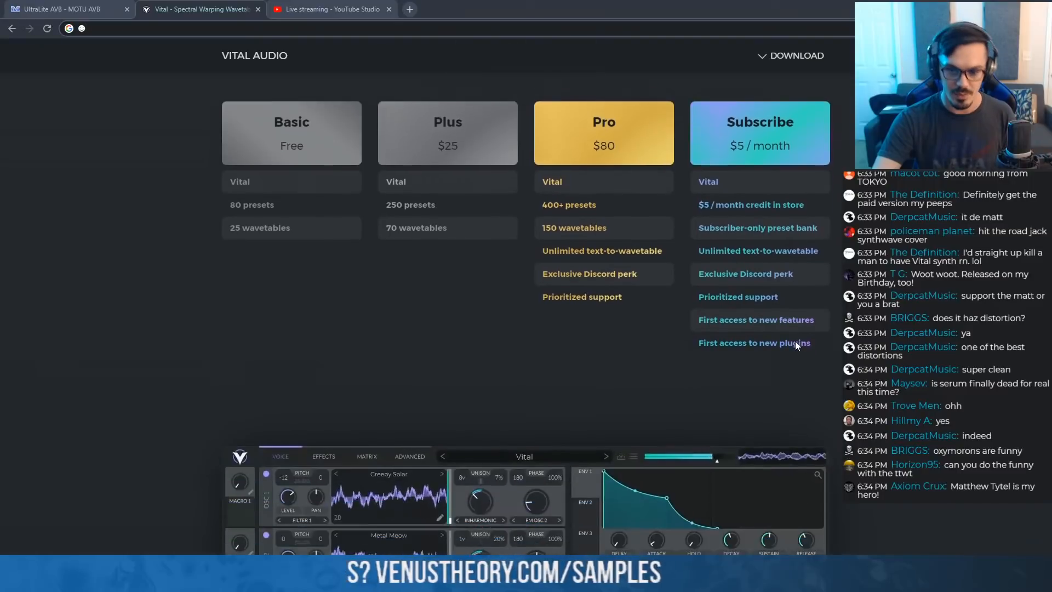
Look through the Vital web page from the plan comparison down to the feature list
scroll(767, 340, "down", 10)
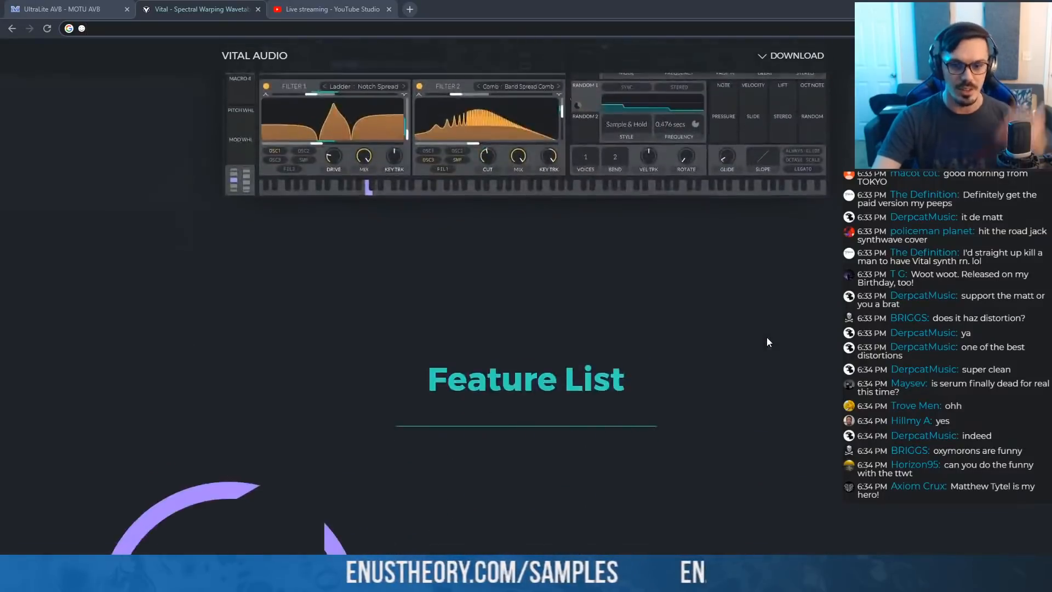
scroll(685, 343, "down", 10)
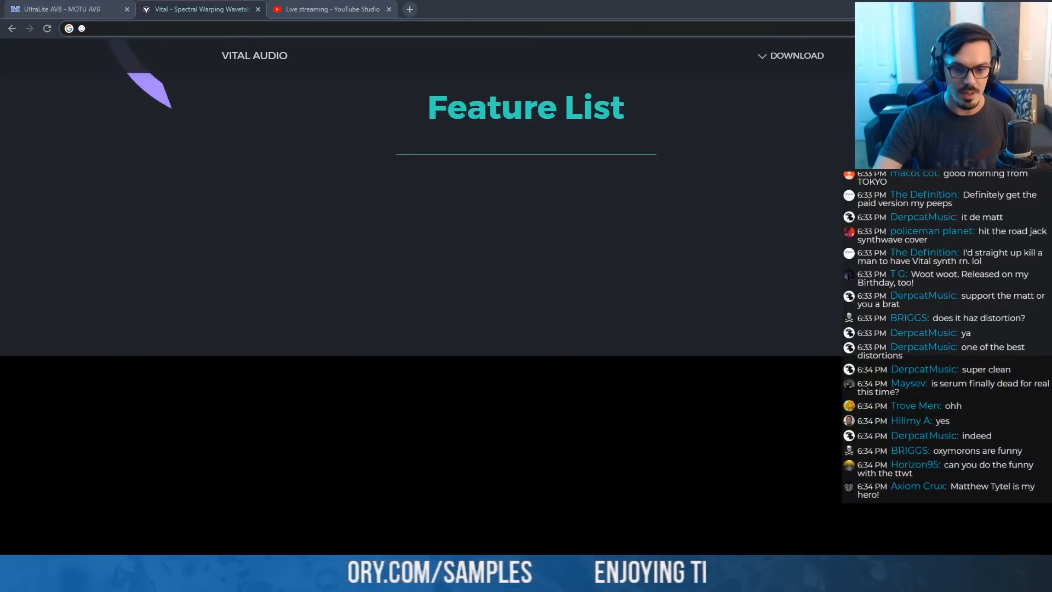
Switch to Bitwig Studio and load the Vital synth onto the Inst 1 track
key("alt+Tab")
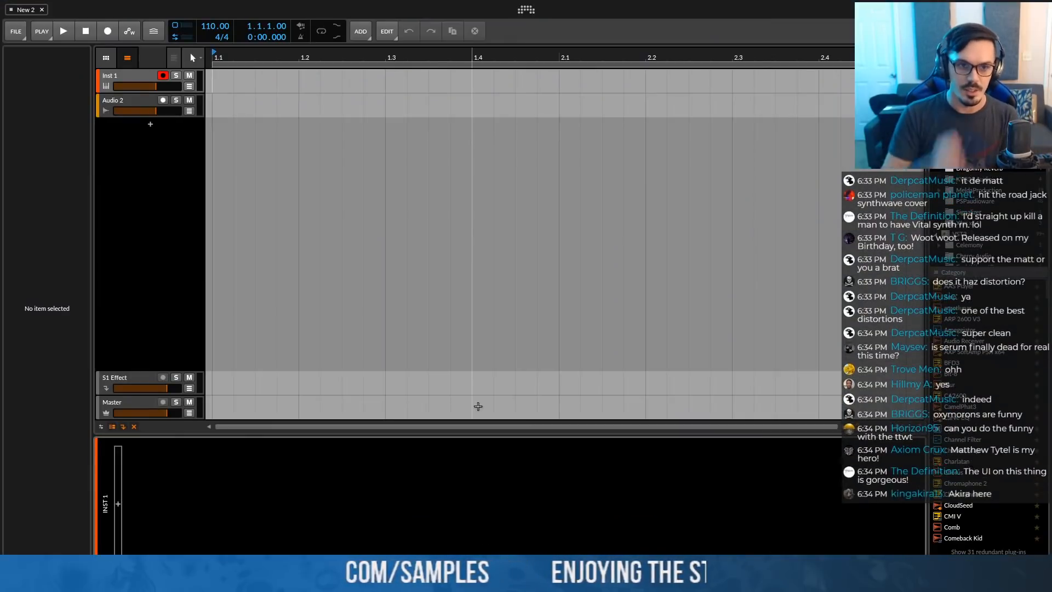
left_click(119, 504)
type("vit")
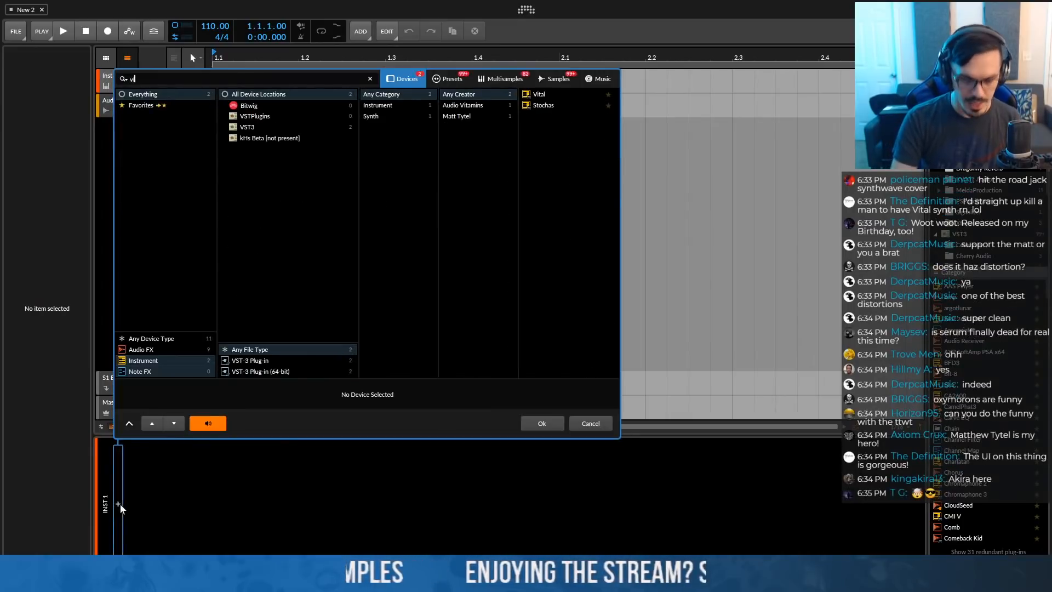
double_click(551, 93)
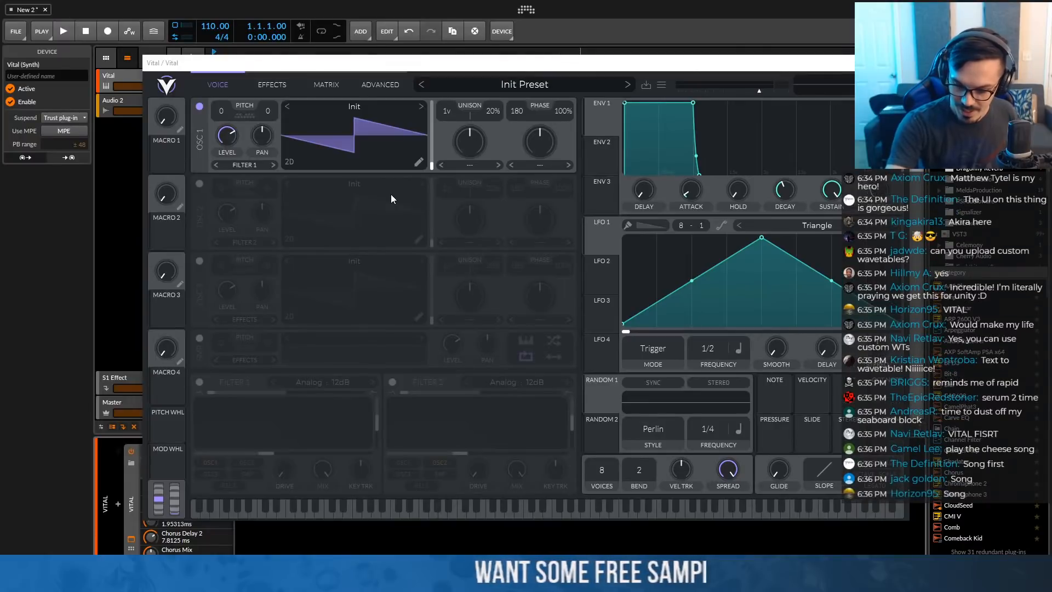
Open the project in F:\VENUS THEORY FINISHED TRACKS\RELEASES Bitwig Files\chuck this cheese grumpy gills and activate the audio engine
left_click(23, 32)
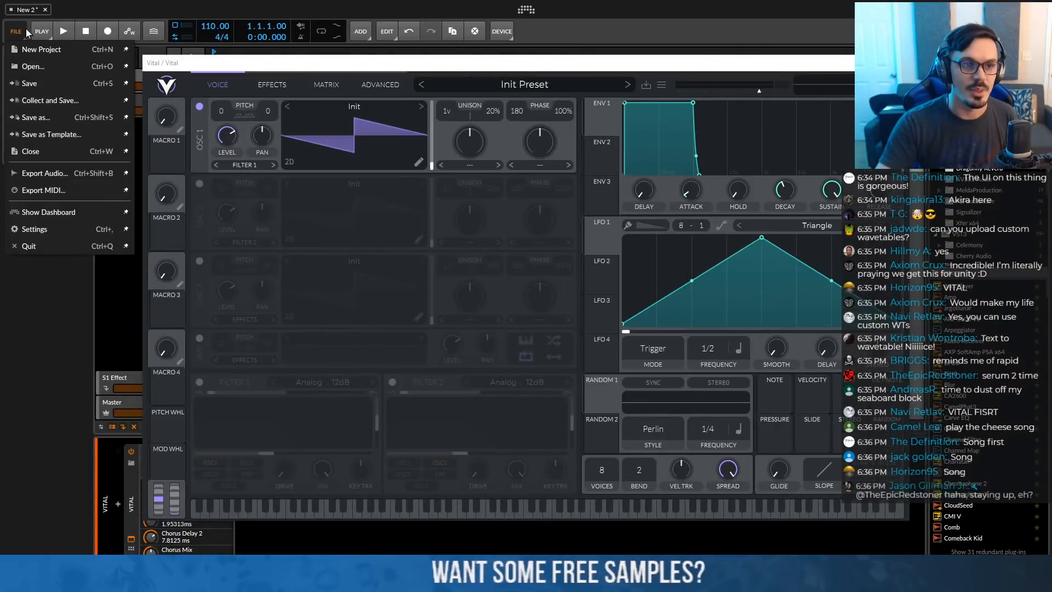
left_click(39, 65)
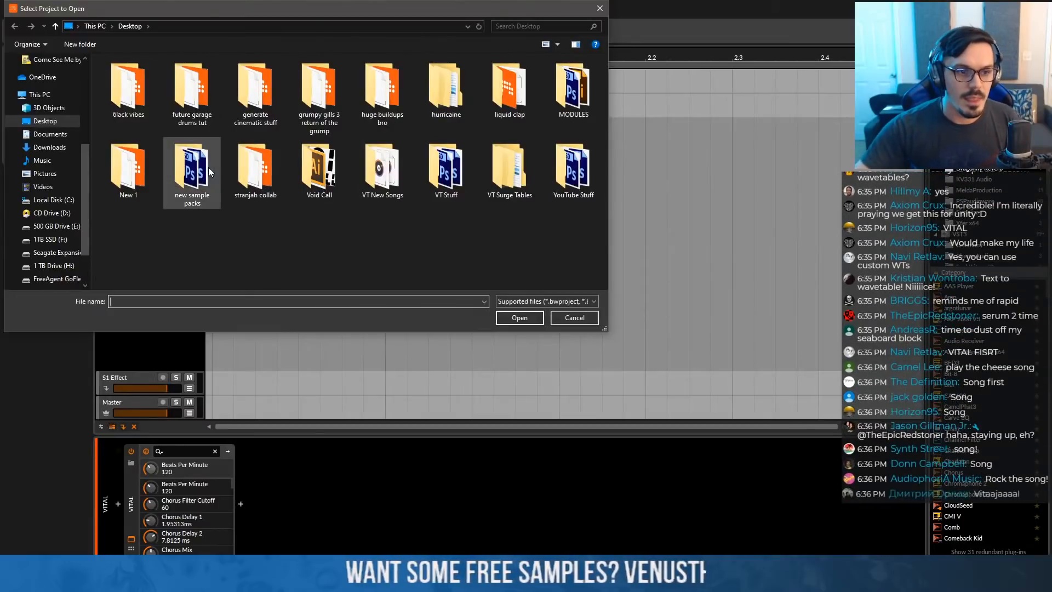
left_click(68, 240)
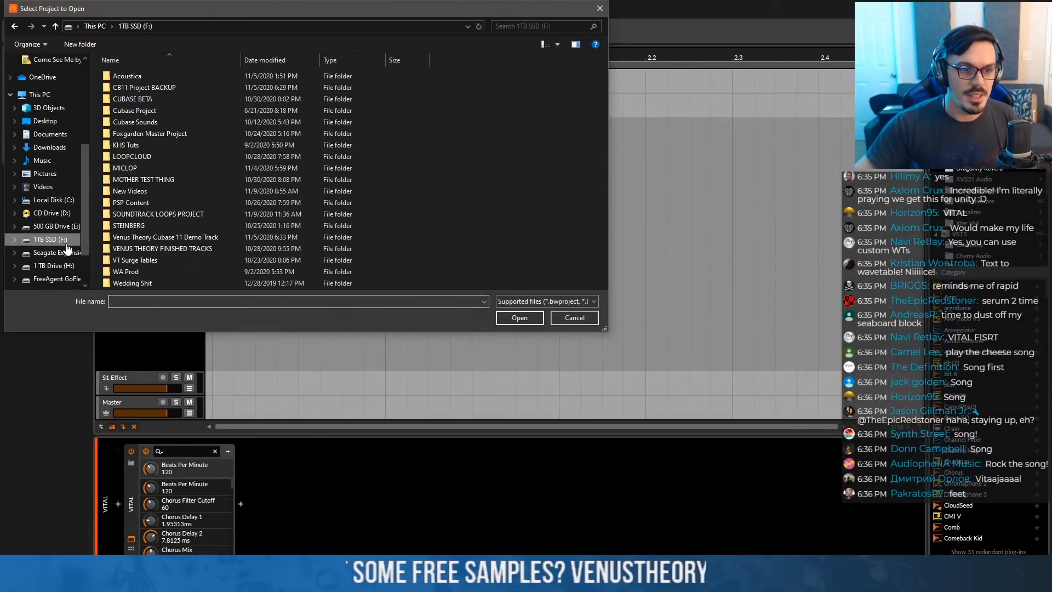
double_click(167, 248)
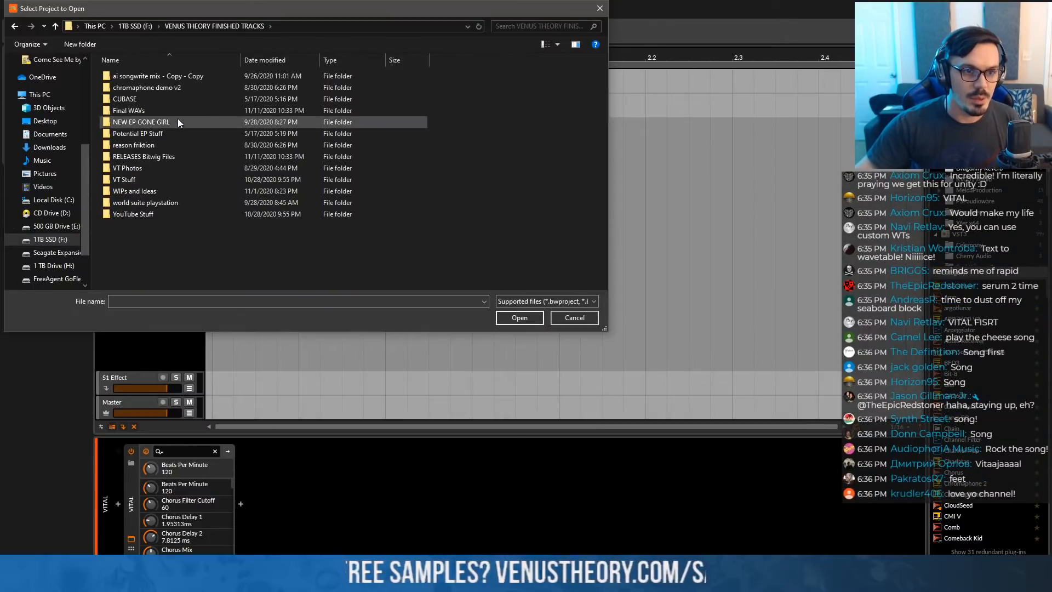
double_click(179, 157)
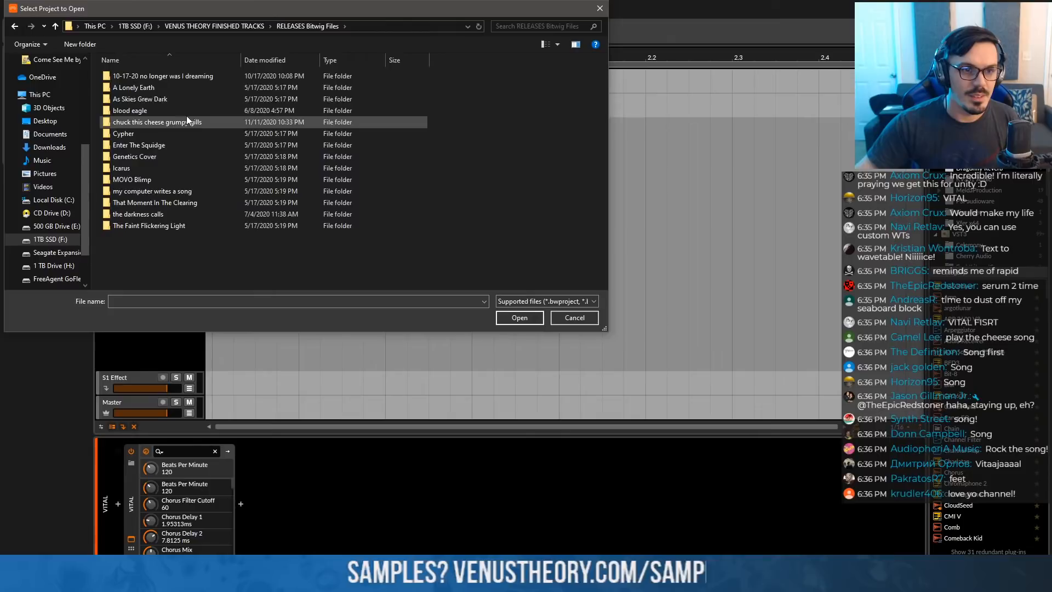
double_click(192, 120)
double_click(191, 114)
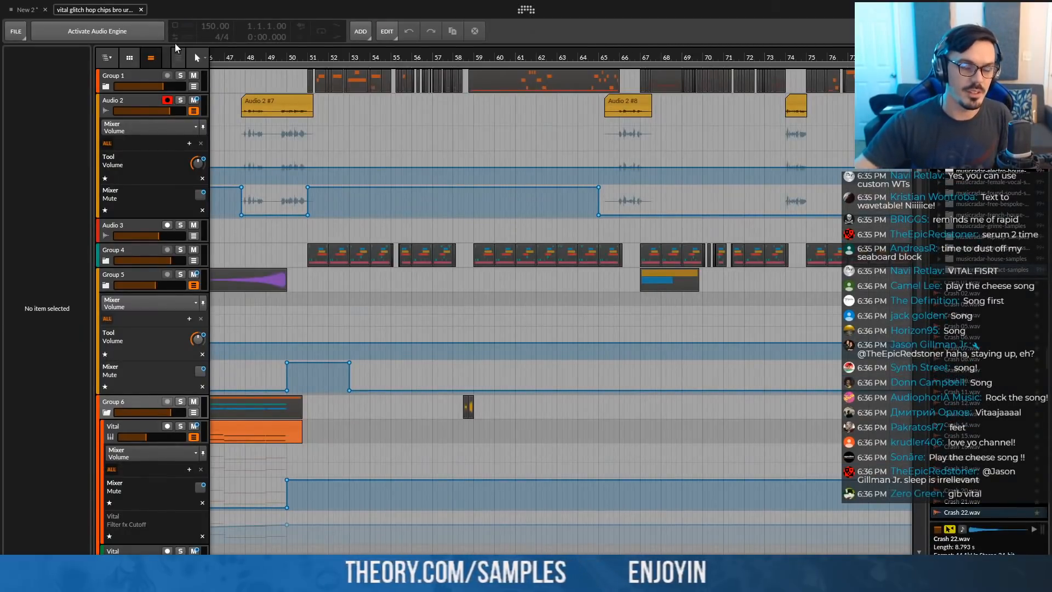
left_click(90, 32)
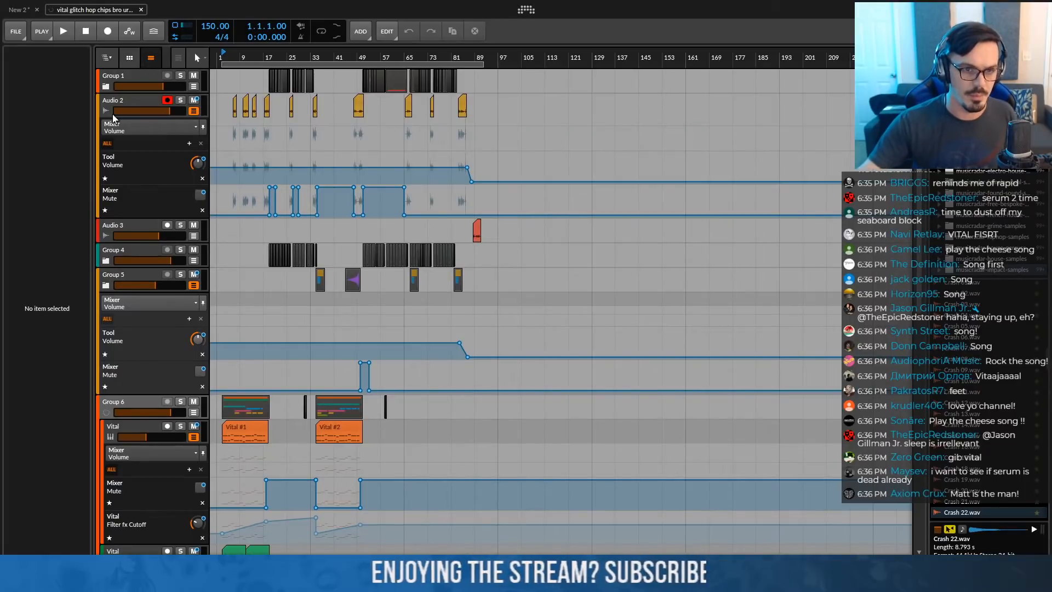
Unfold Group 1 and show the Vital plug-in window of its first track
left_click(107, 86)
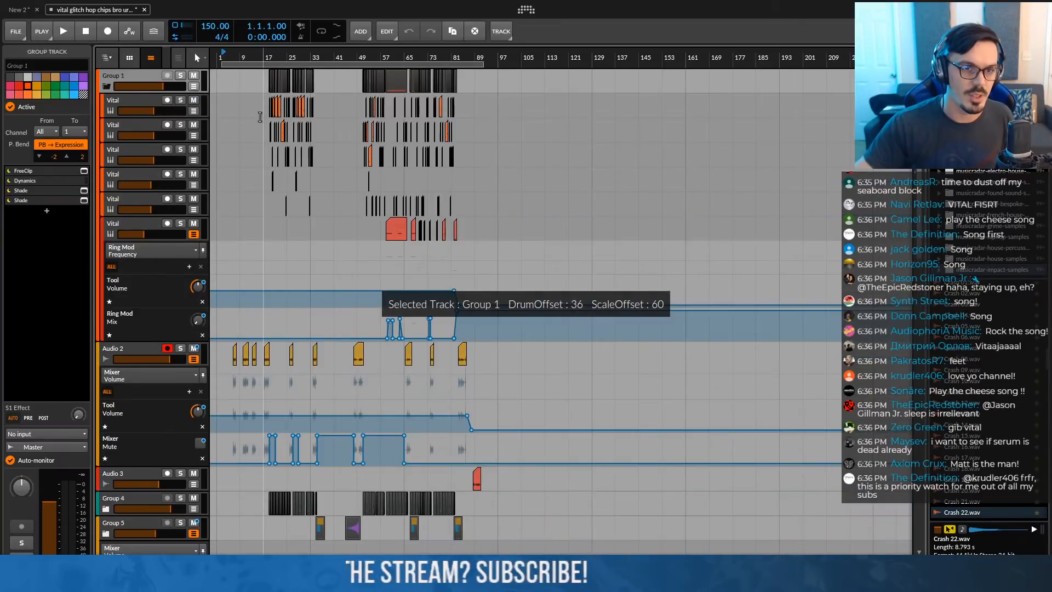
scroll(224, 114, "up", 5)
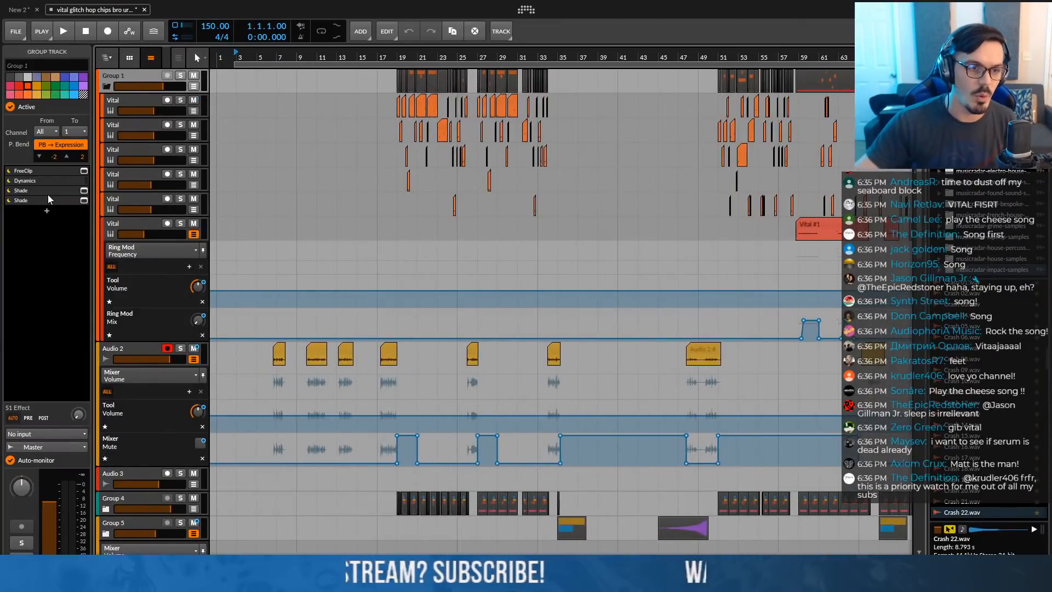
left_click(153, 100)
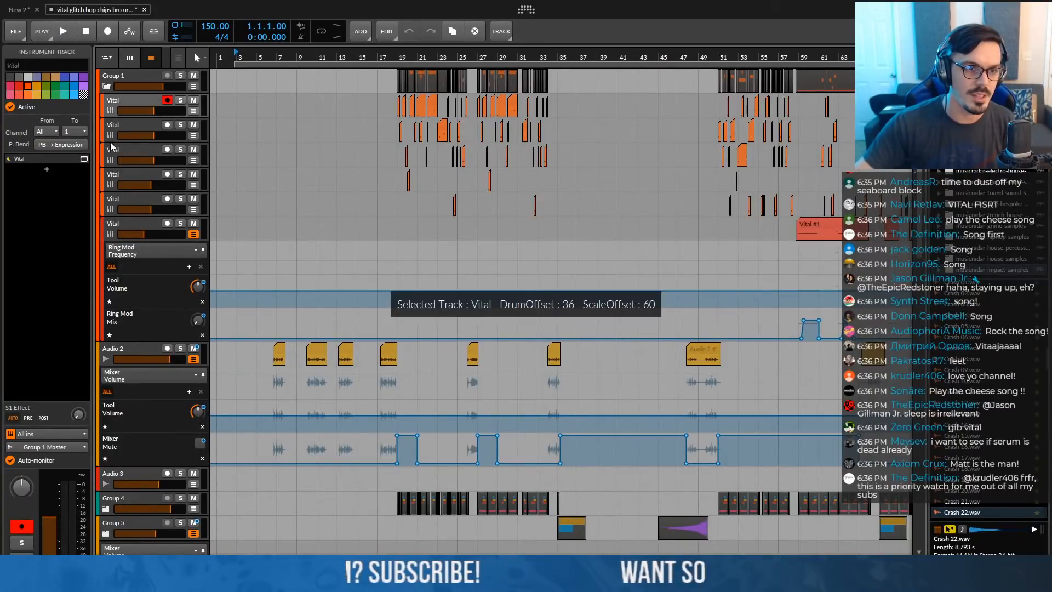
left_click(85, 158)
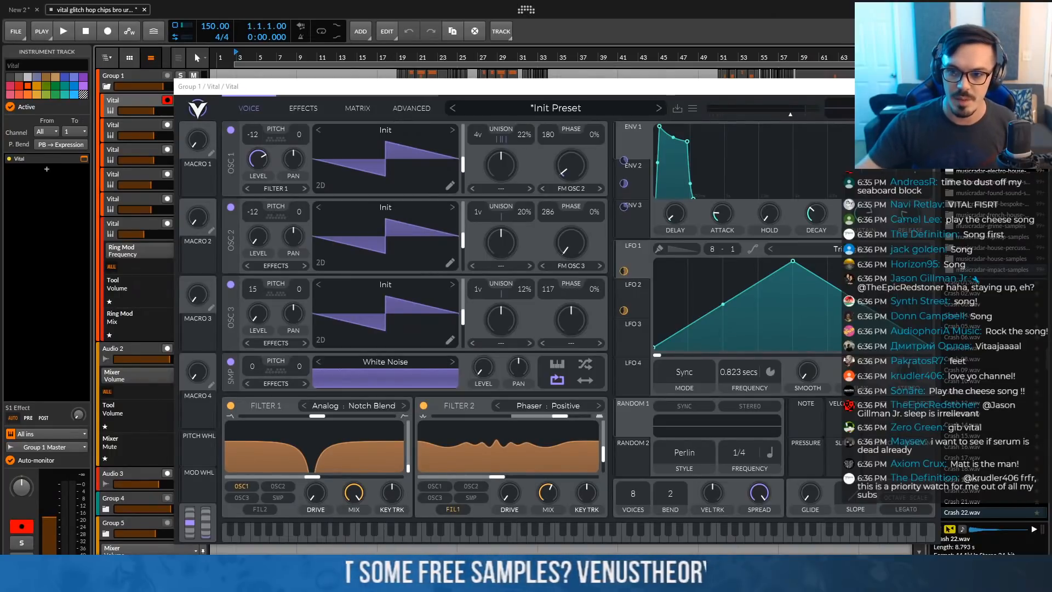
Play the song from the beginning with the arrangement in view
left_click(300, 127)
key("space")
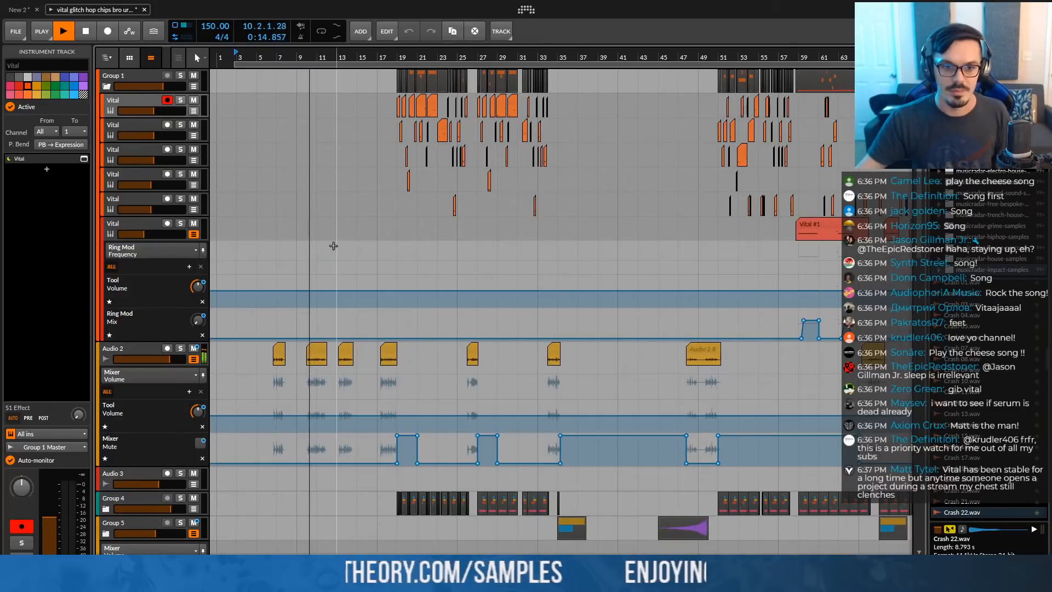
key("minus")
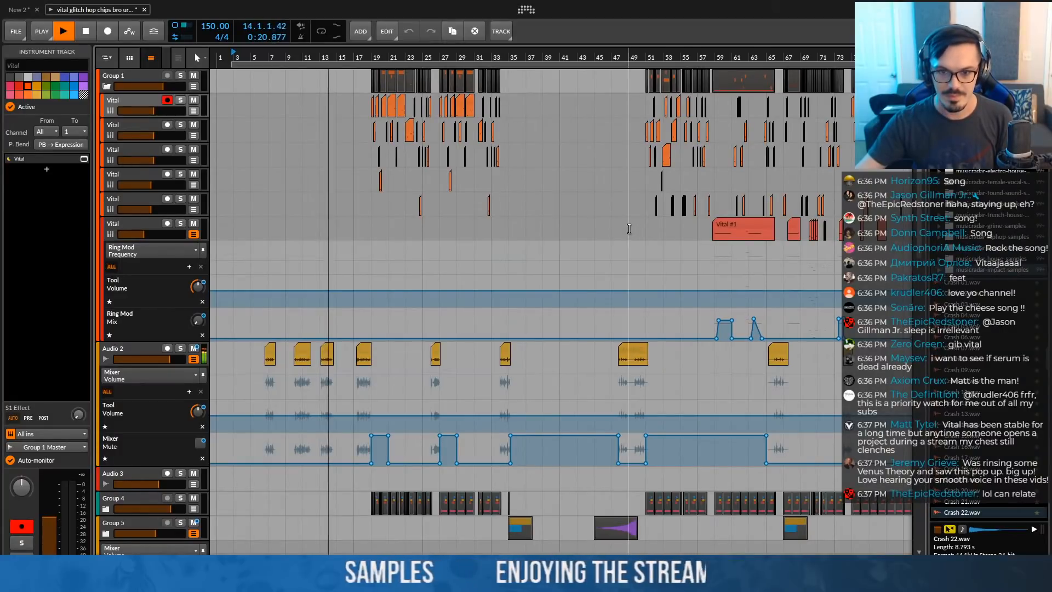
scroll(629, 229, "right", 3)
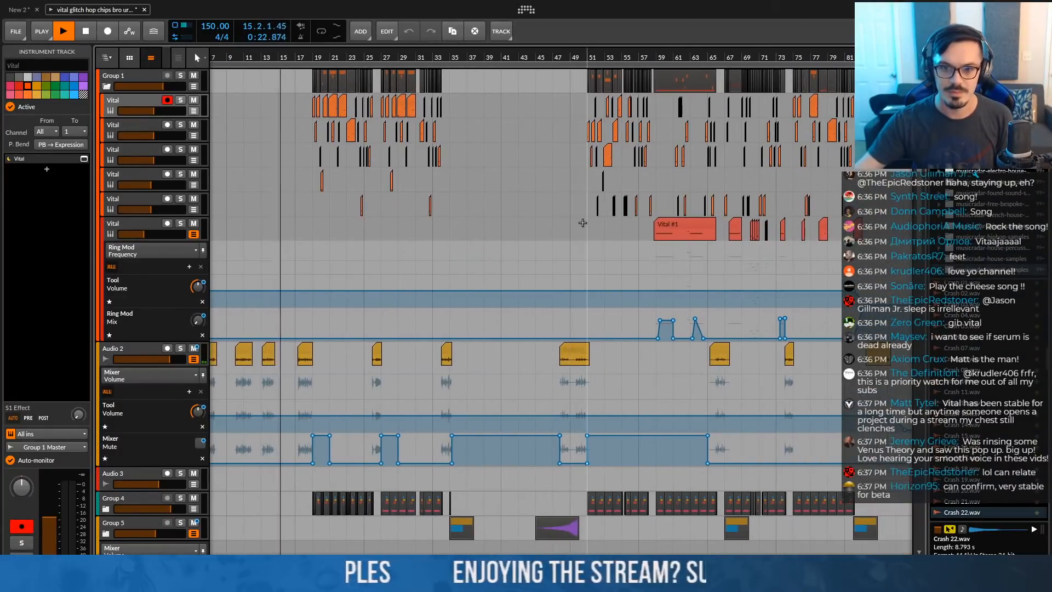
scroll(582, 222, "down", 3)
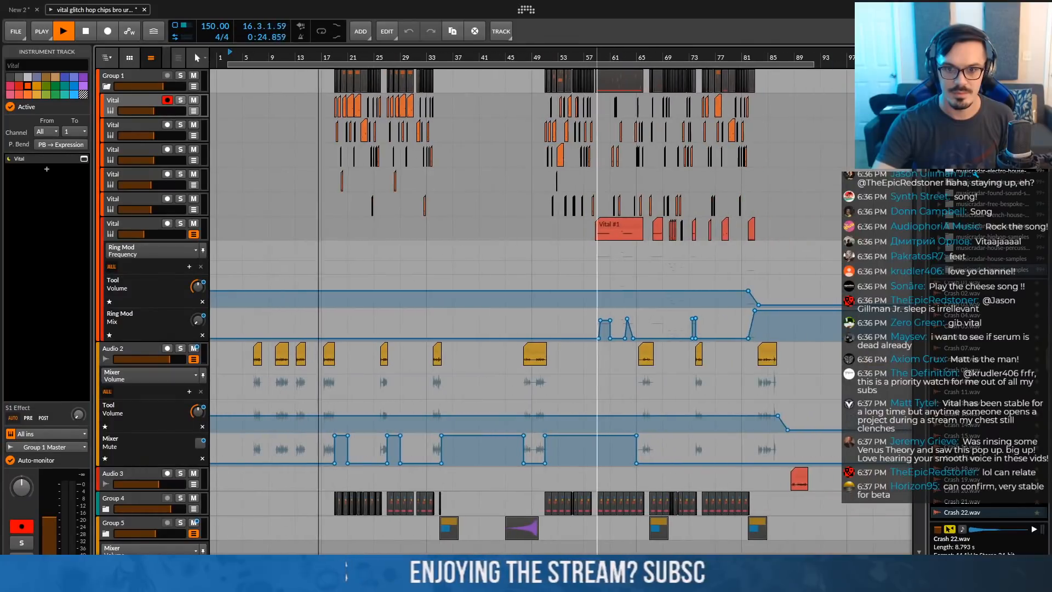
During playback, inspect the Vital patches on the first three tracks of Group 1 one after another, closing each plug-in window
left_click(84, 158)
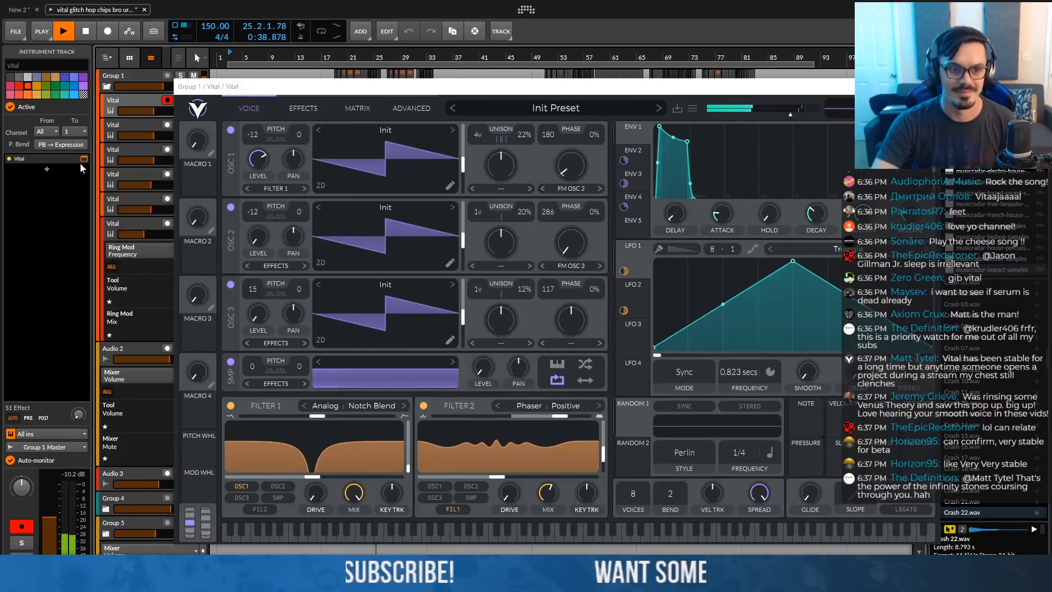
left_click(83, 159)
key("Down")
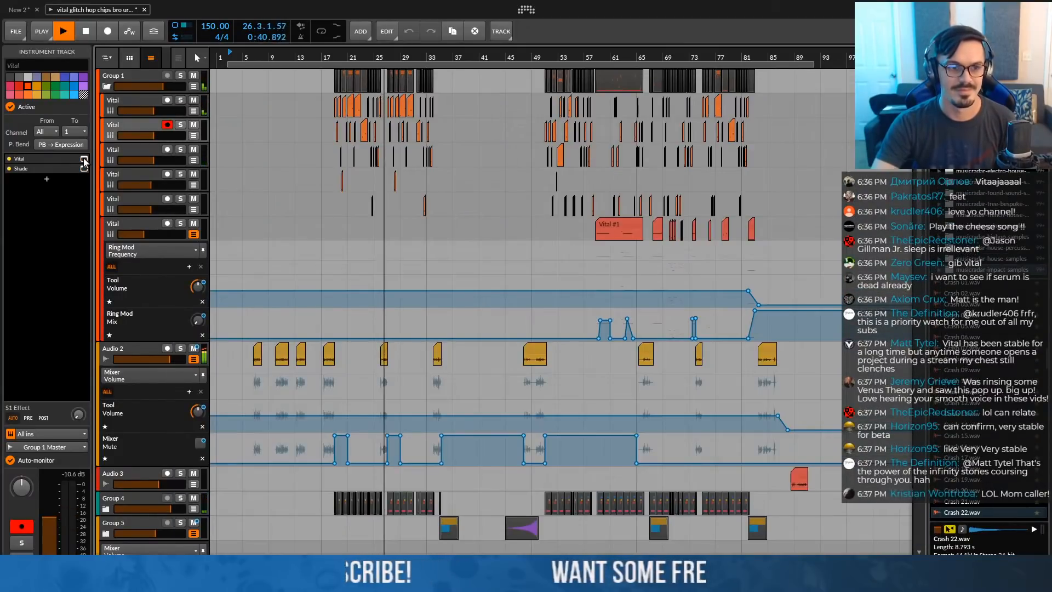
left_click(83, 158)
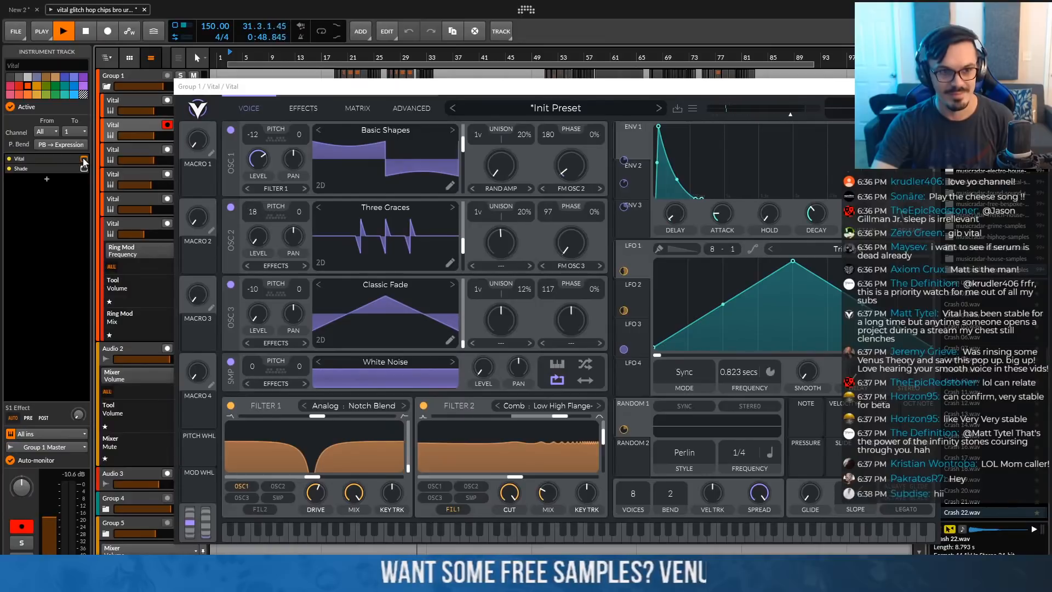
left_click(84, 160)
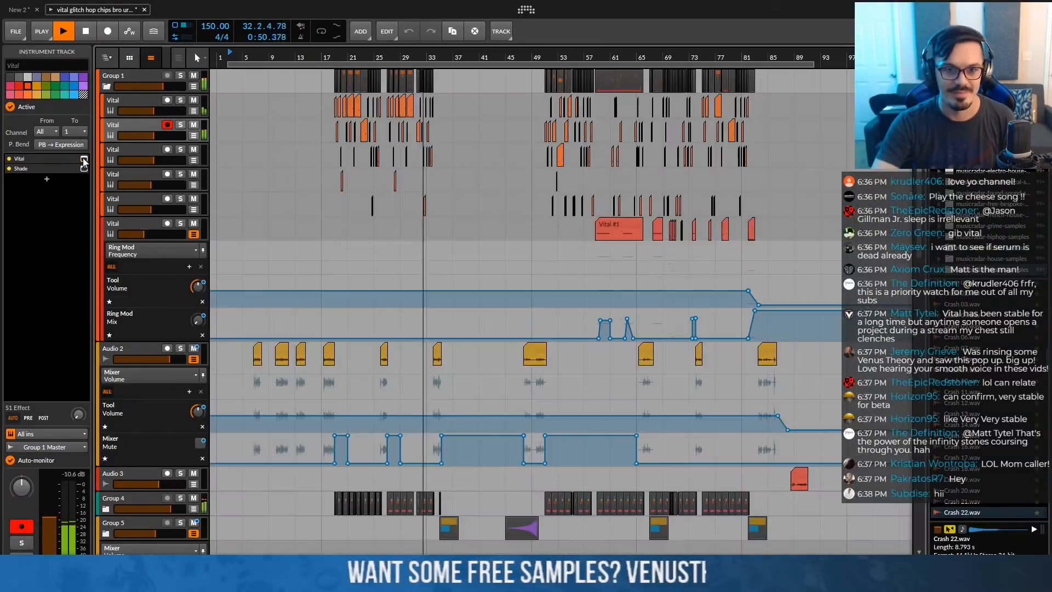
left_click(143, 148)
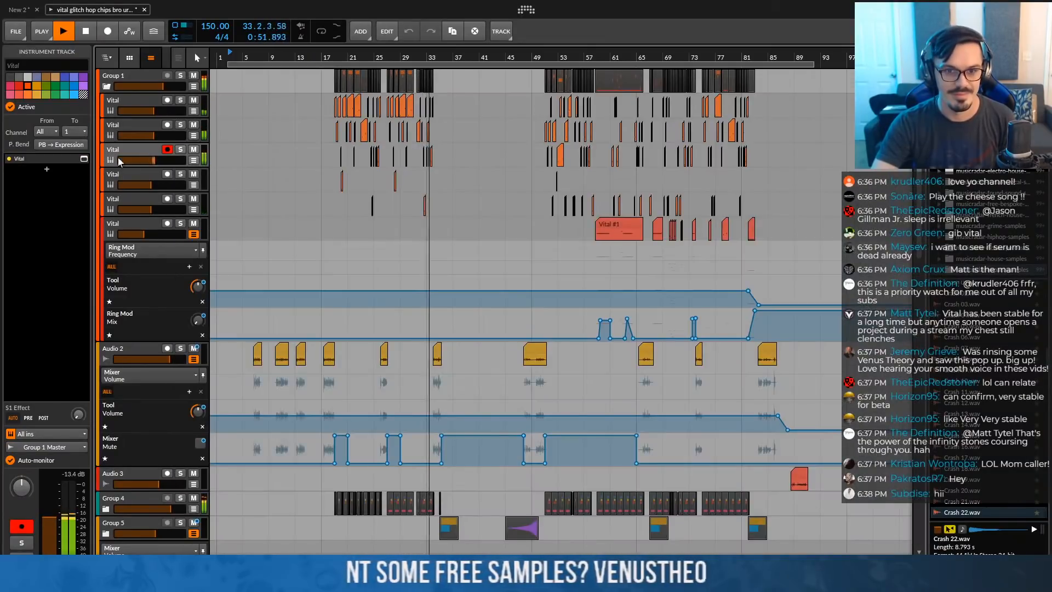
left_click(84, 159)
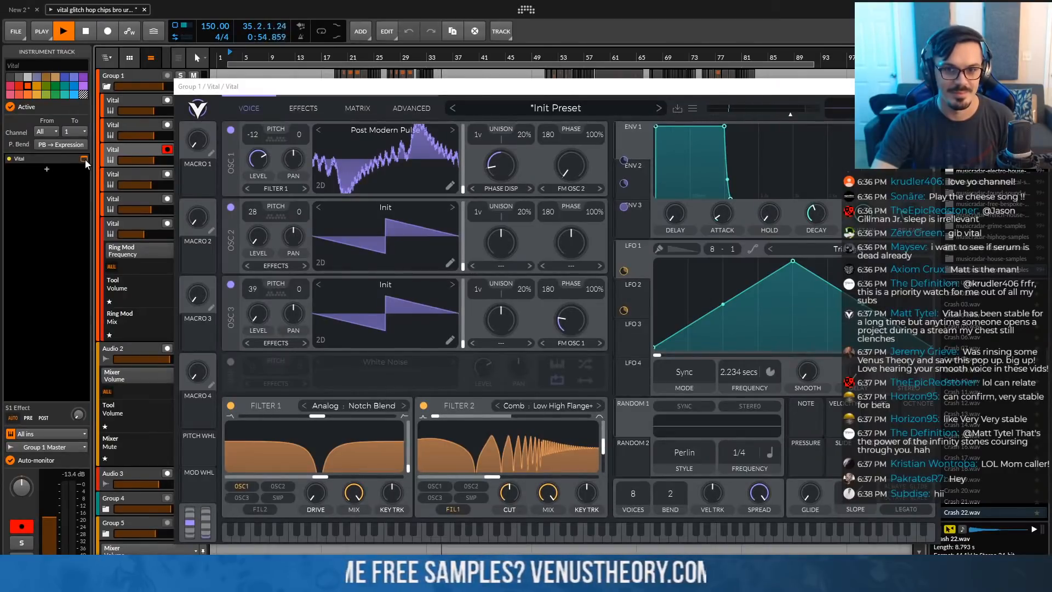
left_click(85, 159)
Inspect the Vital patch on the teal track below VT - Meridian in Group 6, and close its window
scroll(364, 217, "down", 4)
scroll(364, 217, "down", 7)
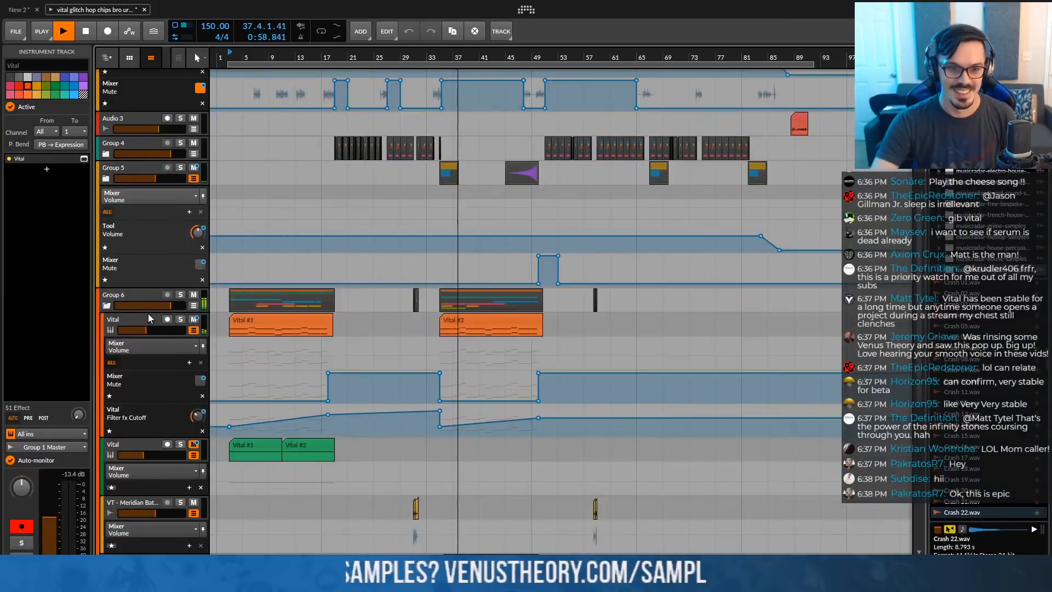
scroll(276, 319, "down", 1)
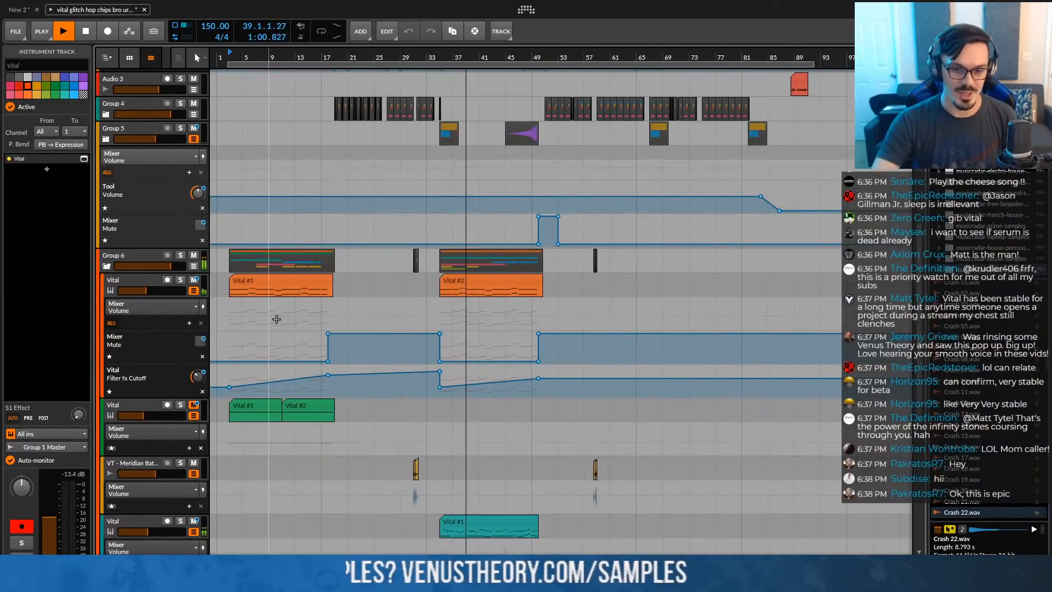
scroll(276, 319, "down", 1)
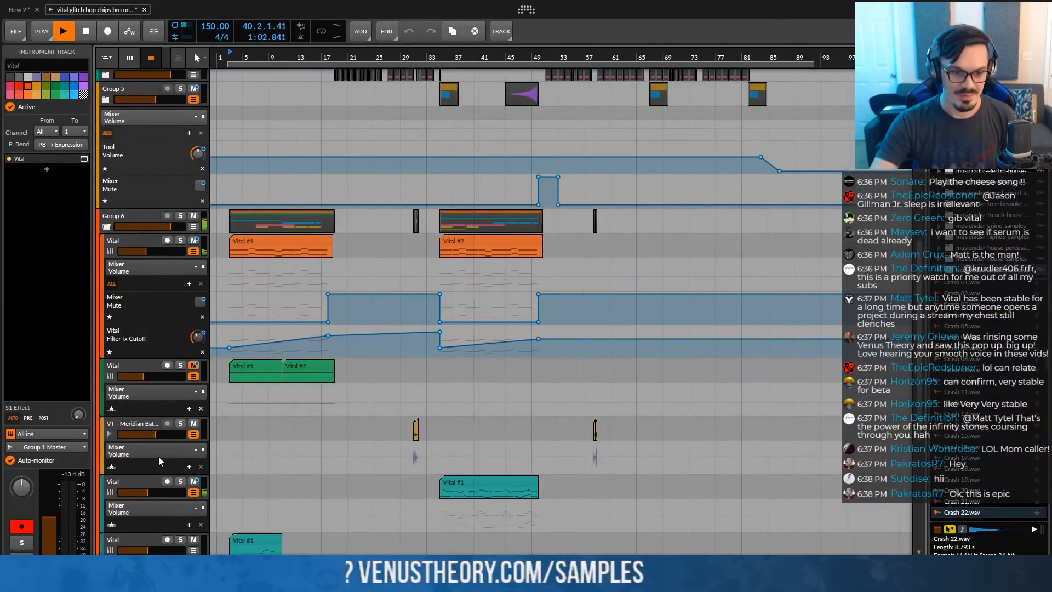
left_click(141, 478)
left_click(85, 160)
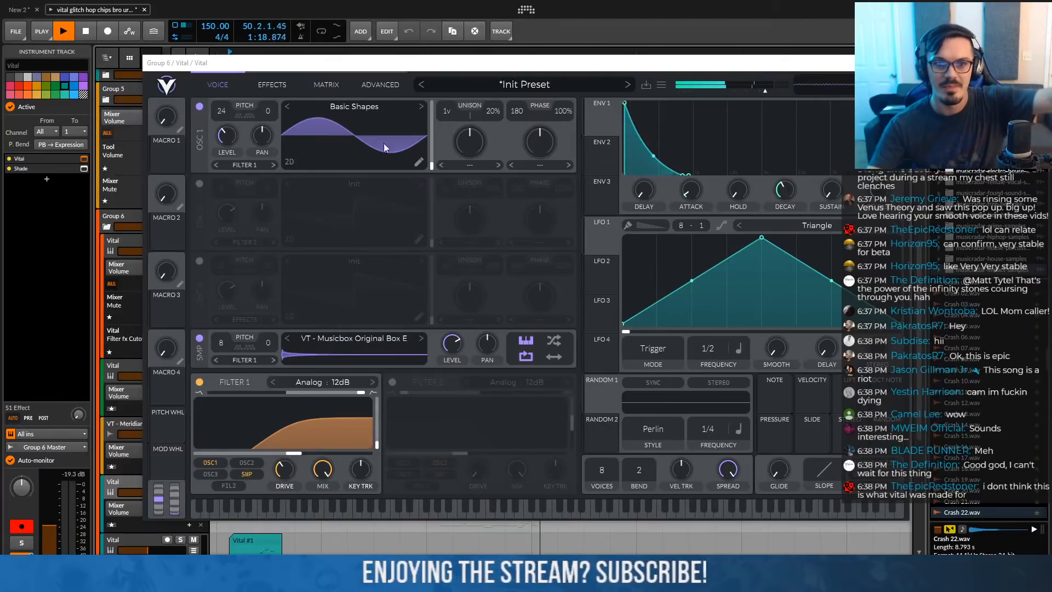
left_click(897, 63)
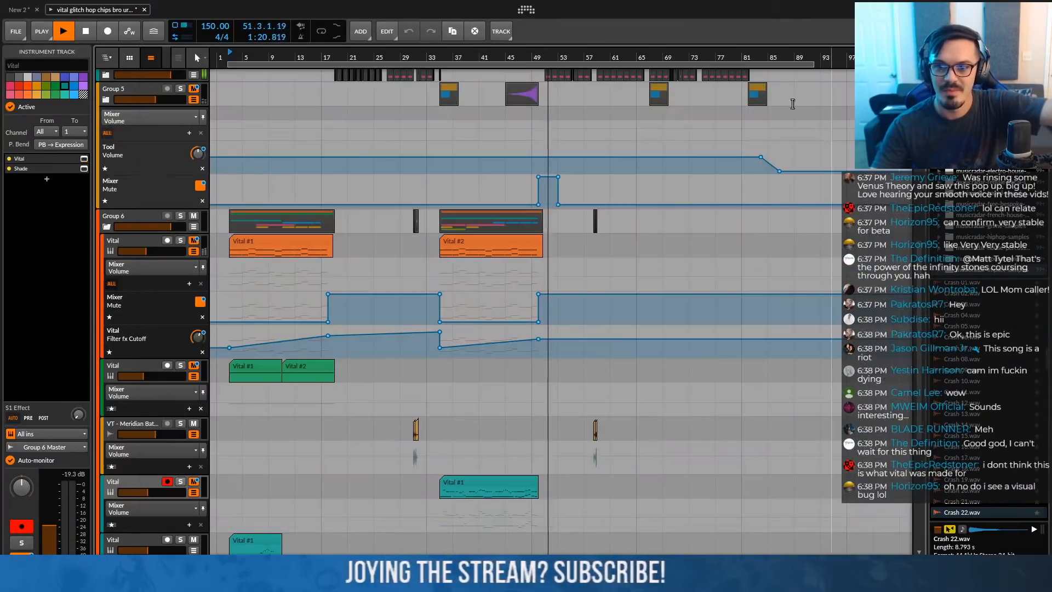
Show the Vital patch of the last track in Group 1, the one with the red clips and ring modulation automation
scroll(659, 151, "up", 10)
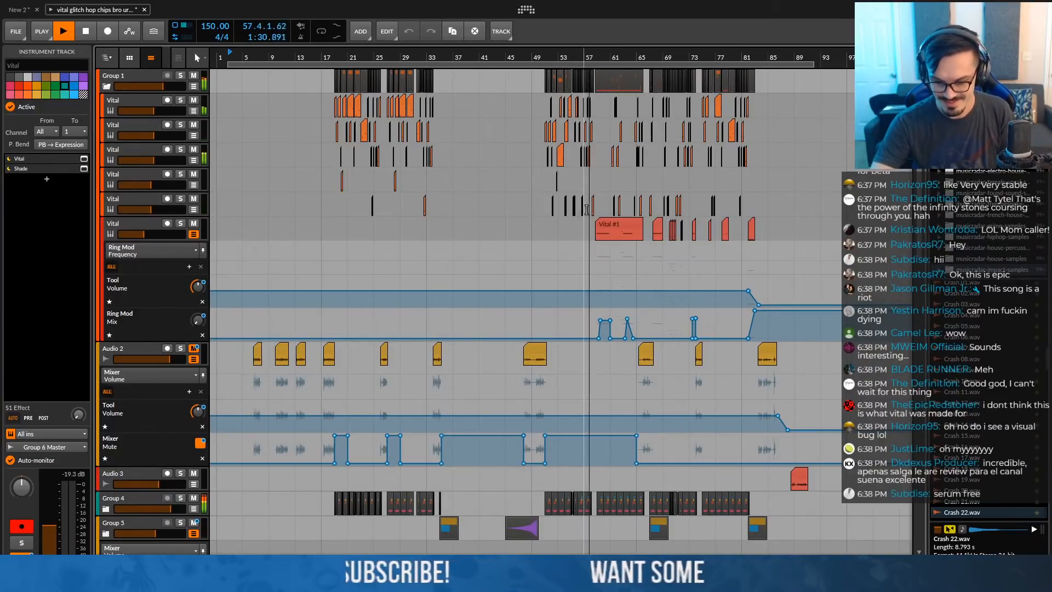
scroll(579, 210, "up", 2)
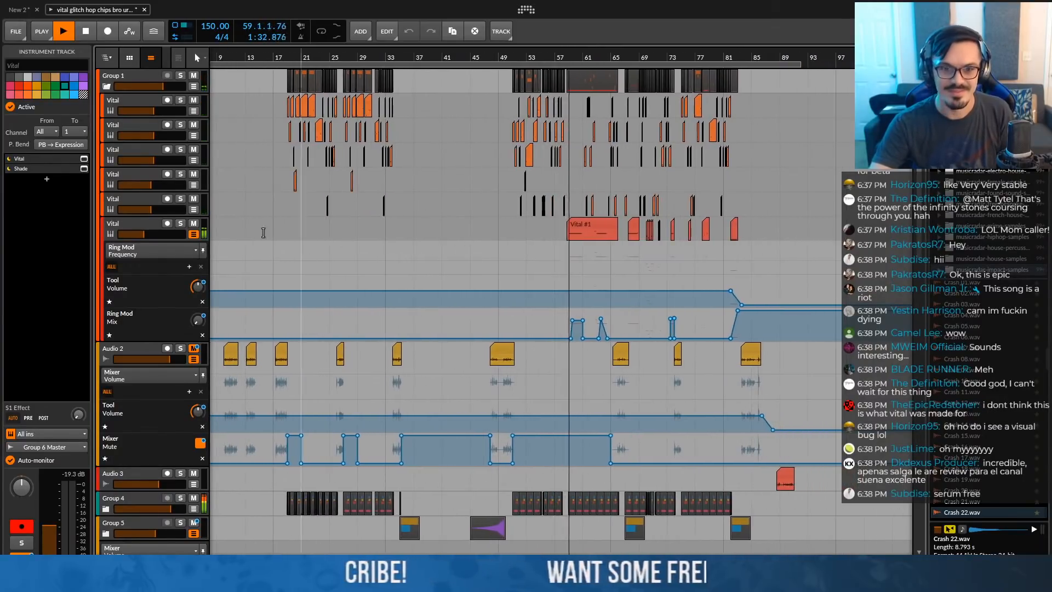
left_click(126, 225)
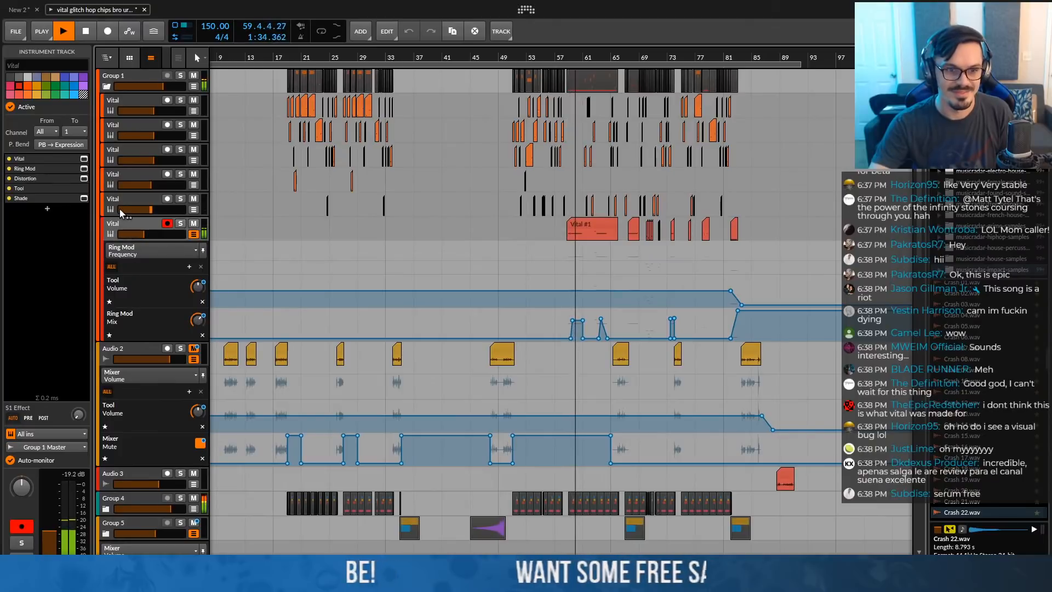
left_click(84, 159)
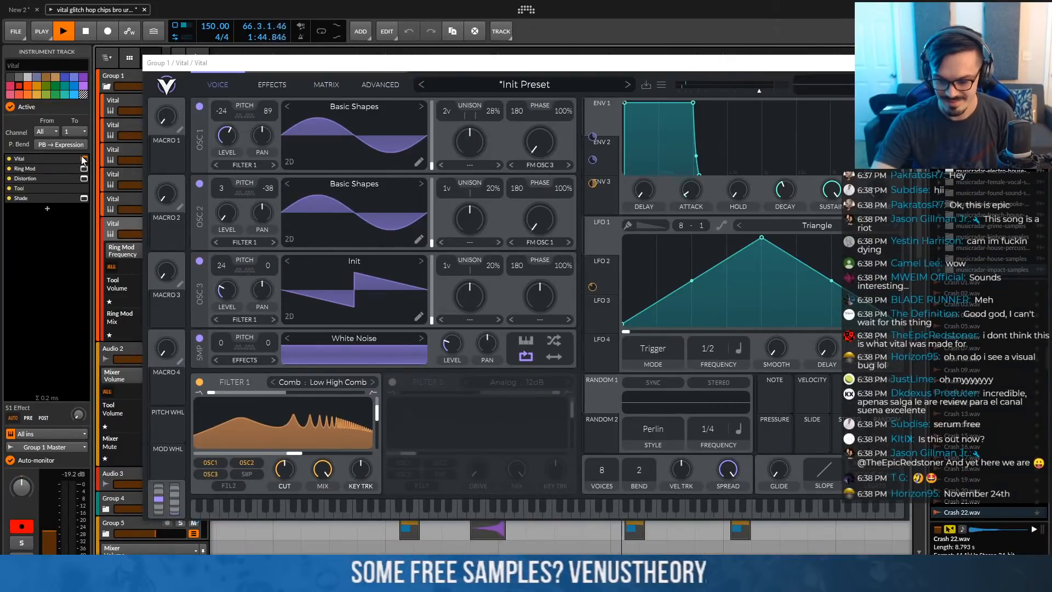
Close the open Vital window, and inspect the Vital patch on the third track of Group 1 during playback, closing its window too
left_click(84, 158)
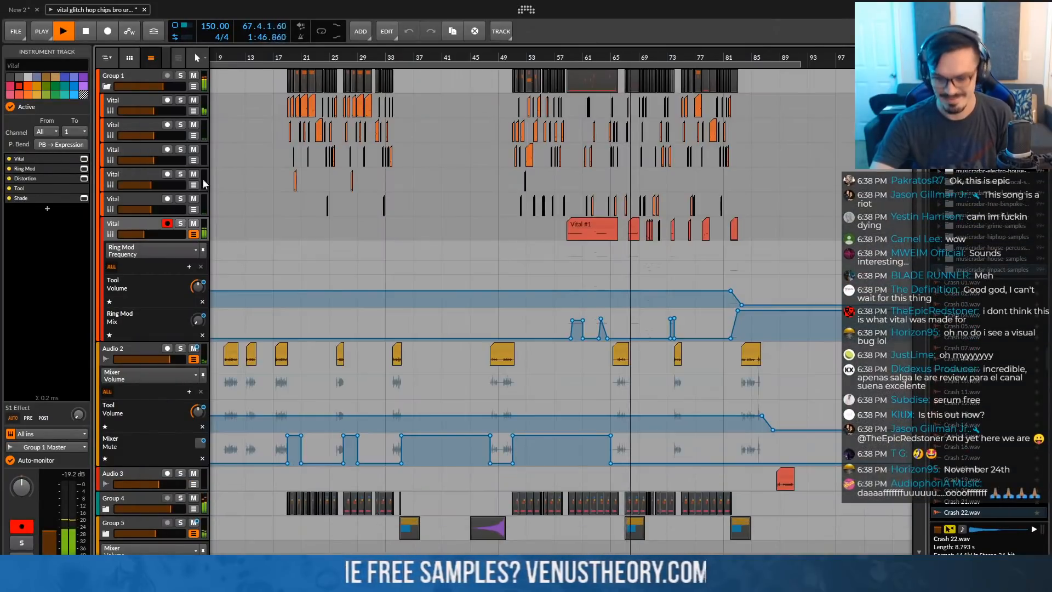
left_click_drag(695, 178, 646, 188)
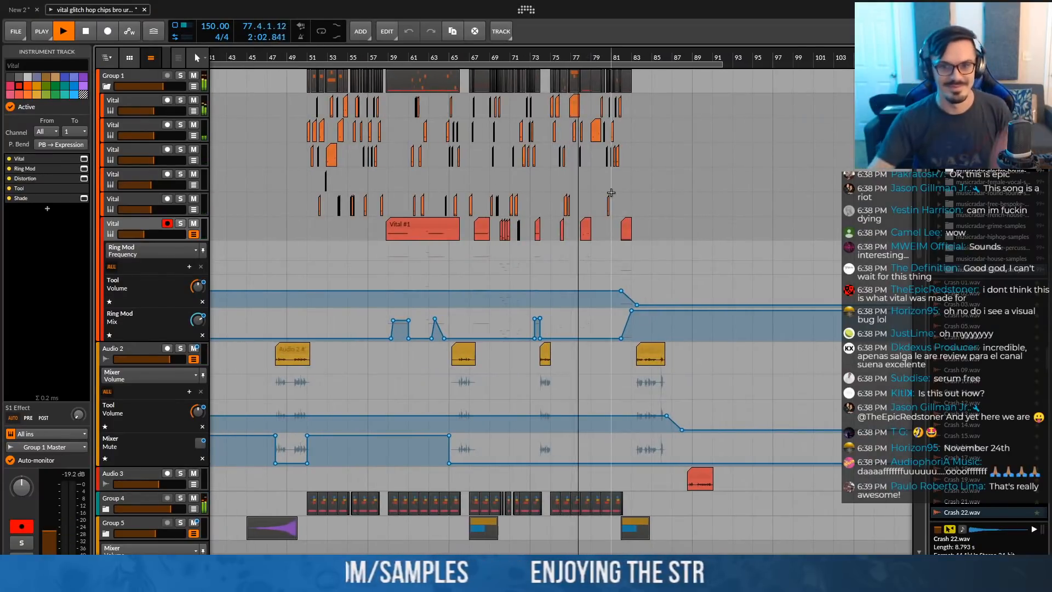
left_click(104, 158)
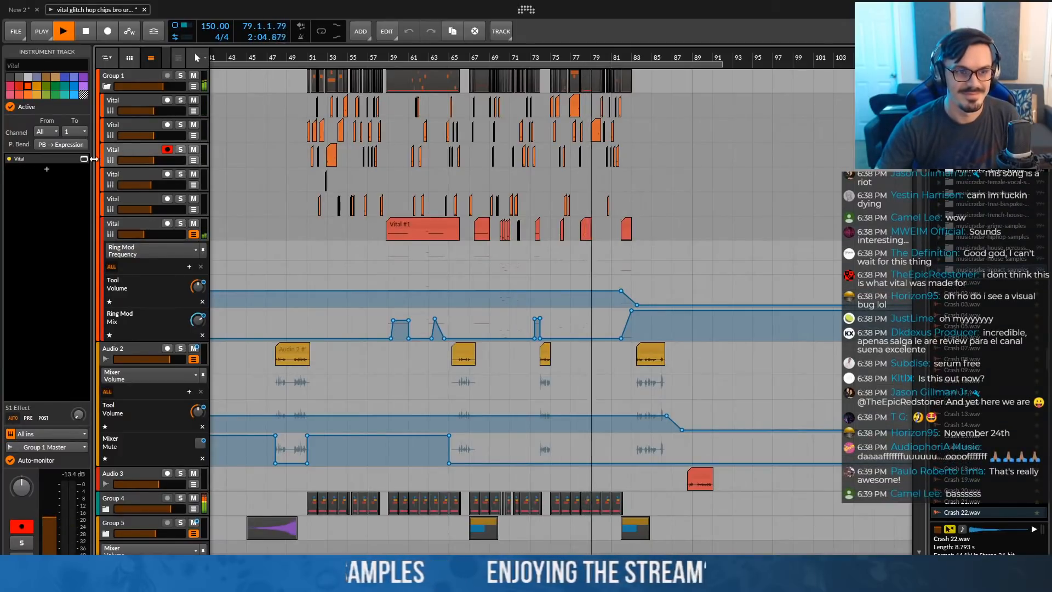
left_click(84, 159)
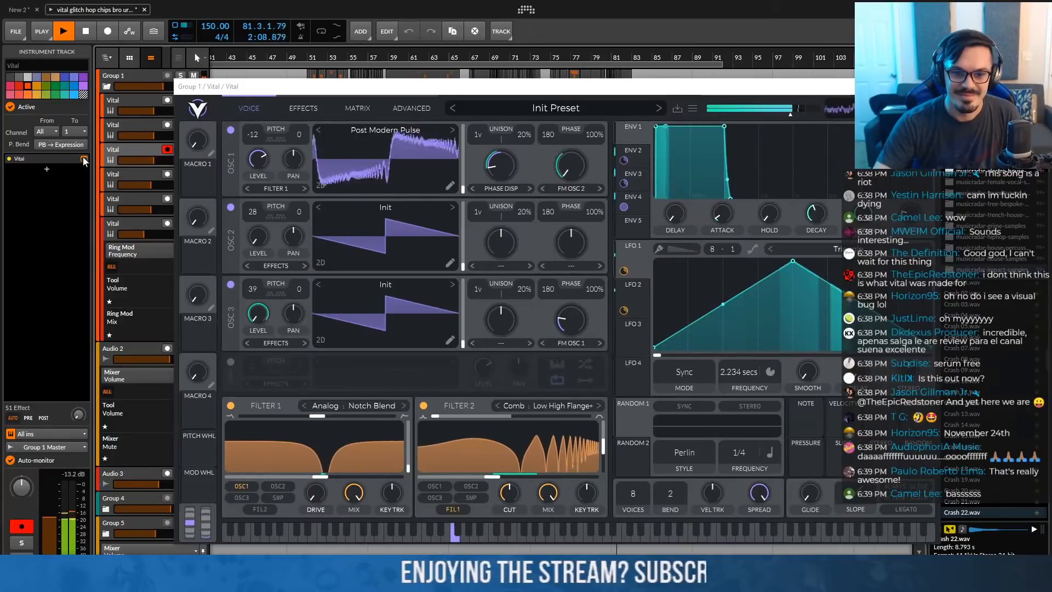
left_click(84, 159)
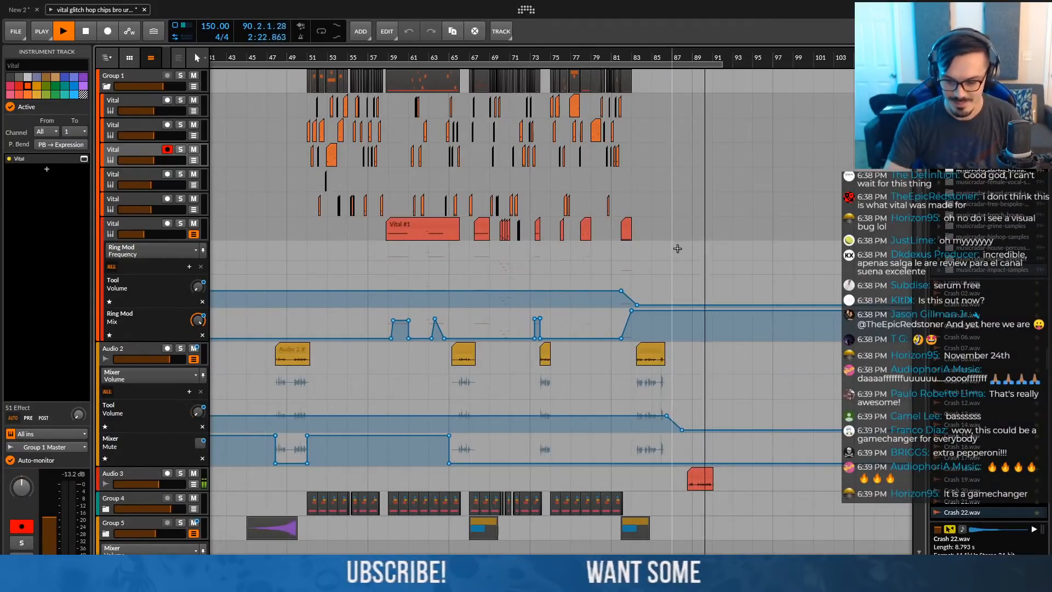
Stop playback and close the vital glitch hop project without saving the changes
key("space")
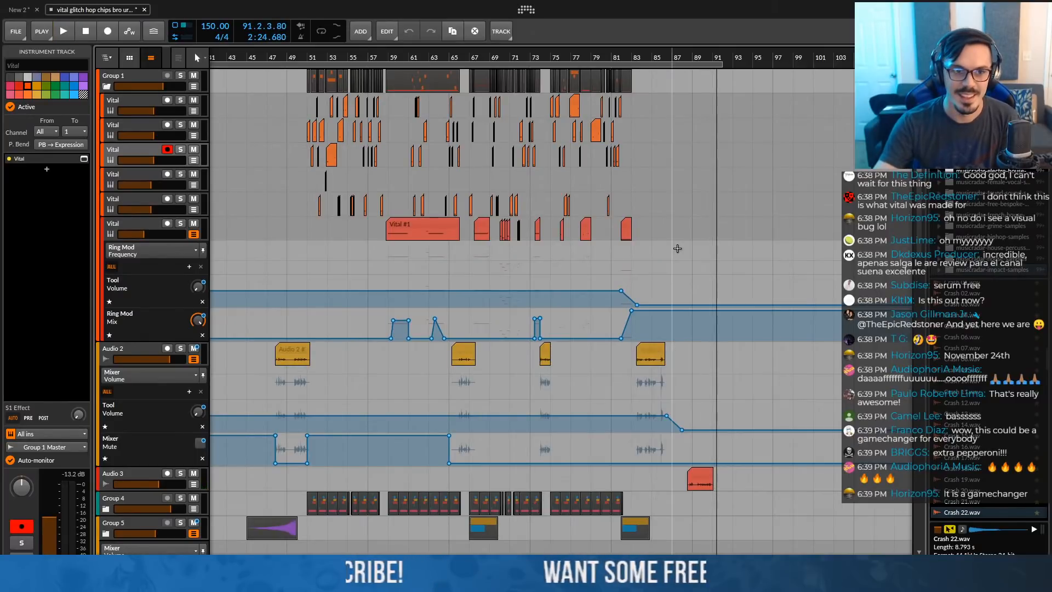
left_click(144, 9)
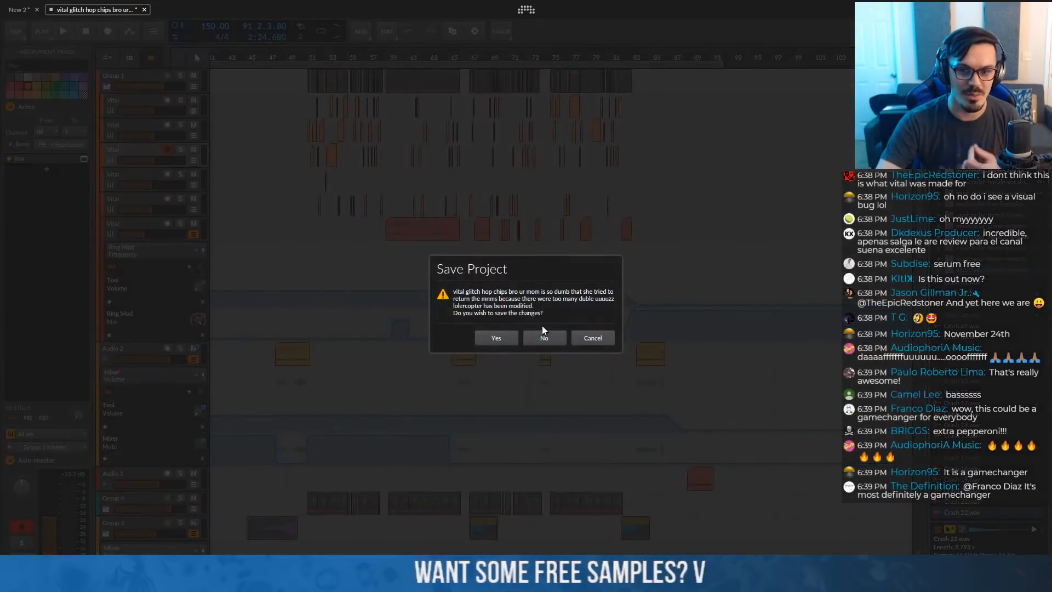
left_click(554, 341)
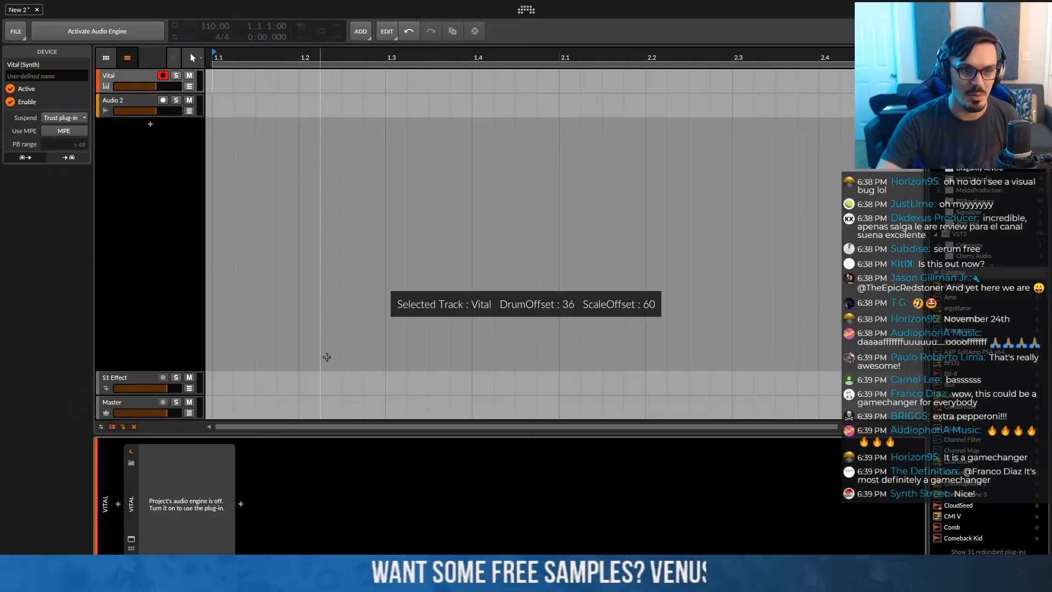
Switch to the web browser and load the vital.audio home page
key("alt+Tab")
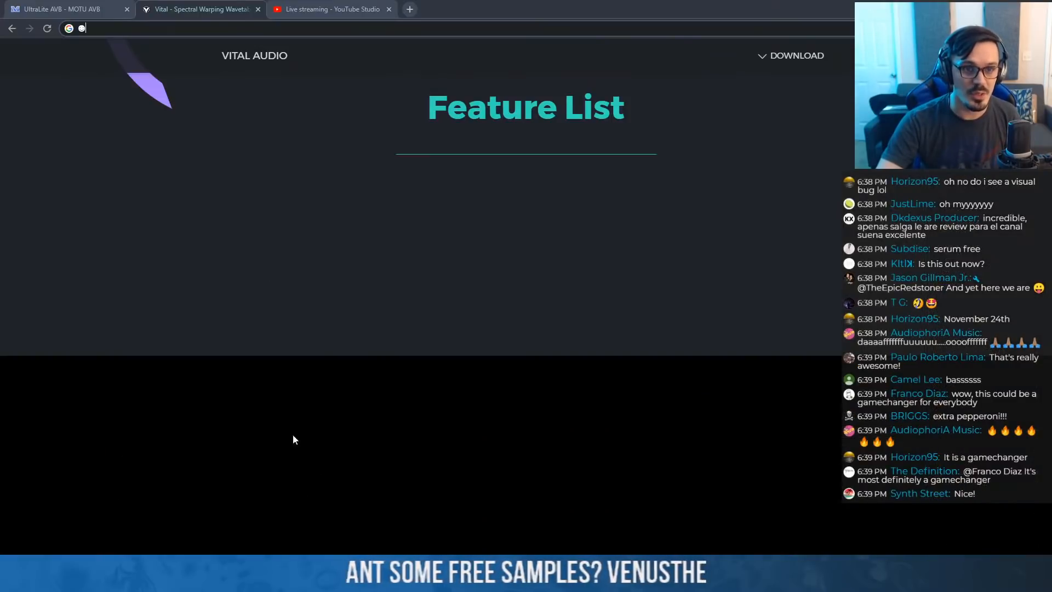
scroll(212, 107, "up", 3)
scroll(210, 107, "up", 15)
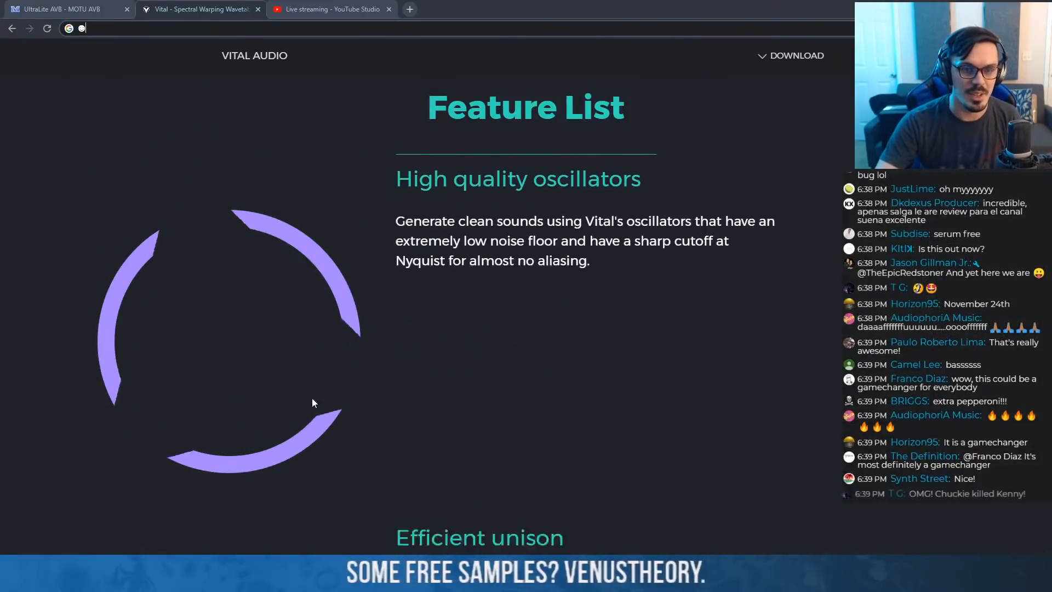
left_click(186, 27)
type("vit")
key("Return")
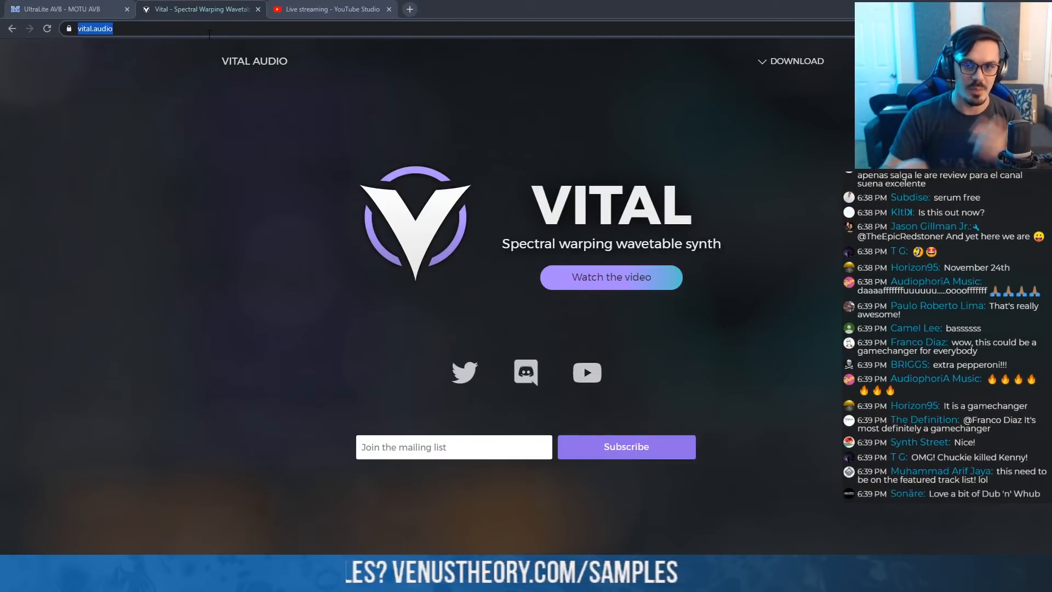
Look through the Vital feature sections on the website, from wave warping down to the modulation and sound design tools
scroll(403, 274, "down", 15)
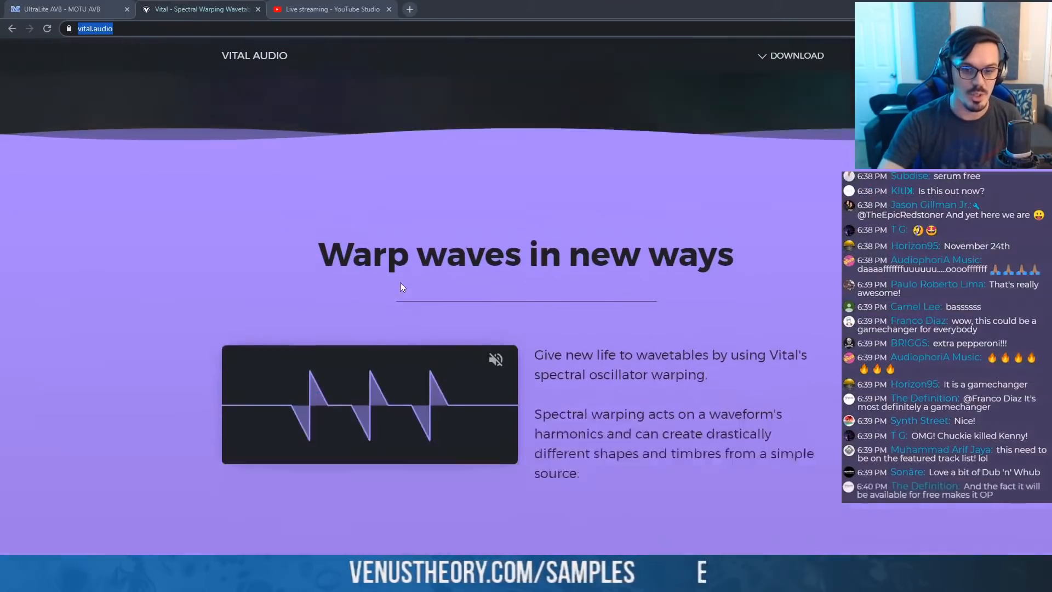
scroll(393, 329, "down", 5)
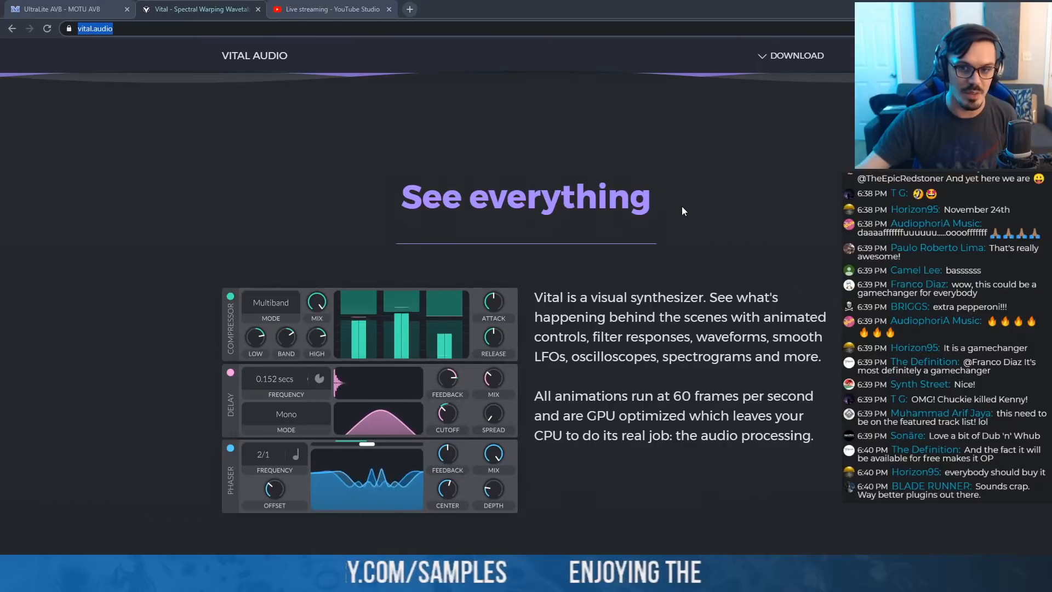
scroll(682, 211, "down", 5)
scroll(682, 211, "down", 5)
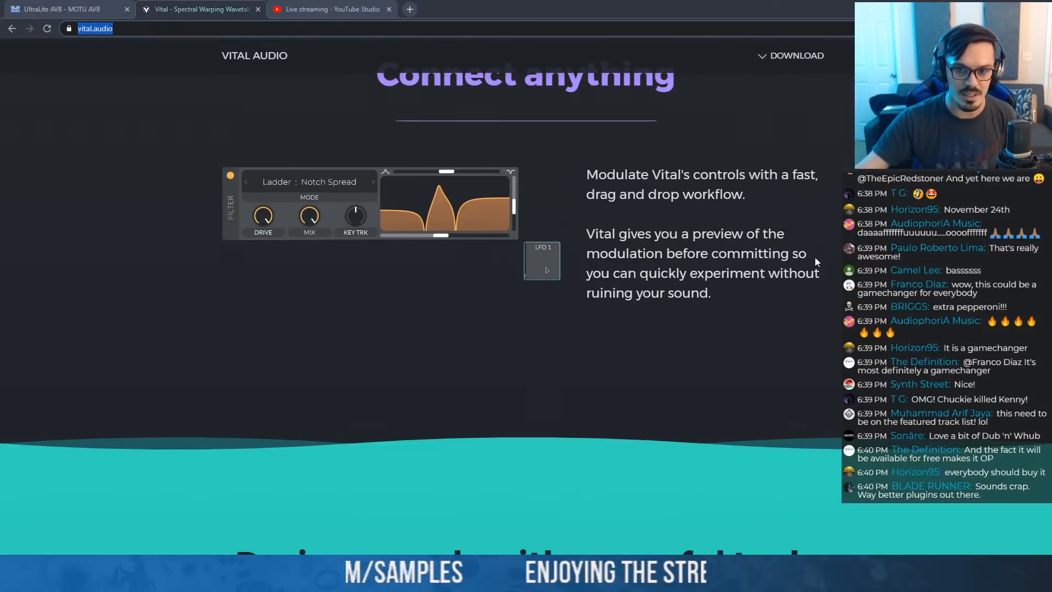
scroll(786, 289, "down", 7)
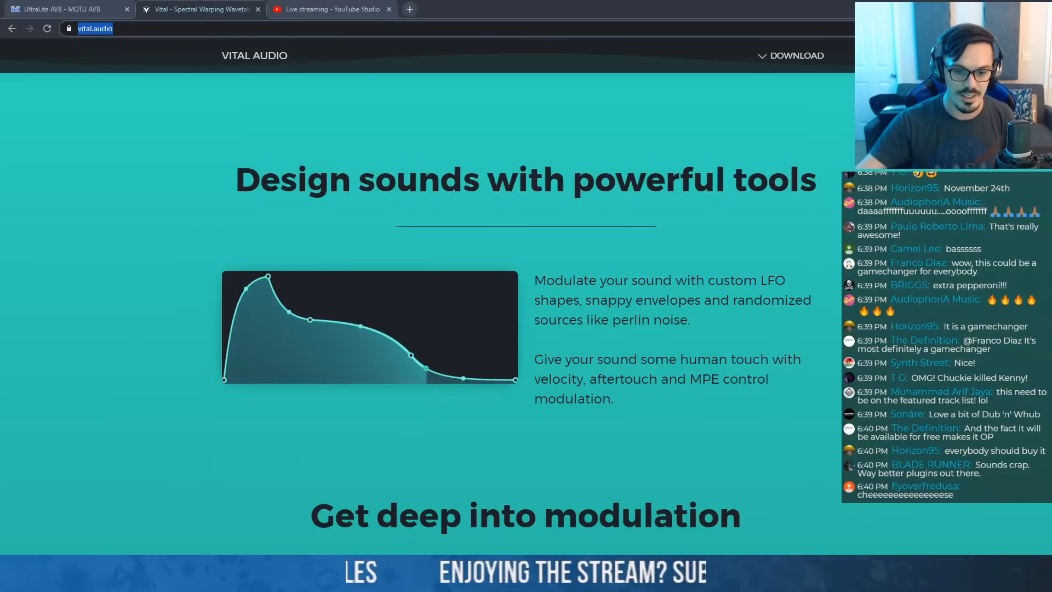
Switch back to Bitwig, activate the audio engine for the new project and open the Vital plug-in window
key("alt+Tab")
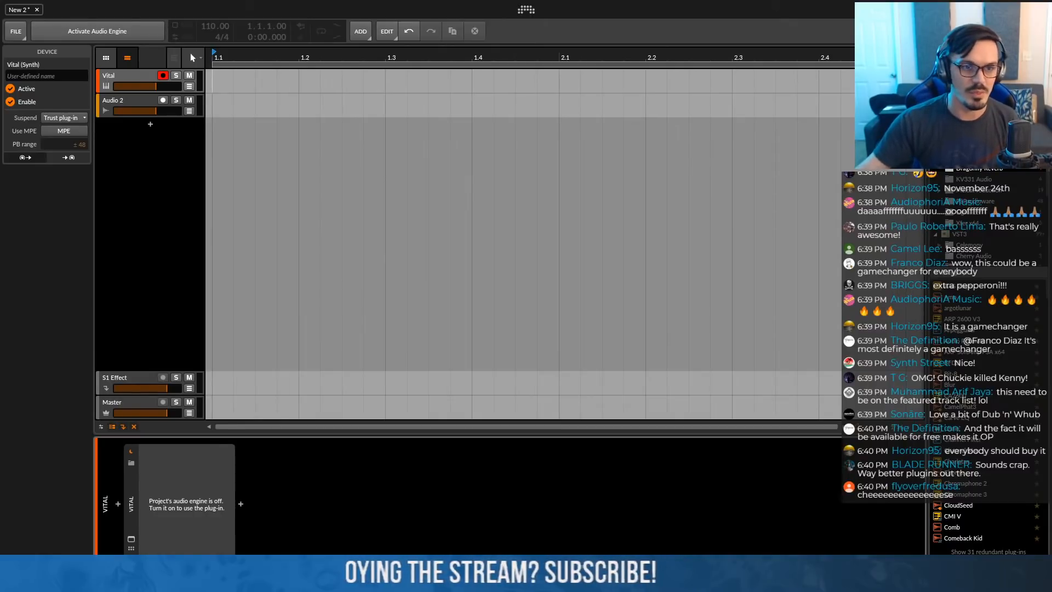
key("alt+Tab")
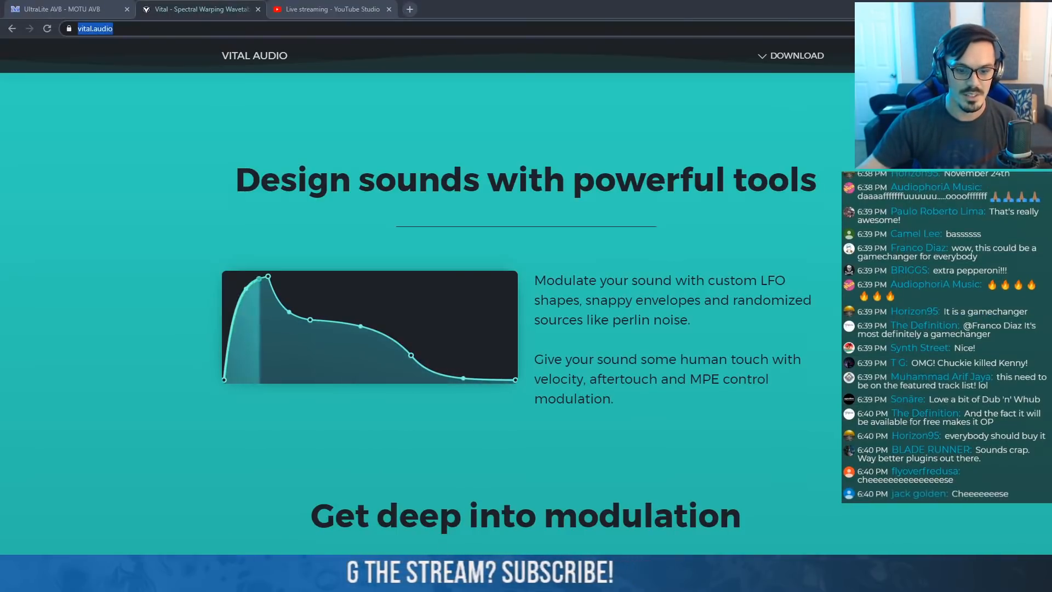
key("alt+Tab")
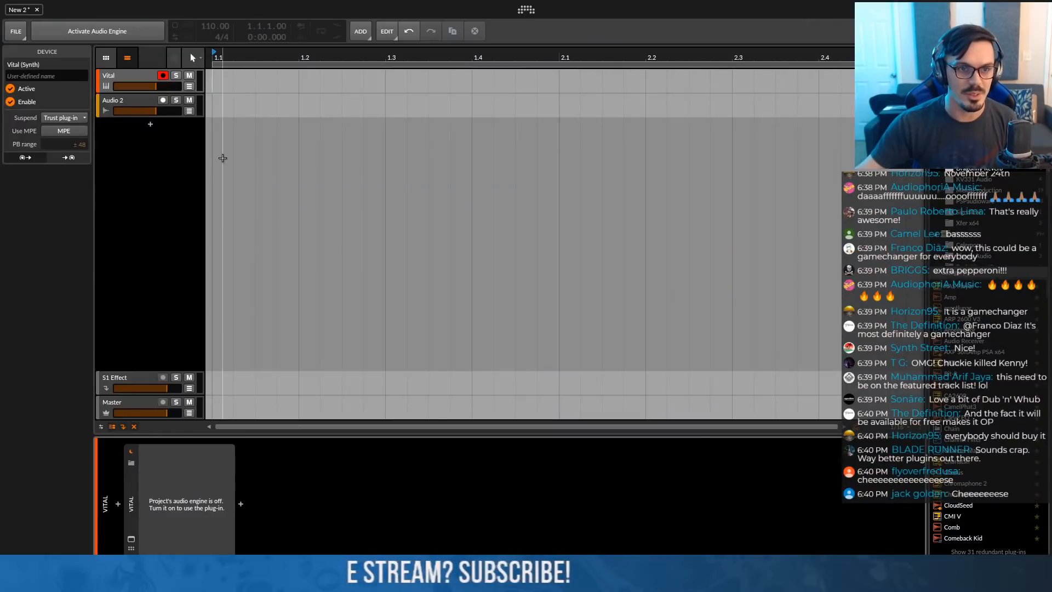
left_click(151, 32)
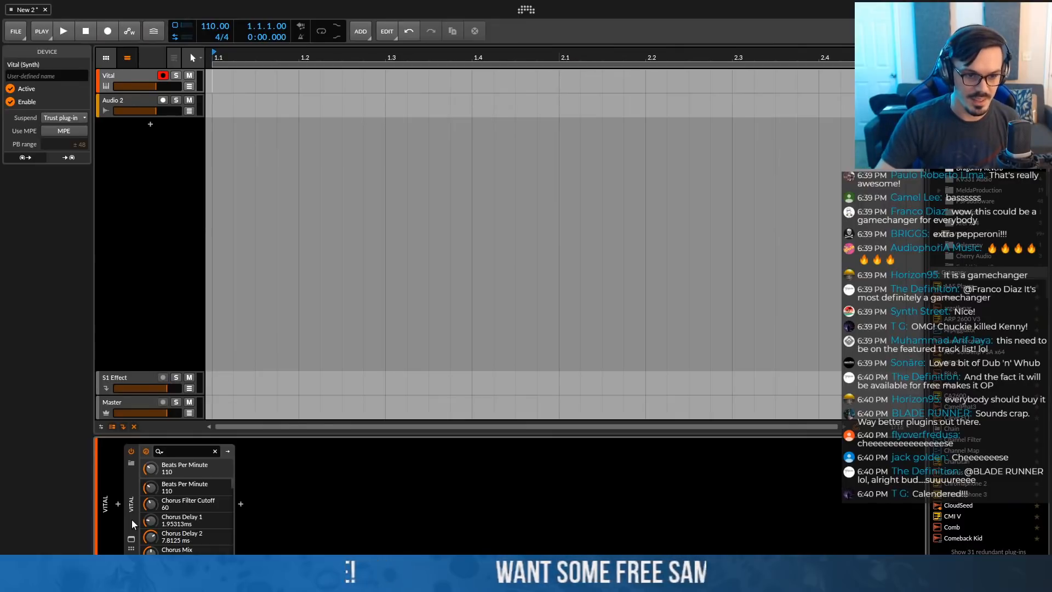
left_click(131, 540)
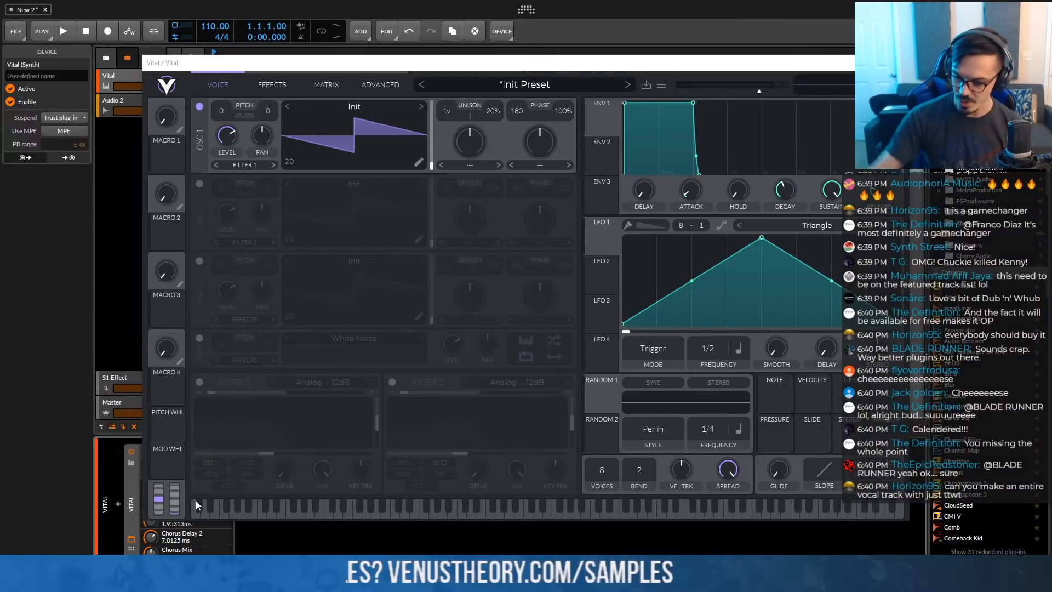
key("super")
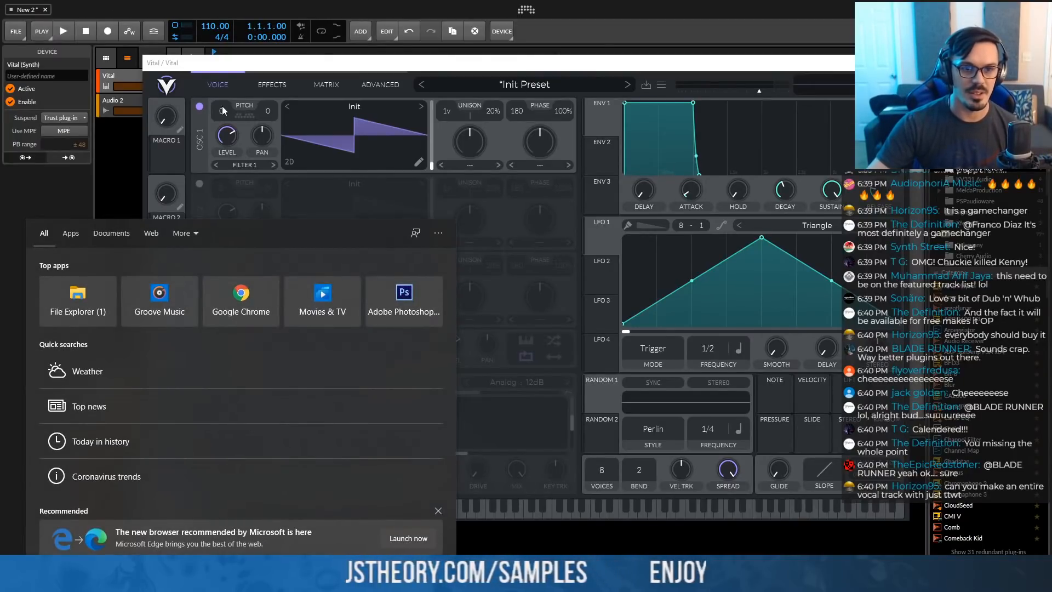
key("Escape")
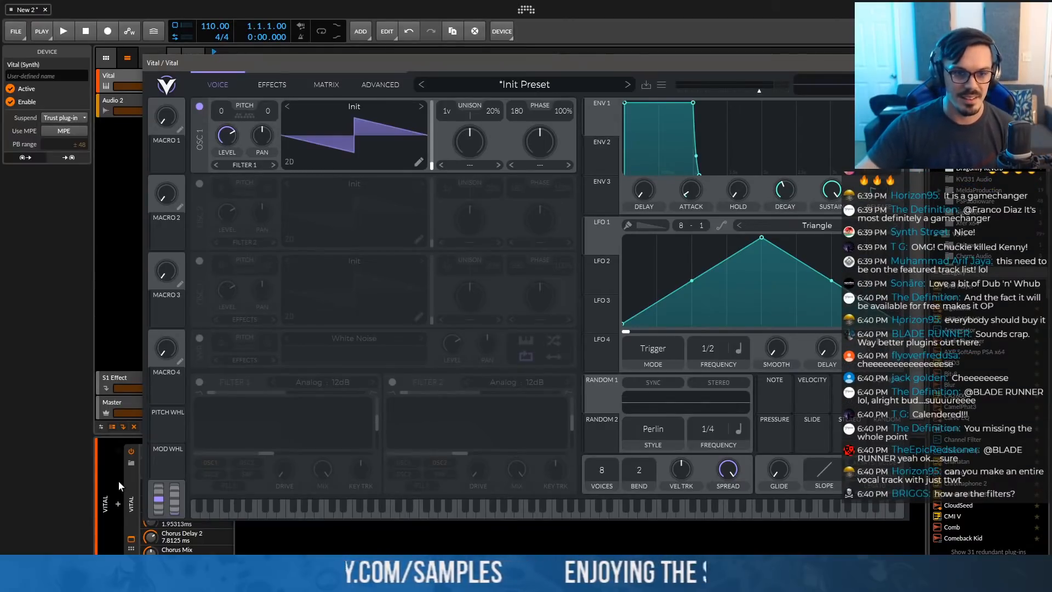
left_click(103, 558)
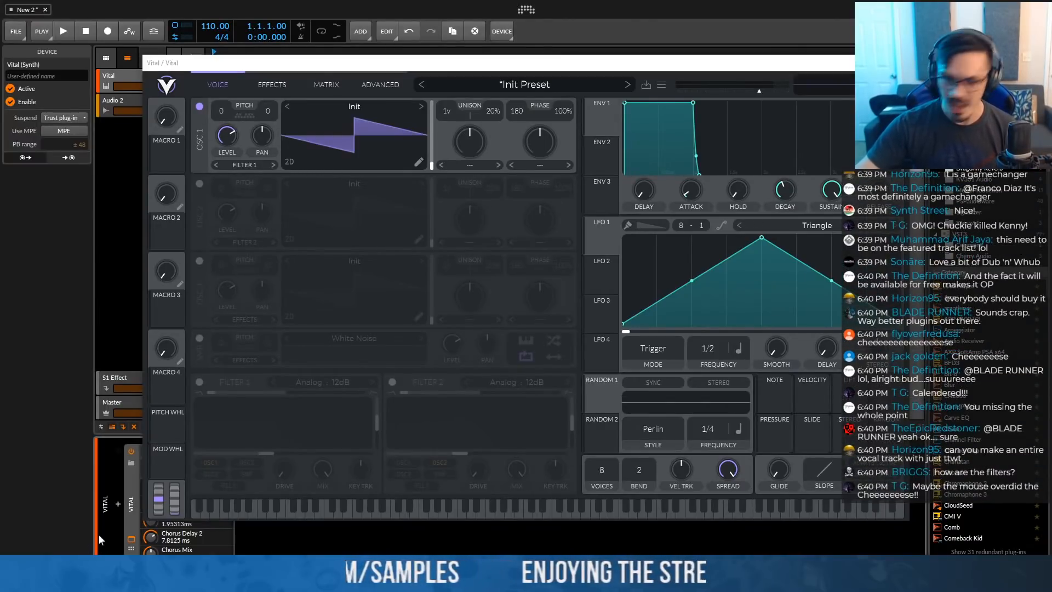
Enable oscillator 3, oscillator 2 and the sampler in Vital alongside oscillator 1
left_click(249, 320)
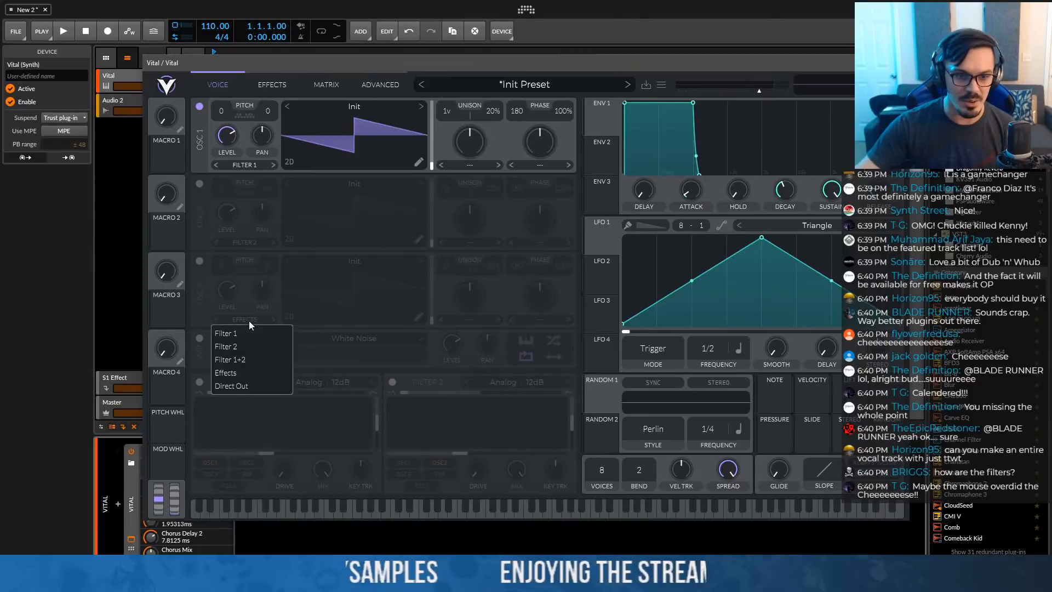
left_click(199, 262)
left_click(200, 184)
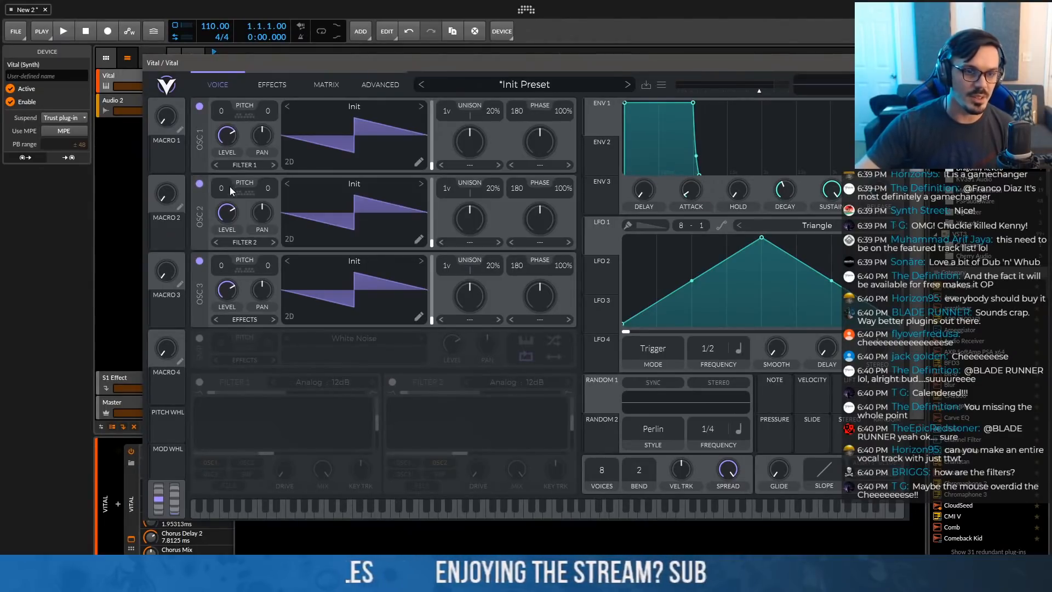
left_click(199, 339)
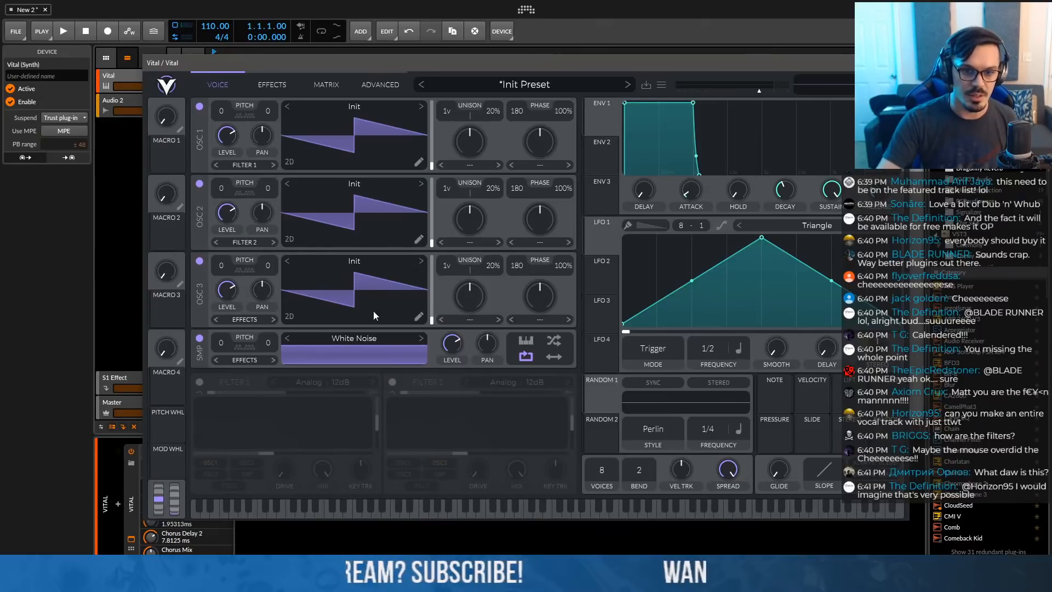
In oscillator 3's wavetable editor, redraw the Init wave with a shallow mid-wave dip, then a full-height peak falling below the centre line
left_click(419, 316)
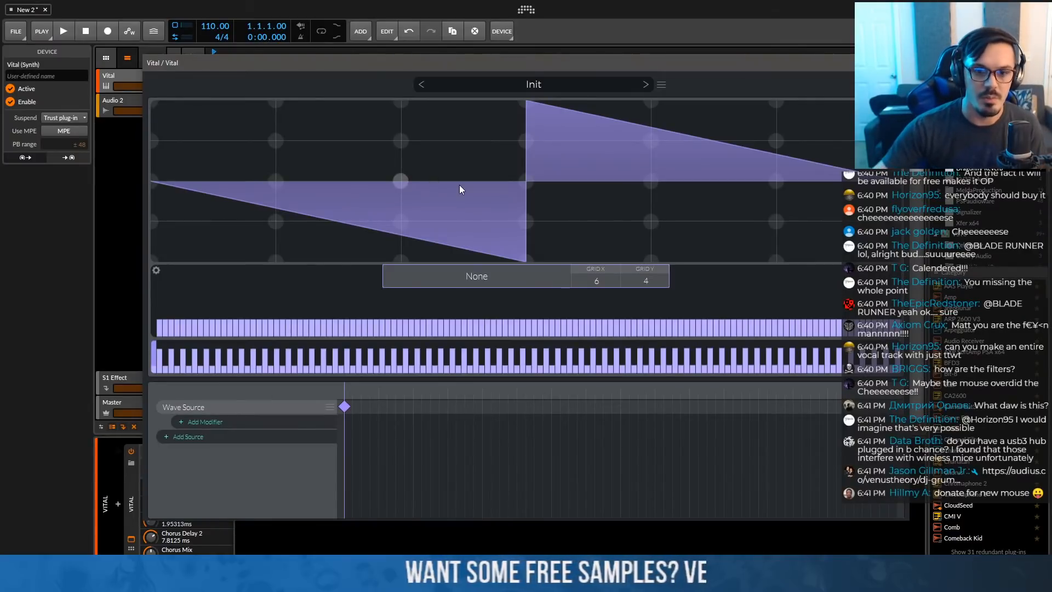
left_click_drag(519, 219, 556, 219)
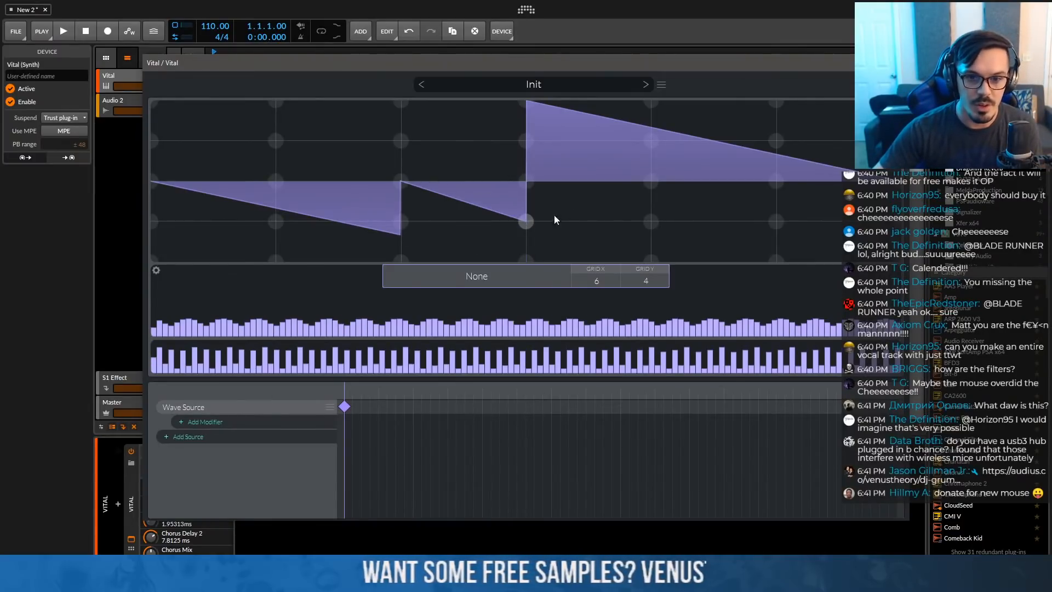
left_click(649, 183)
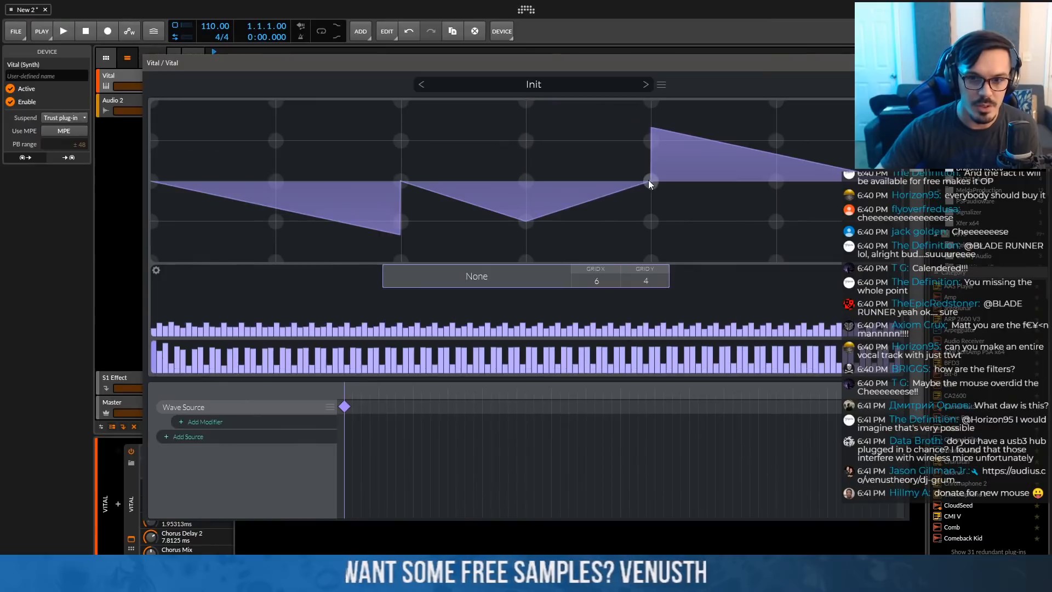
left_click(652, 111)
left_click(769, 179)
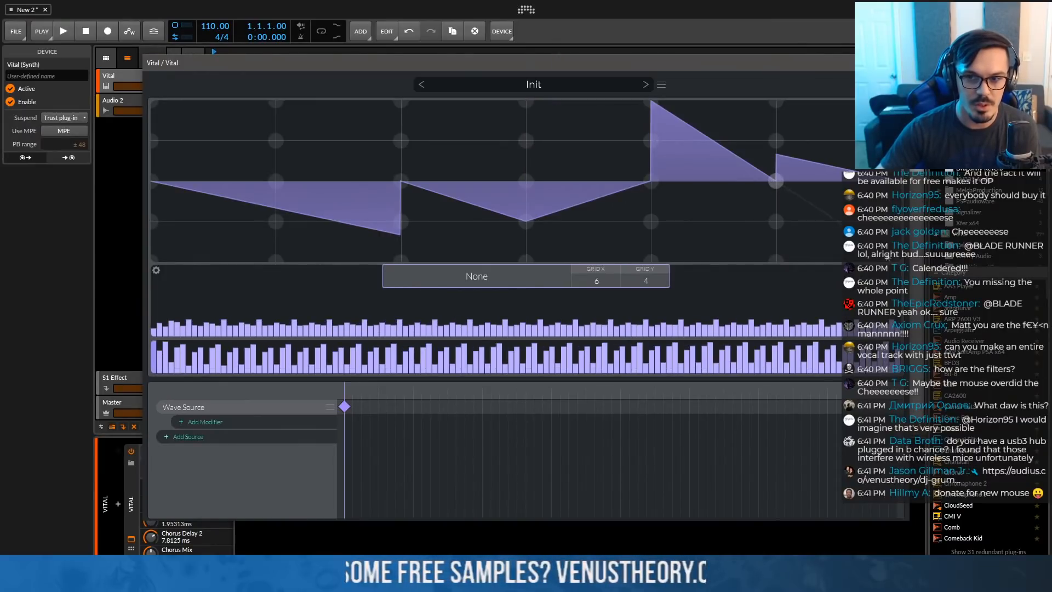
left_click_drag(887, 257, 902, 266)
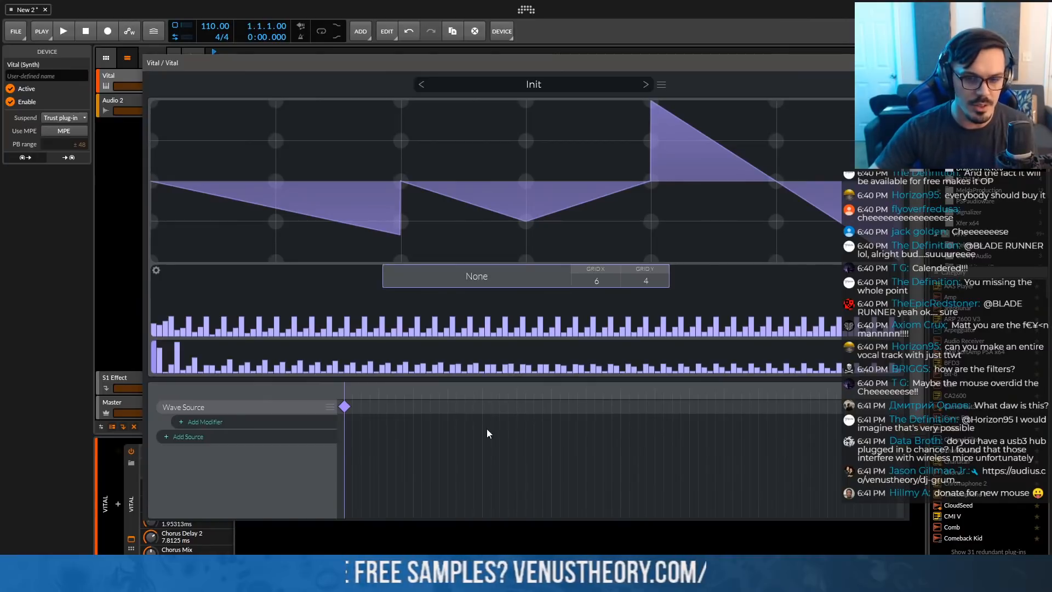
Add a second Wave Source keyframe, reshape its middle dip into a peak one grid row above centre, and close the wavetable editor
double_click(482, 408)
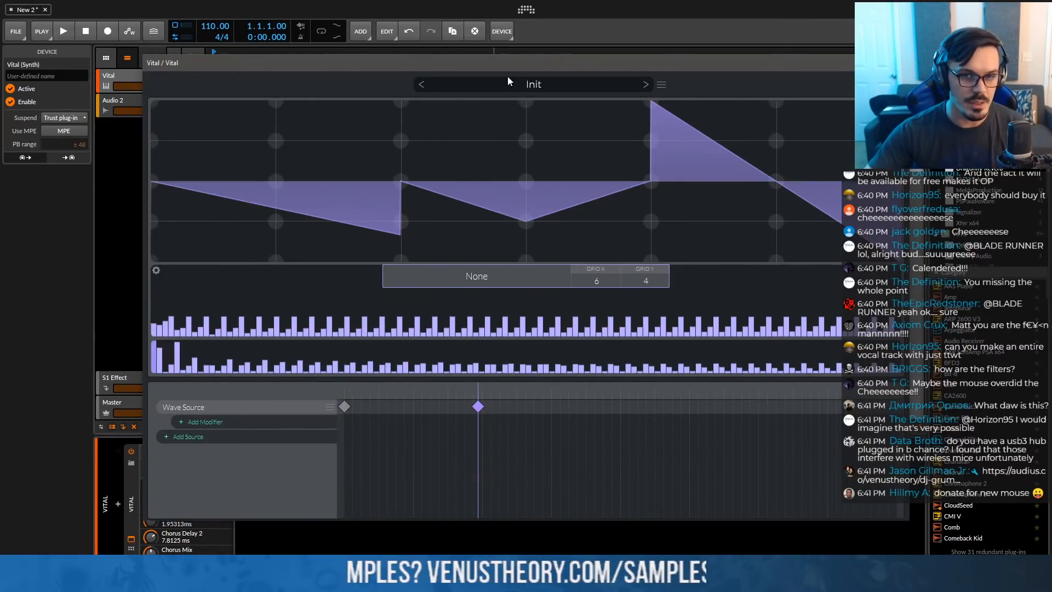
left_click(521, 139)
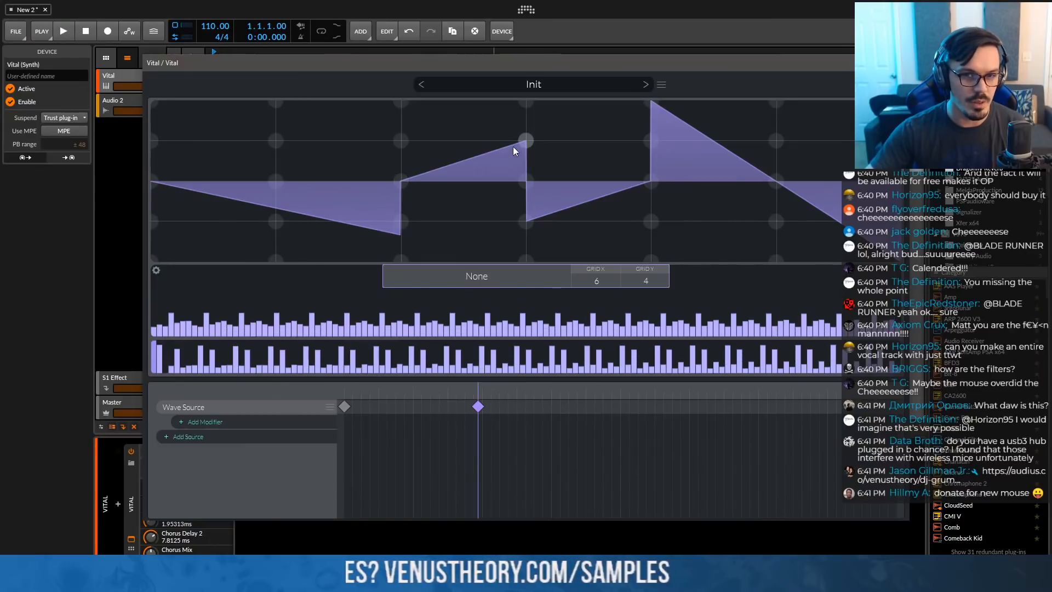
left_click(655, 182)
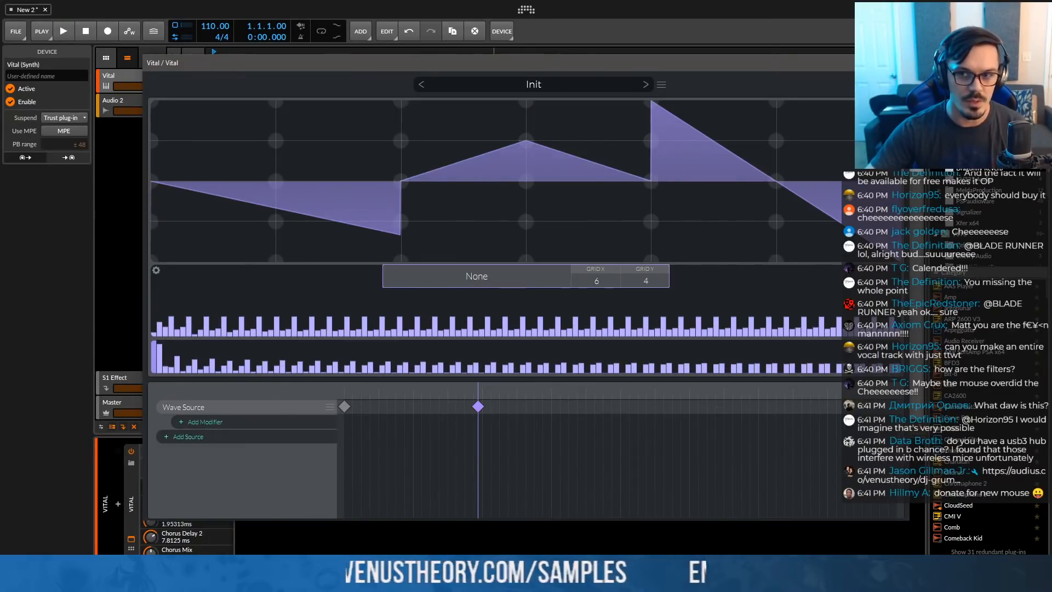
left_click(890, 85)
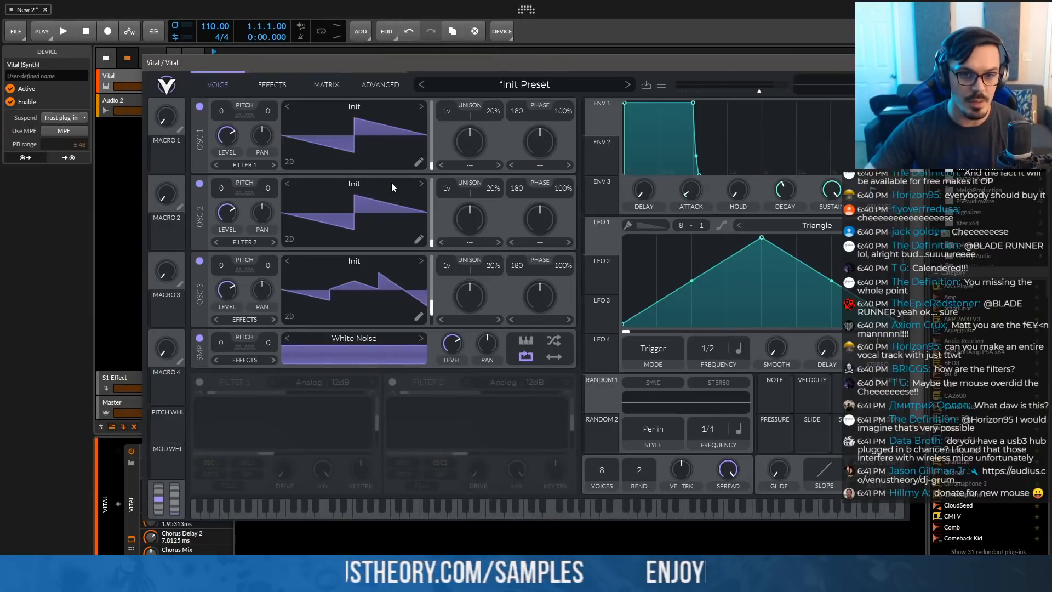
Browse the list of factory wavetables available for oscillator 1, then close it without loading one
left_click(366, 105)
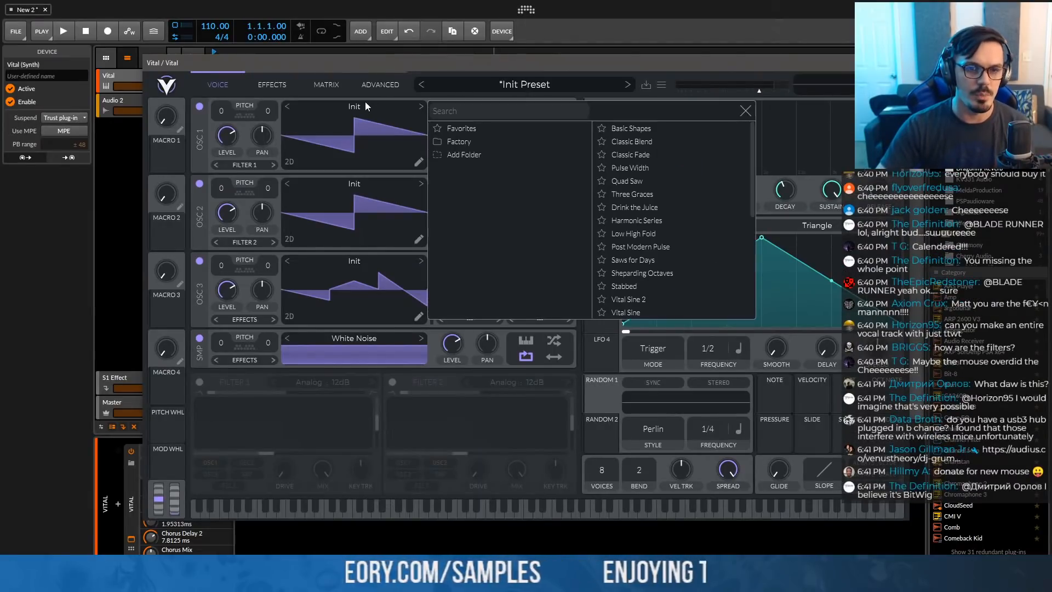
scroll(637, 171, "down", 5)
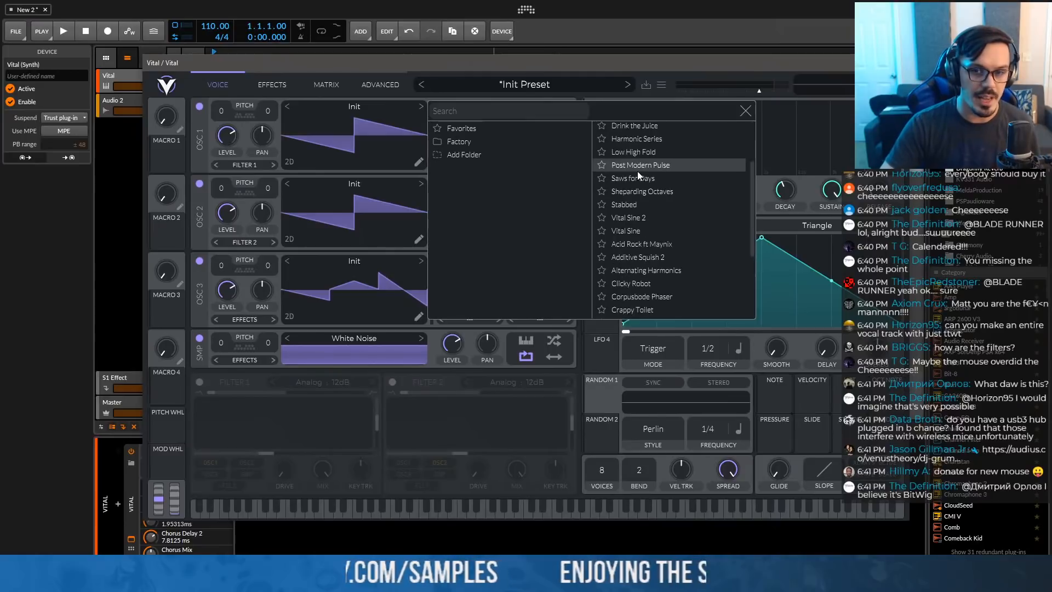
scroll(637, 170, "up", 5)
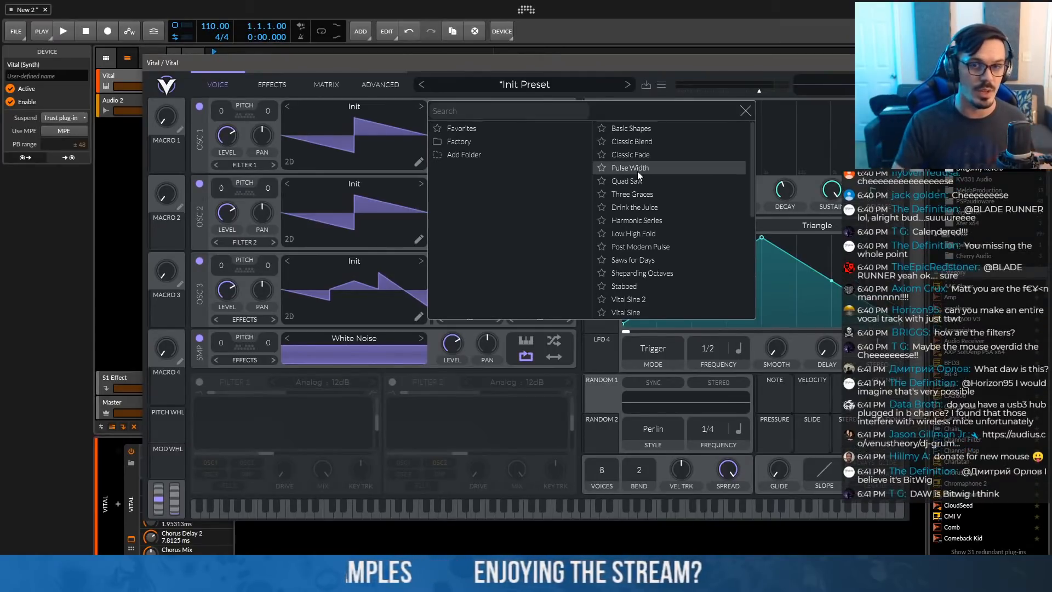
scroll(635, 171, "down", 6)
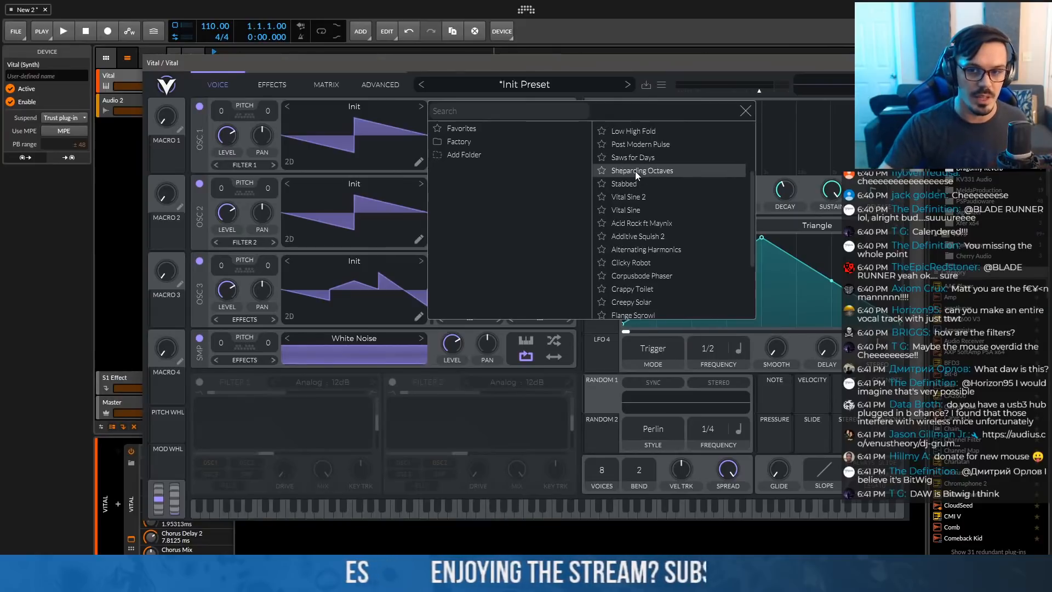
left_click(558, 71)
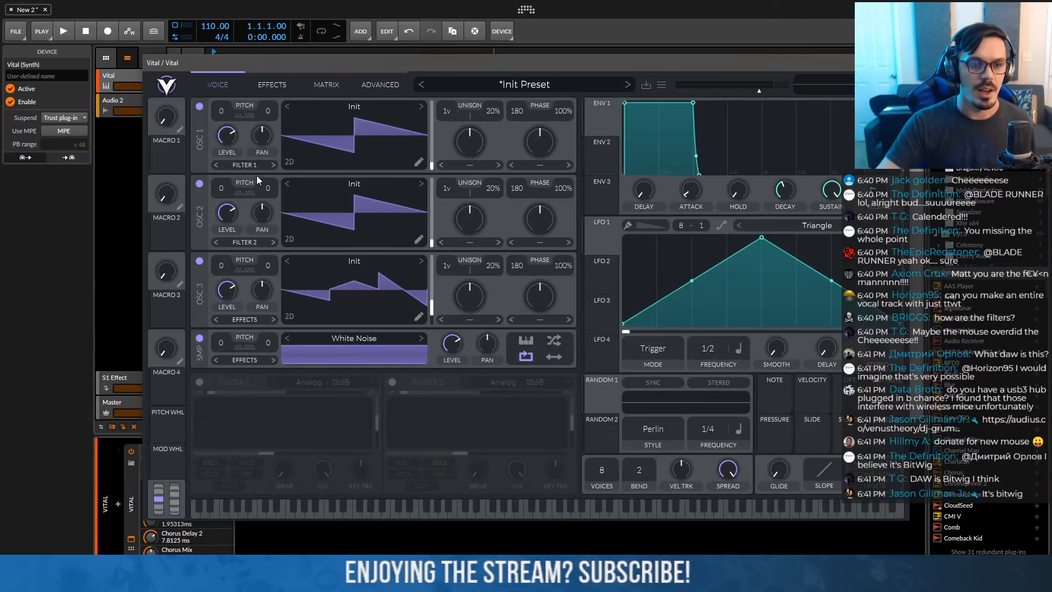
Try oscillator 1's unison at 16 voices, return it to one voice and set the unison detune to 0%
left_click_drag(446, 110, 462, 4)
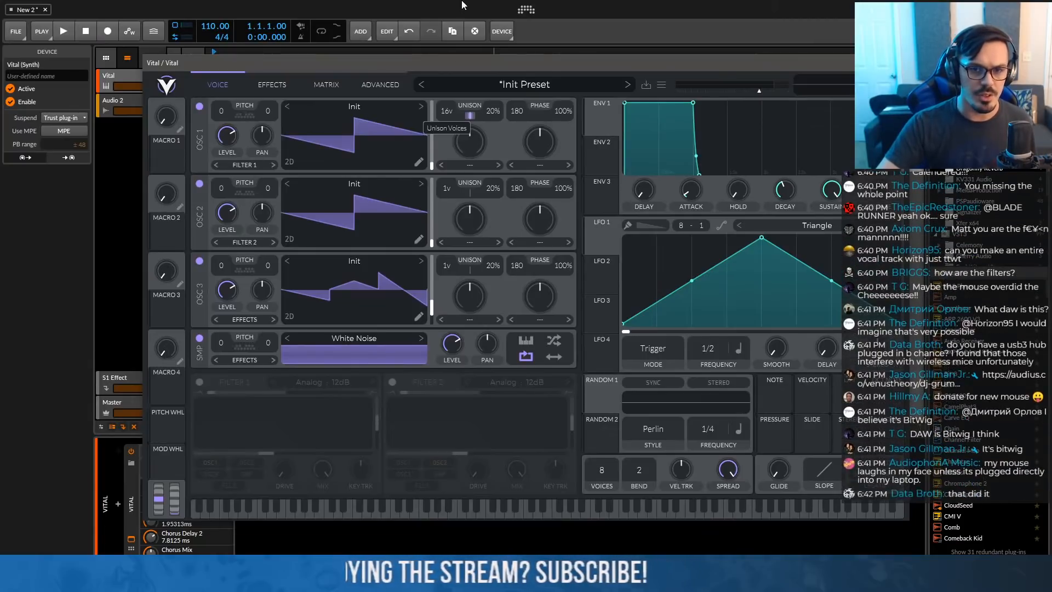
left_click_drag(495, 67, 495, 114)
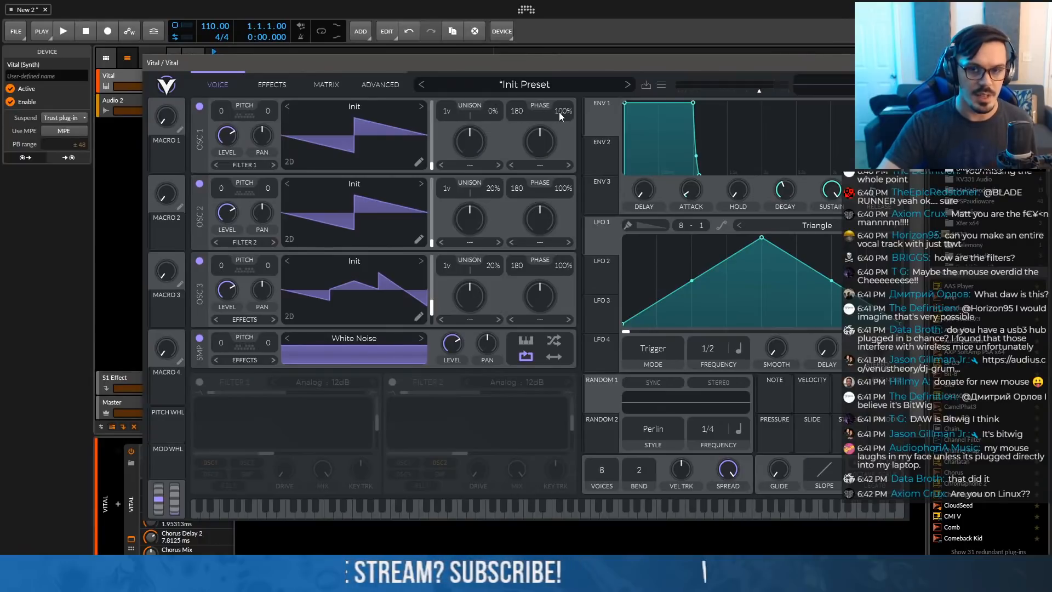
Try the Vocode and Formant Scale spectral morphs on oscillator 1, varying the morph amount of each
left_click(485, 166)
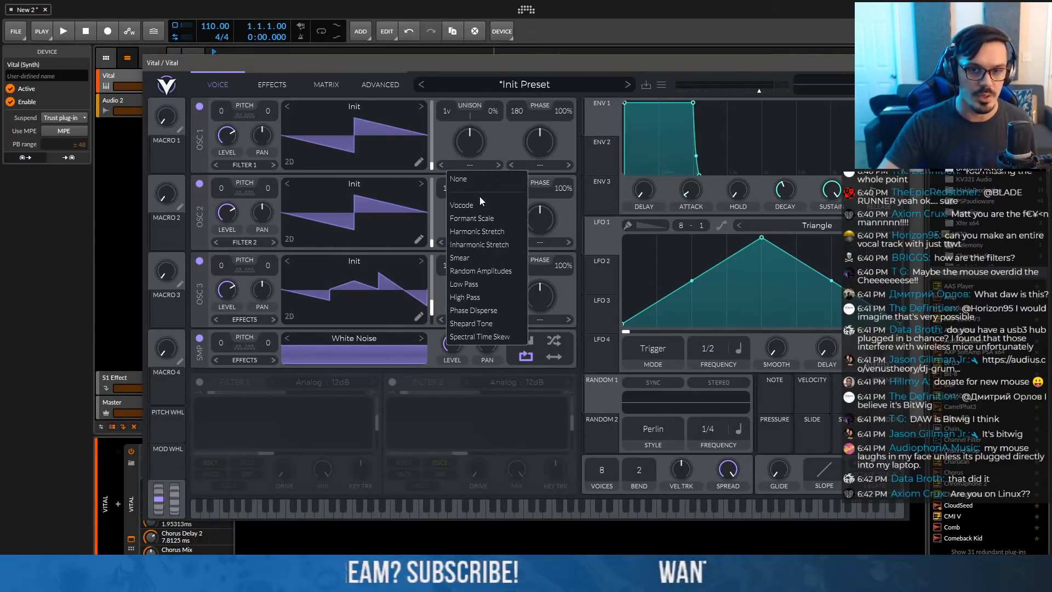
left_click(479, 198)
mouse_move(469, 142)
left_mouse_down()
mouse_move(479, 174)
mouse_move(478, 123)
left_mouse_up()
left_click(475, 166)
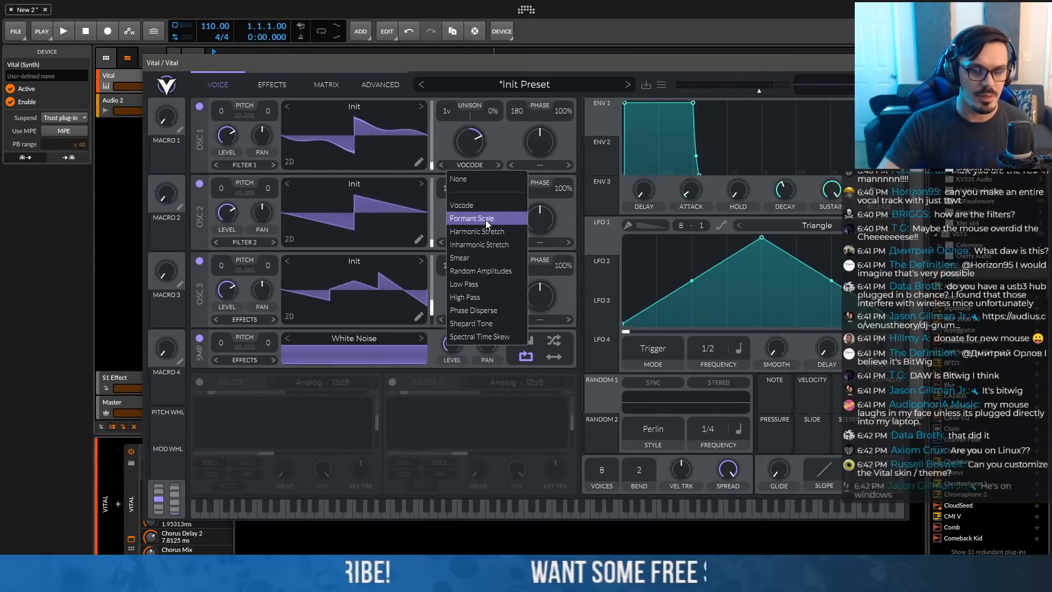
left_click(485, 219)
mouse_move(481, 125)
left_mouse_down()
mouse_move(478, 186)
mouse_move(475, 115)
mouse_move(484, 128)
left_mouse_up()
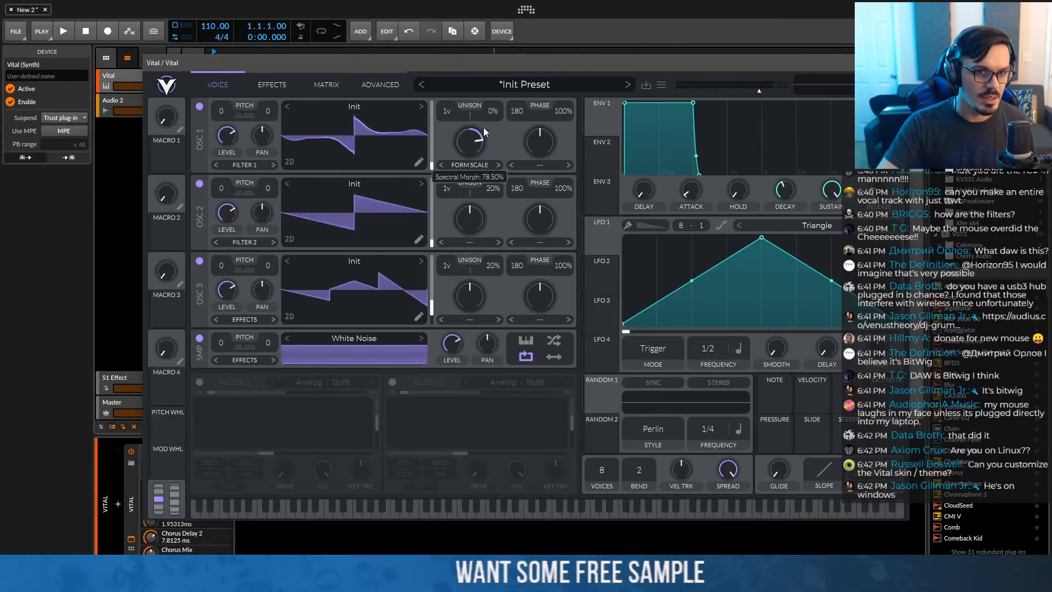
Switch oscillator 1's spectral morph to Smear and then Random Amplitudes, trying different morph amounts down to 0%
left_click(481, 162)
left_click(482, 254)
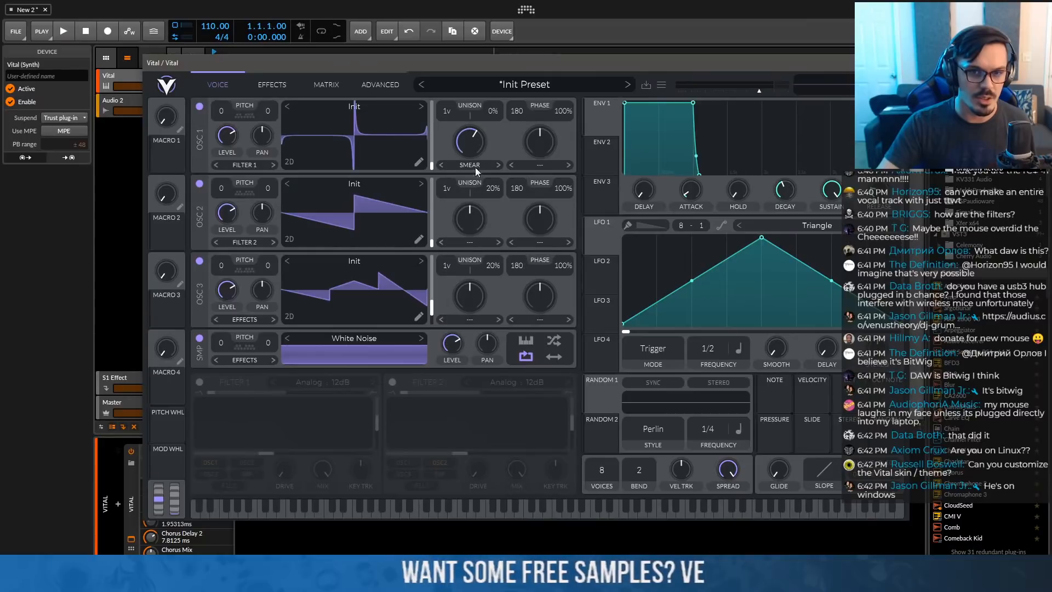
mouse_move(475, 167)
left_mouse_down()
mouse_move(482, 206)
mouse_move(482, 127)
mouse_move(483, 210)
mouse_move(478, 94)
mouse_move(474, 170)
left_mouse_up()
left_click(474, 165)
left_click(484, 271)
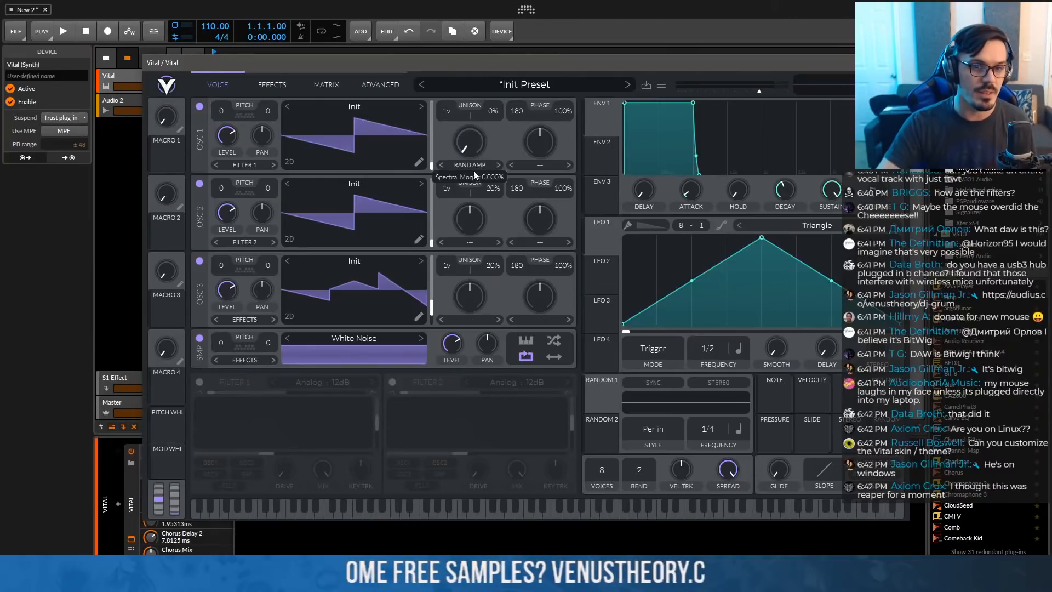
Try the Inharmonic Stretch spectral morph on oscillator 1 with a raised amount, then reset the amount and set the morph to None
left_click(478, 166)
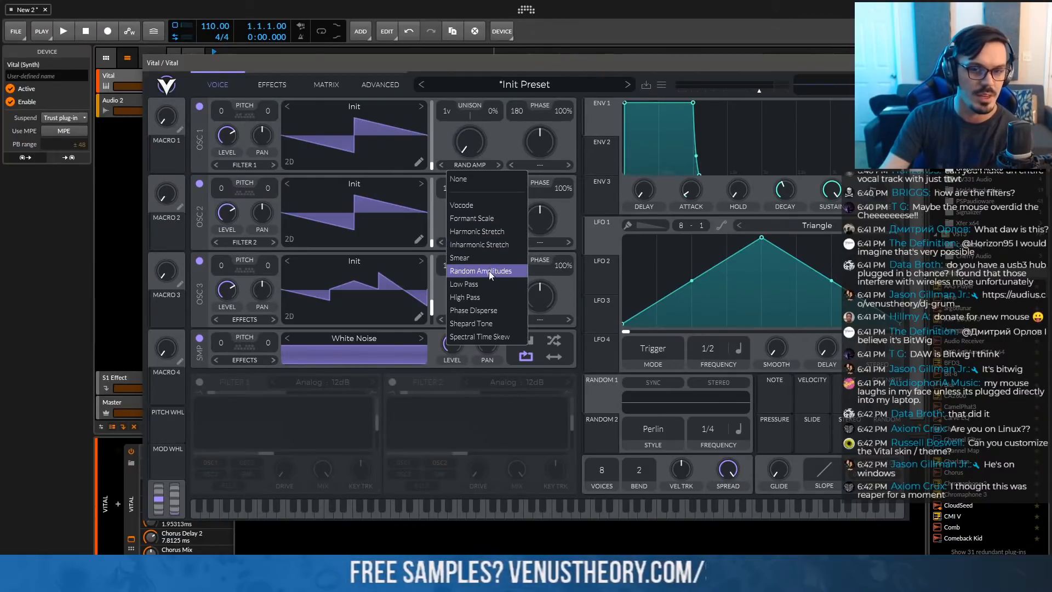
left_click(488, 245)
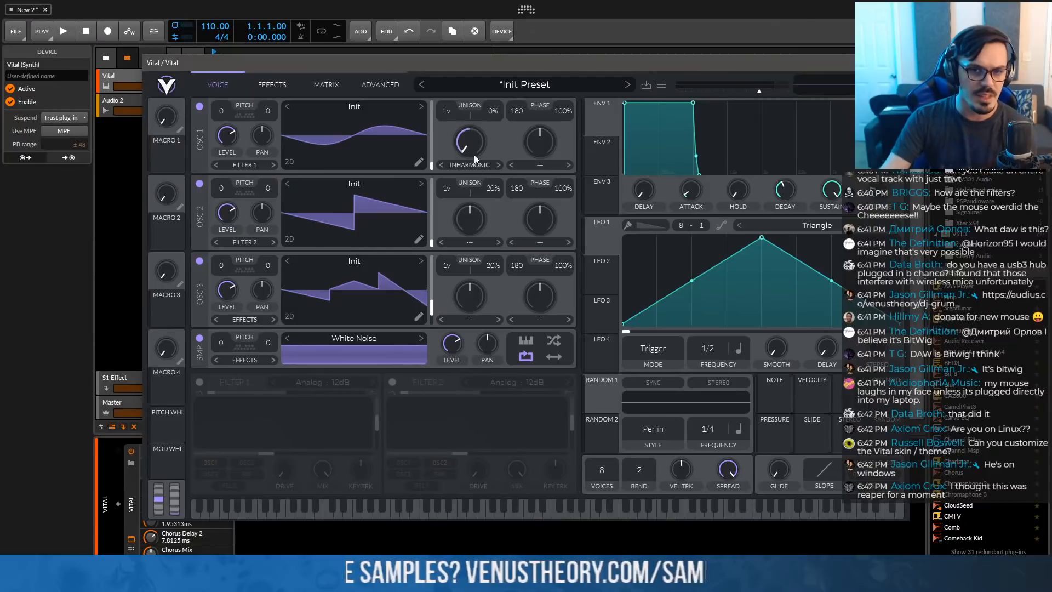
left_click_drag(474, 154, 470, 64)
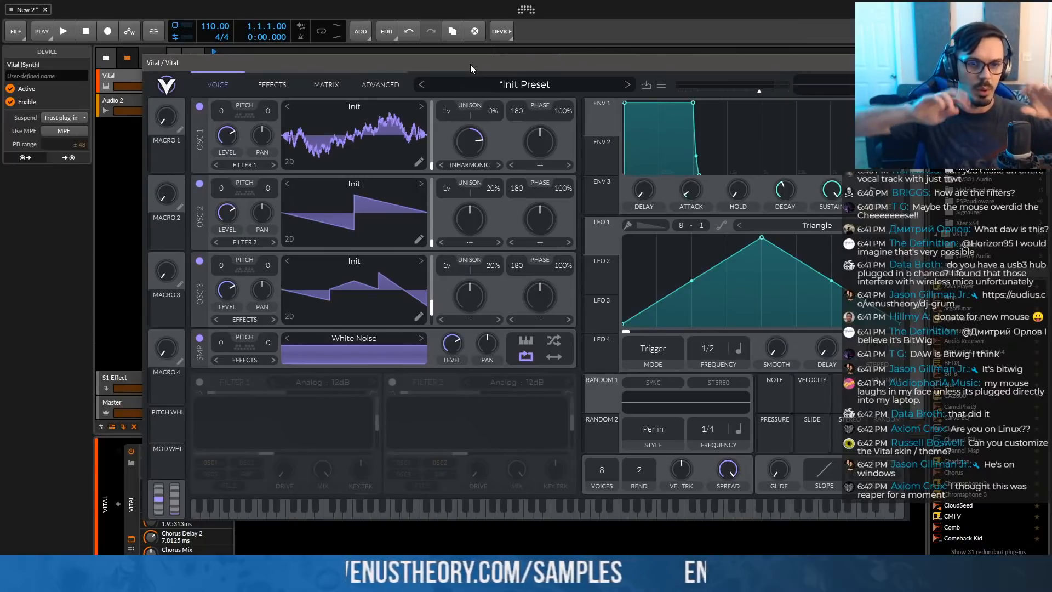
double_click(469, 142)
left_click(474, 163)
left_click(478, 177)
Try the Sync and Formant wave morphs on oscillator 1, sweeping the morph amount of each
left_click(530, 165)
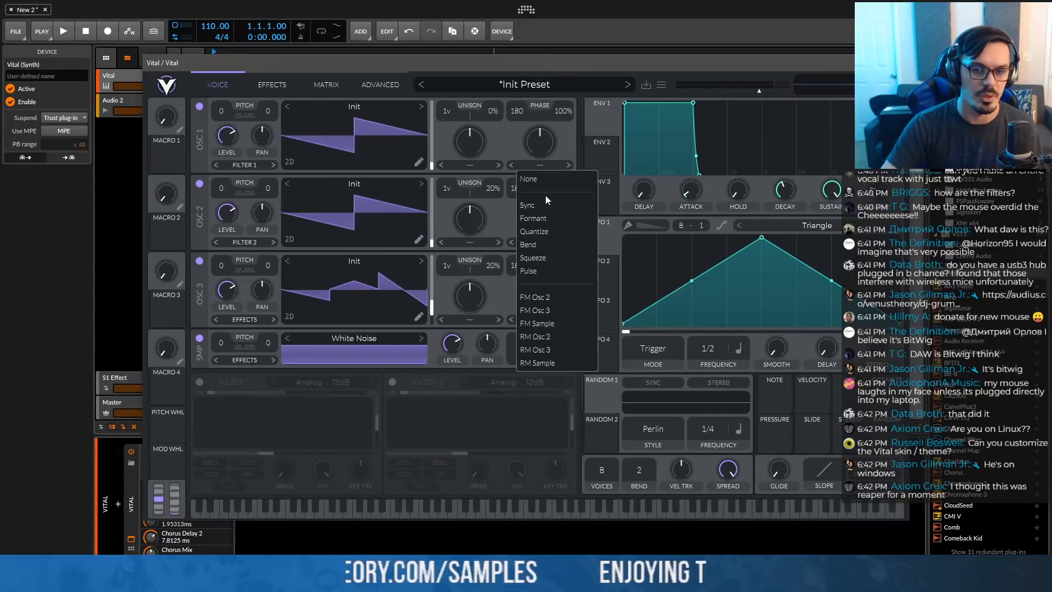
left_click(544, 204)
left_click_drag(544, 146, 548, 101)
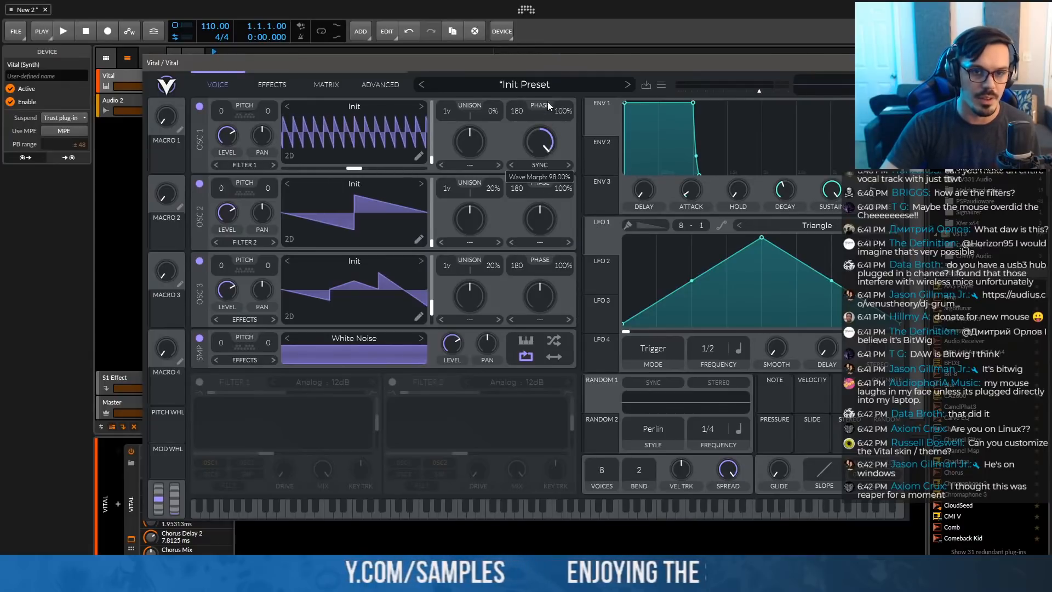
left_click(555, 164)
left_click(551, 201)
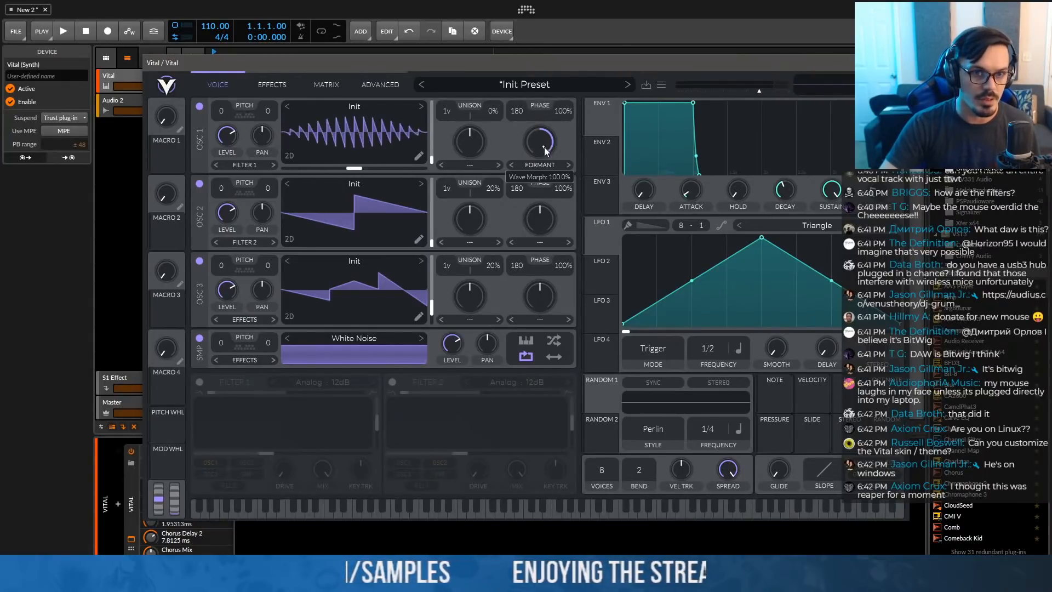
left_click_drag(545, 147, 545, 125)
Try the Quantize and Bend wave morphs on oscillator 1, then show the FM and RM options and keep Bend
left_click(547, 162)
left_click(551, 226)
left_click(546, 166)
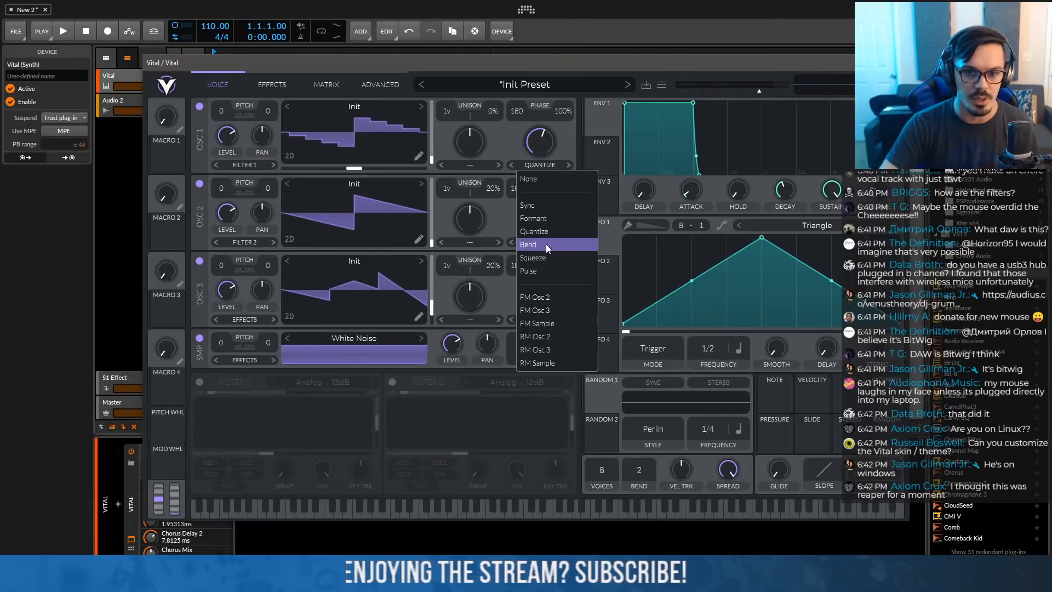
left_click(546, 244)
left_click(540, 165)
left_click(544, 150)
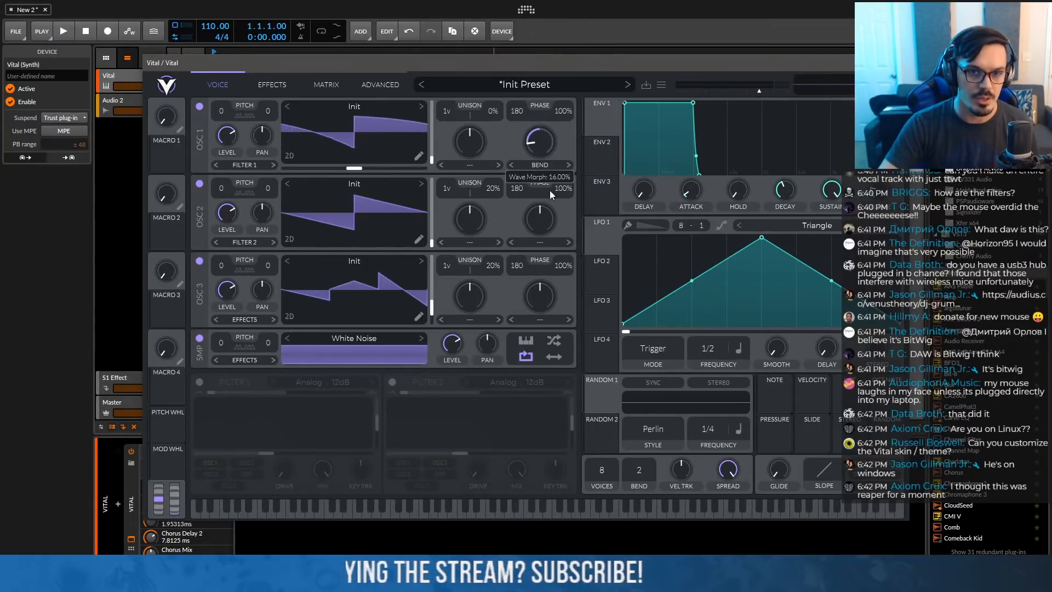
left_click(546, 164)
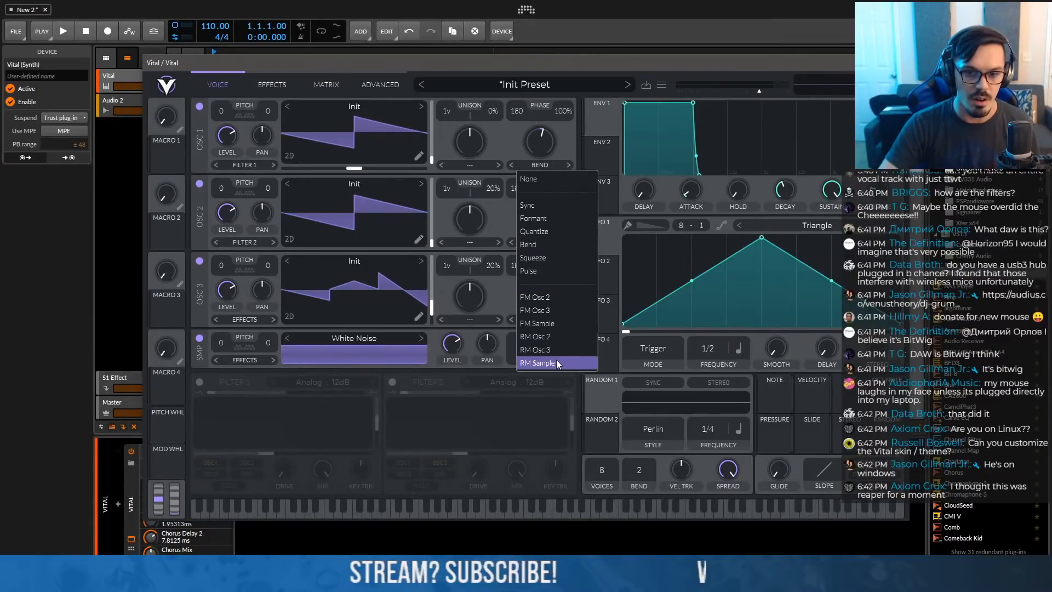
left_click(508, 332)
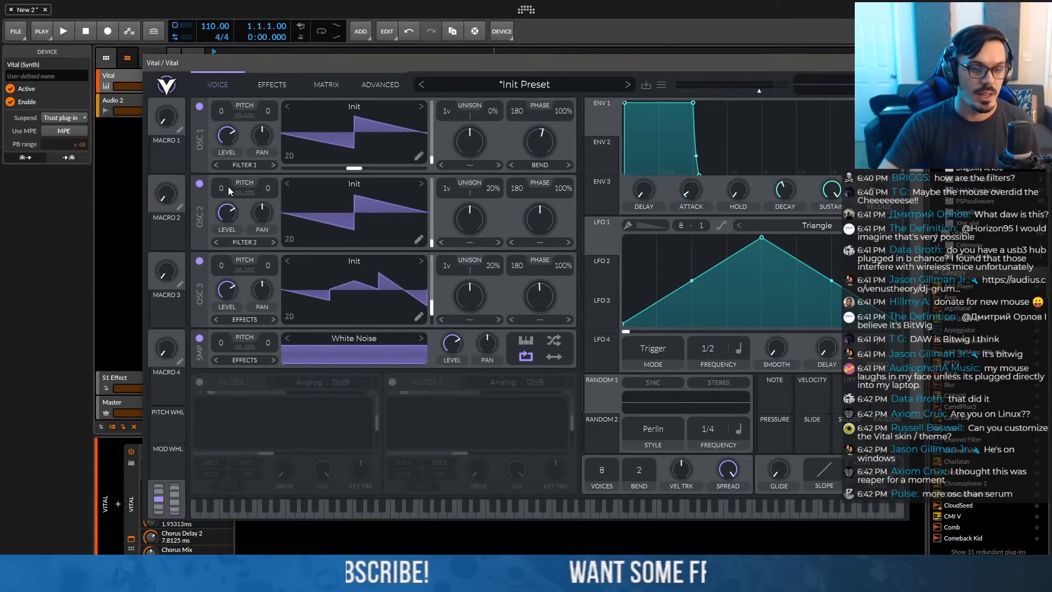
Show the Transpose Snap keyboard of oscillator 1 and close it
left_click(247, 116)
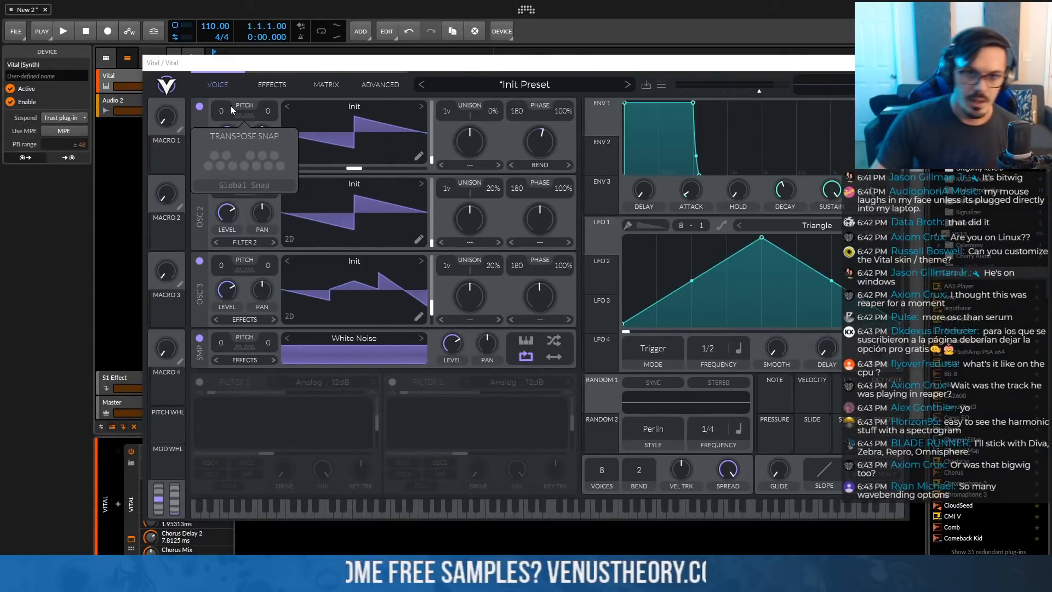
left_click(525, 84)
Sort the preset browser by author, load the Hold My Note Bro preset and return to the synth view
left_click(542, 84)
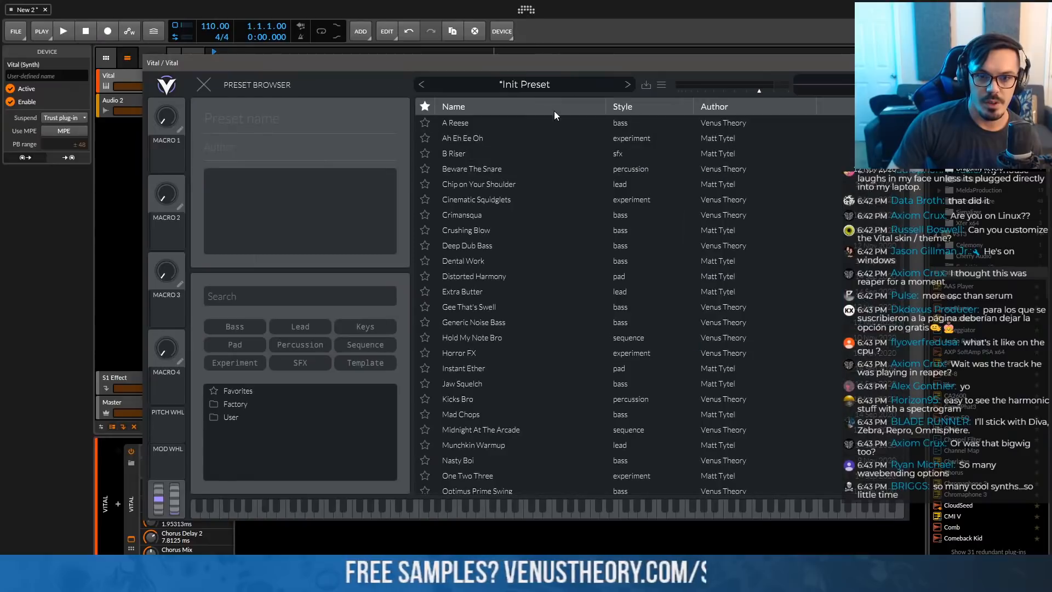
scroll(619, 193, "down", 3)
left_click(706, 106)
scroll(632, 265, "down", 2)
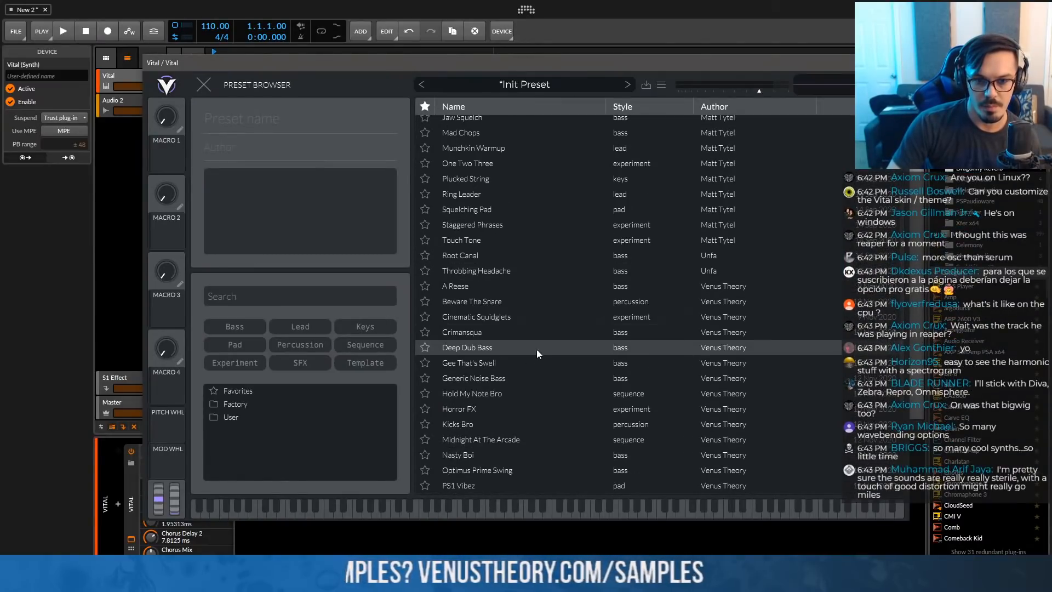
left_click(529, 389)
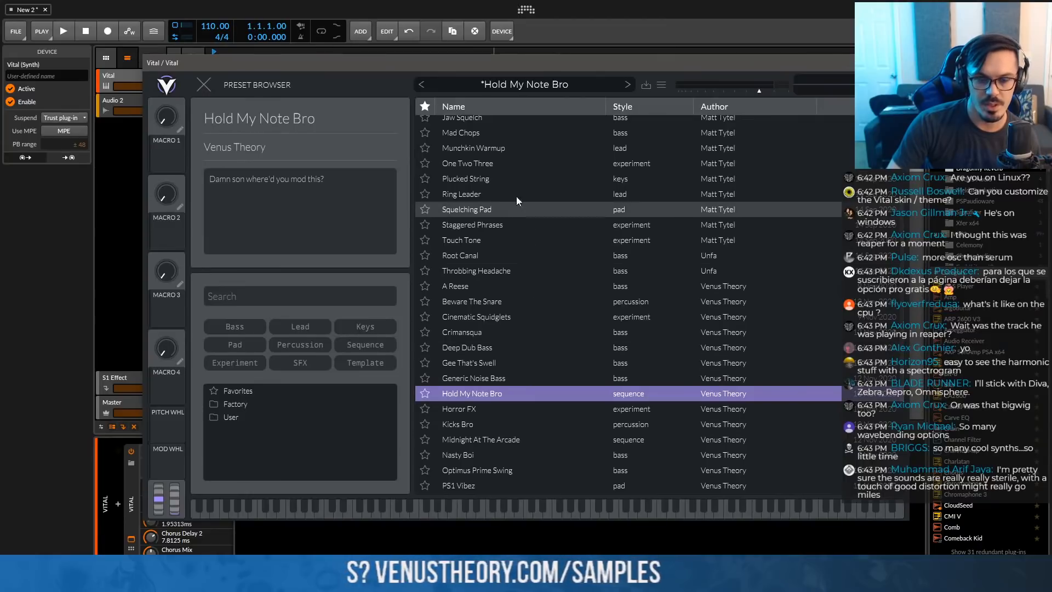
left_click(525, 85)
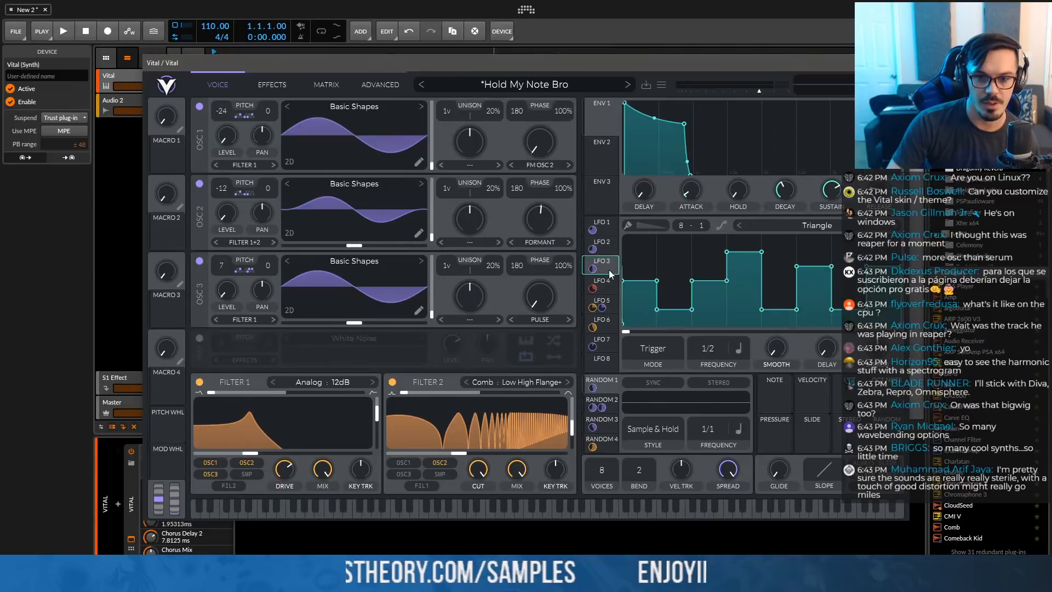
Show the shape of LFO 2 and the Transpose Snap notes of oscillator 2 in the loaded preset
left_click(605, 250)
left_click(237, 193)
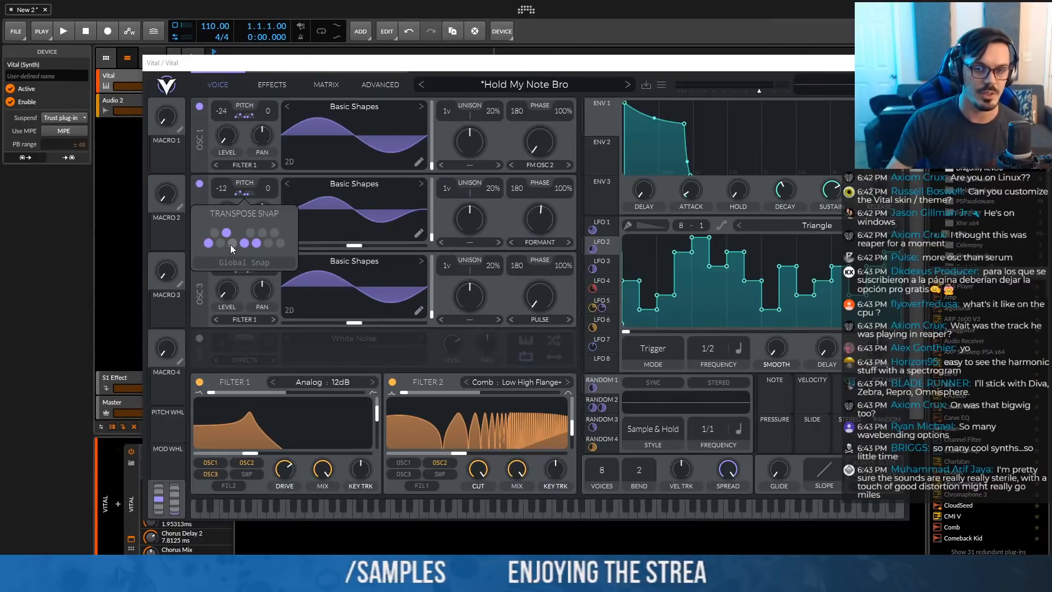
left_click(329, 71)
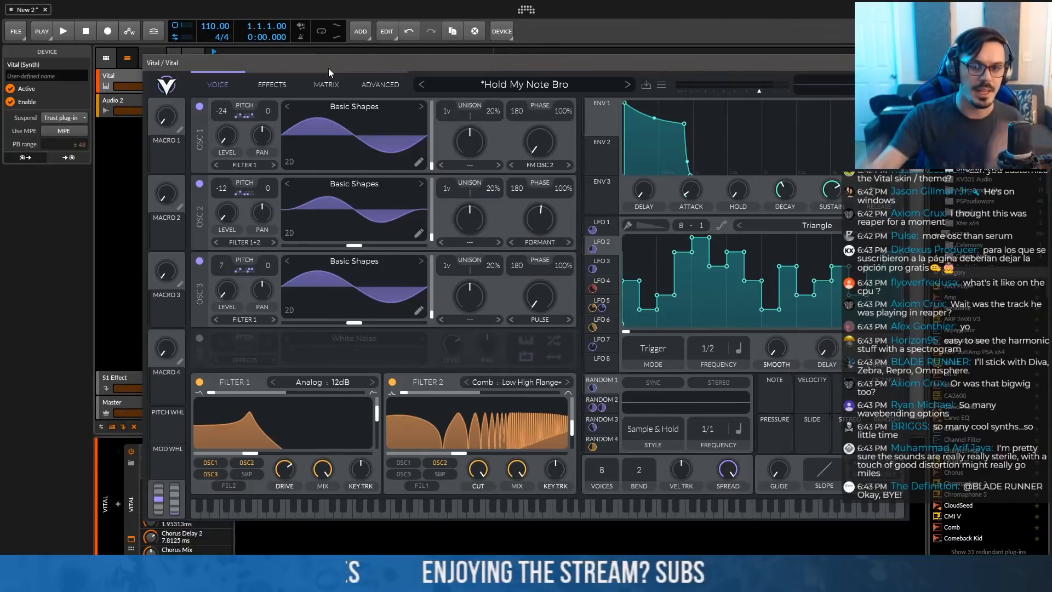
Examine the preset's other modulation sources, showing LFO 4 and the random modulators
left_click(601, 242)
left_click(601, 282)
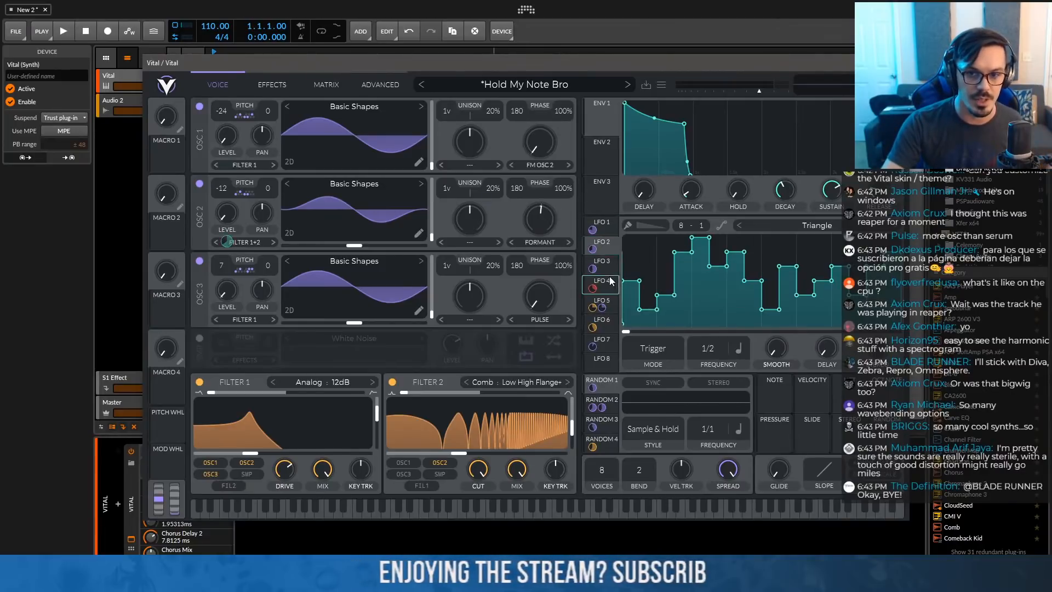
left_click(610, 404)
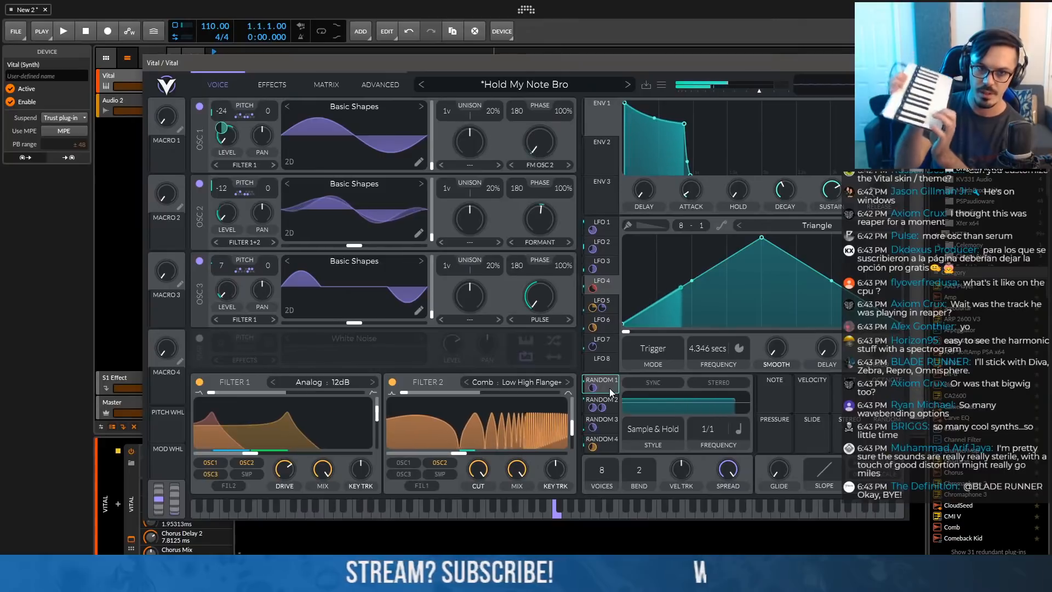
Select the Vital instrument track and reposition the plug-in window so its envelope and LFO section is fully in view
left_click(105, 82)
left_click(133, 83)
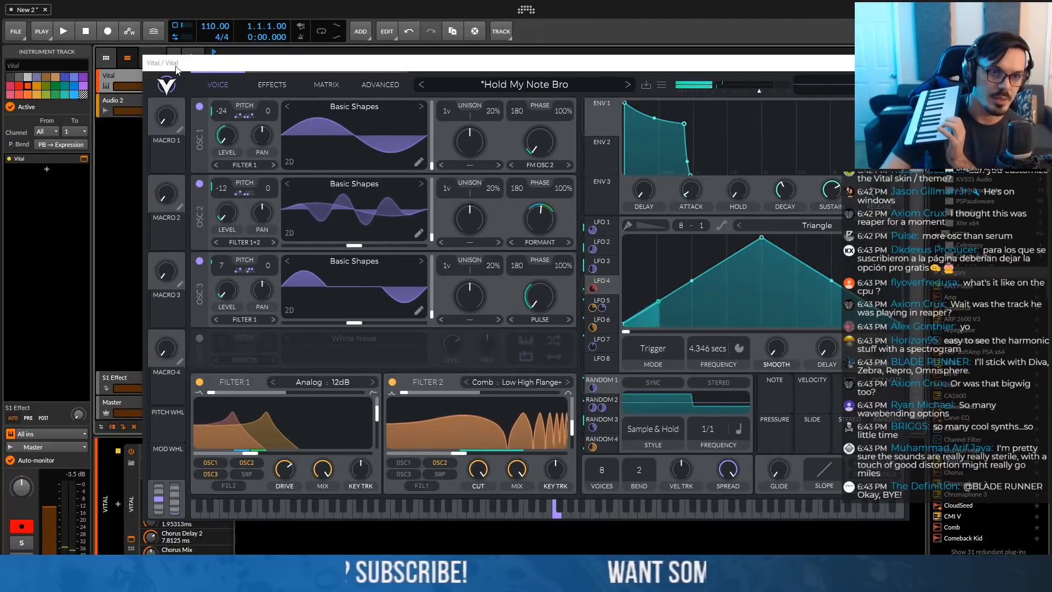
left_click_drag(143, 81, 203, 79)
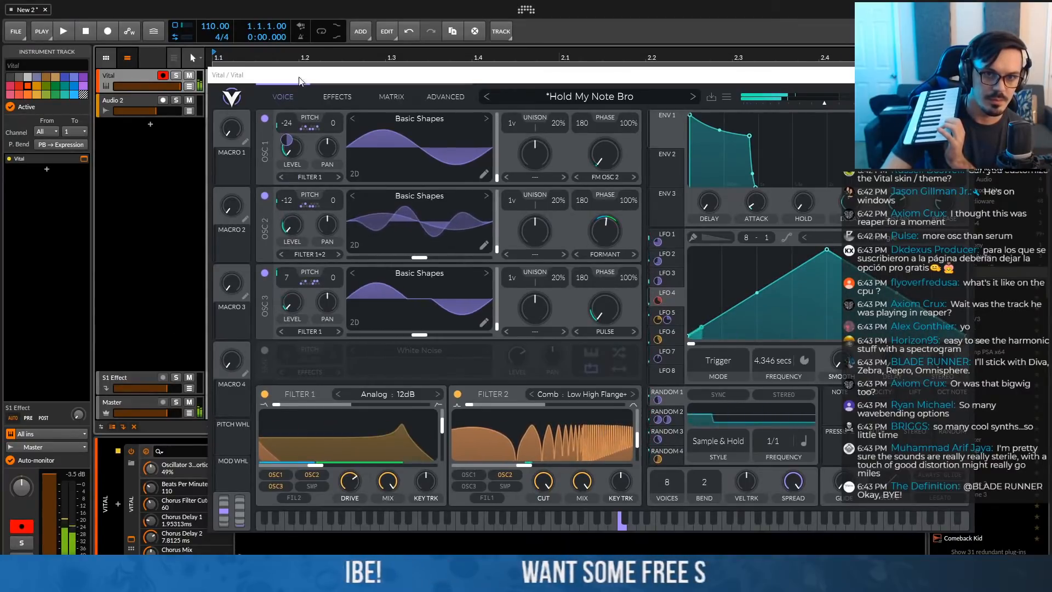
left_click_drag(295, 78, 171, 70)
Adjust Vital's output volume to about -1.8 dB
mouse_move(711, 97)
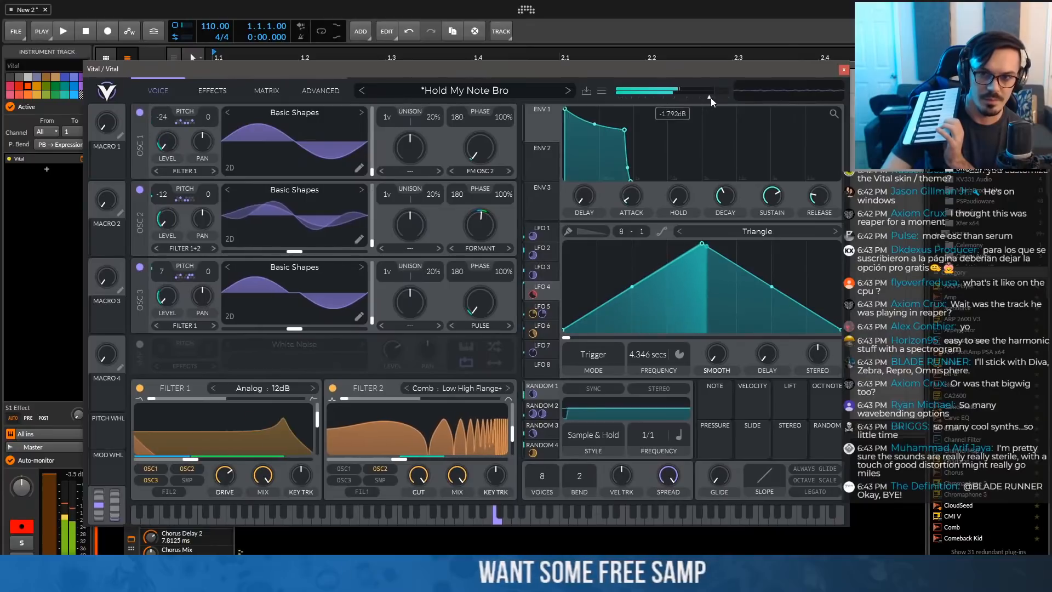
scroll(713, 98, "down", 1)
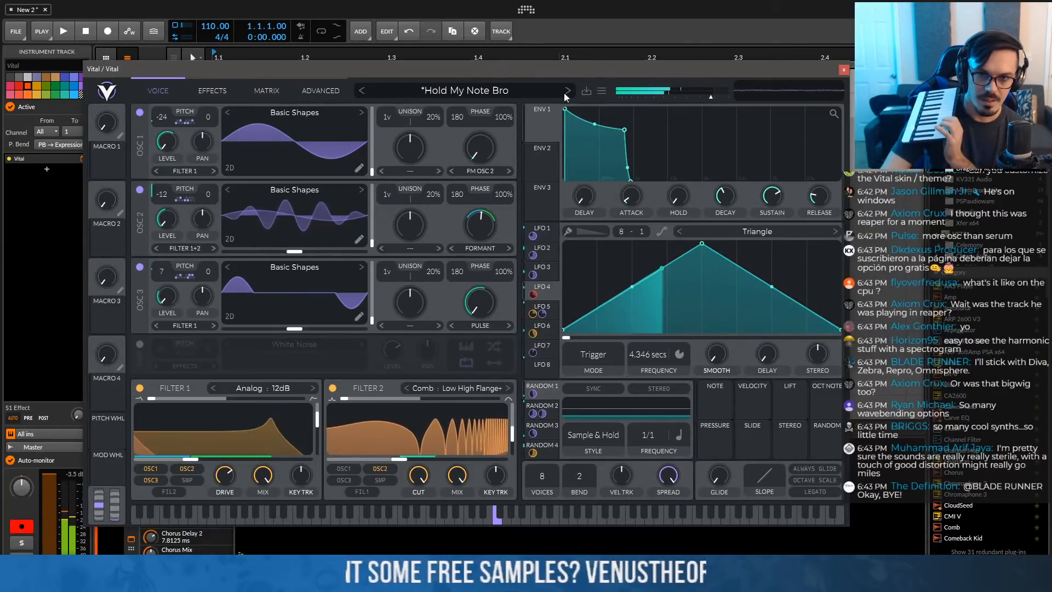
Load the Midnight At The Arcade preset from the preset list and return to its voice settings
left_click(534, 93)
scroll(560, 291, "down", 2)
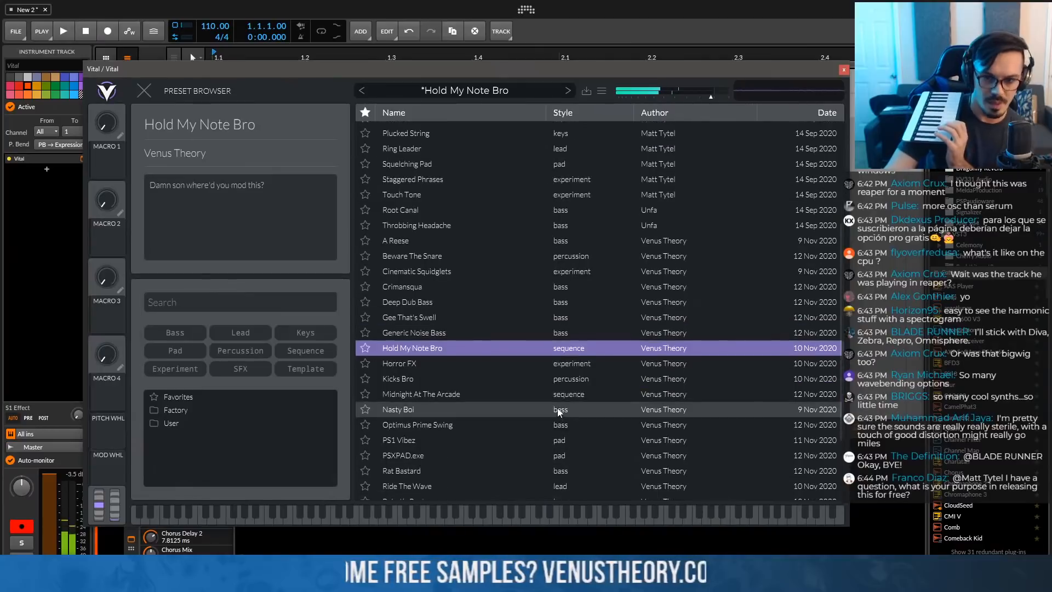
left_click(511, 399)
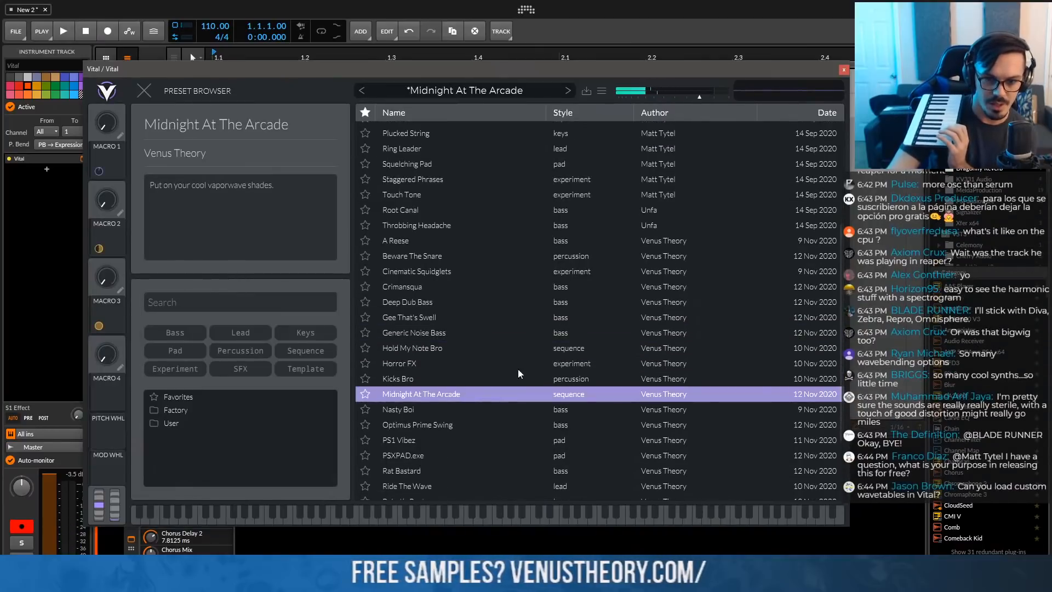
left_click(497, 95)
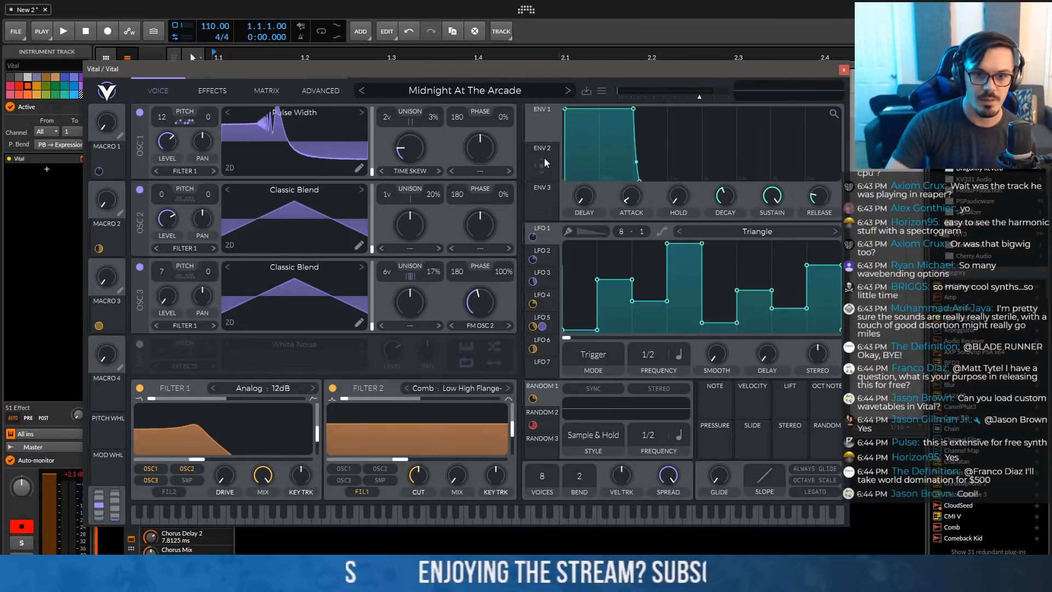
Initialize the synth to the Init Preset and turn on both Filter 1 and Filter 2
right_click(453, 90)
left_click(420, 197)
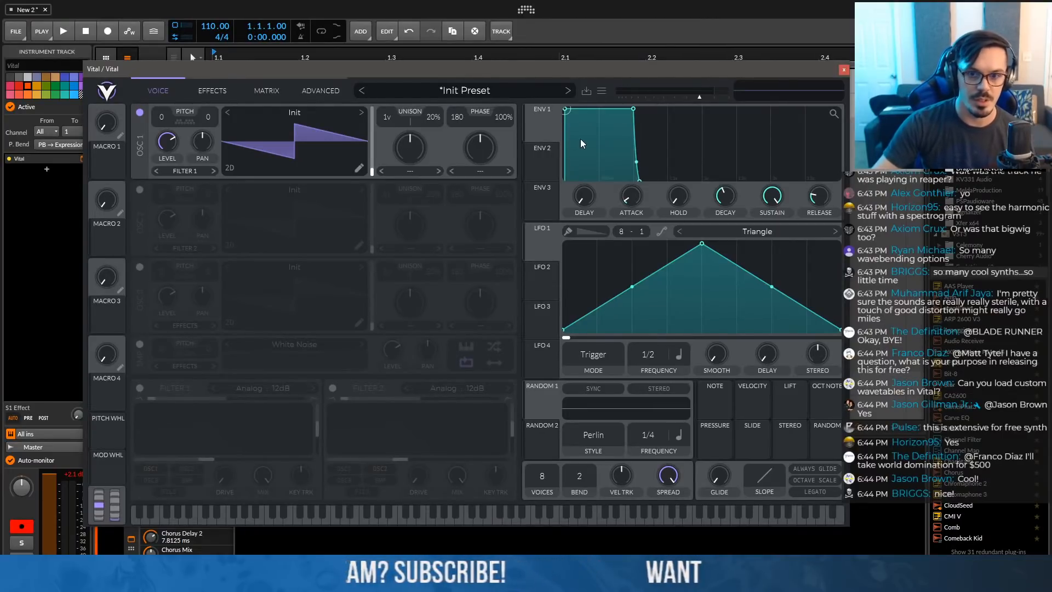
left_click(547, 160)
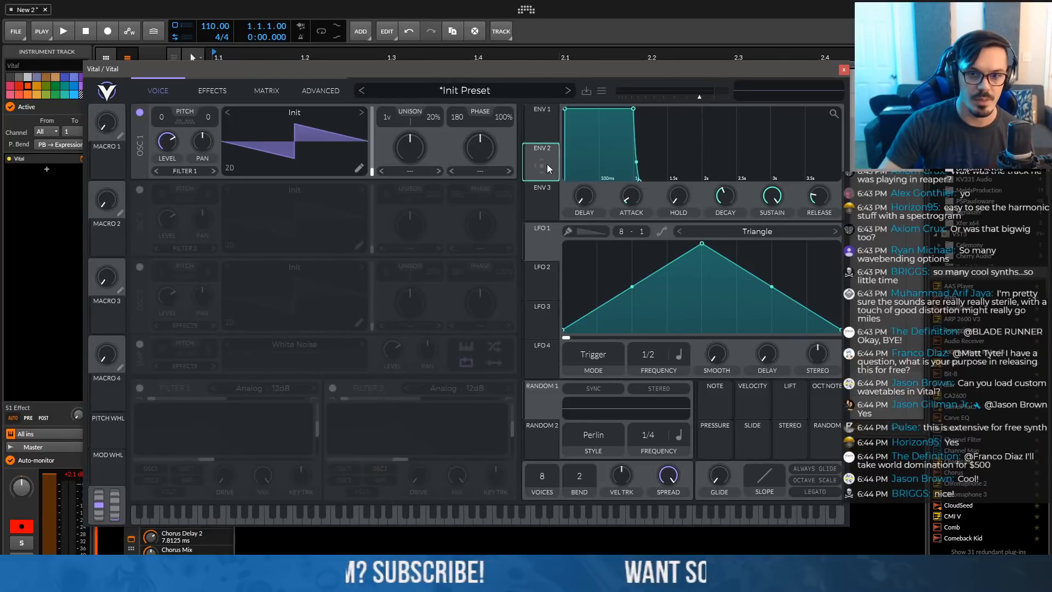
left_click(141, 387)
left_click(329, 387)
Try the Analog B/P/N mode on Filter 1 and sweep its blend
left_click(271, 388)
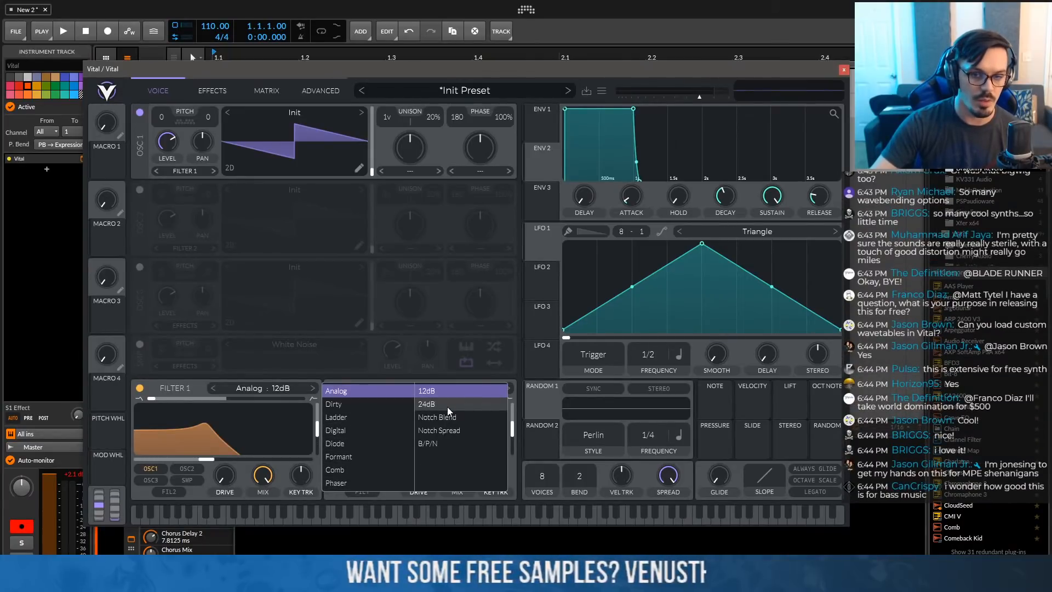
left_click(448, 443)
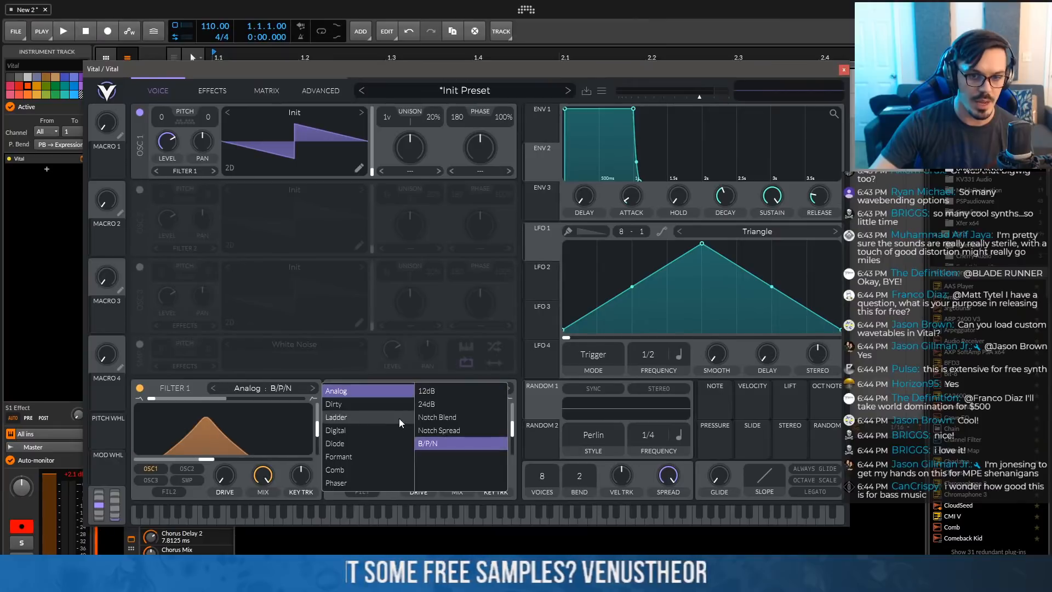
left_click(214, 411)
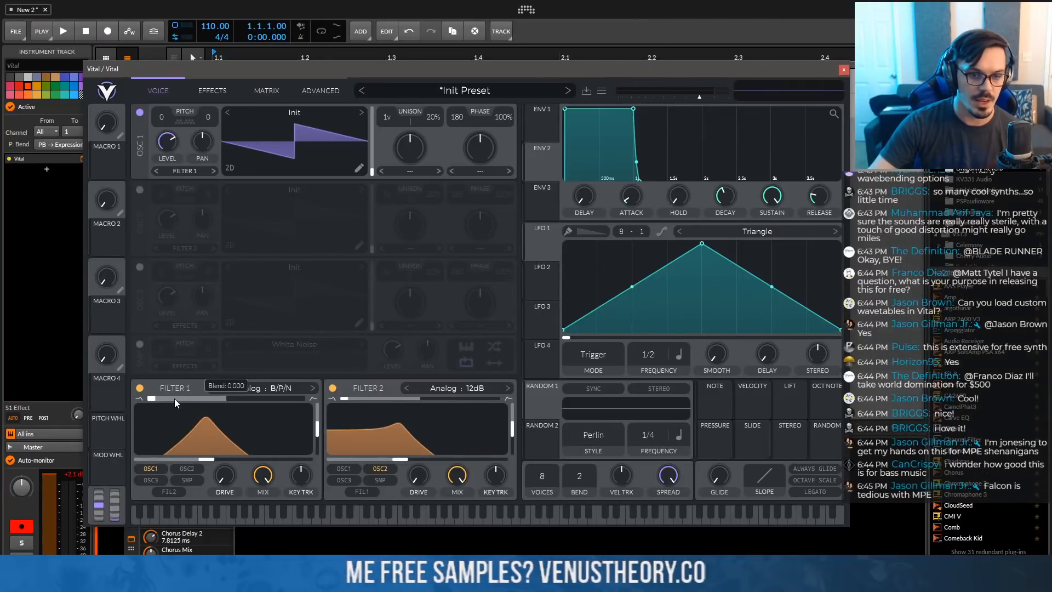
left_click_drag(174, 399, 263, 393)
Try the Ladder, Dirty, Digital, Diode and Formant models on Filter 1, using the Notch Blend style for the Ladder
left_click(274, 390)
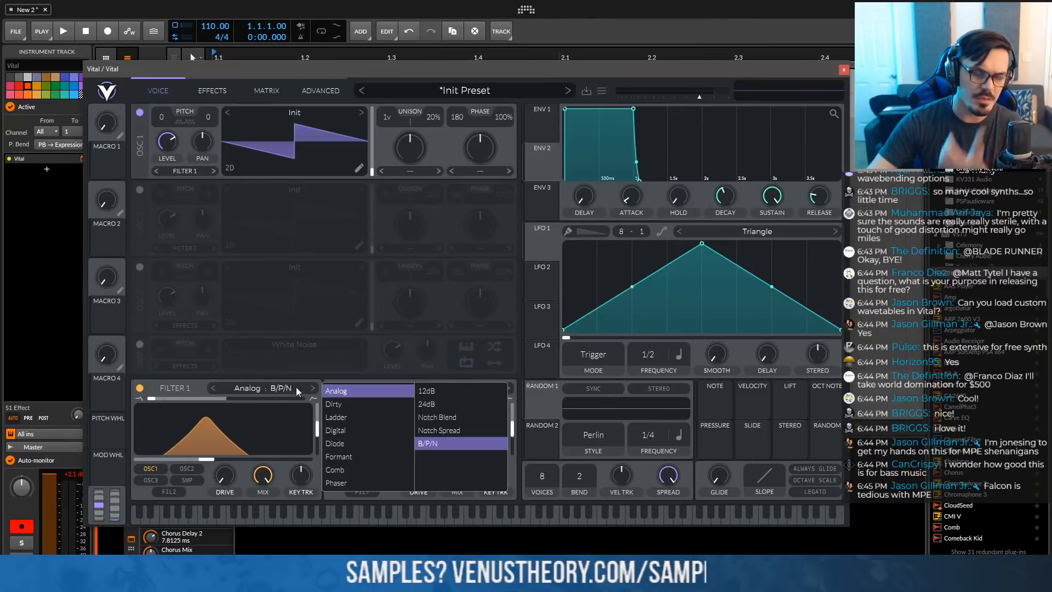
left_click(359, 416)
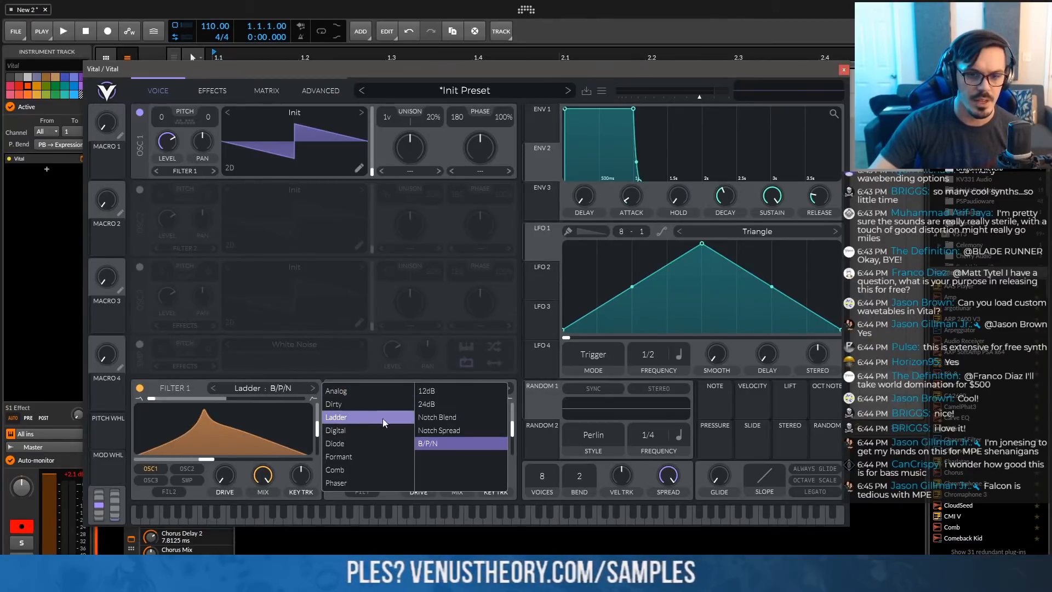
left_click(437, 417)
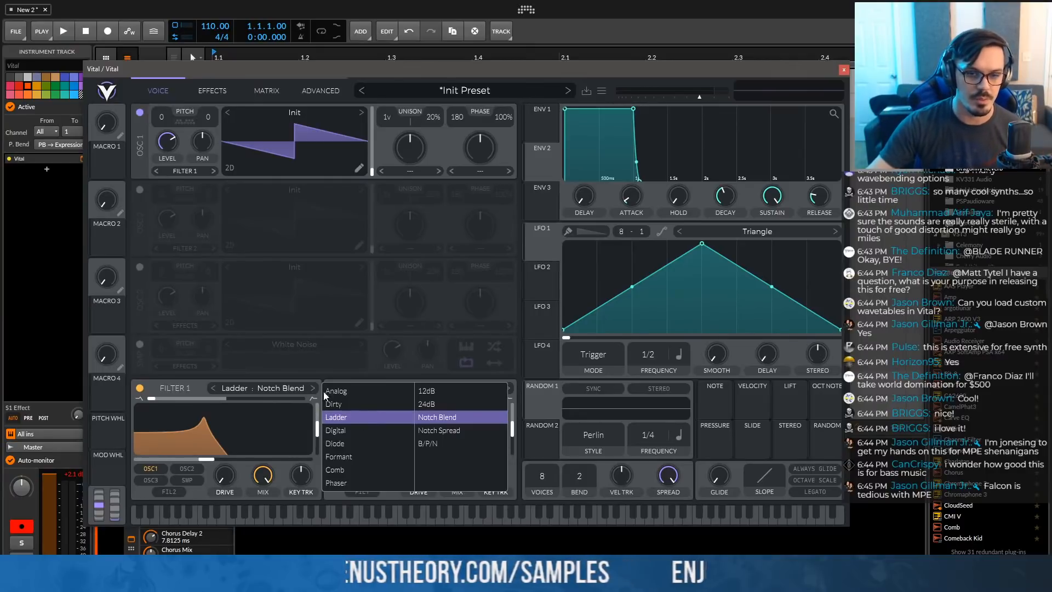
left_click(344, 404)
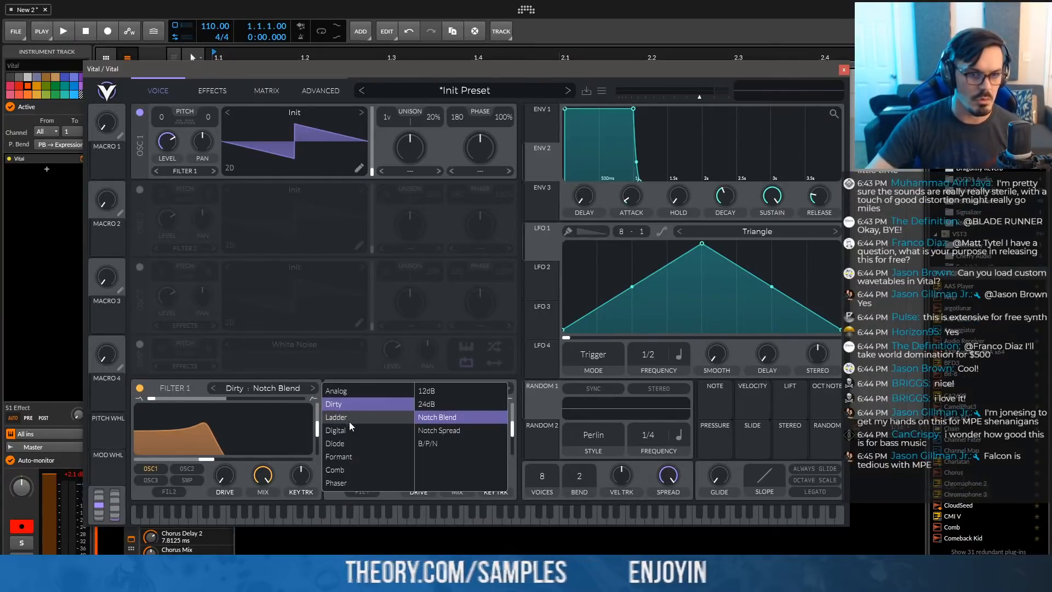
left_click(353, 419)
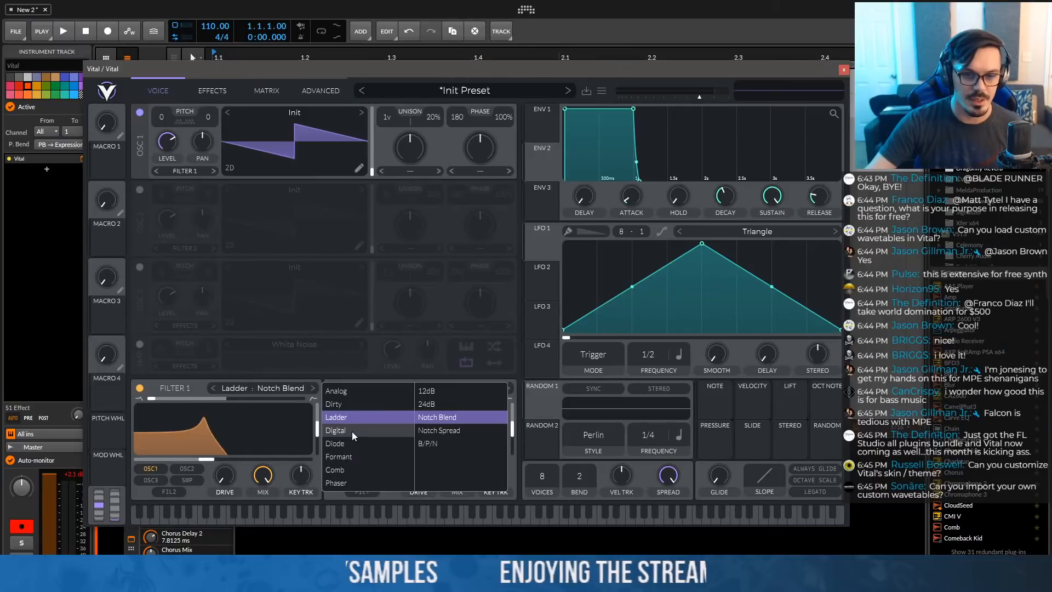
left_click(351, 432)
left_click(350, 442)
left_click(351, 453)
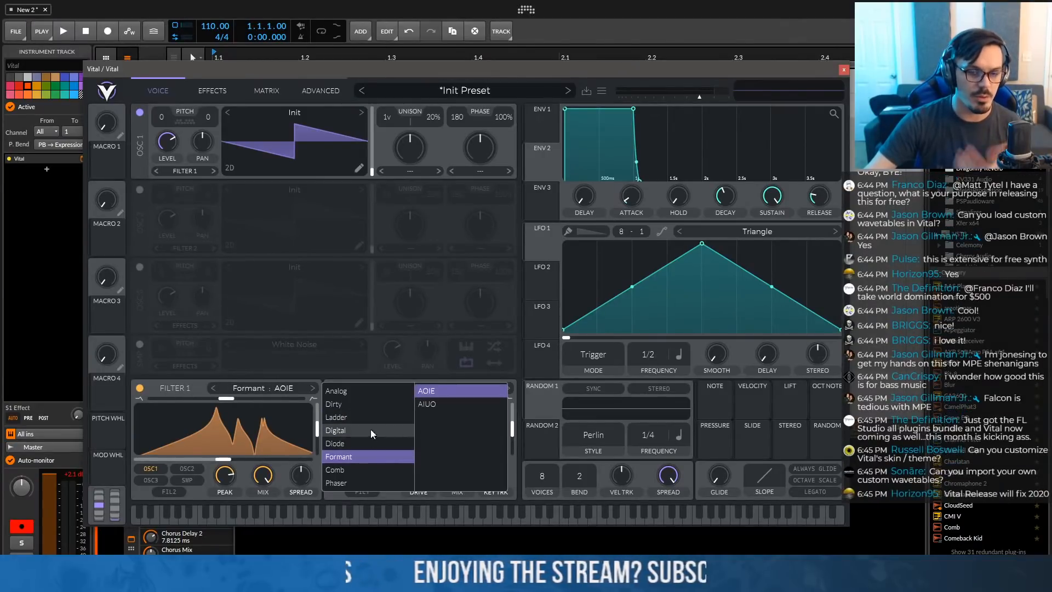
Switch Filter 1 to the Comb model and step through its flange styles, ending on Band Spread Comb
left_click(363, 468)
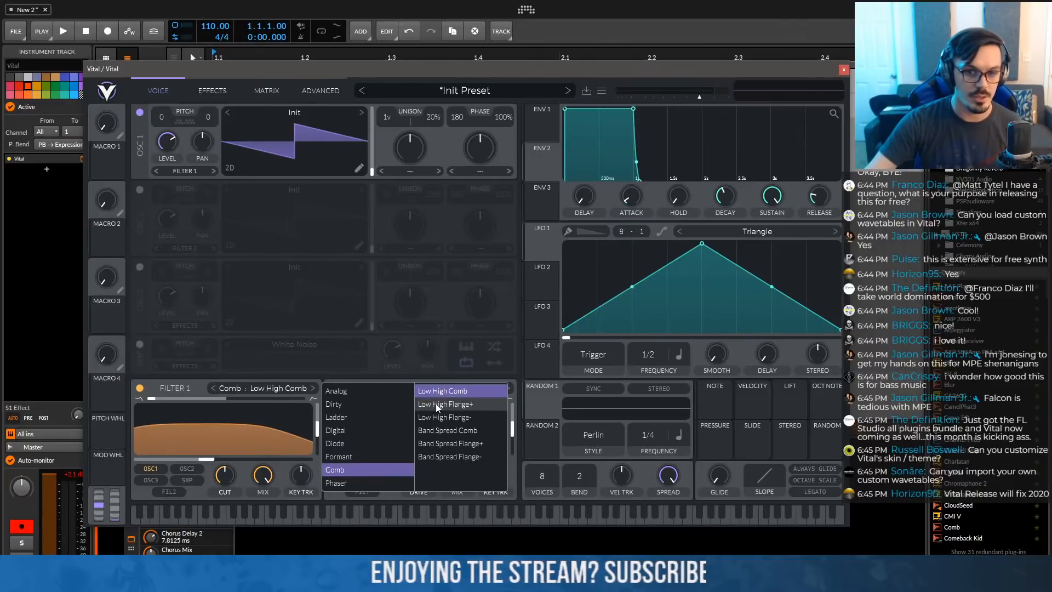
left_click(435, 404)
left_click(437, 417)
left_click(438, 430)
left_click(439, 457)
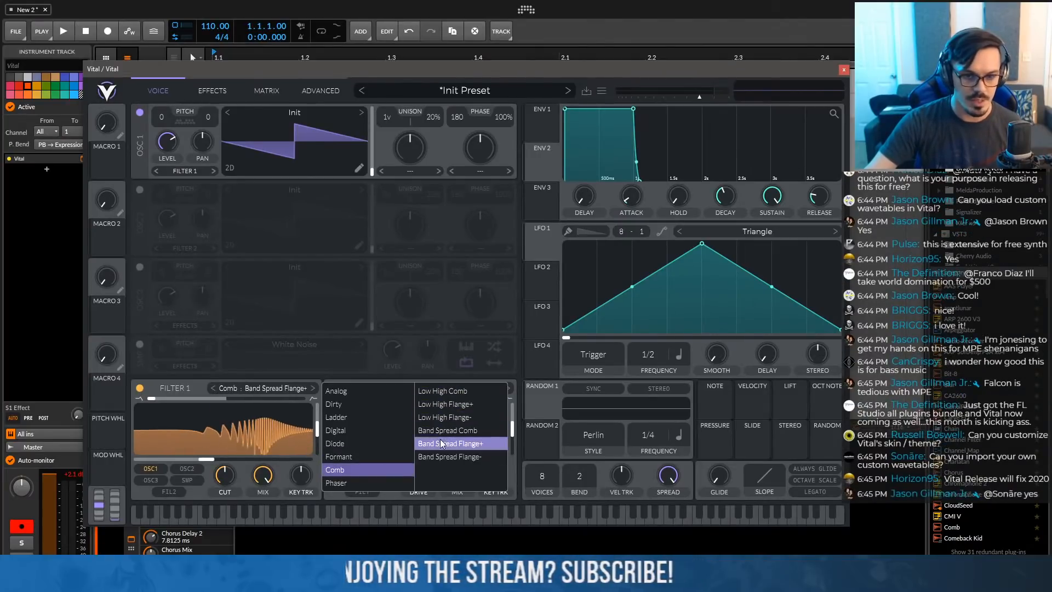
left_click(441, 436)
left_click(443, 419)
left_click(442, 430)
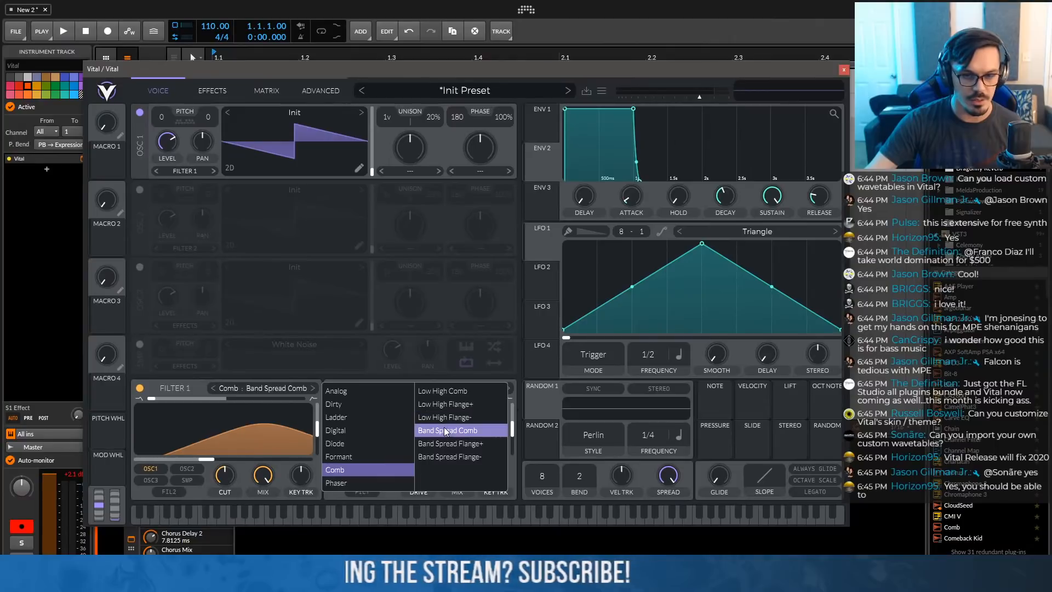
Sweep the blend and cutoff of Filter 1 in its Band Spread Comb mode
left_click(269, 399)
mouse_move(233, 397)
left_mouse_down()
mouse_move(350, 388)
mouse_move(230, 405)
left_mouse_up()
left_click_drag(198, 451, 224, 468)
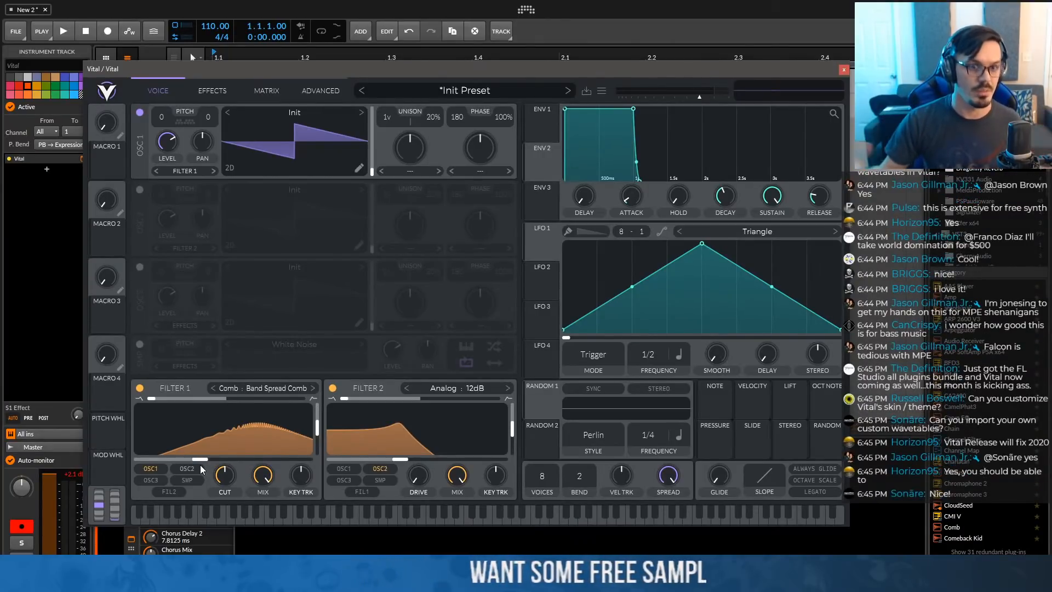
Set Filter 1 to the Phaser Positive mode, trying the Negative style, and raise its cutoff
left_click(271, 393)
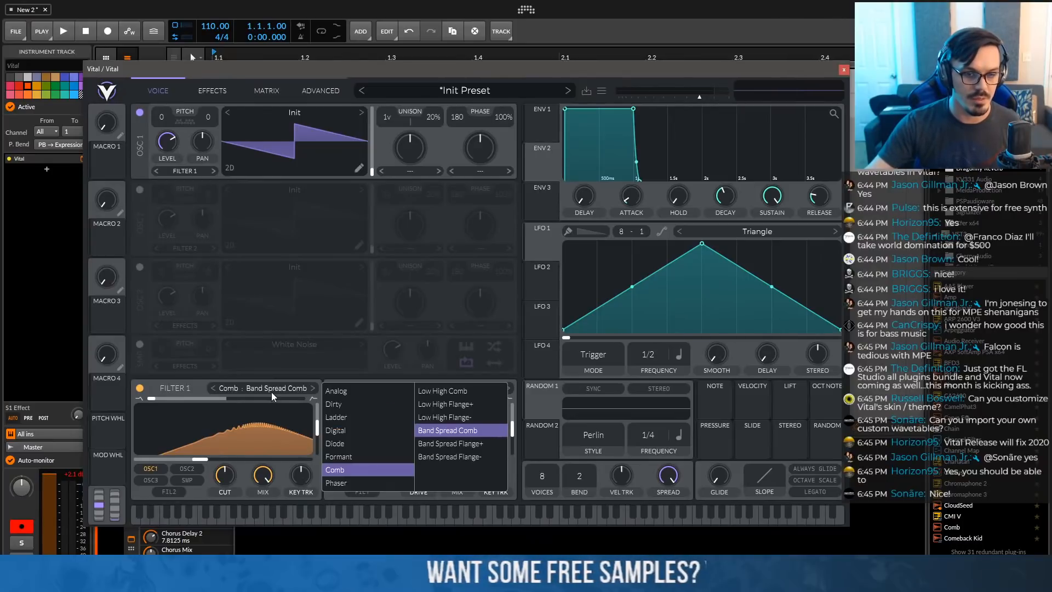
left_click(351, 480)
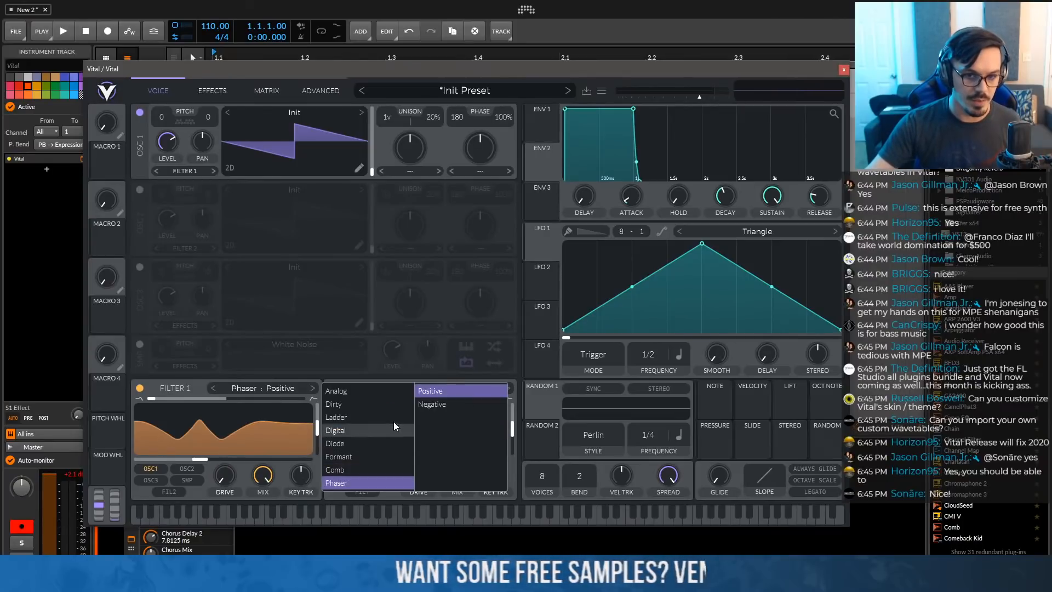
left_click(435, 405)
left_click(432, 392)
left_click(189, 397)
mouse_move(189, 398)
left_mouse_down()
mouse_move(366, 397)
mouse_move(181, 397)
left_mouse_up()
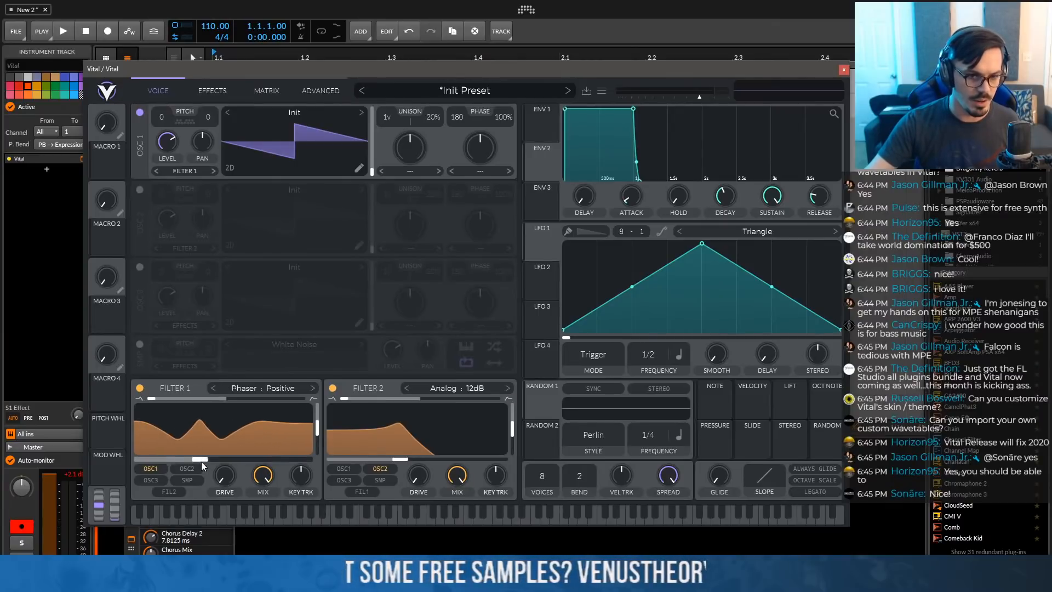
left_click_drag(201, 461, 287, 436)
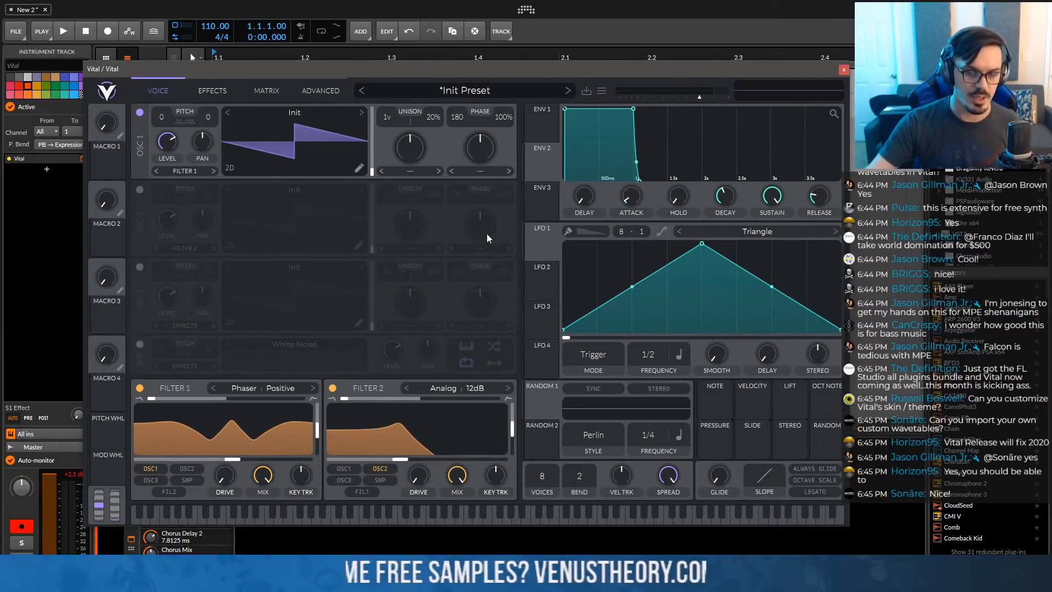
Assign Envelope 2 to Filter 1's cutoff and reshape the envelope with a longer attack and lower sustain
left_click_drag(541, 163, 236, 445)
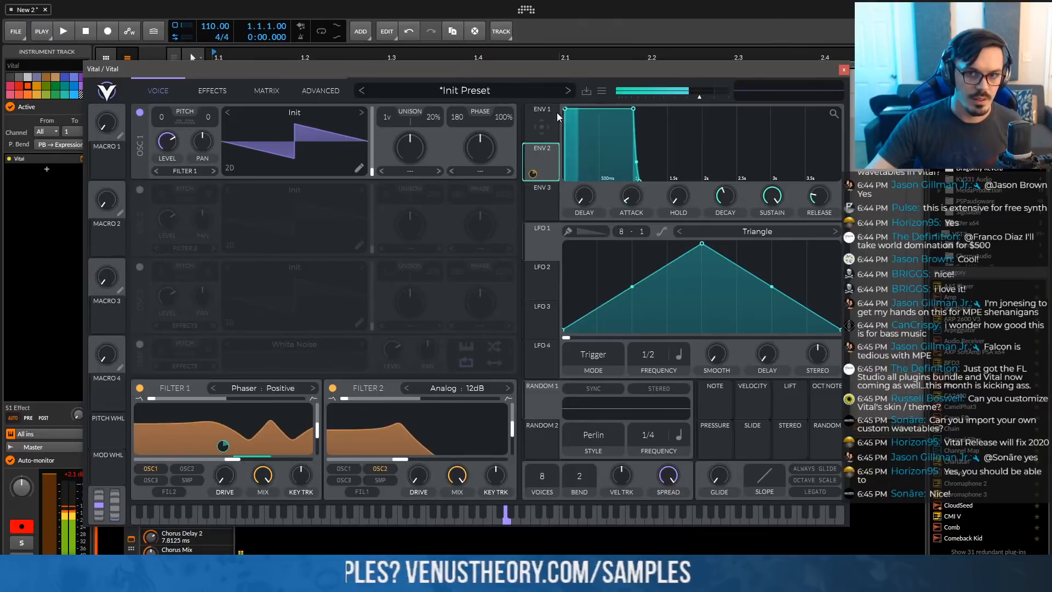
left_click_drag(576, 109, 677, 164)
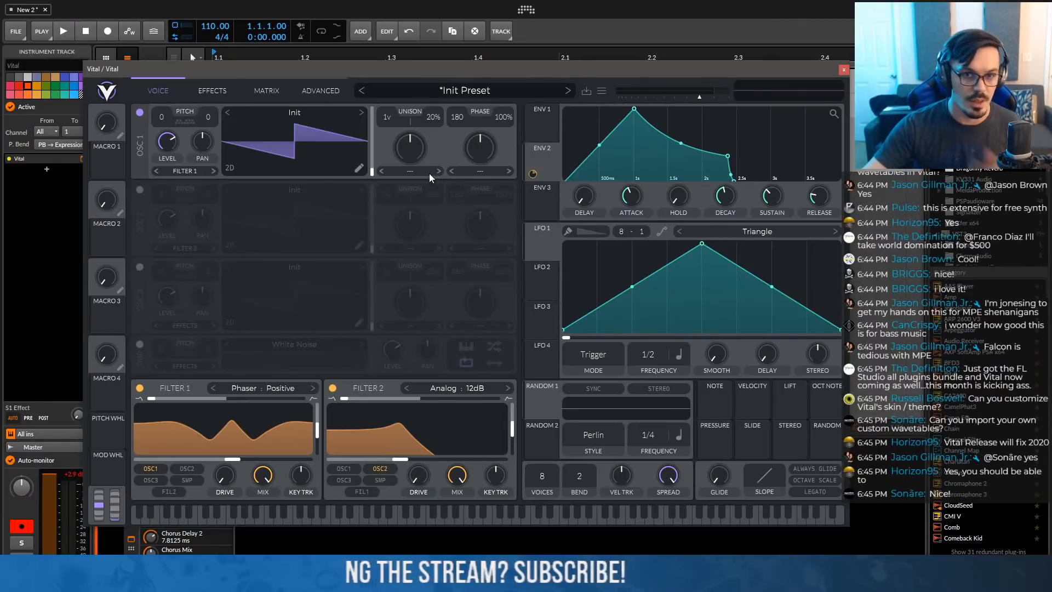
Enable the Distortion effect, set its type to Down Sample and adjust its drive
left_click(212, 91)
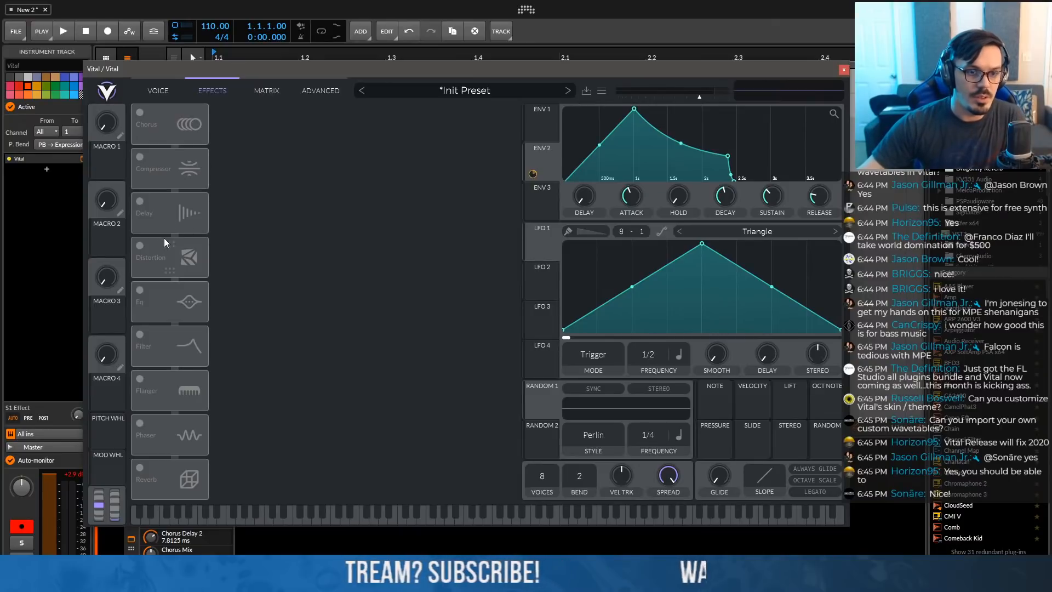
left_click(141, 246)
left_click(291, 135)
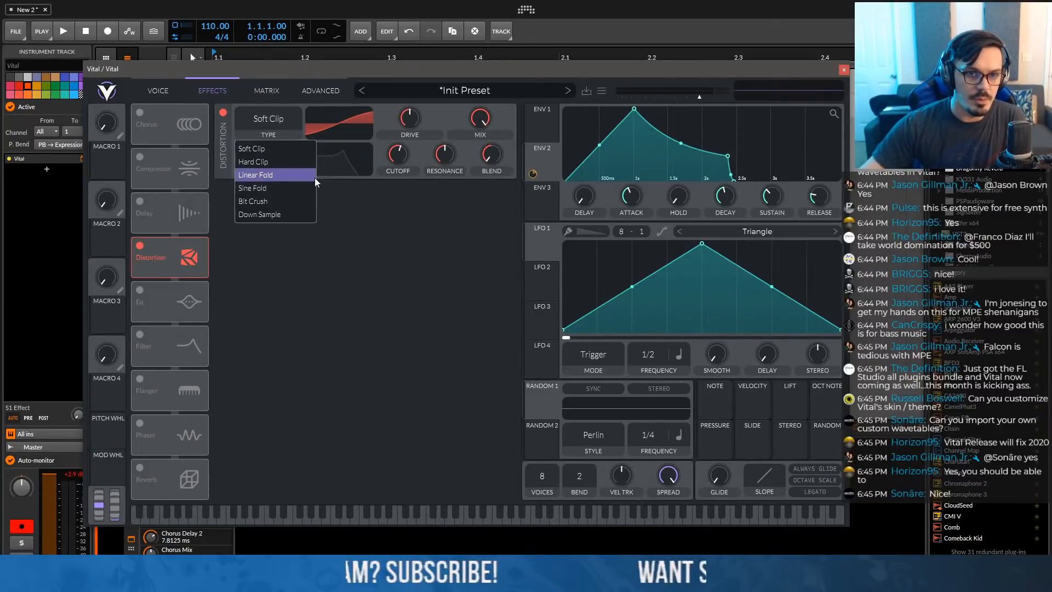
left_click(283, 210)
left_click_drag(410, 118, 417, 175)
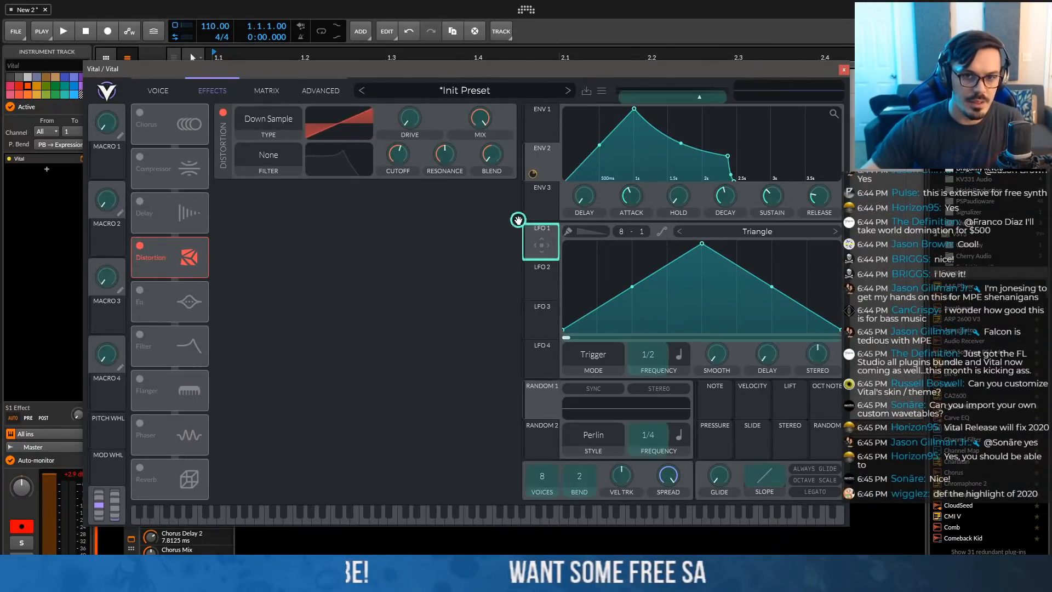
Assign LFO 1 to the distortion drive and paint a random stepped LFO pattern on a 15 by 7 grid
left_click_drag(543, 245, 410, 117)
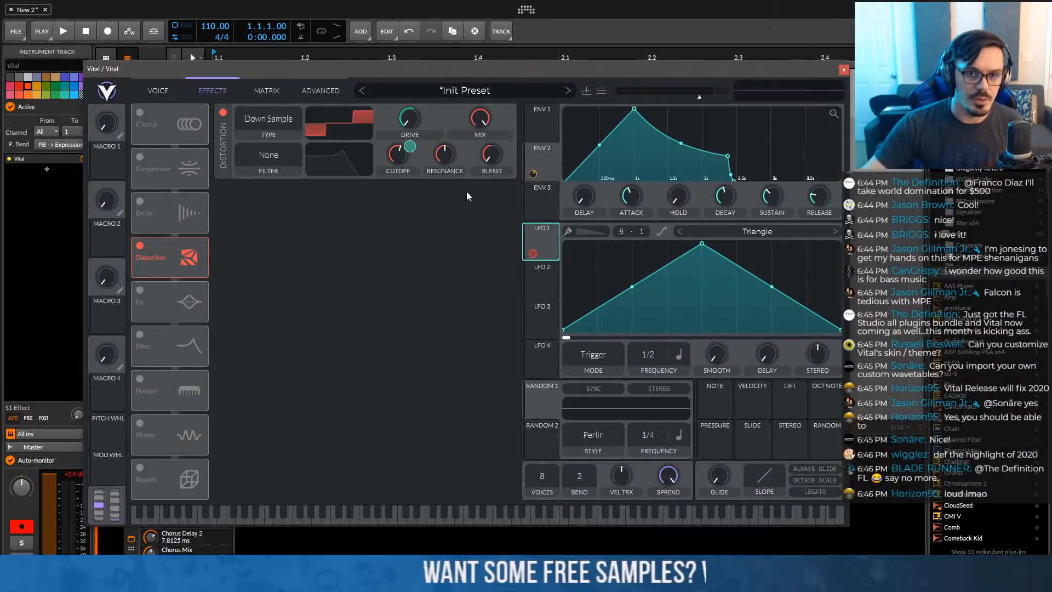
left_click(580, 235)
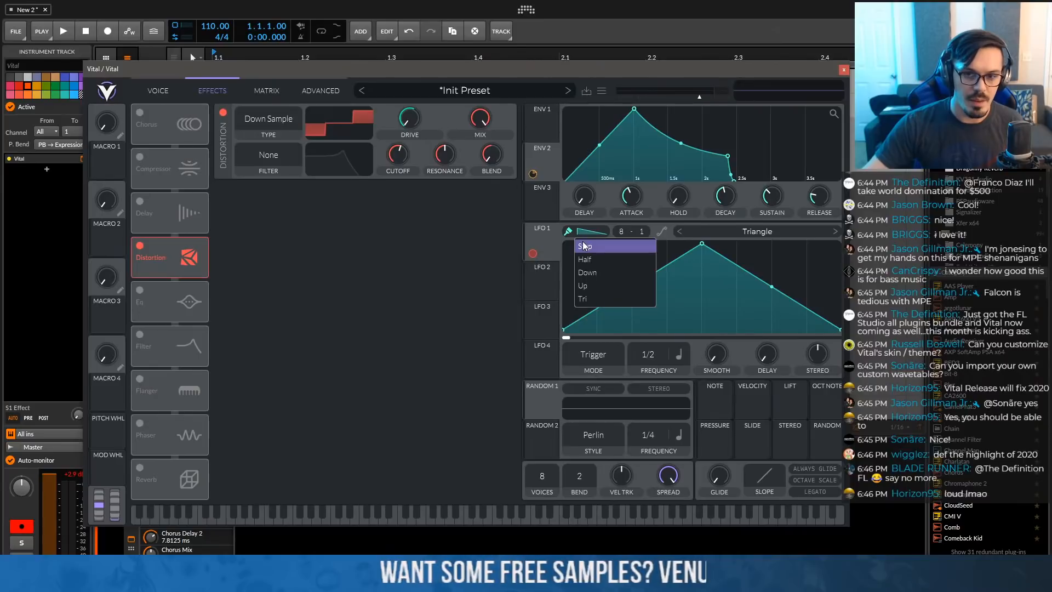
left_click(627, 241)
mouse_move(645, 199)
left_mouse_down()
mouse_move(642, 121)
mouse_move(630, 206)
left_mouse_up()
left_click_drag(633, 126, 633, 118)
mouse_move(608, 307)
left_mouse_down()
mouse_move(607, 275)
mouse_move(590, 263)
mouse_move(712, 301)
mouse_move(817, 277)
mouse_move(794, 293)
left_mouse_up()
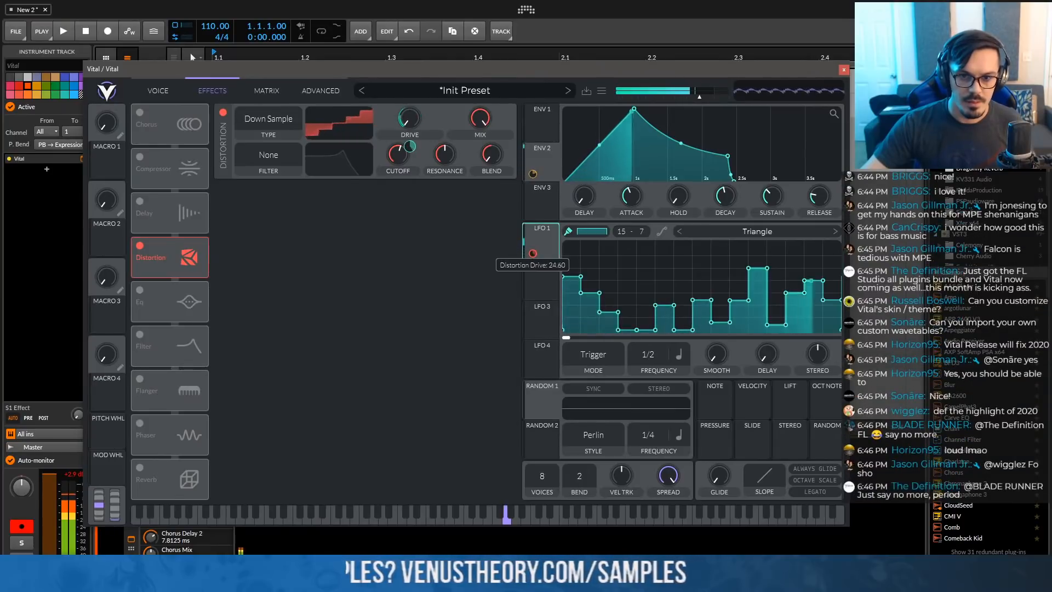
Set LFO 1's frequency to 1/1 and adjust its modulation amount on the distortion drive
left_click_drag(647, 355, 648, 403)
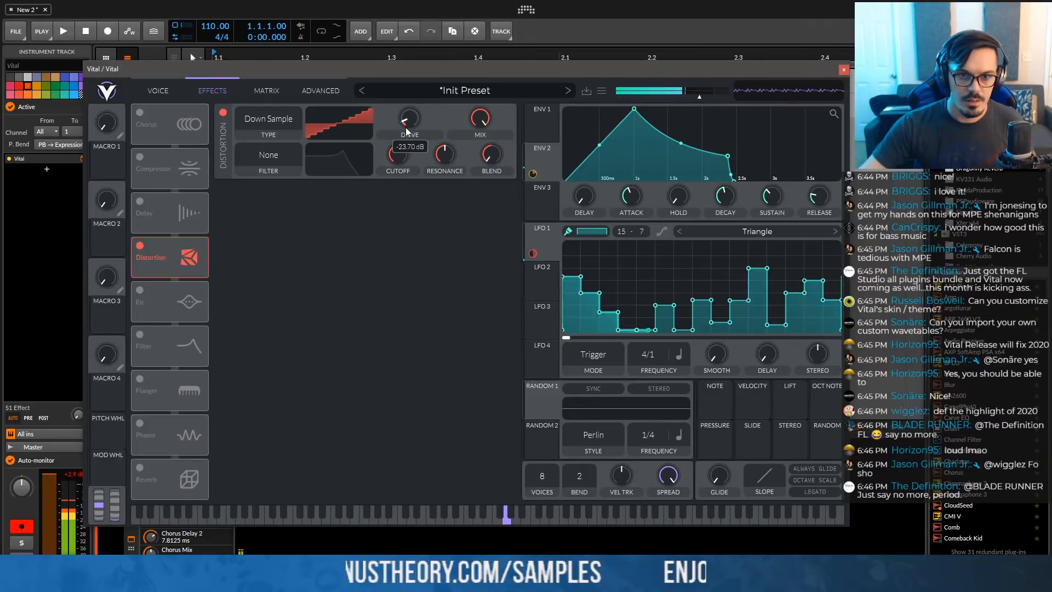
left_click_drag(409, 147, 410, 130)
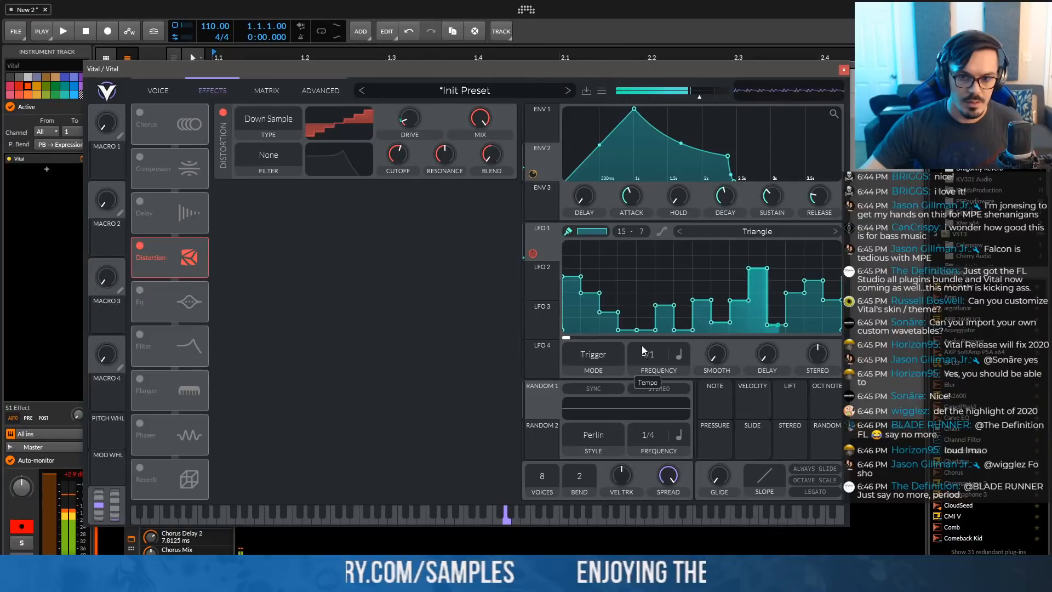
left_click_drag(642, 345, 642, 319)
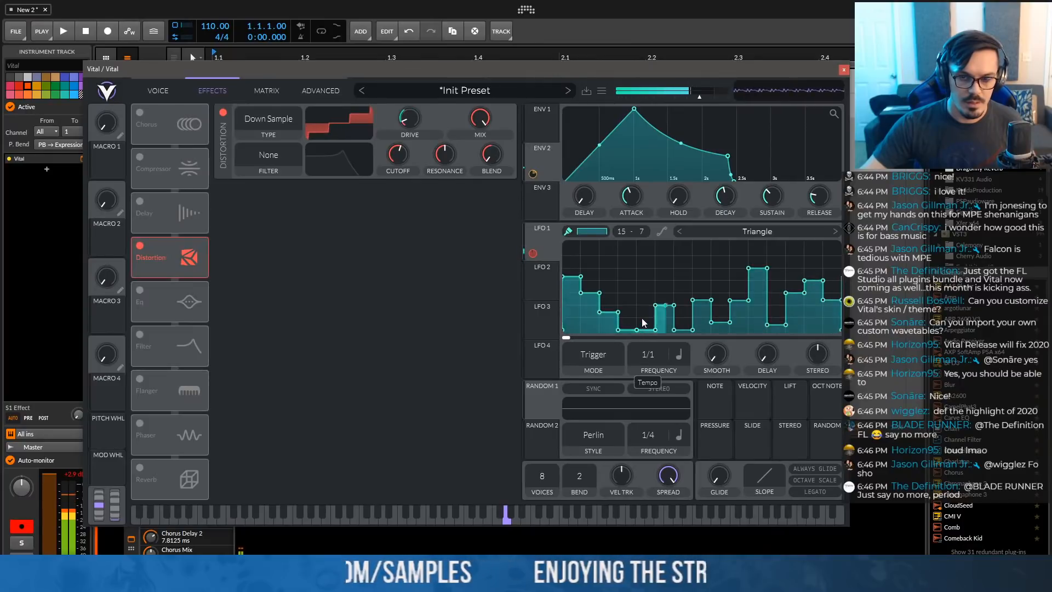
Enable the Filter effect after the distortion and assign LFO 1 to its cutoff
left_click(140, 335)
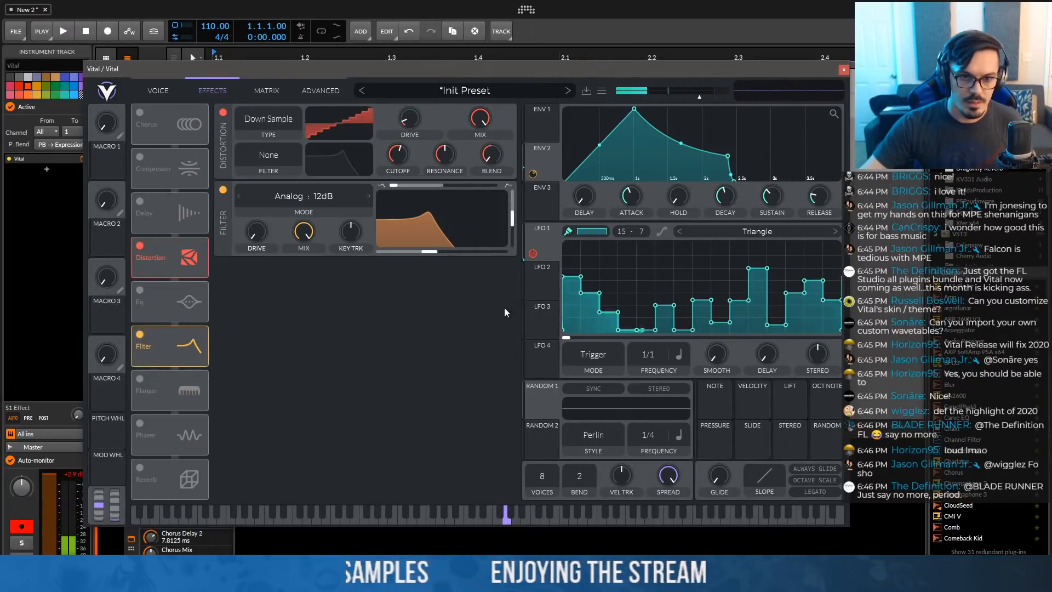
left_click_drag(532, 253, 447, 236)
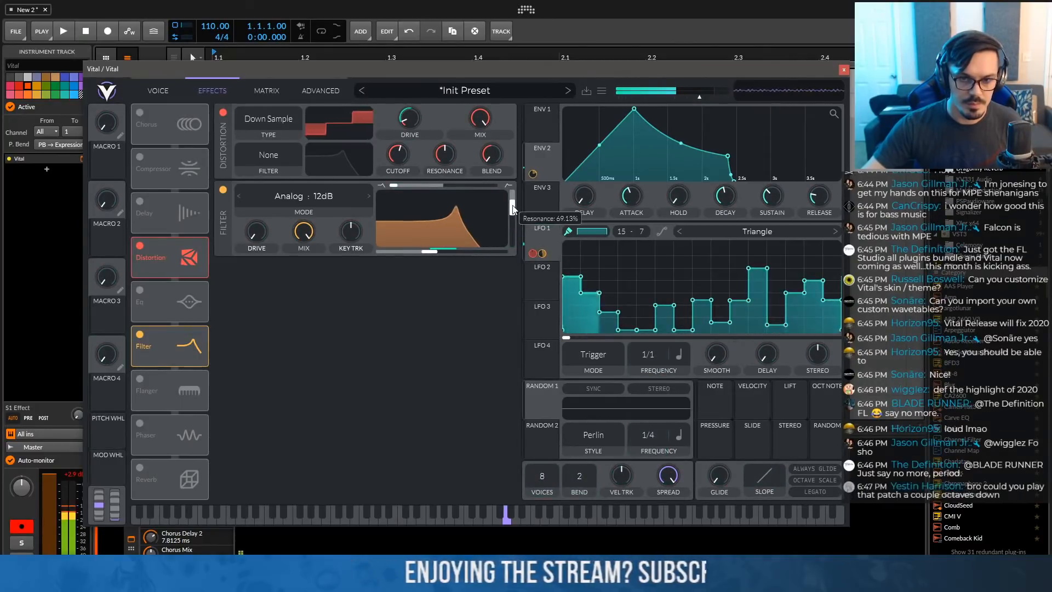
Place the Delay after the Filter, enable it with Tempo Dotted timing at 1/8 and a shaped filter, and enable the Reverb
left_click_drag(158, 209, 163, 339)
left_click(141, 334)
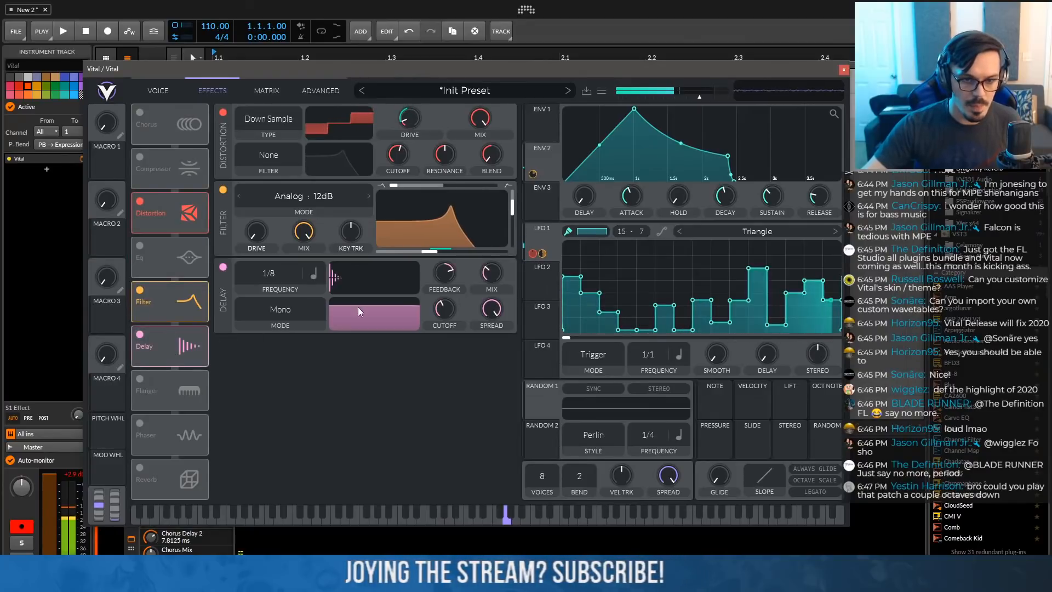
left_click_drag(357, 307, 385, 341)
left_click(311, 275)
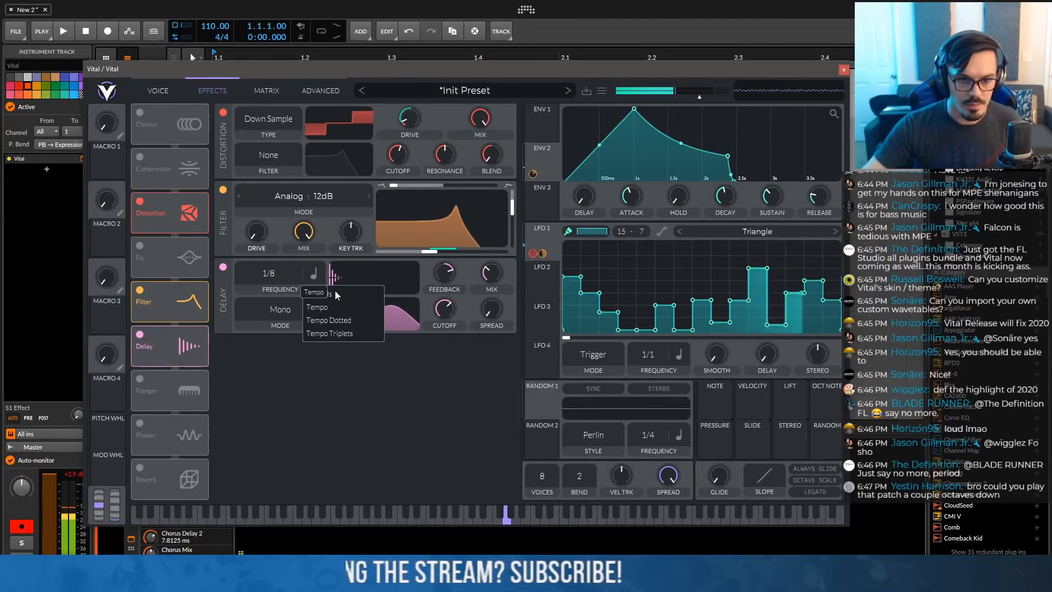
left_click(338, 316)
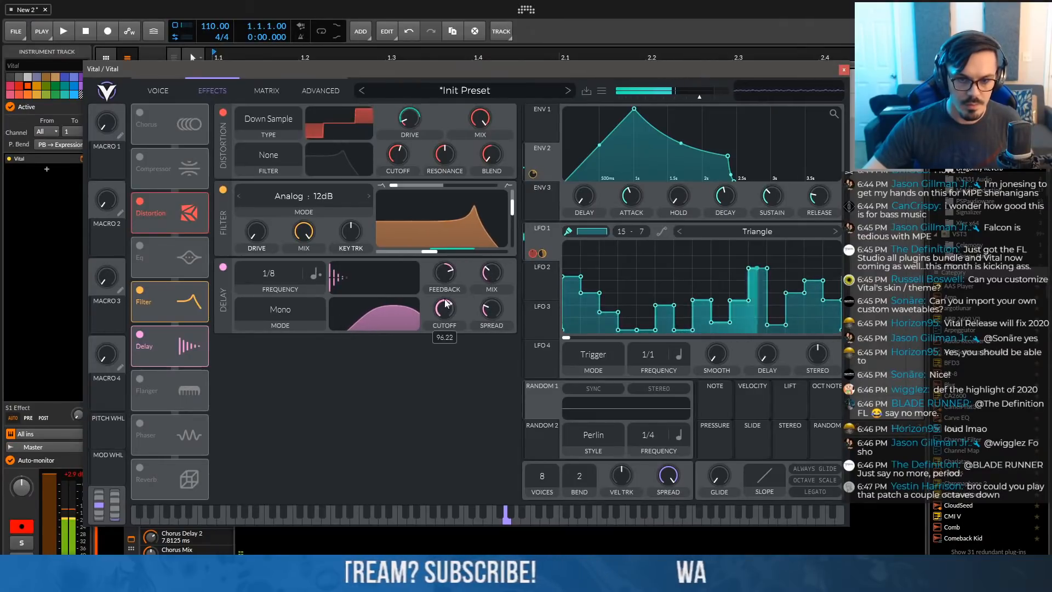
left_click(141, 465)
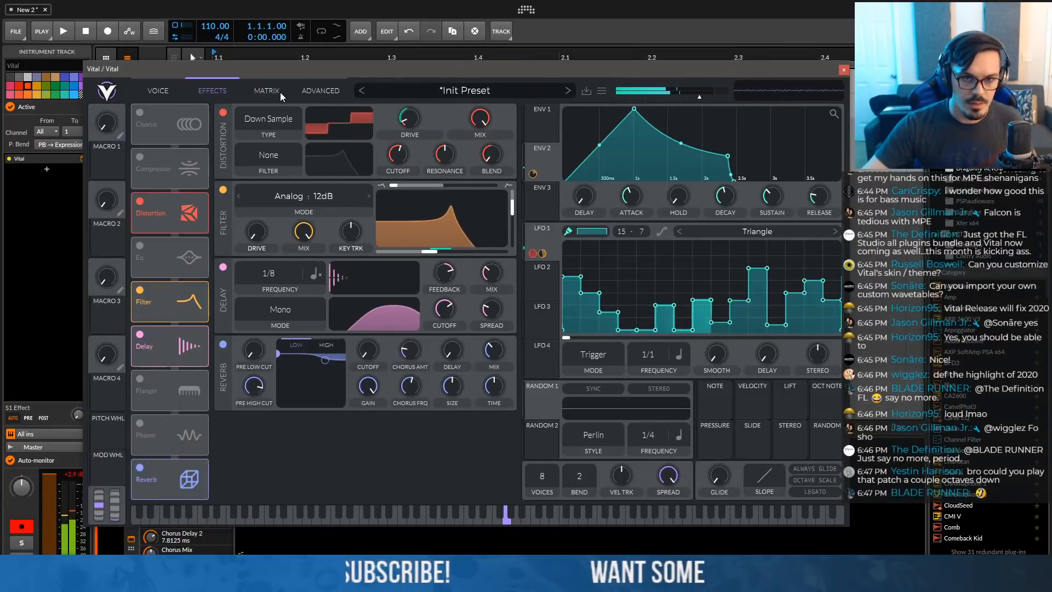
Enable oscillator 2 and assign LFO 1 to its pitch transpose
left_click(174, 91)
left_click(140, 190)
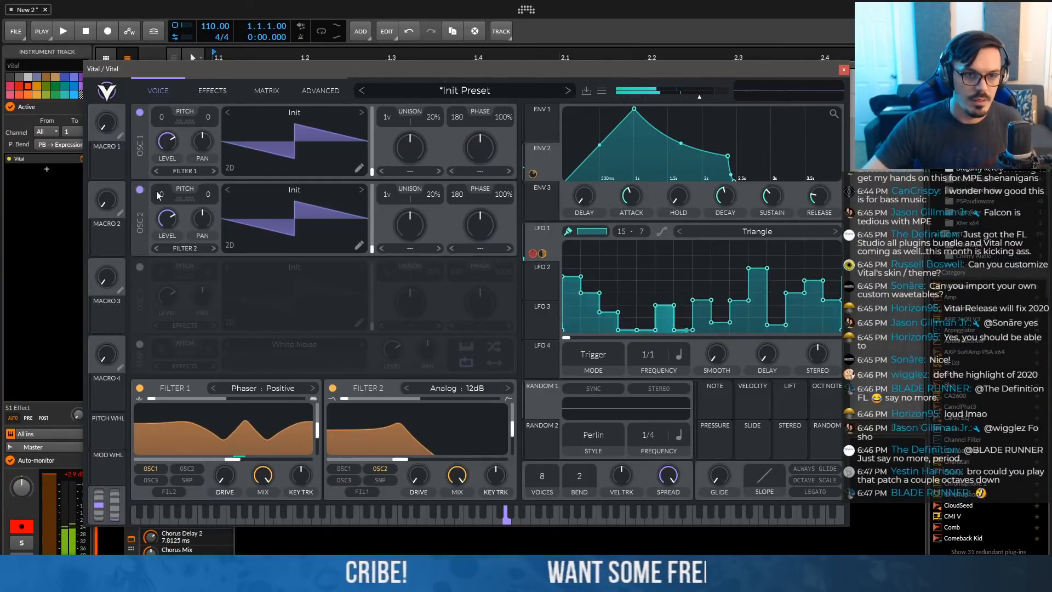
left_click_drag(541, 236, 168, 217)
Choose oscillator 2's transpose snap notes, including C, D# and G, and set its transpose to 12 semitones
left_click(183, 201)
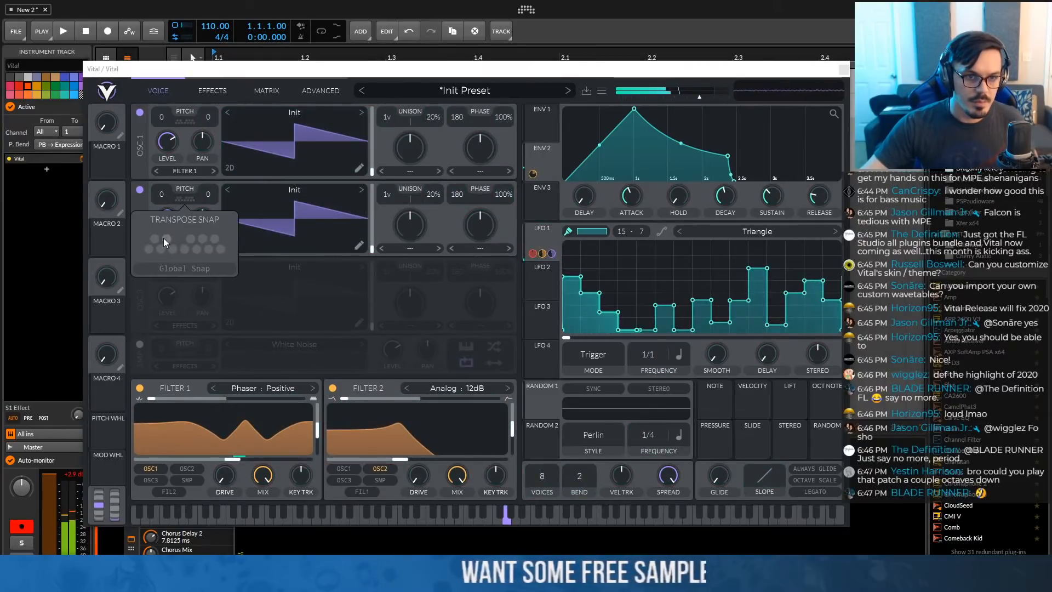
left_click(215, 239)
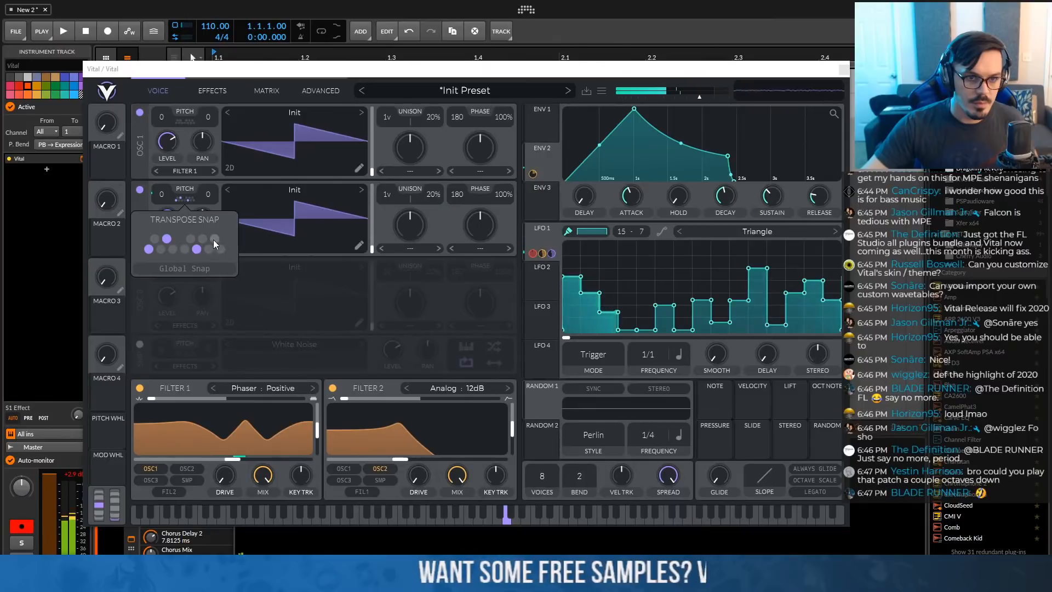
left_click(185, 249)
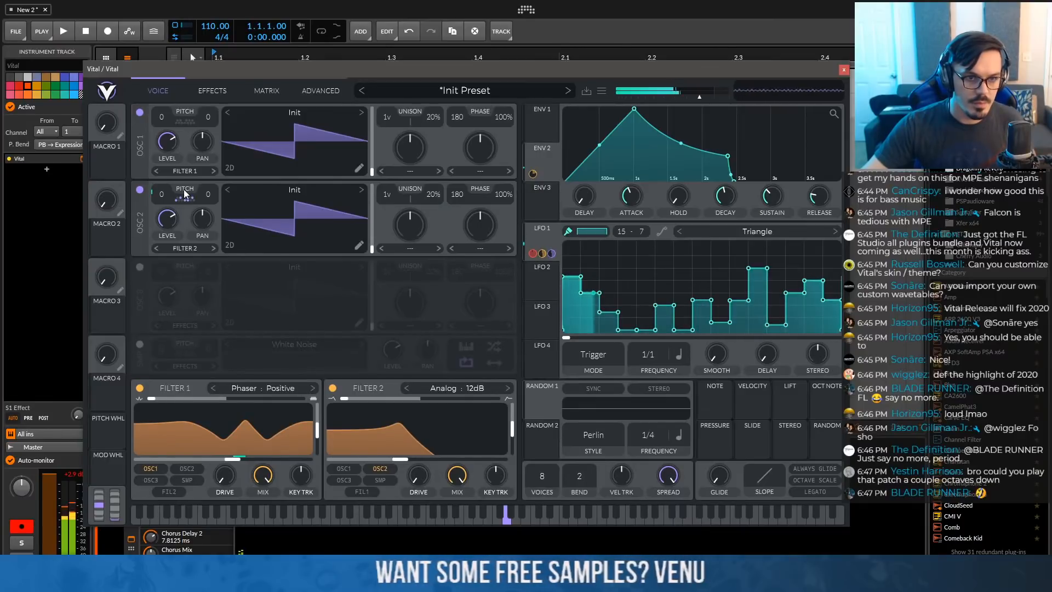
left_click_drag(163, 196, 173, 146)
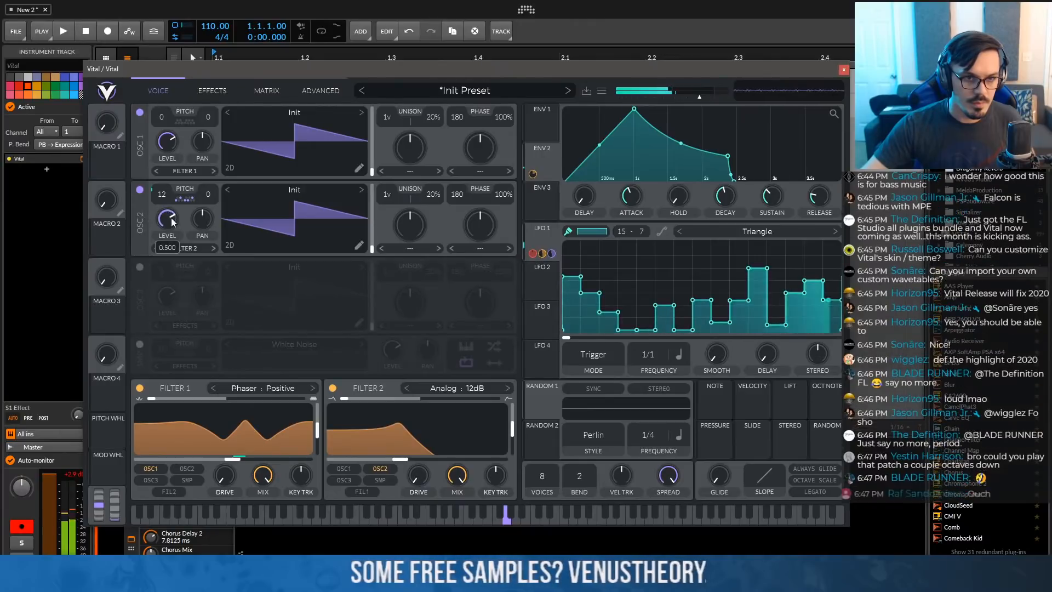
Lower the mix of the Distortion effect
left_click(207, 98)
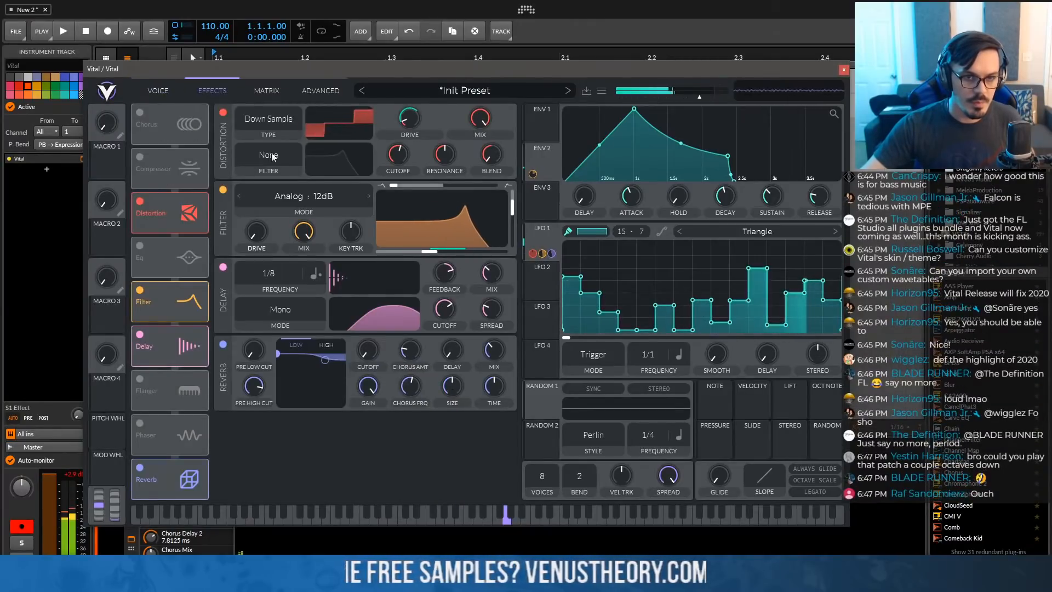
left_click_drag(476, 131, 481, 202)
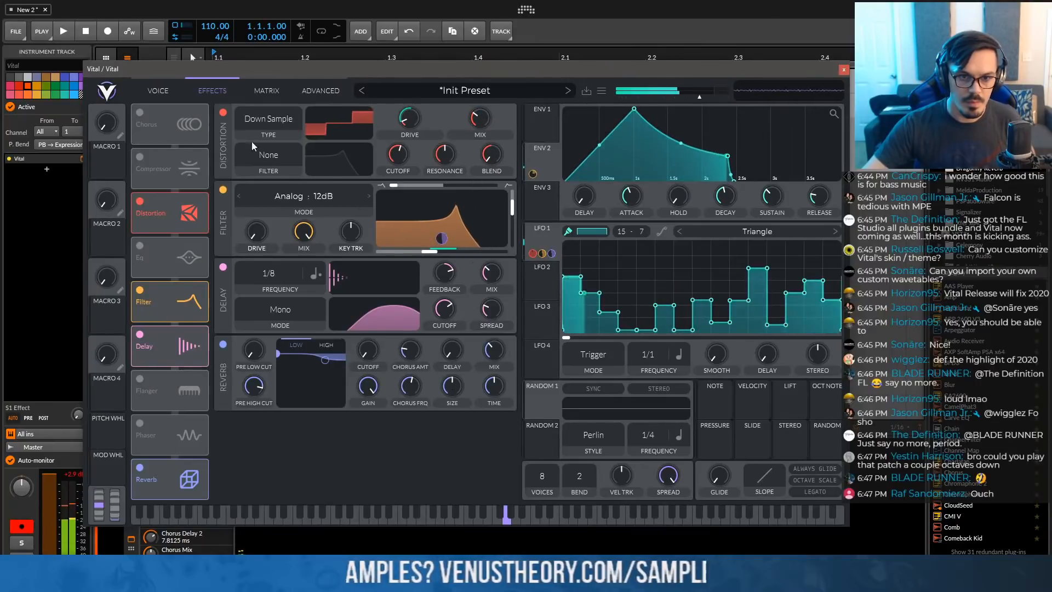
Rebalance the oscillator levels, turning oscillator 1 fully down while keeping oscillator 2 loud
left_click(174, 94)
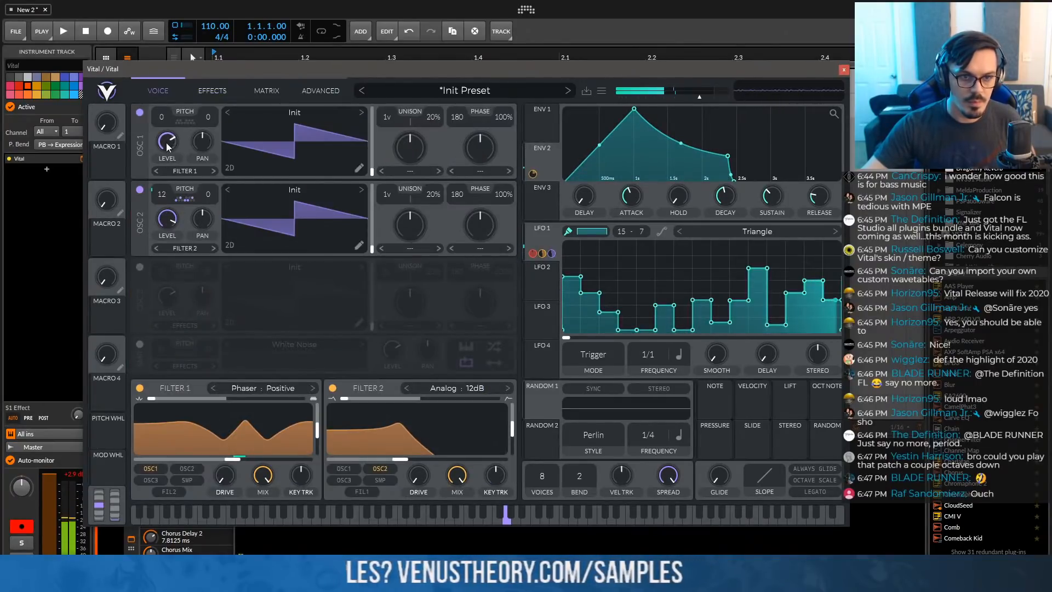
left_click_drag(166, 142, 173, 171)
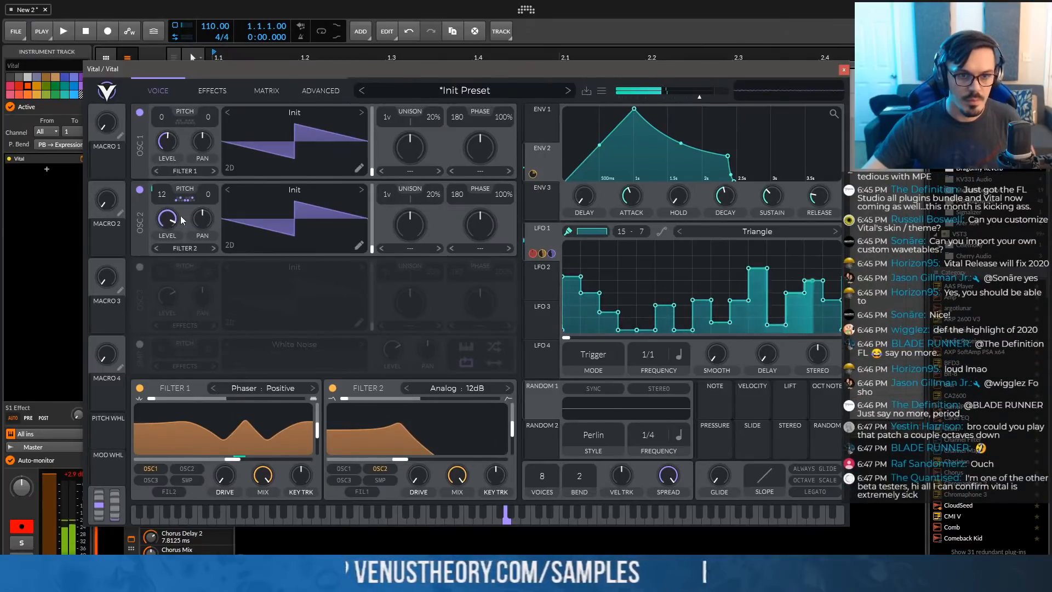
left_click_drag(167, 220, 169, 234)
left_click_drag(168, 141, 164, 194)
mouse_move(162, 211)
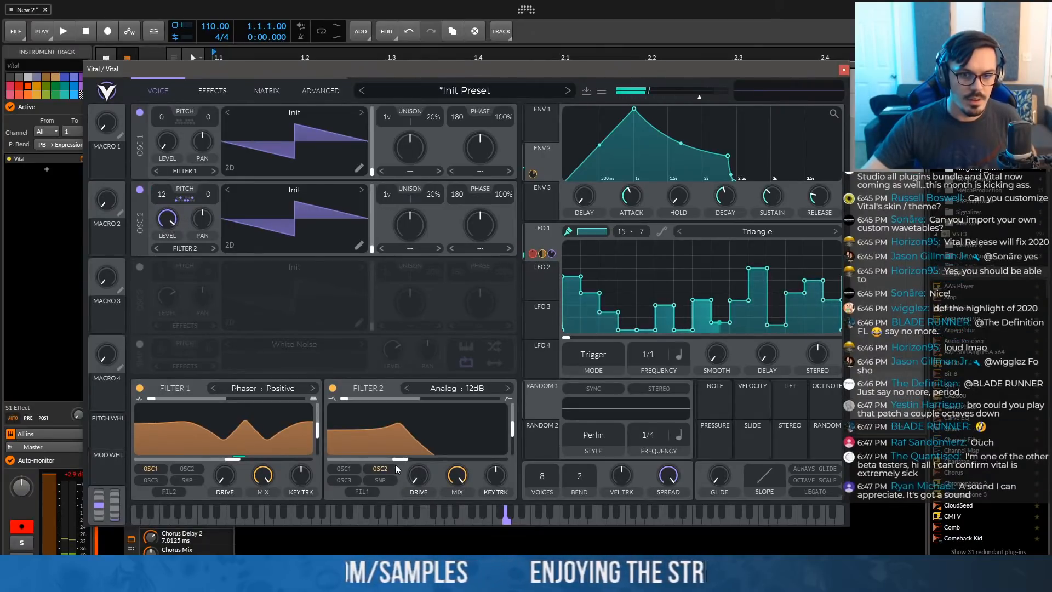
Raise Filter 2's cutoff and set oscillator 1's level to about 0.547
left_click_drag(400, 458, 443, 458)
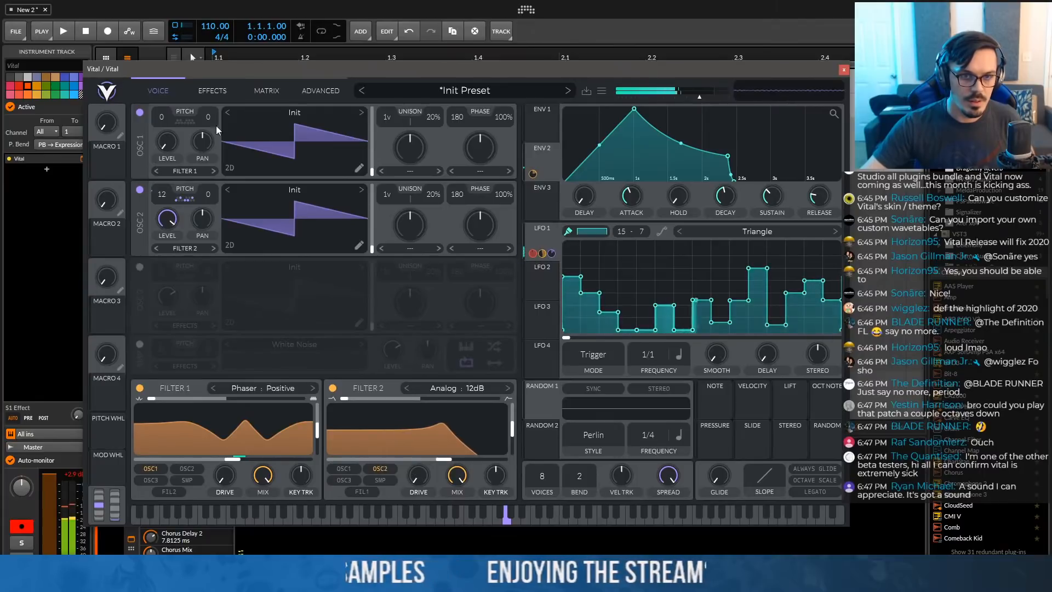
mouse_move(171, 141)
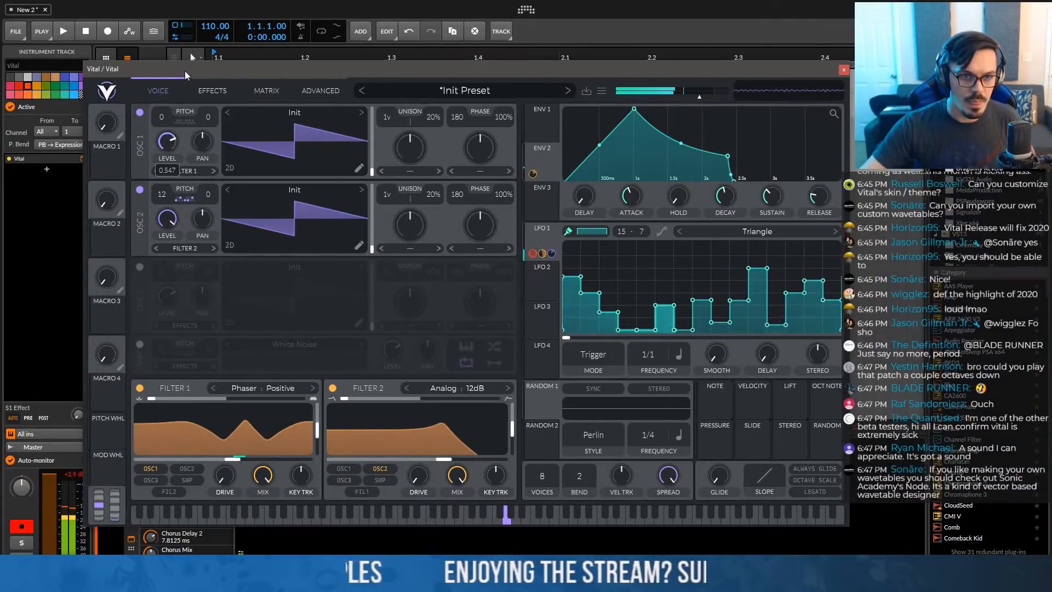
Set the Distortion mix to full, enable the Flanger before the Reverb and reduce the Flanger mix
left_click(204, 89)
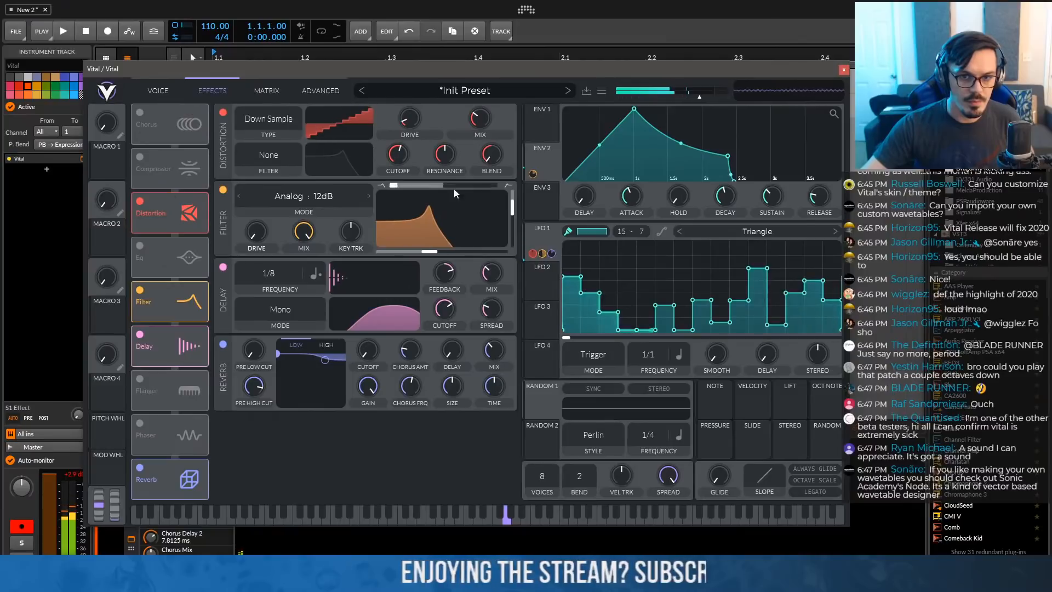
left_click_drag(480, 118, 482, 96)
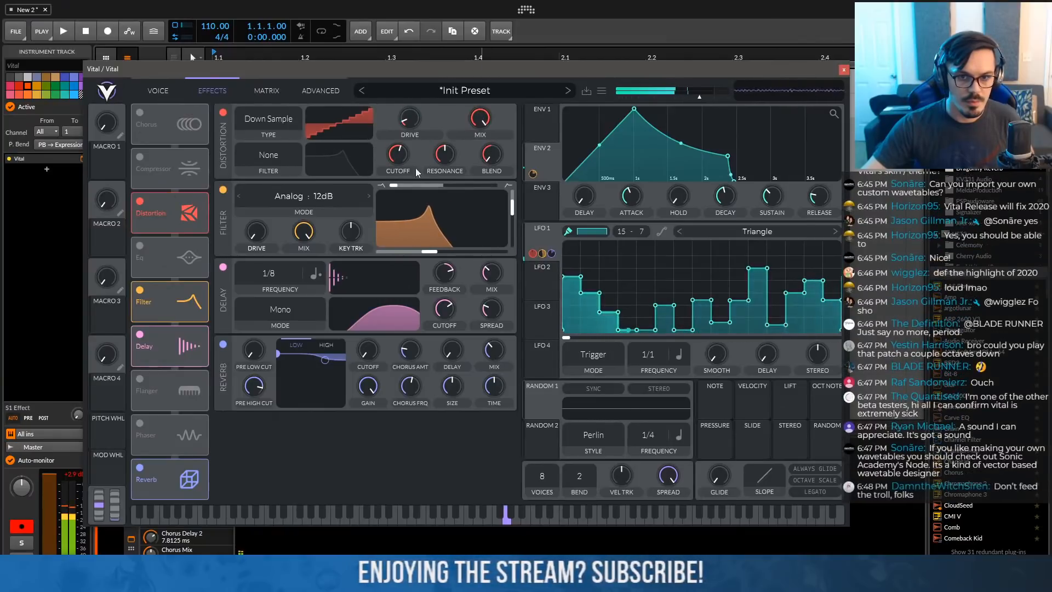
left_click(141, 379)
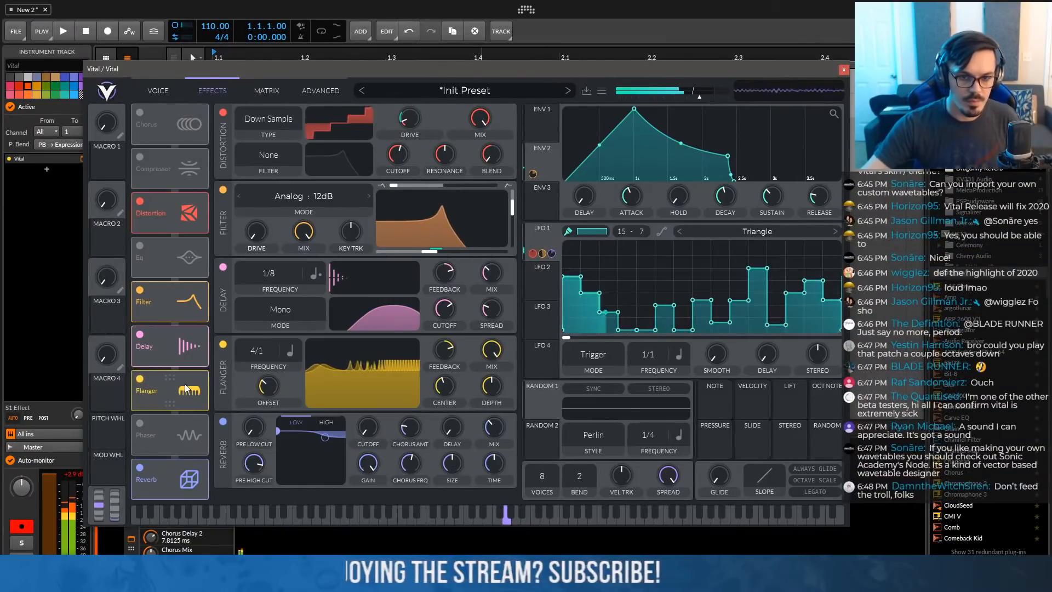
left_click_drag(491, 351, 493, 408)
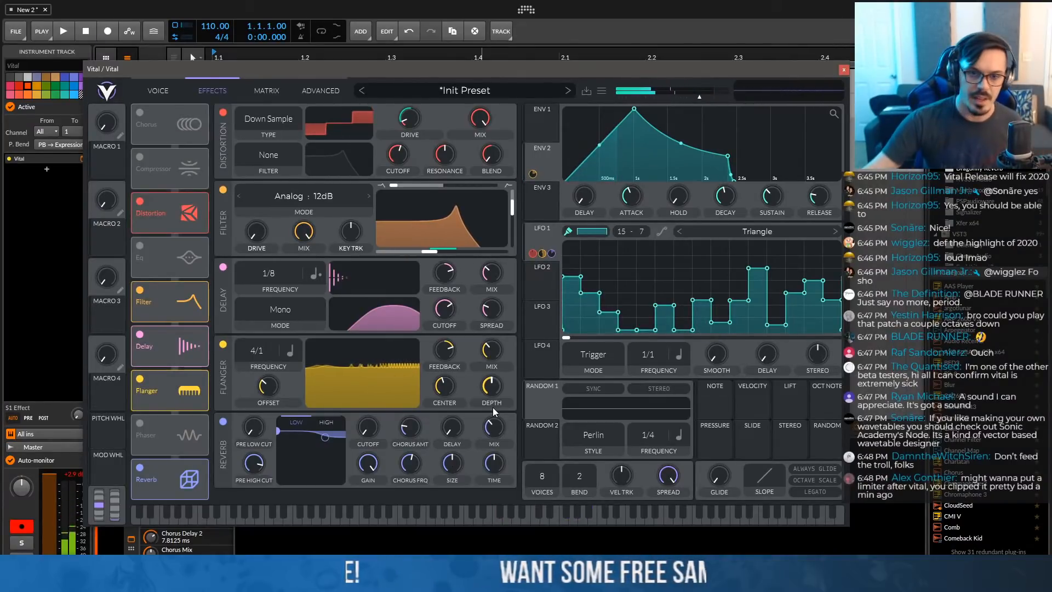
Load the Cinematic Squidglets preset and display its oscillators and filters
left_click(456, 93)
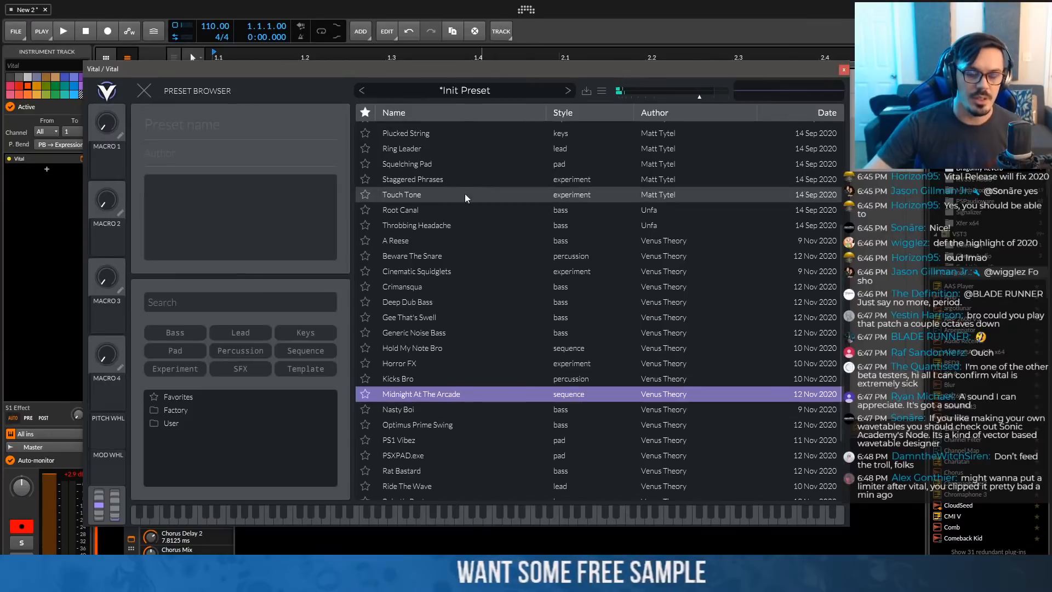
left_click(468, 266)
left_click(485, 94)
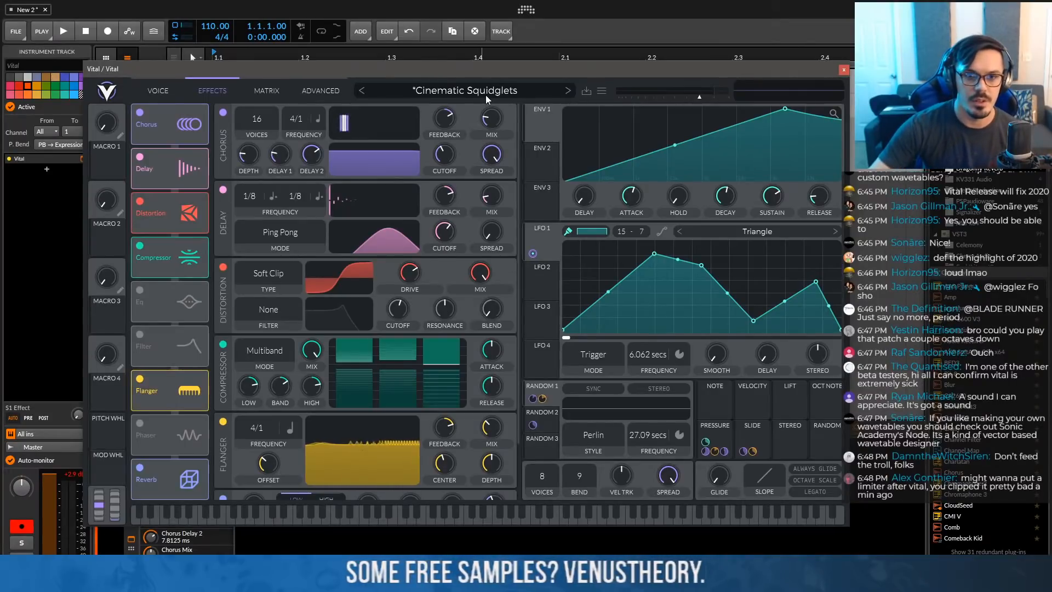
left_click(173, 90)
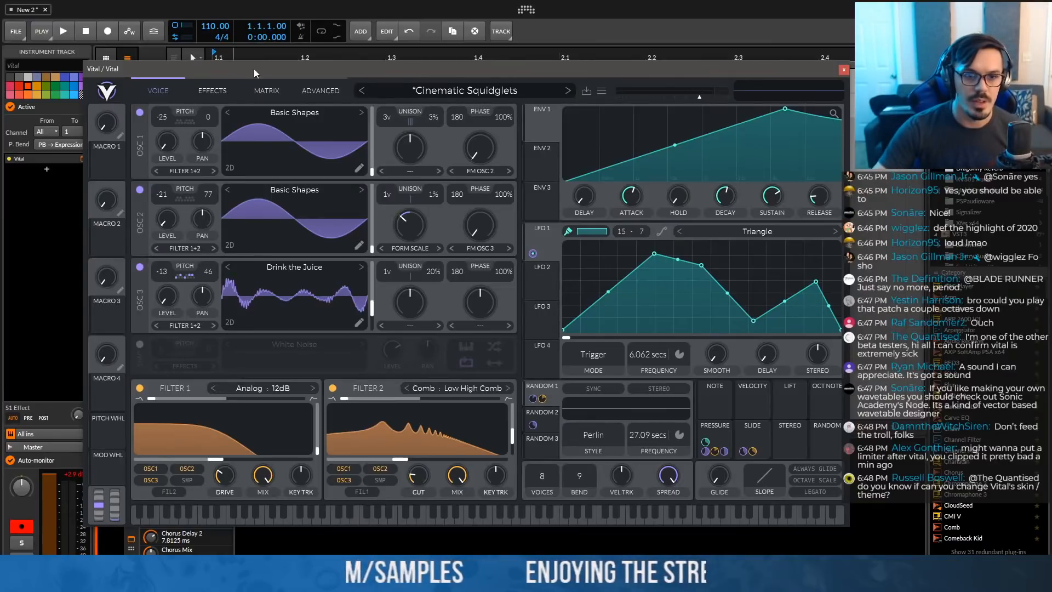
Check Vital's advanced voice settings, turn on Use MPE for the Vital device in Bitwig and return to the oscillator view
left_click(323, 87)
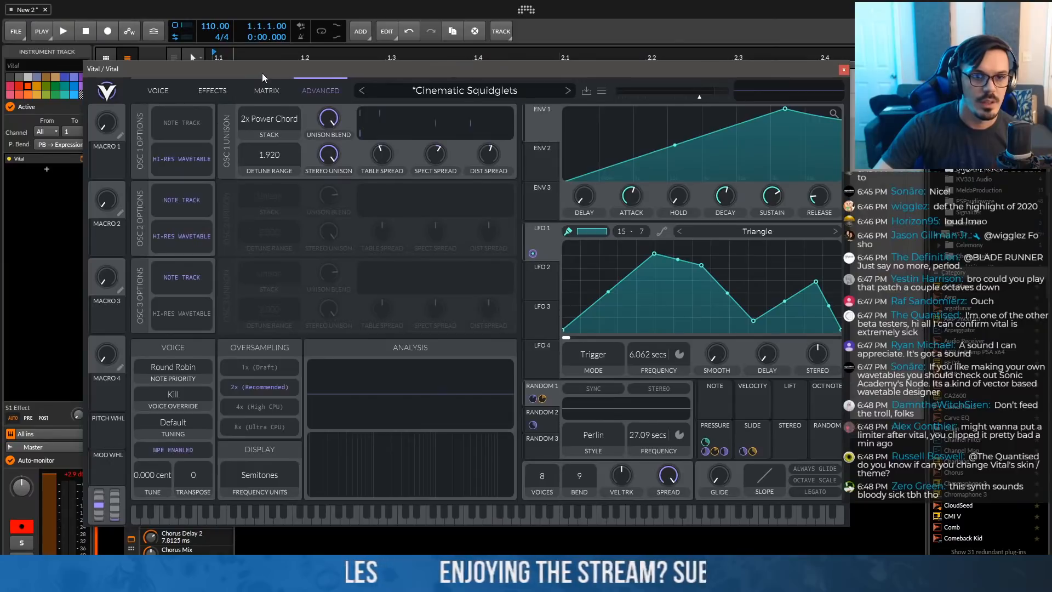
left_click_drag(262, 73, 341, 72)
left_click(136, 491)
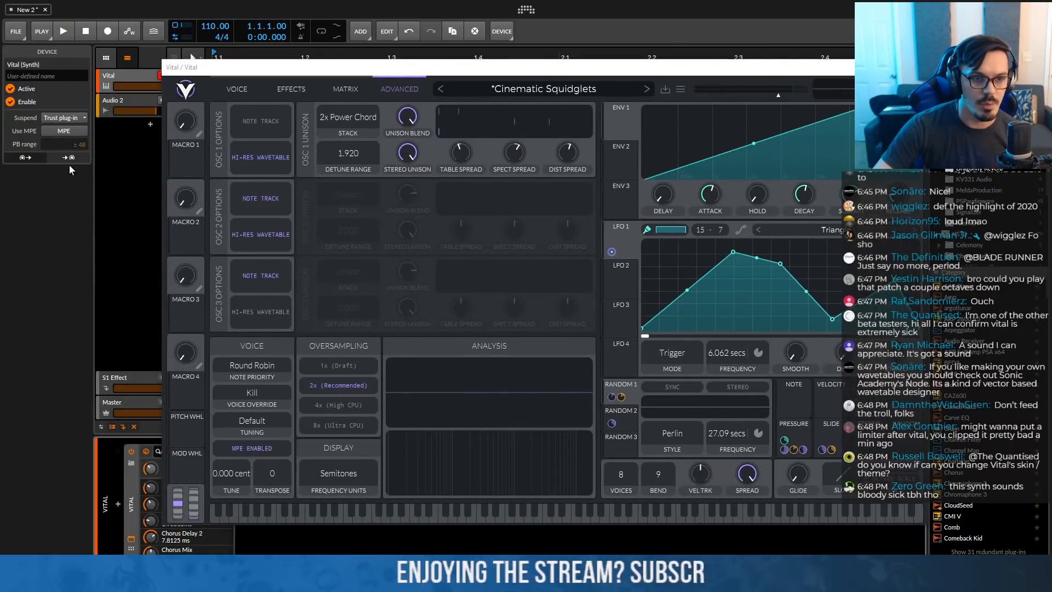
left_click(81, 131)
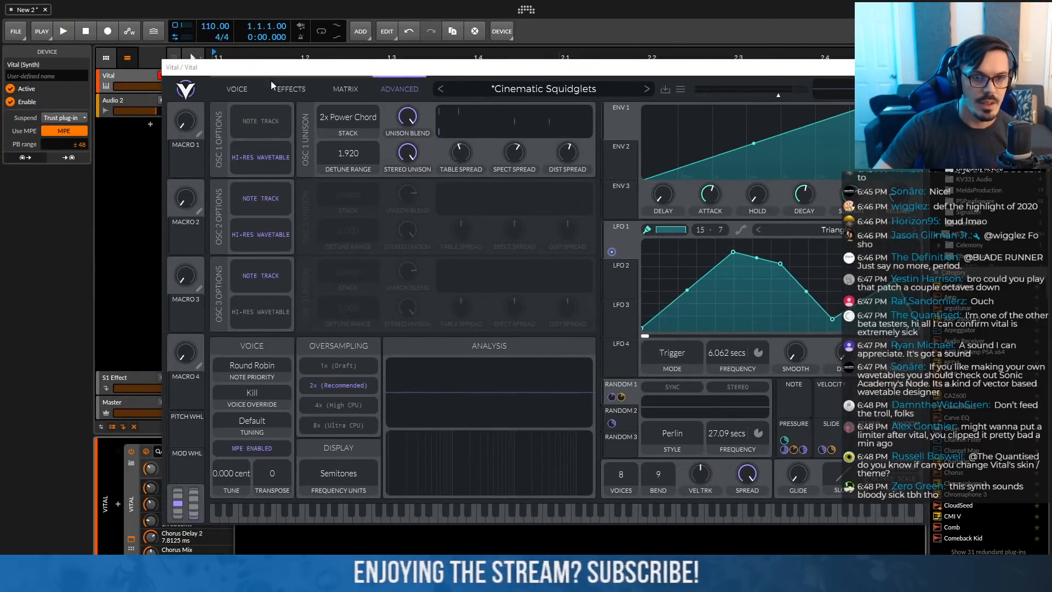
left_click(241, 90)
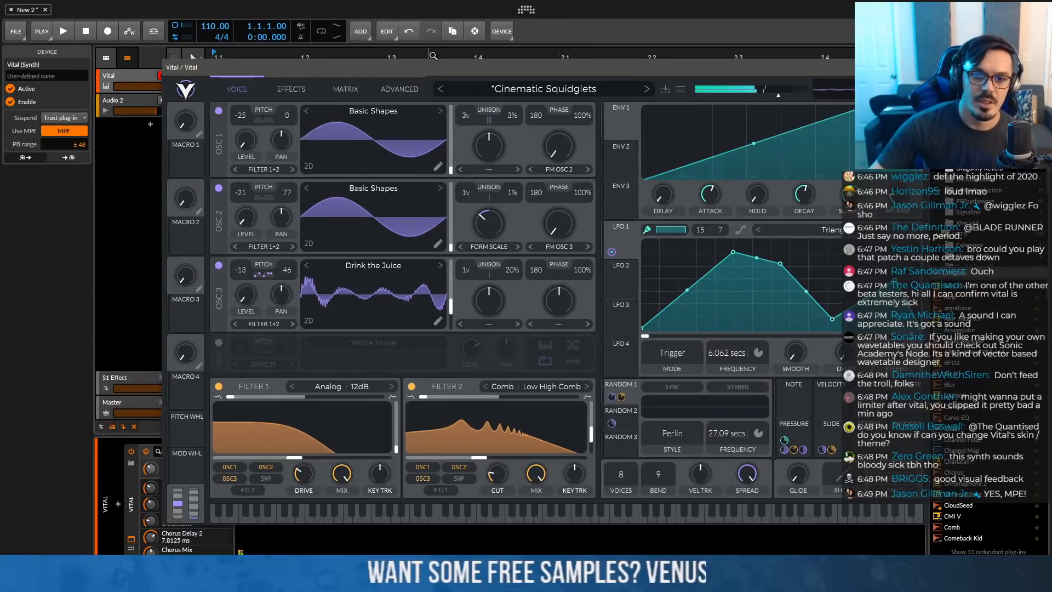
Load the Horror FX preset, inspect its effects chain and return to the oscillator view
left_click(509, 94)
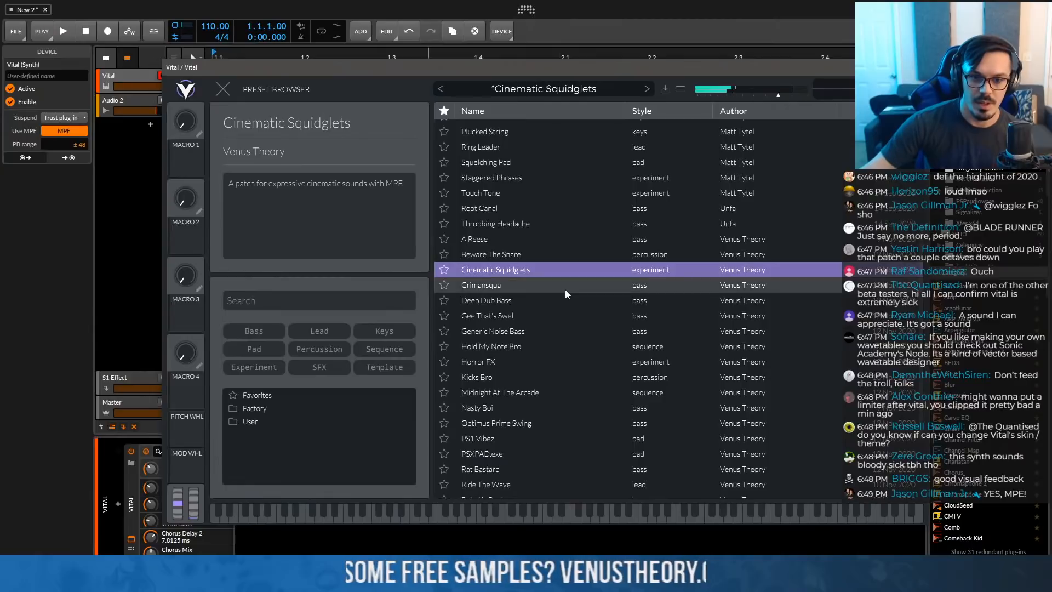
left_click(521, 360)
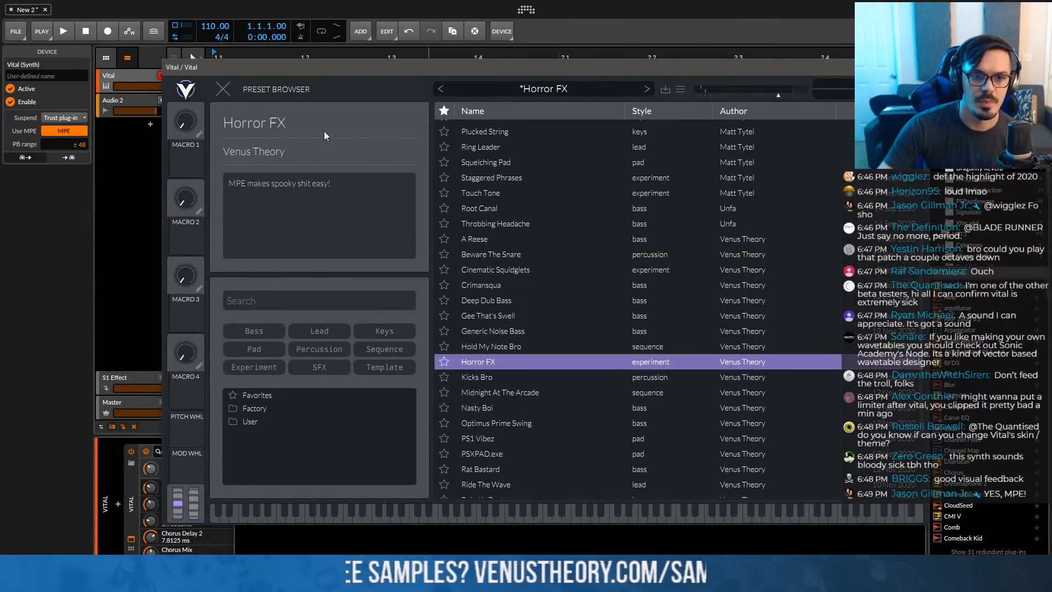
left_click(228, 88)
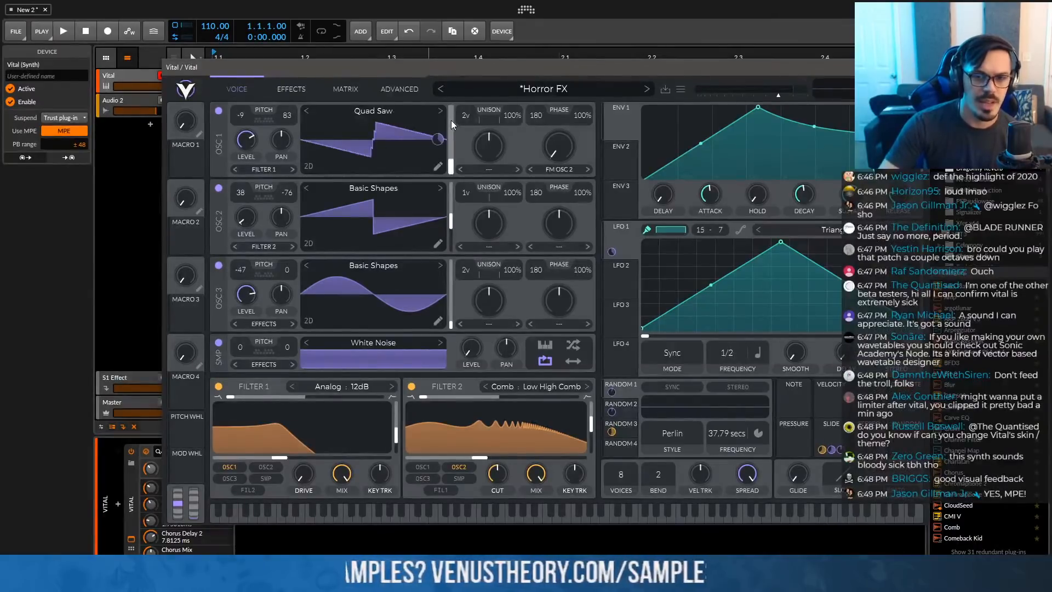
left_click(306, 94)
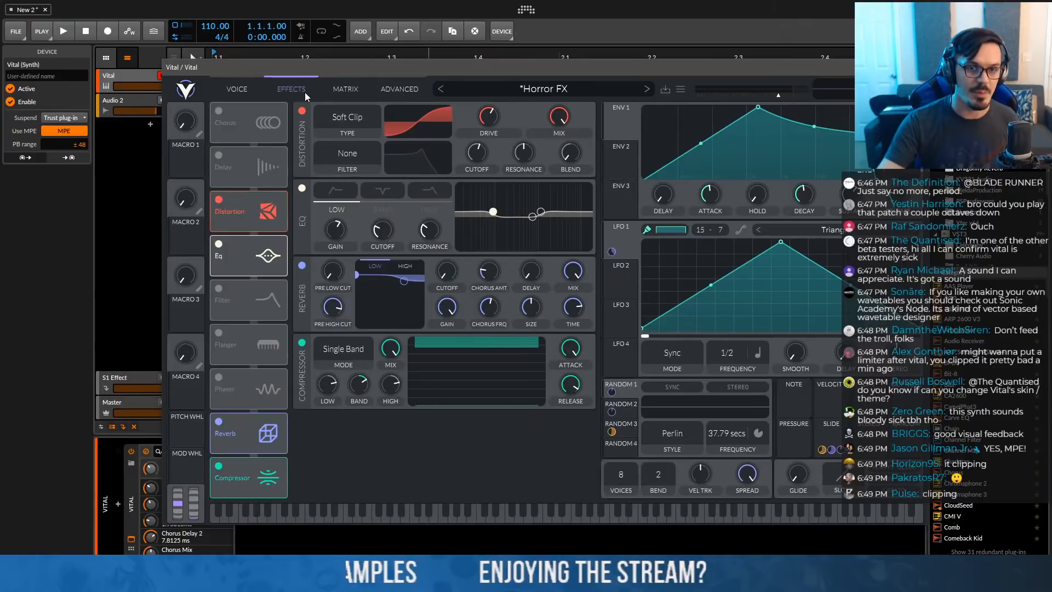
left_click(257, 89)
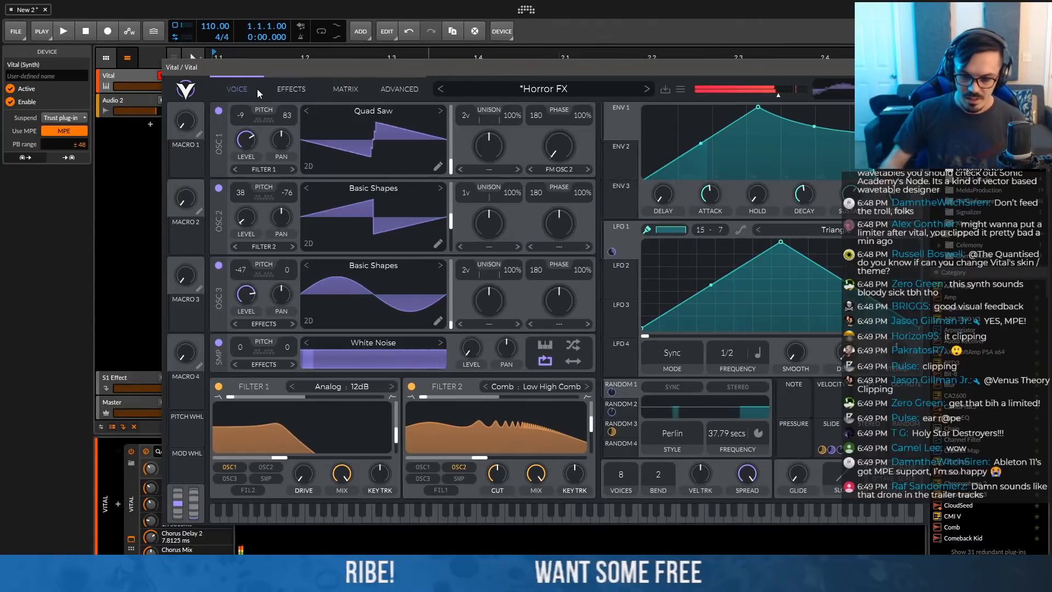
Add the kHs Limiter to the Master track and close its plug-in window
left_click(118, 403)
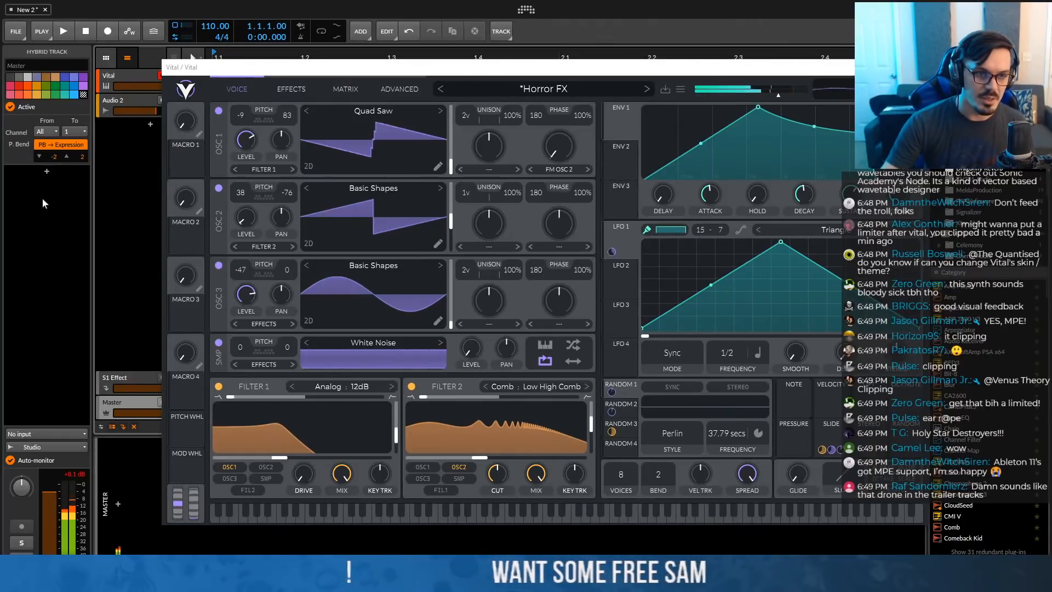
left_click(47, 172)
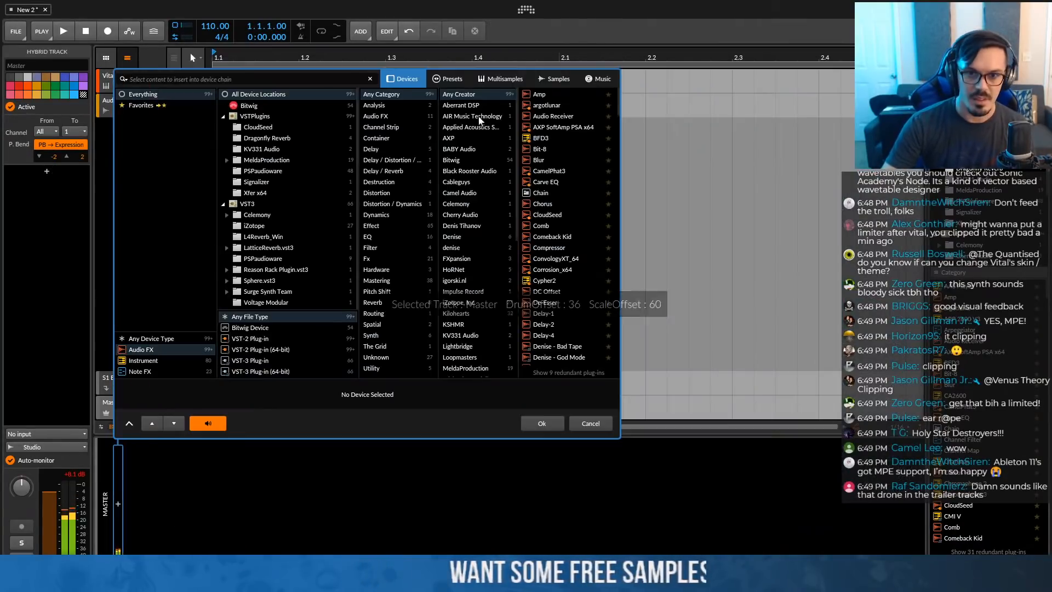
type("li")
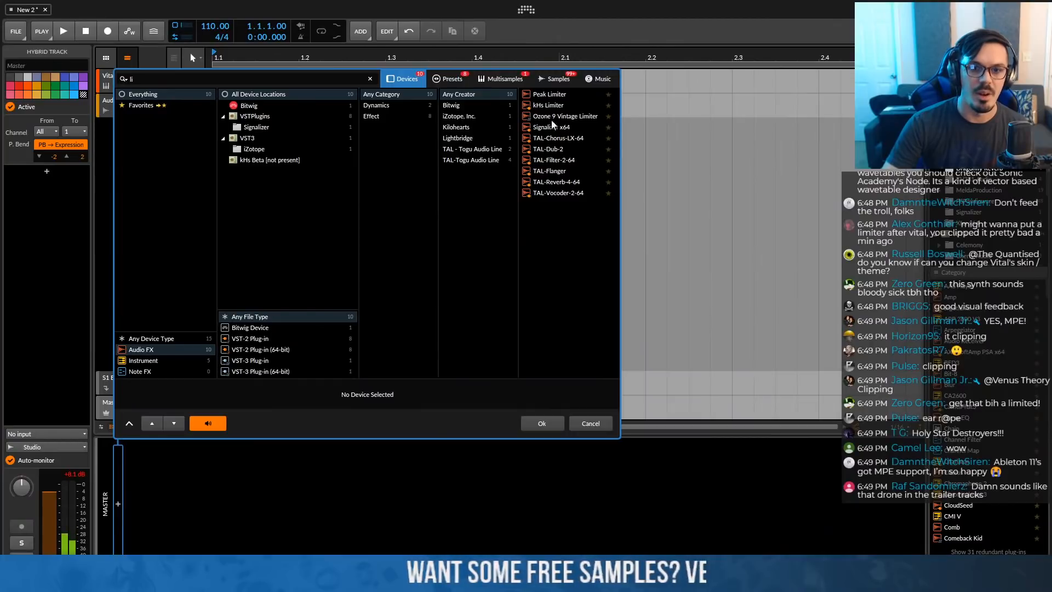
double_click(548, 106)
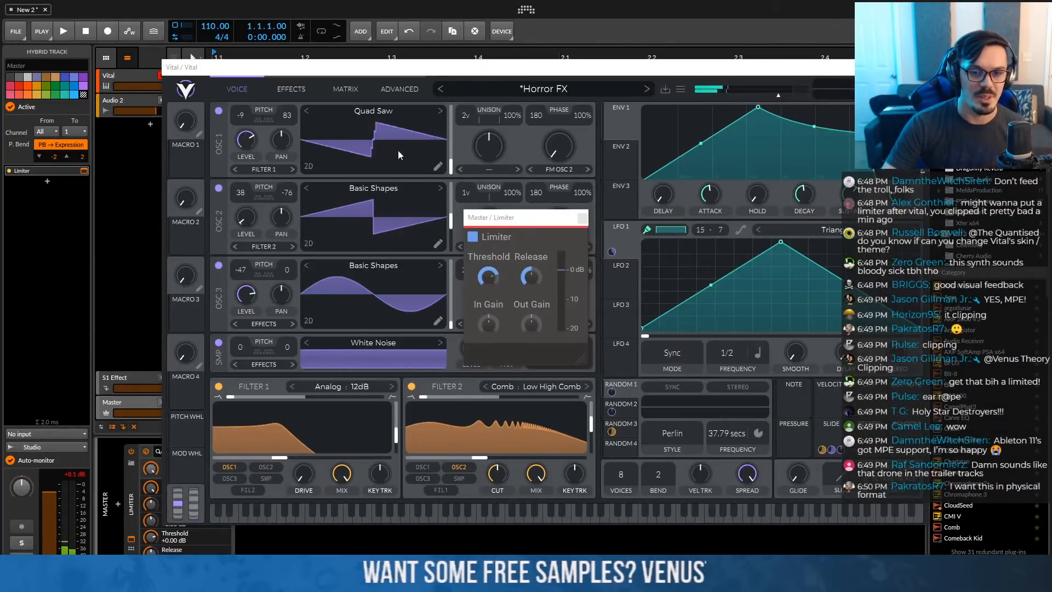
left_click(582, 218)
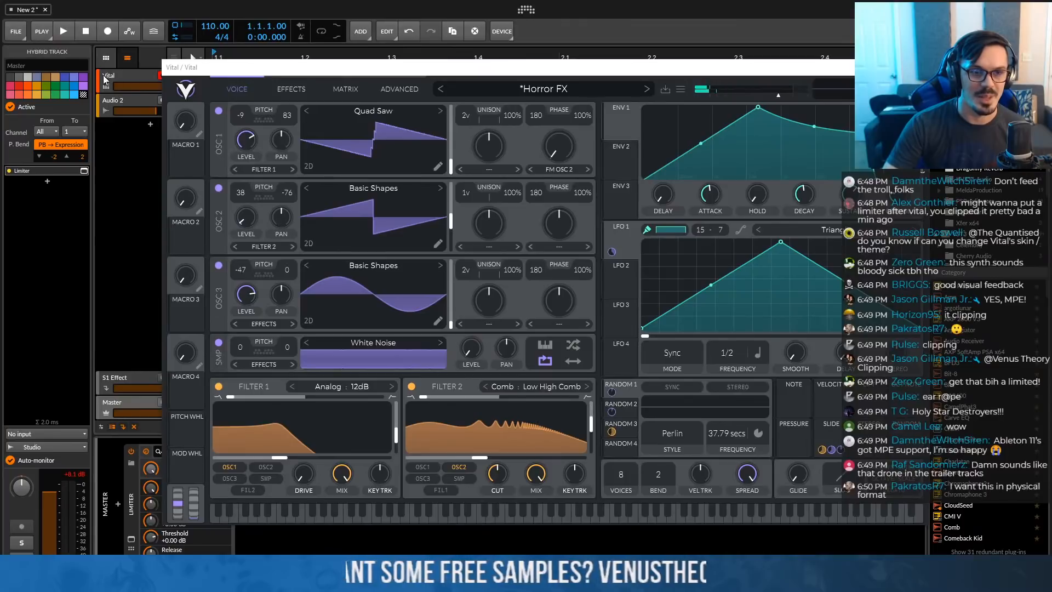
Load the Nasty Boi preset in Vital on the Vital track and inspect its oscillators and effects chain
left_click(109, 78)
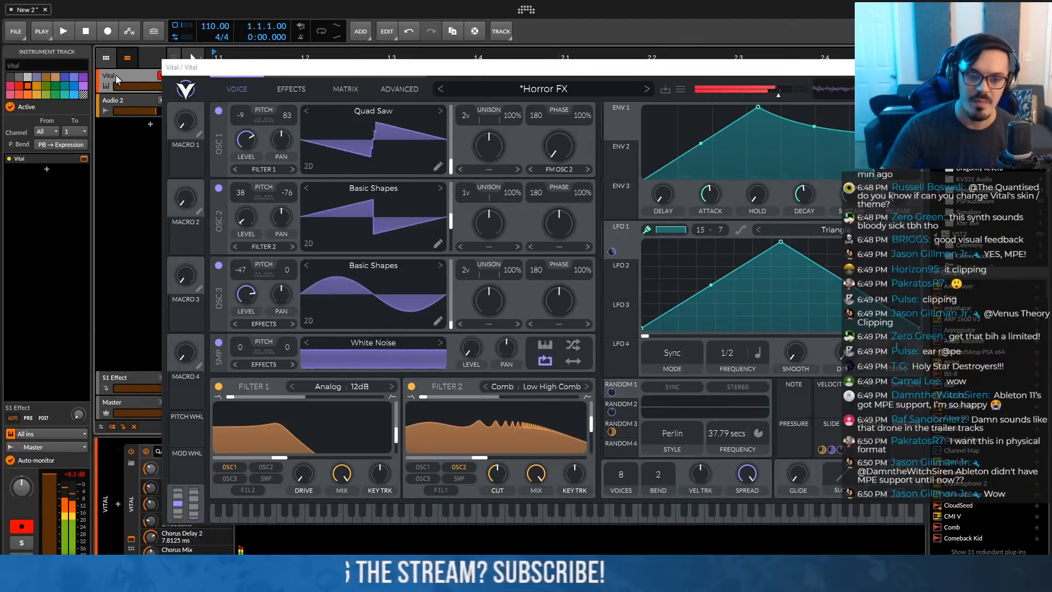
left_click(562, 95)
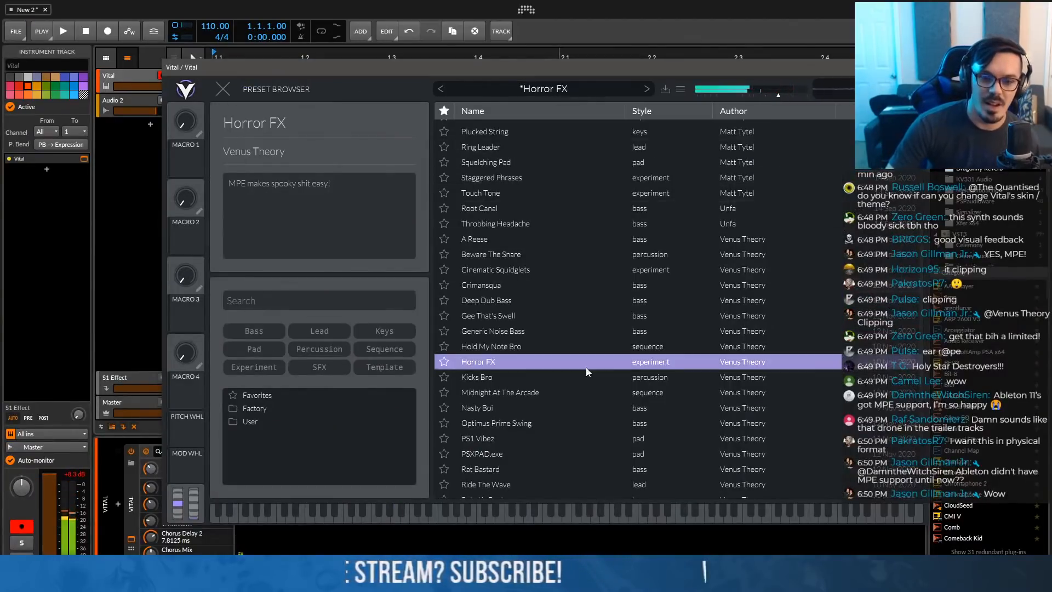
scroll(554, 426, "down", 3)
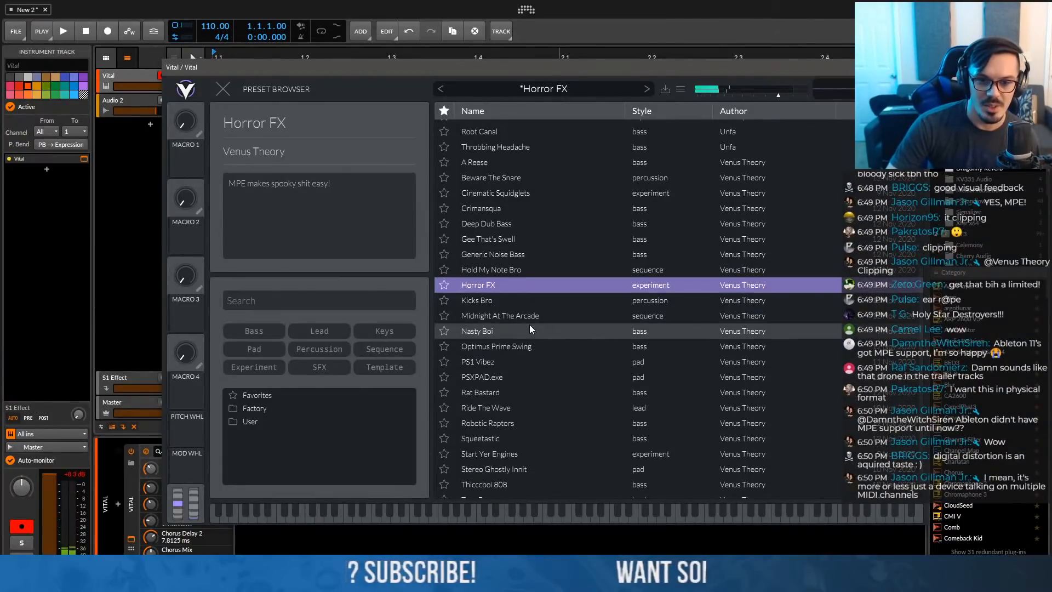
left_click(513, 332)
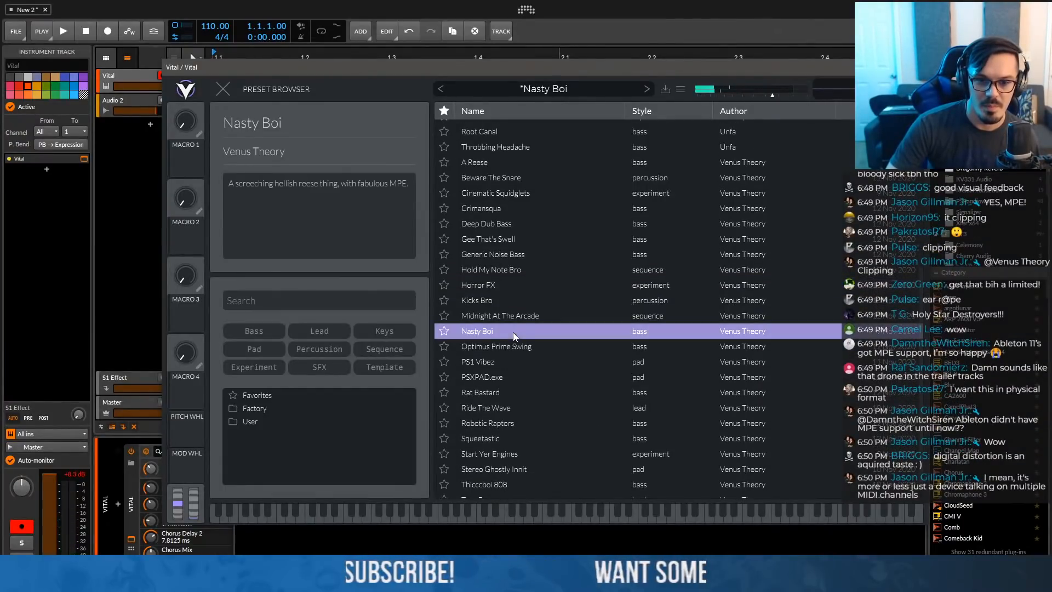
left_click(231, 90)
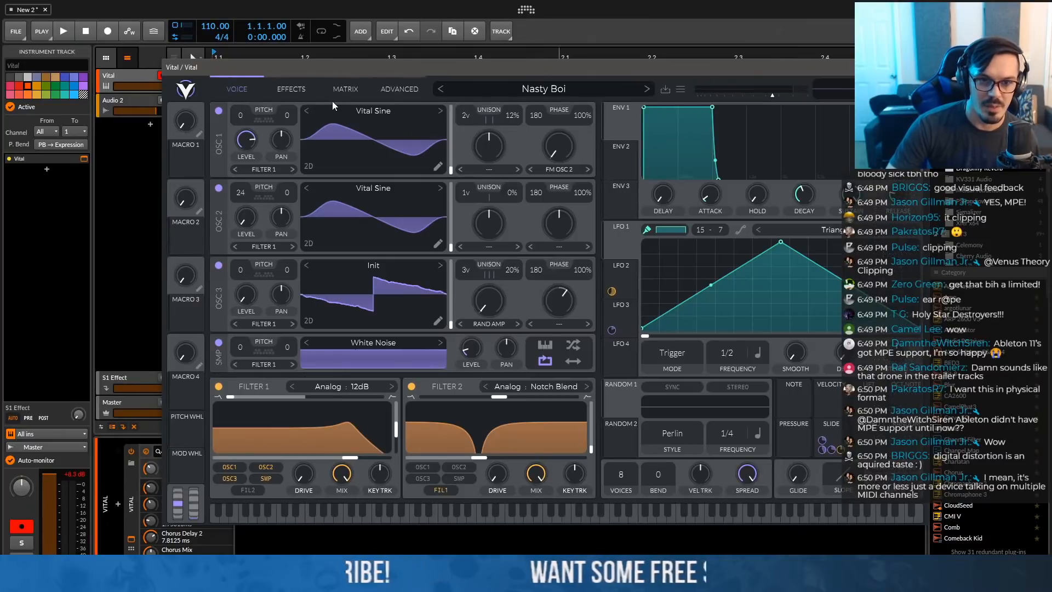
left_click(298, 89)
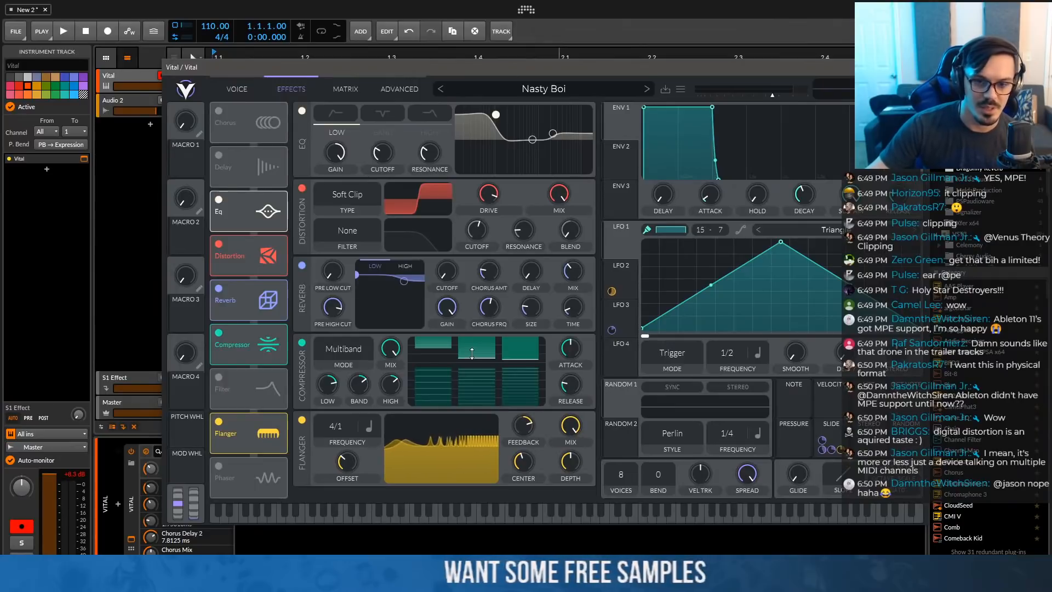
left_click_drag(472, 354, 475, 348)
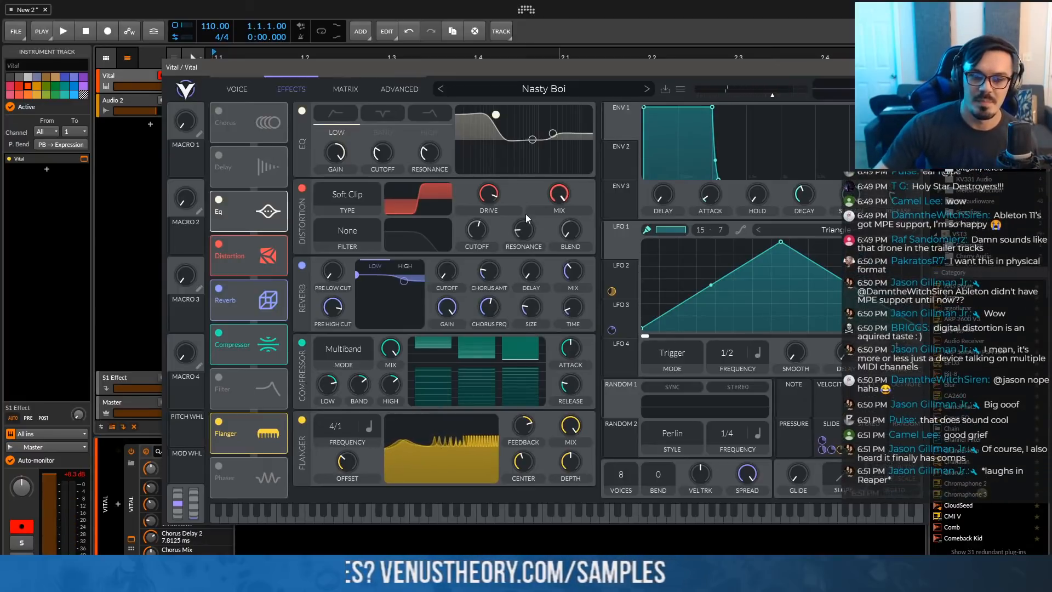
Load the Optimus Prime Swing preset and look through its oscillators and effects
left_click(536, 89)
scroll(534, 296, "down", 1)
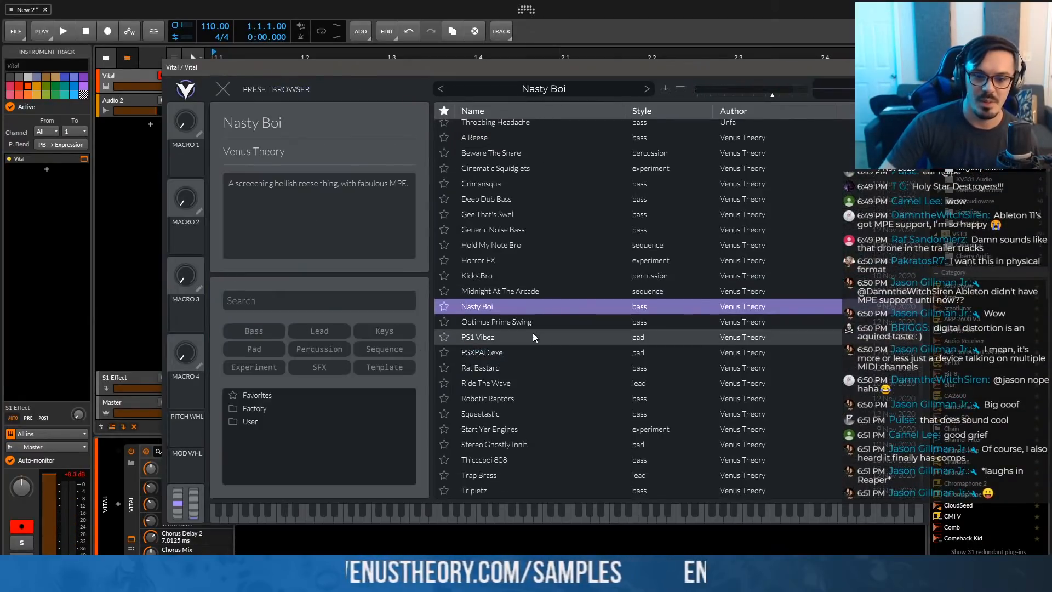
left_click(531, 326)
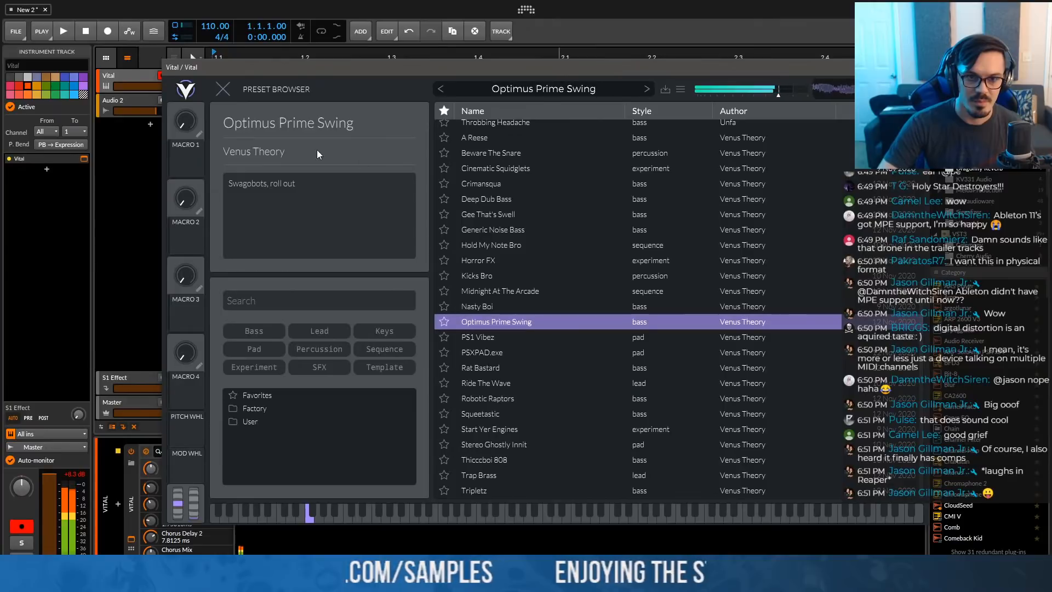
left_click(232, 96)
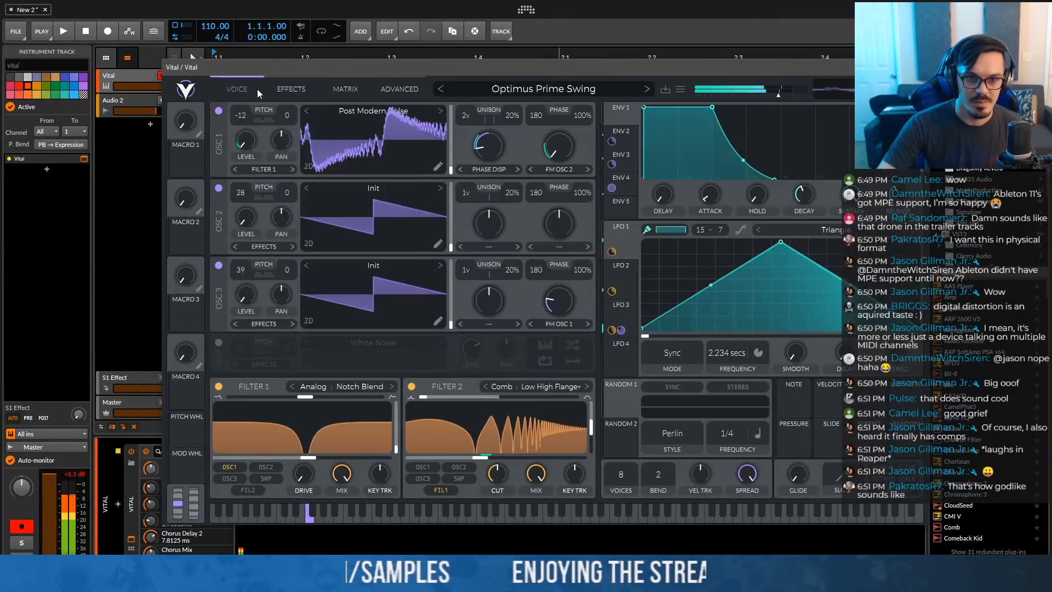
left_click(286, 89)
Load the PS1 Vibez preset and display its oscillators and filters
left_click(524, 92)
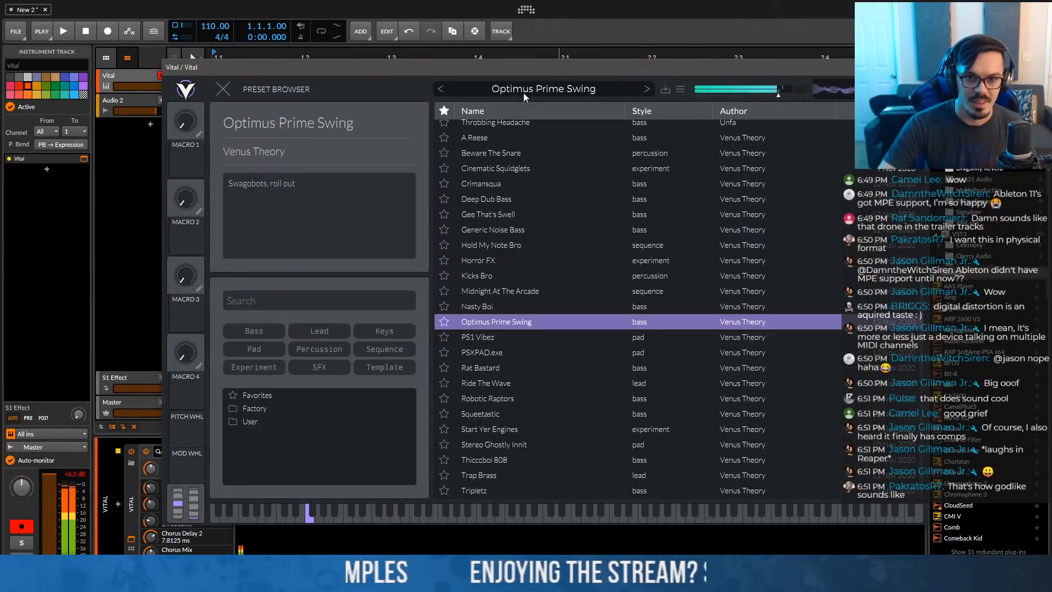
left_click(515, 338)
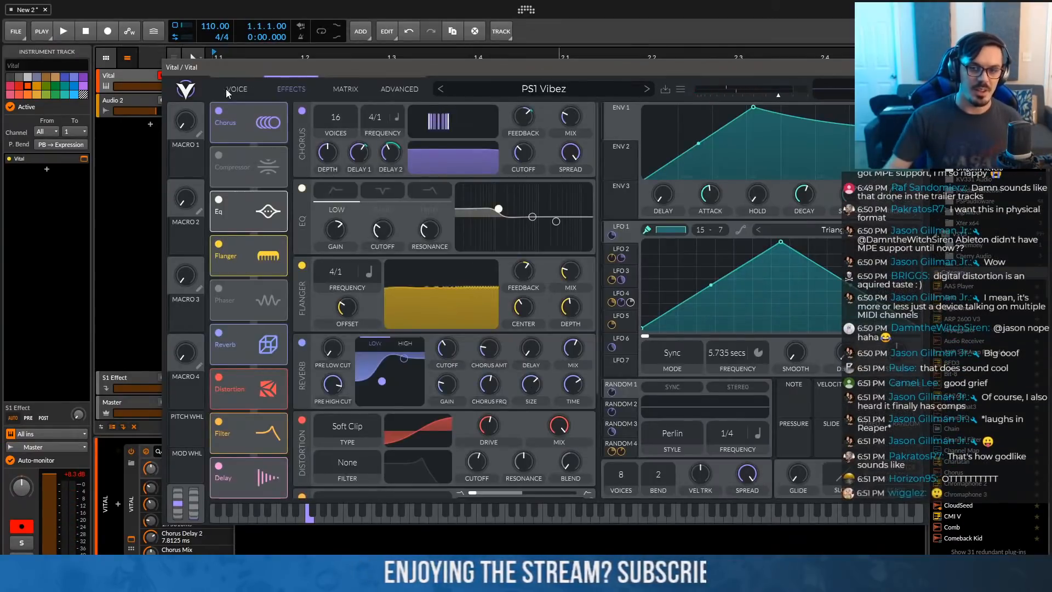
left_click(233, 89)
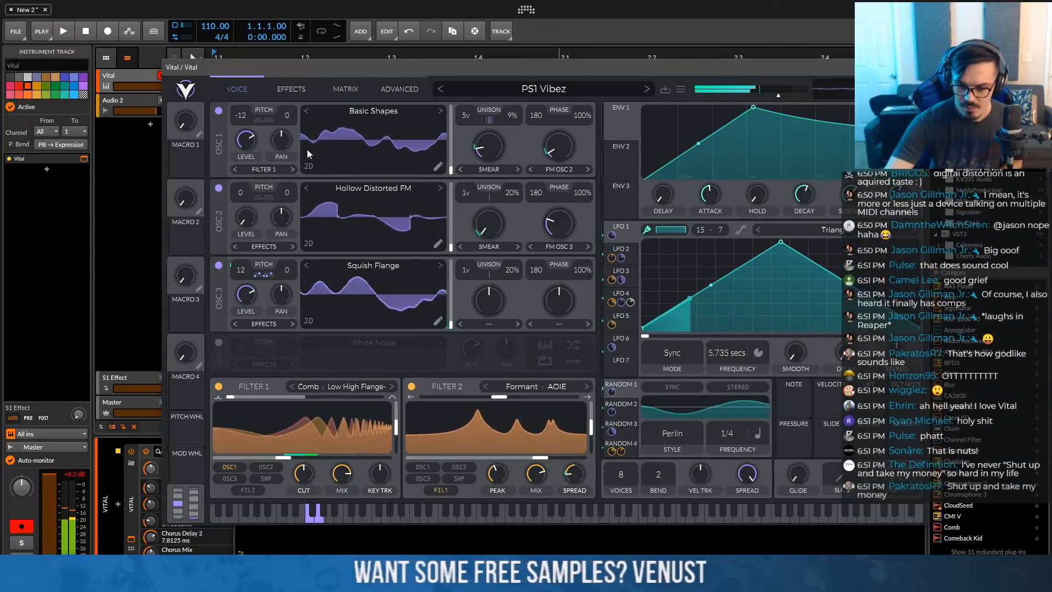
Load the PSXPAD.exe preset and display its oscillators and filters
left_click(507, 95)
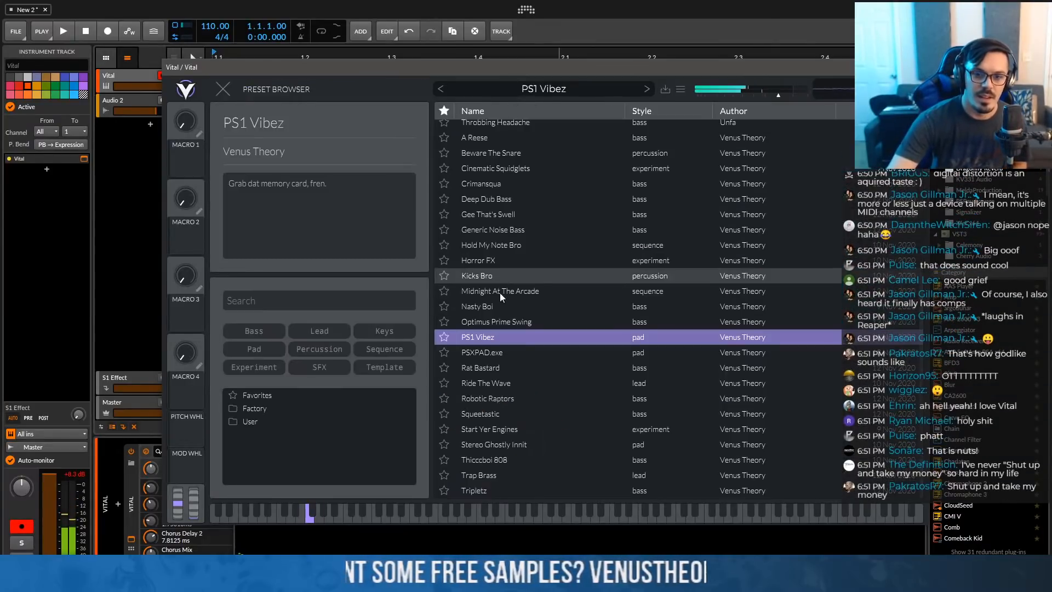
left_click(512, 348)
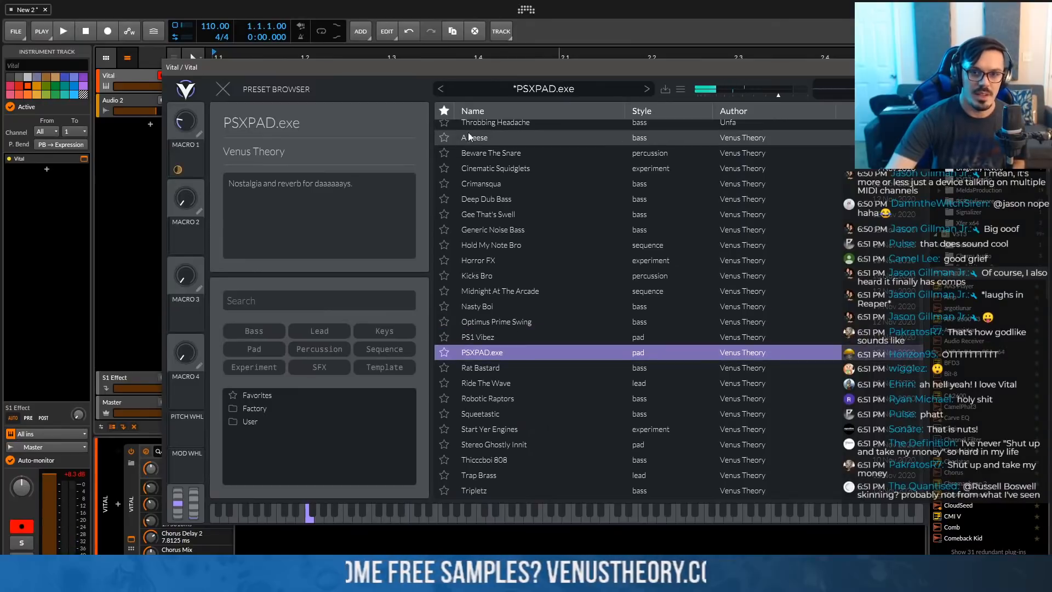
left_click(225, 88)
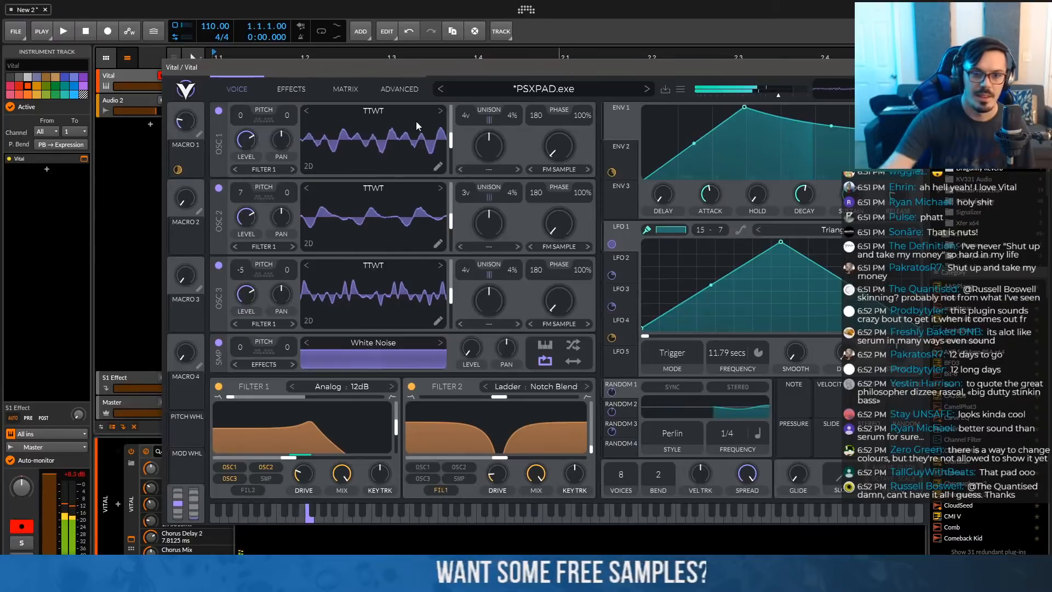
Audition the Rat Bastard and Start Yer Engines presets, checking the advanced settings and oscillators of Start Yer Engines
left_click(489, 97)
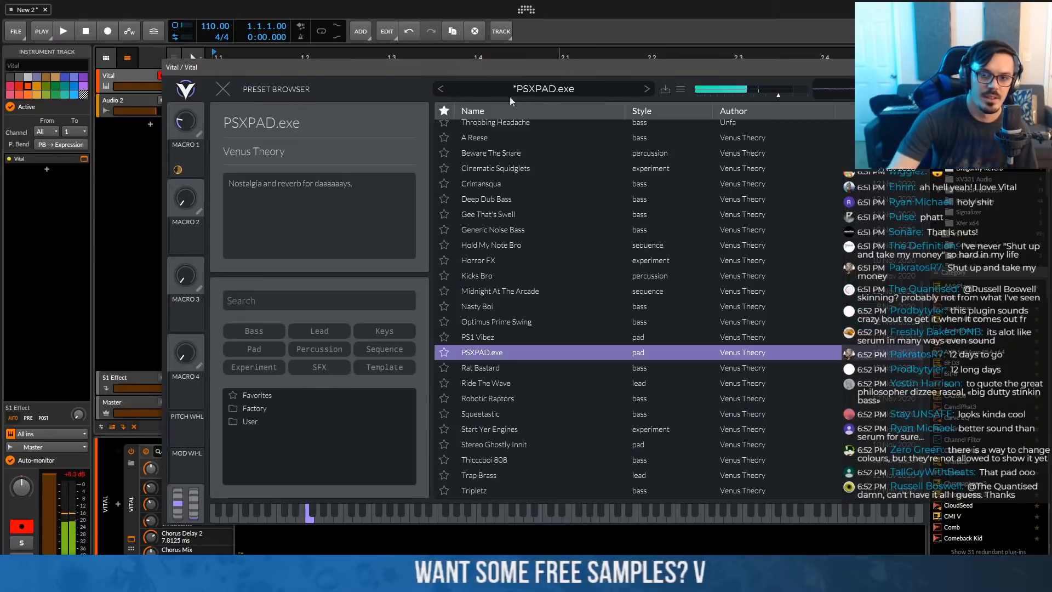
left_click(521, 374)
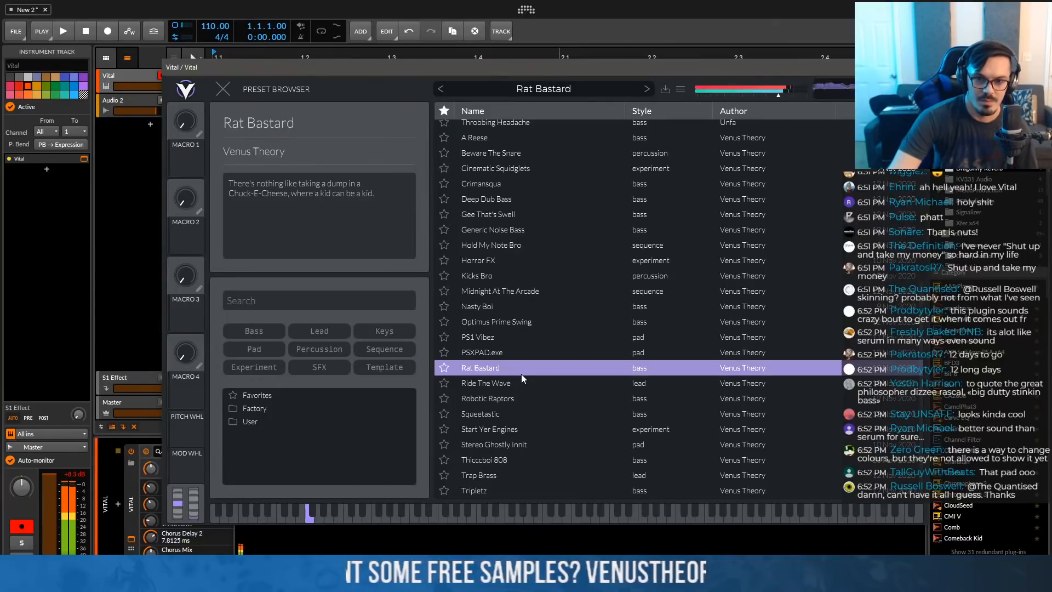
left_click(532, 428)
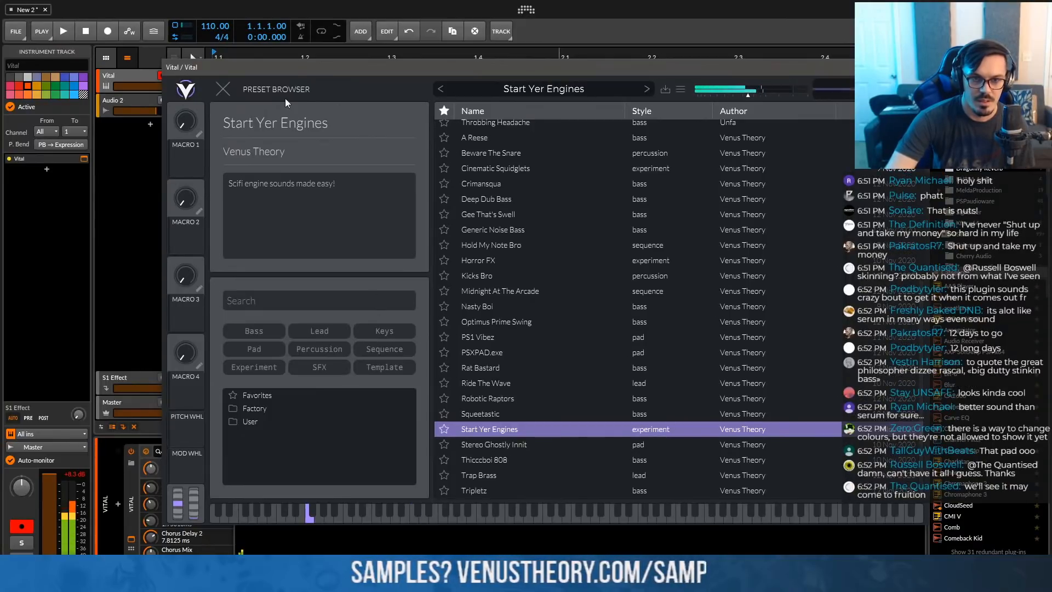
left_click(227, 92)
left_click(390, 86)
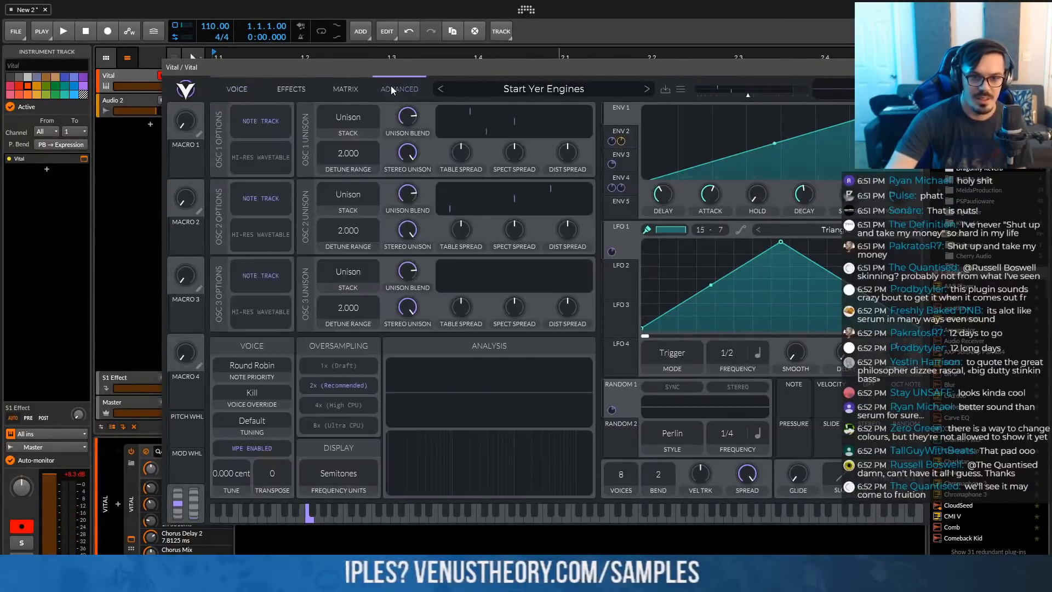
left_click(255, 88)
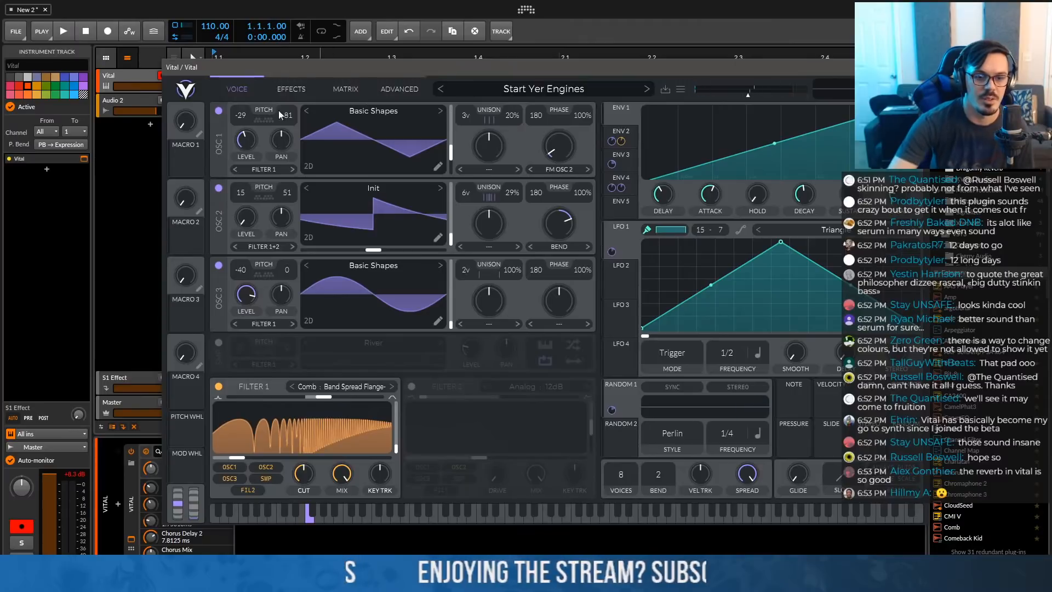
Load the Beware The Snare preset and display its oscillators and noise sample
left_click(498, 91)
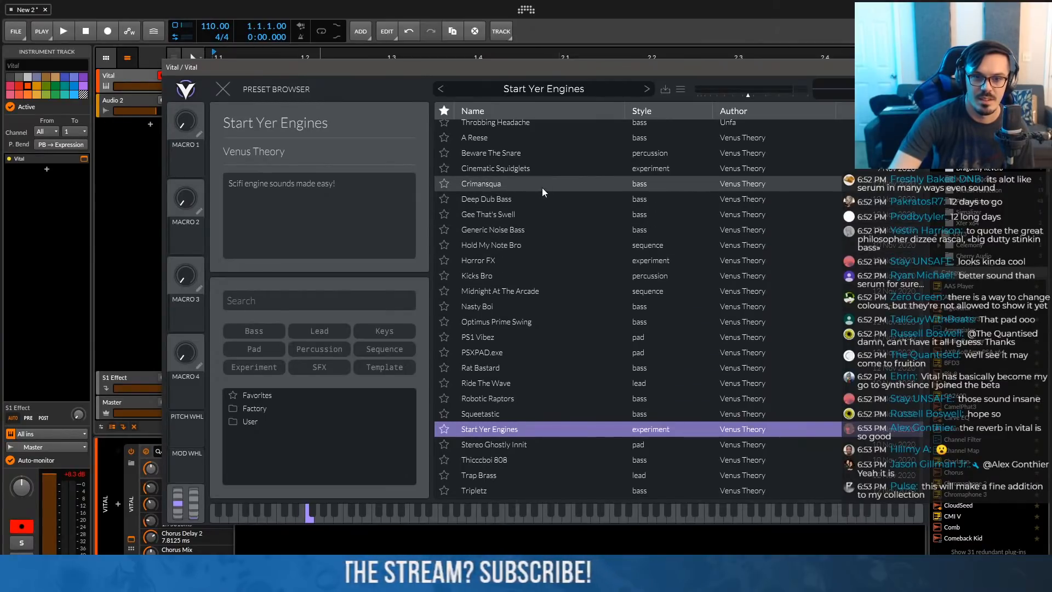
left_click(546, 154)
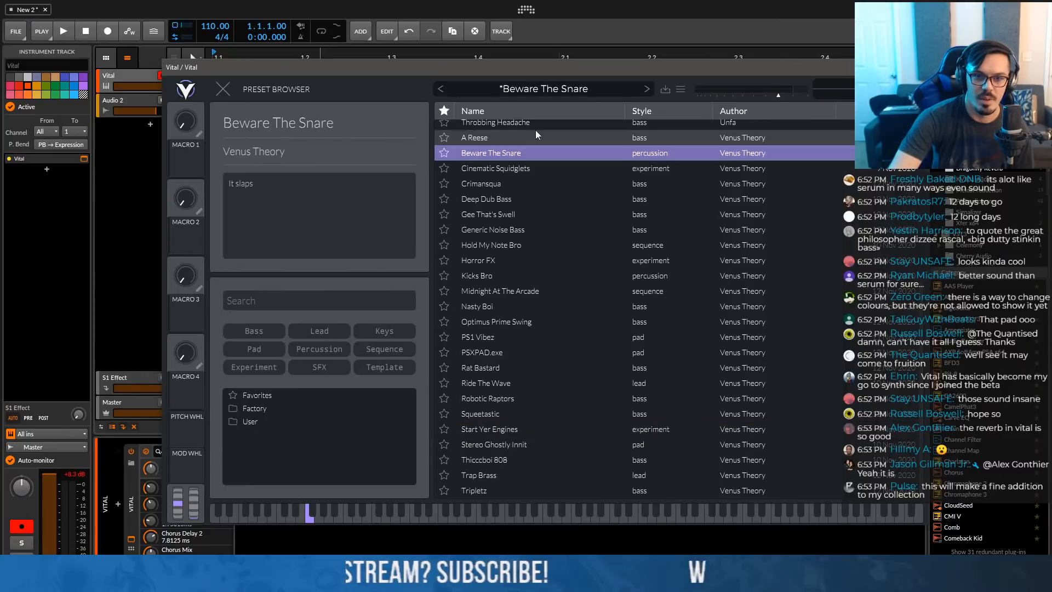
left_click(226, 89)
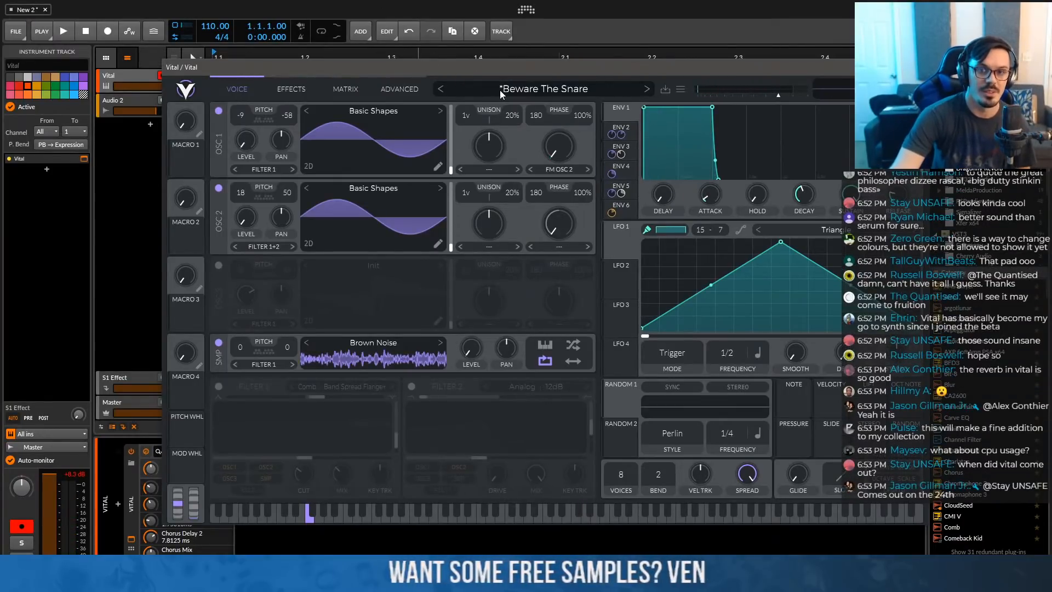
Initialize the Vital preset and shift the plug-in window slightly so more of its modulation section shows
left_click(514, 91)
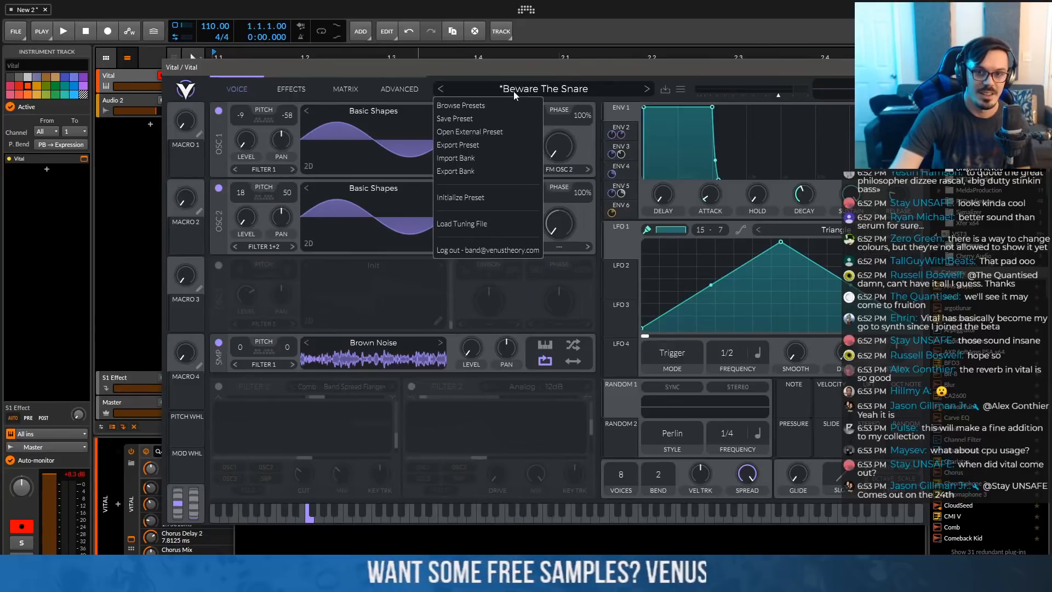
left_click(482, 196)
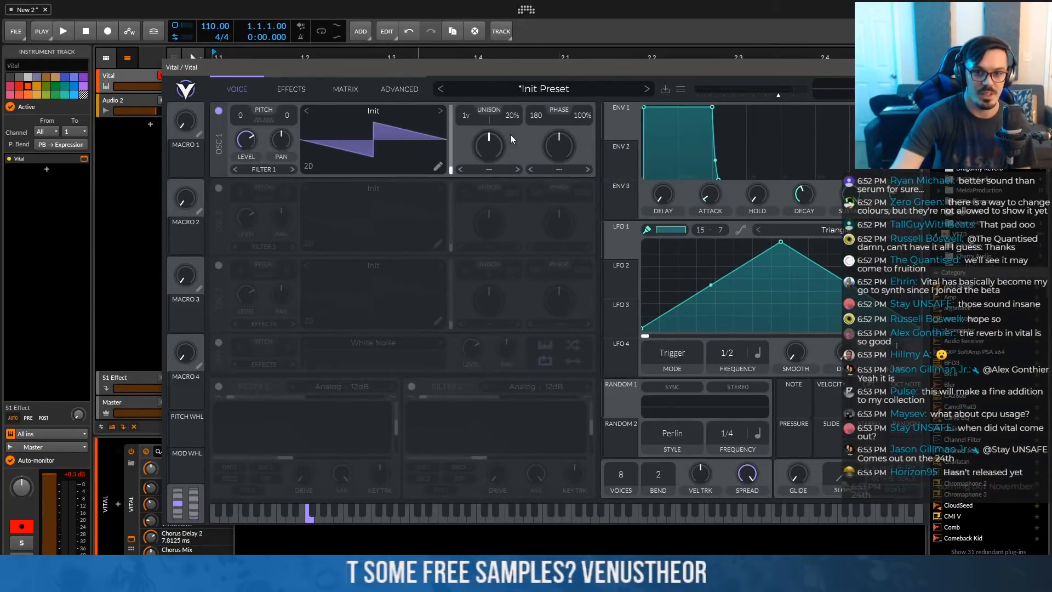
left_click_drag(525, 66, 491, 68)
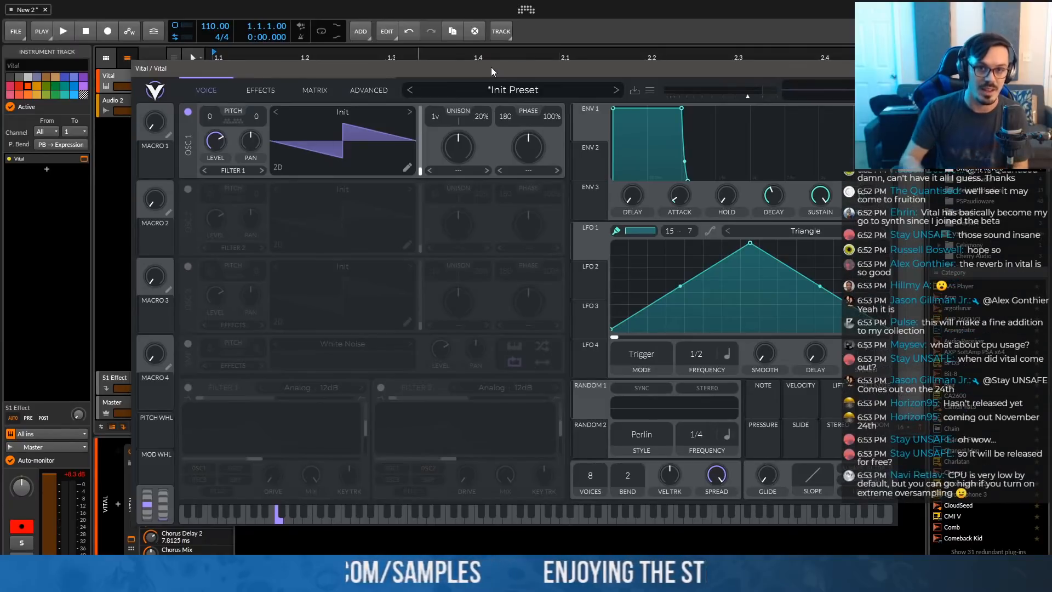
left_click_drag(492, 68, 479, 75)
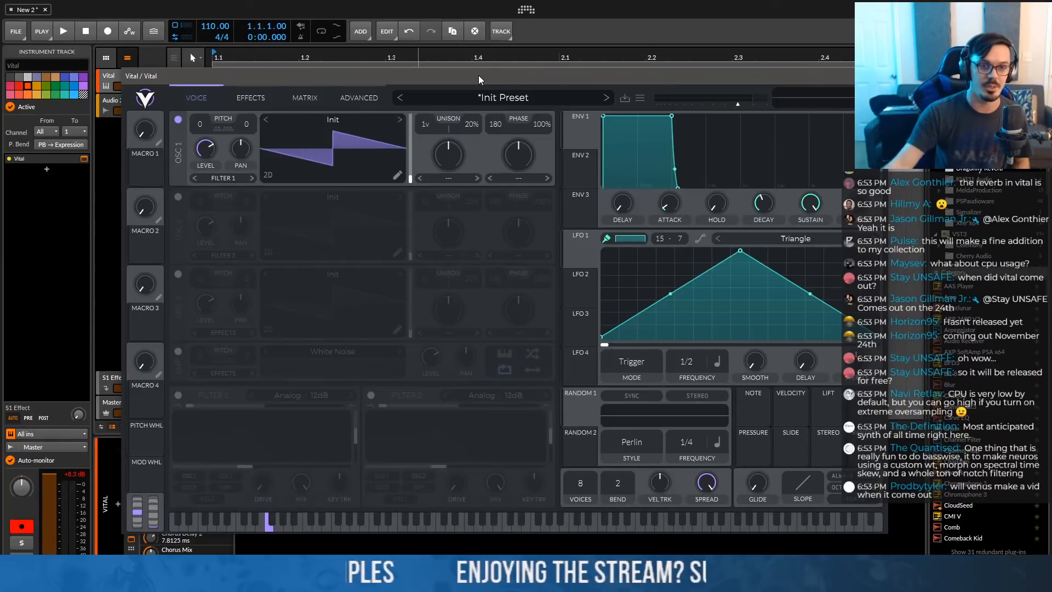
Generate a text-to-wavetable for oscillator 1 from "dj grumpy gills" using the English (Aus) voice
right_click(354, 157)
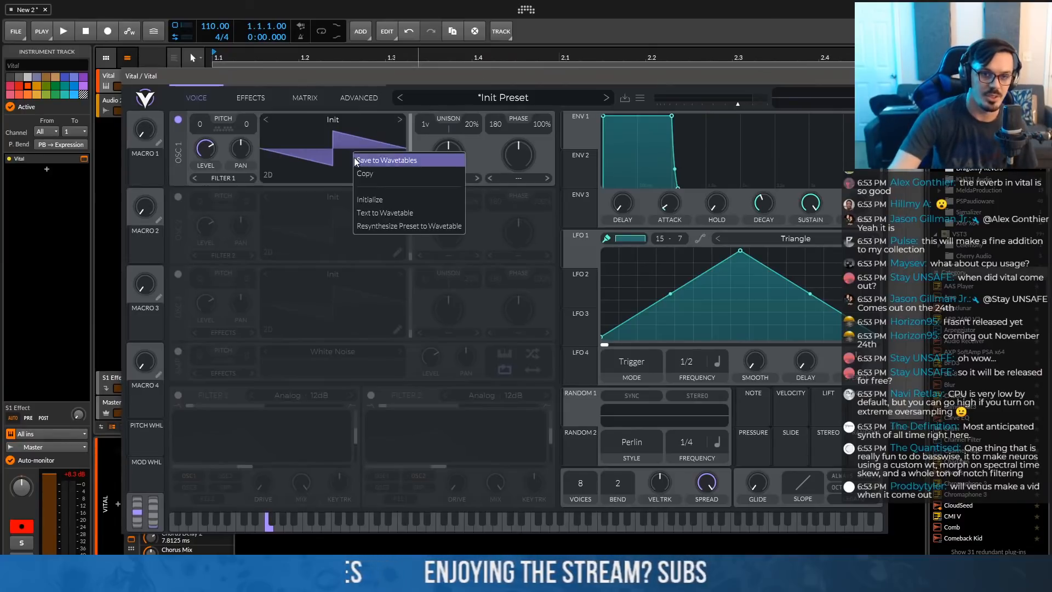
left_click(374, 209)
type("d")
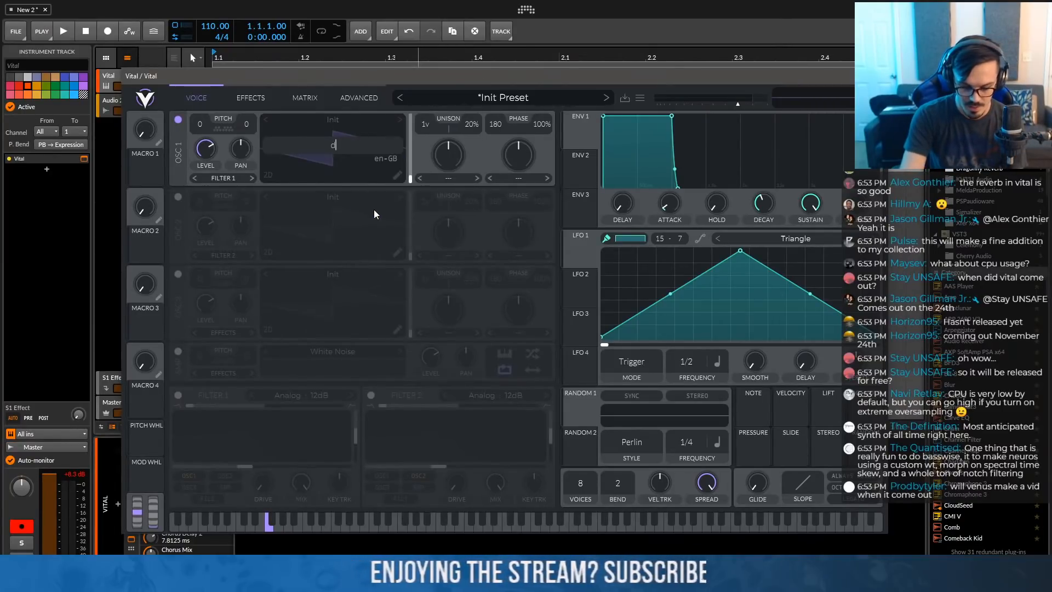
type("j grumpy gills")
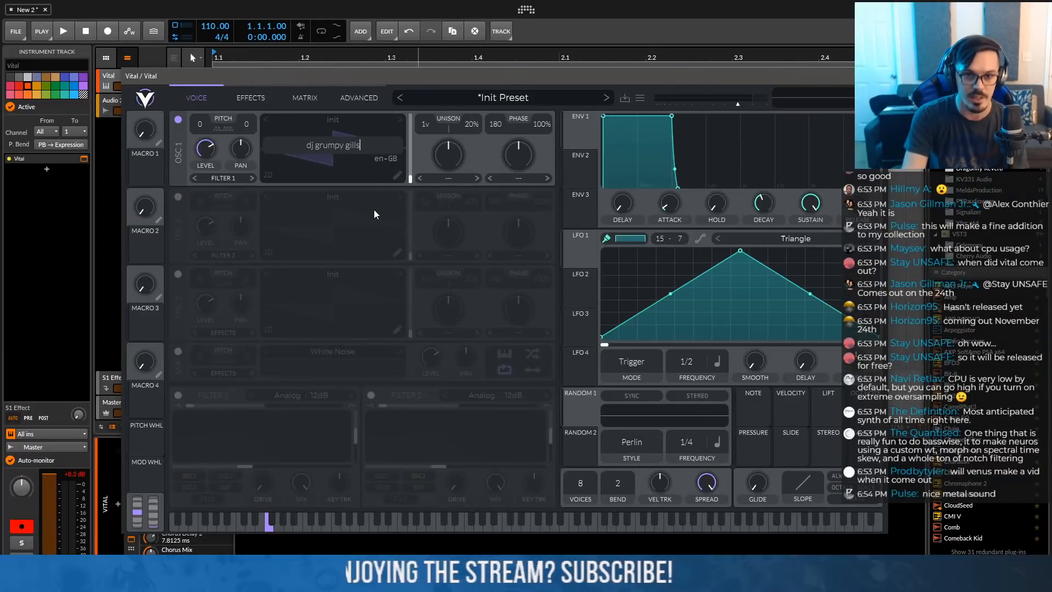
left_click(389, 170)
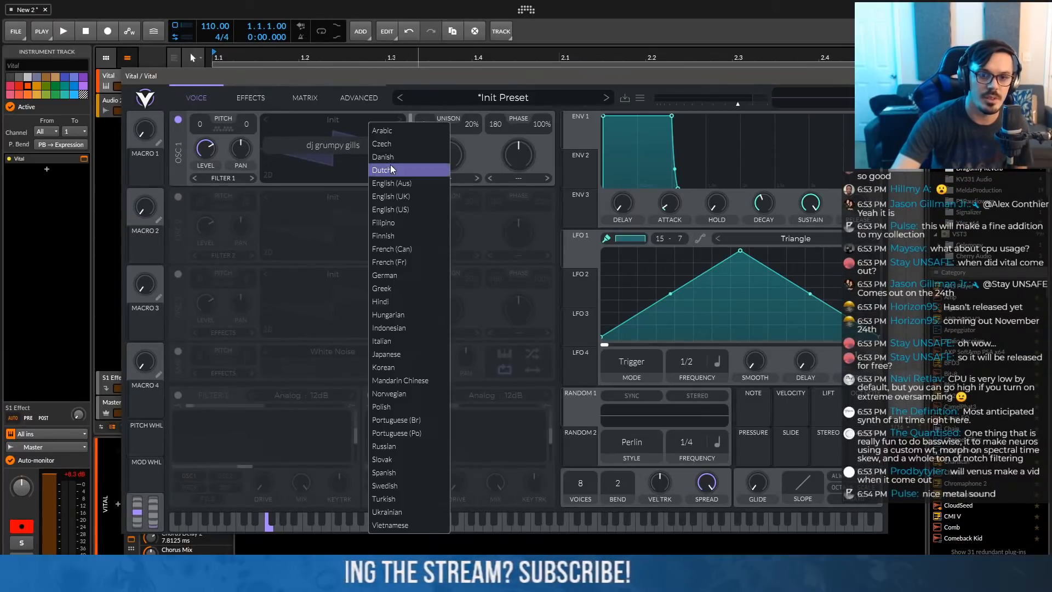
left_click(403, 186)
left_click(391, 159)
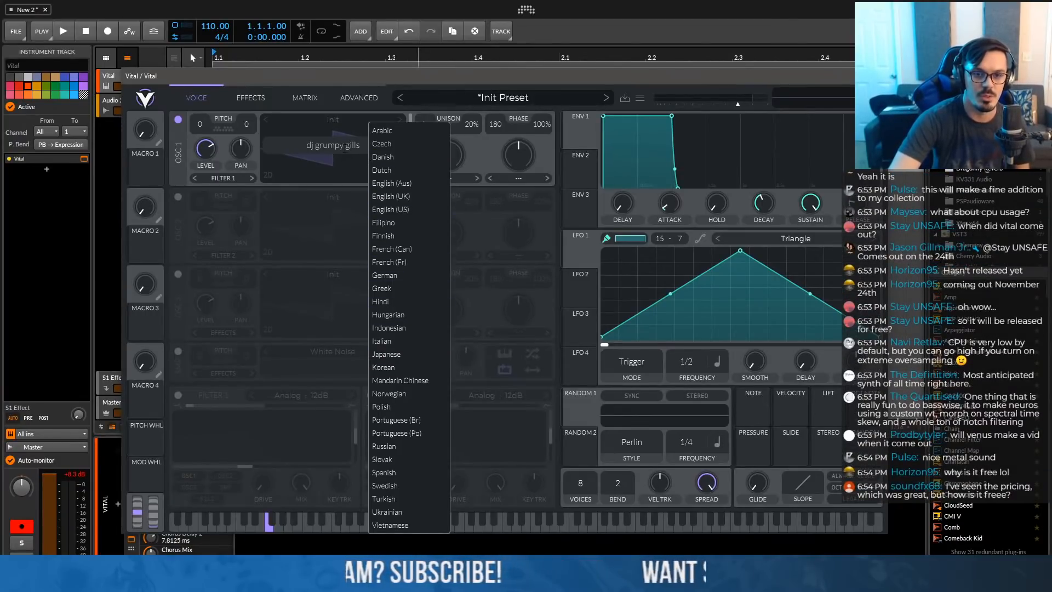
left_click(344, 145)
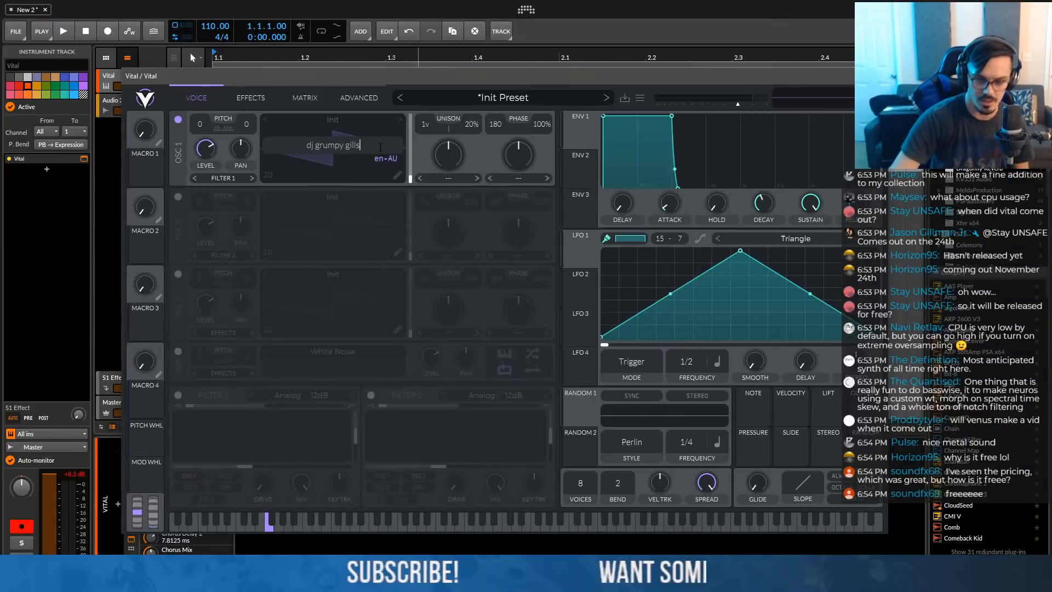
key("Return")
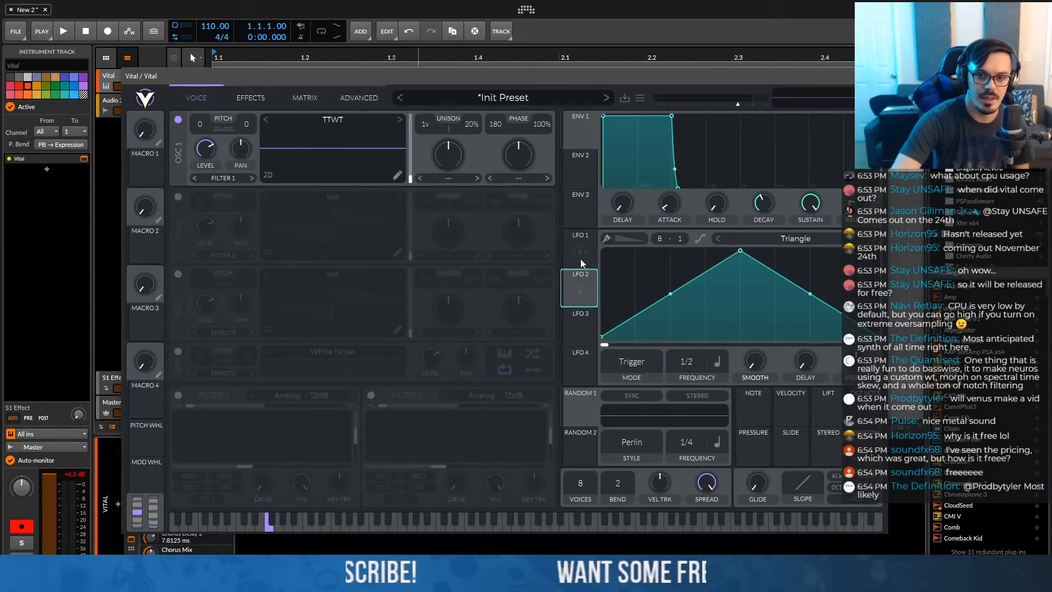
Modulate oscillator 1's wavetable position with LFO 1 and load the Saw Up shape into that LFO
mouse_move(583, 251)
left_mouse_down()
mouse_move(356, 177)
mouse_move(379, 157)
left_mouse_up()
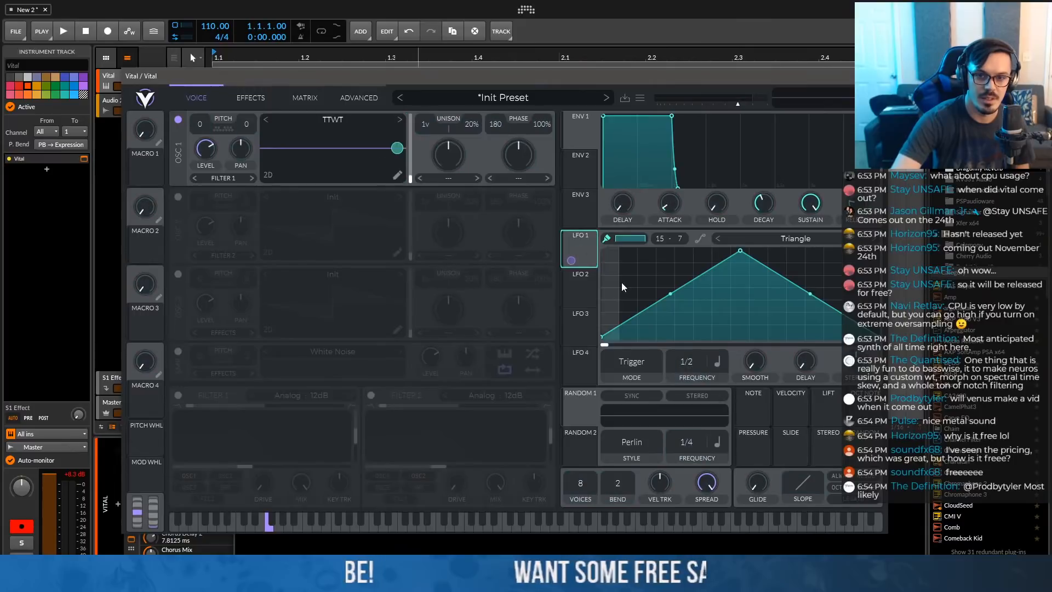
left_click_drag(742, 250, 841, 251)
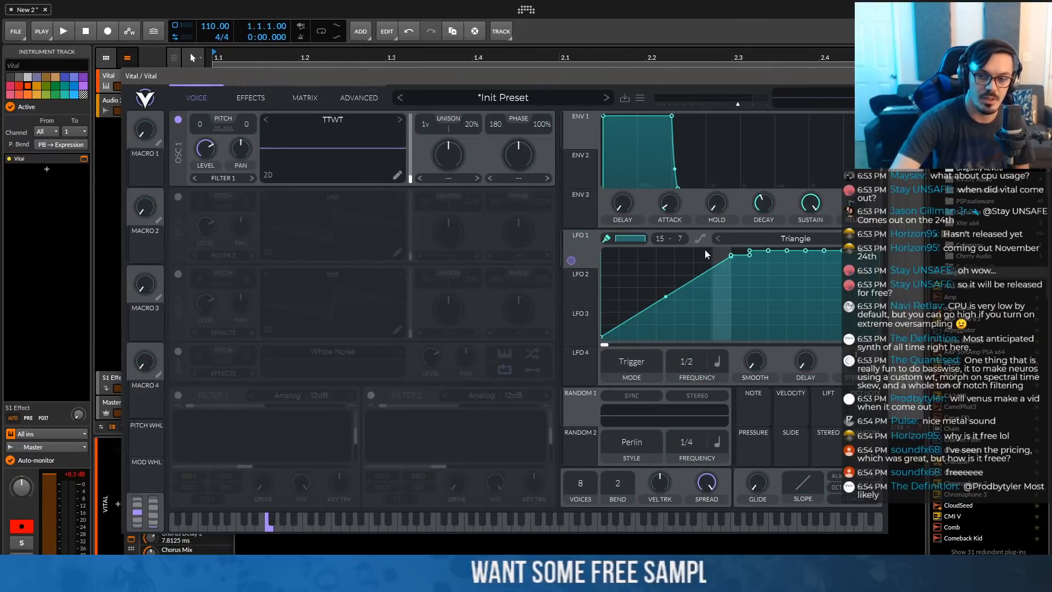
right_click(746, 262)
left_click(784, 242)
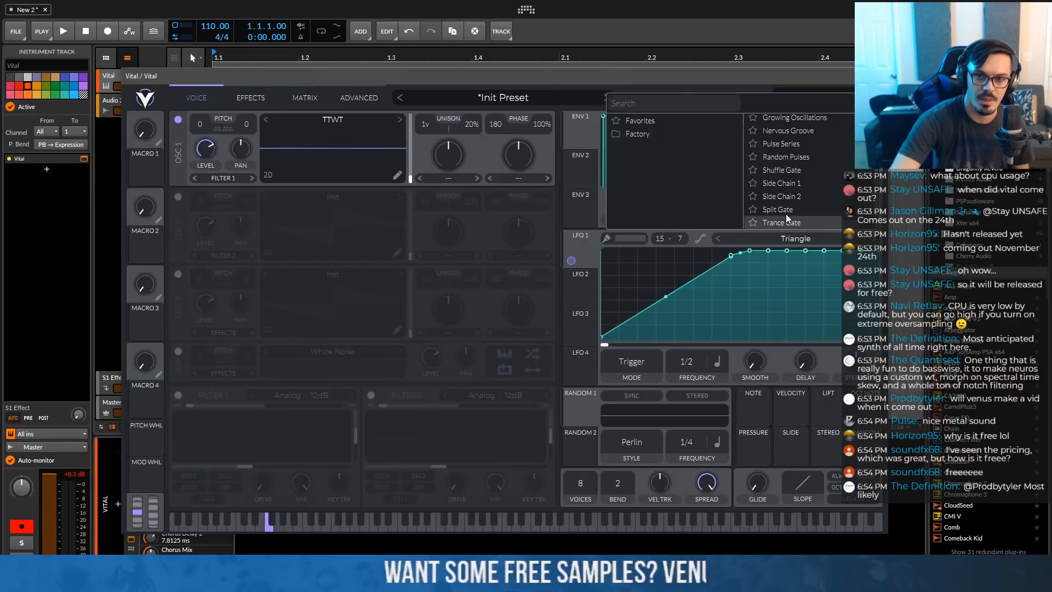
scroll(786, 165, "up", 3)
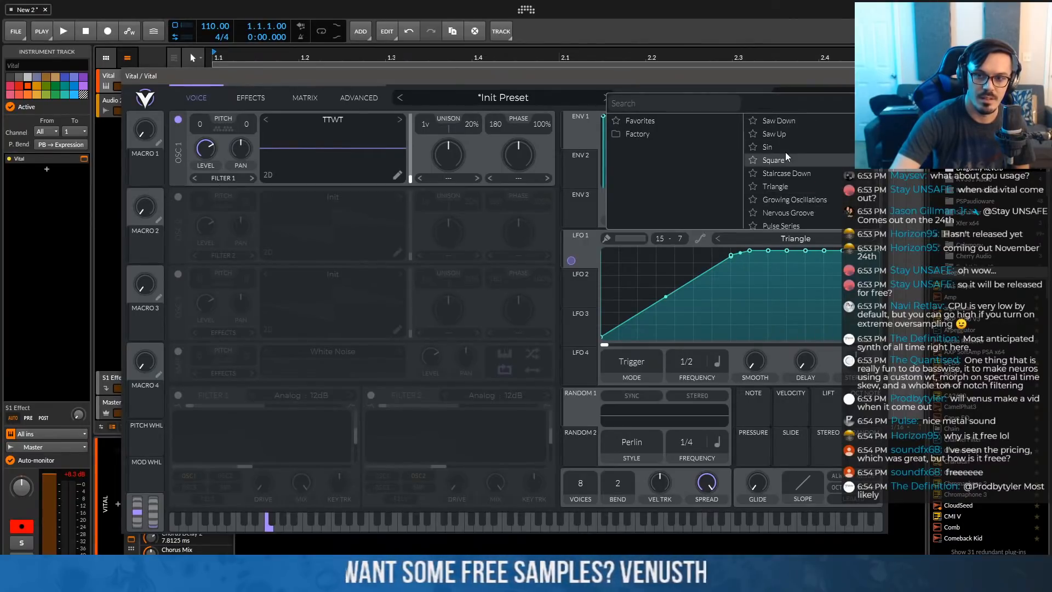
left_click(784, 122)
left_click(784, 134)
left_click(751, 251)
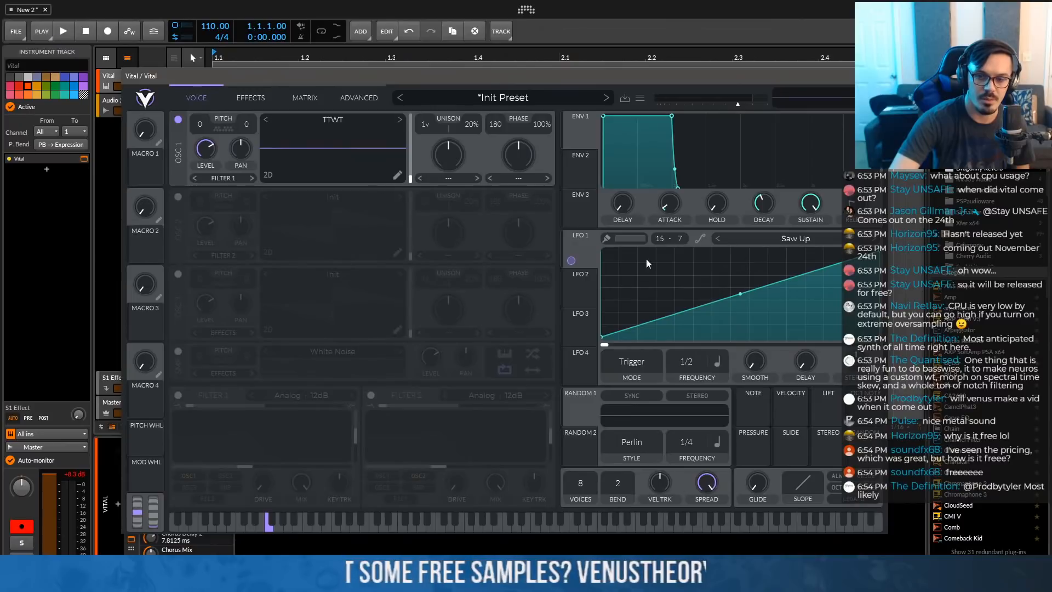
Switch LFO 1's frequency from tempo sync to seconds and set it to 1.693 secs
left_click(716, 361)
left_click(724, 383)
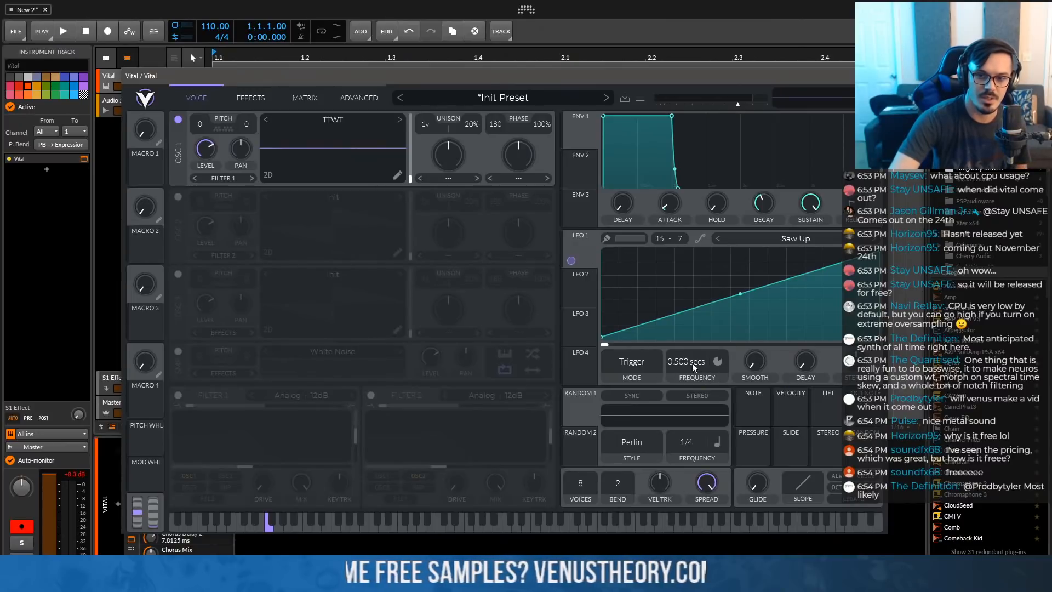
mouse_move(688, 371)
left_mouse_down()
mouse_move(689, 401)
mouse_move(692, 375)
left_mouse_up()
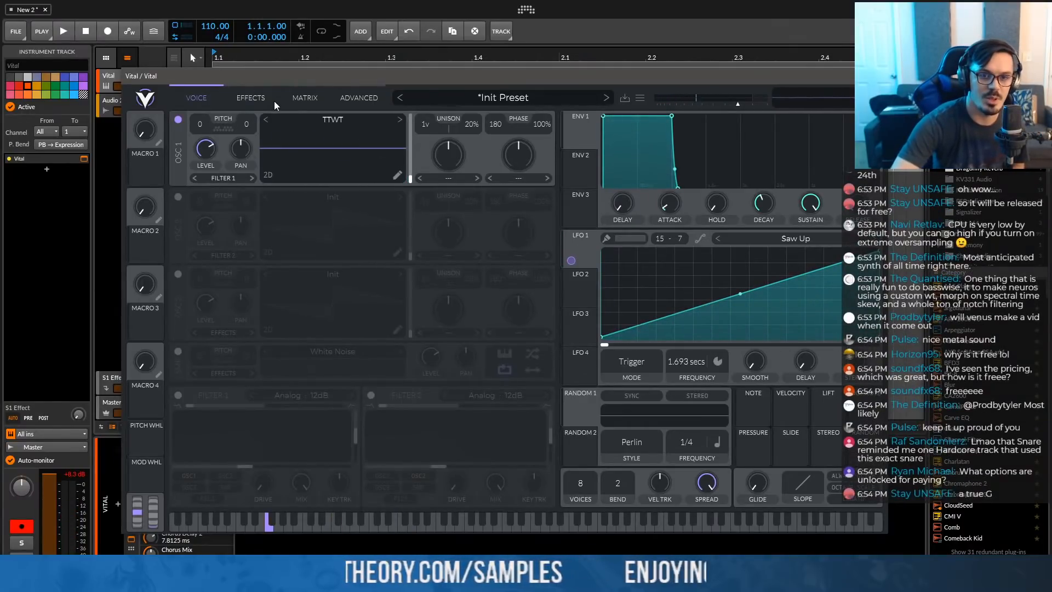
Enable the Compressor, Distortion and Reverb effects, and return to the oscillator view
left_click(252, 98)
left_click(188, 174)
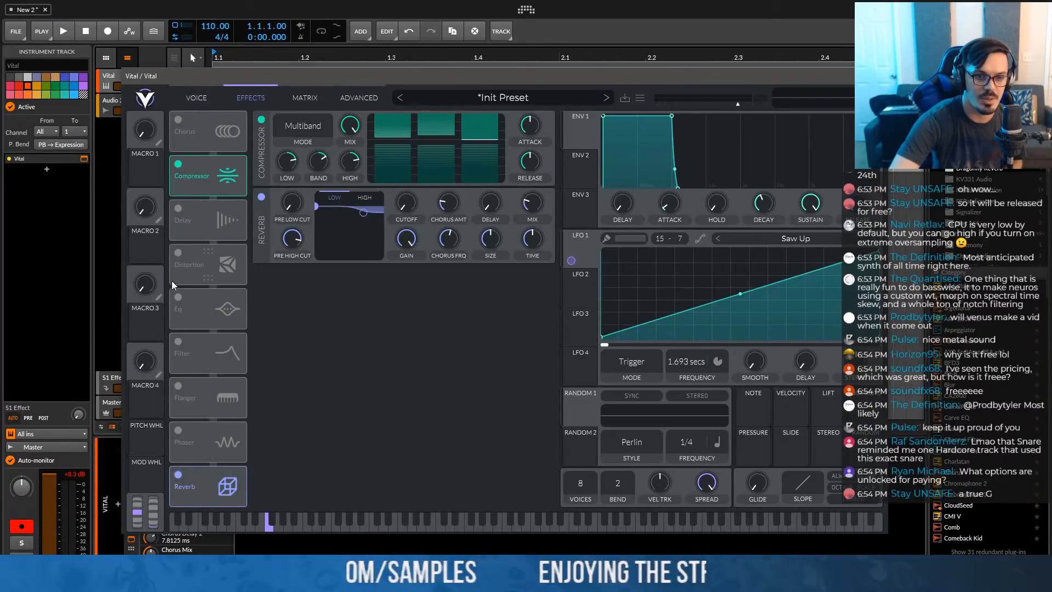
left_click(179, 254)
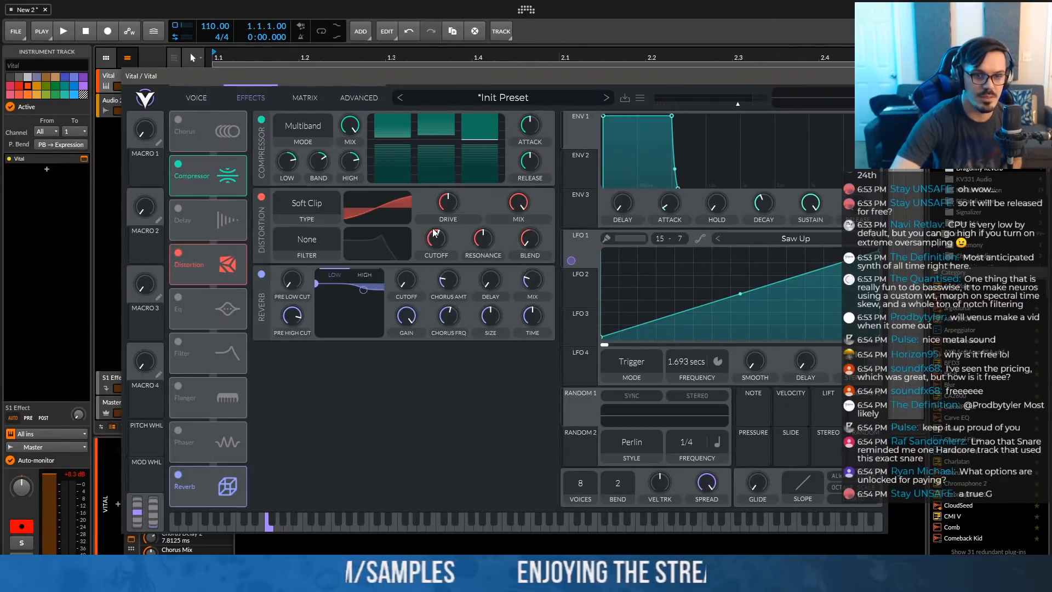
left_click(214, 91)
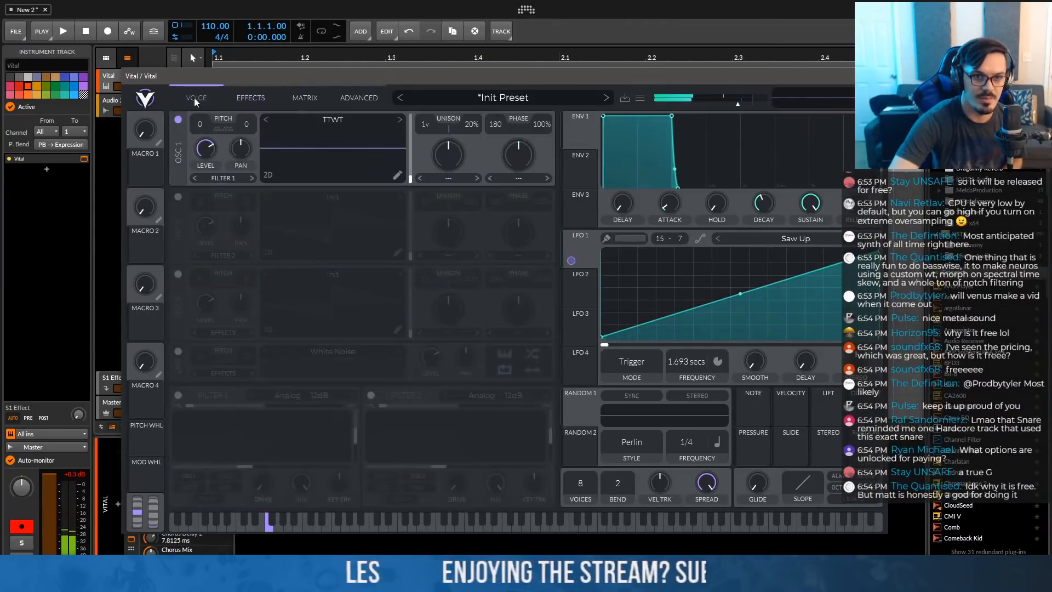
Generate oscillator 1's wavetable from "i like a do the cha cha like a sissy girl" in English (UK) and set LFO 1 to 4.594 secs
right_click(382, 142)
left_click(403, 201)
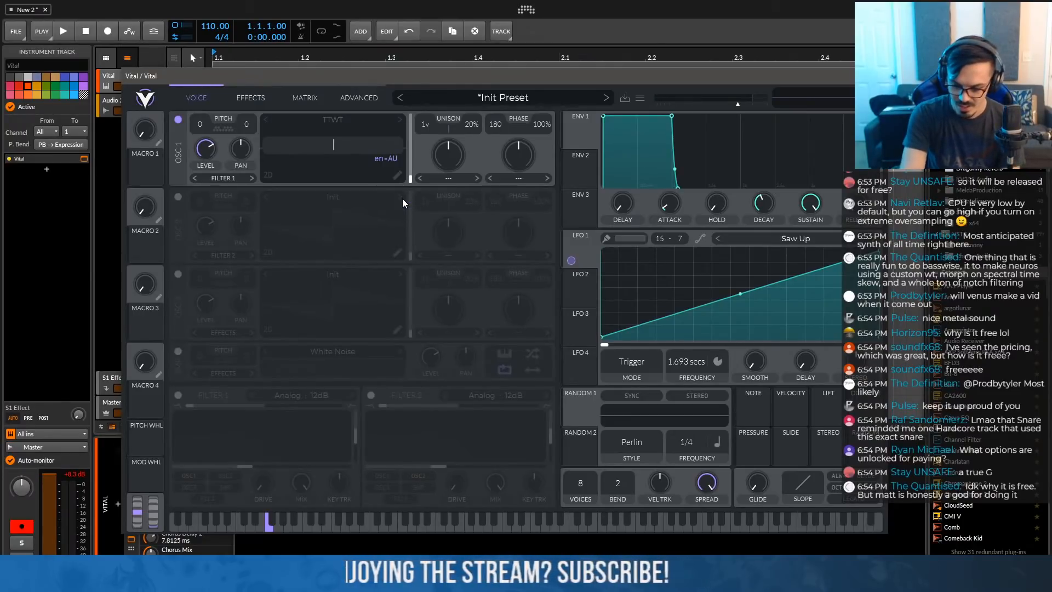
type("i lik")
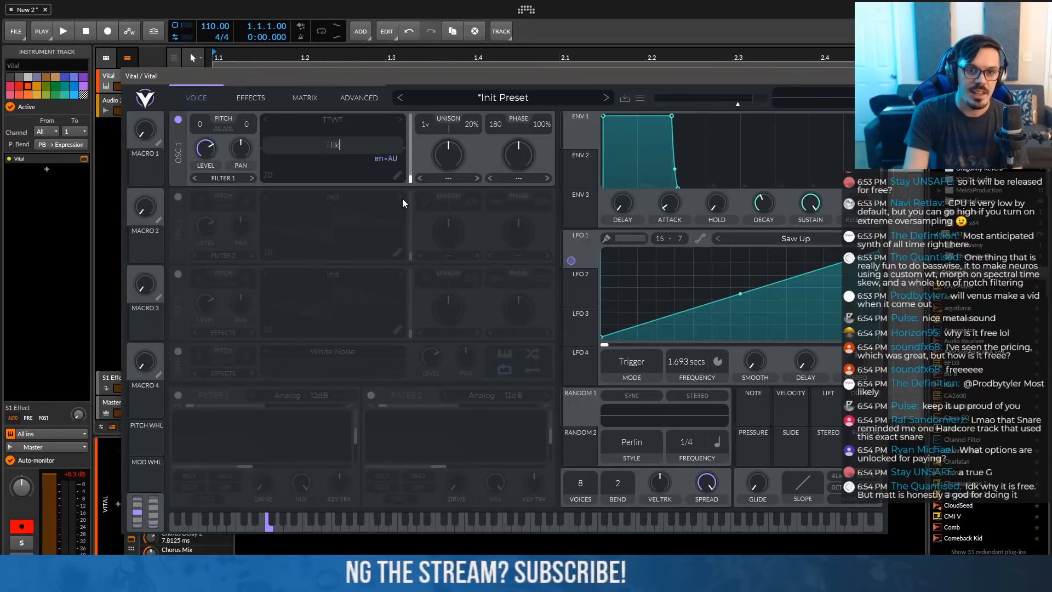
type("e a")
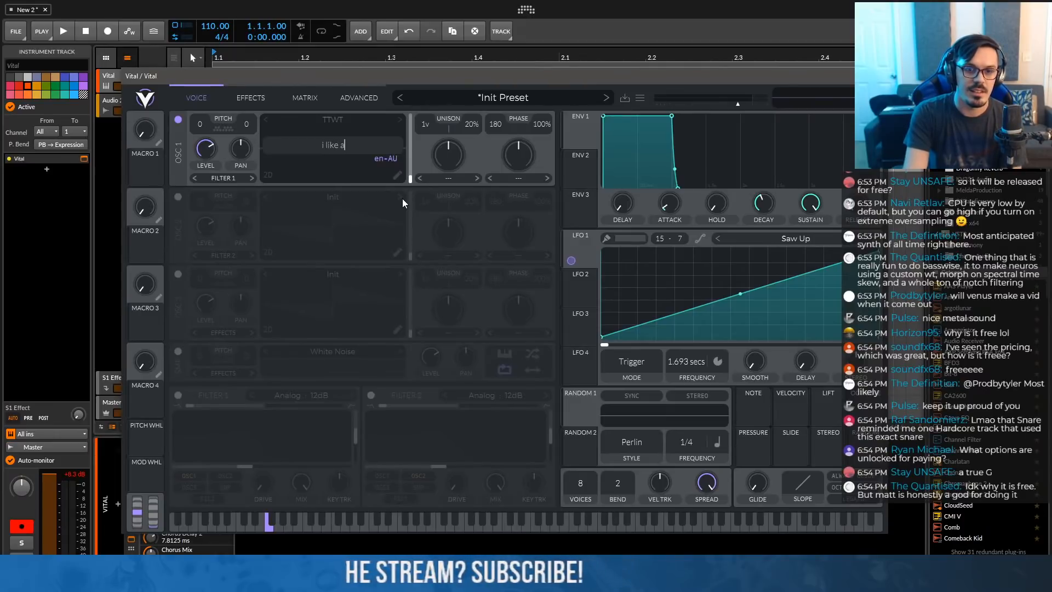
type(" do d")
key("BackSpace")
type("t")
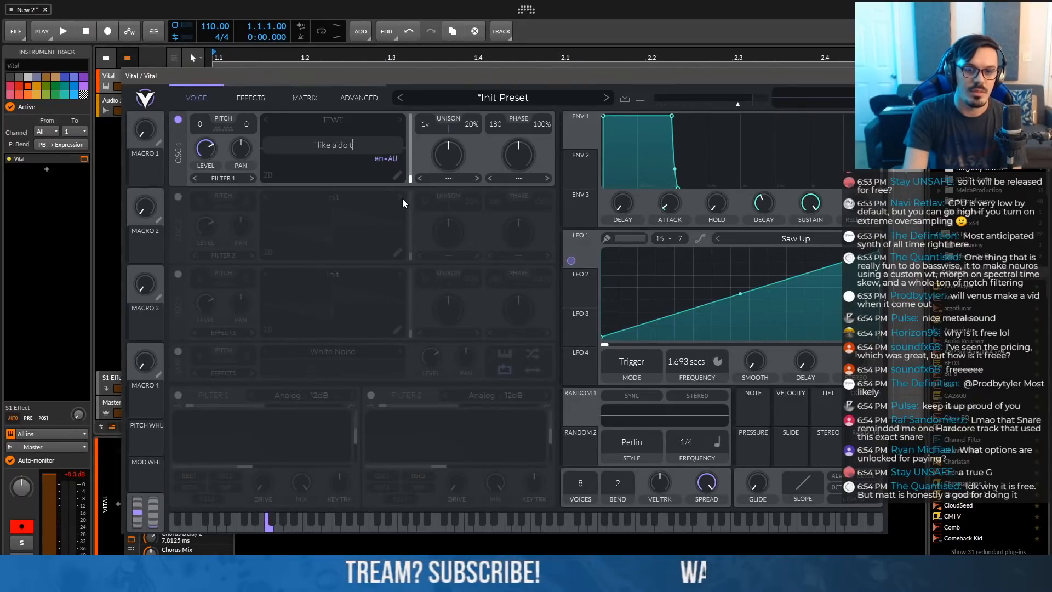
type("he cha cha like")
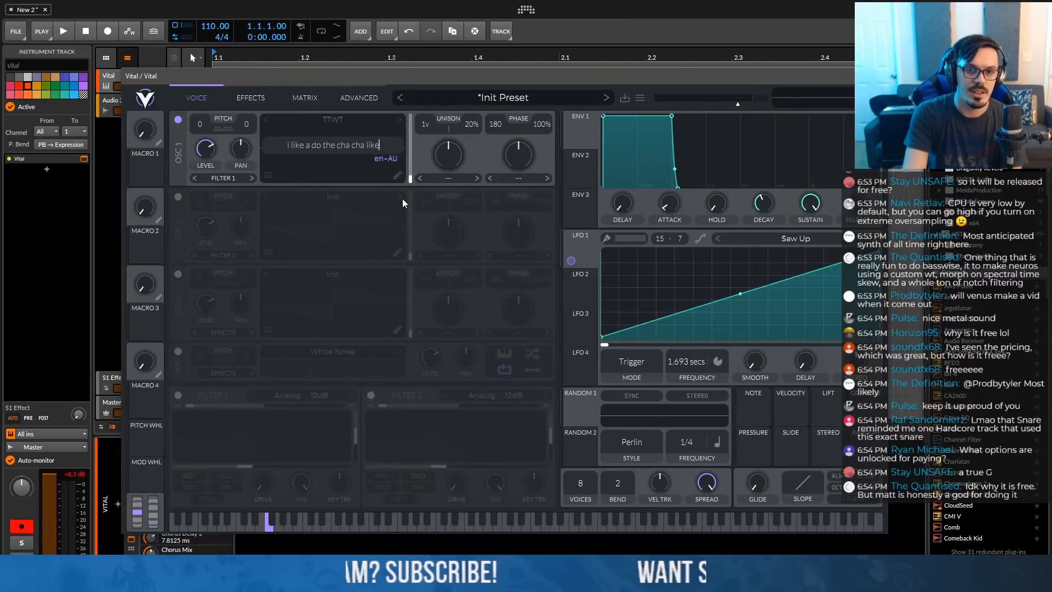
type(" a sissy girl")
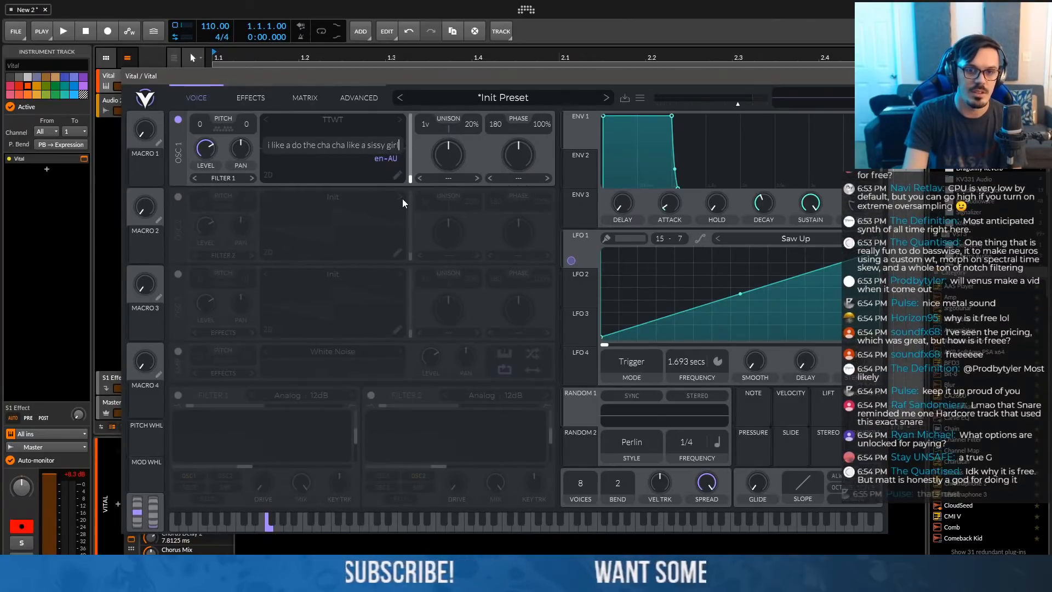
left_click(392, 162)
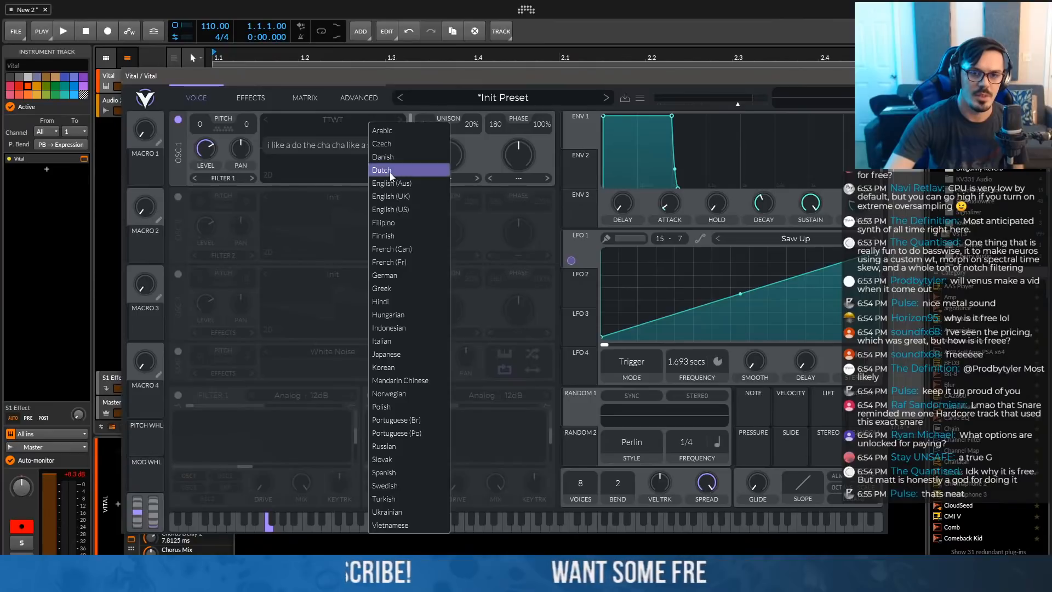
left_click(403, 196)
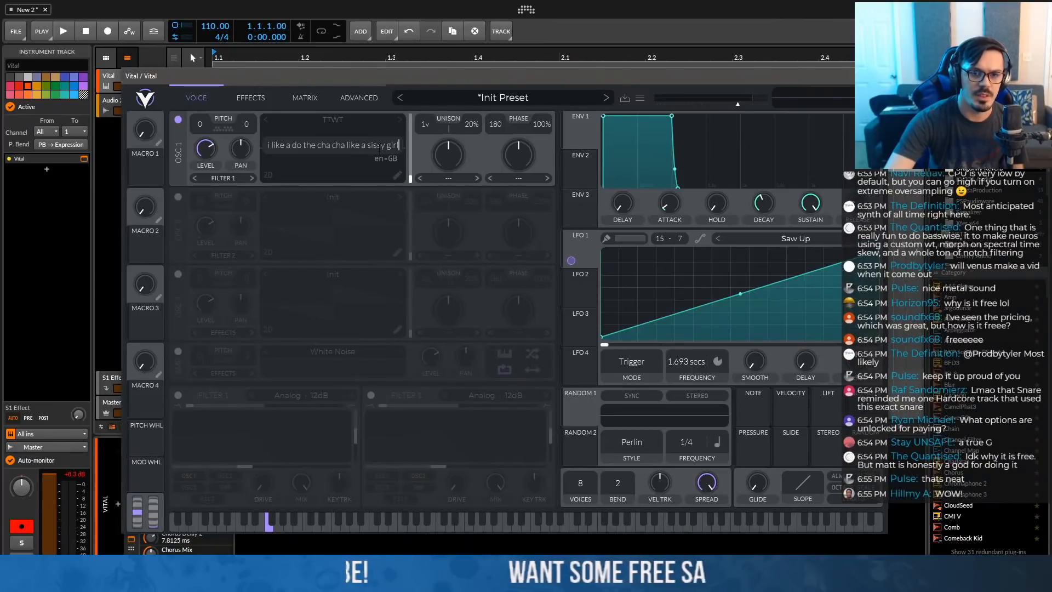
key("Return")
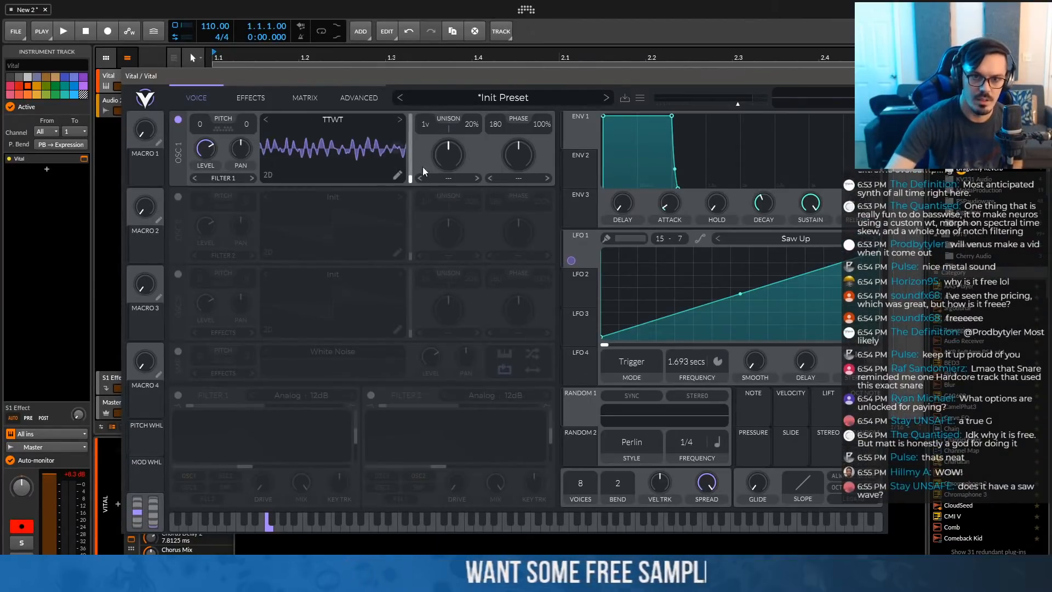
left_click_drag(685, 362, 685, 374)
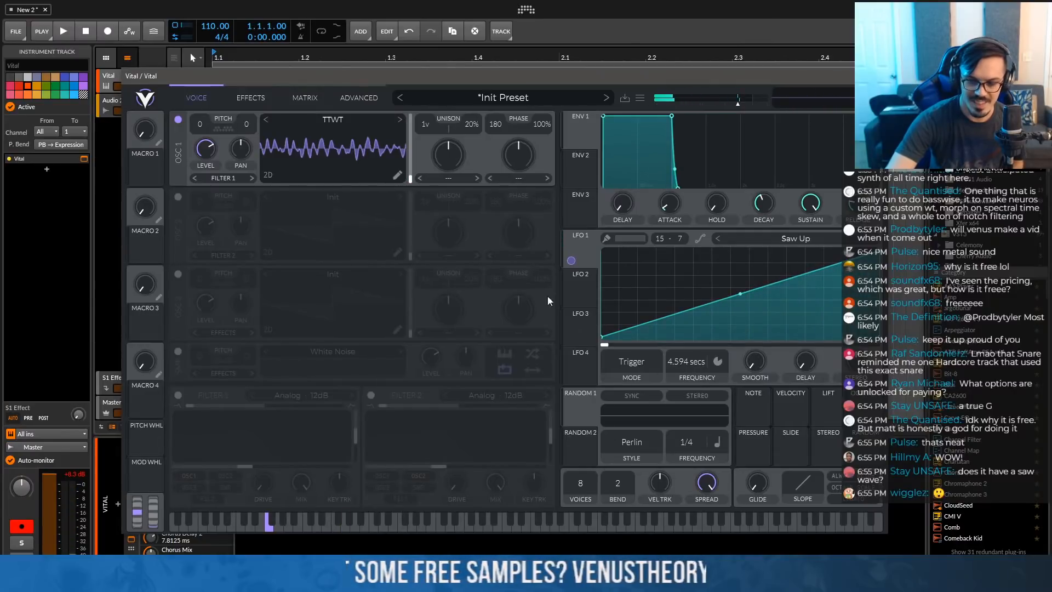
Generate oscillator 1's wavetable from the text "in russia the bear fights you" with the Russian voice
right_click(380, 156)
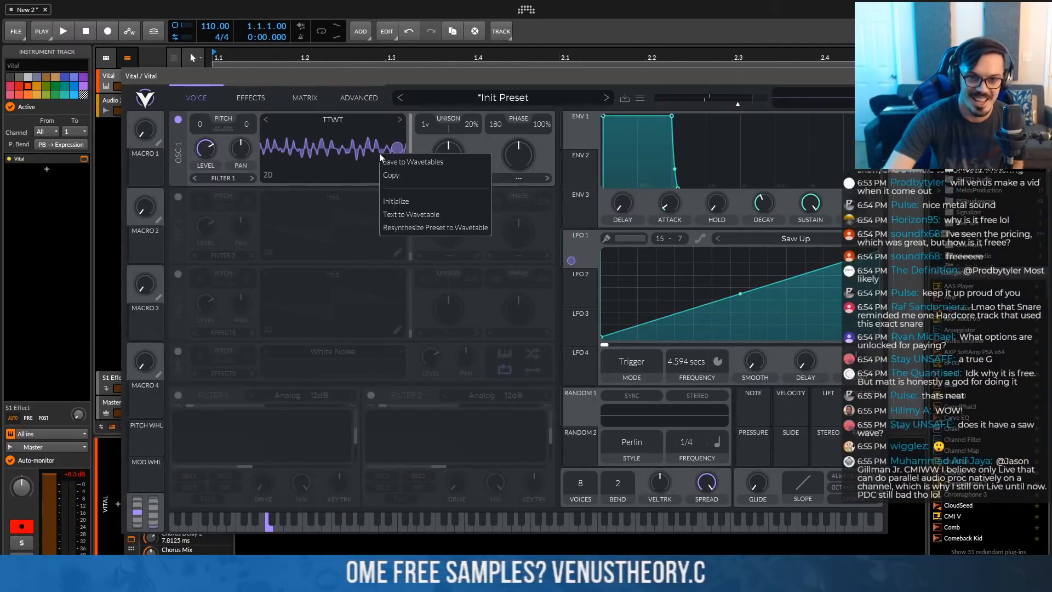
left_click(394, 214)
left_click(391, 163)
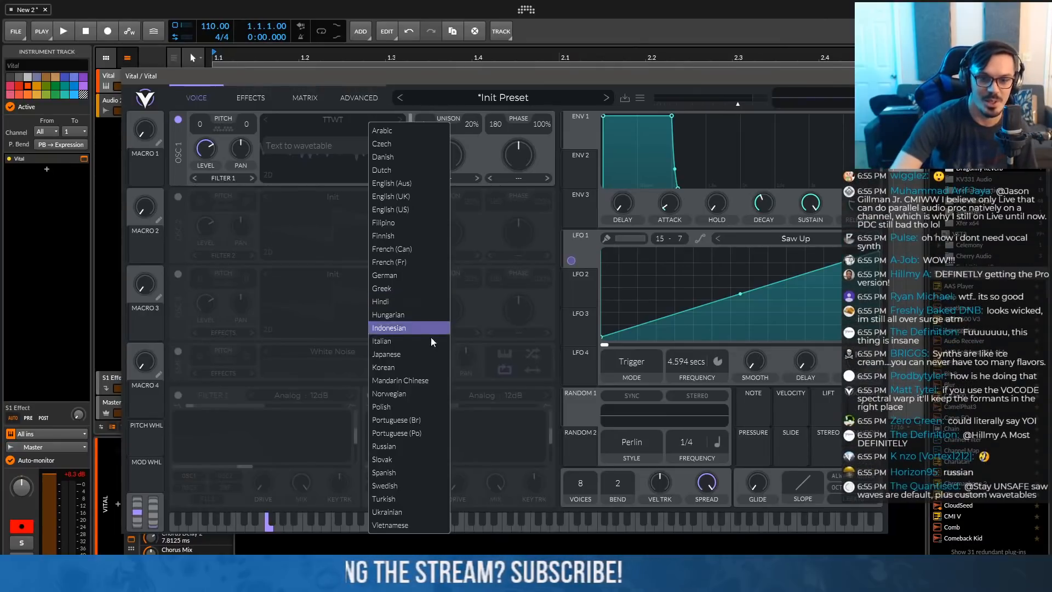
left_click(406, 446)
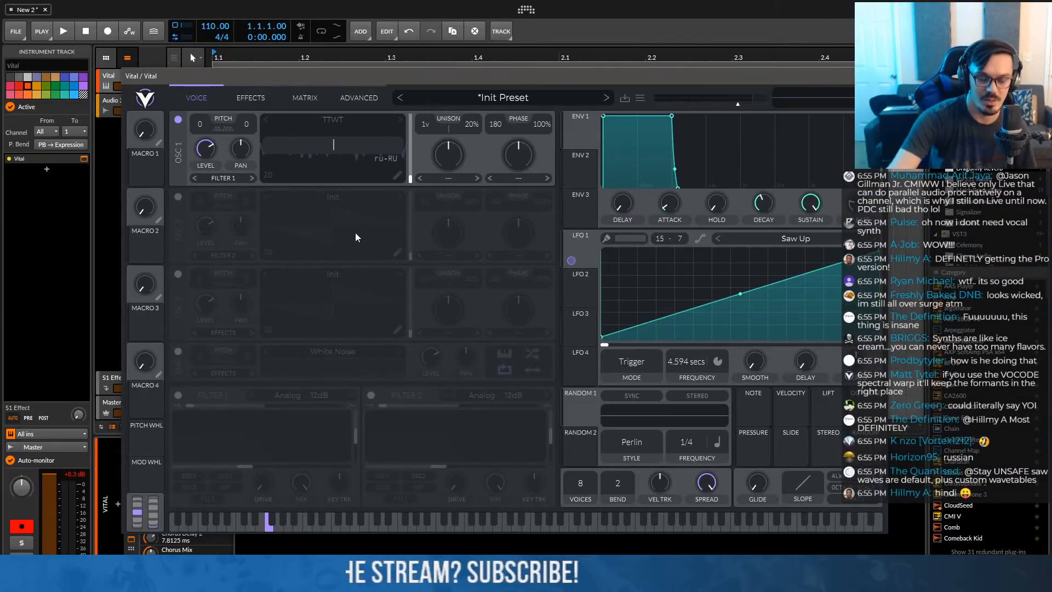
type("in russia")
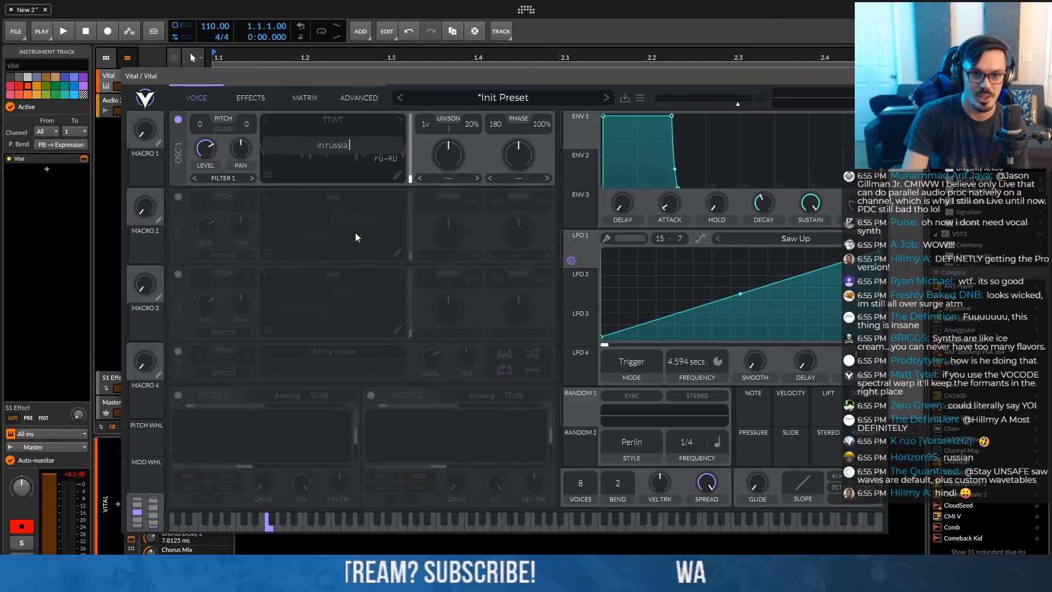
type(" the bear fights yo")
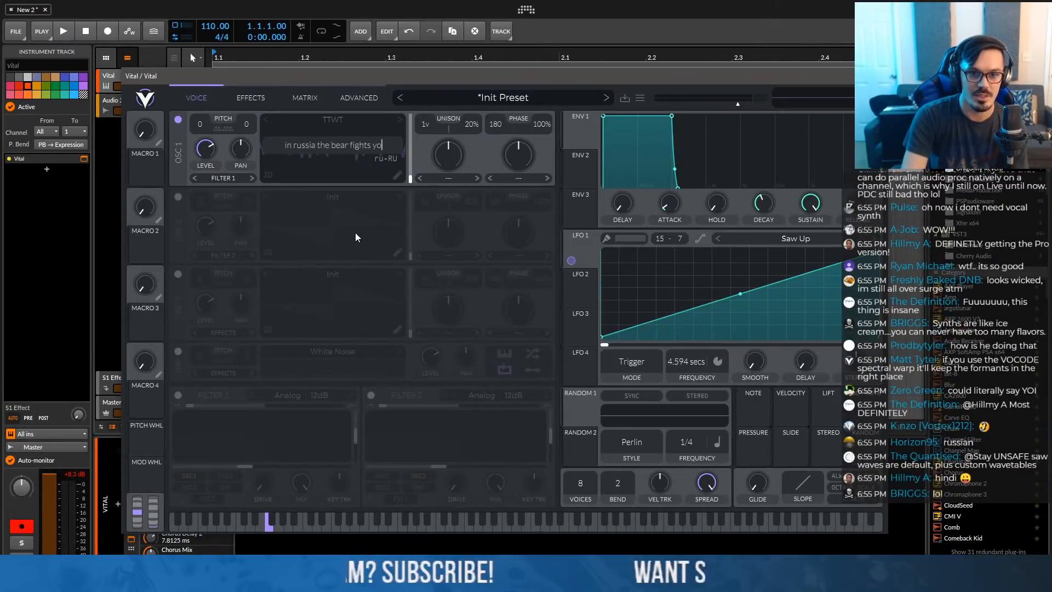
type("u")
key("Return")
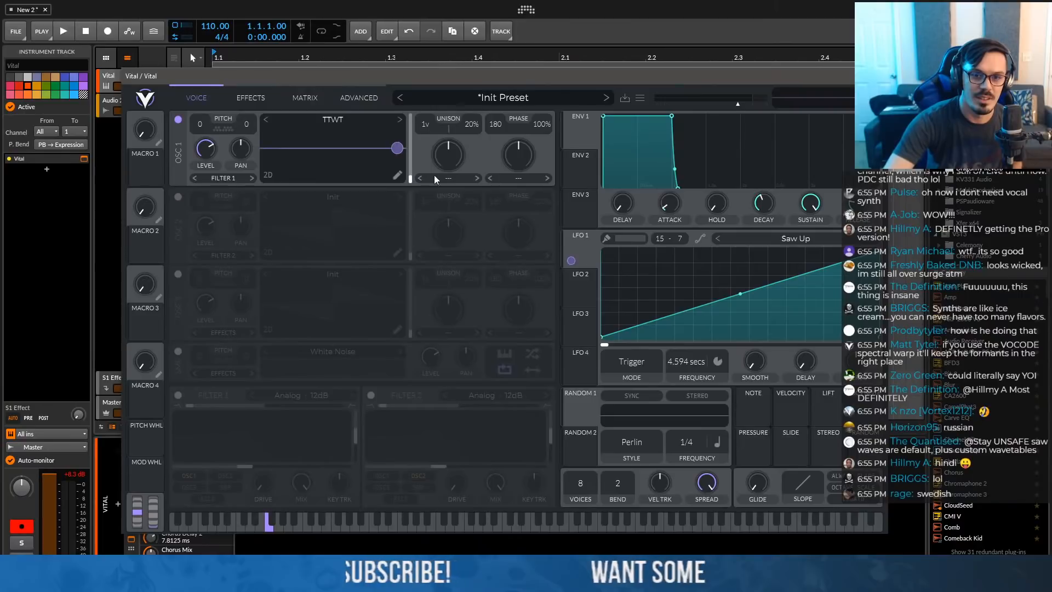
Apply the Vocode spectral warp to oscillator 1 and set LFO 1's frequency to about 2 secs
left_click(435, 179)
left_click(444, 218)
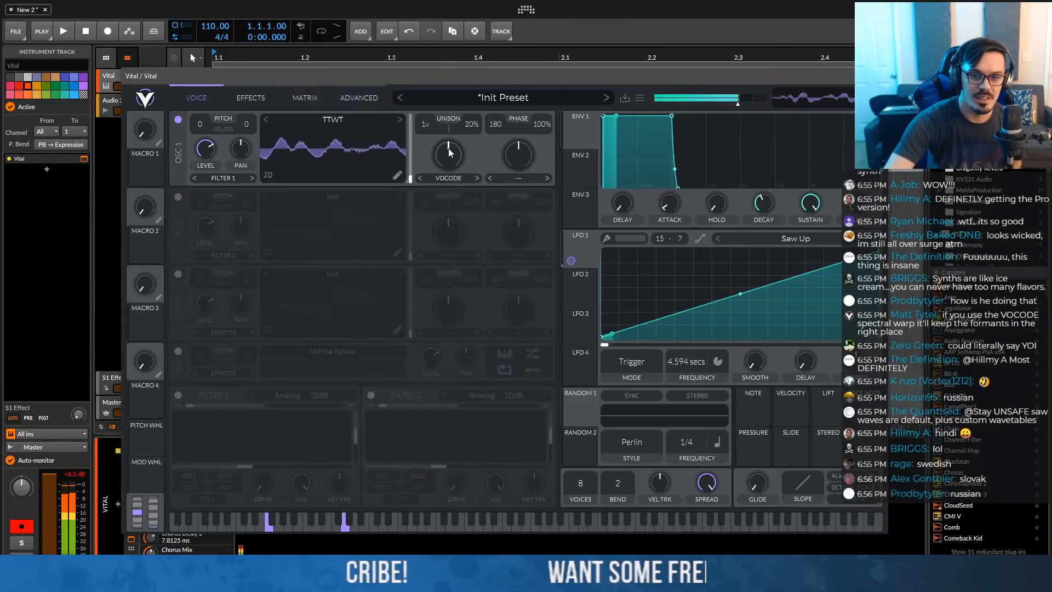
double_click(680, 359)
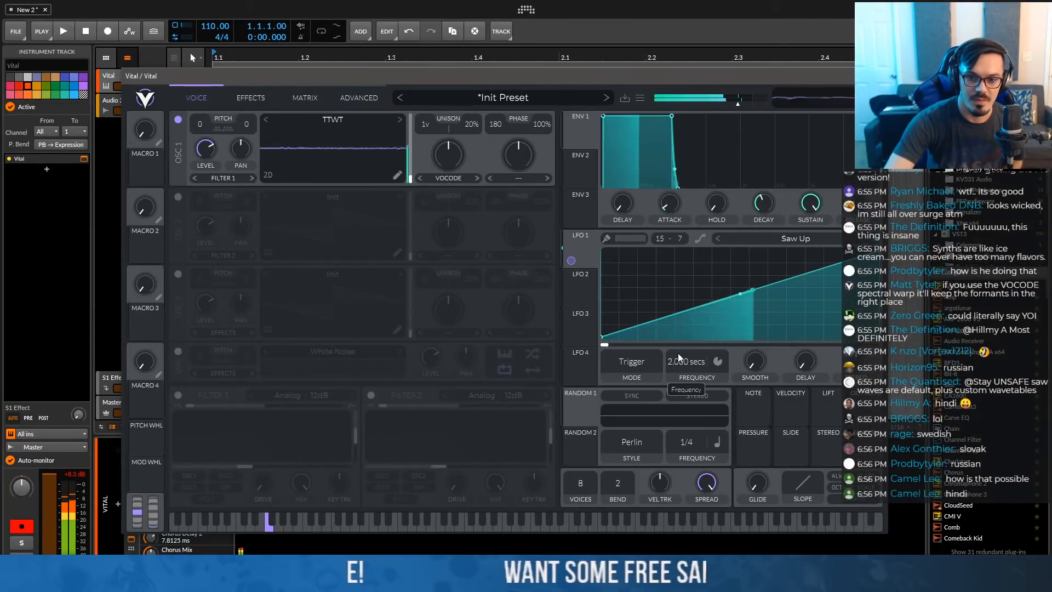
Set LFO 1's frequency to 1.515 secs and turn off the Compressor effect, returning to the oscillator view
scroll(679, 357, "up", 1)
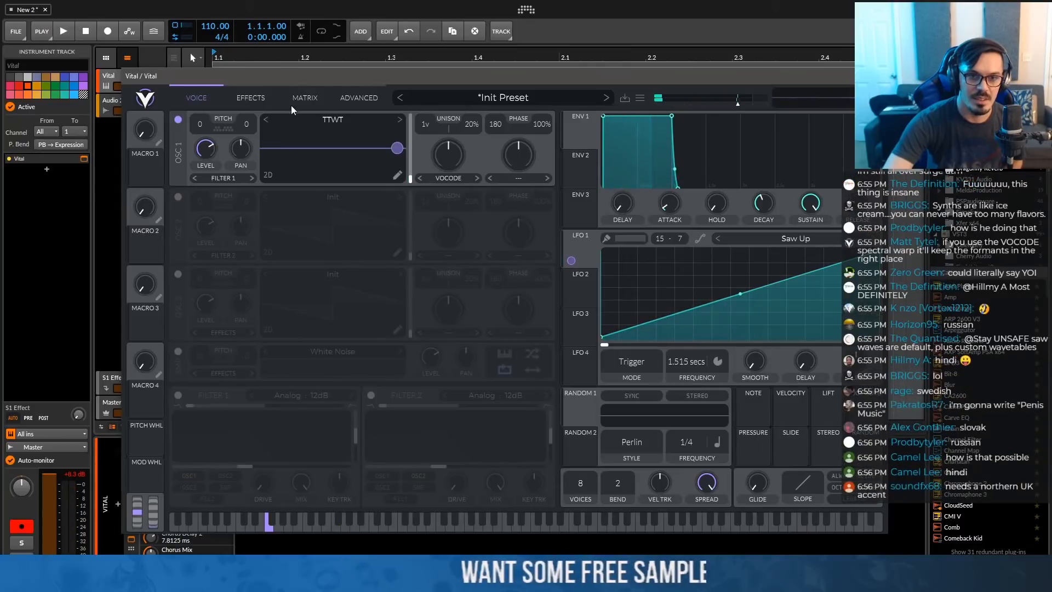
left_click(257, 99)
left_click(178, 163)
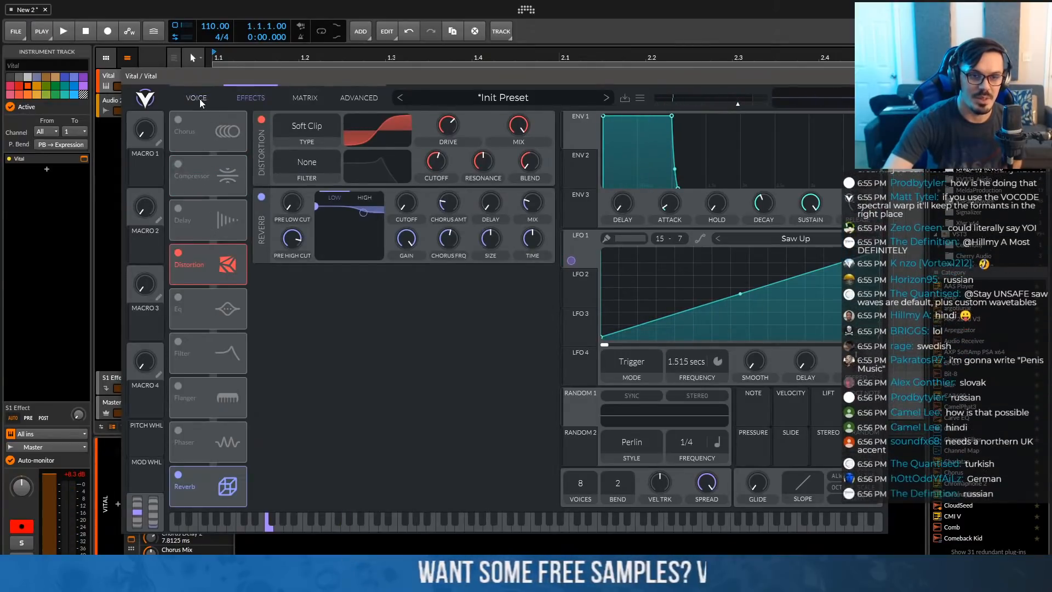
left_click(198, 100)
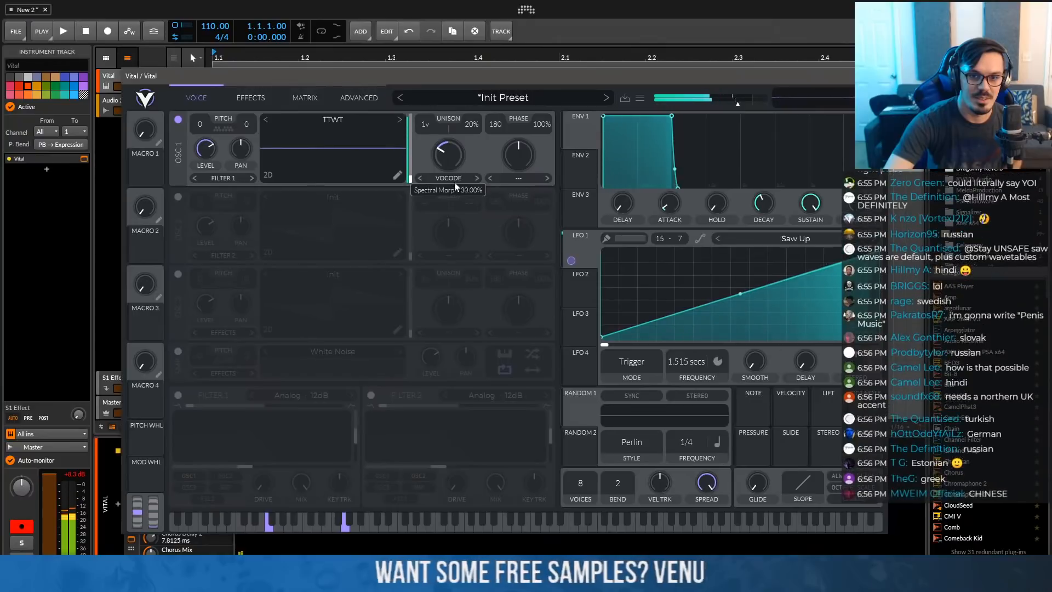
Sweep oscillator 1's Vocode spectral morph between 30% and 67%, and turn the Compressor effect back on
left_click_drag(455, 187, 458, 153)
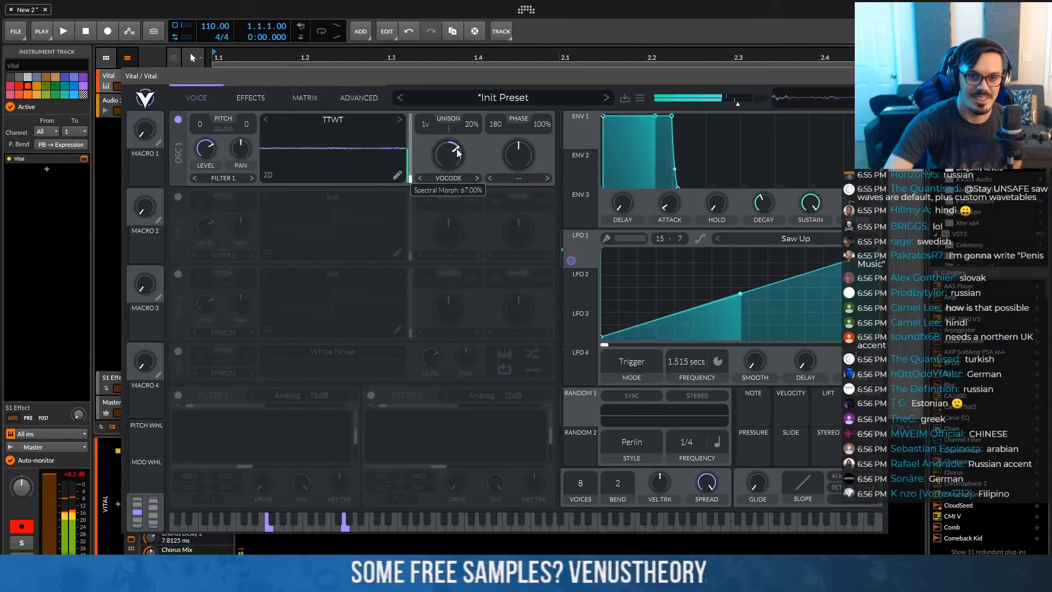
left_click(307, 98)
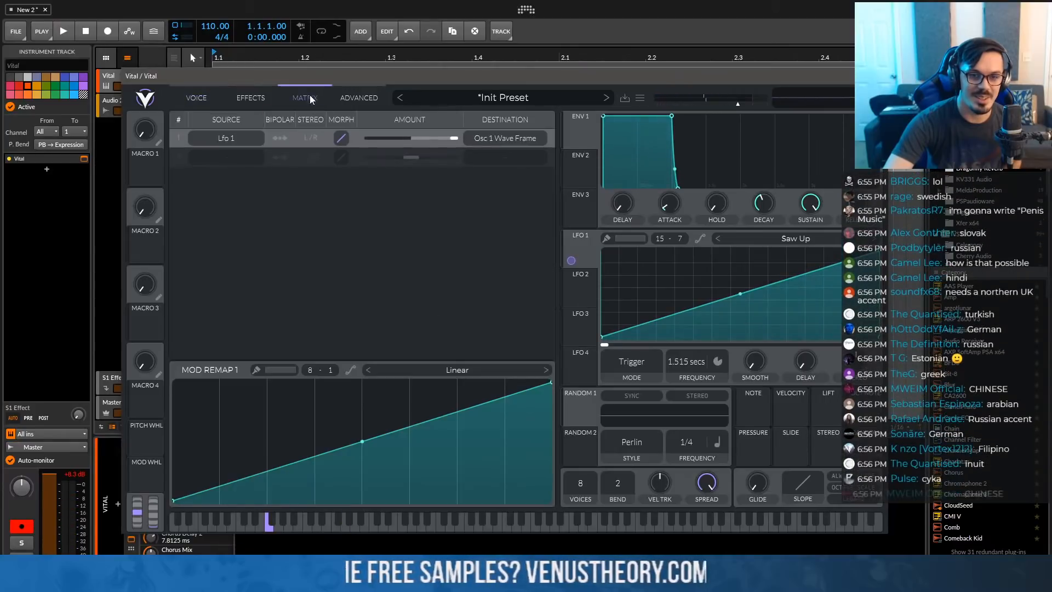
left_click(250, 97)
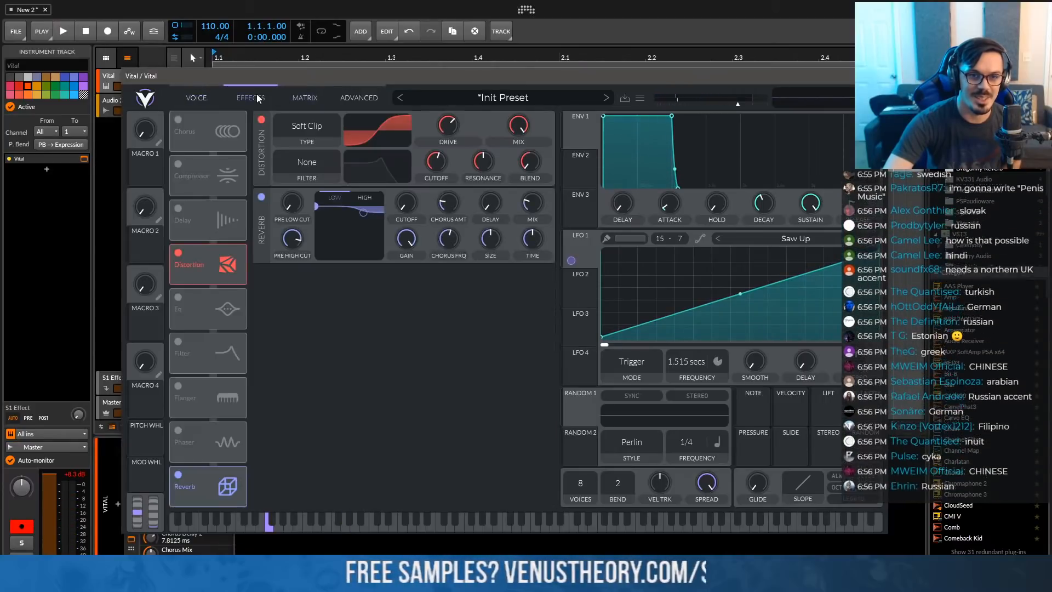
left_click(207, 180)
left_click(208, 101)
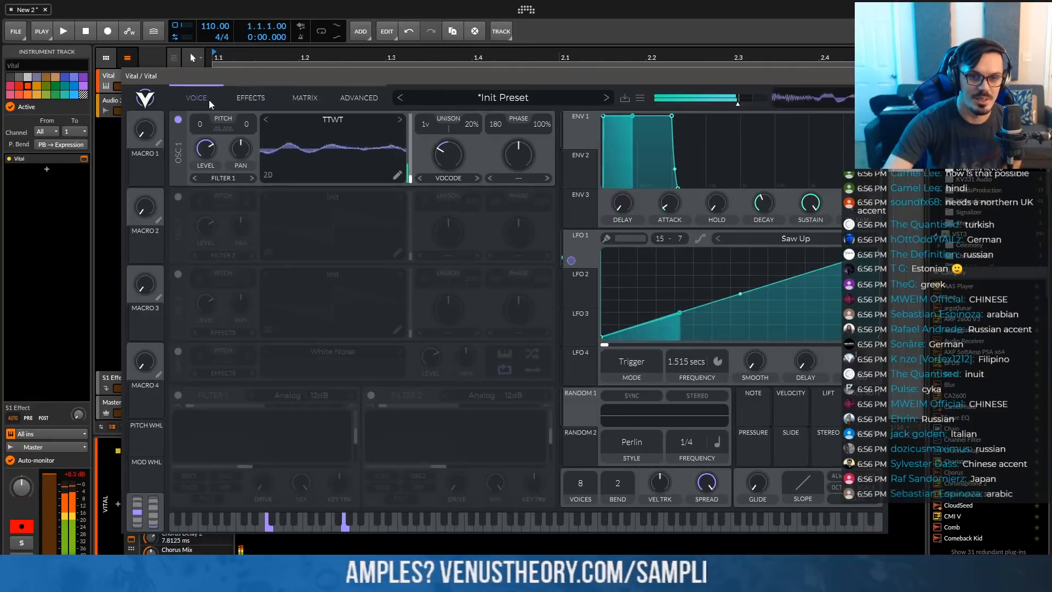
Generate oscillator 1's wavetable from the text "i wanna fight a tiger" with the Russian voice
right_click(346, 158)
left_click(360, 212)
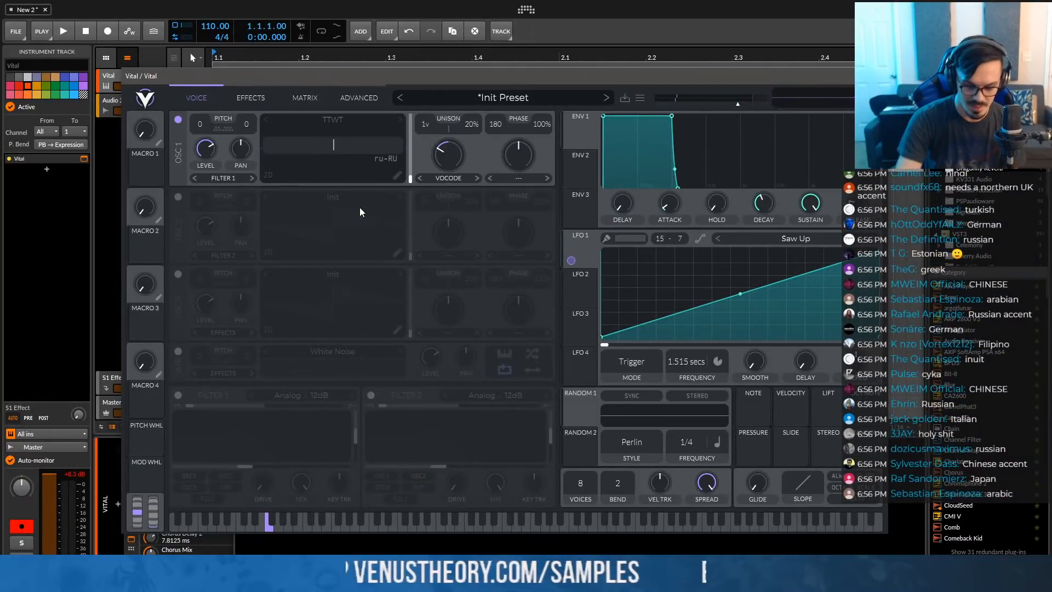
type("i wanna fight")
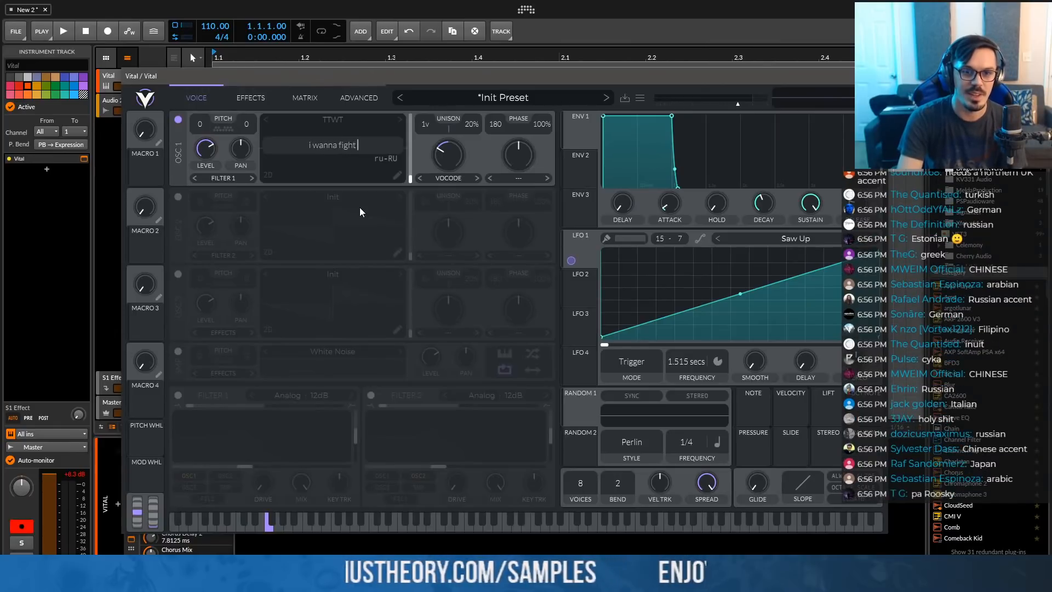
type(" a tiger")
key("Return")
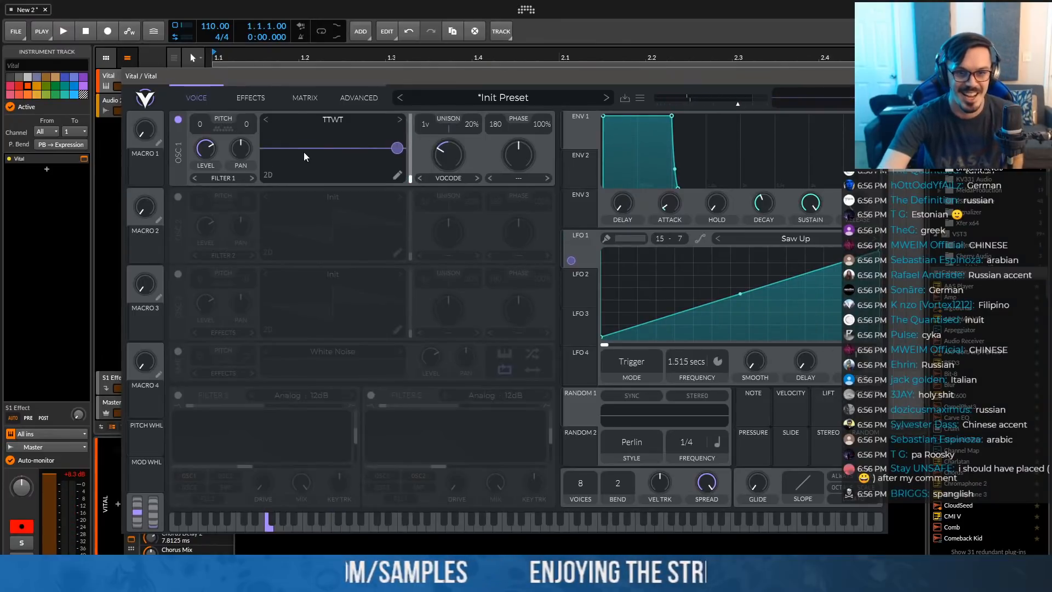
Initialize the preset, then enable Filter 1 and modulate its cutoff with LFO 1
right_click(470, 104)
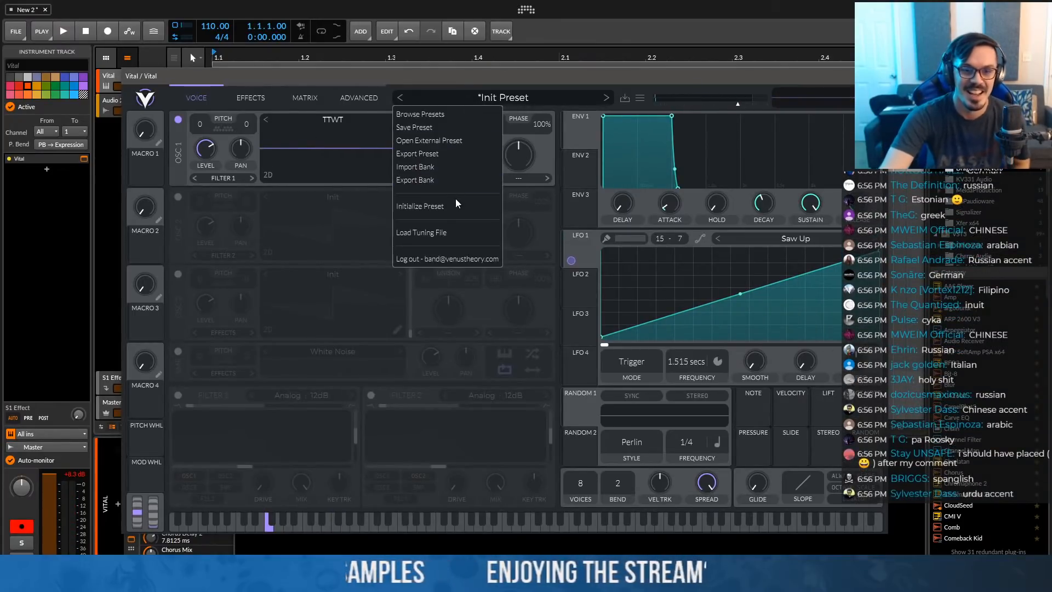
left_click(456, 206)
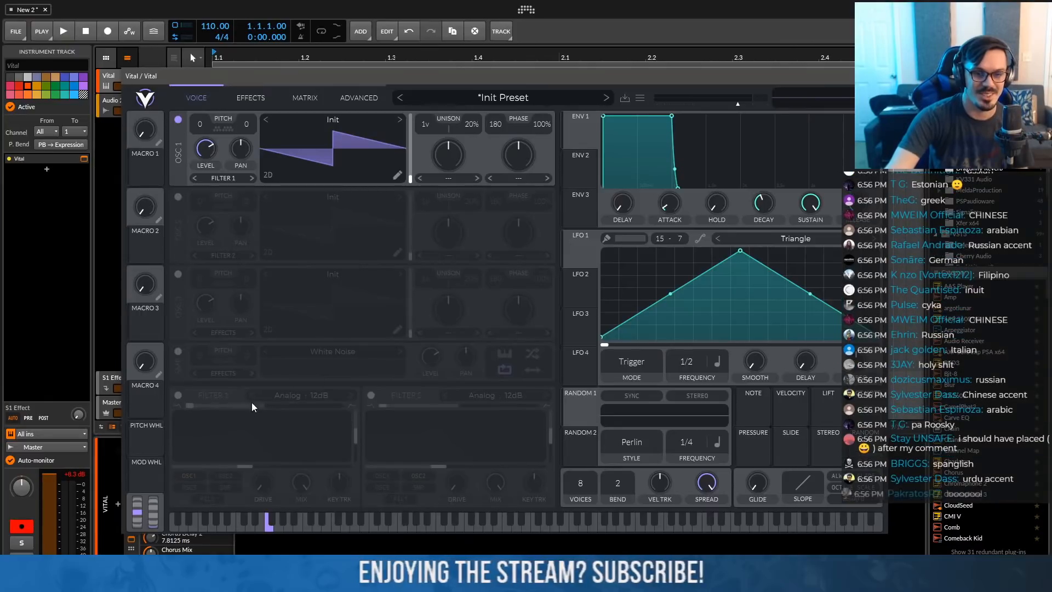
left_click(178, 395)
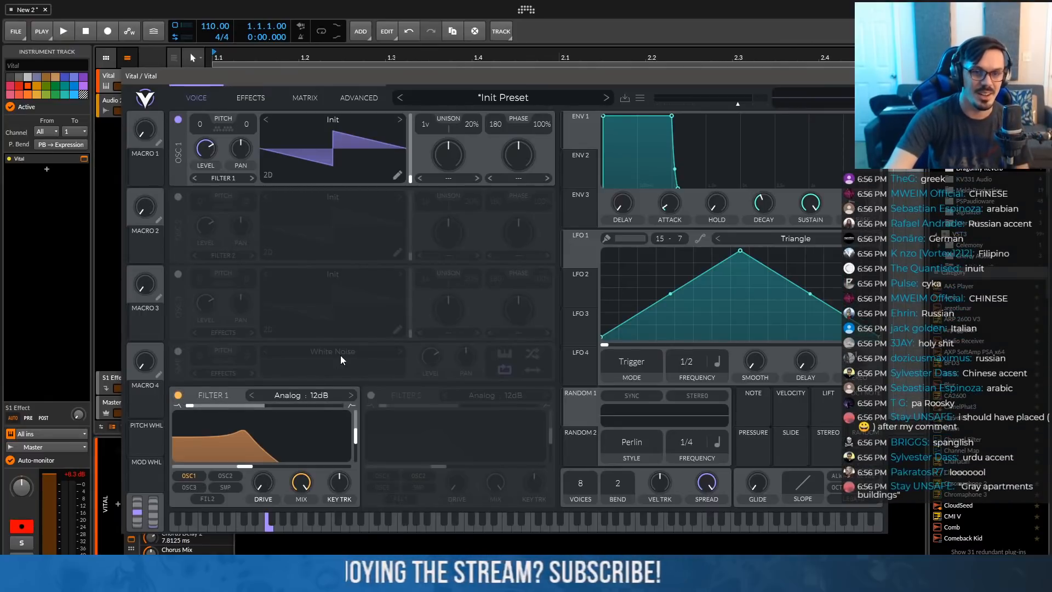
left_click_drag(573, 255, 245, 467)
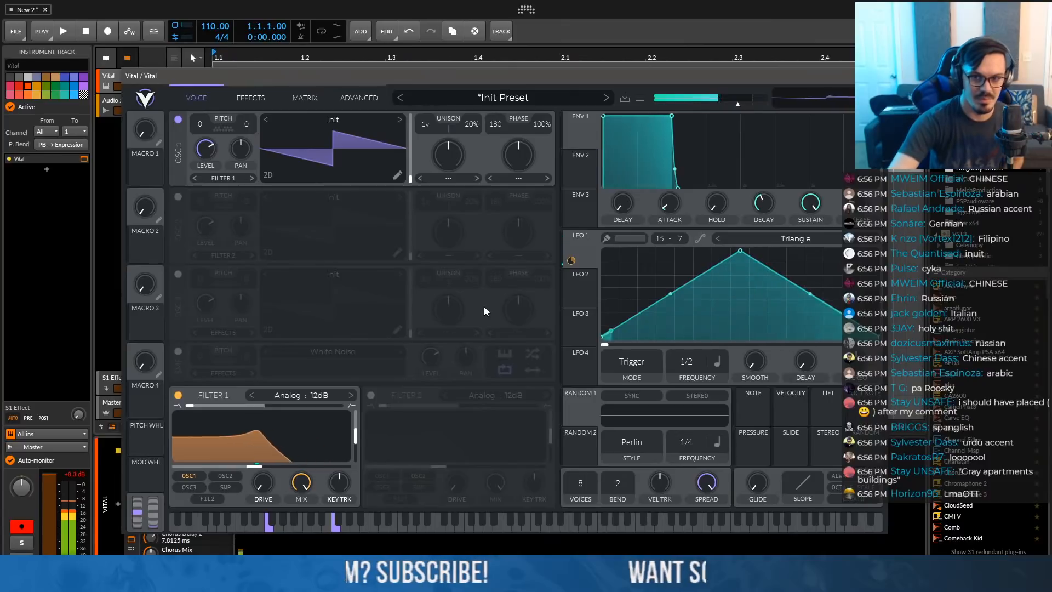
Move the Vital window away from the track headers and raise the synth's master output volume
left_click_drag(323, 79, 372, 69)
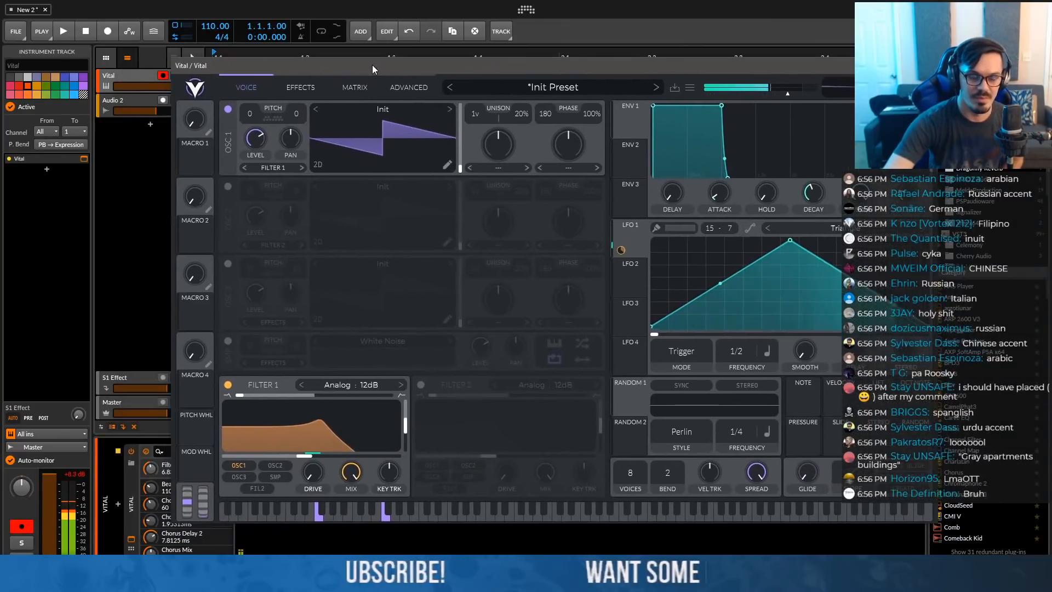
left_click(157, 88)
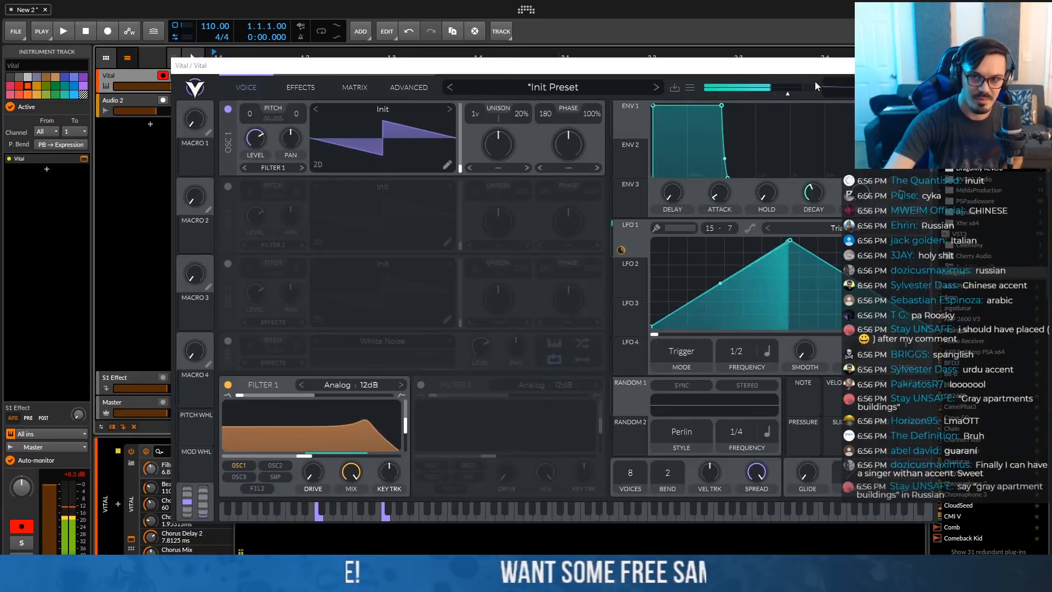
left_click_drag(786, 94, 824, 96)
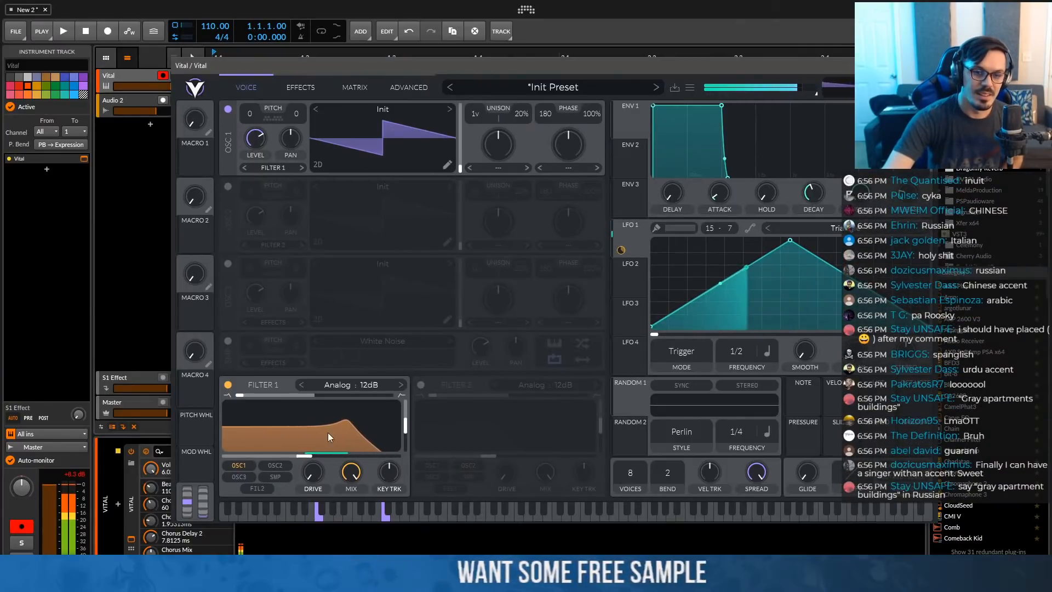
Make LFO 1's modulation of the Filter 1 cutoff bipolar and stereo
right_click(311, 442)
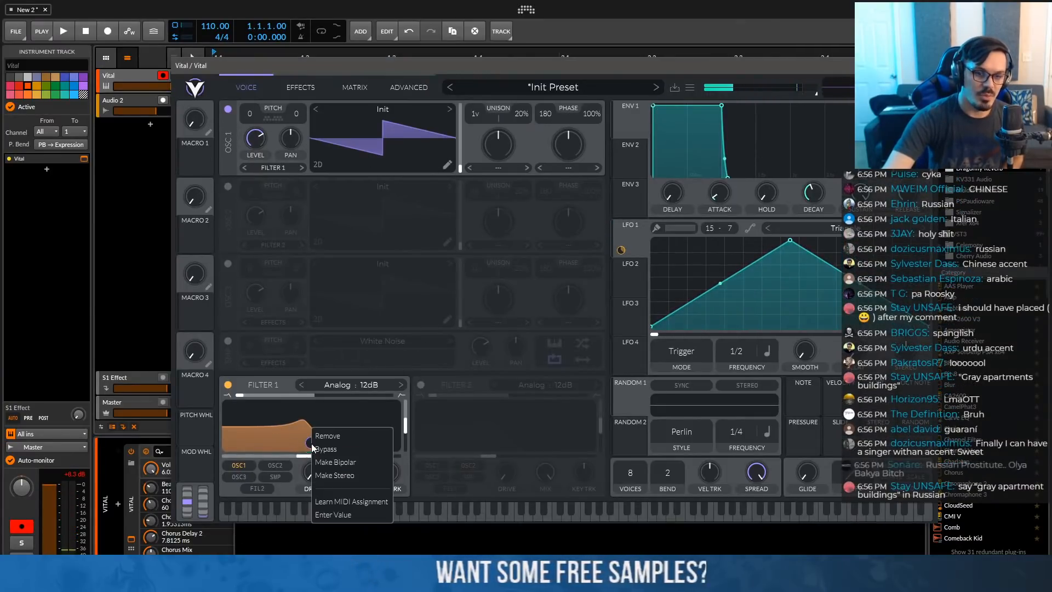
left_click(343, 462)
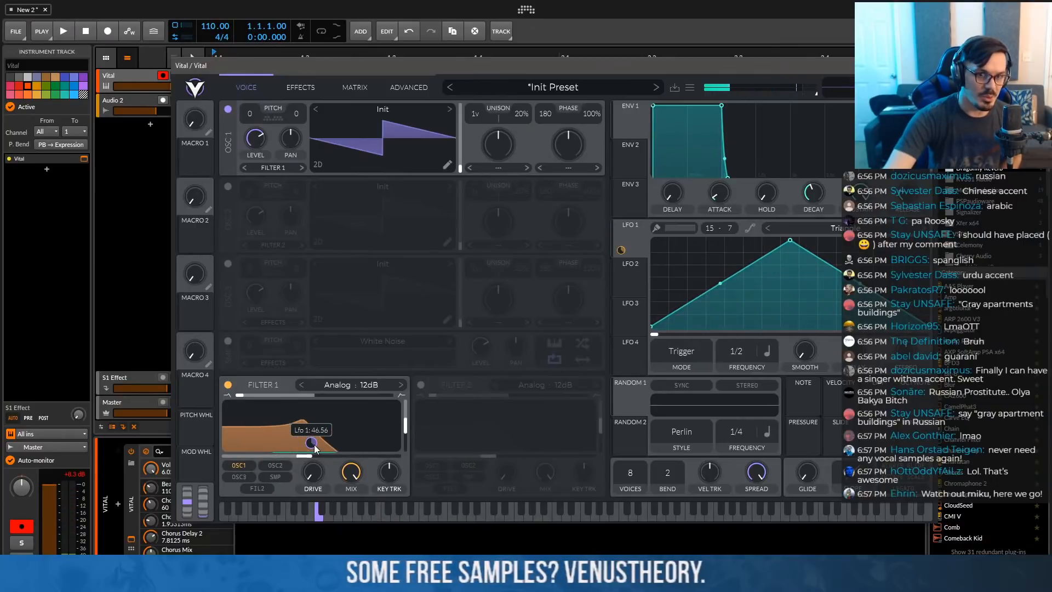
right_click(313, 445)
left_click(332, 481)
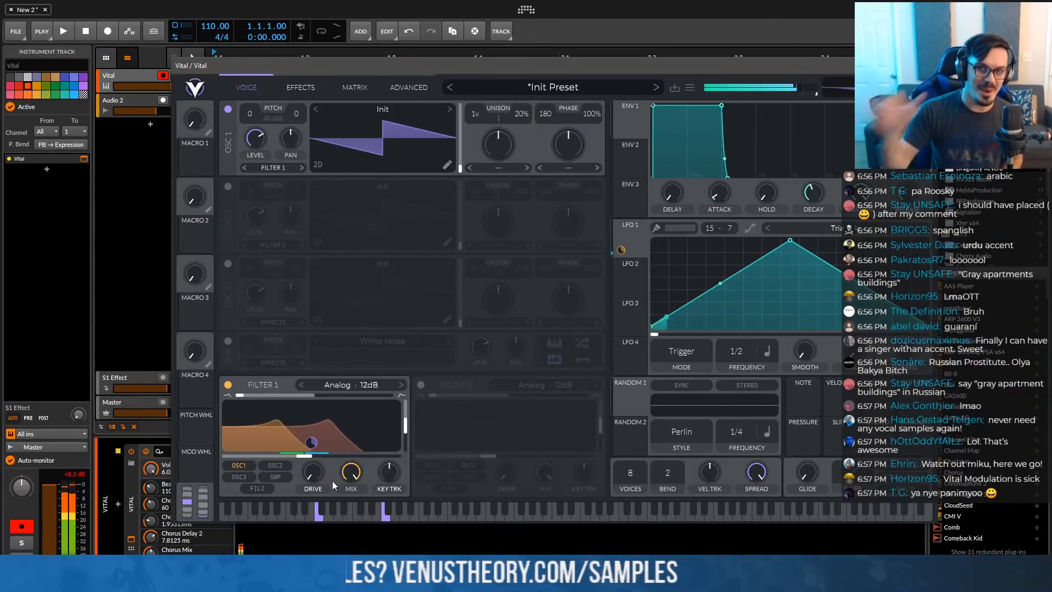
Change Filter 1 to the Comb Low High Flange+ type and set LFO 1's cutoff modulation amount to 20.96
left_click(345, 386)
left_click(457, 466)
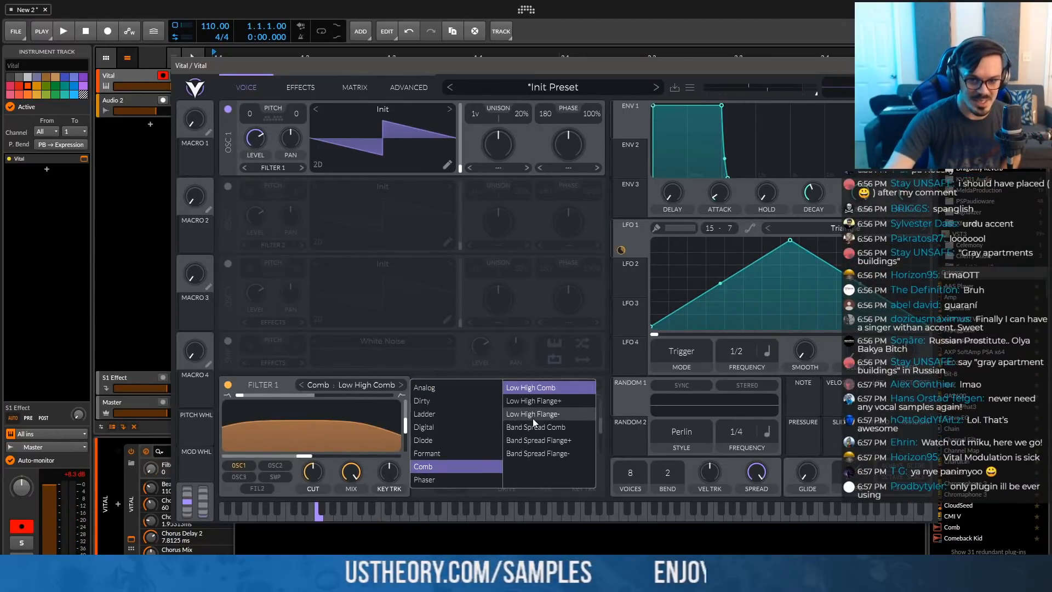
left_click(536, 403)
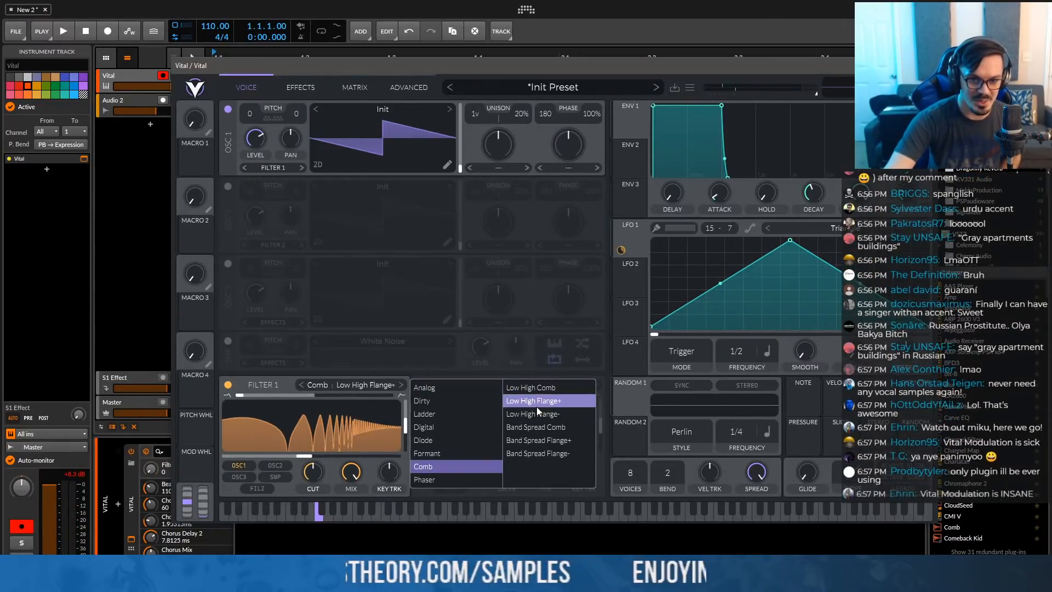
left_click(380, 392)
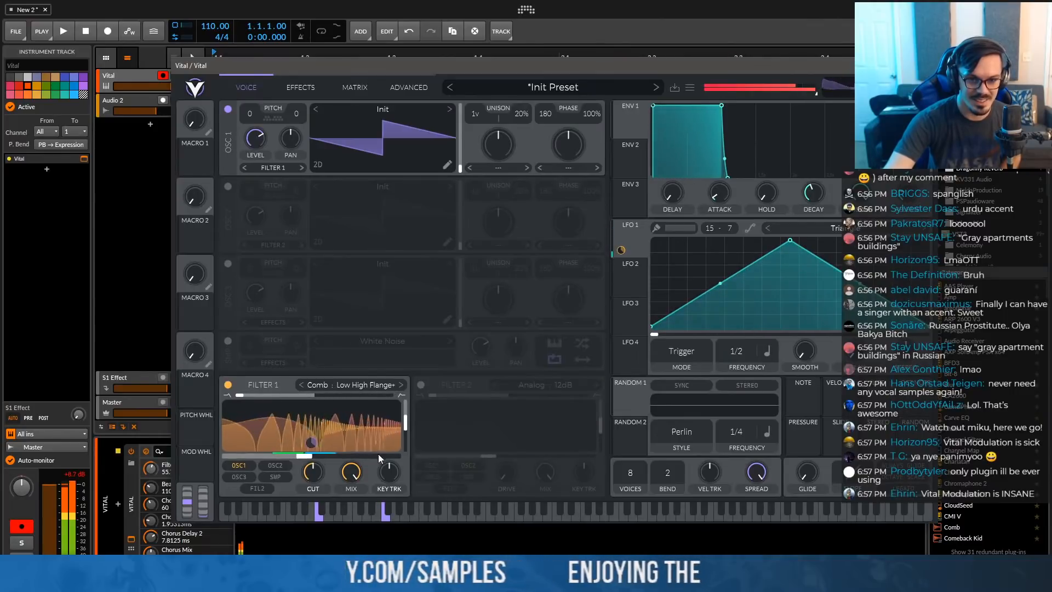
mouse_move(310, 442)
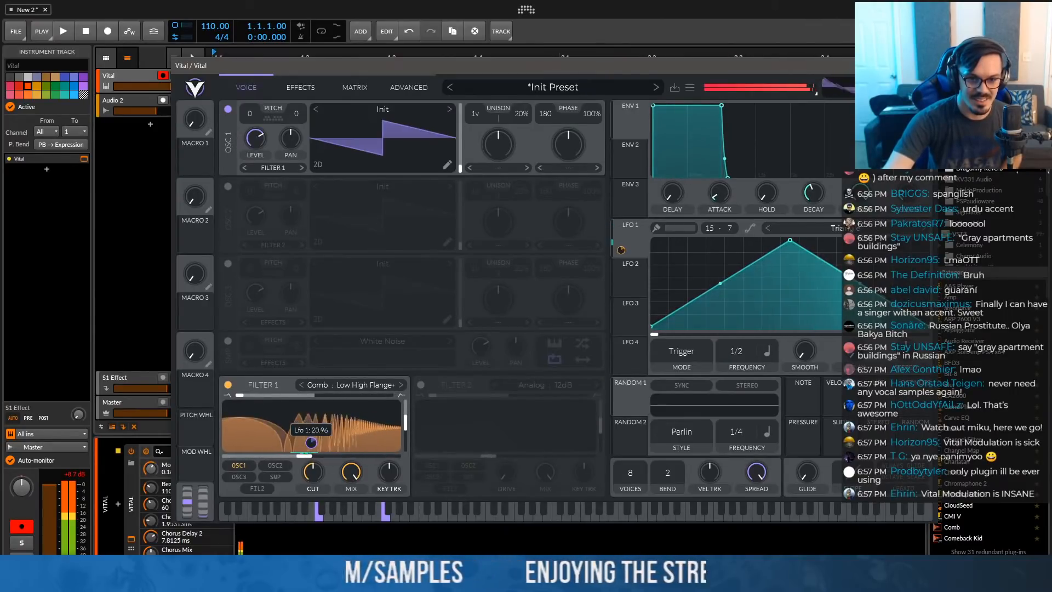
Turn on stereo for the LFO 1 to Filter 1 cutoff routing in the matrix, and try an S-shaped morph before resetting it to linear
left_click(368, 80)
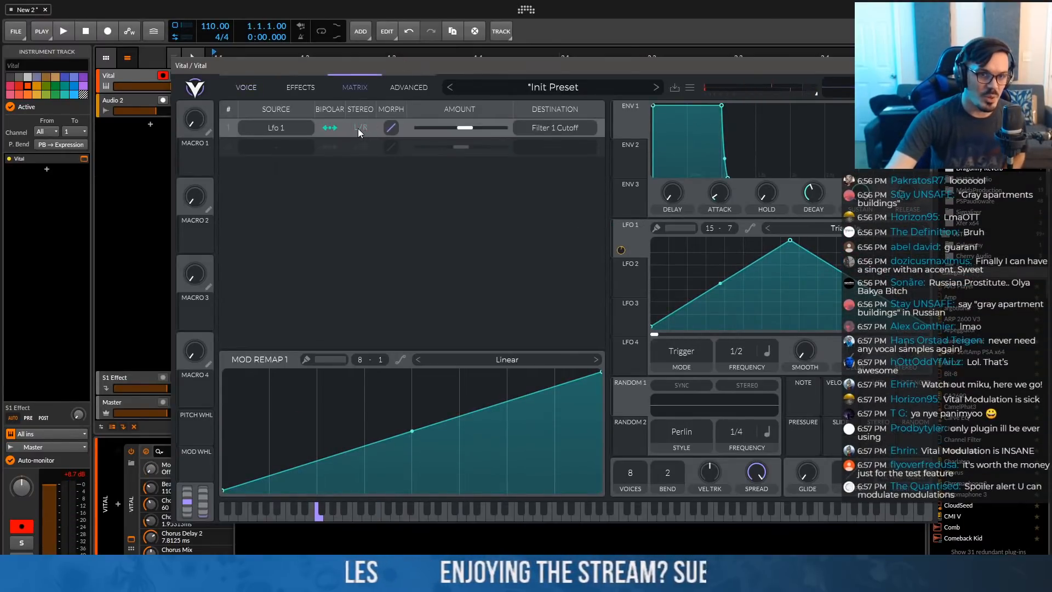
left_click(358, 129)
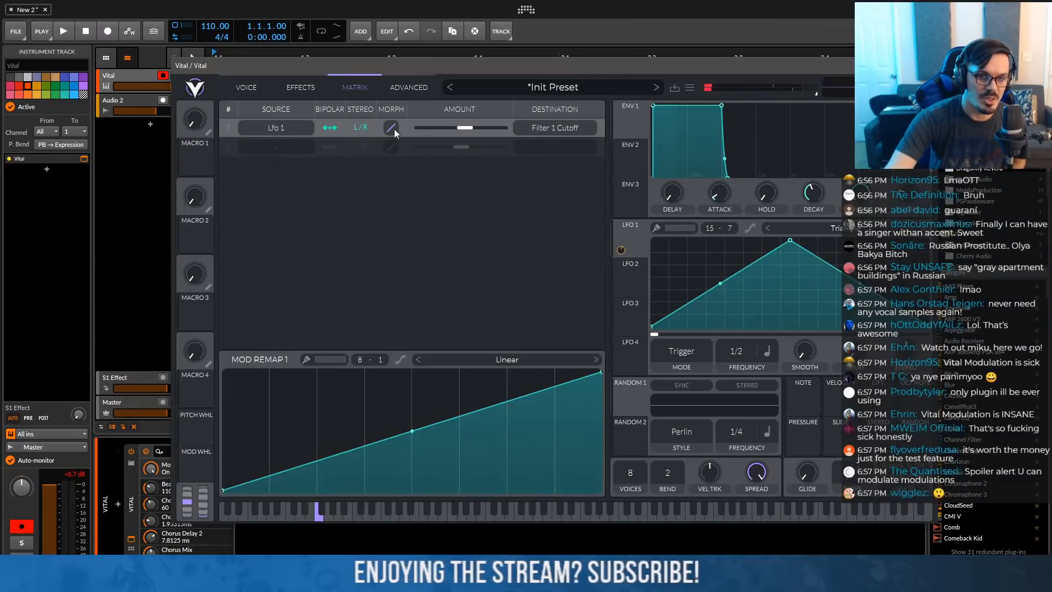
left_click_drag(393, 129, 399, 90)
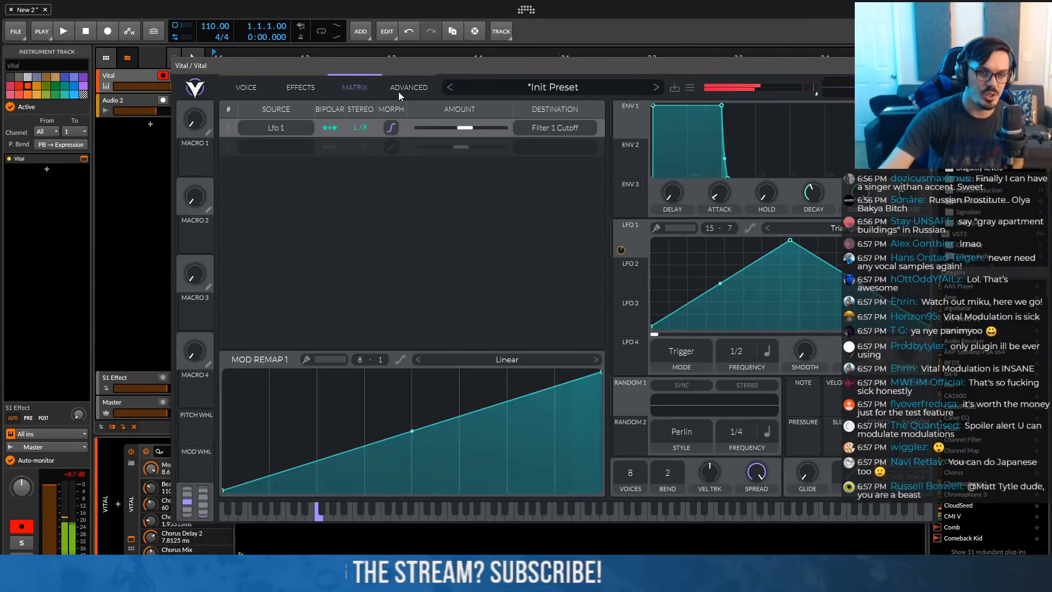
double_click(393, 128)
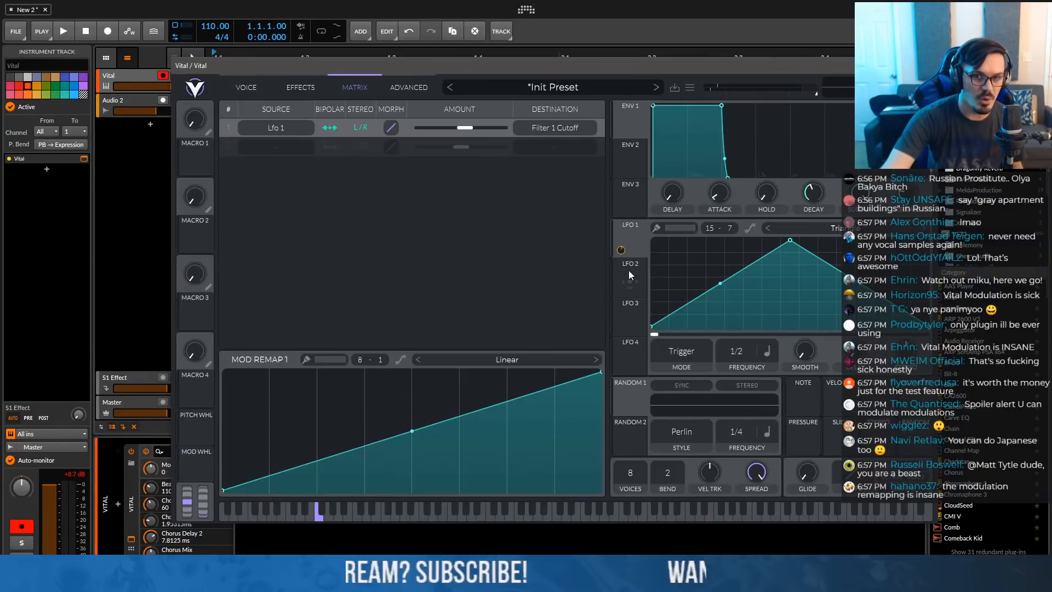
Route LFO 2 to Modulation 1 Power and LFO 3 to Modulation 2 Amount, with LFO 2's frequency set to 1/8
left_click_drag(629, 270, 402, 139)
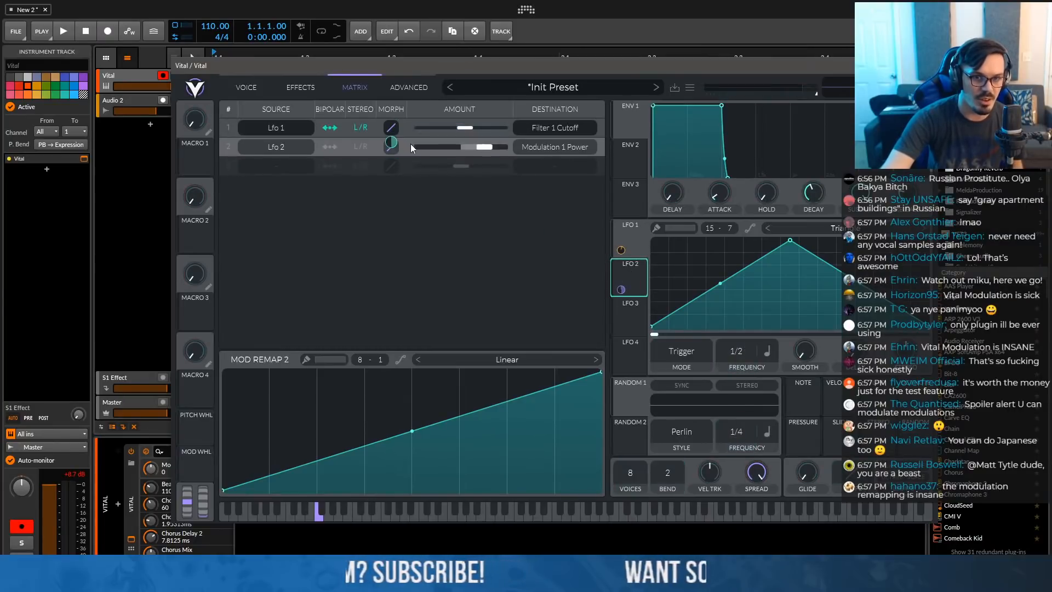
left_click_drag(622, 315, 379, 143)
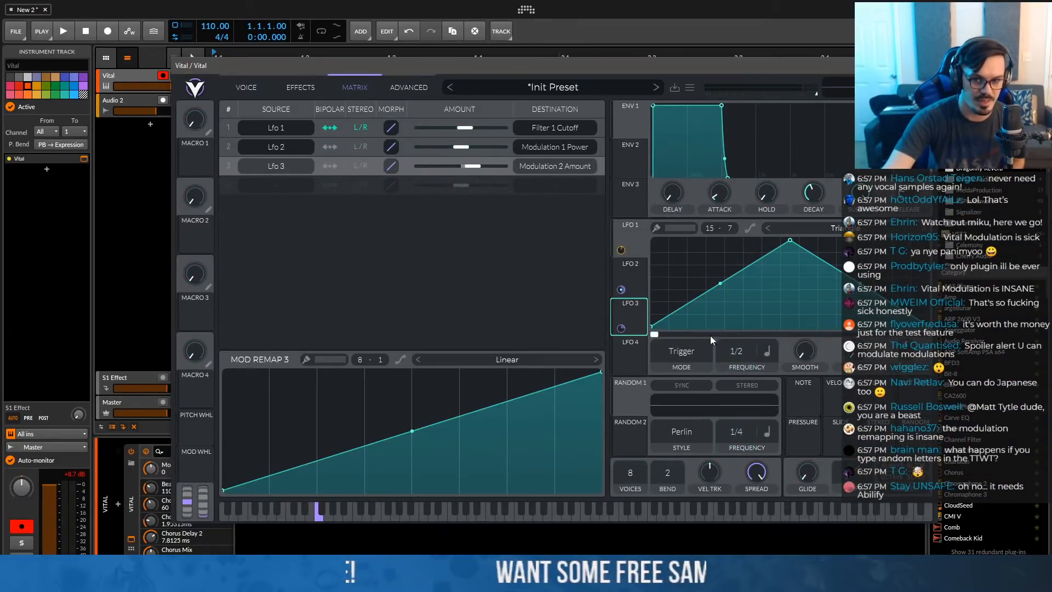
left_click(639, 287)
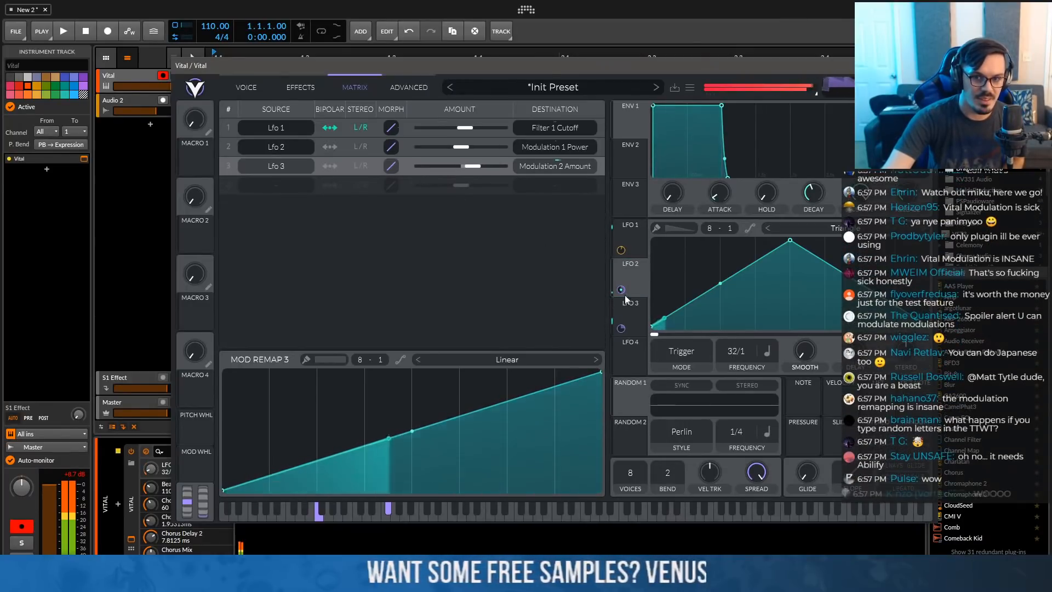
left_click_drag(731, 353, 706, 187)
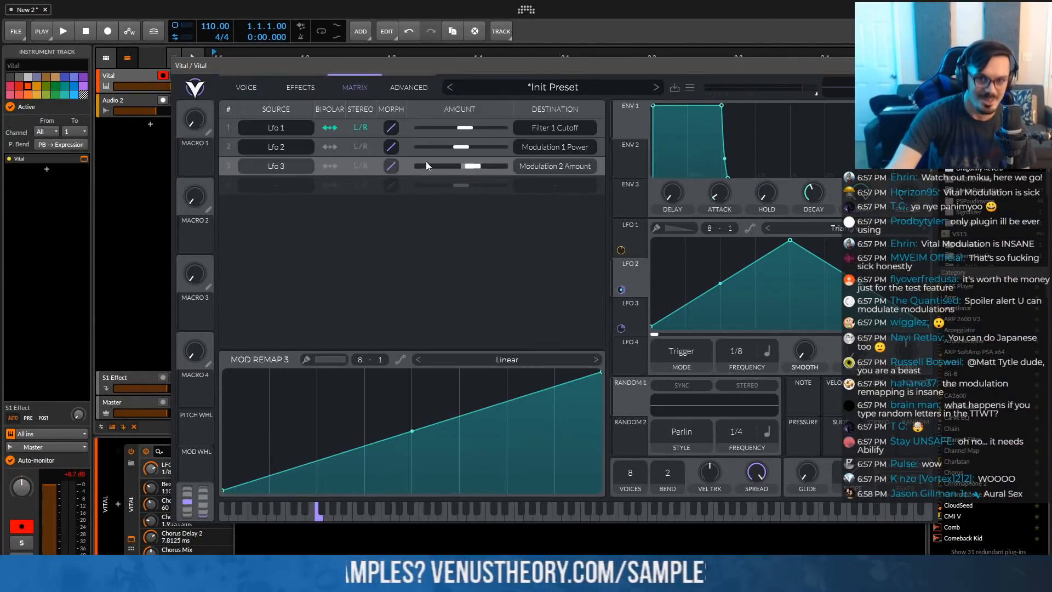
Initialize the preset to clear all modulation routings and return to the oscillator view
left_click(511, 91)
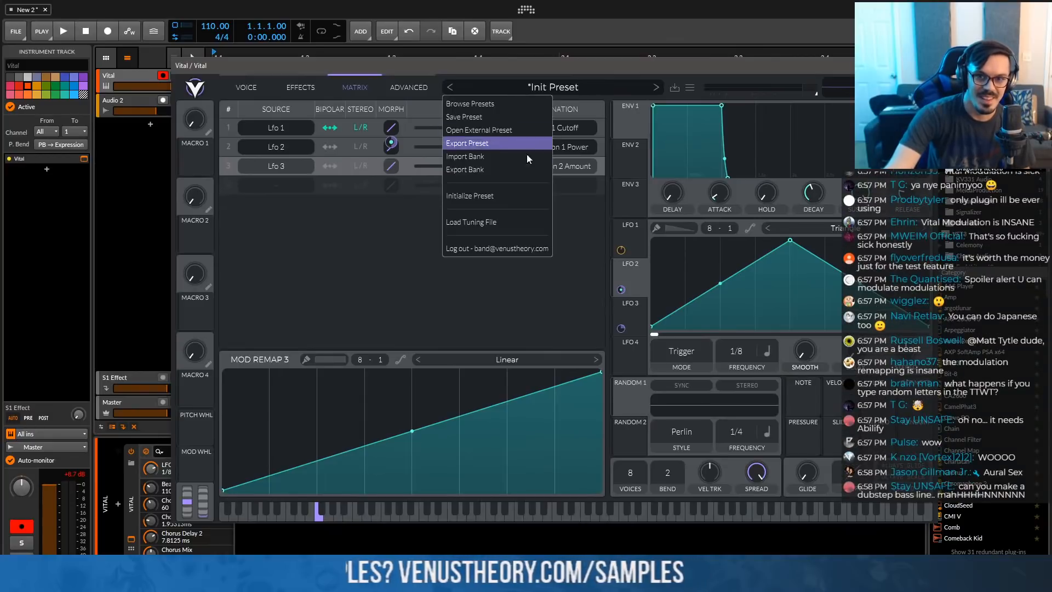
left_click(505, 196)
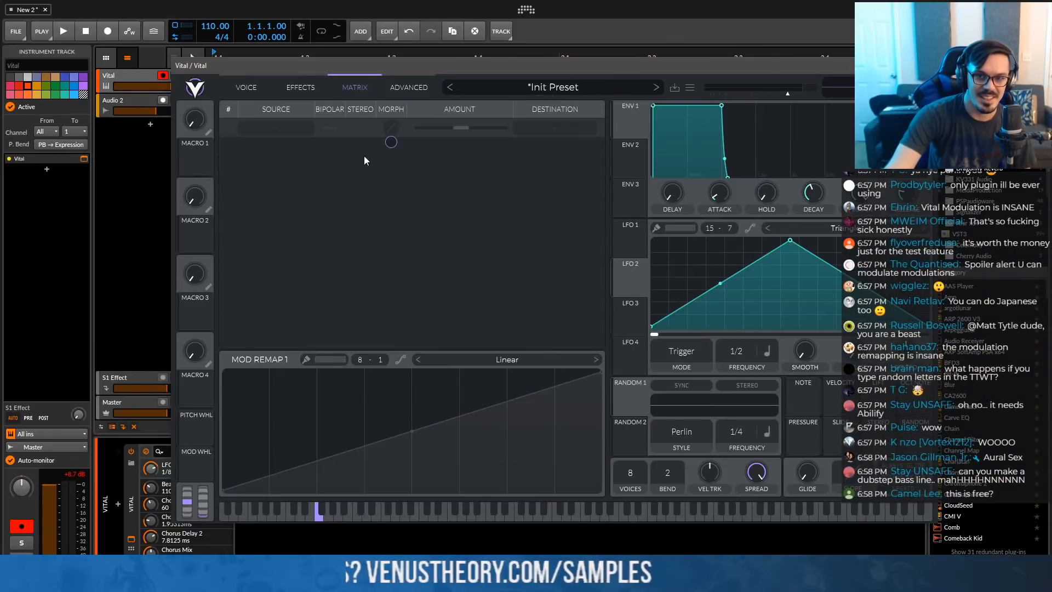
left_click(247, 88)
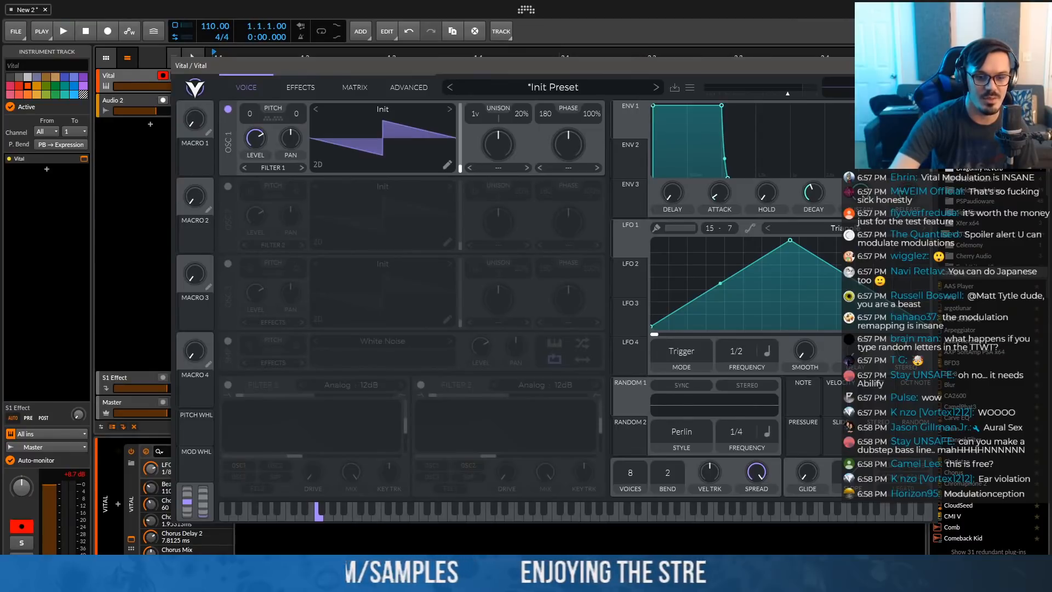
Switch to the browser and examine the Vital website's feature sections and its Basic, Plus, Pro and Subscribe pricing tiers
key("alt+Tab")
middle_click(148, 320)
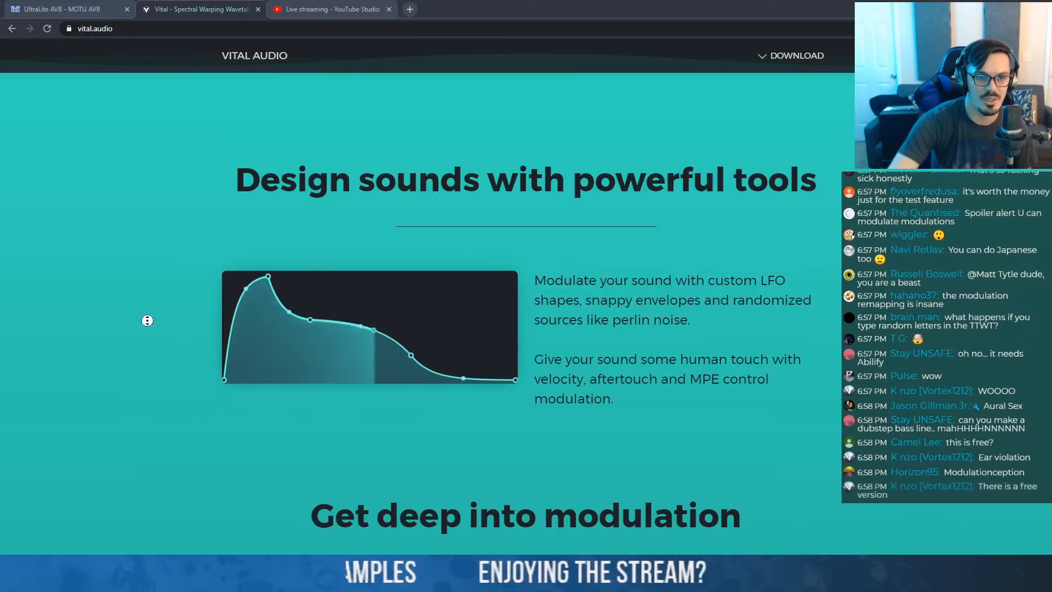
scroll(148, 321, "up", 10)
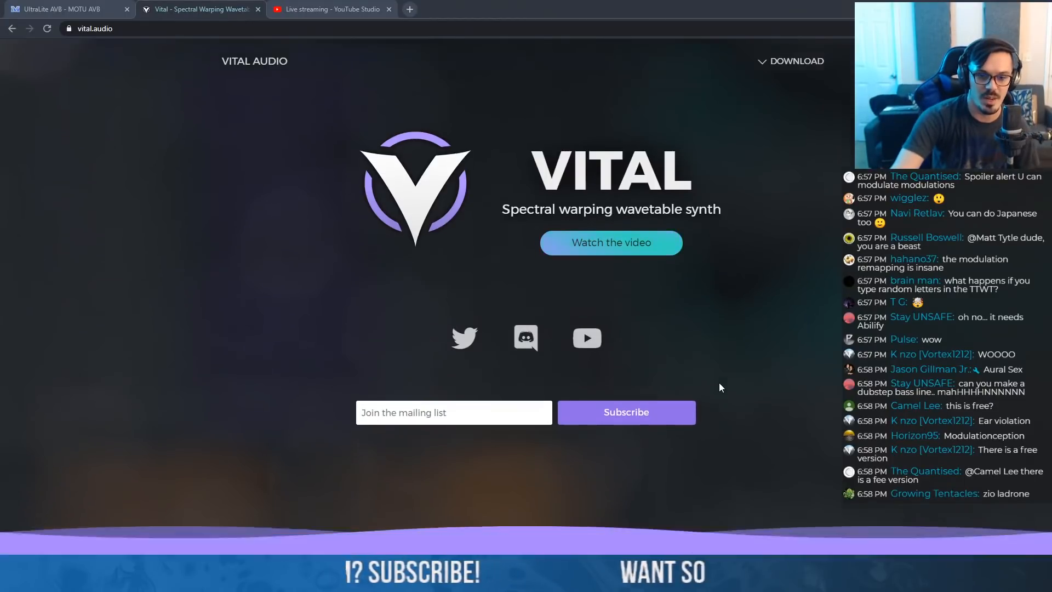
scroll(719, 382, "down", 15)
scroll(719, 382, "down", 20)
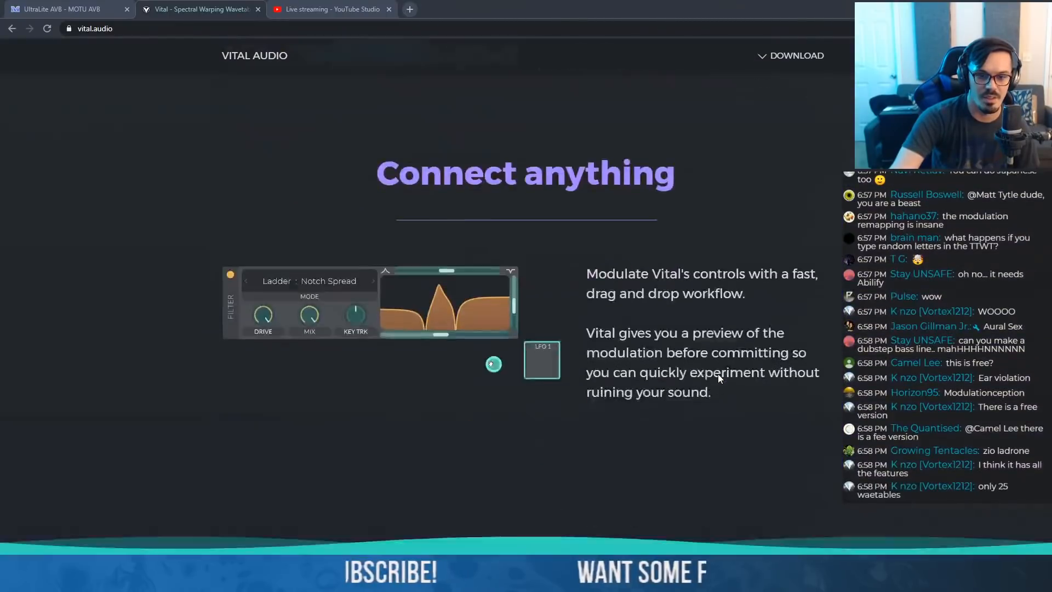
scroll(719, 378, "up", 3)
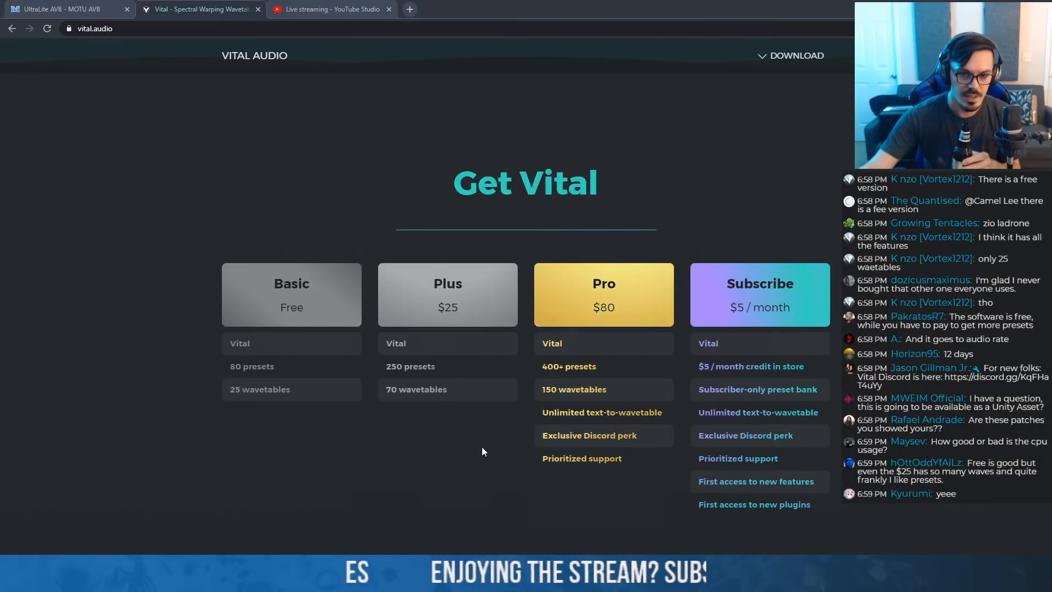
mouse_move(336, 307)
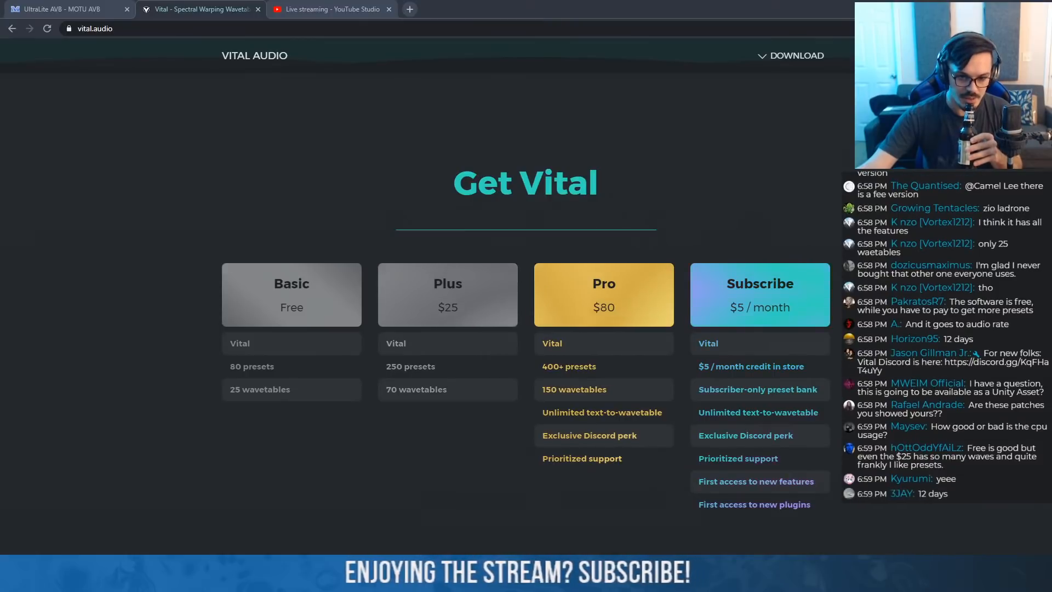
key("alt+Tab")
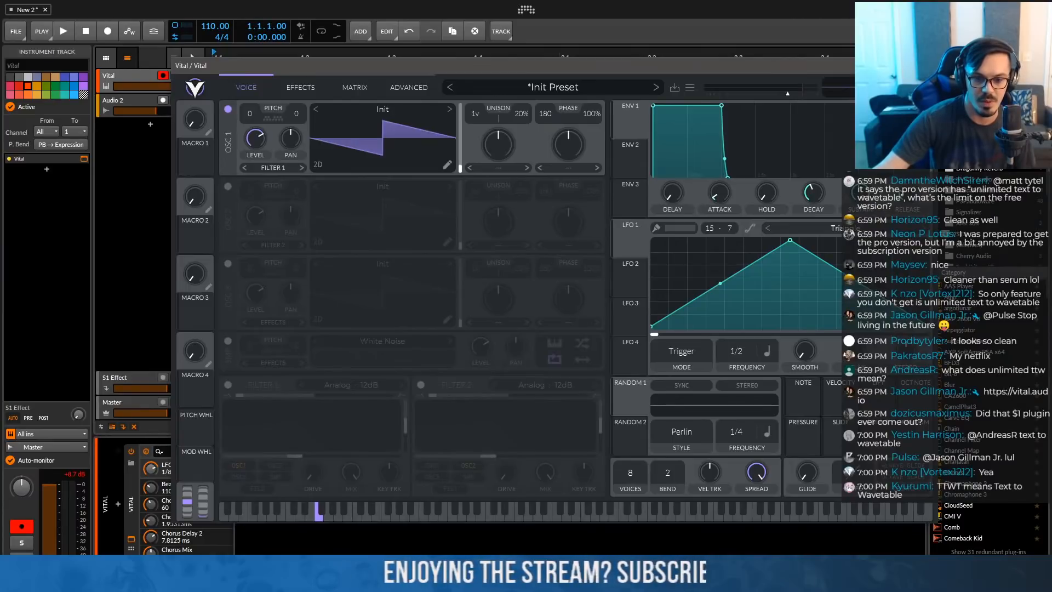
key("alt+Tab")
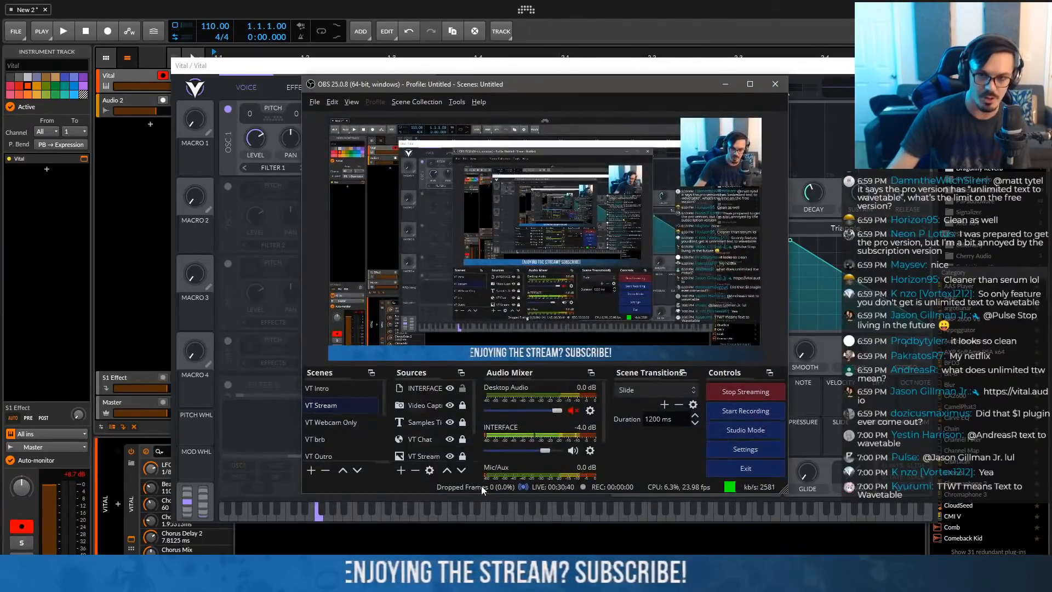
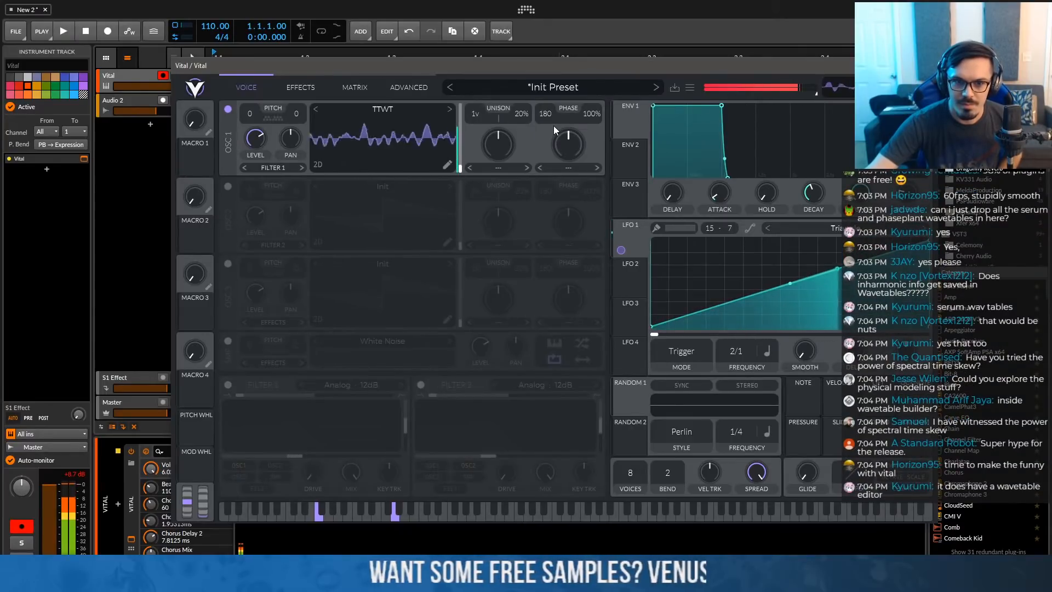
Generate a text-to-wavetable in oscillator 1 from a long string of repeated "lolololo"
right_click(432, 133)
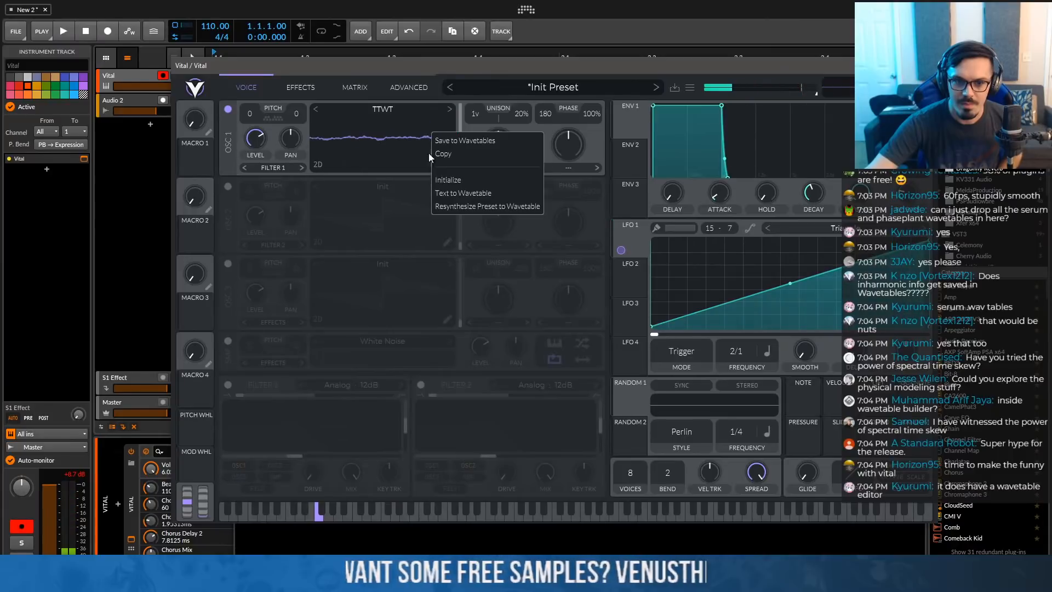
left_click(450, 193)
type("lolololo")
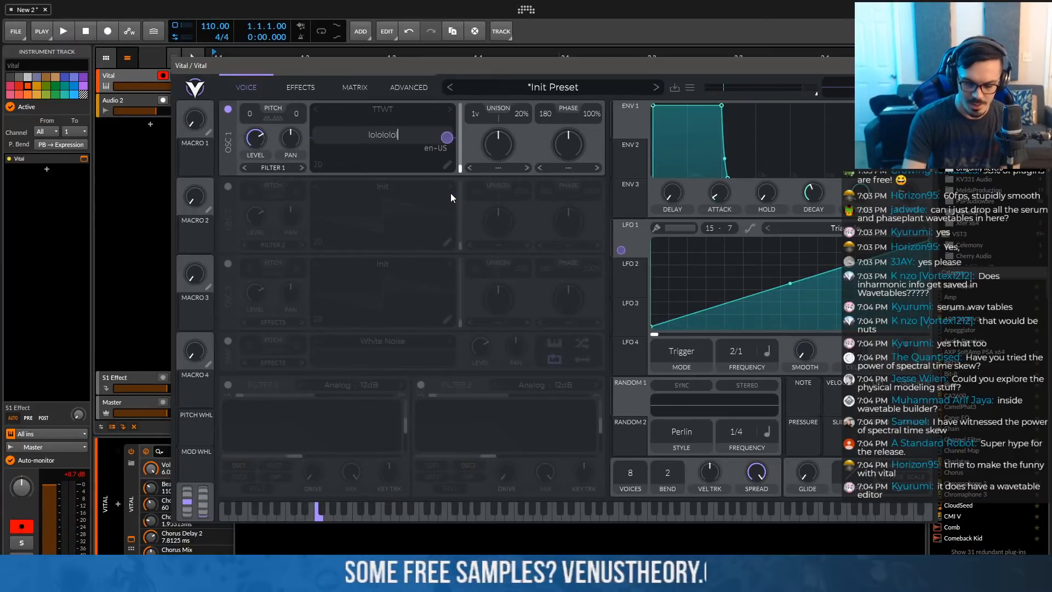
type("lololololololololololo")
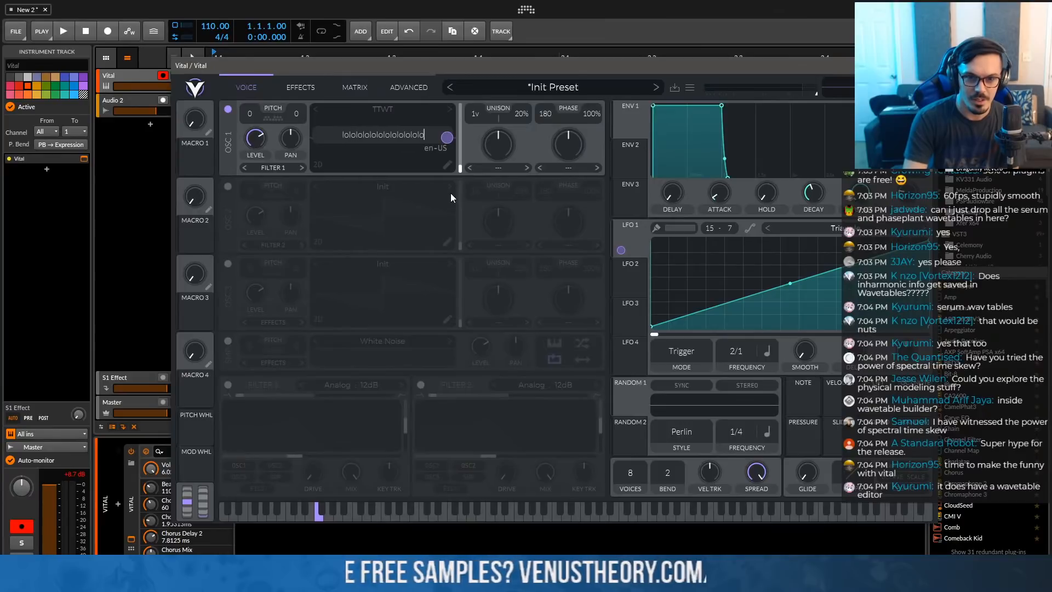
type("lo")
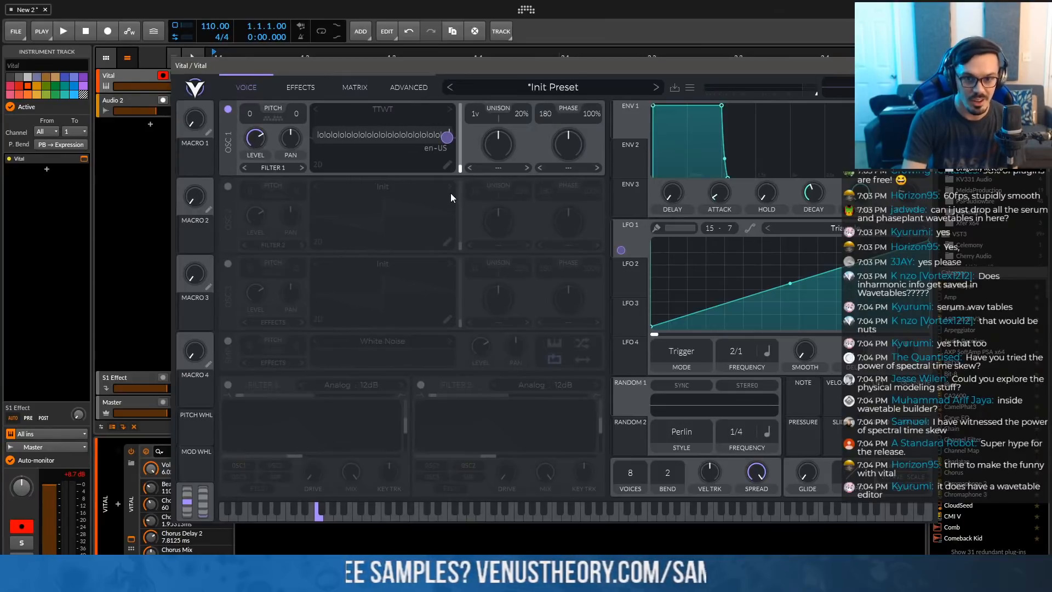
key("Return")
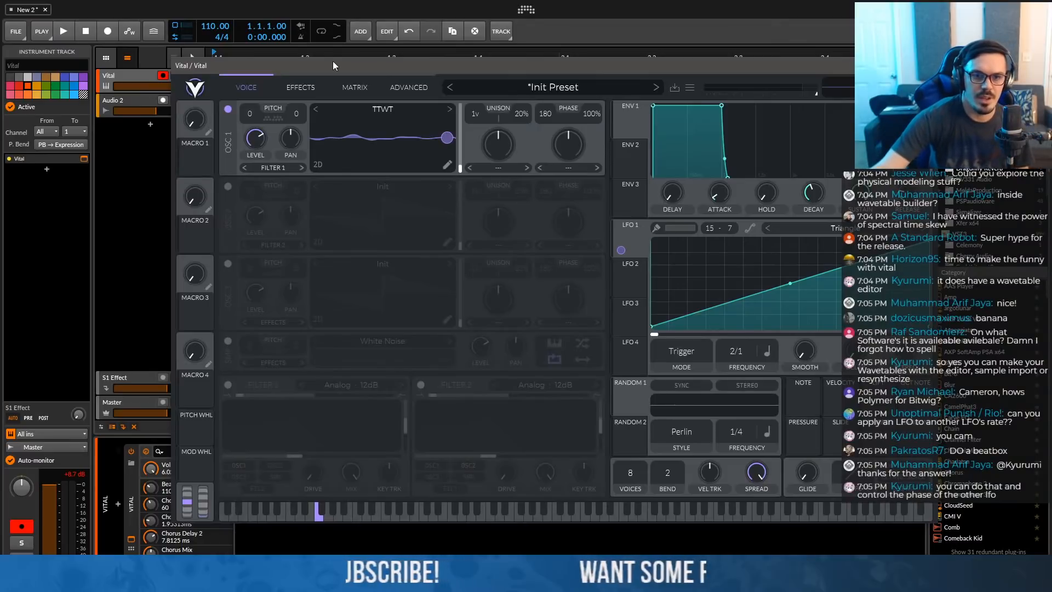
Load the Trap Brass preset and return to the synth's voice view
left_click_drag(335, 71, 259, 61)
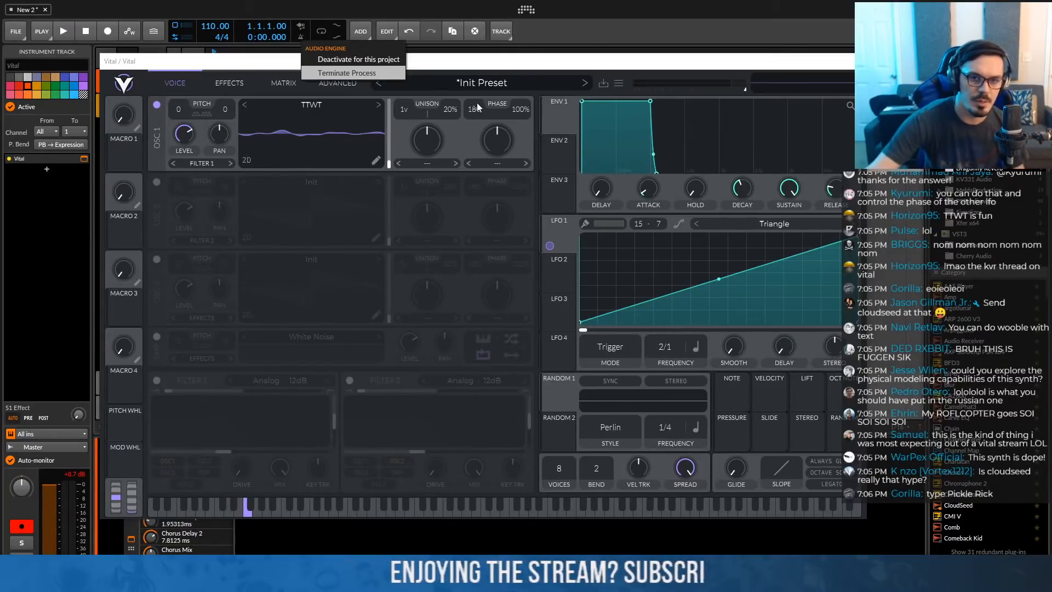
left_click(473, 83)
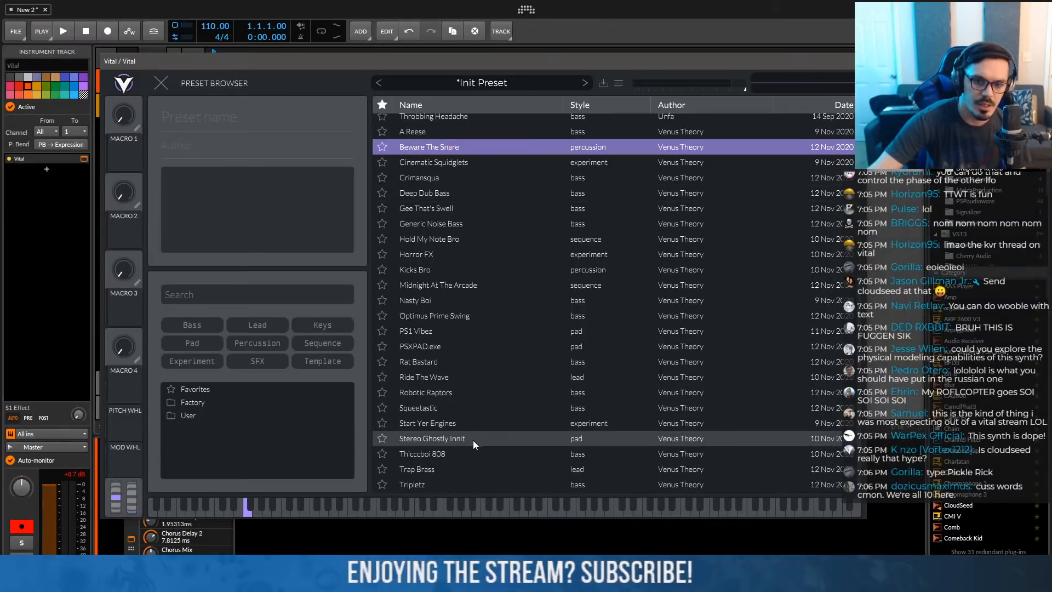
left_click(446, 467)
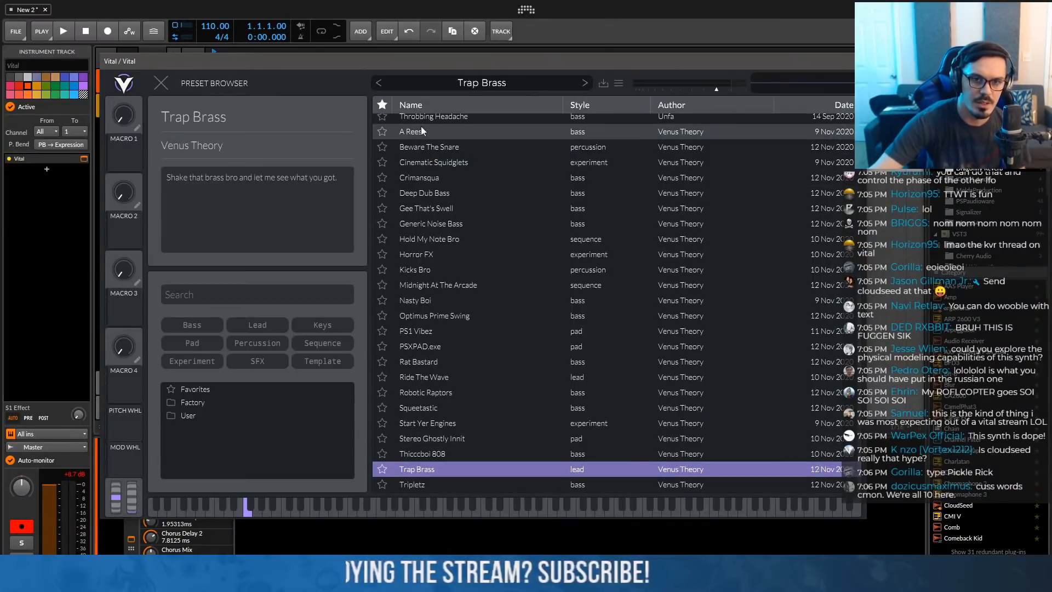
left_click(163, 80)
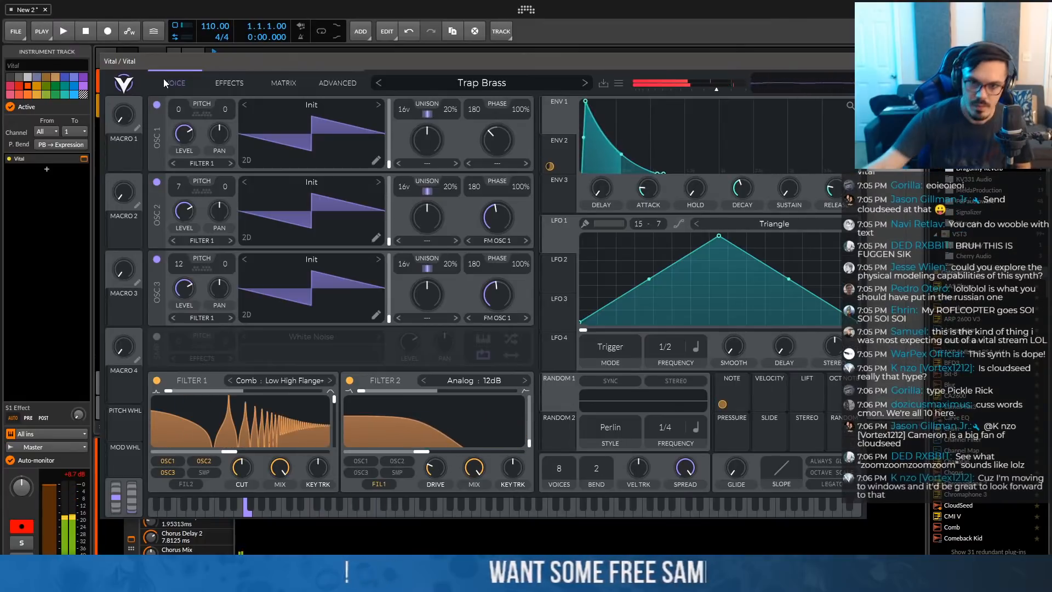
Load the physically modelled Plucked String preset and turn on Filter 2 in the voice view
left_click(441, 80)
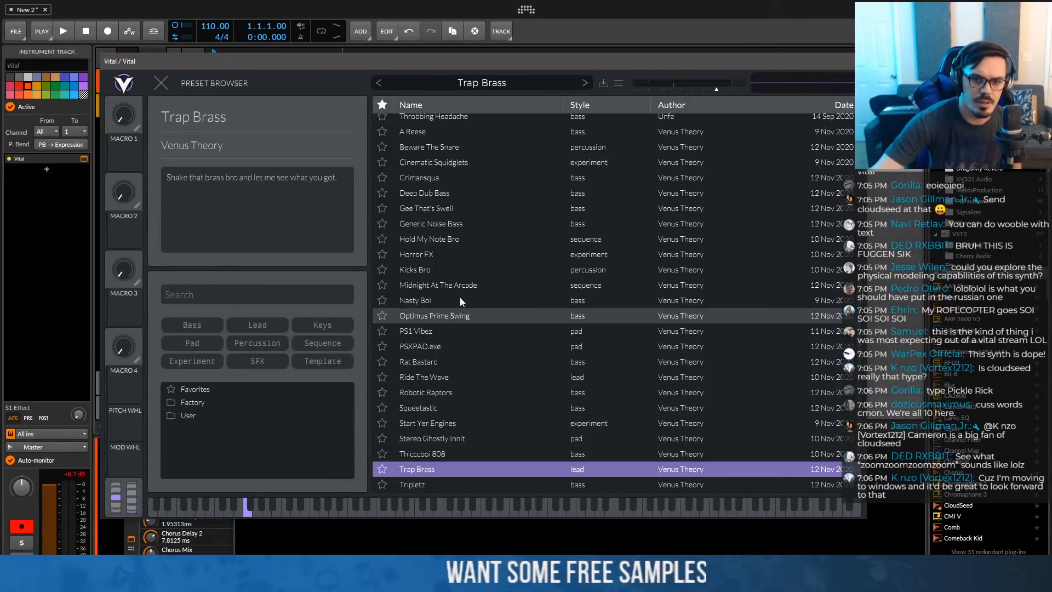
scroll(484, 256, "down", 3)
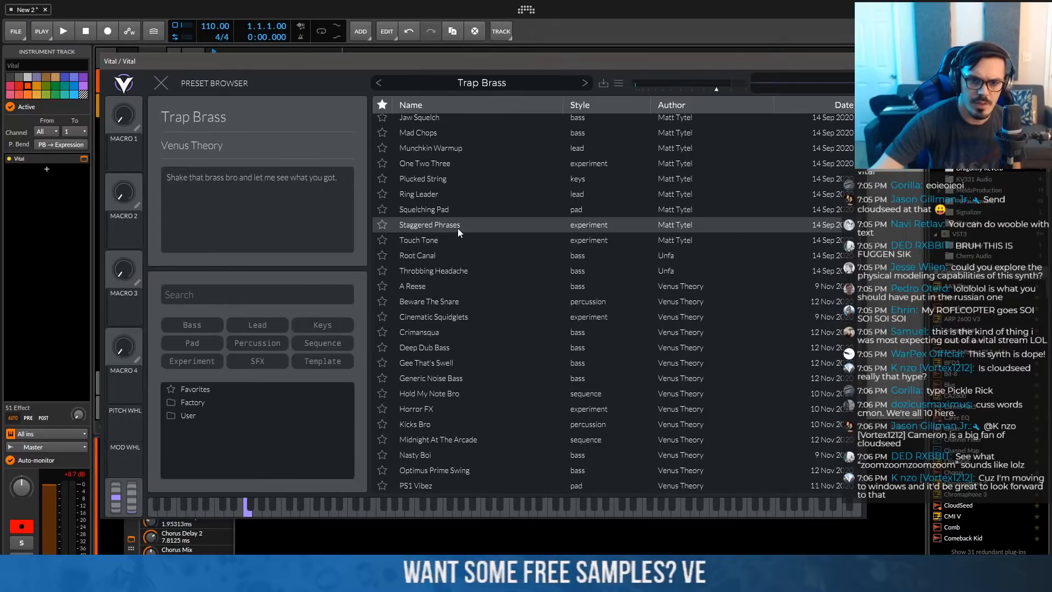
left_click(455, 181)
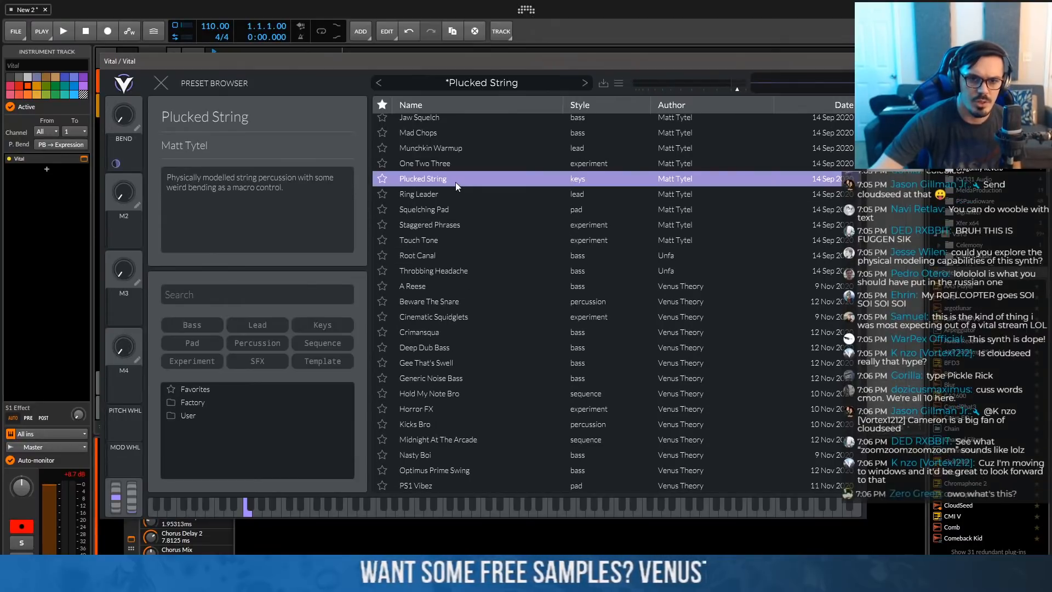
left_click(162, 83)
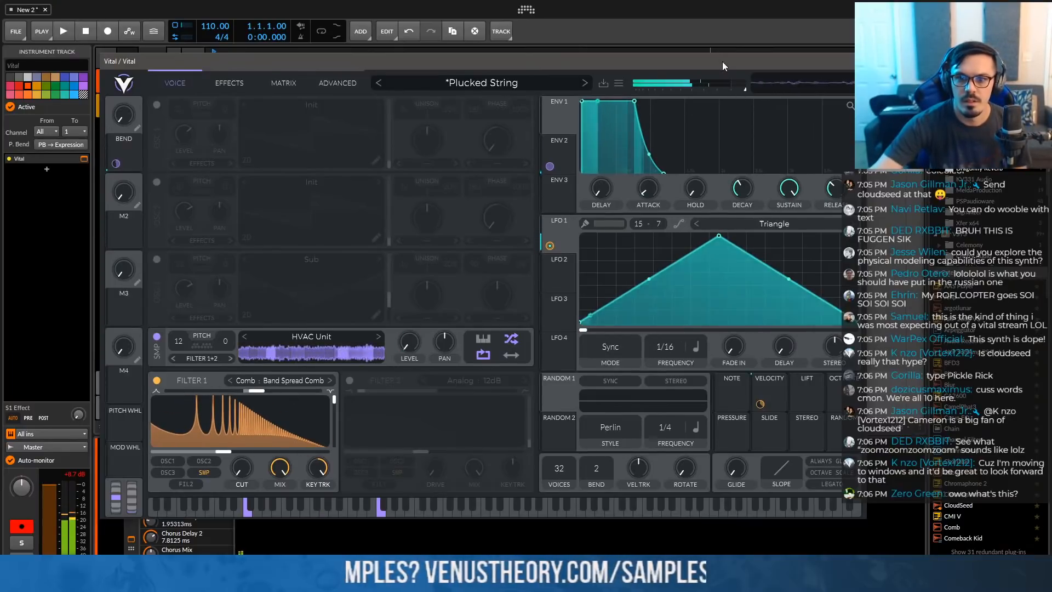
left_click_drag(722, 61, 741, 61)
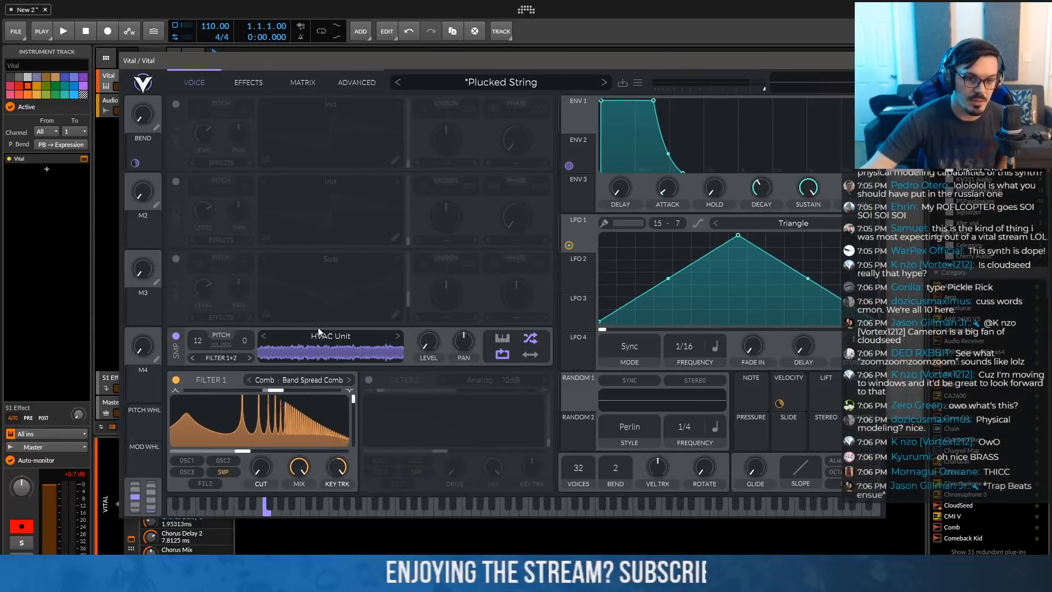
left_click(369, 379)
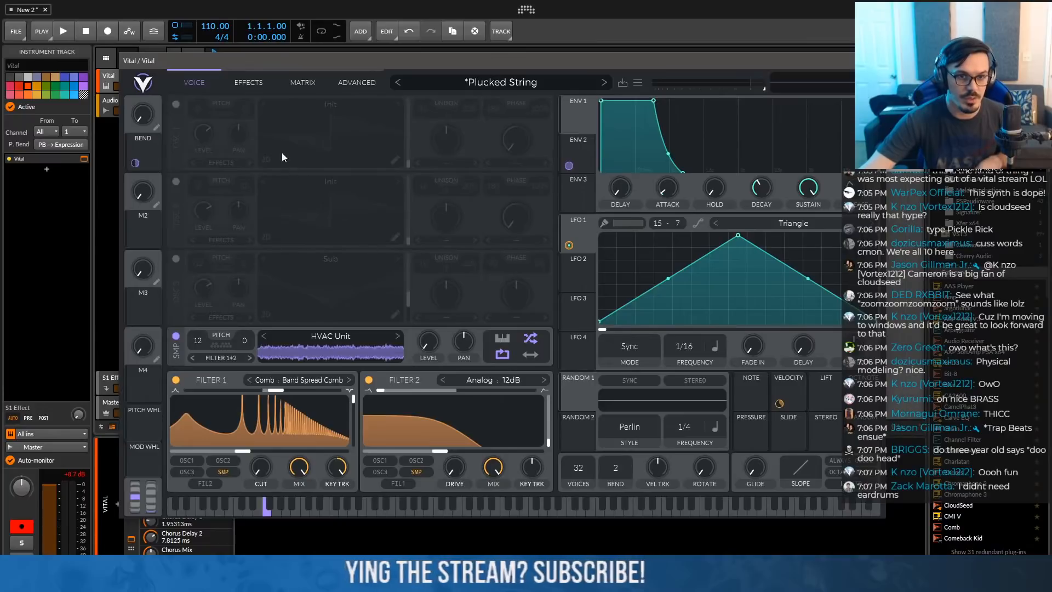
Enable the Delay effect, set its time in seconds to 0.001 secs and raise its feedback
left_click(248, 85)
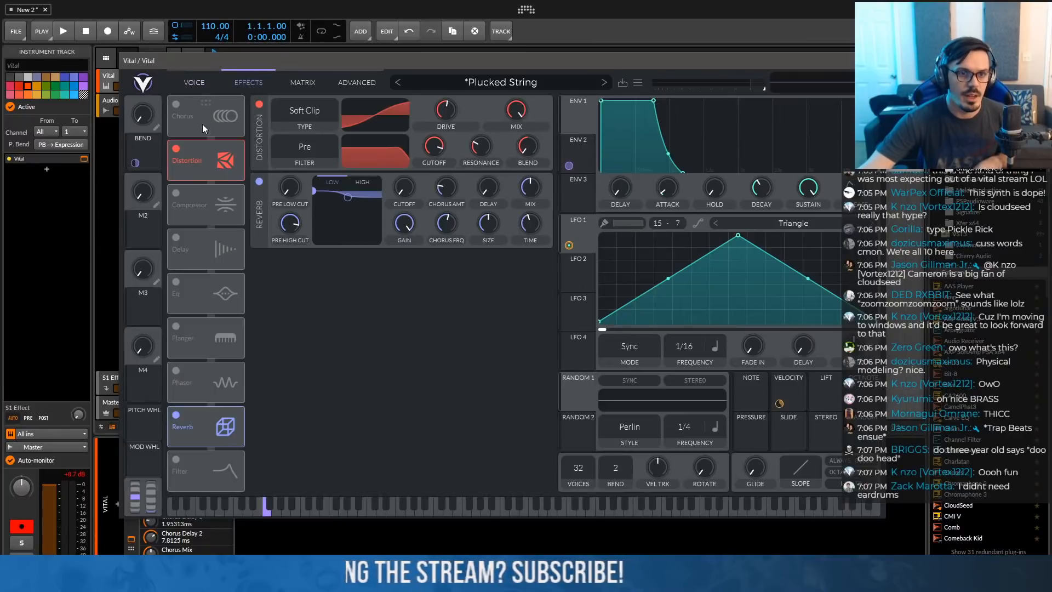
left_click(176, 237)
left_click(346, 190)
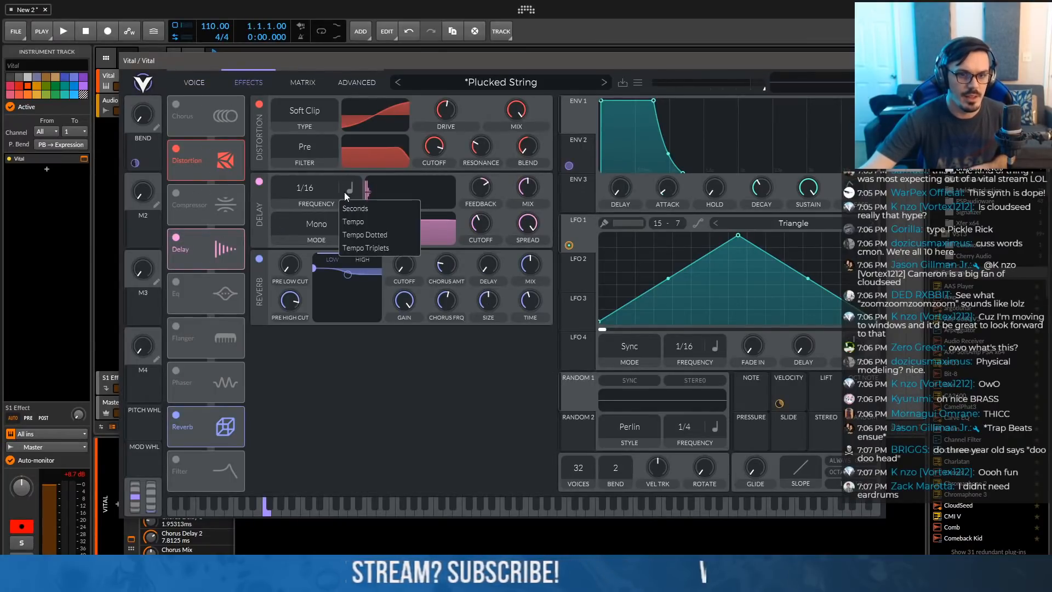
left_click(366, 211)
left_click_drag(322, 189, 323, 263)
left_click_drag(486, 186, 485, 149)
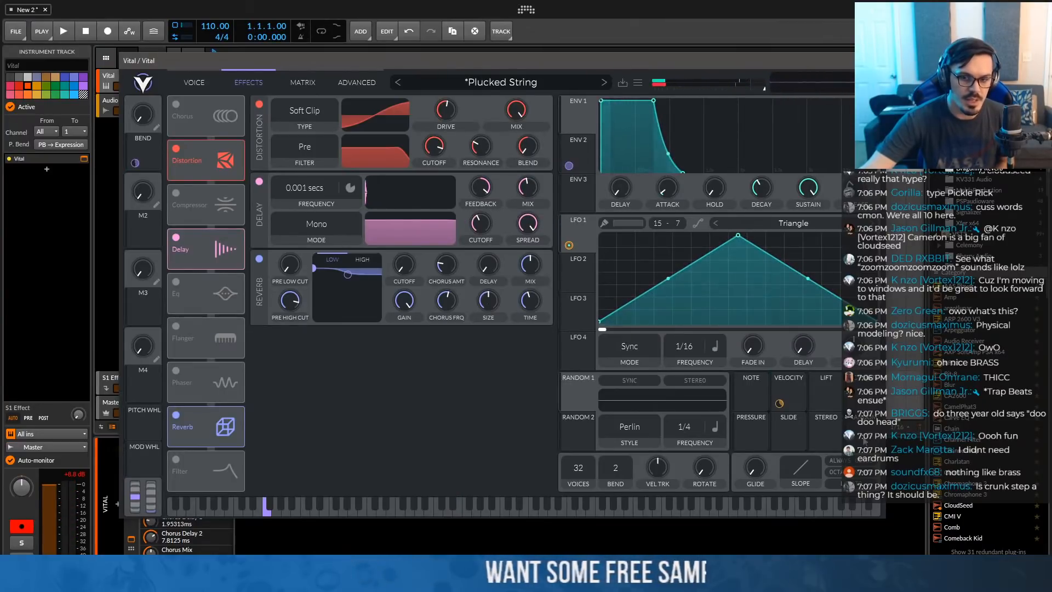
Modulate the delay frequency with the Note source, setting the delay time to 0.124 secs and the feedback to 66%
left_click_drag(767, 392, 491, 218)
left_click_drag(350, 194, 316, 287)
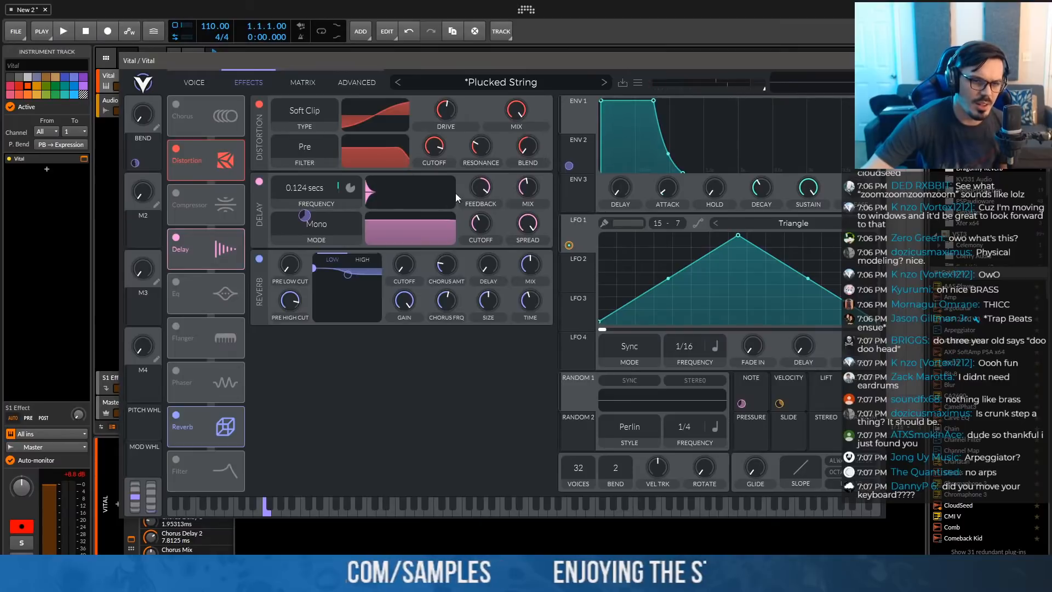
left_click_drag(482, 193, 477, 202)
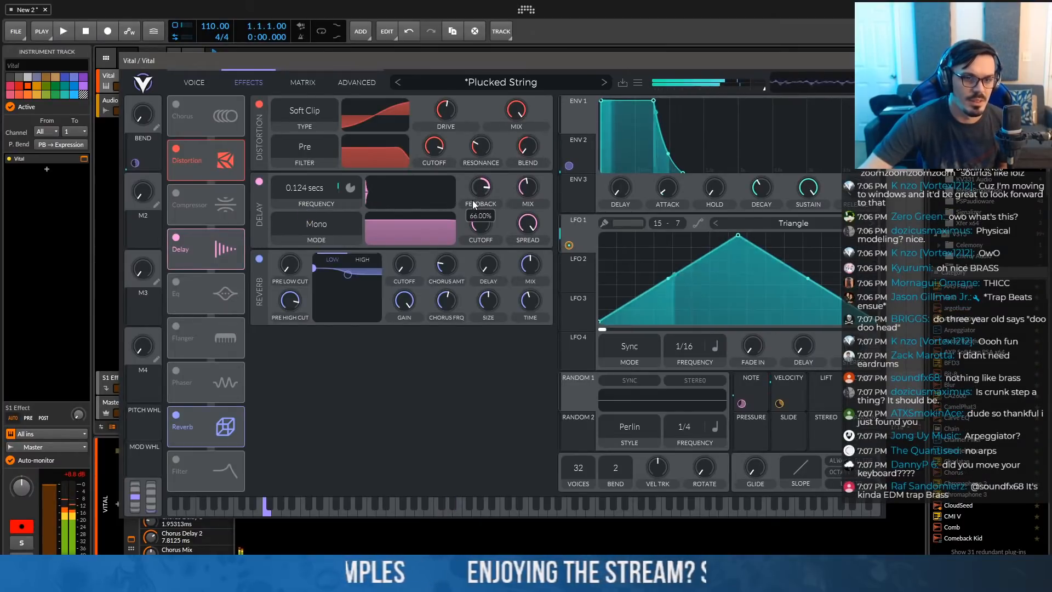
Enable the Filter effect and set its mode to Comb Low High Flange-
left_click(176, 458)
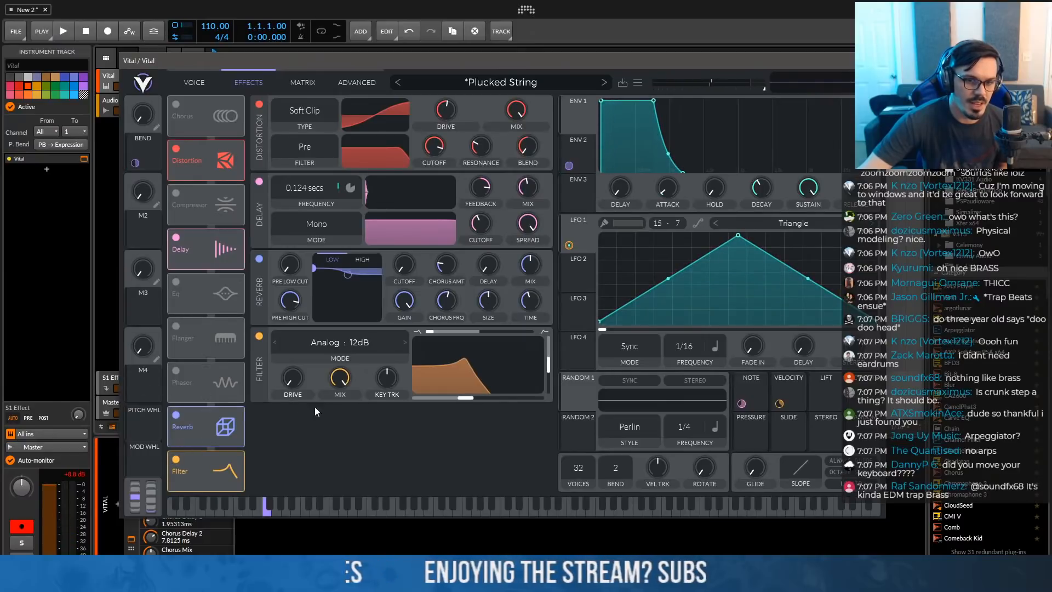
left_click(340, 351)
left_click(272, 437)
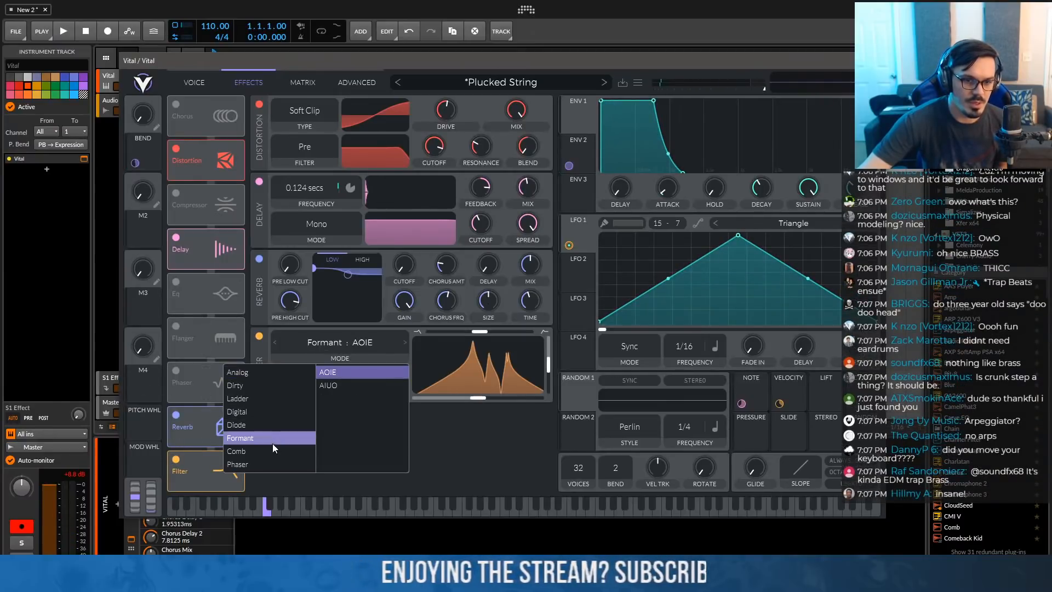
left_click(271, 450)
left_click(336, 395)
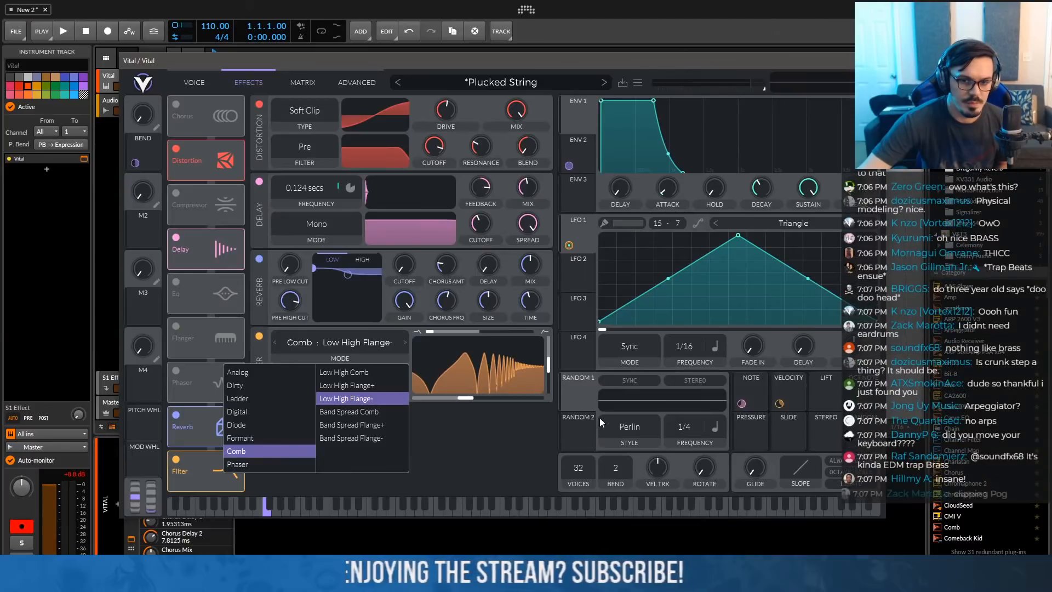
Modulate the effect filter's cutoff with the Note source, with cutoff at about -32 semitones and resonance at 90%
left_click(731, 403)
left_click_drag(741, 403, 481, 393)
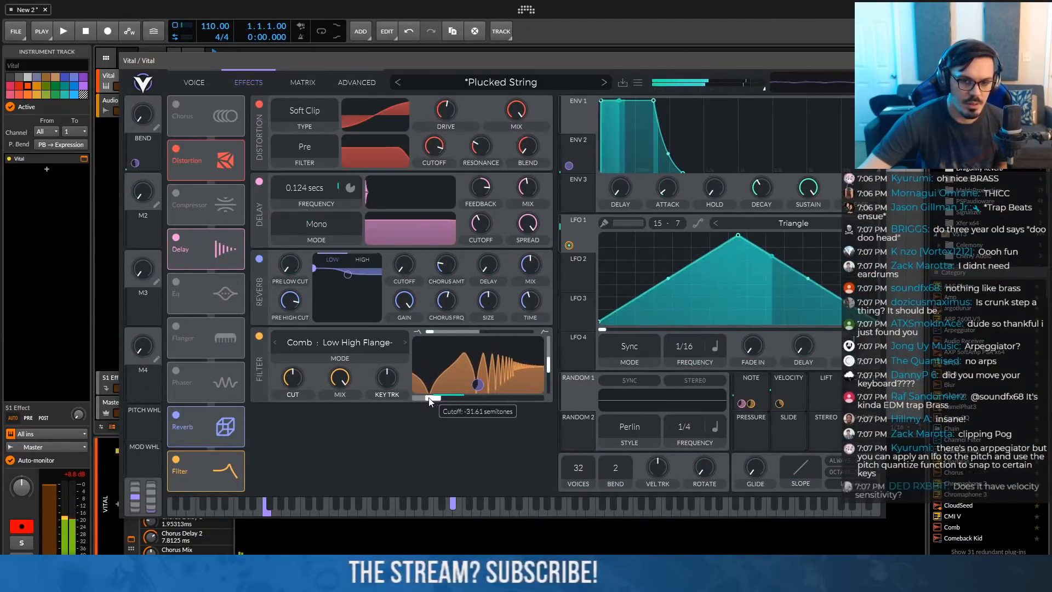
left_click_drag(547, 363, 551, 342)
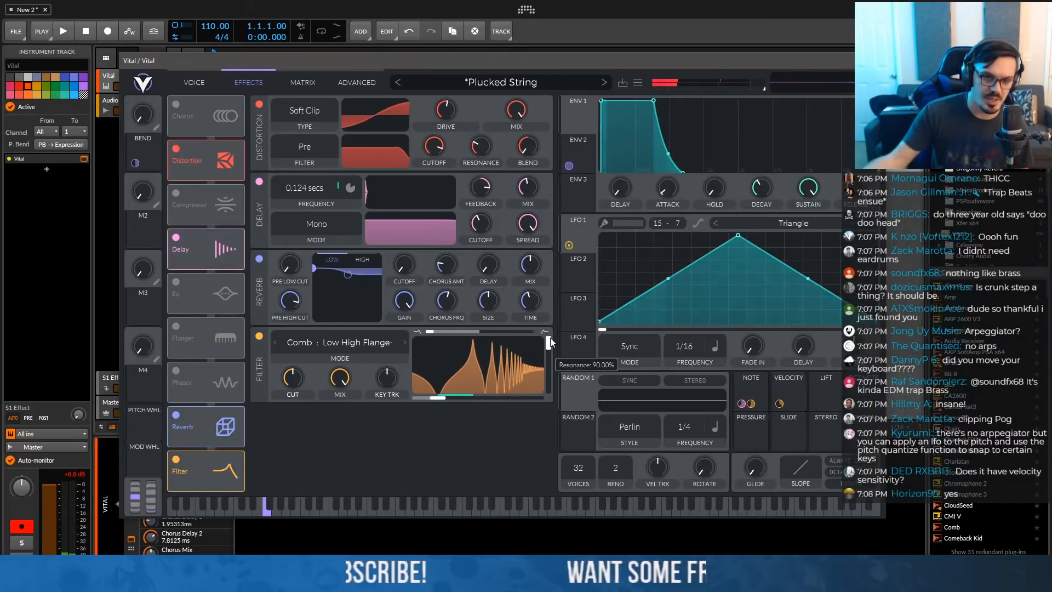
Initialize the preset to clear the plucked string patch and return to the oscillator view
left_click(498, 81)
left_click(440, 191)
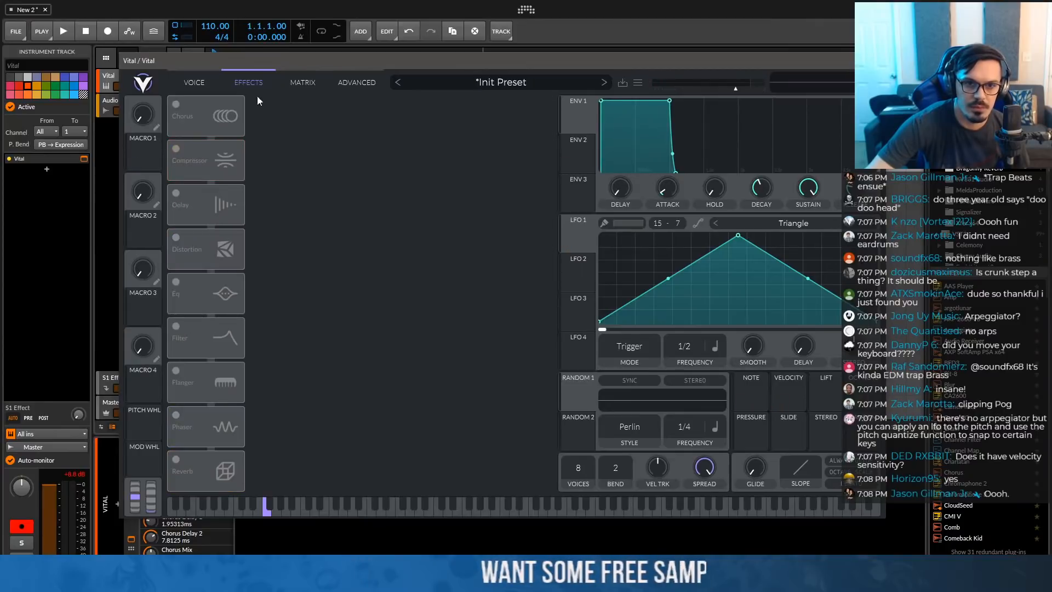
left_click(195, 82)
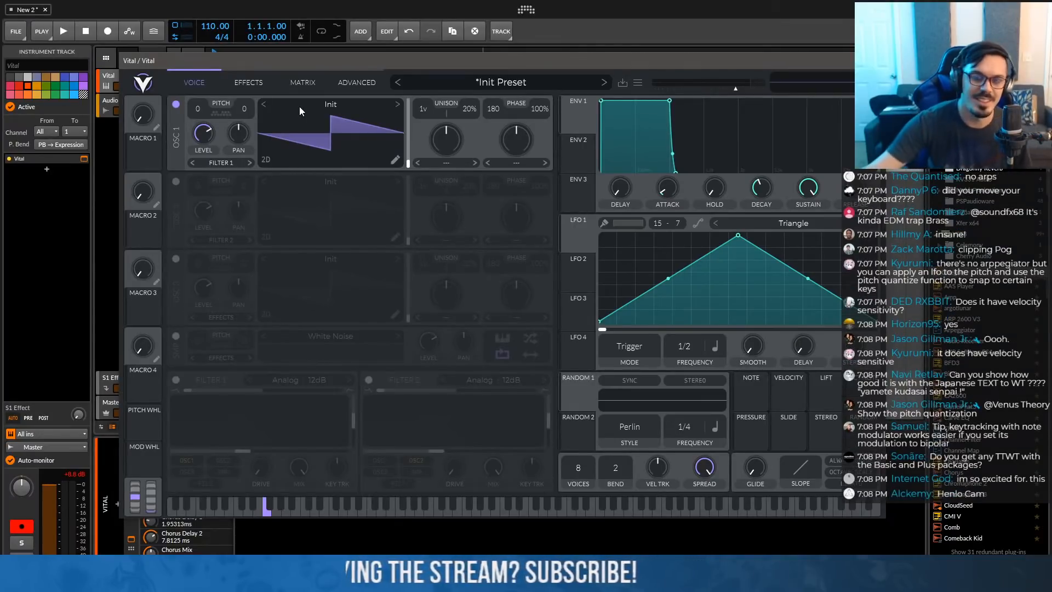
Check the advanced voice options, return to the oscillator view and enable Filter 1
left_click(357, 82)
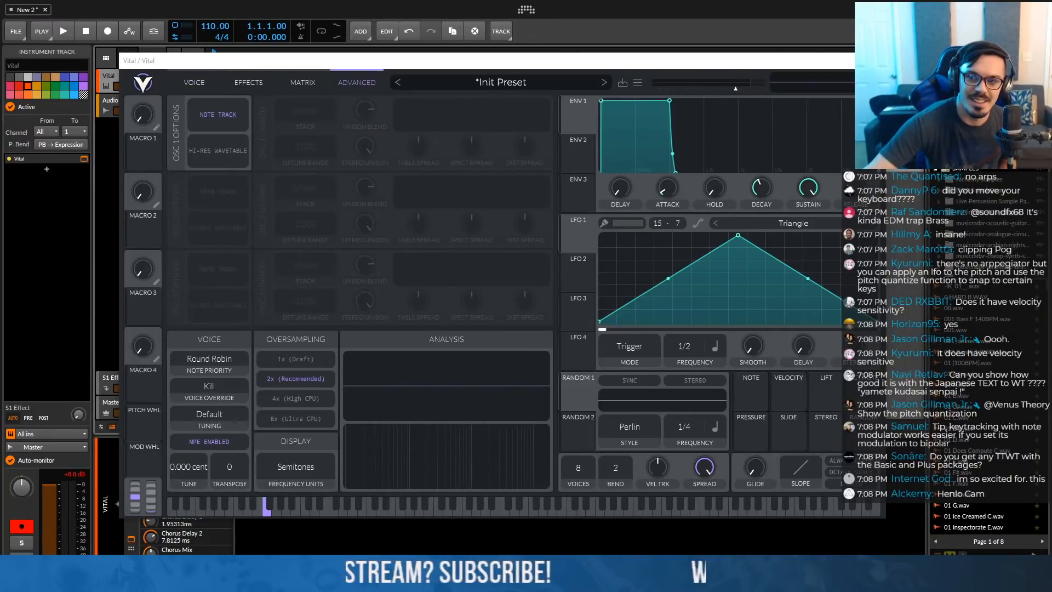
left_click(194, 82)
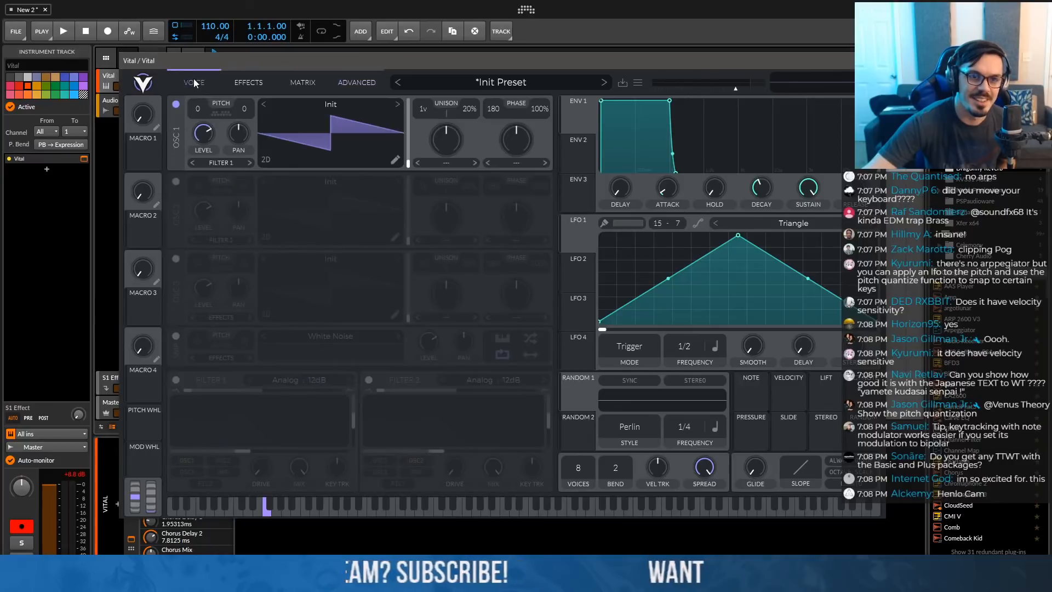
left_click(176, 380)
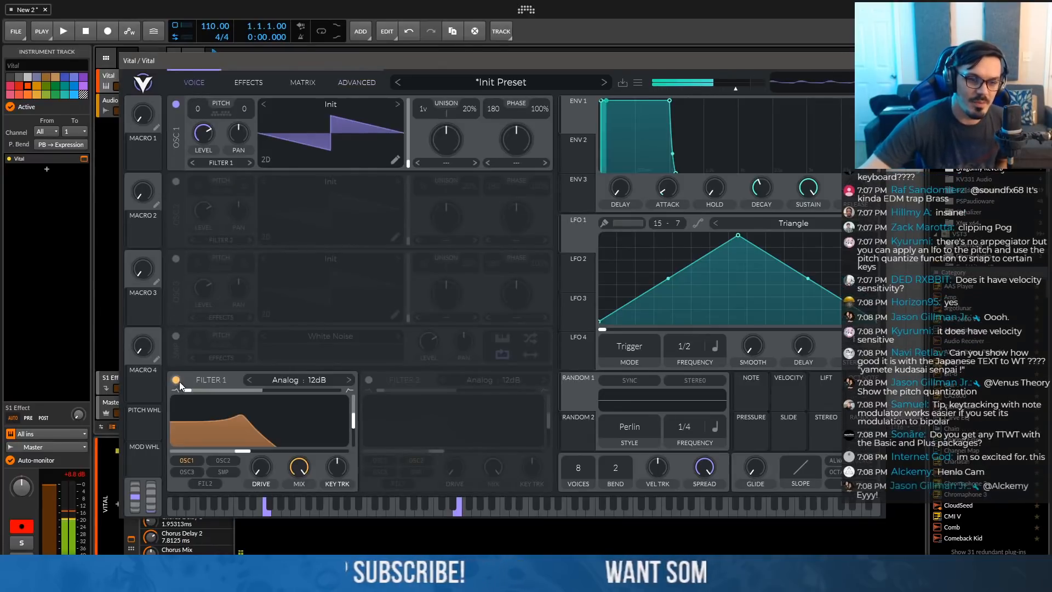
Add the CloudSeed reverb after Vital on the instrument track
left_click(46, 169)
type("clo")
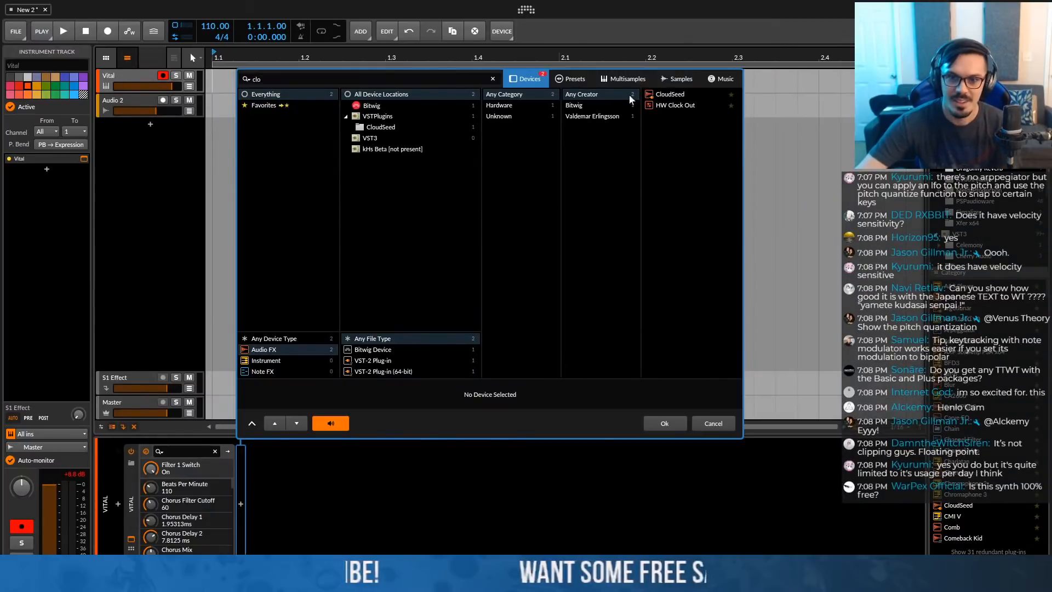
key("Down")
key("Return")
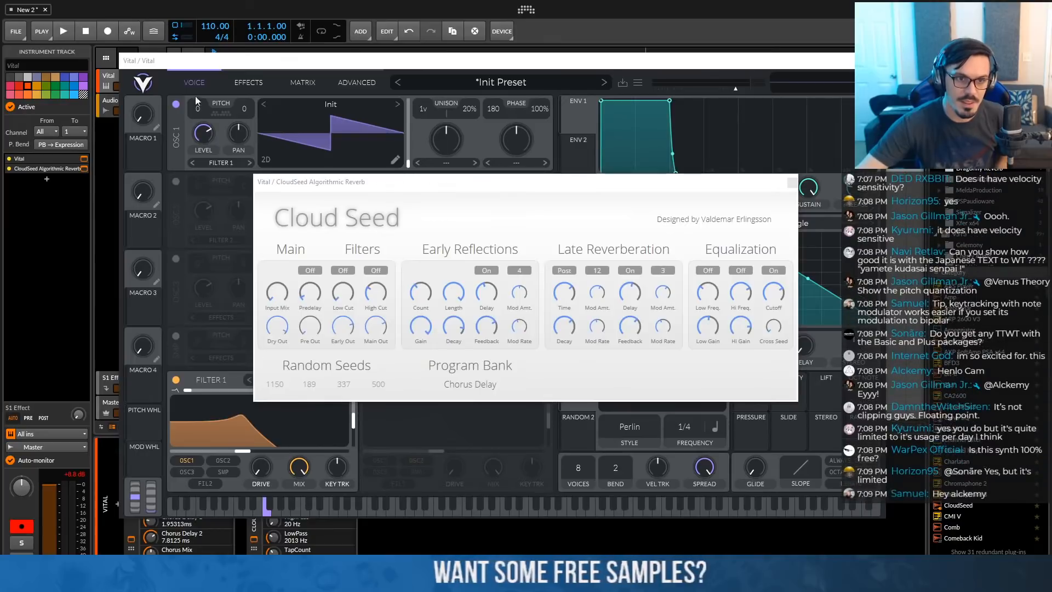
Reposition the Vital window and raise the synth's master volume to about 5.4 dB
left_click(126, 100)
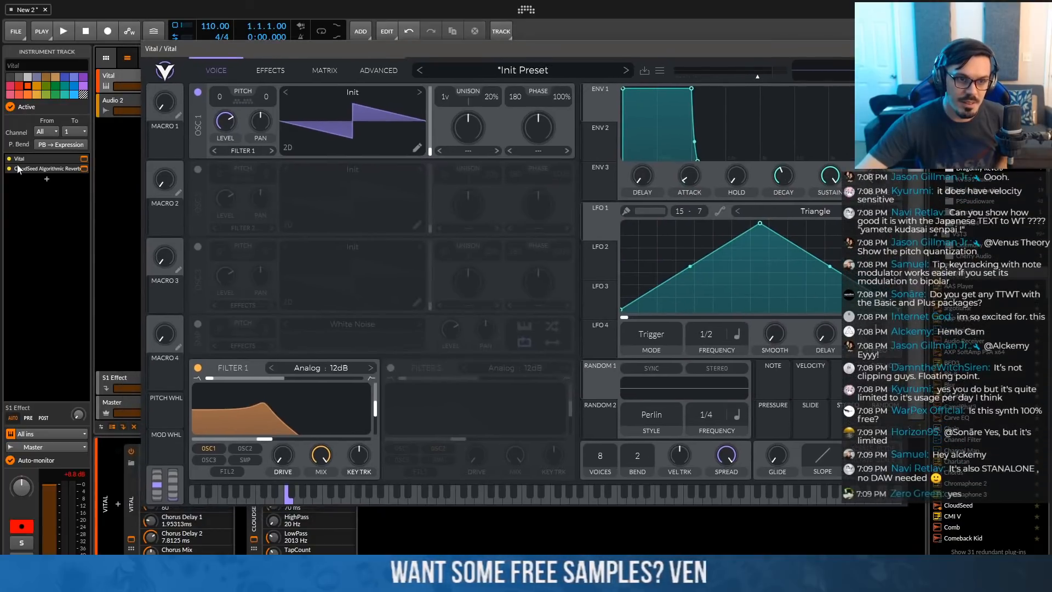
left_click(118, 86)
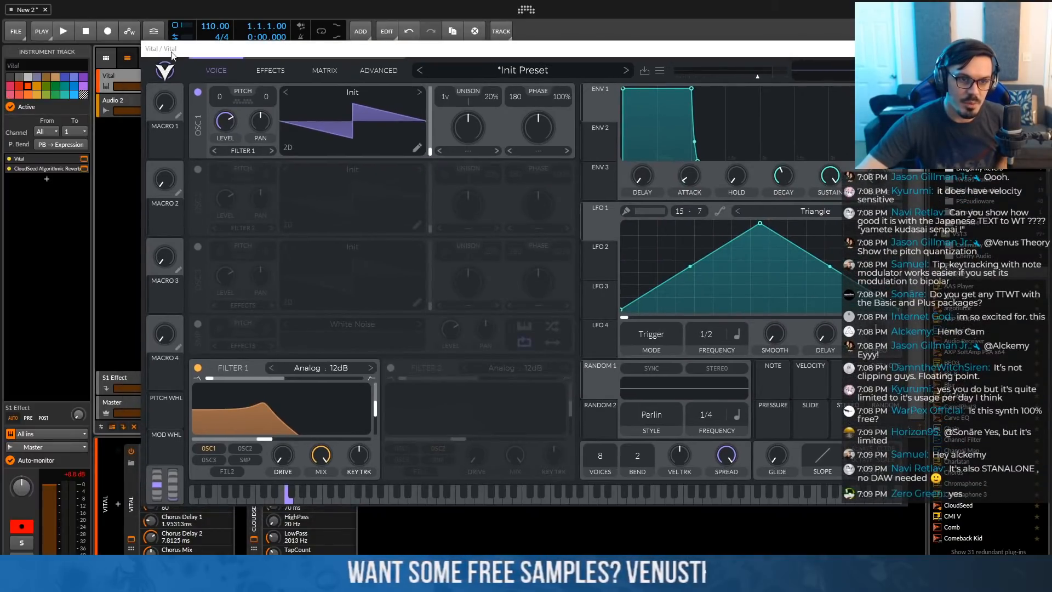
left_click_drag(171, 53, 214, 60)
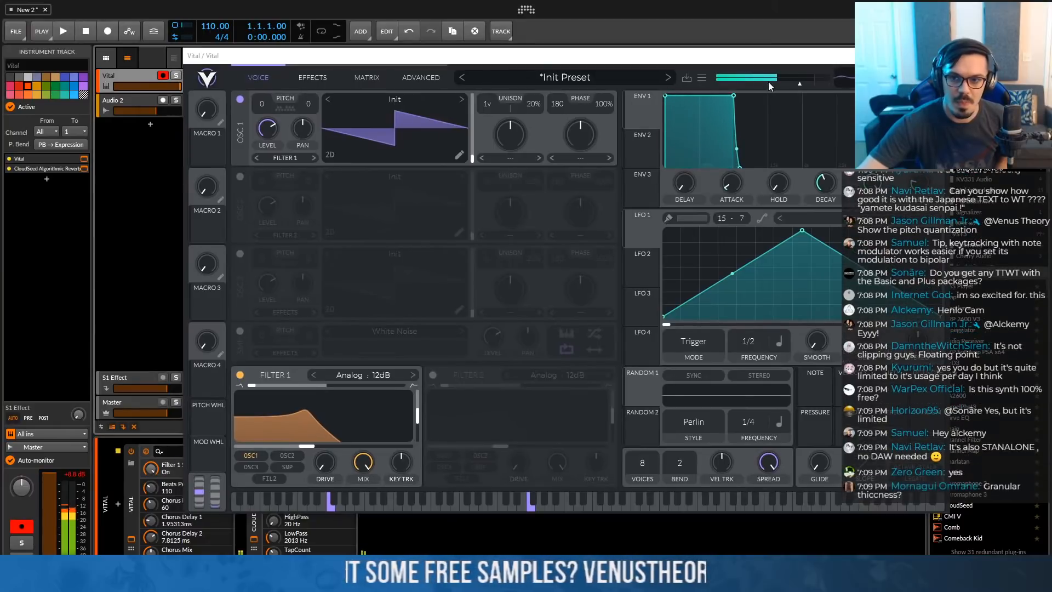
left_click_drag(768, 81, 796, 82)
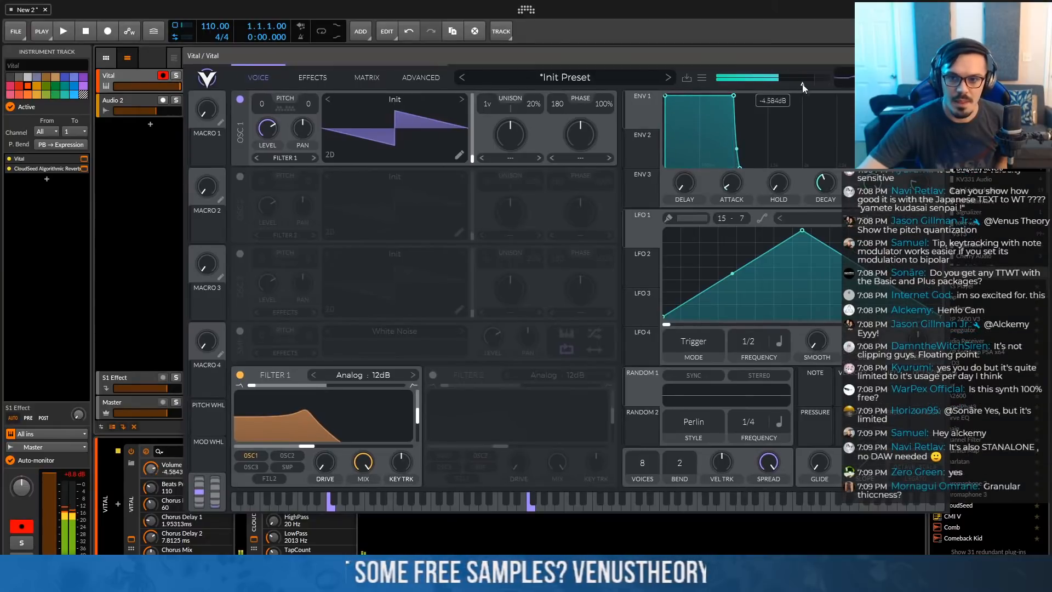
Compare the sound with CloudSeed off and on, and reopen its window to inspect the late reverberation decay
left_click(11, 168)
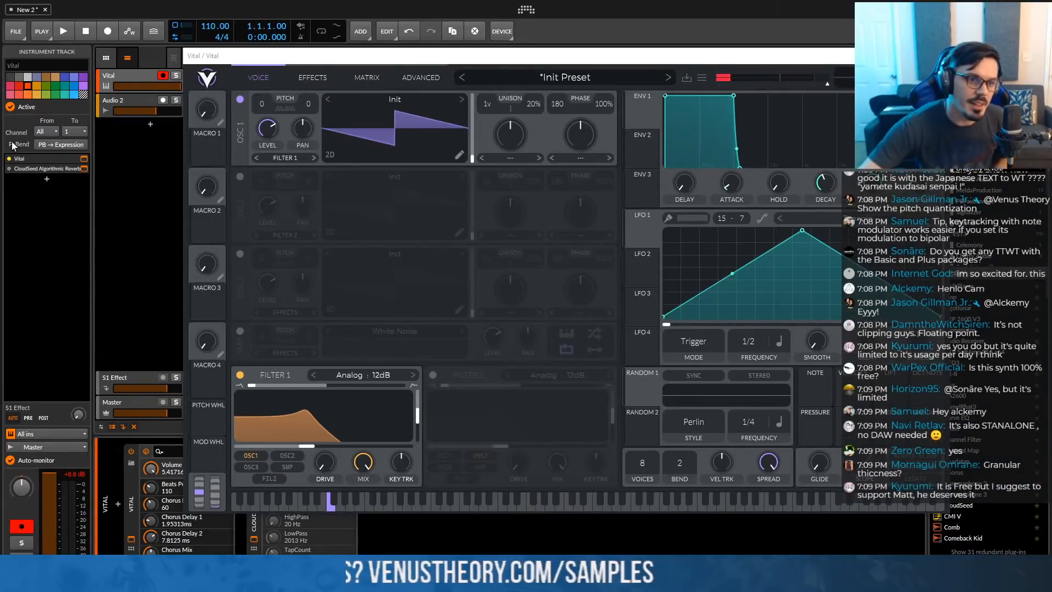
left_click(9, 169)
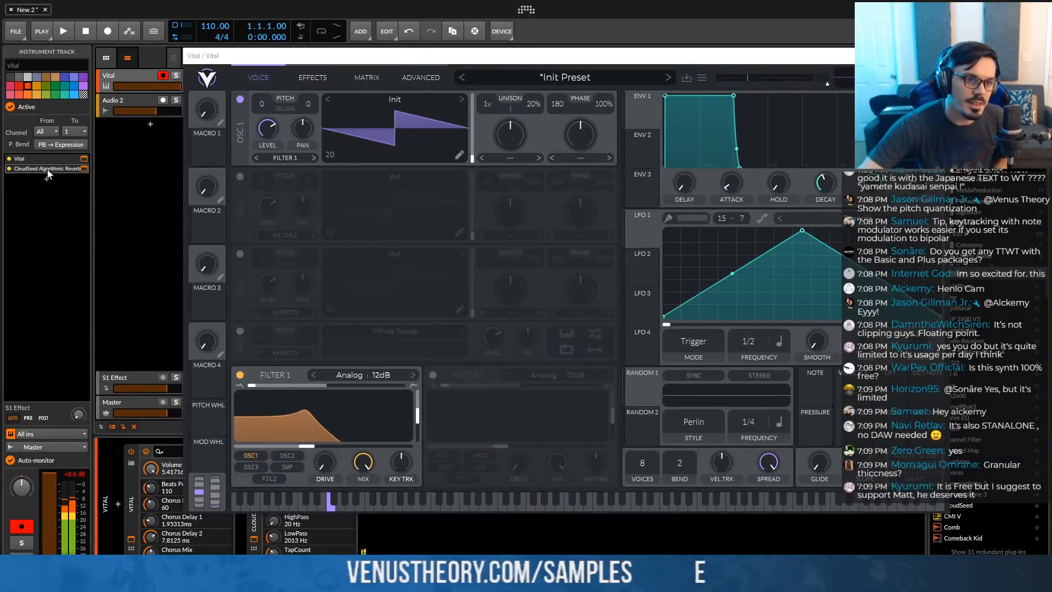
left_click(84, 168)
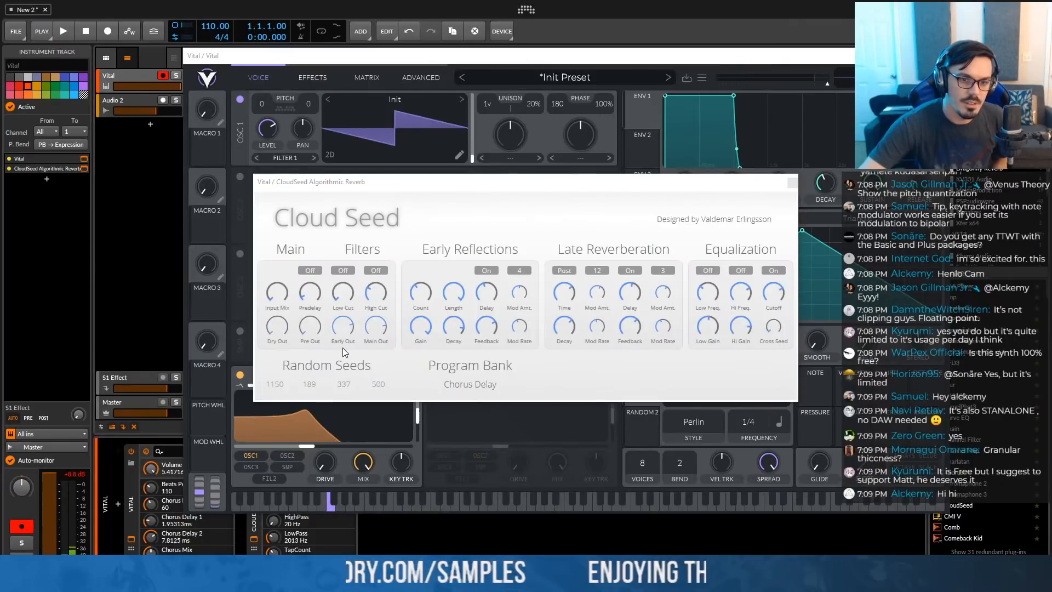
mouse_move(374, 327)
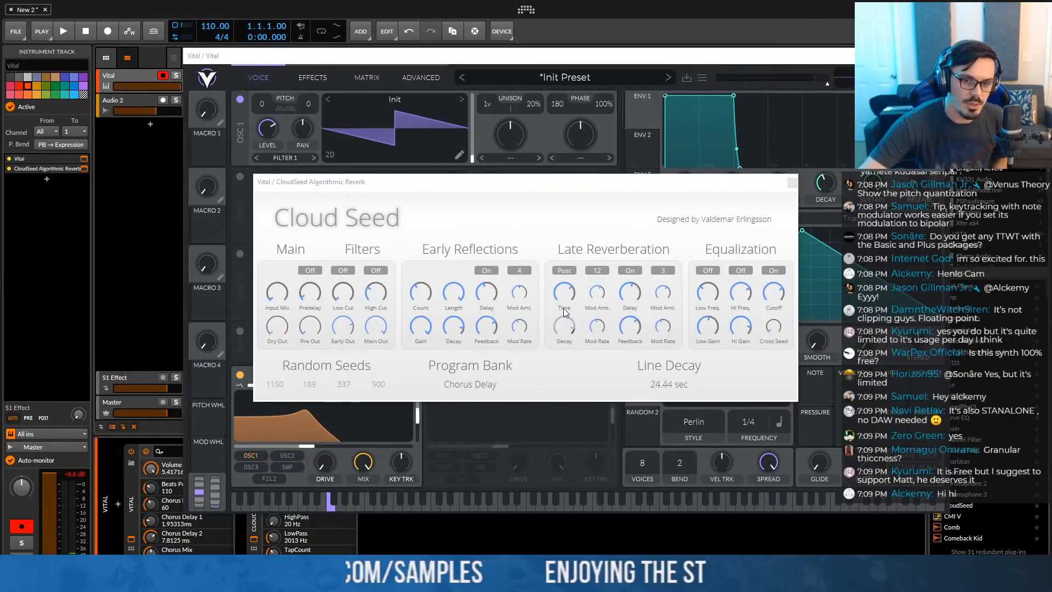
left_click_drag(480, 185, 385, 168)
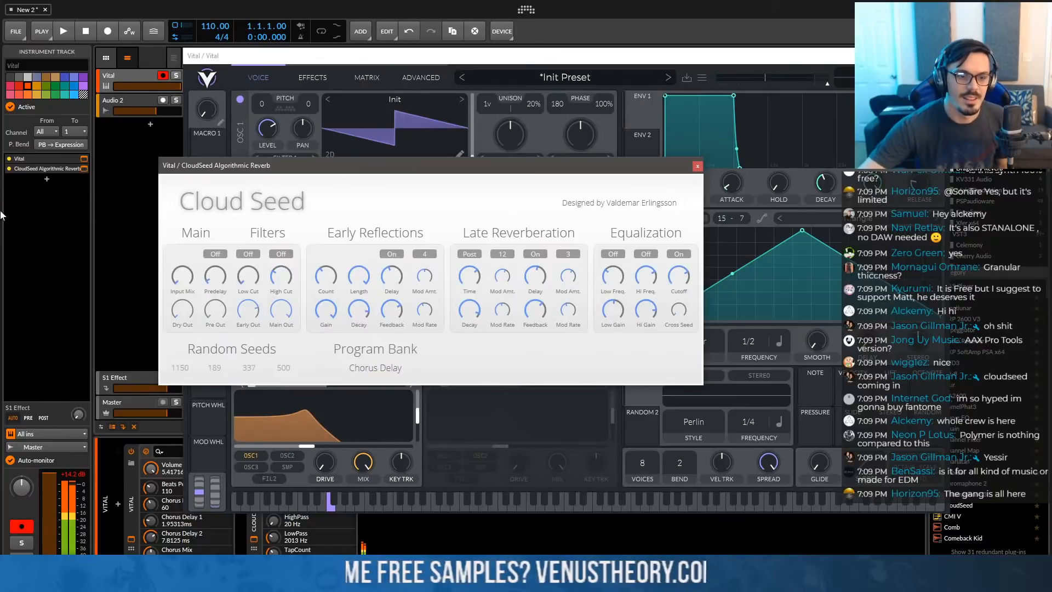
Remove the CloudSeed reverb from the track and initialize the Vital preset
left_click(11, 171)
key("Delete")
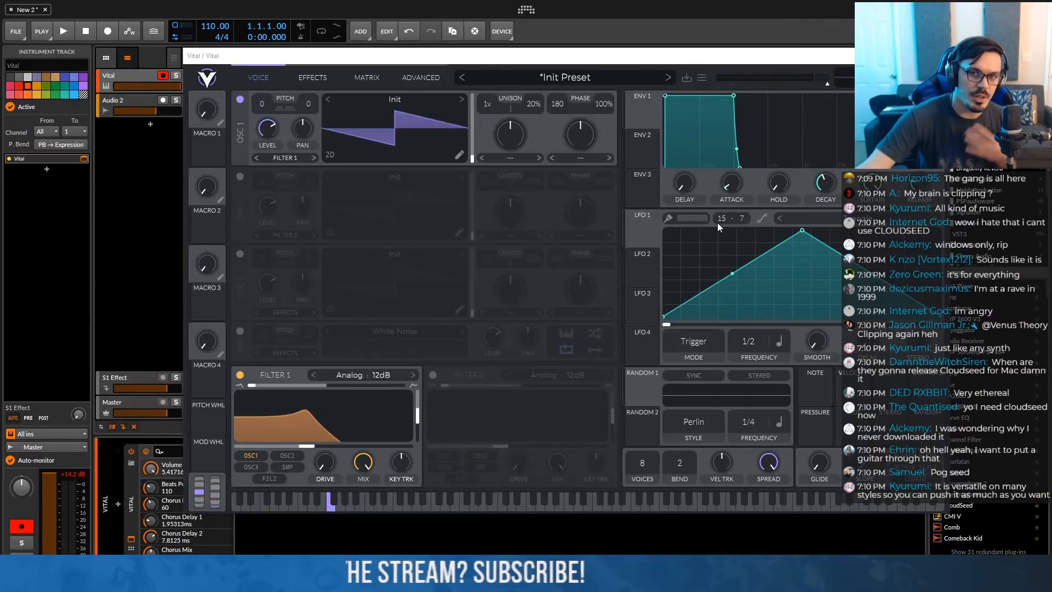
left_click_drag(716, 223, 722, 232)
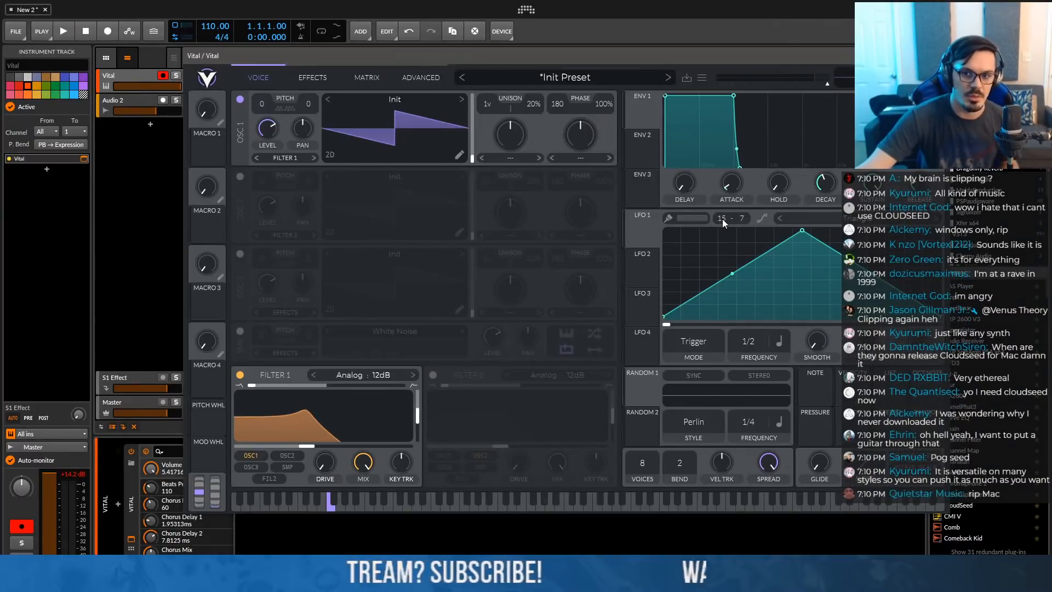
left_click(550, 81)
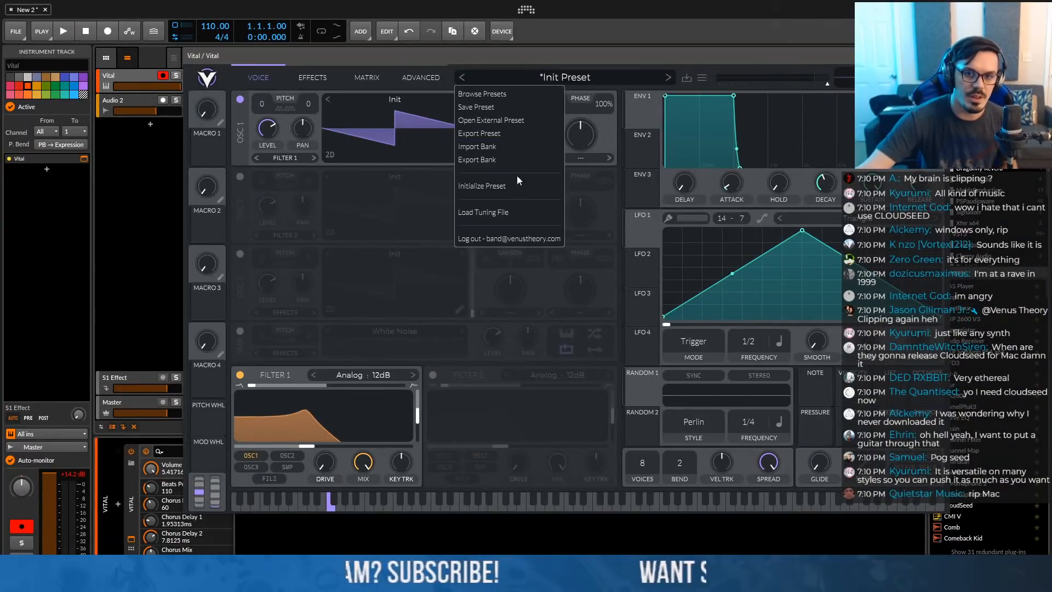
left_click(501, 175)
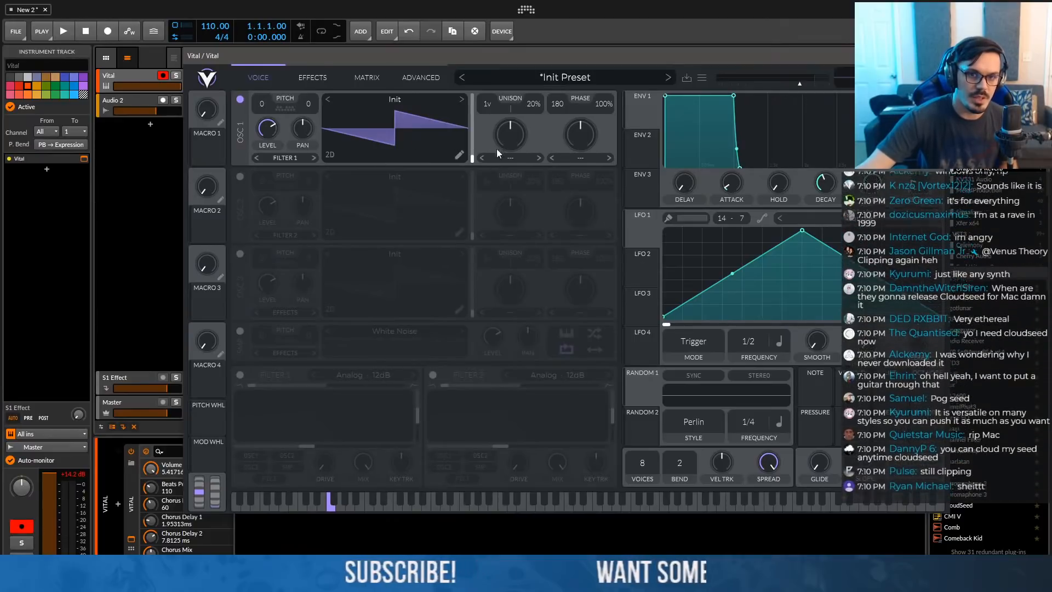
Set the LFO 1 grid to 16 columns by 12 rows
left_click_drag(722, 218, 718, 257)
left_click_drag(728, 195, 730, 184)
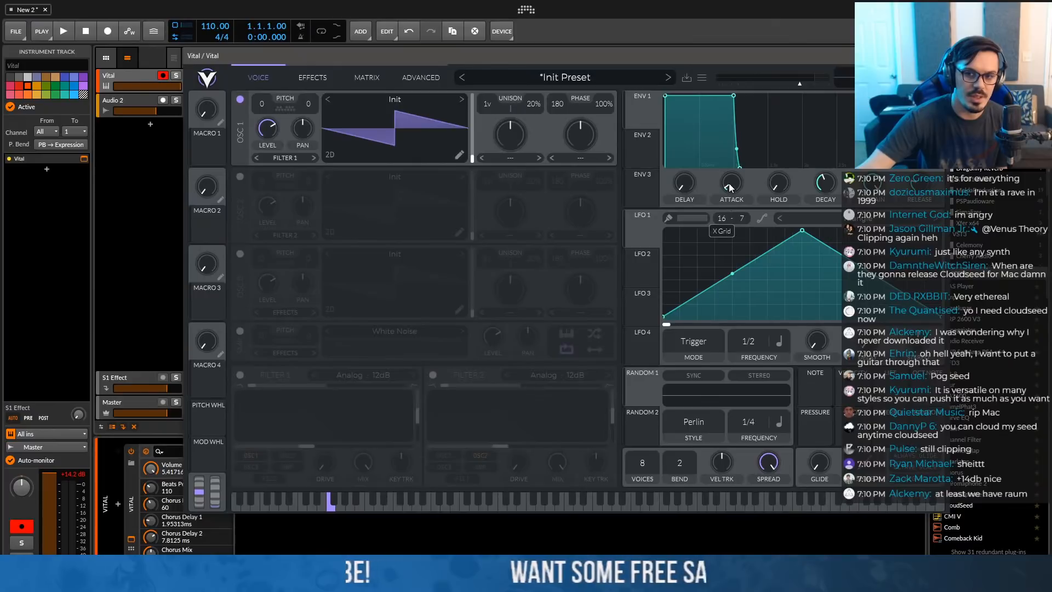
left_click_drag(741, 219, 741, 134)
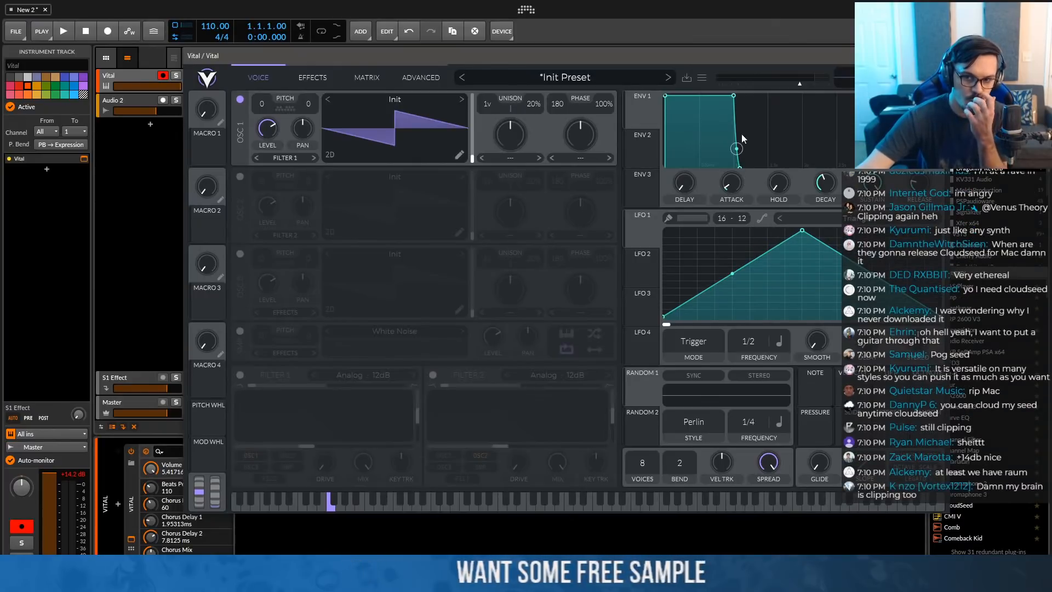
Paint a stepped melodic pattern of varying heights across the LFO 1 grid, with some steps at zero
left_click(670, 218)
mouse_move(670, 298)
left_mouse_down()
mouse_move(699, 315)
mouse_move(725, 306)
left_mouse_up()
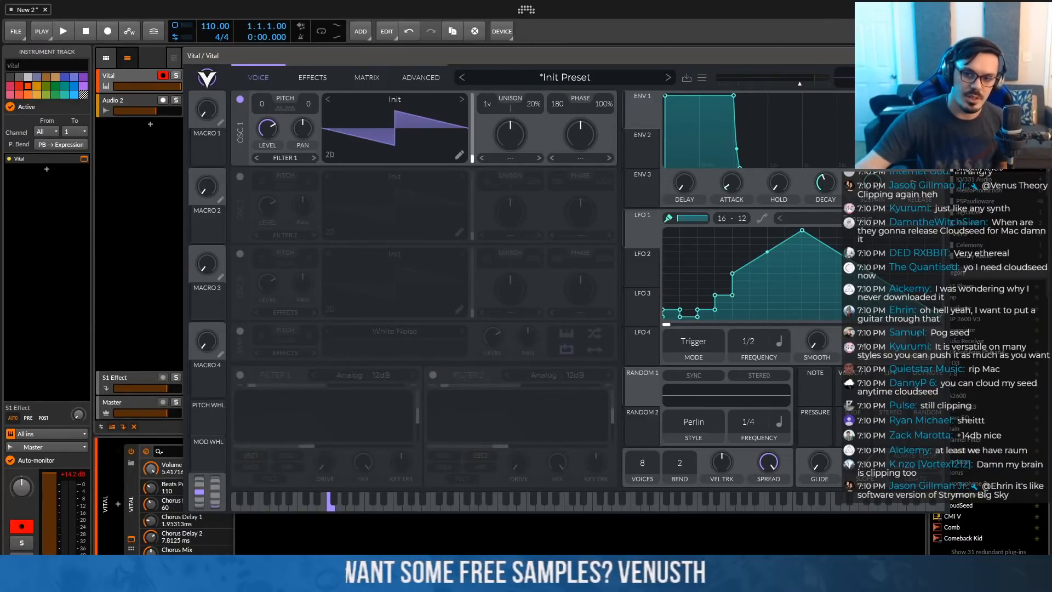
mouse_move(789, 314)
left_mouse_down()
mouse_move(764, 269)
mouse_move(838, 260)
mouse_move(938, 277)
mouse_move(707, 296)
mouse_move(740, 296)
mouse_move(759, 269)
mouse_move(769, 295)
mouse_move(722, 263)
mouse_move(704, 303)
left_mouse_up()
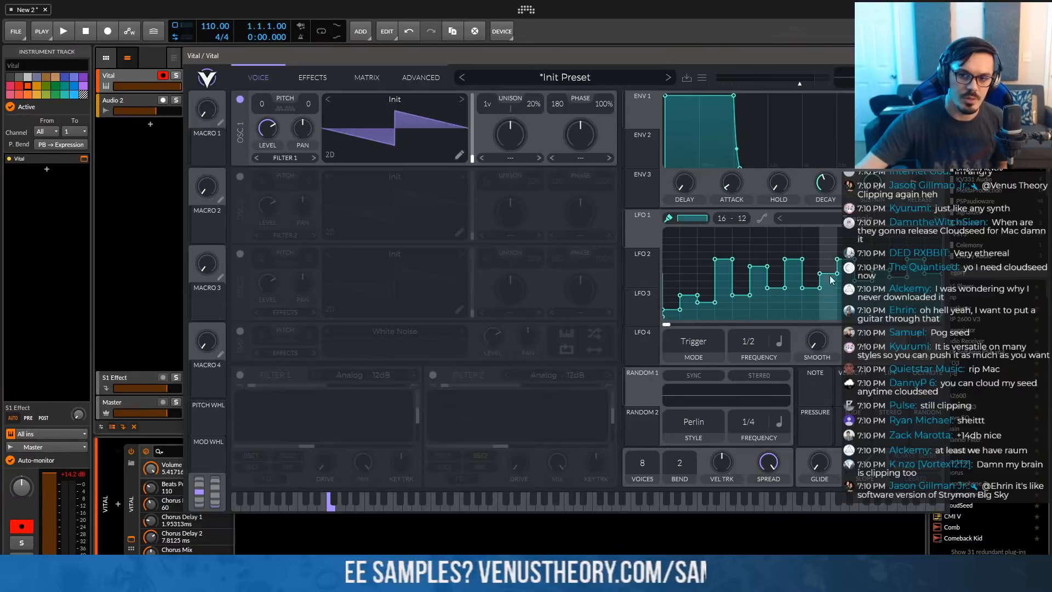
left_click(671, 317)
left_click(811, 317)
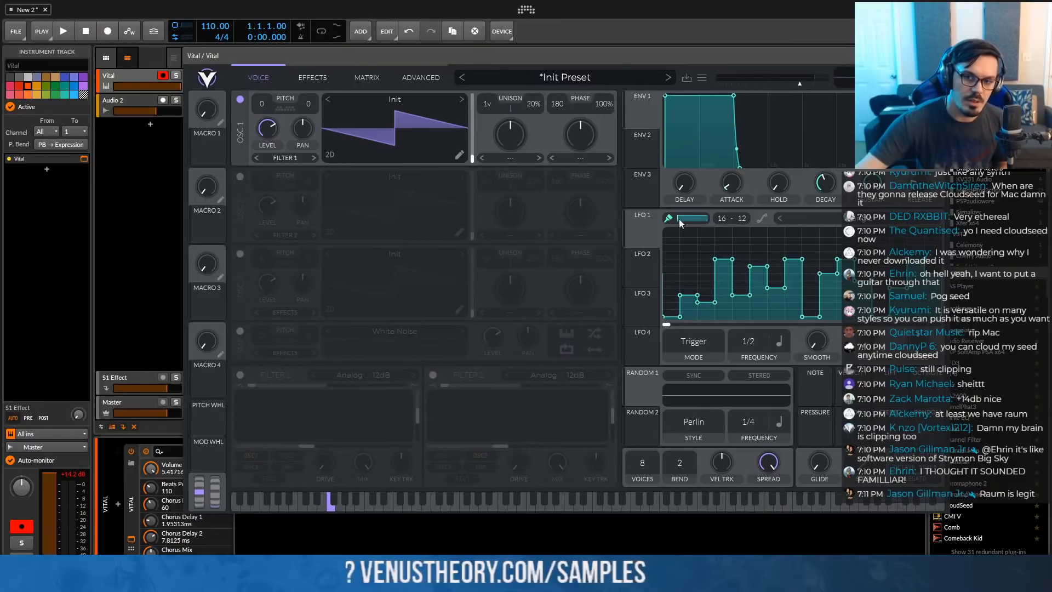
Modulate oscillator 1's transpose with LFO 1 and enter a smaller modulation amount
left_click_drag(635, 236, 262, 123)
right_click(262, 121)
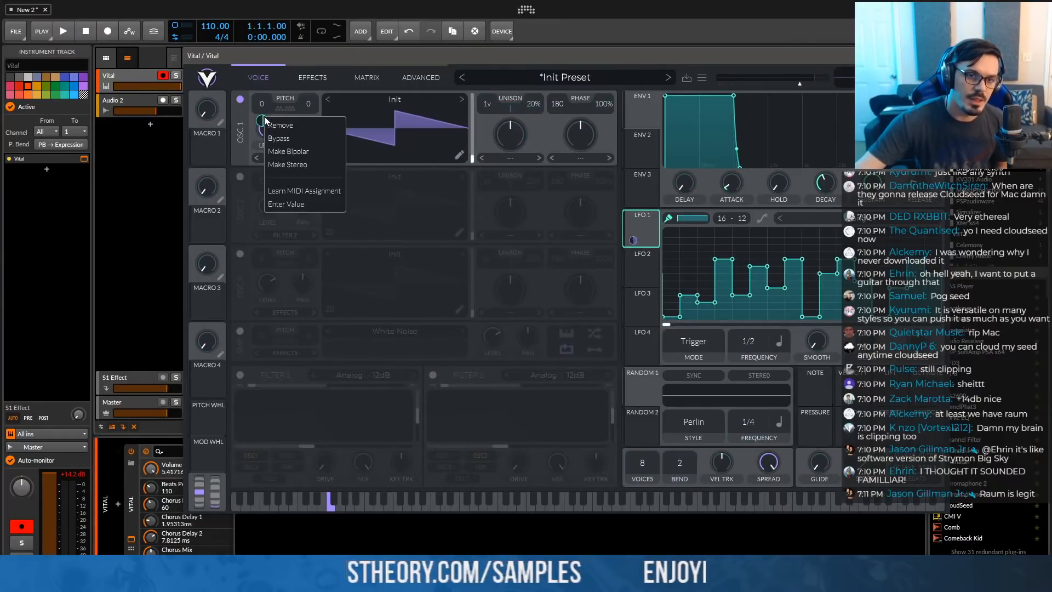
left_click(285, 203)
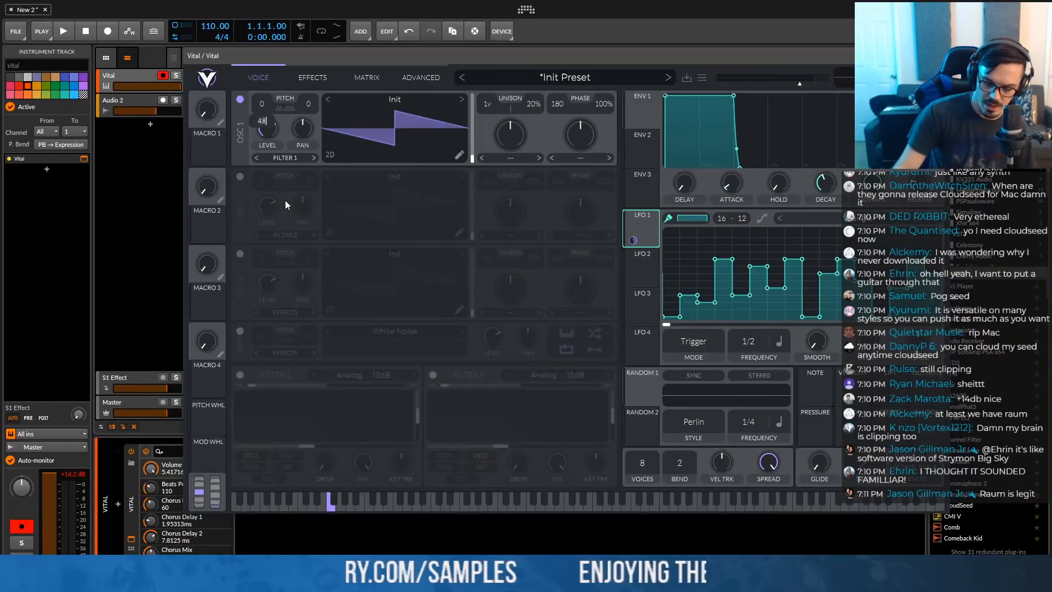
key("Return")
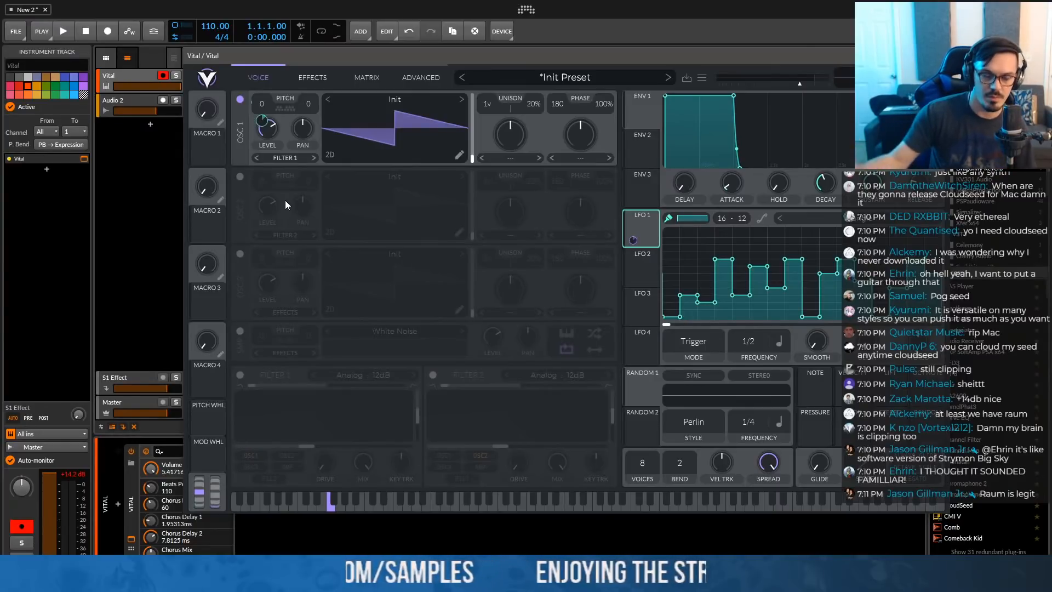
Snap oscillator 1's transpose to the white-key notes and set LFO 1's frequency to 2/1
left_click(285, 107)
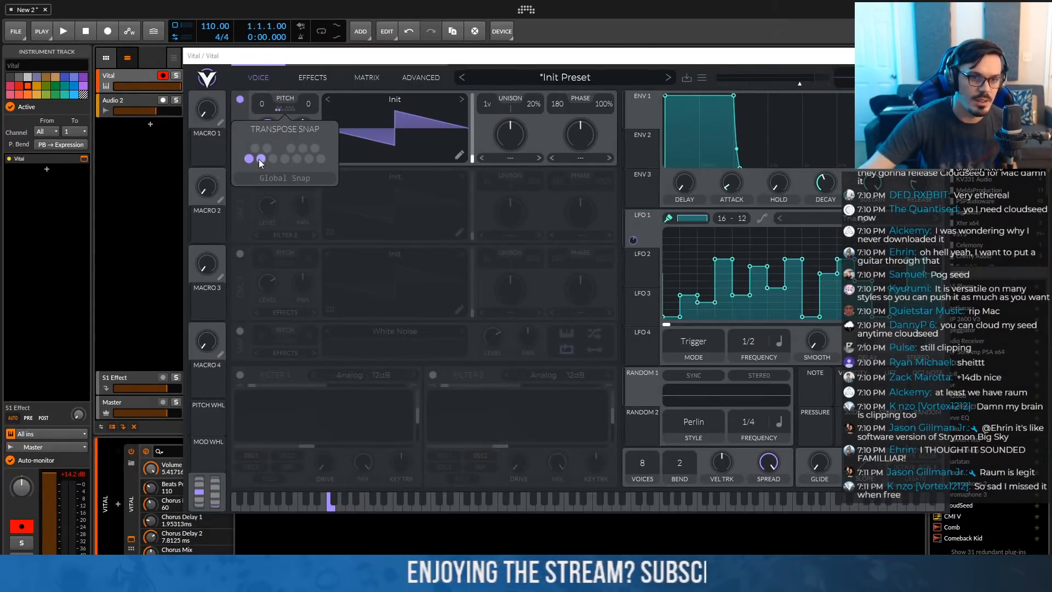
left_click(285, 158)
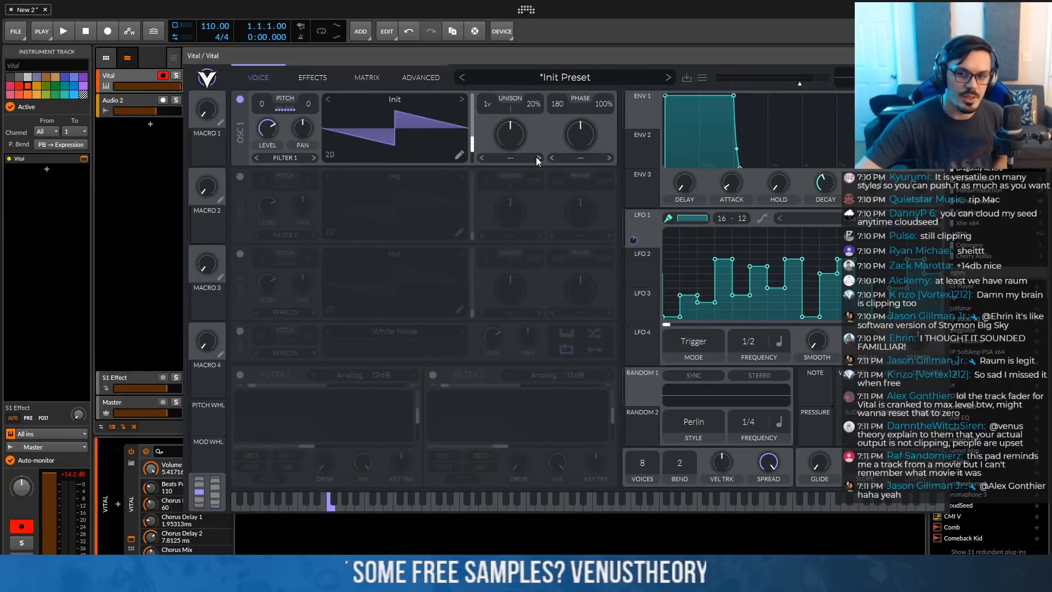
left_click_drag(748, 340, 754, 356)
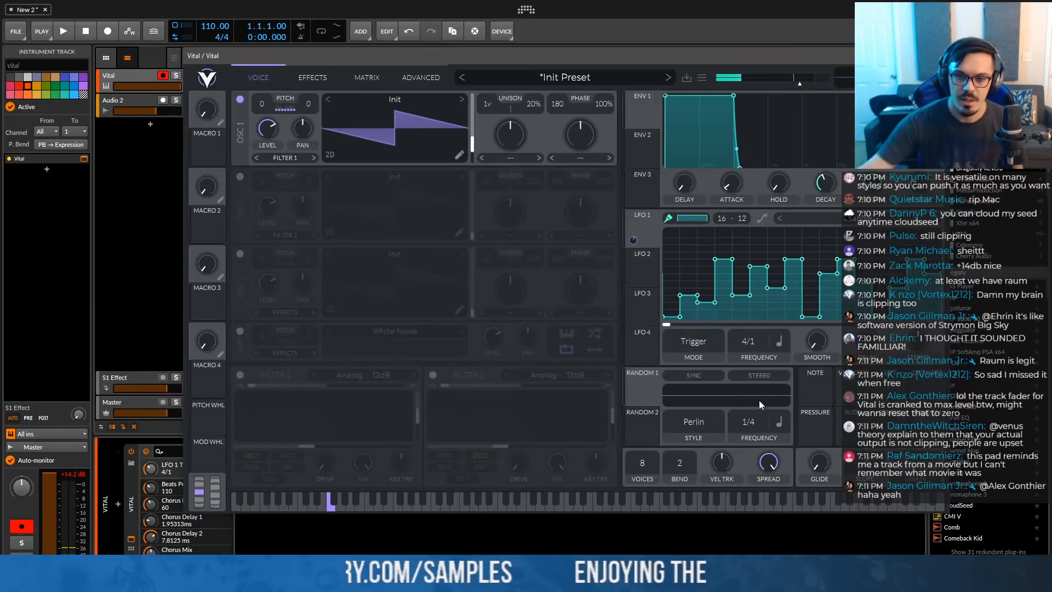
left_click_drag(761, 348, 753, 327)
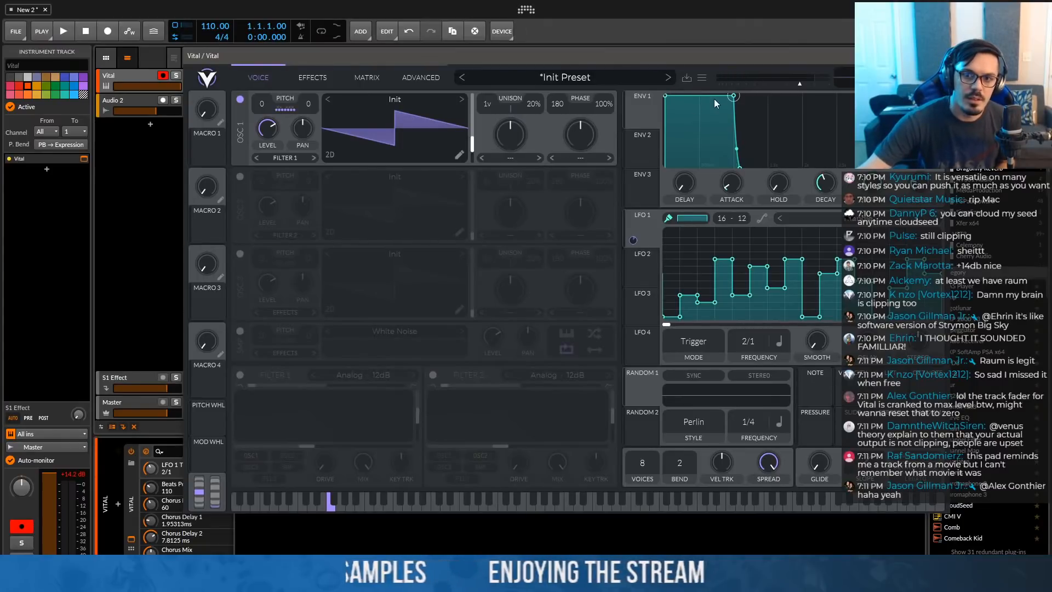
Set LFO 2 to an 8 by 6 grid at 1/4 frequency and paint a rhythmic pattern with the Step shape
left_click(654, 267)
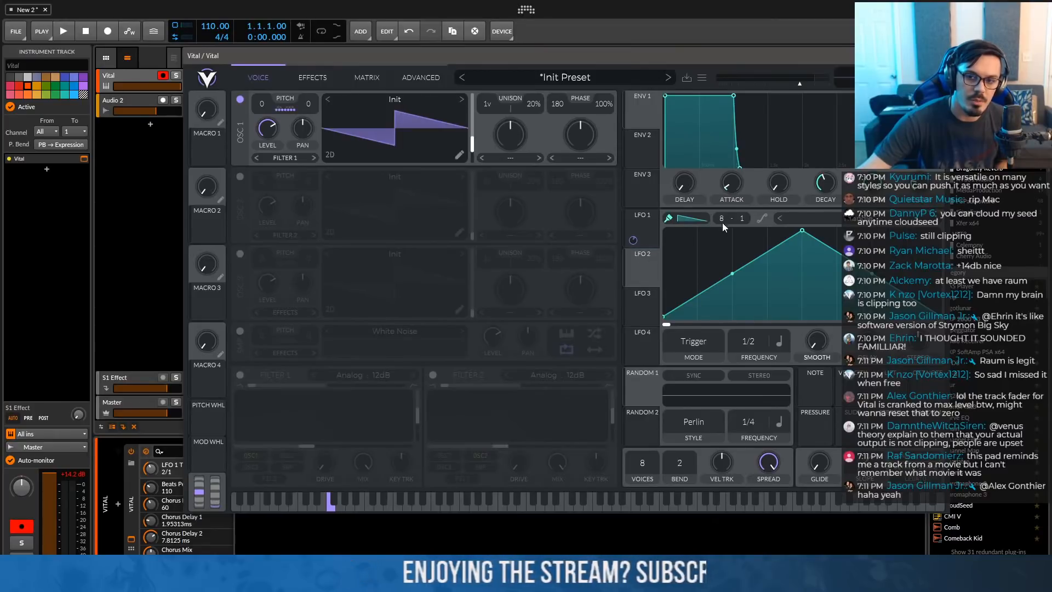
left_click_drag(742, 218, 736, 123)
left_click(691, 218)
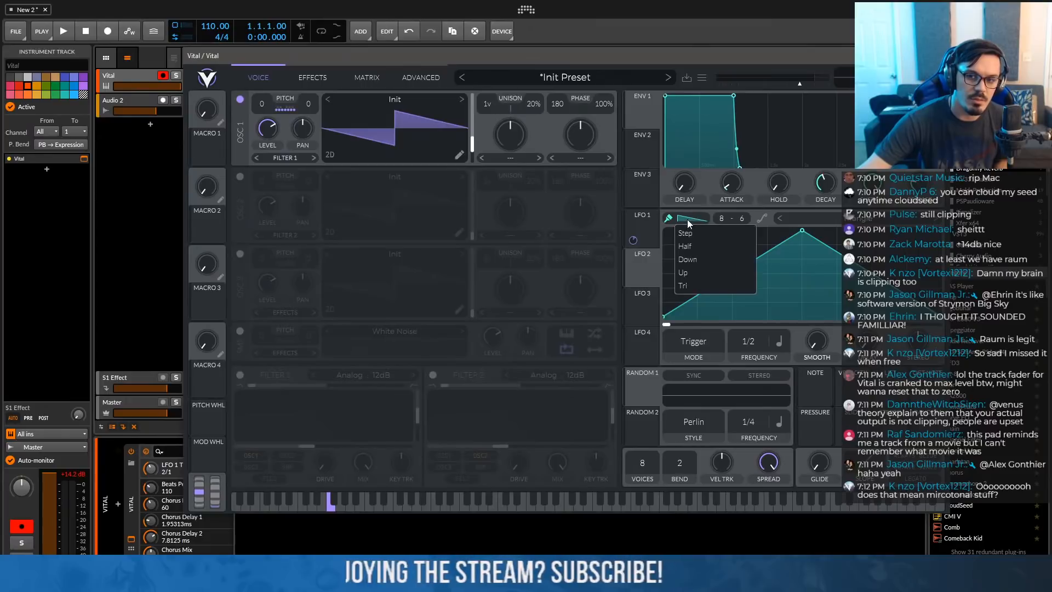
left_click(686, 232)
mouse_move(678, 267)
left_mouse_down()
mouse_move(767, 329)
mouse_move(777, 287)
mouse_move(838, 278)
left_mouse_up()
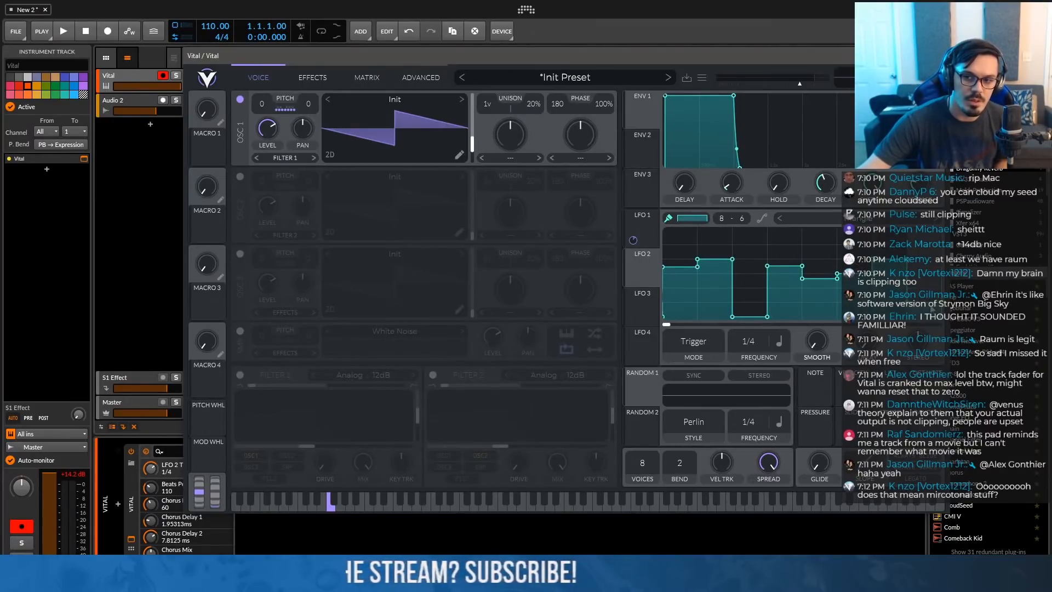
Modulate oscillator 1's level with LFO 2 and turn the base level all the way down
left_click_drag(640, 274, 212, 113)
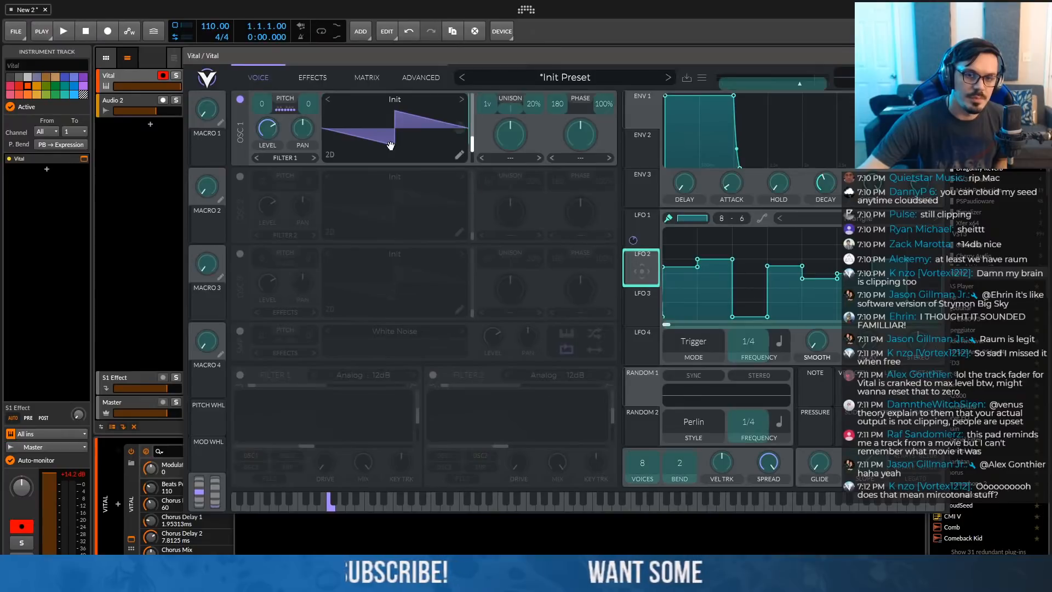
left_click_drag(641, 271, 264, 156)
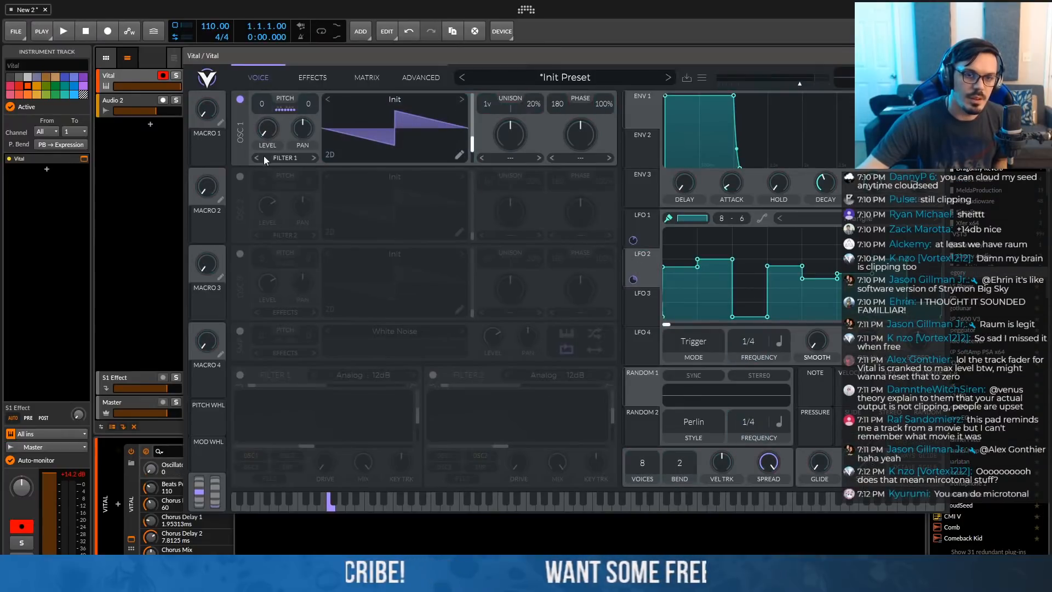
Set LFO 2's frequency to 1/1 and finish the arpeggio patch by initializing the preset
mouse_move(740, 337)
left_mouse_down()
mouse_move(744, 394)
mouse_move(752, 329)
left_mouse_up()
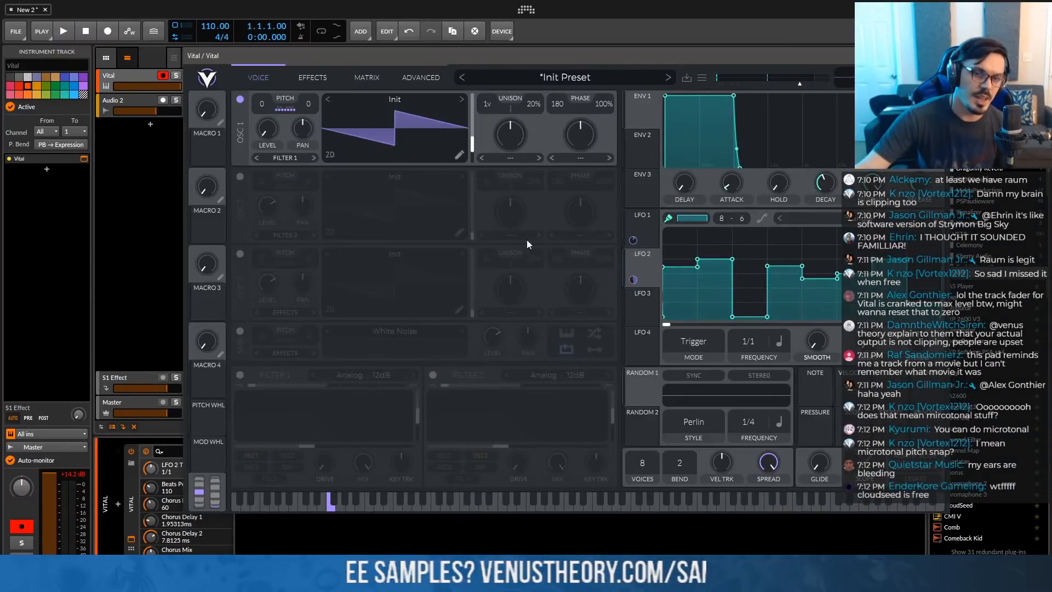
left_click(557, 77)
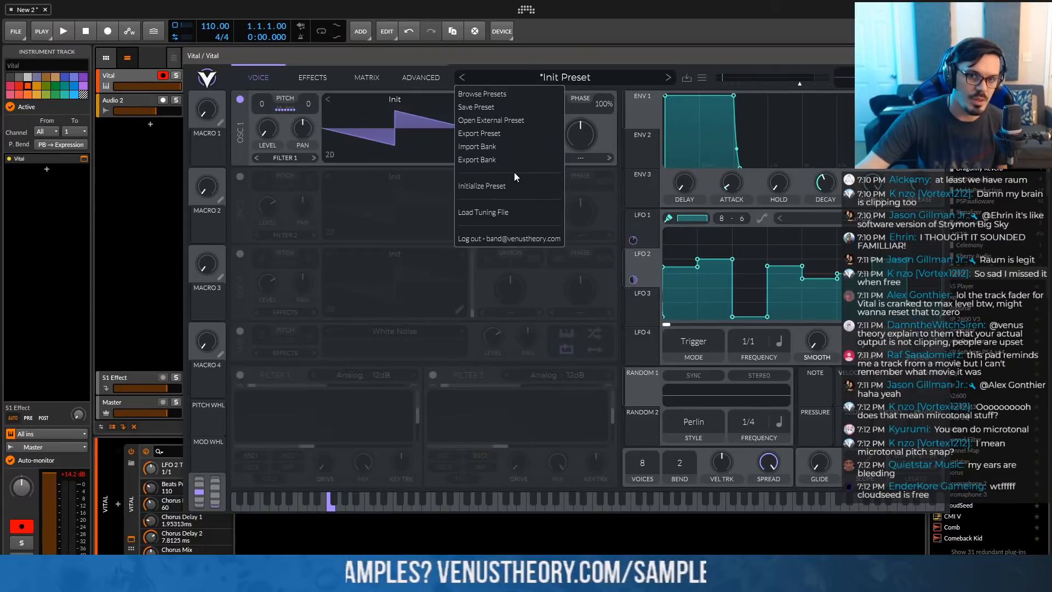
left_click(514, 186)
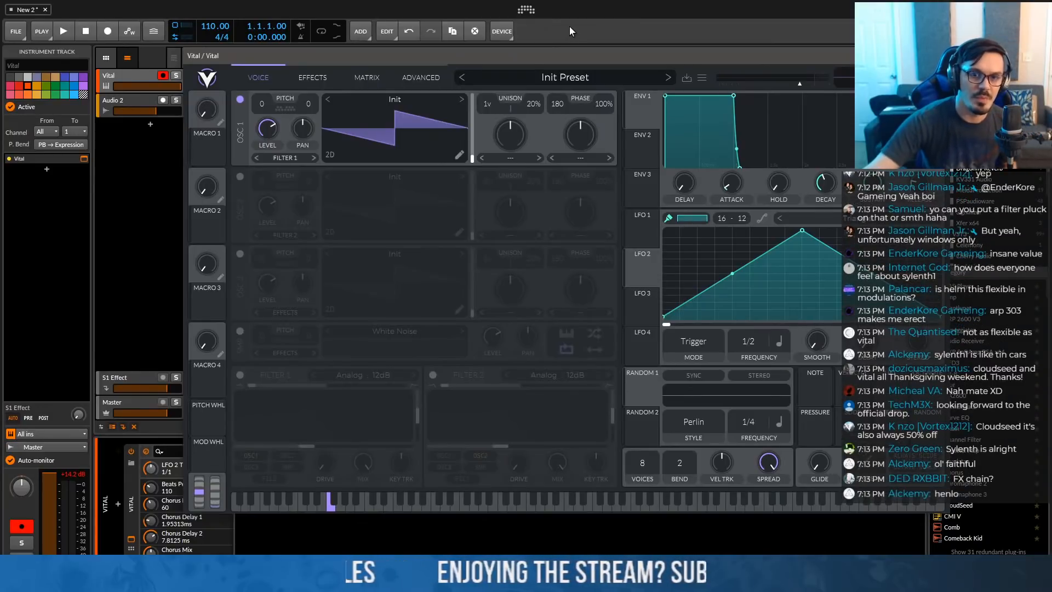
Reposition the Vital window so its full interface is visible, and return from the preset browser to the voice page
double_click(525, 56)
left_click(493, 77)
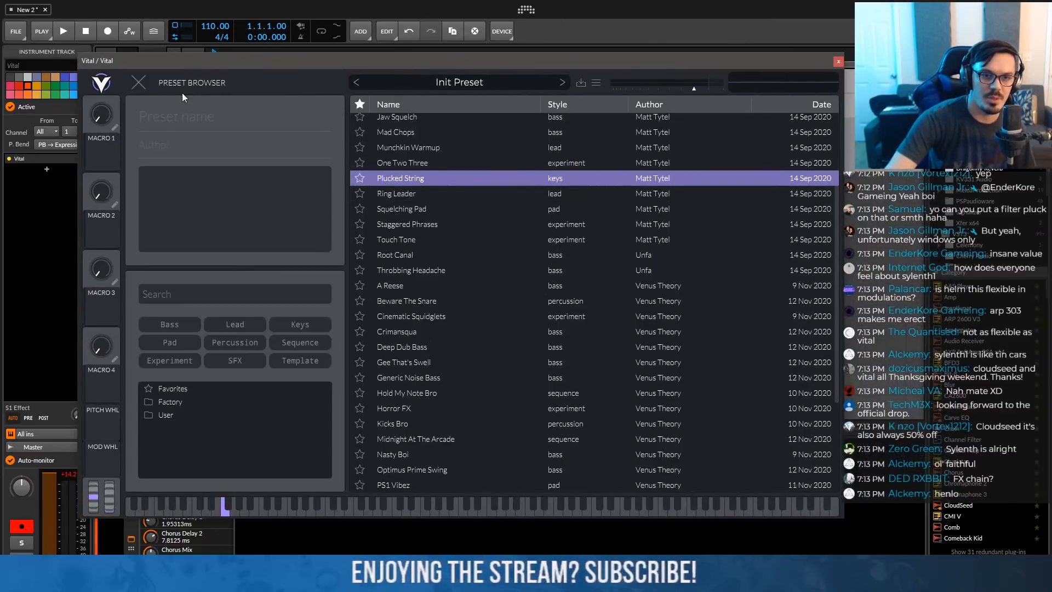
left_click(140, 84)
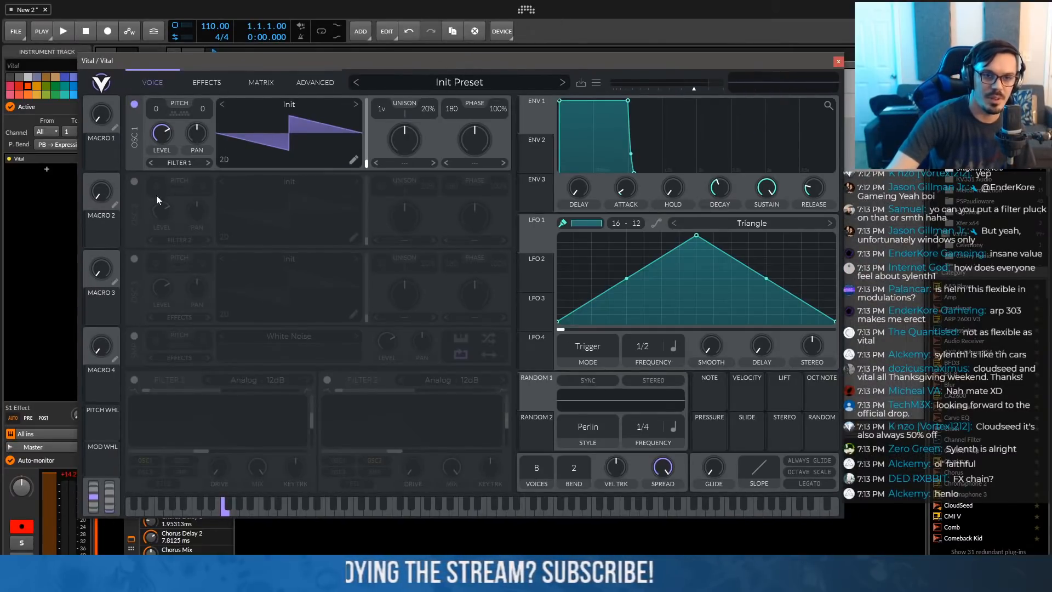
Enable oscillators 2 and 3 and load the Basic Shapes wavetable into all three oscillators
left_click(134, 181)
left_click(134, 258)
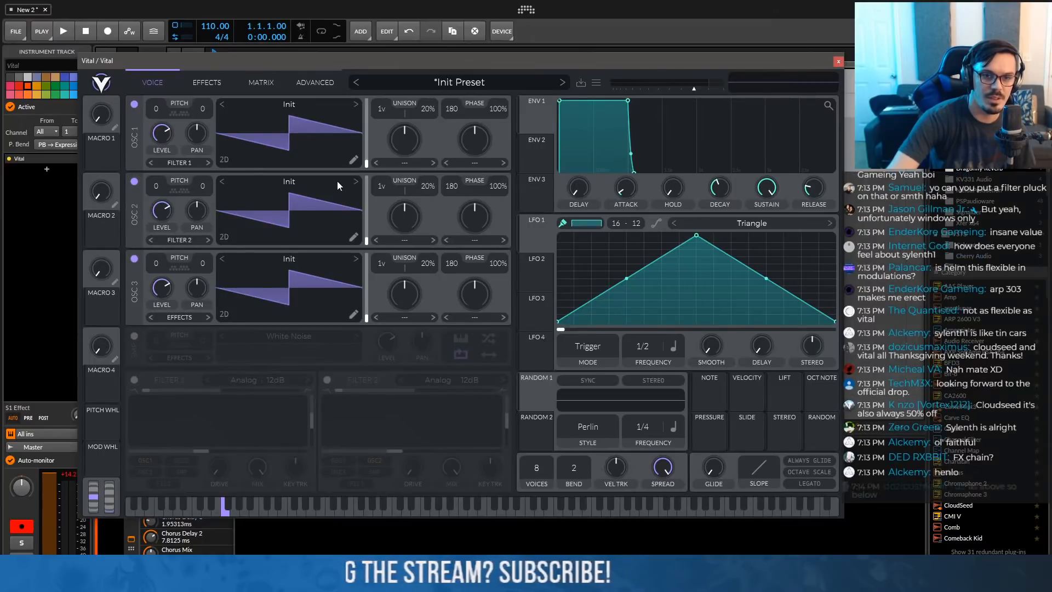
left_click(355, 181)
left_click(356, 258)
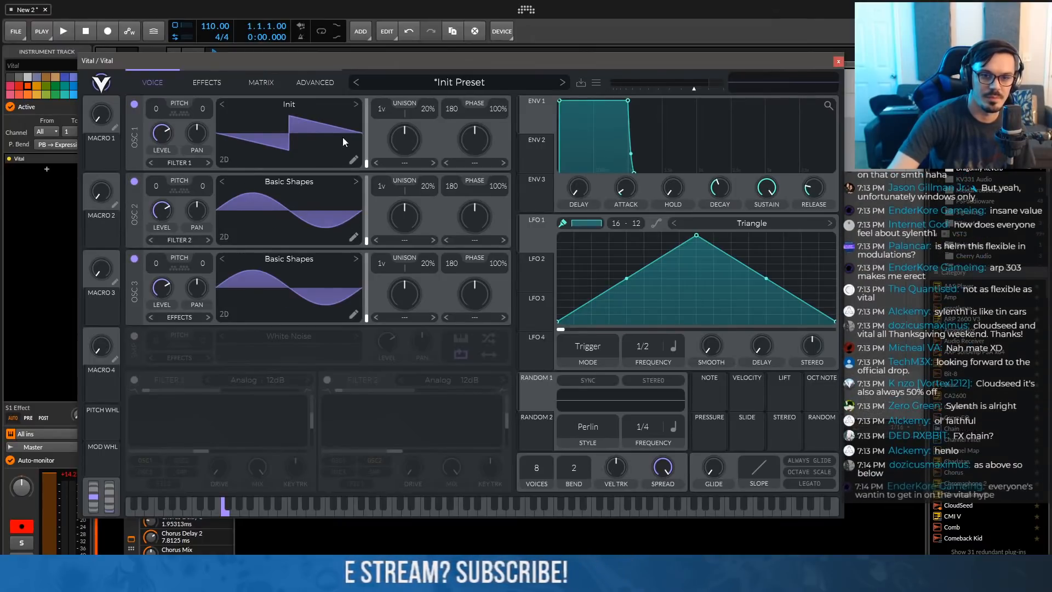
left_click(356, 106)
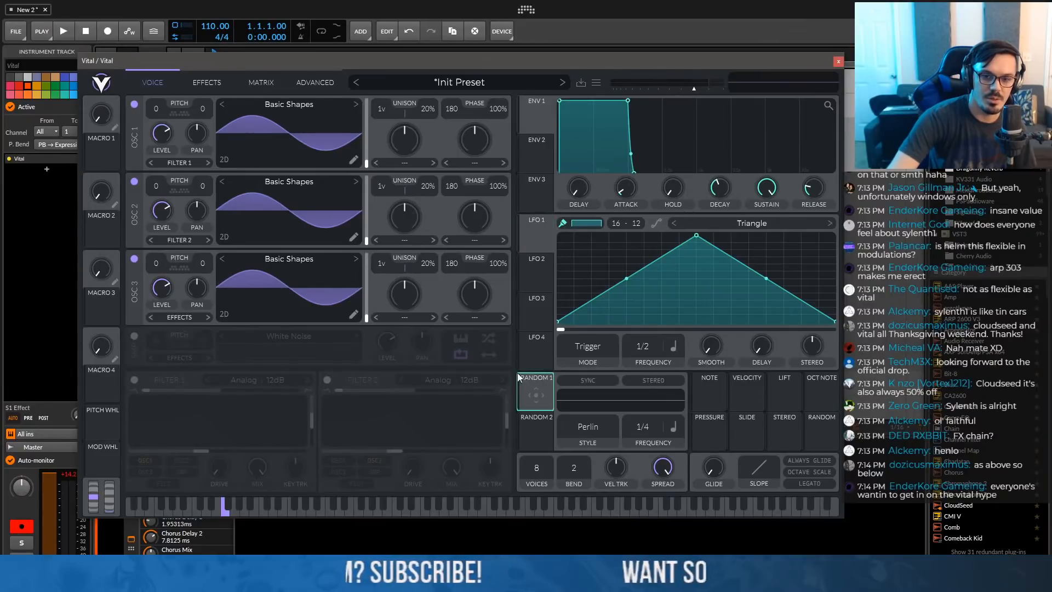
Modulate oscillator 1's transpose with Random 1, oscillator 2 with Random 2, and oscillator 3's wavetable position with Random 3
left_click_drag(537, 390, 246, 148)
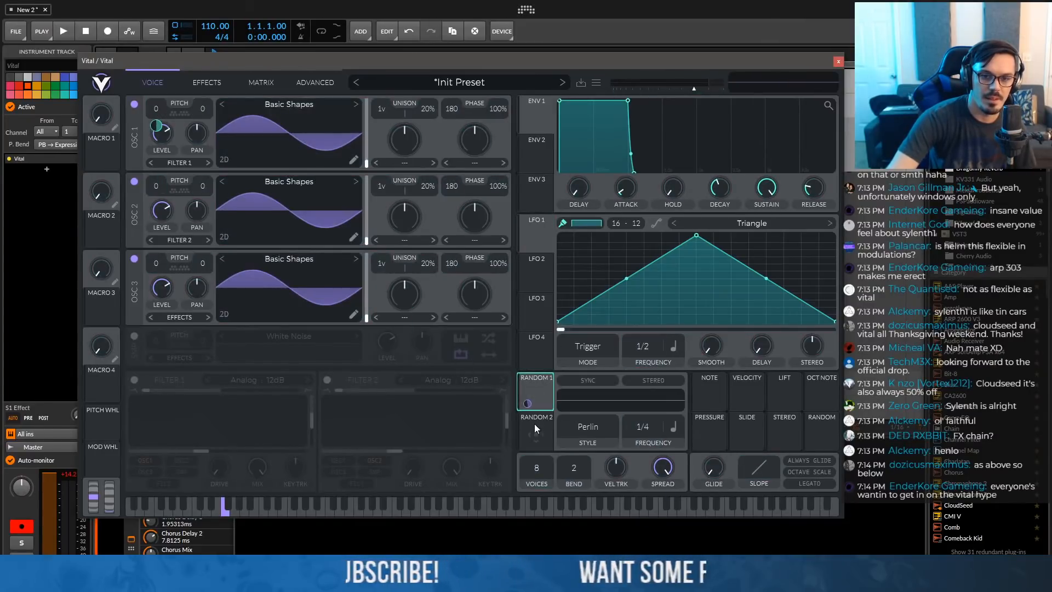
left_click_drag(534, 423, 144, 179)
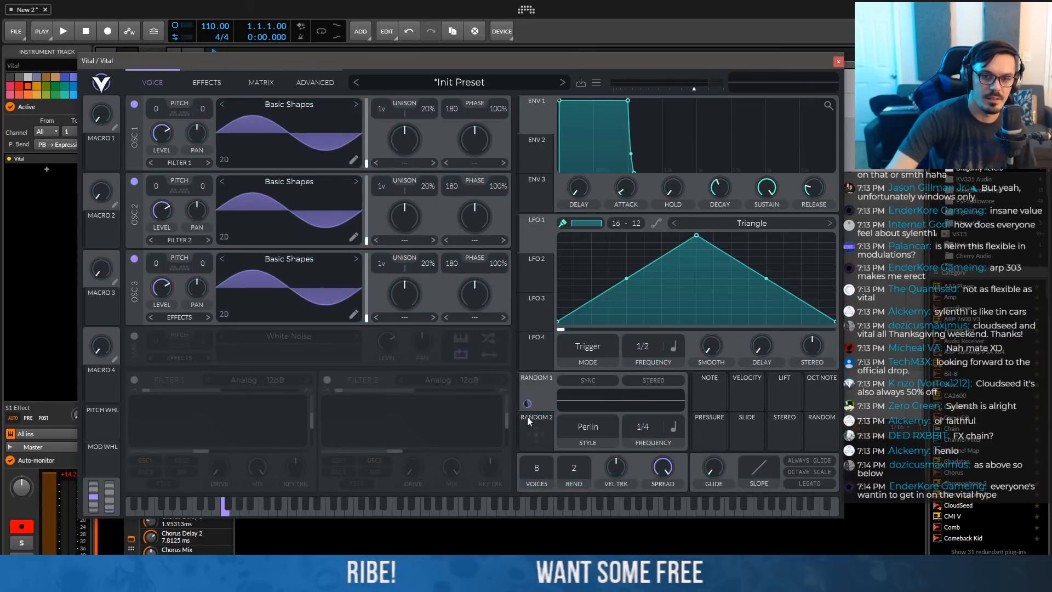
left_click_drag(527, 416, 248, 320)
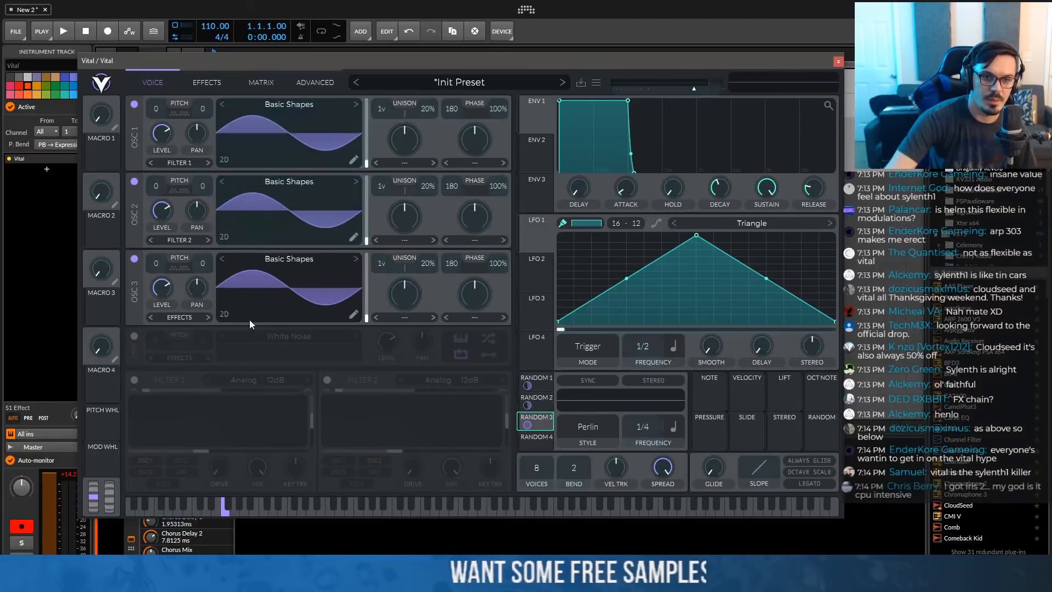
Remove the Random 3 modulation and switch oscillator 3 off
right_click(530, 423)
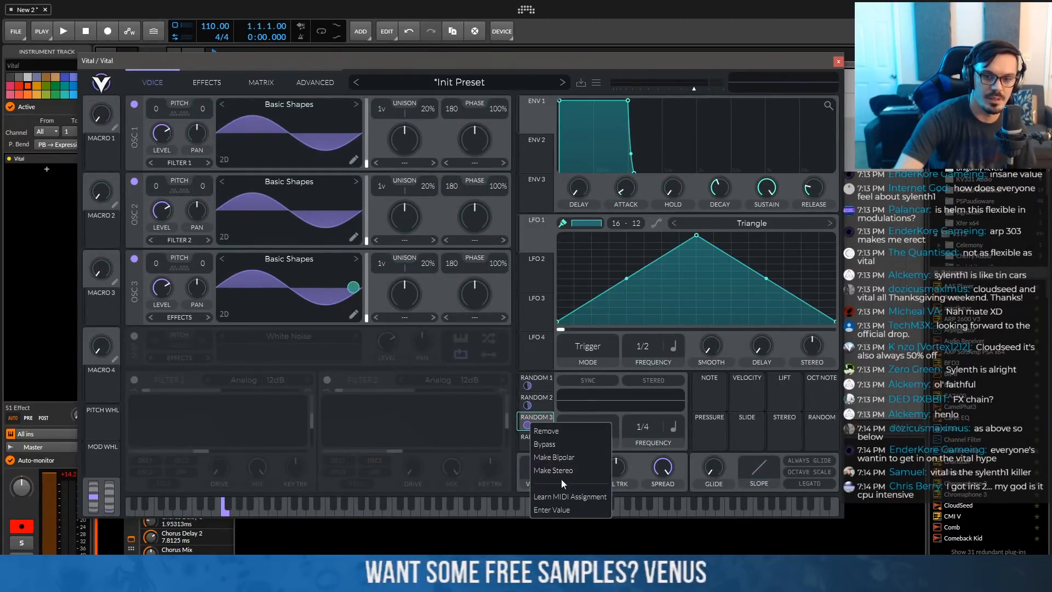
left_click(548, 431)
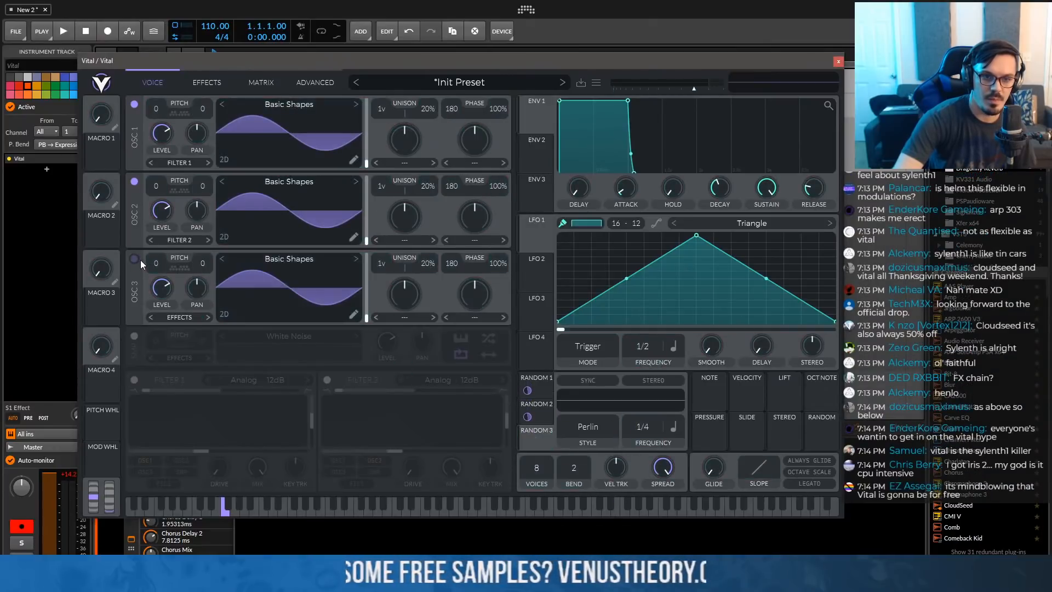
left_click(134, 258)
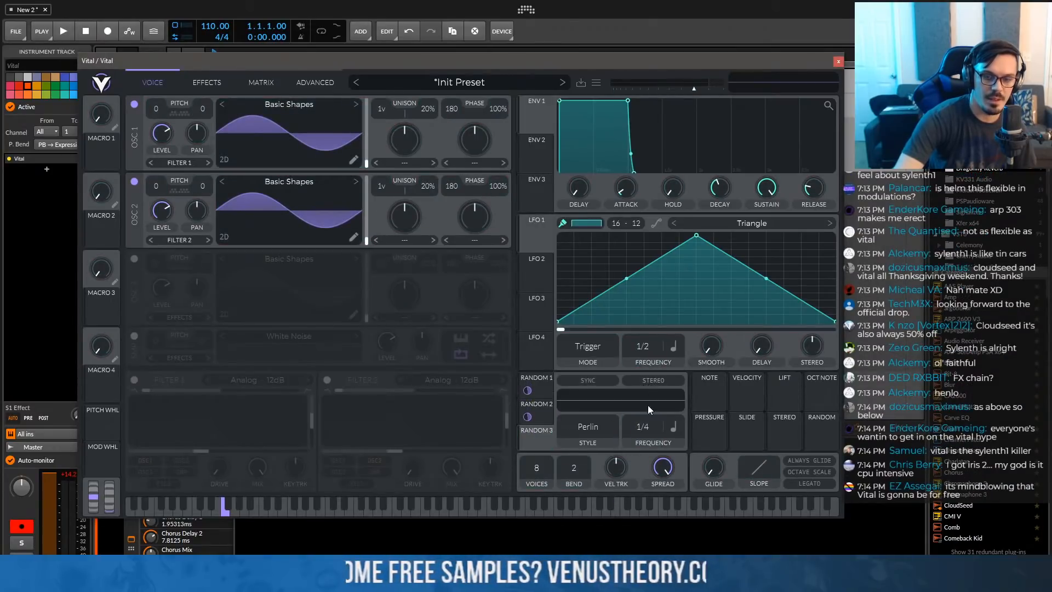
Enable oscillator 3 and modulate its transpose with Random 3
left_click(135, 260)
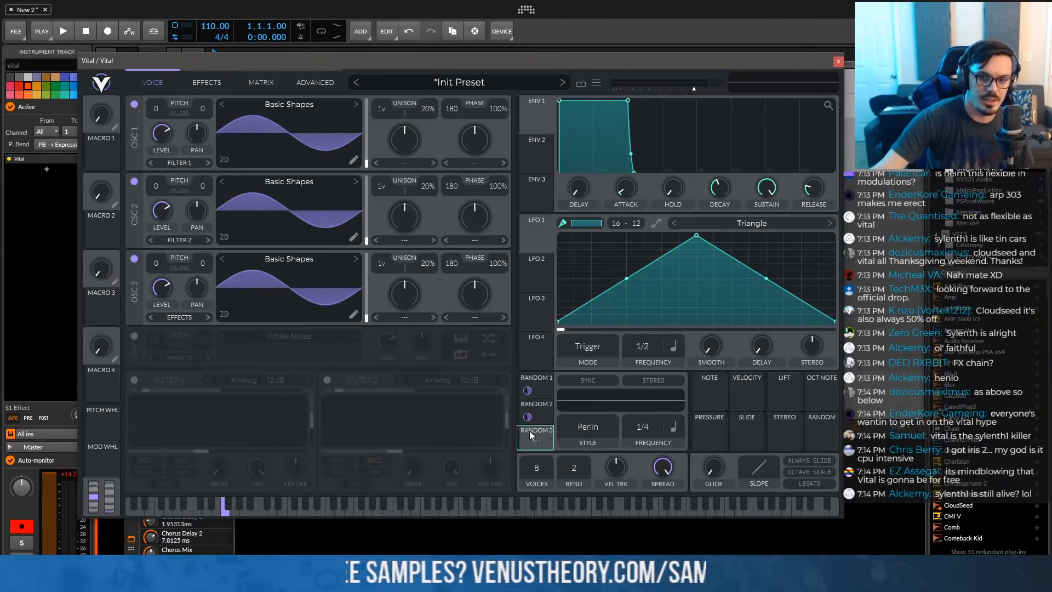
left_click_drag(529, 430, 172, 269)
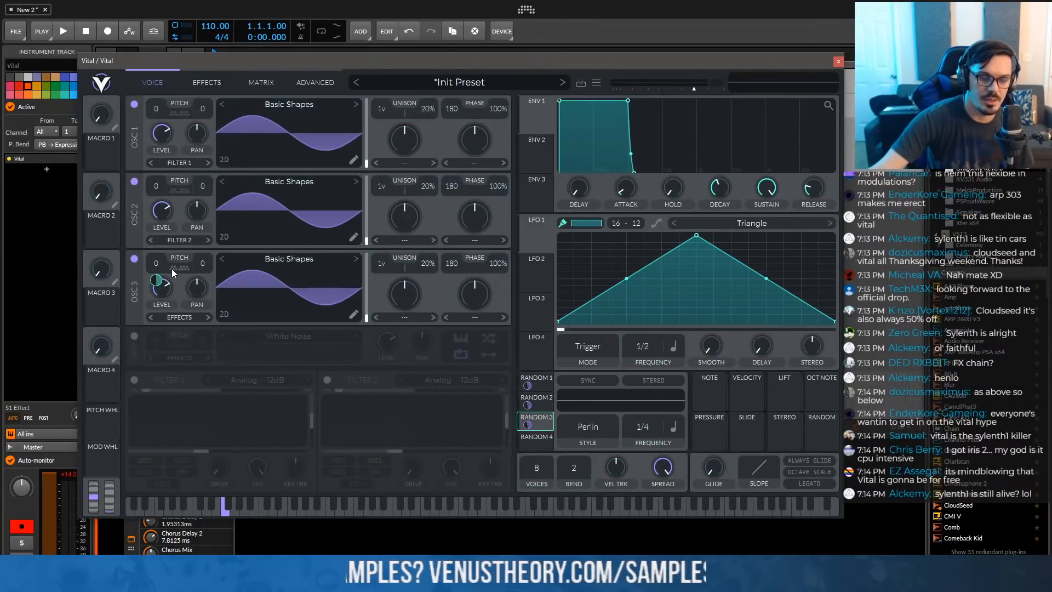
Set oscillator 3's transpose snap to the notes C, D# and F
left_click(172, 268)
left_click(143, 318)
left_click(161, 307)
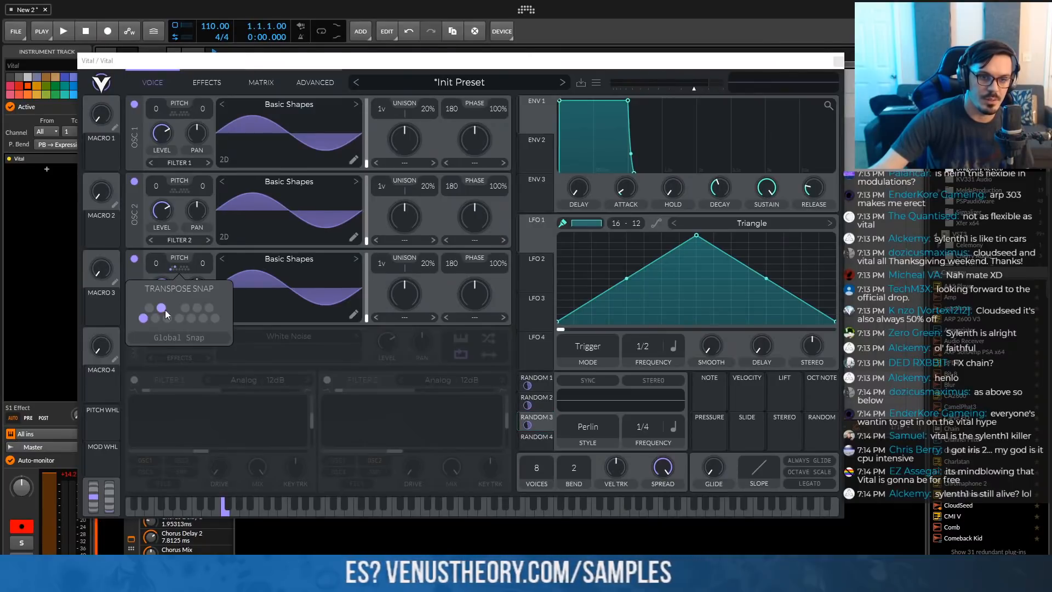
left_click(179, 317)
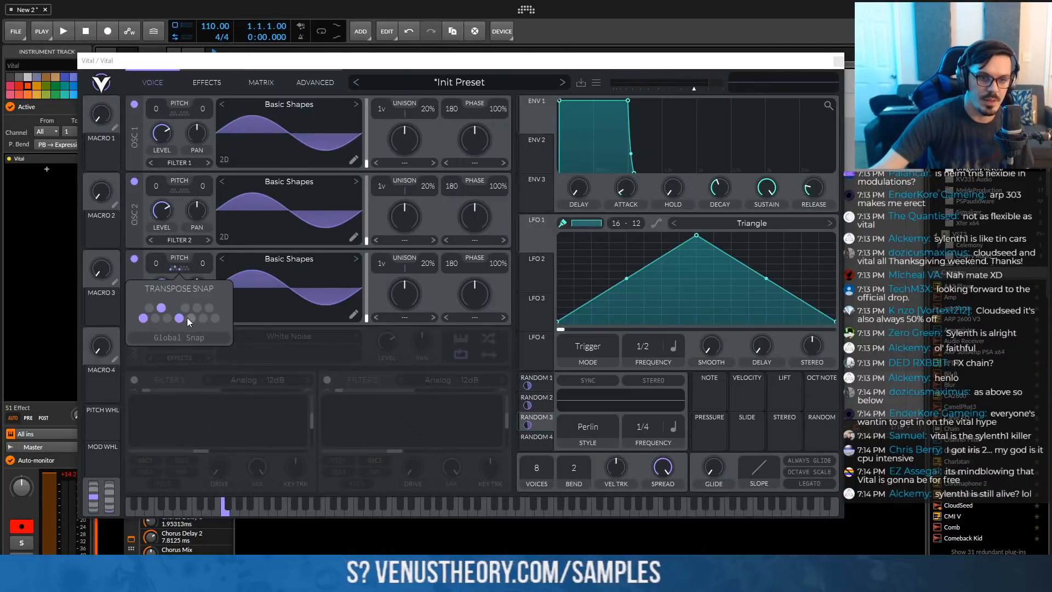
Set oscillator 2's transpose snap to the notes C, F and G
left_click(177, 192)
left_click(143, 240)
left_click(179, 240)
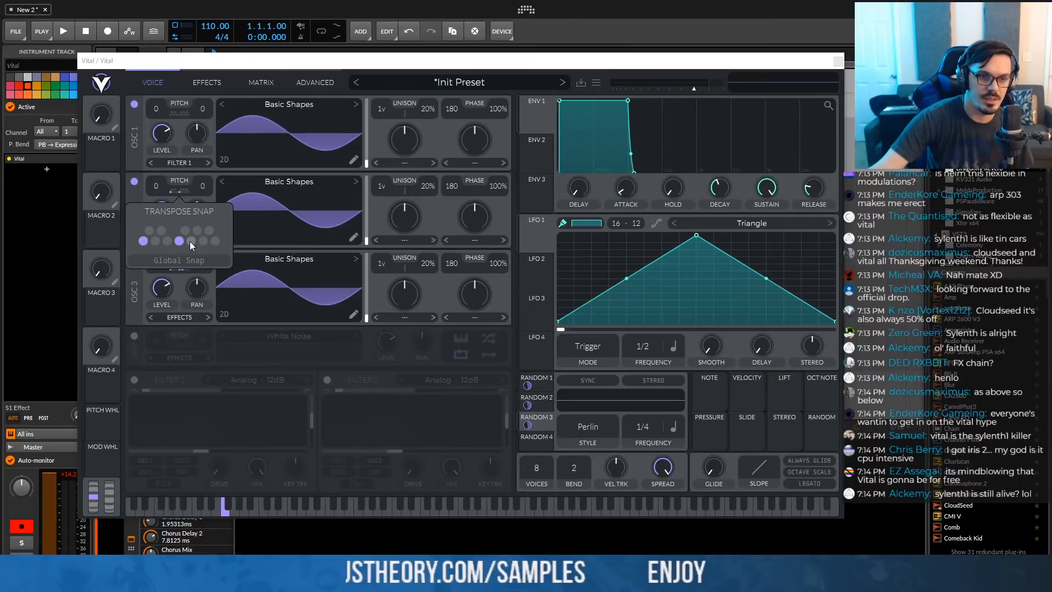
left_click(192, 241)
Set oscillator 1's transpose snap to the notes C, D# and G
left_click(173, 115)
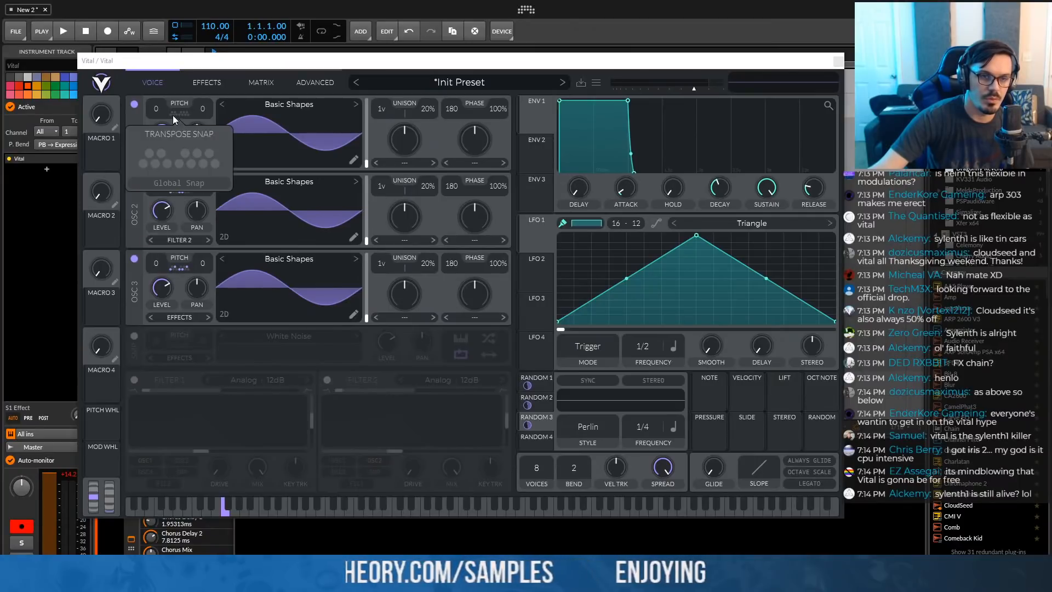
left_click(161, 152)
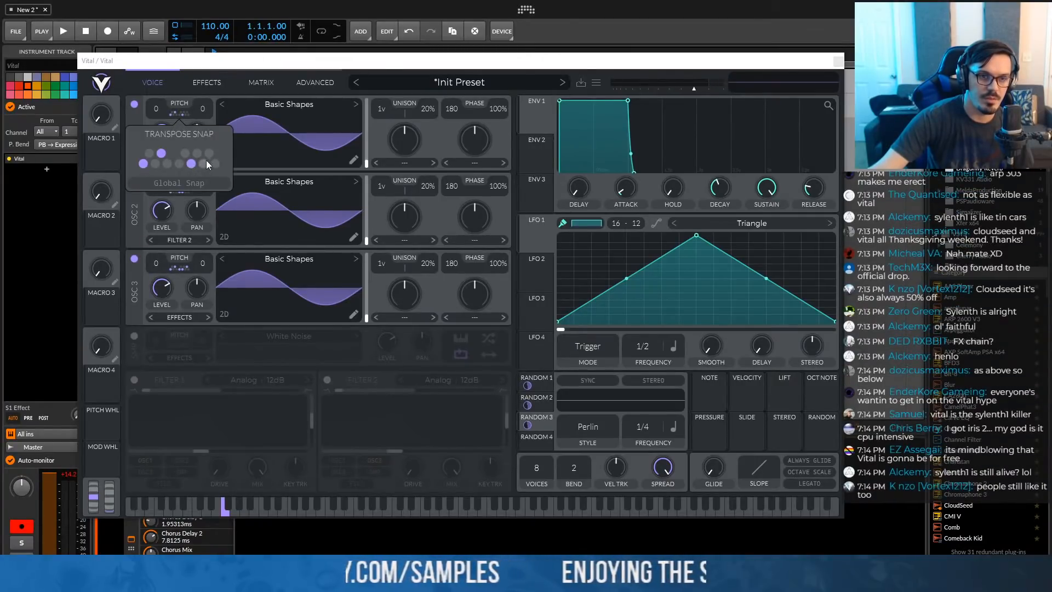
left_click(199, 103)
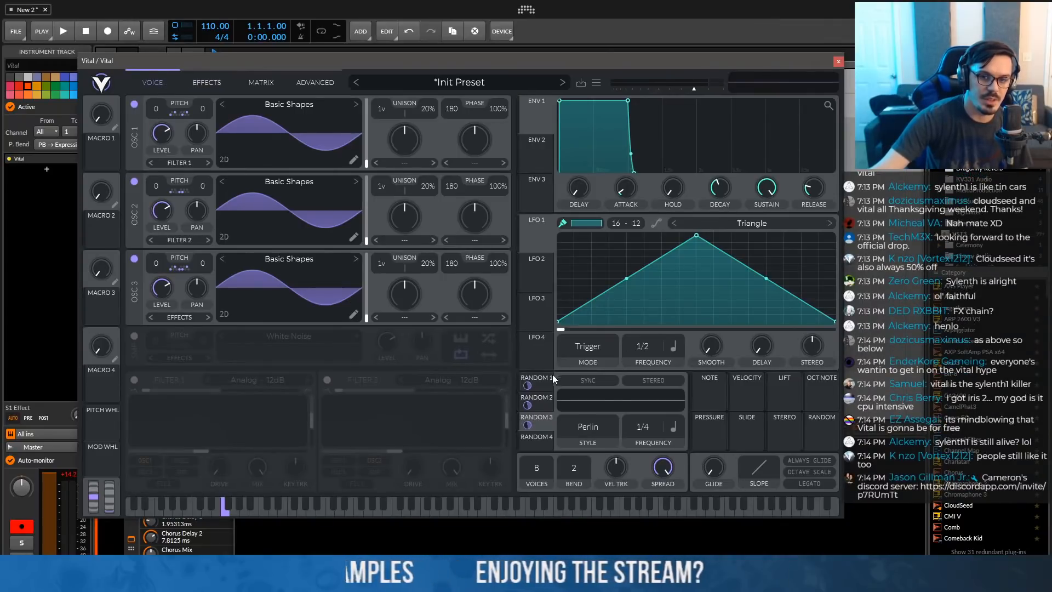
Change the style of Random 3, Random 2 and Random 1 from Perlin to Sample & Hold
left_click(580, 423)
left_click(596, 470)
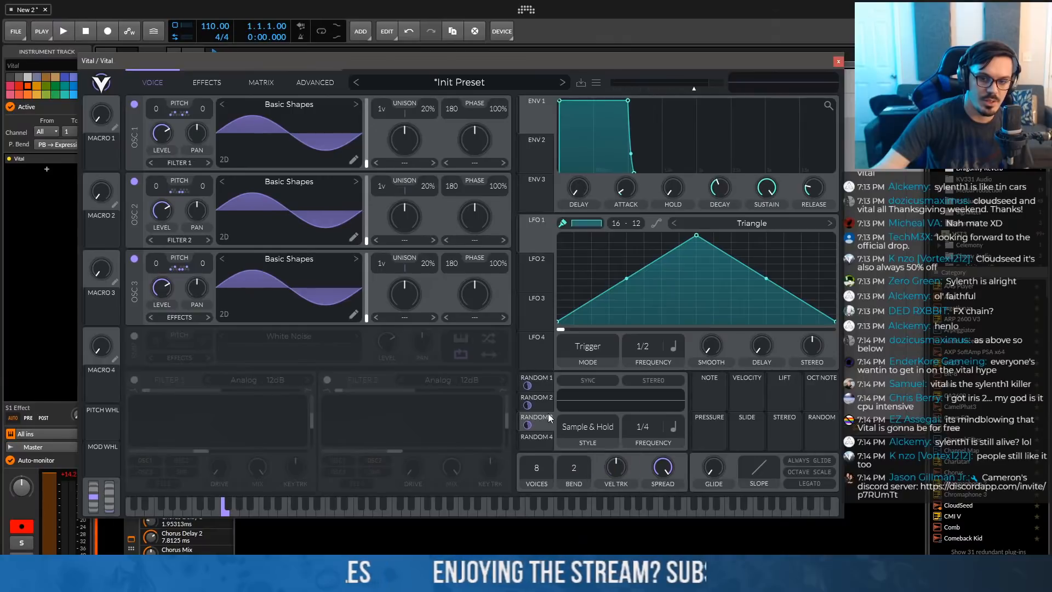
left_click(544, 400)
left_click(587, 429)
left_click(597, 469)
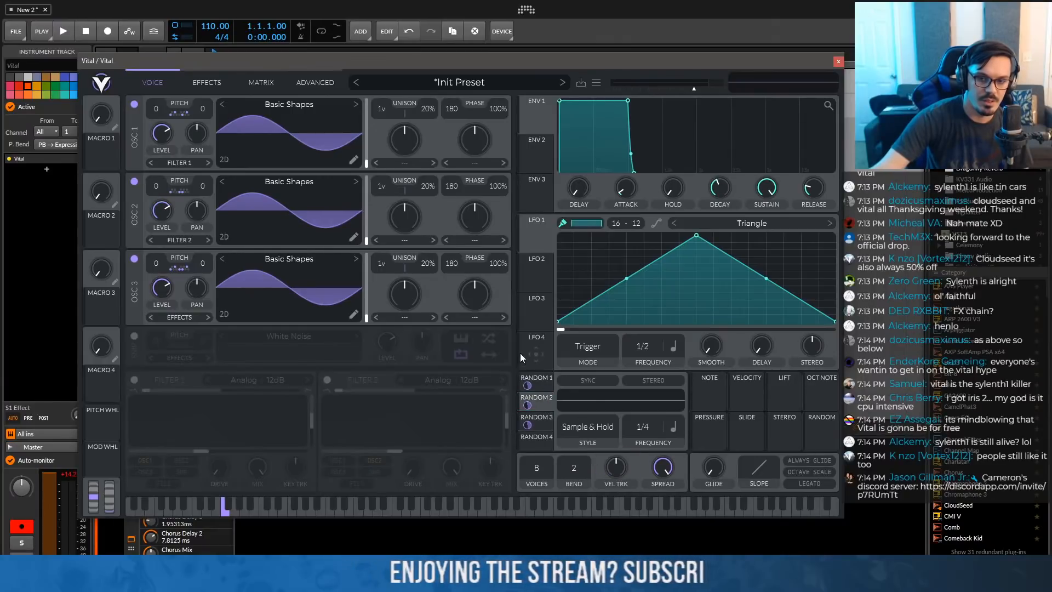
left_click(537, 379)
left_click(588, 426)
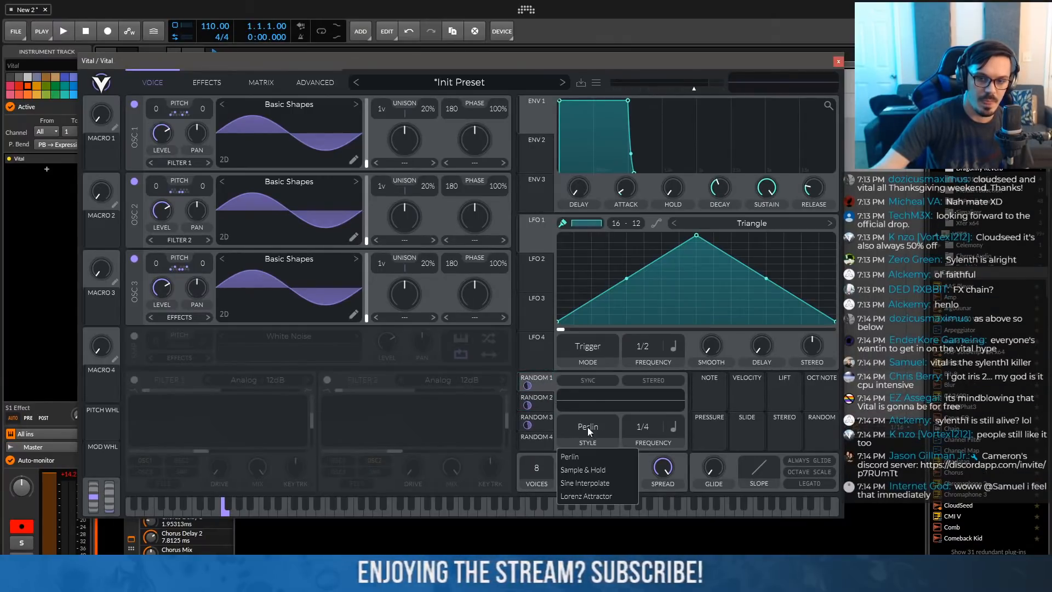
left_click(600, 467)
Set Random 1's frequency to 1/1 and switch Random 3's frequency mode to Tempo Dotted
left_click_drag(639, 429, 650, 398)
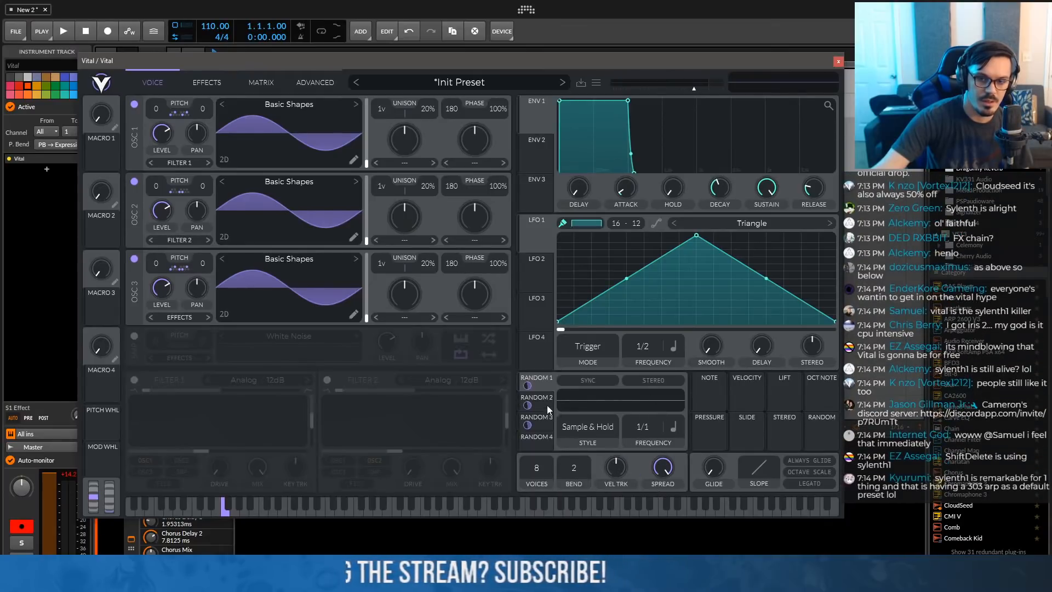
left_click(673, 427)
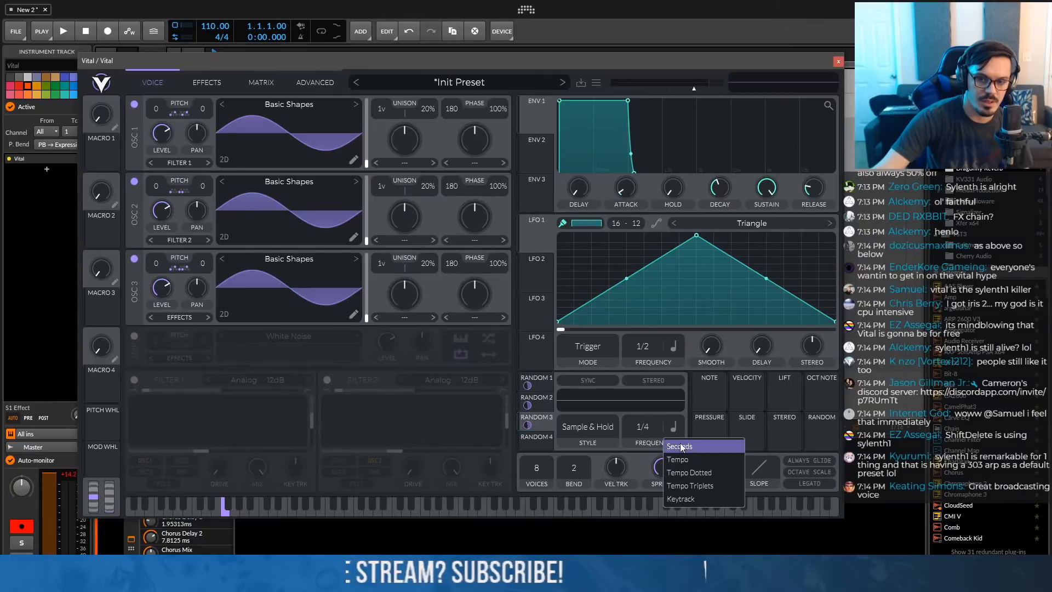
left_click(692, 468)
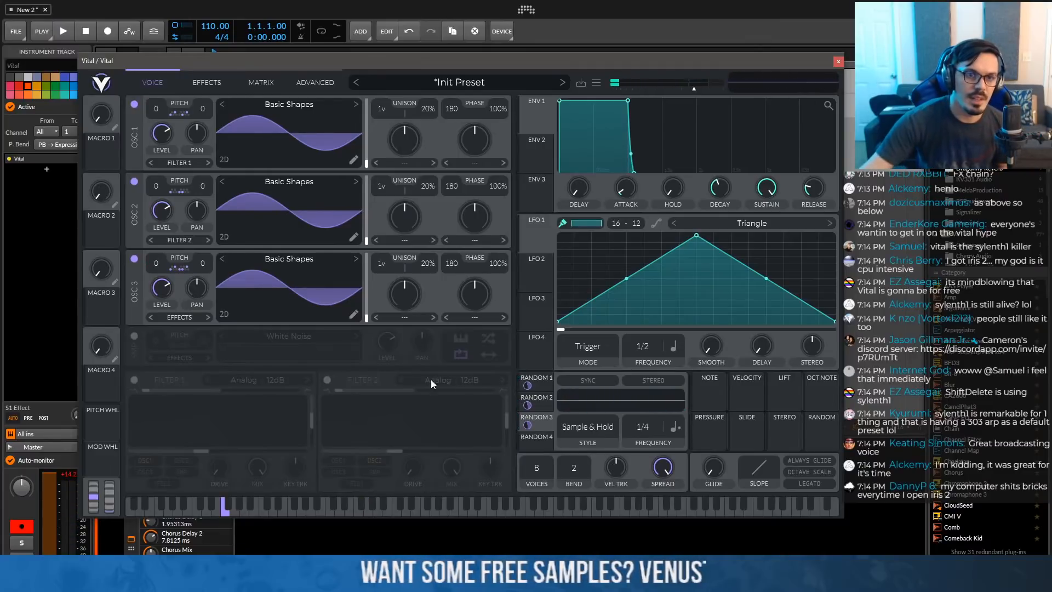
Set the project tempo to 140 BPM and enable the Chorus effect in the synth
left_click_drag(211, 26, 211, 19)
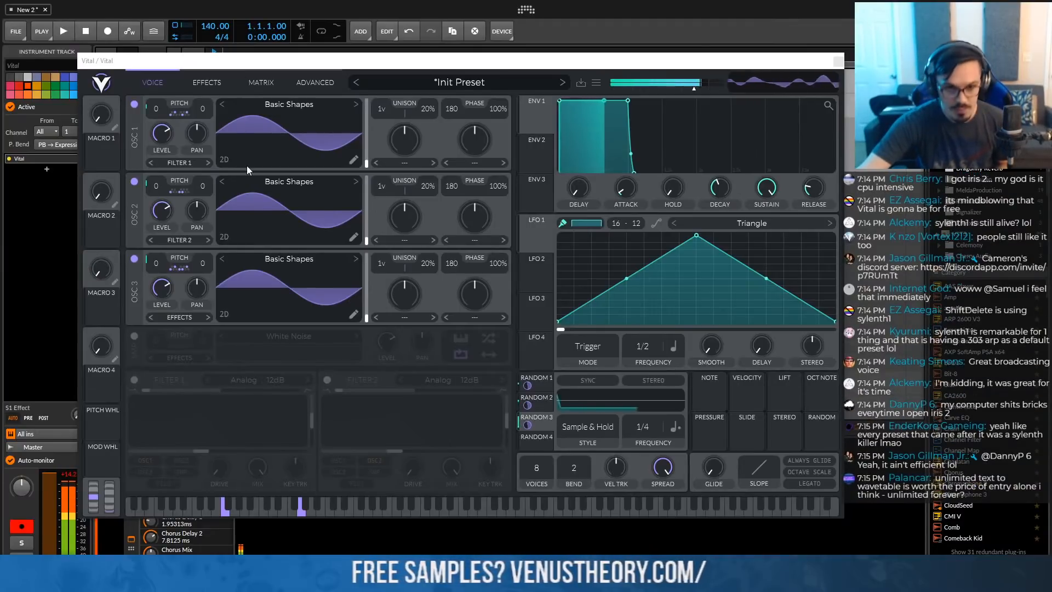
left_click(206, 82)
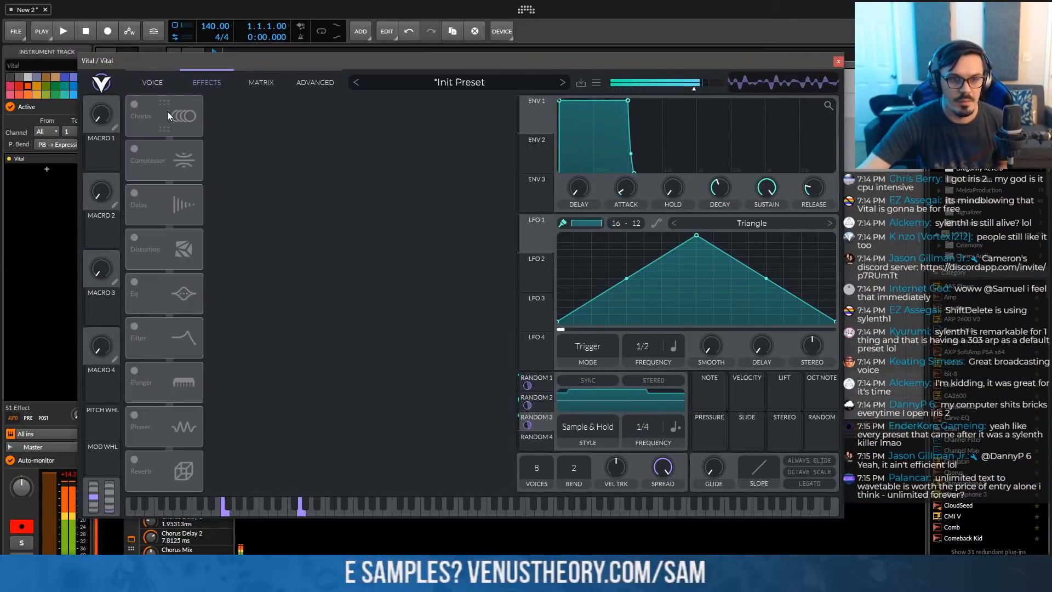
left_click(137, 108)
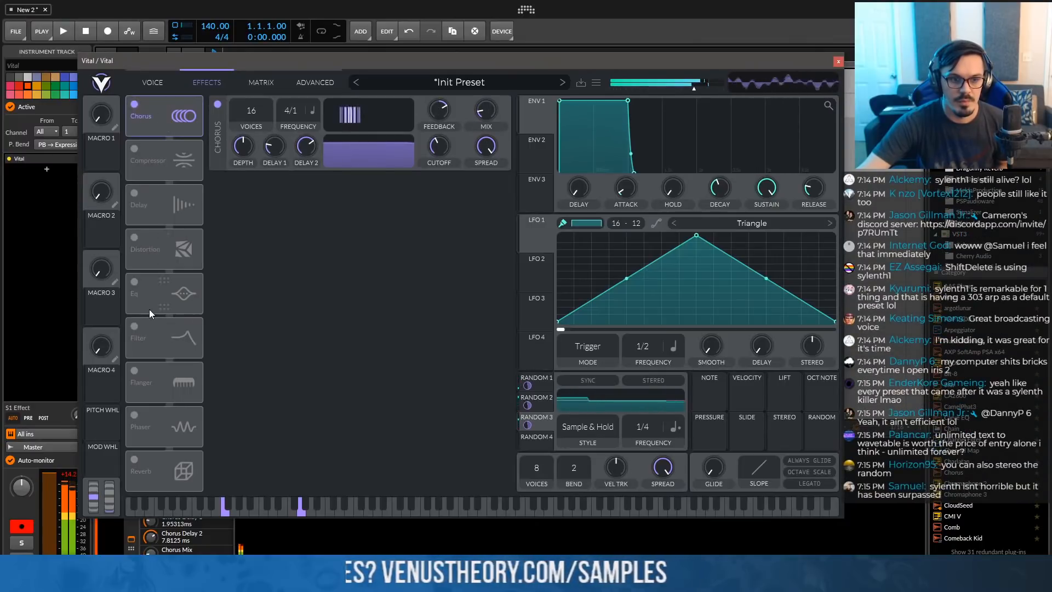
Lower the instrument track's volume and enable the synth's Distortion effect
left_click_drag(50, 477, 50, 490)
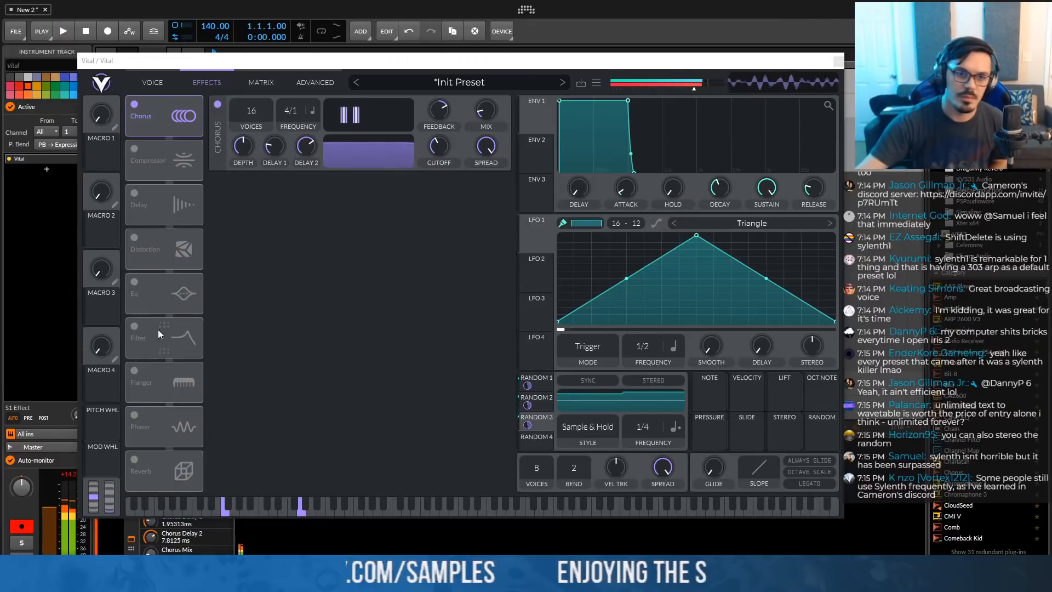
left_click(135, 237)
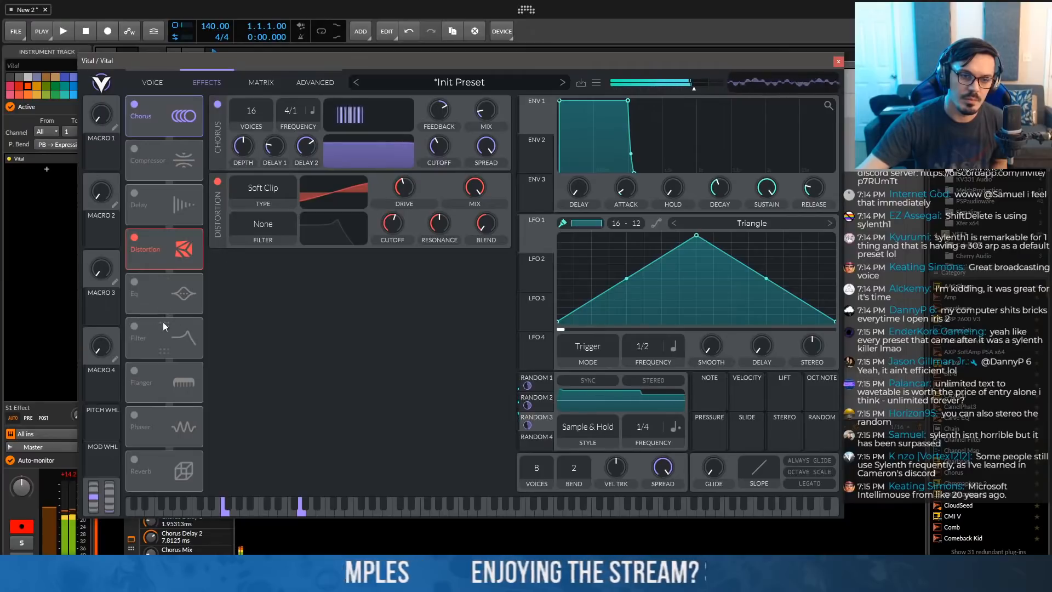
Switch the wavetables of oscillator 1 and oscillator 2 to Classic Blend
left_click(151, 84)
left_click(355, 104)
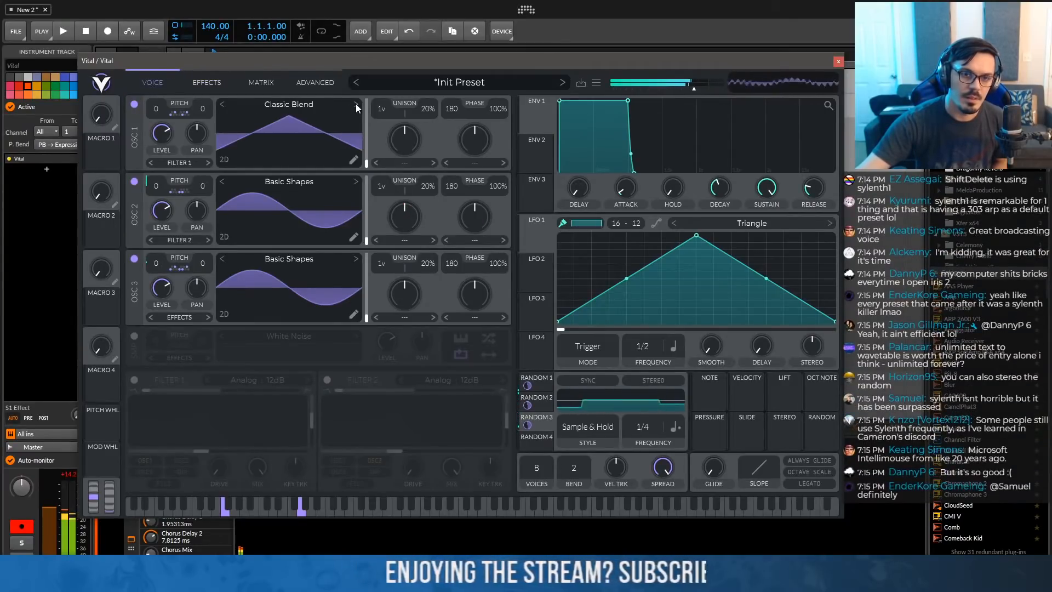
left_click(356, 181)
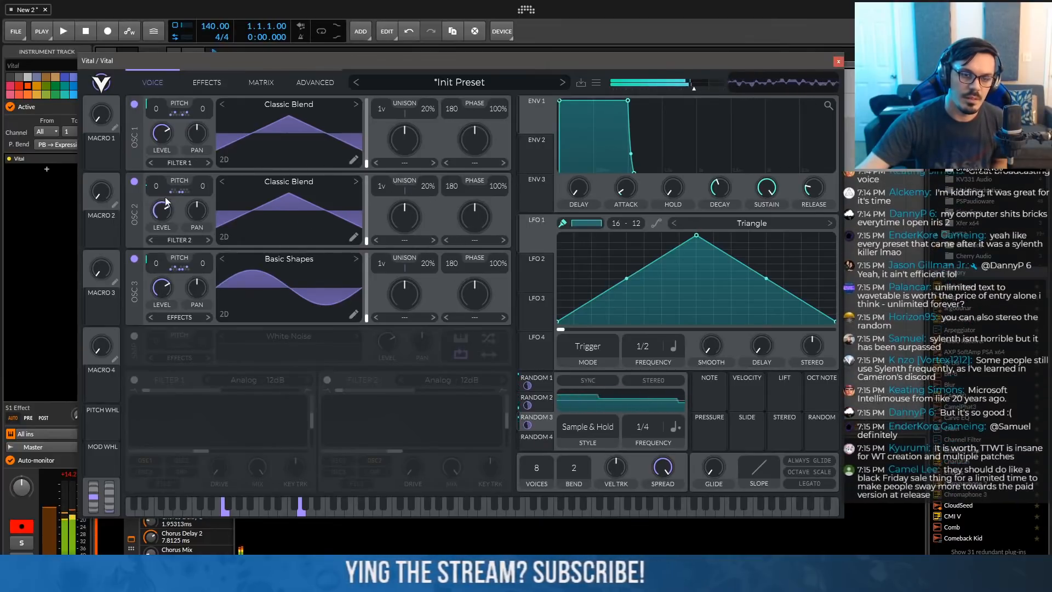
Give oscillator 2 five unison voices with a Power Chord stack and 0% detune
left_click_drag(382, 186, 385, 170)
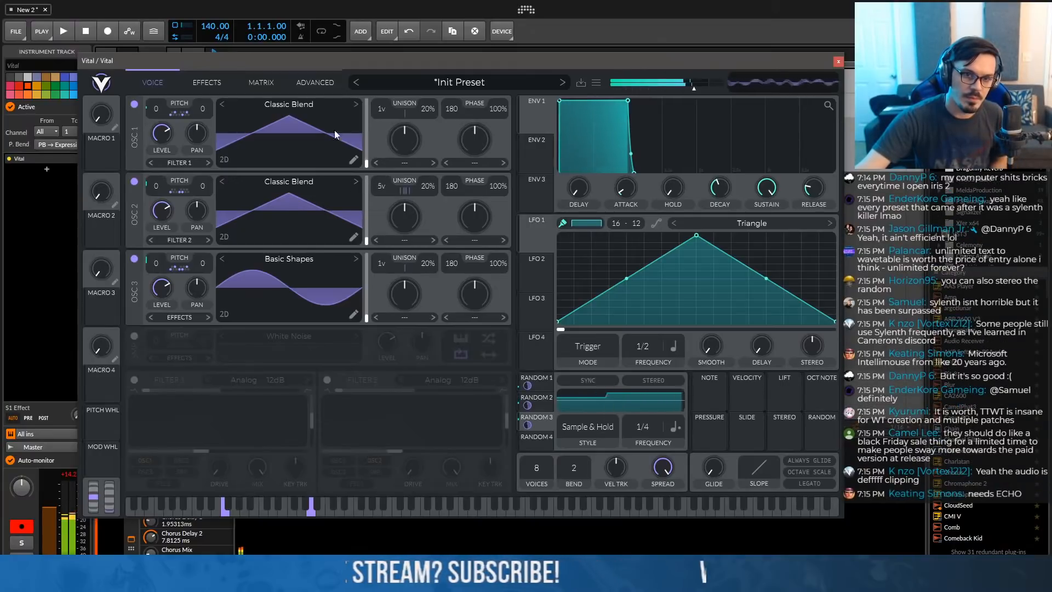
left_click(316, 84)
left_click(280, 189)
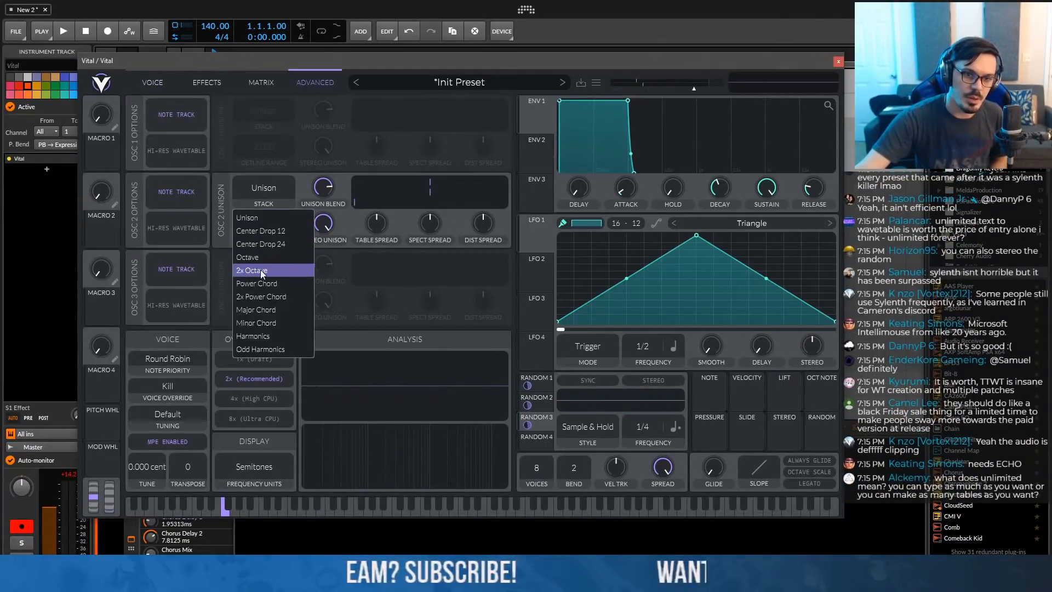
left_click(259, 284)
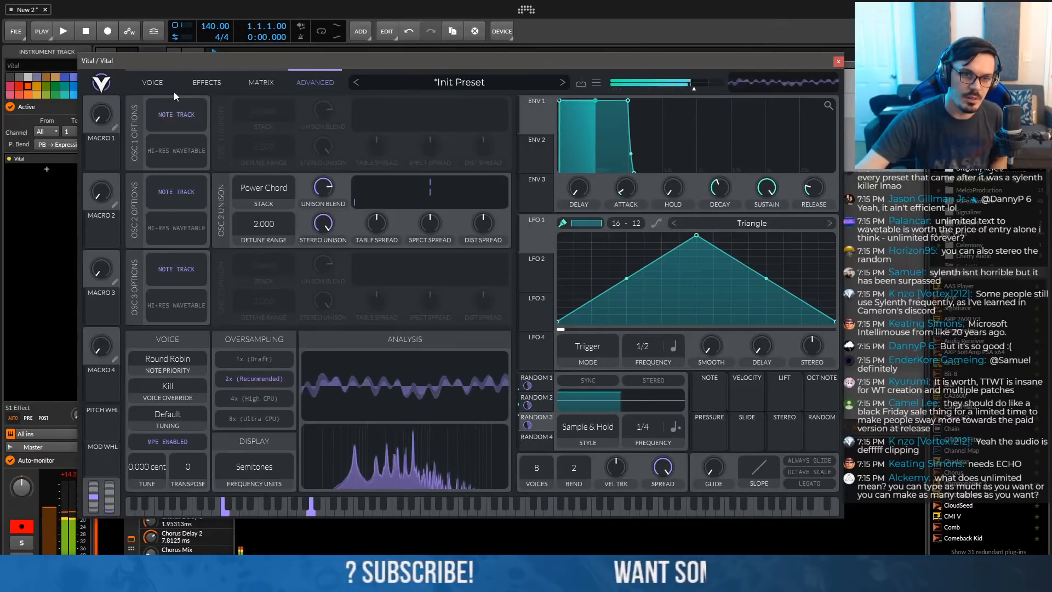
left_click(161, 86)
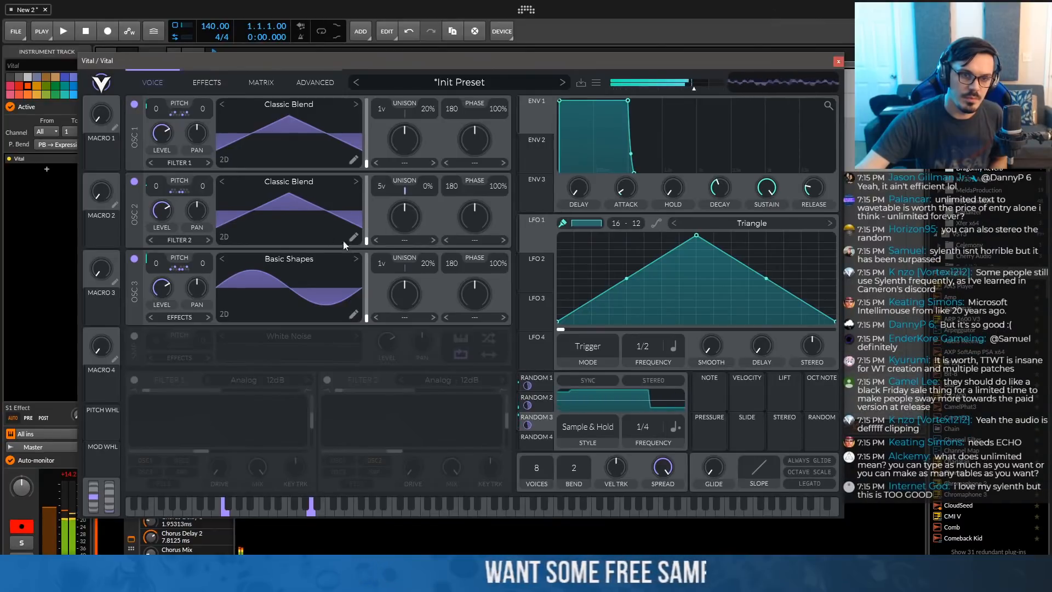
Set oscillator 2's wave morph to FM Osc 1 at 3% and modulate it with Random 1 by about 0.130
left_click(465, 241)
left_click(477, 357)
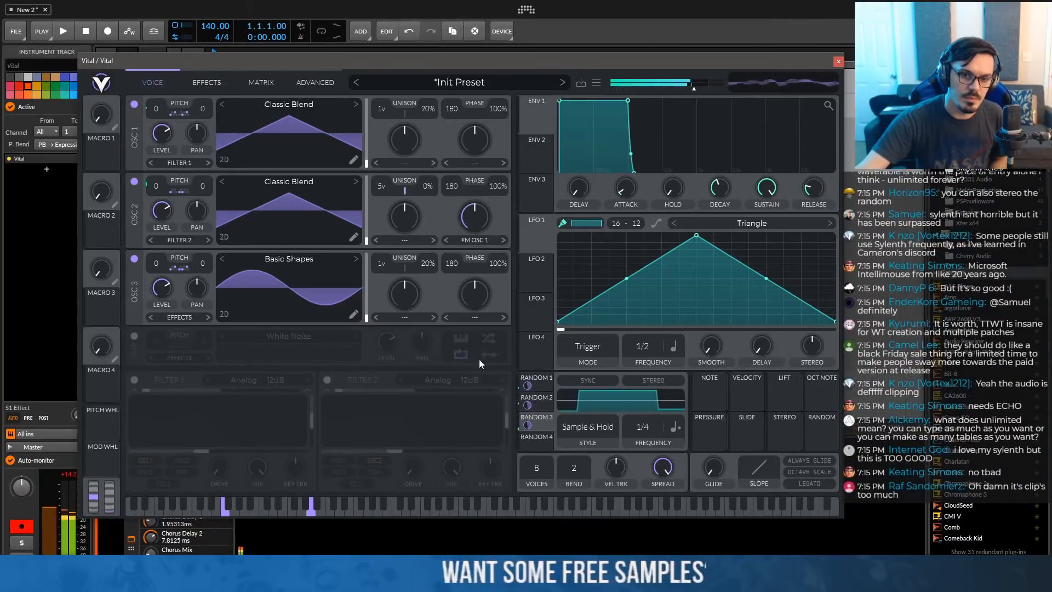
left_click_drag(475, 223, 483, 283)
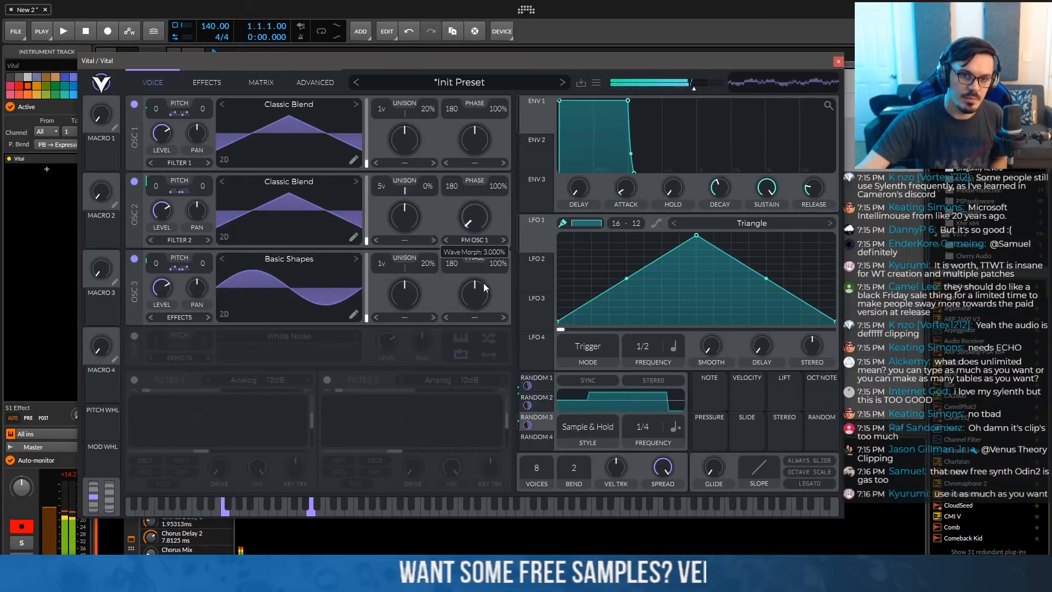
left_click_drag(527, 386, 479, 245)
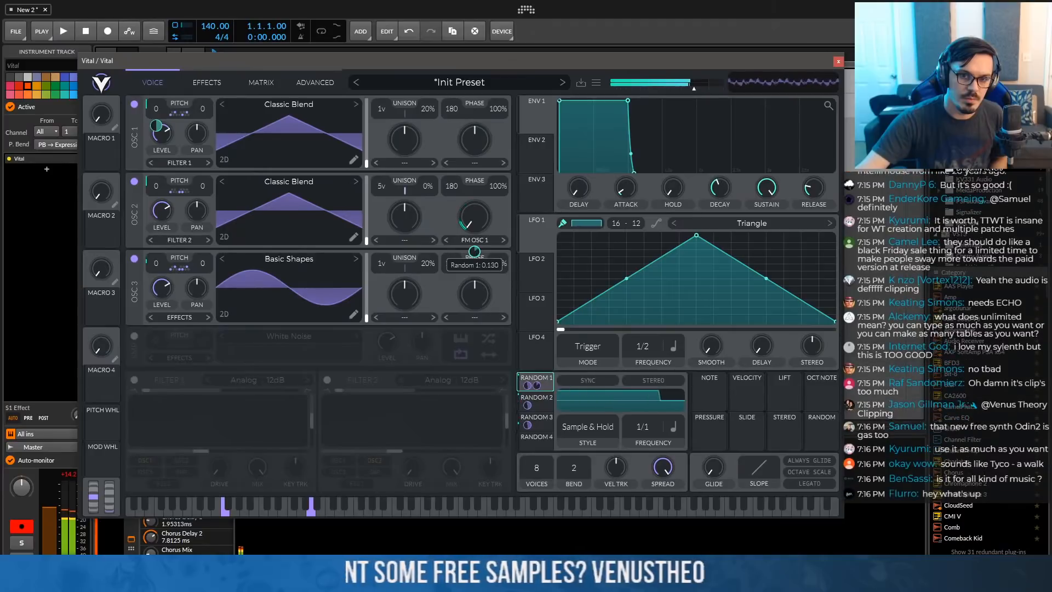
Apply a low amount of Smear spectral morph to oscillator 3 and modulate it with Random 3
left_click(408, 317)
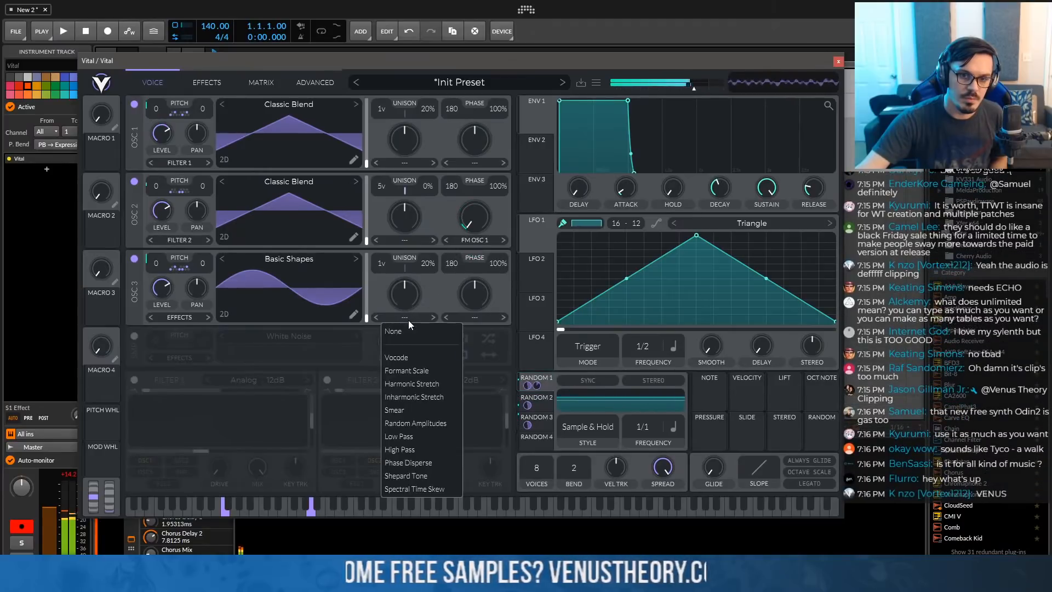
left_click(418, 408)
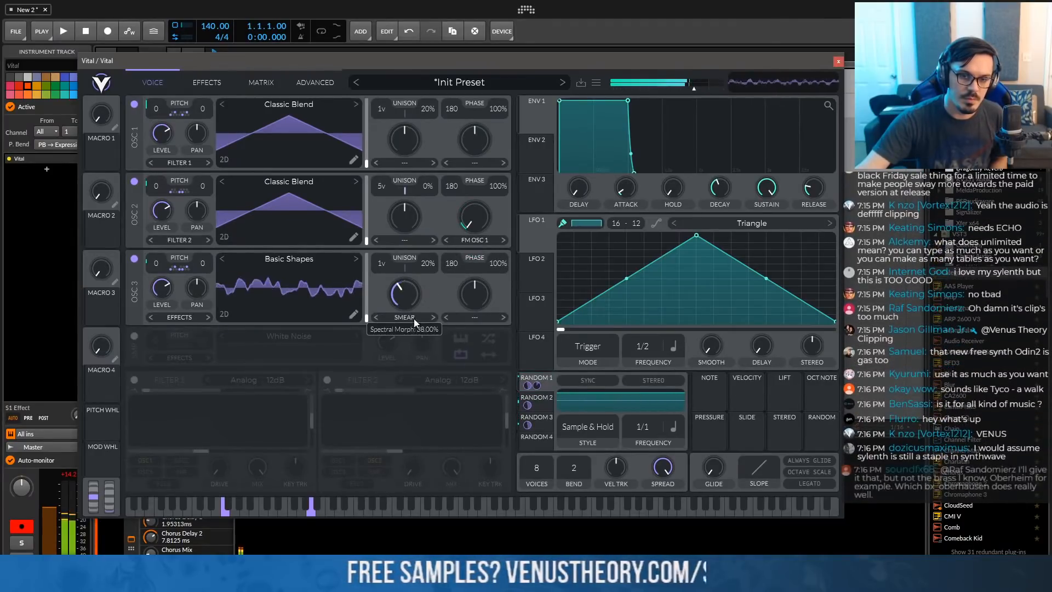
left_click_drag(405, 296, 415, 340)
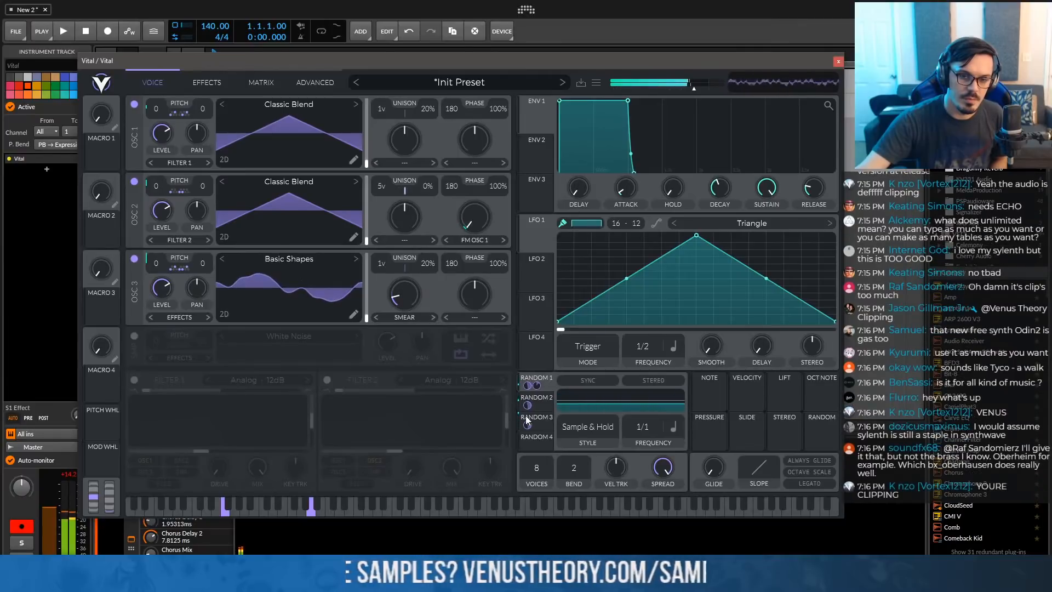
left_click_drag(527, 424, 404, 296)
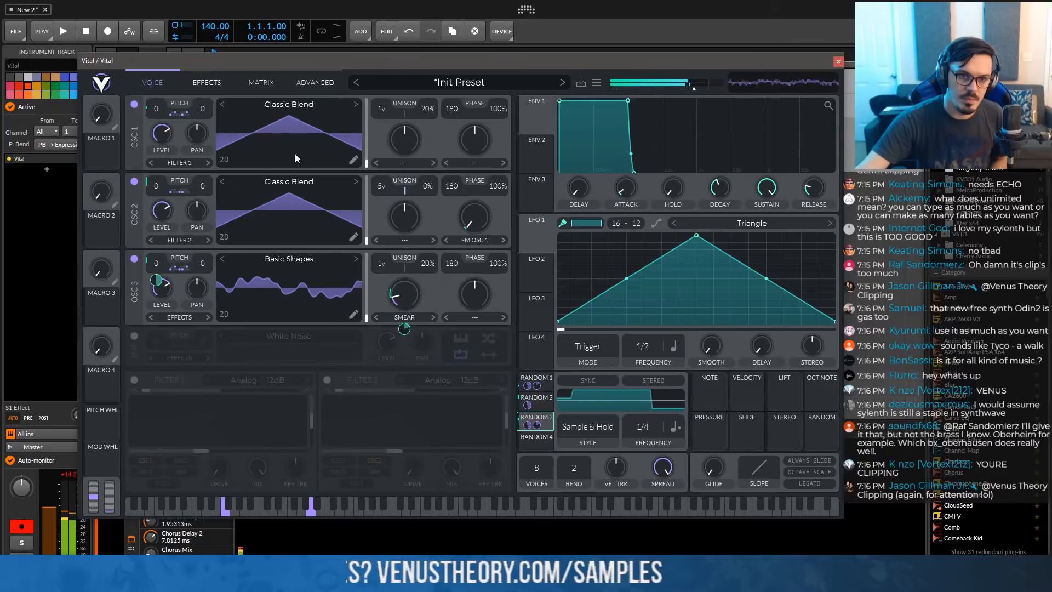
Enable the Delay effect and move it after Distortion in the effects chain
left_click(223, 87)
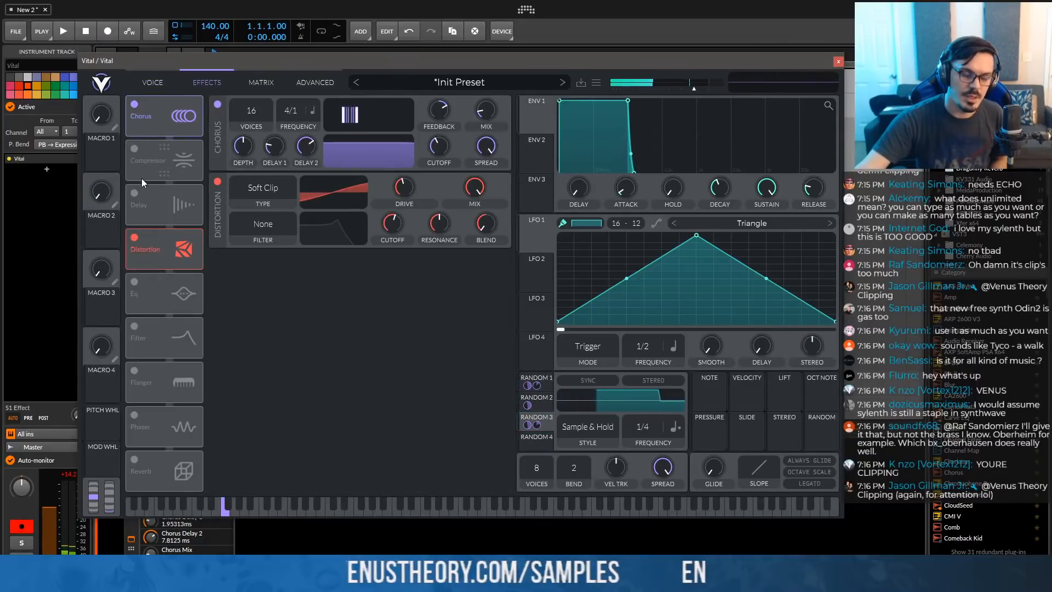
left_click(134, 193)
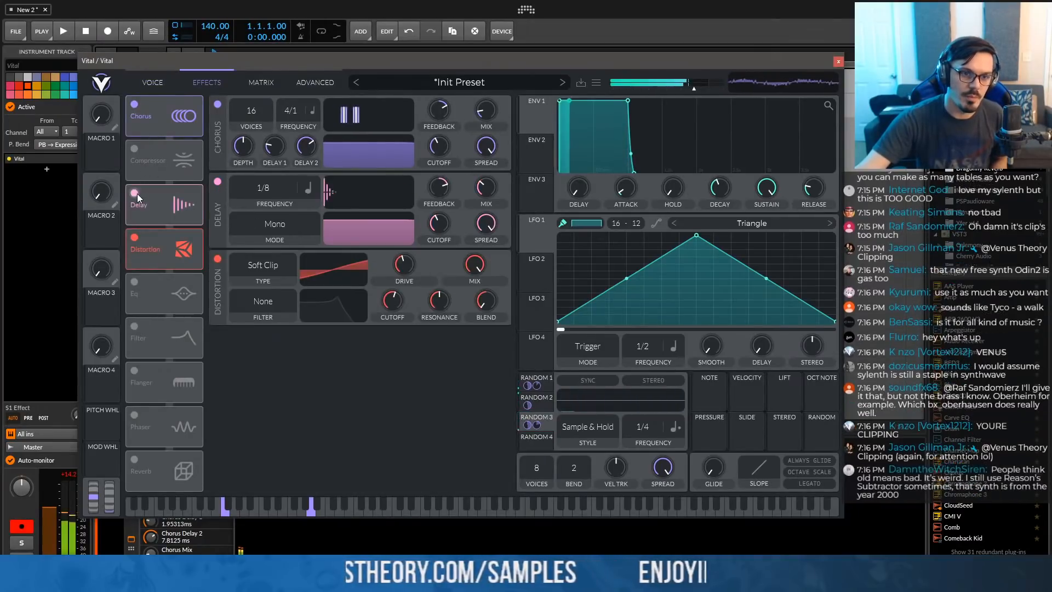
left_click_drag(137, 195, 140, 244)
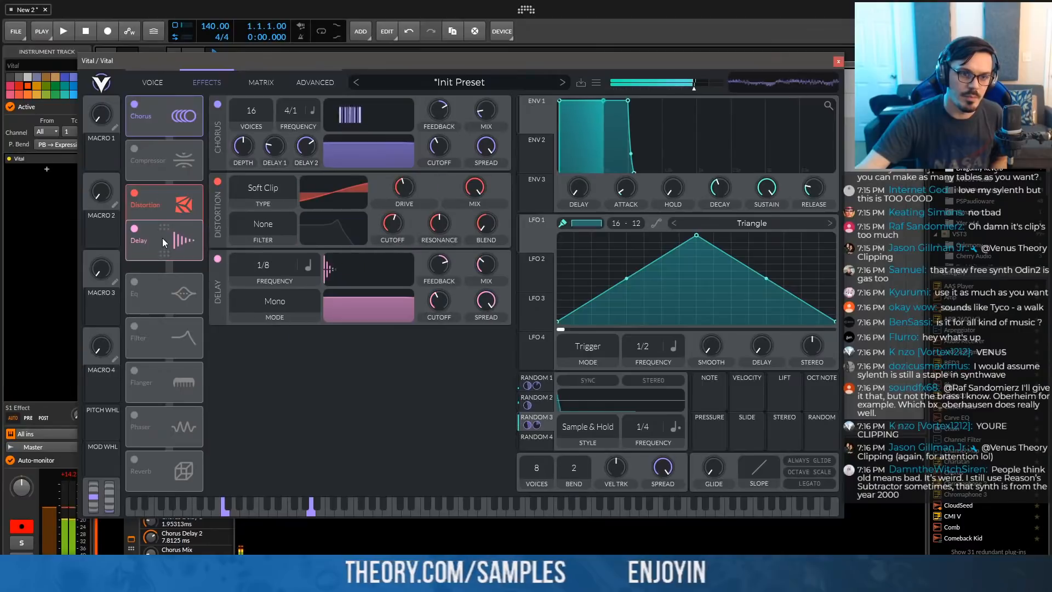
Set the Delay frequency to 1/4, raise its filter cutoff and narrow its stereo spread
left_click(307, 272)
left_click(285, 270)
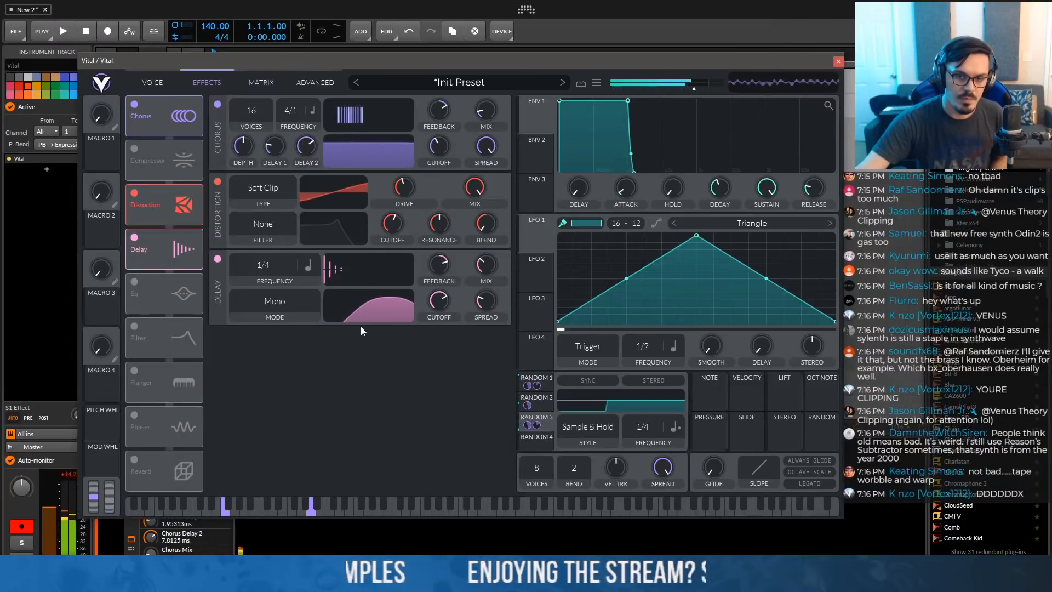
Reshape envelope 1 with a shorter hold-free decay down to a lower sustain level
left_click_drag(628, 101, 613, 135)
left_click(156, 83)
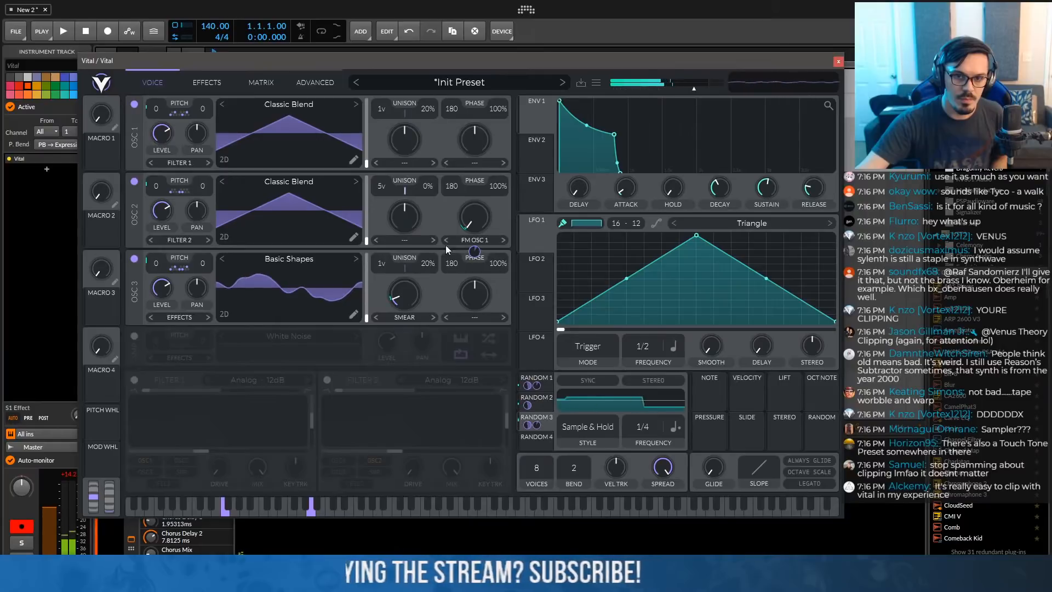
left_click(208, 83)
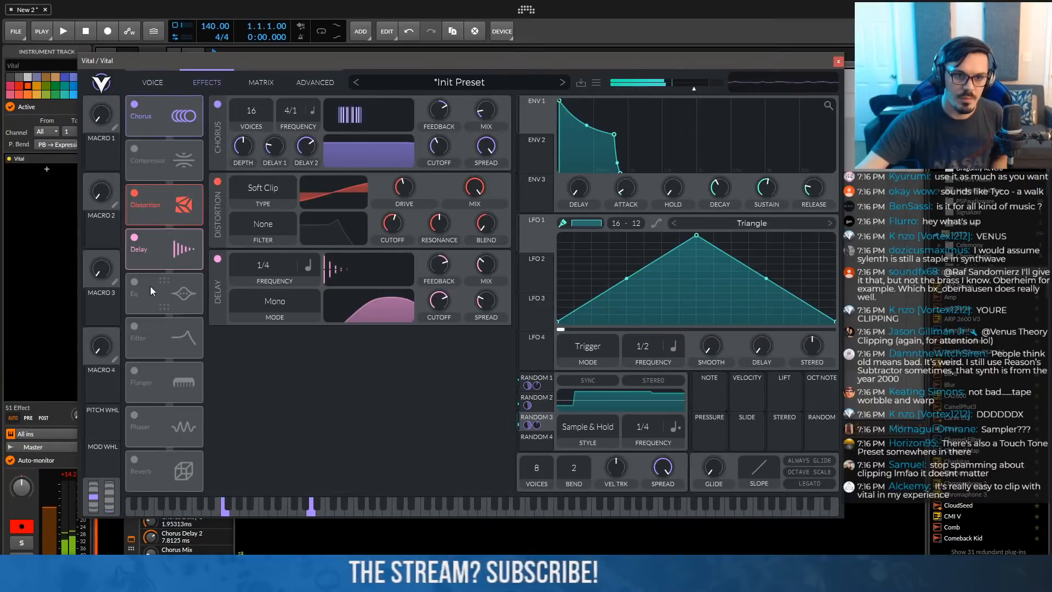
Enable the Filter effect and modulate its cutoff with Random 4, set to Sample & Hold at 1/8
left_click(134, 326)
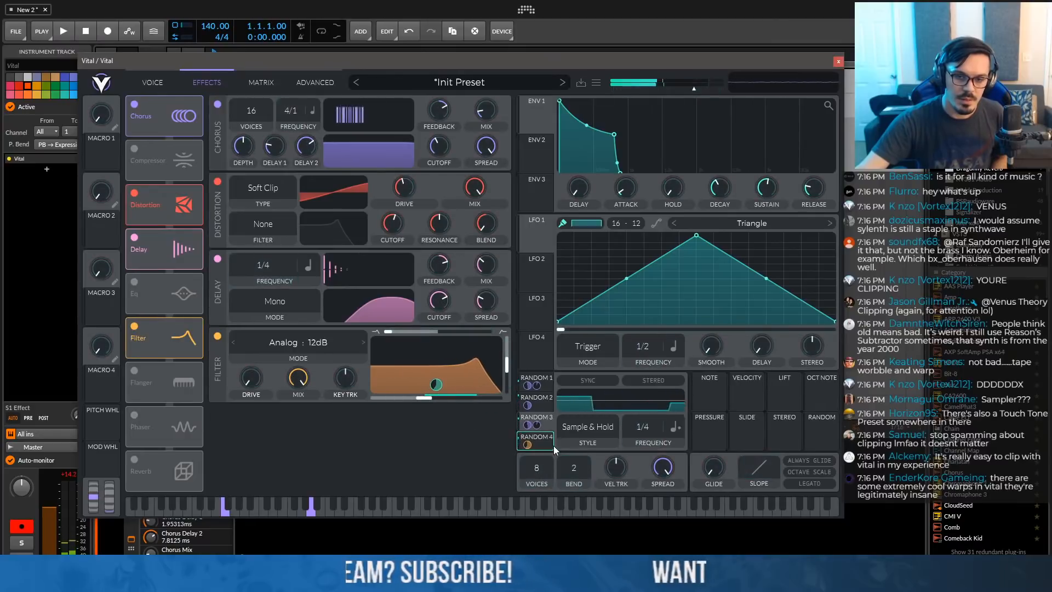
left_click(590, 430)
left_click(540, 437)
left_click(589, 428)
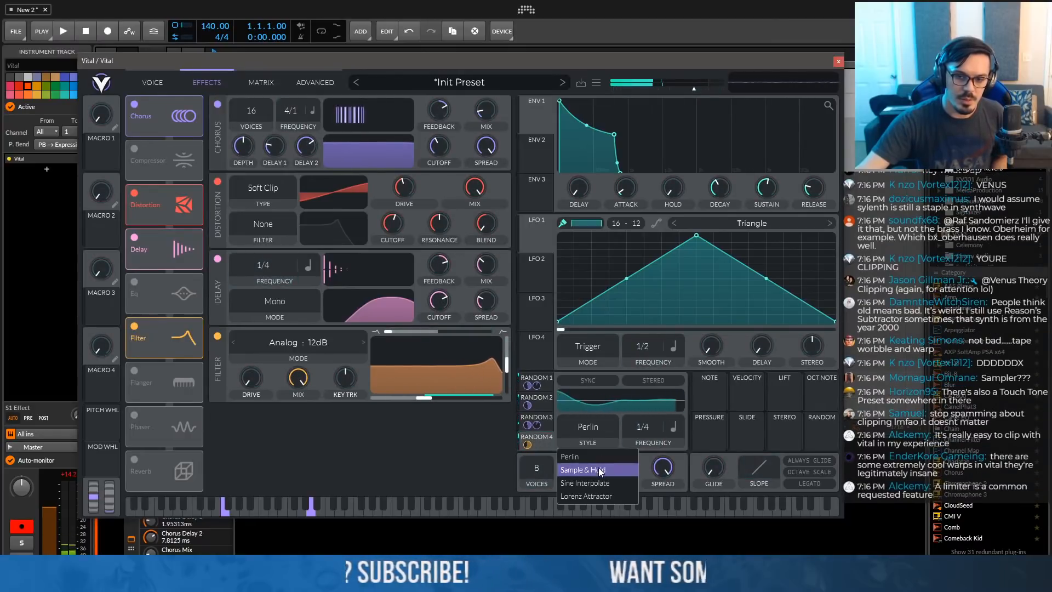
left_click(599, 469)
left_click_drag(635, 434, 640, 402)
Set LFO 1's frequency to 1/8 and move the Filter effect ahead of Delay in the effects chain
left_click_drag(640, 356, 639, 332)
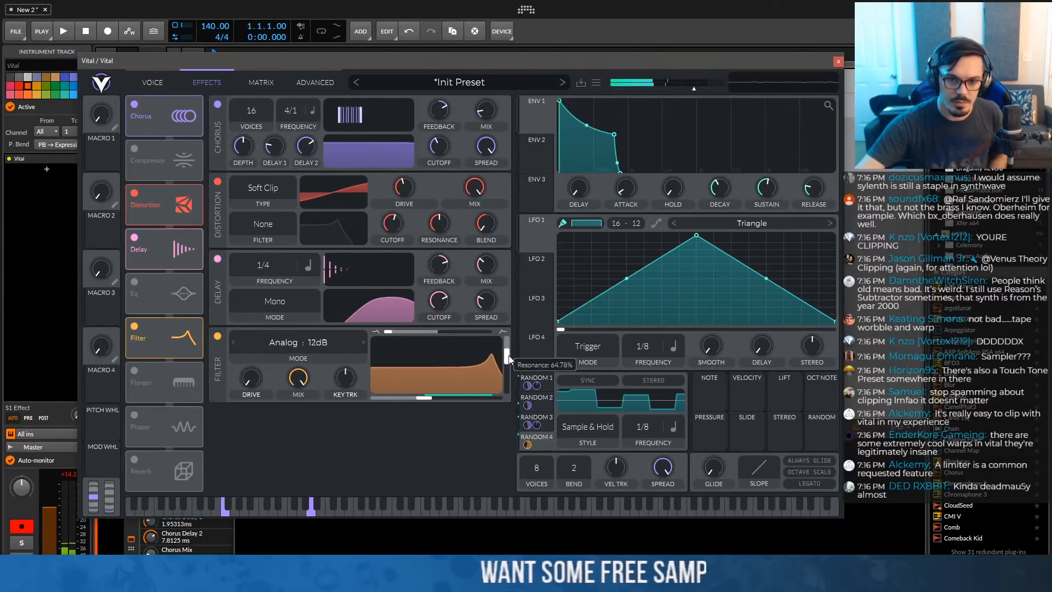
left_click_drag(192, 354, 162, 252)
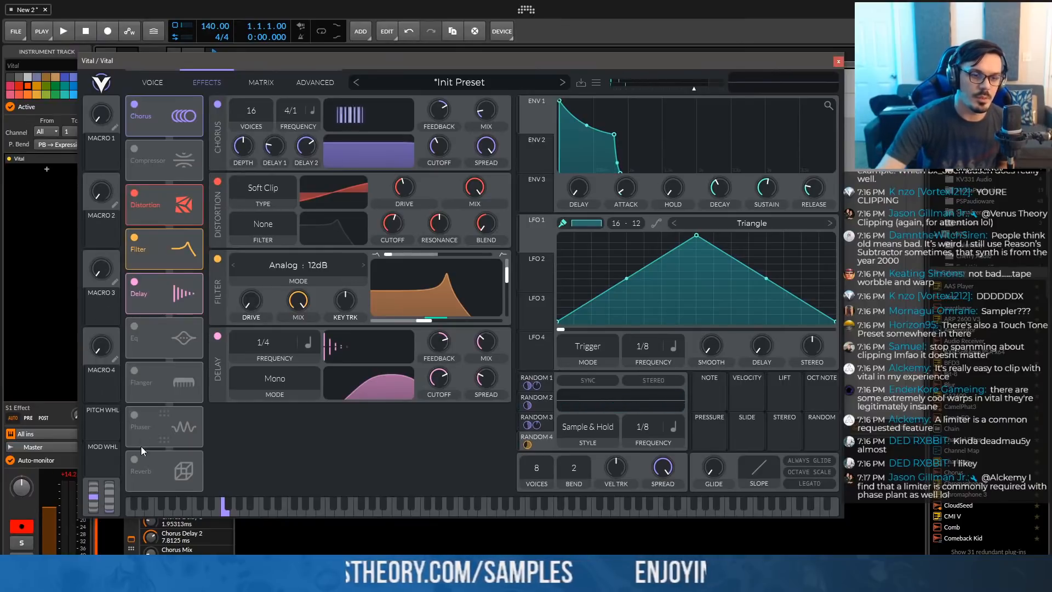
Enable the Reverb effect, increase its size and time, and adjust its mix
left_click(134, 459)
left_click(70, 475)
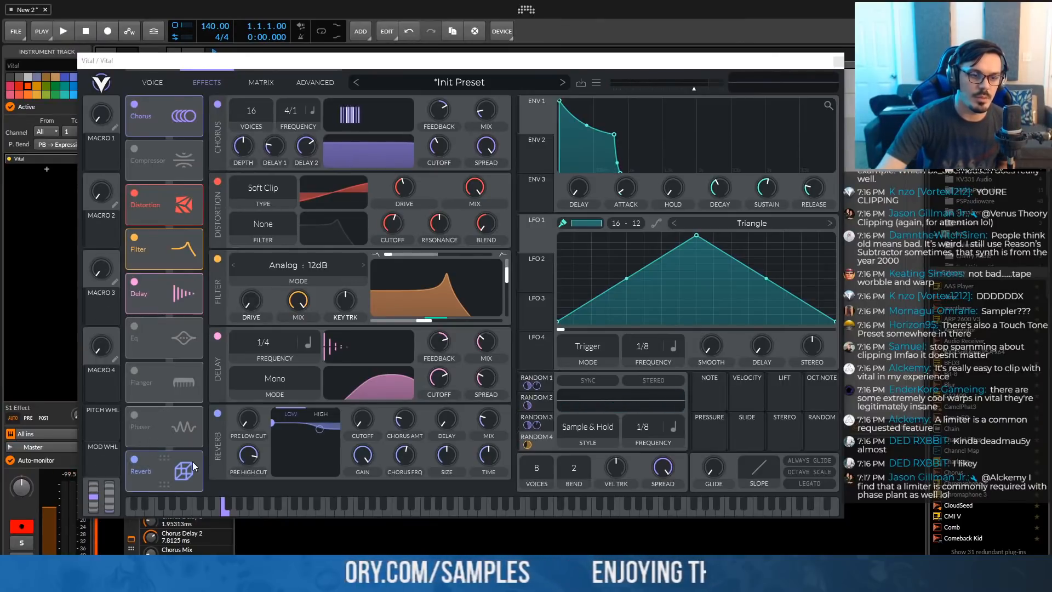
left_click_drag(485, 422, 487, 402)
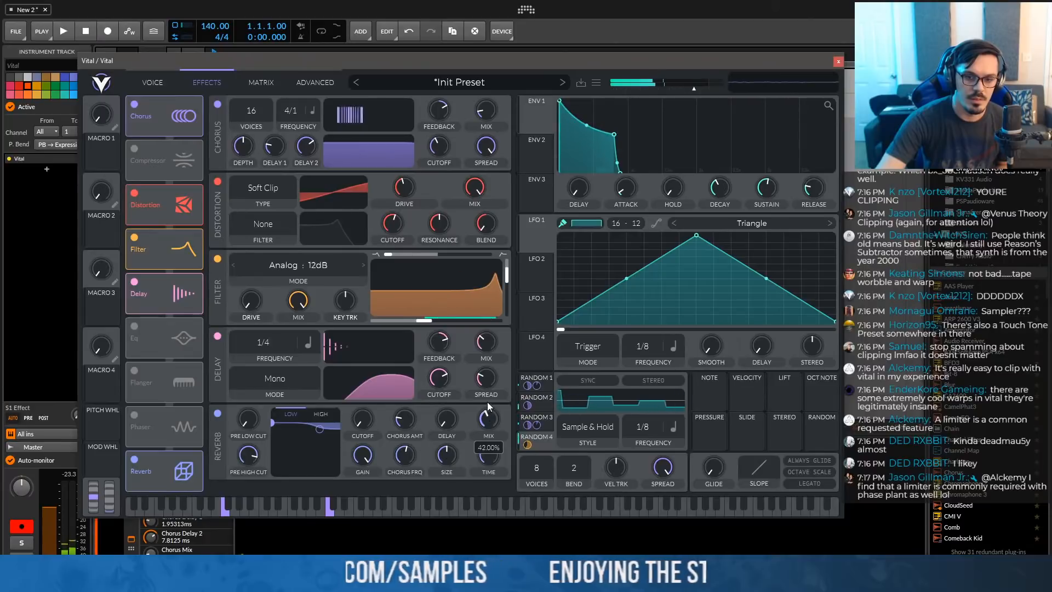
left_click_drag(459, 449, 497, 425)
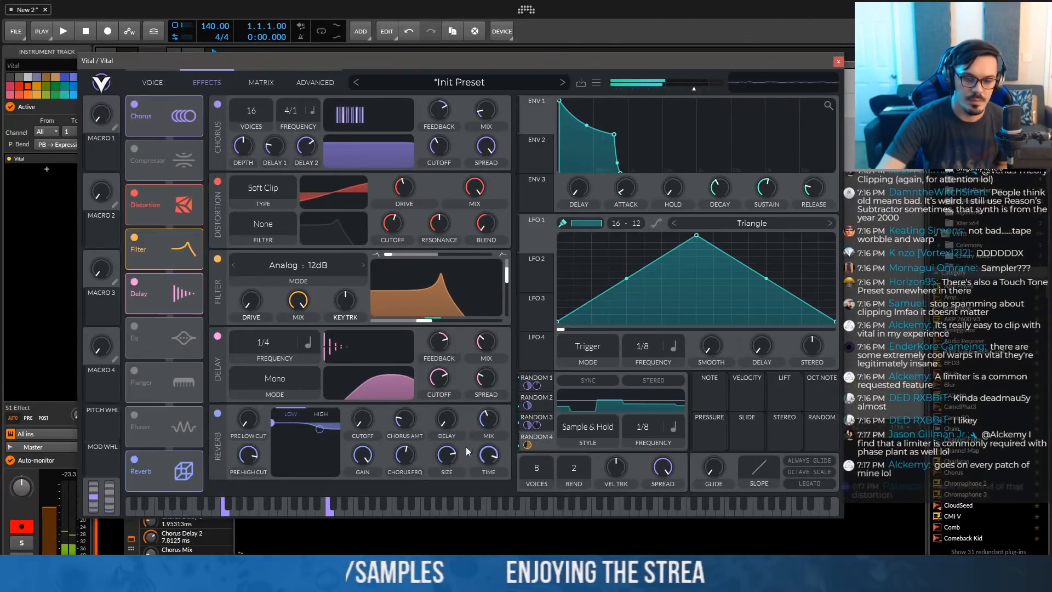
scroll(487, 438, "down", 2)
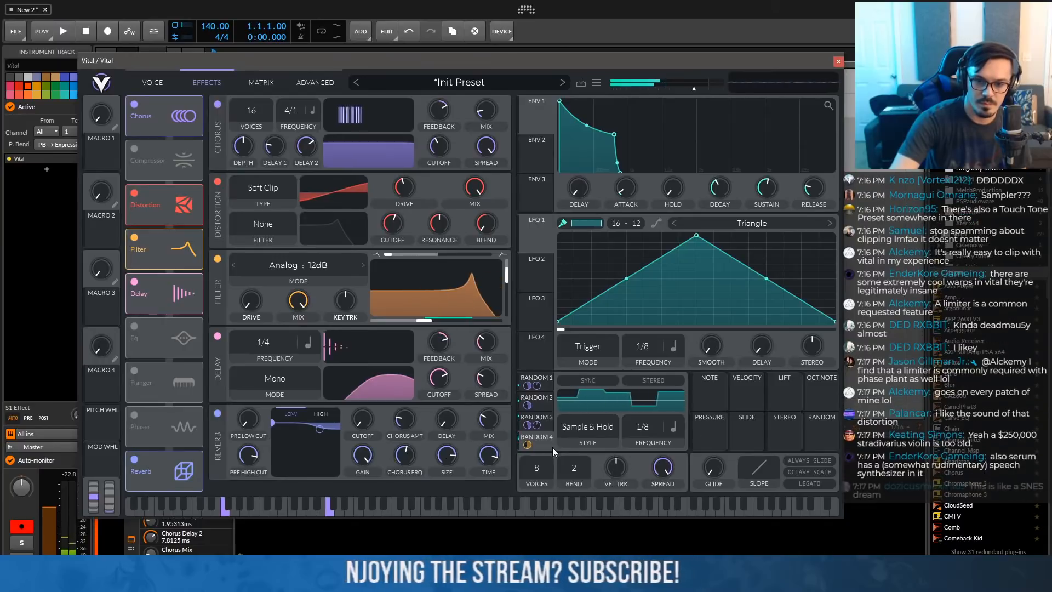
Modulate the glide time with Random 2, enable Always Glide and adjust the modulation amount
left_click(538, 407)
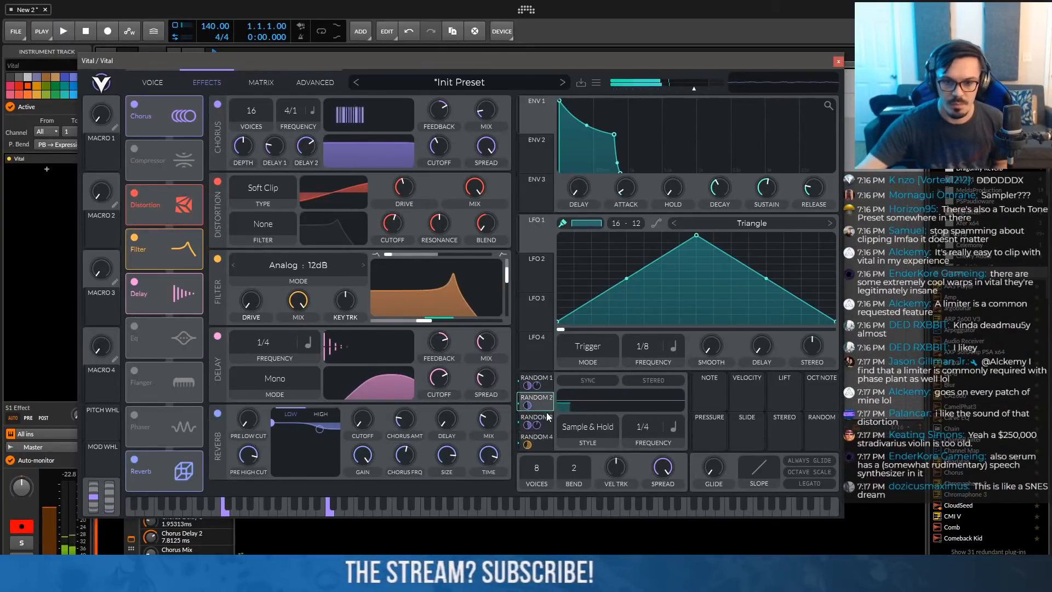
left_click_drag(537, 406, 713, 501)
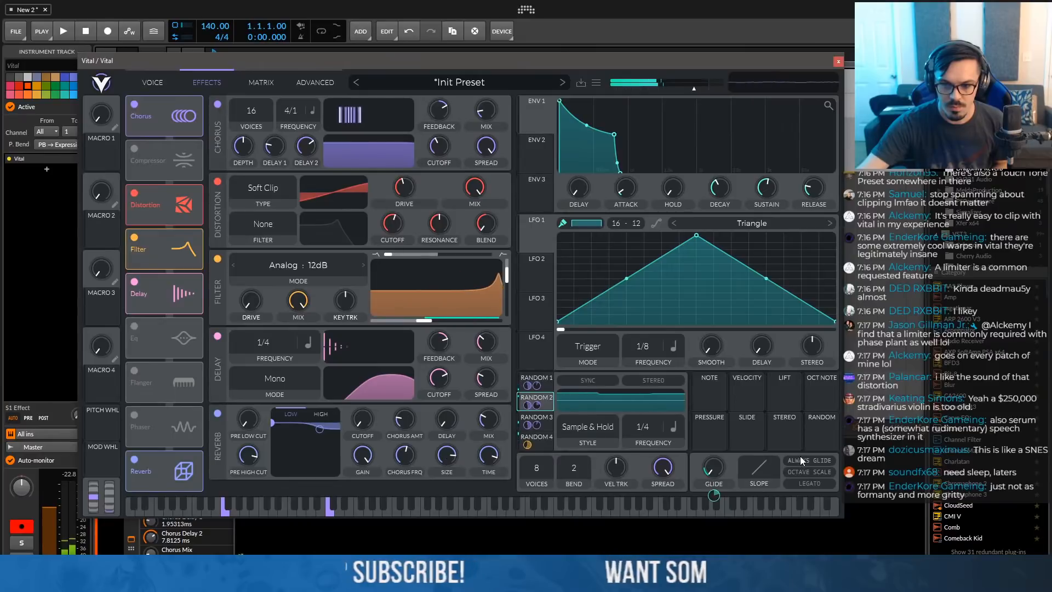
left_click(803, 459)
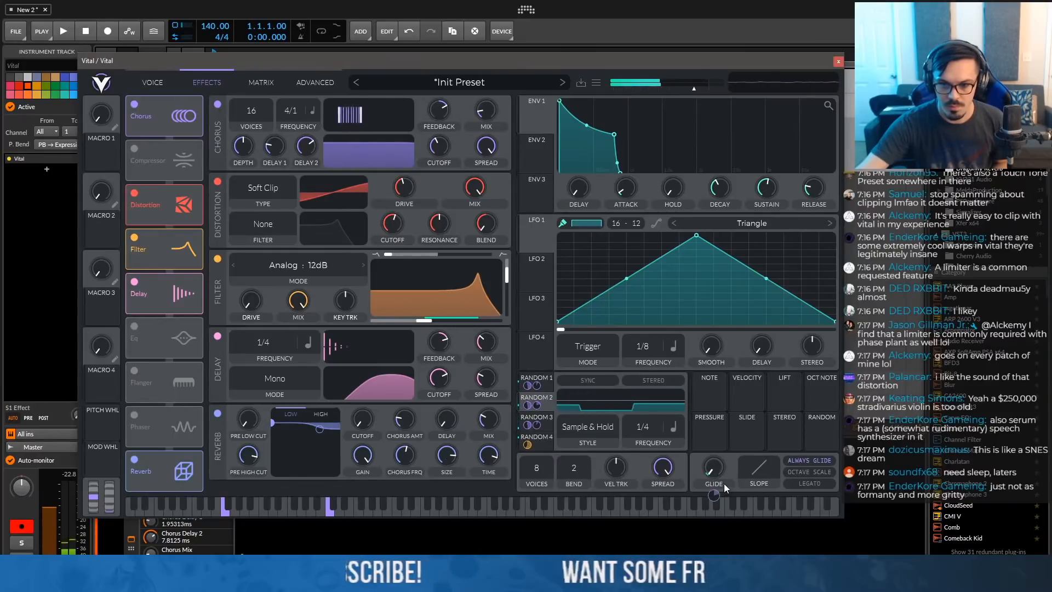
mouse_move(714, 496)
scroll(713, 495, "up", 2)
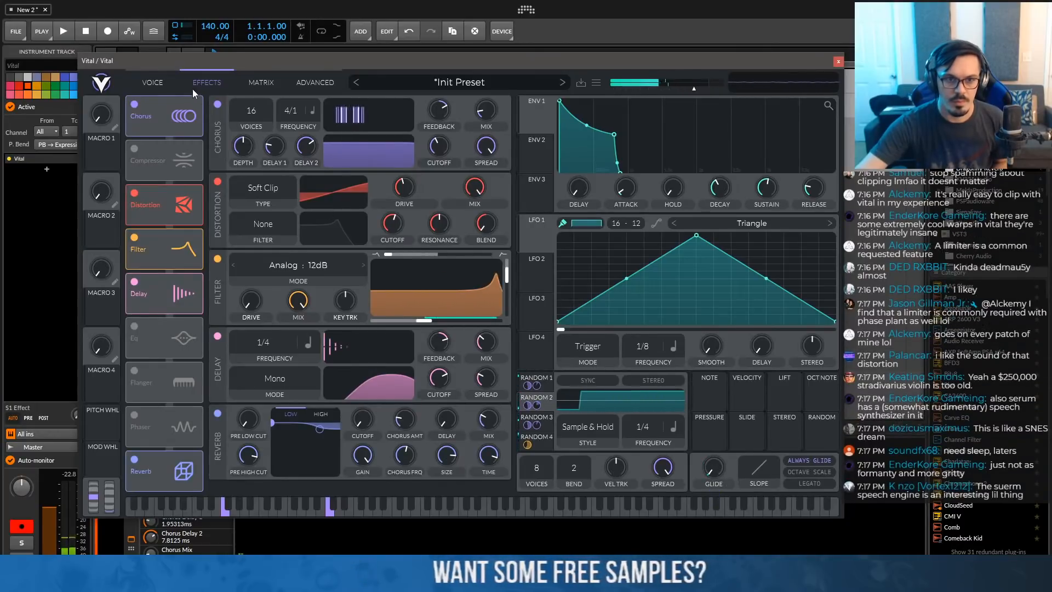
Enable Filter 1 in the voice section and set its model to Comb with the Low High Flange- style
left_click(156, 83)
left_click(146, 385)
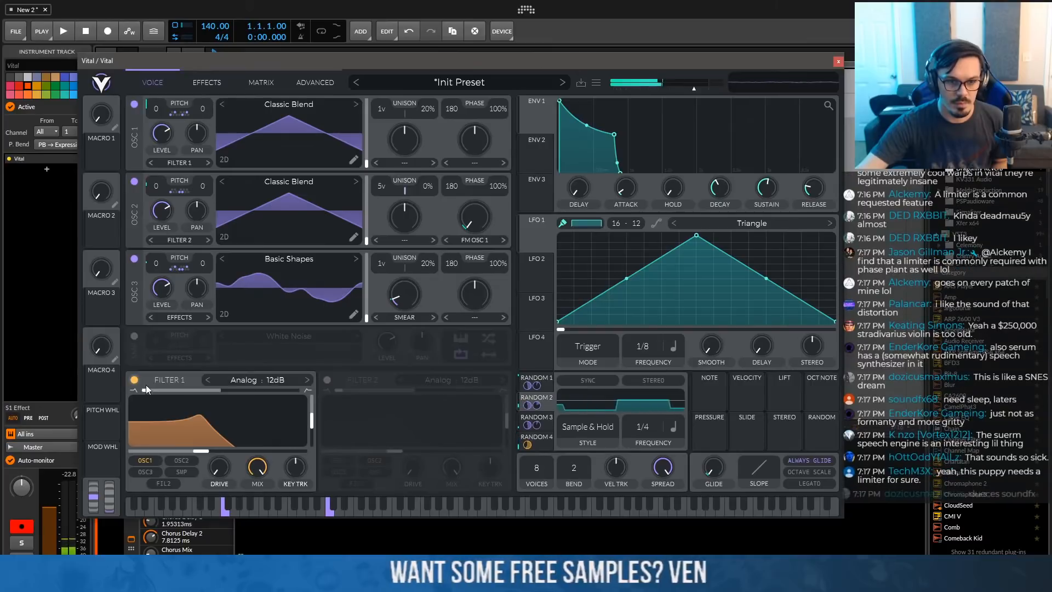
left_click(233, 384)
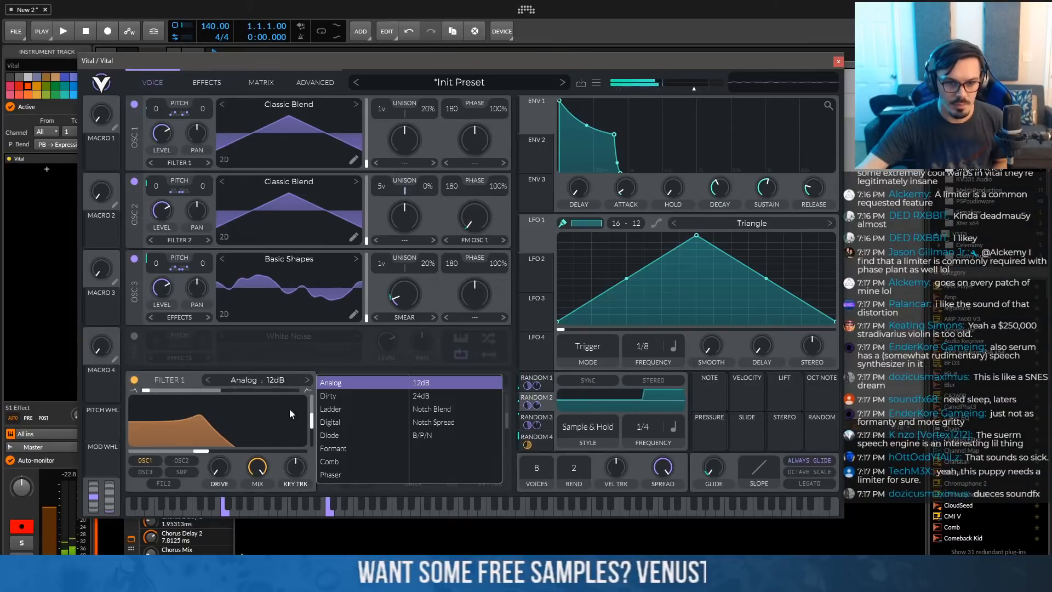
left_click(344, 461)
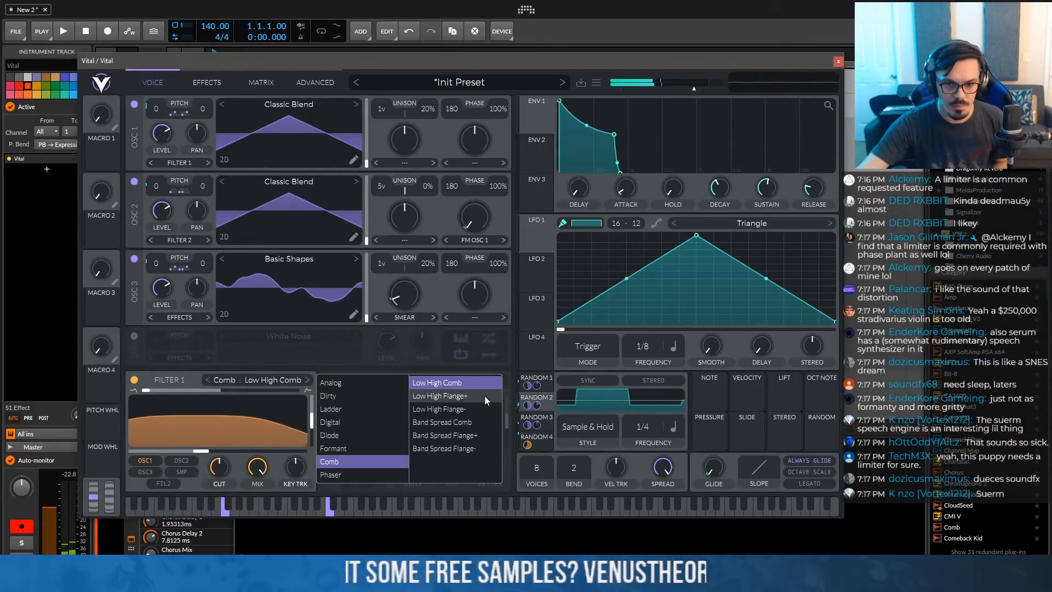
left_click(451, 408)
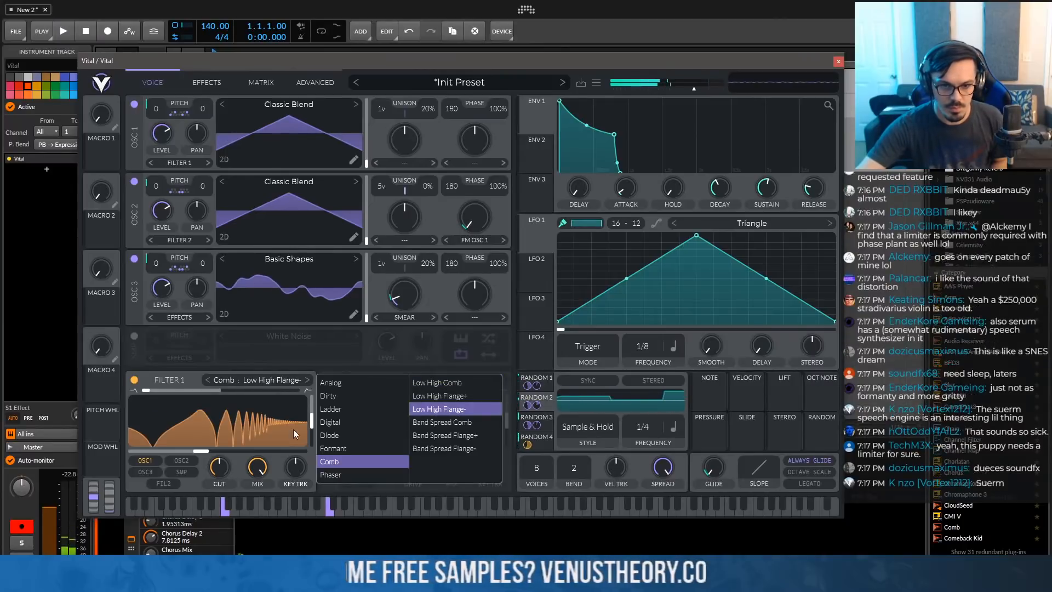
Raise Filter 1's resonance, lower its cutoff, and route oscillators 2 and 3 into it as well
left_click(311, 423)
left_click_drag(240, 449, 183, 452)
left_click(181, 461)
left_click(146, 472)
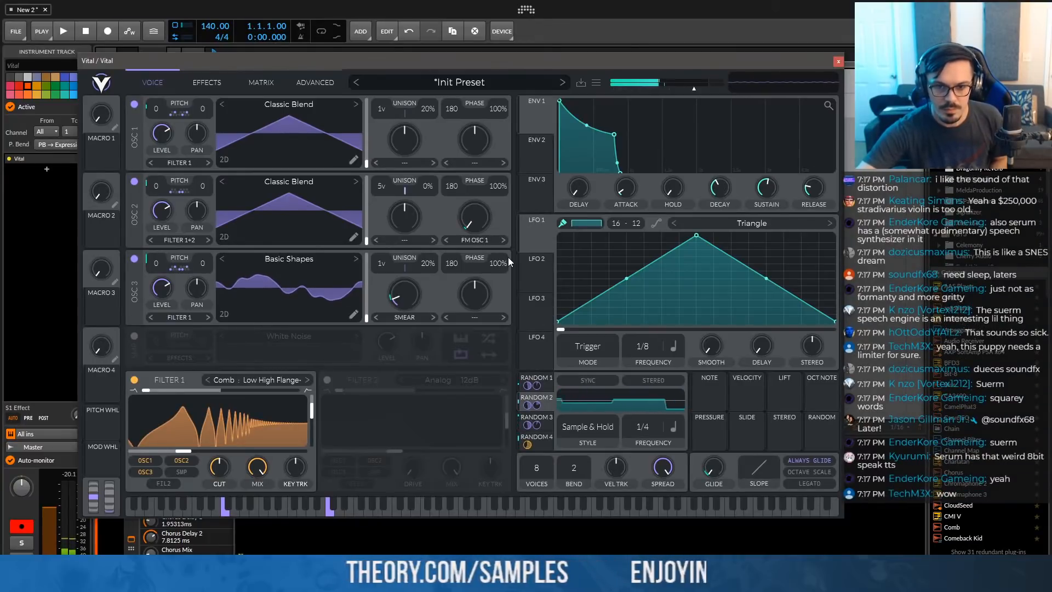
Modulate Filter 1's cutoff with LFO 1 by about 50.13 and set the LFO's frequency to 25.63 secs
left_click_drag(337, 384, 268, 425)
left_click_drag(527, 245, 527, 213)
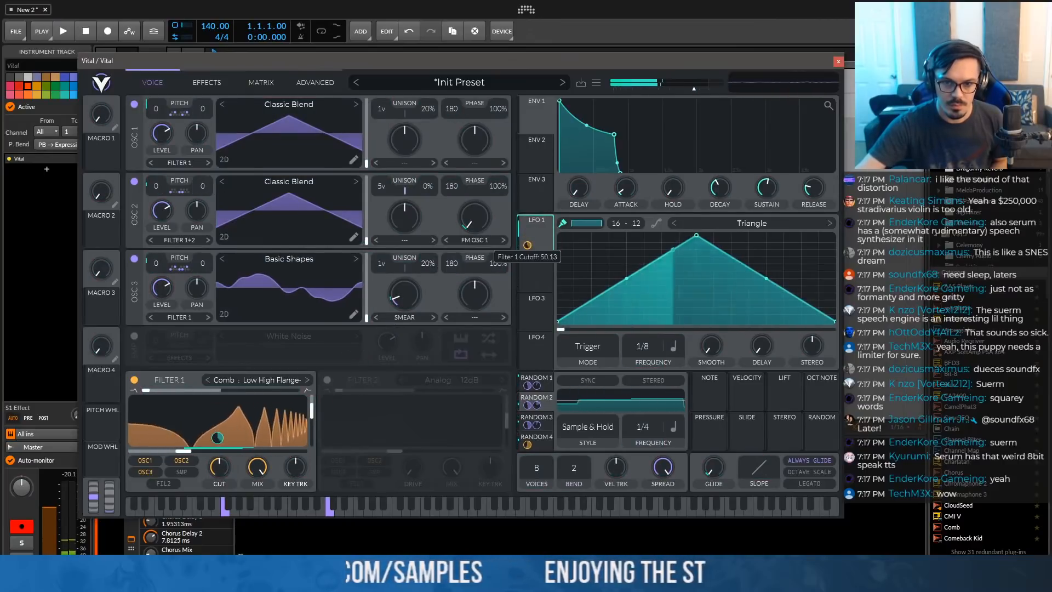
left_click(673, 346)
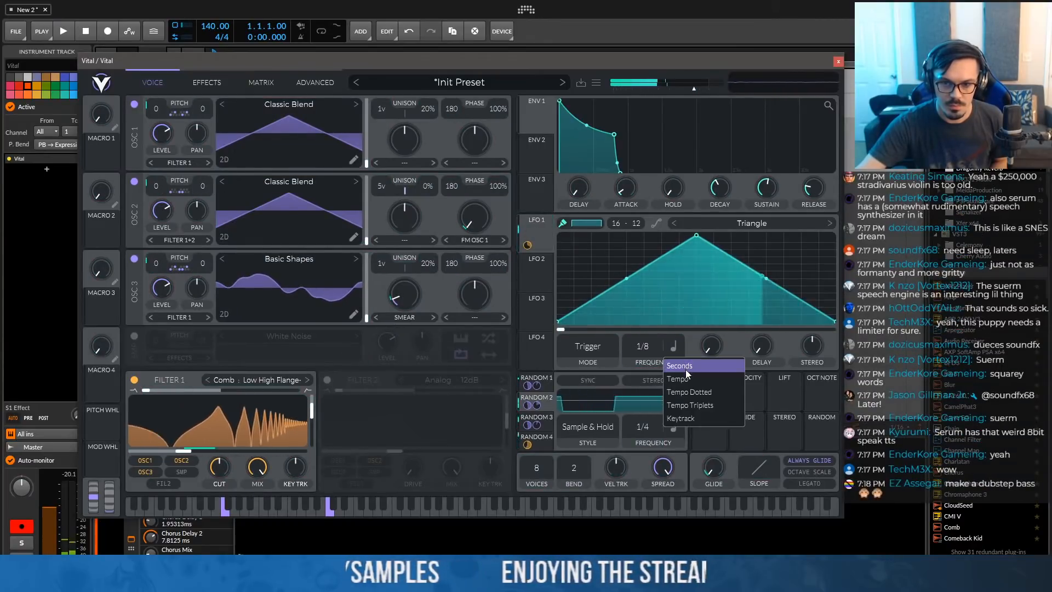
left_click(673, 365)
left_click_drag(650, 346, 652, 386)
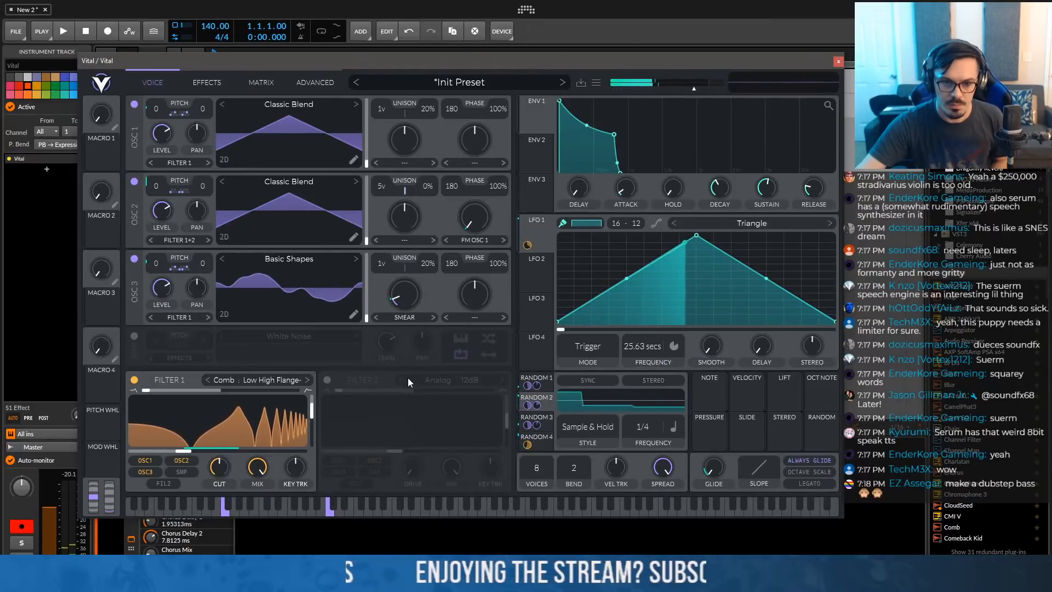
Enable Filter 2 and set its model to Digital with the Notch Blend style
left_click(327, 380)
left_click(427, 384)
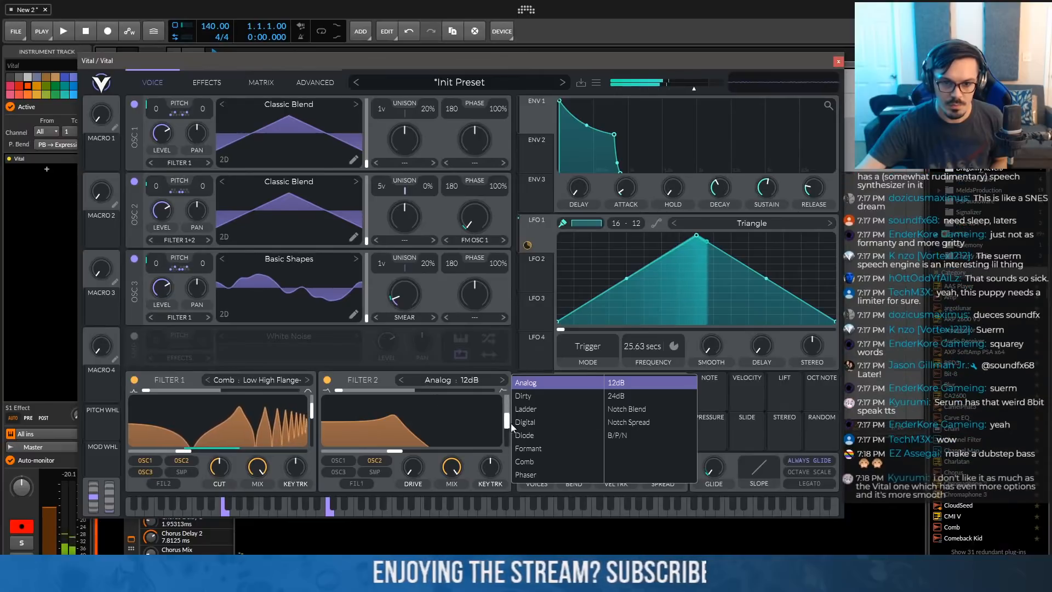
left_click(525, 421)
left_click(626, 408)
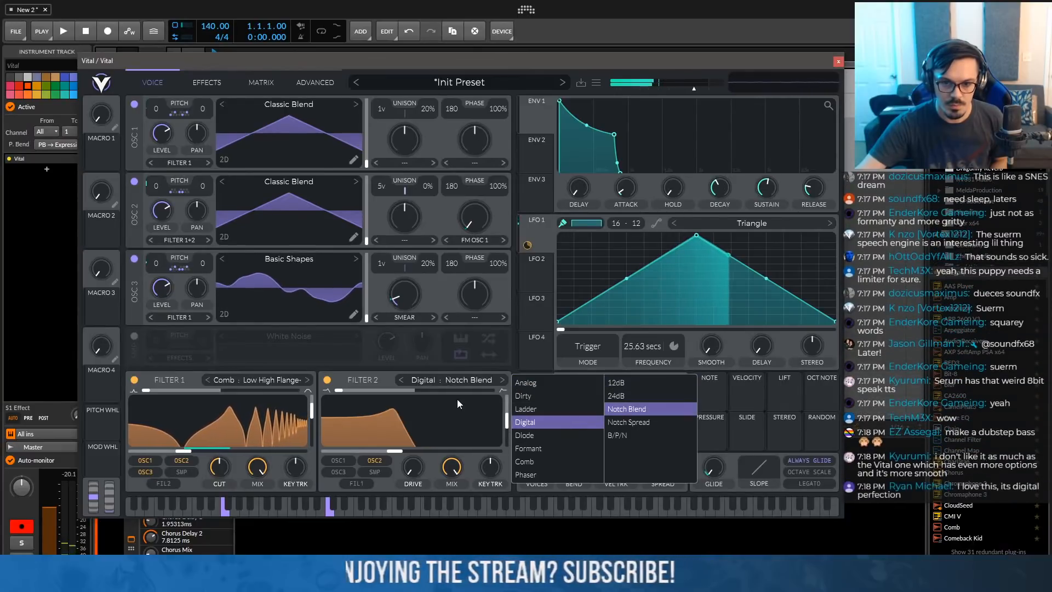
Centre Filter 2's blend for a notch response, lower its resonance and raise its cutoff slightly
left_click(414, 390)
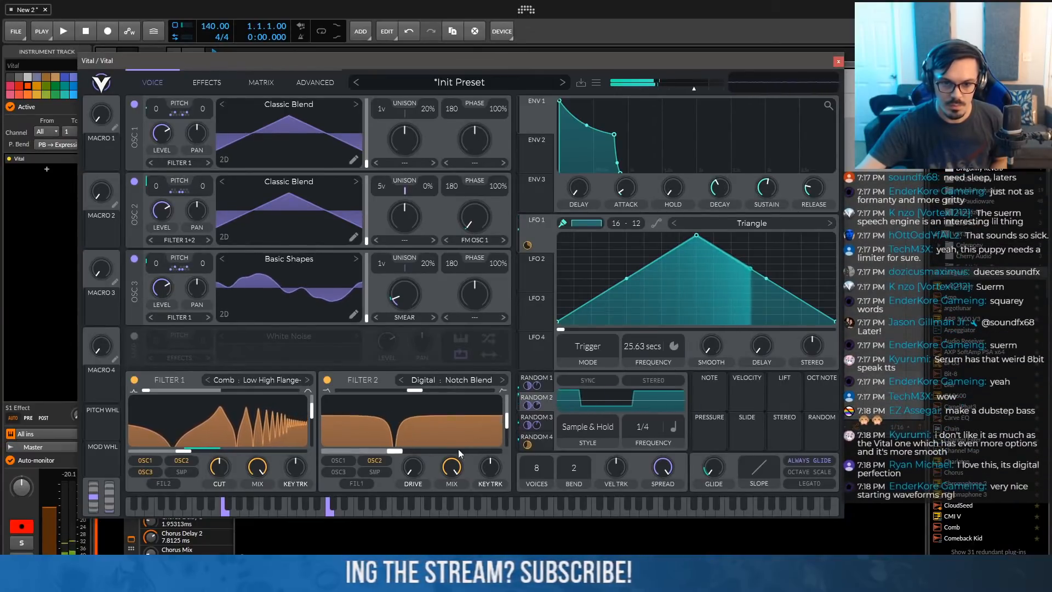
left_click_drag(501, 425, 502, 445)
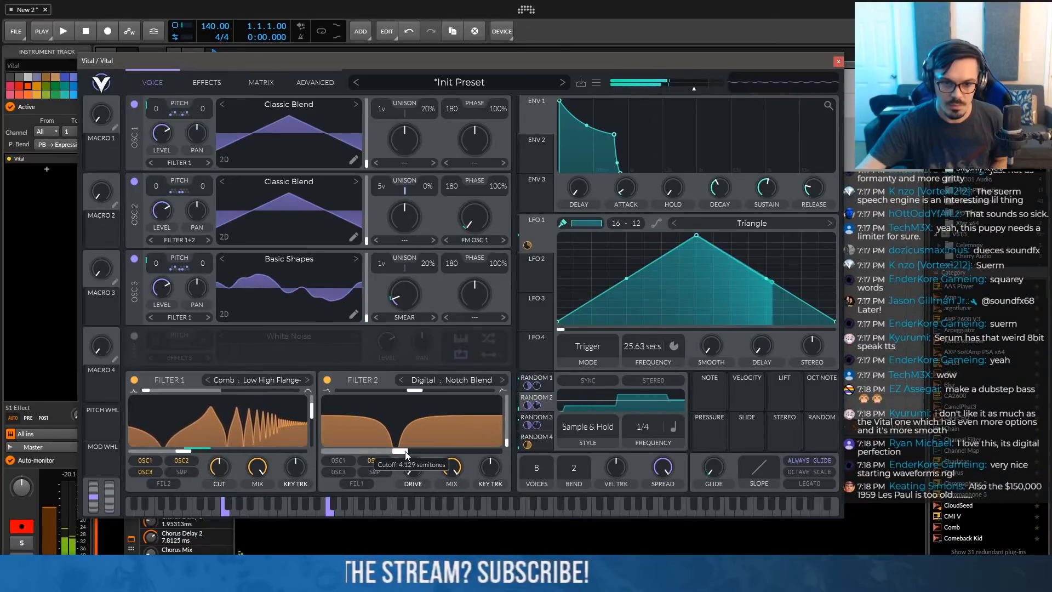
left_click_drag(406, 455, 416, 454)
Modulate Filter 2's cutoff with LFO 2 and set that LFO's frequency to 15.56 secs
left_click_drag(527, 284, 412, 438)
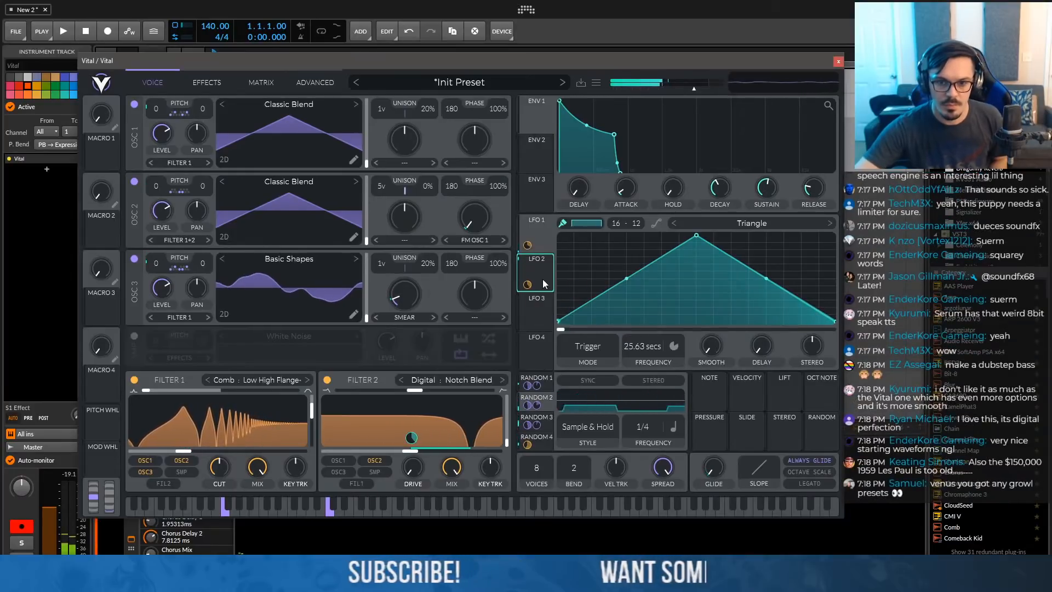
left_click(673, 346)
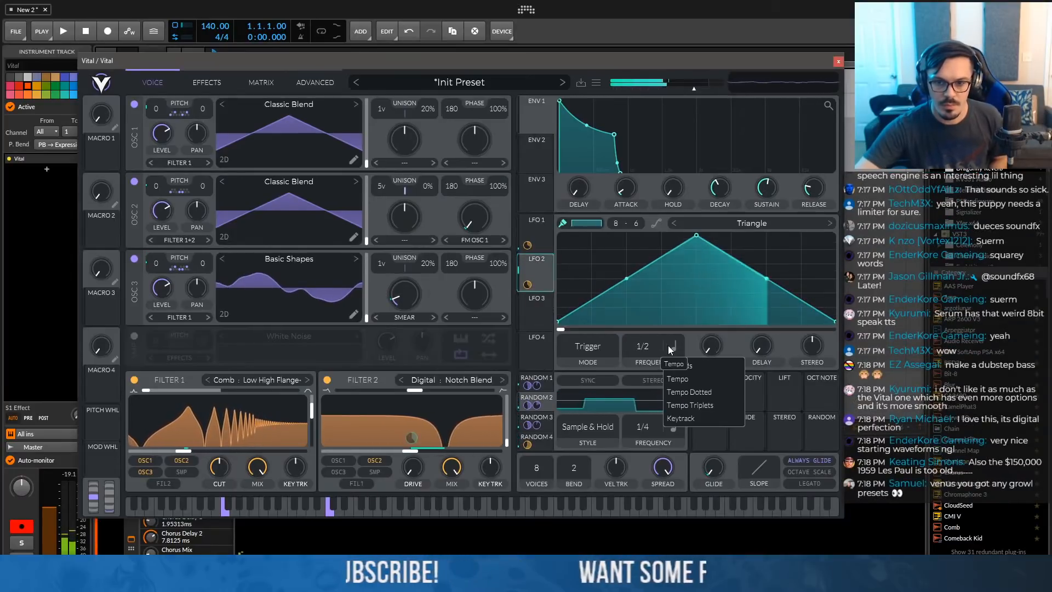
left_click(694, 366)
left_click_drag(653, 381, 652, 379)
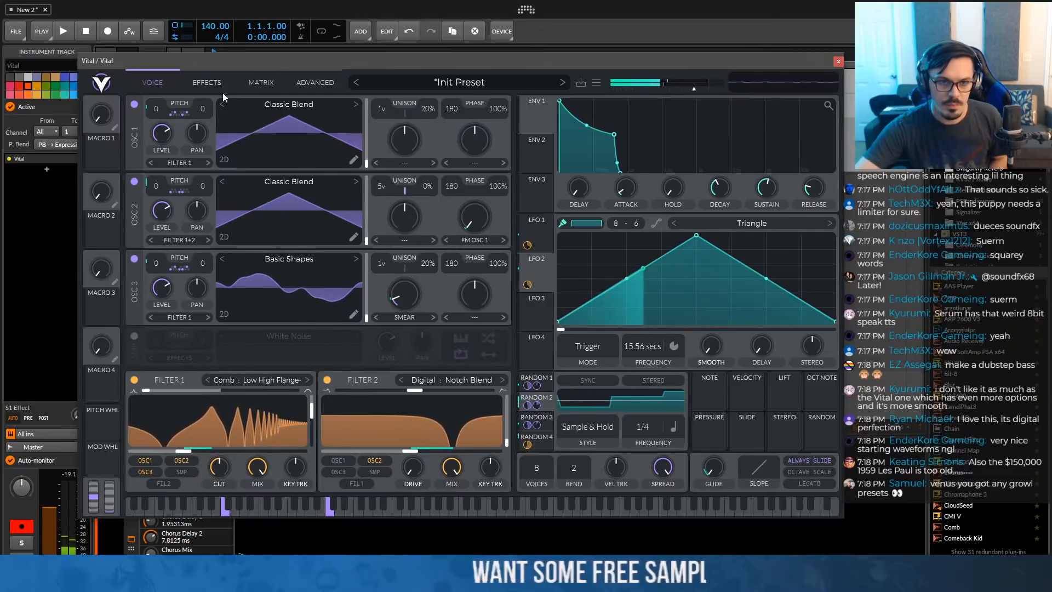
Increase the drive of the Soft Clip distortion in the effects chain
left_click(208, 83)
left_click_drag(398, 189, 399, 176)
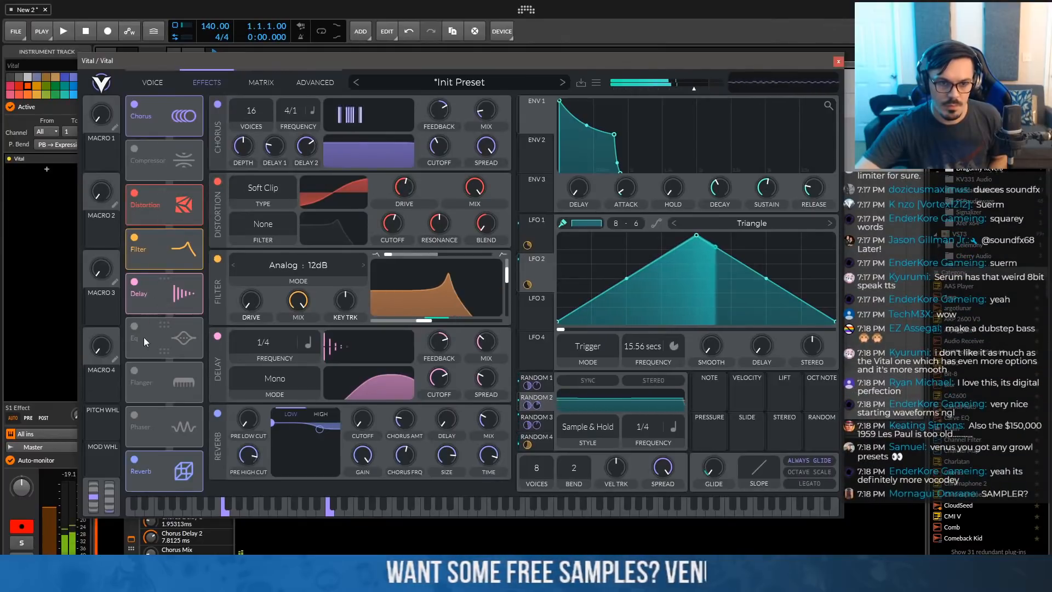
Enable the Flanger effect, lower its feedback and set its frequency to 5.445 secs
left_click(134, 368)
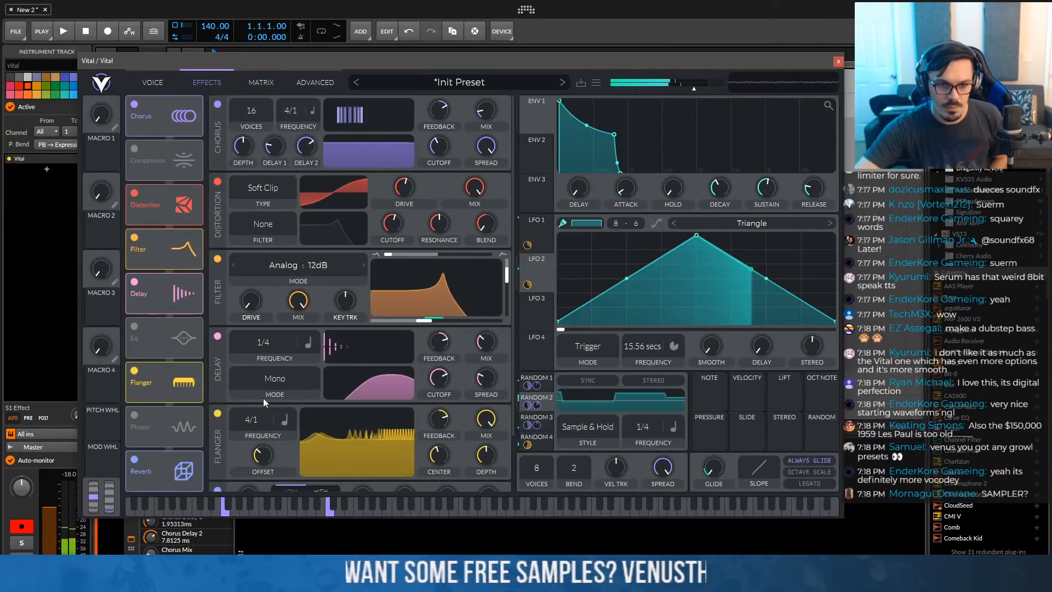
left_click_drag(438, 419, 439, 452)
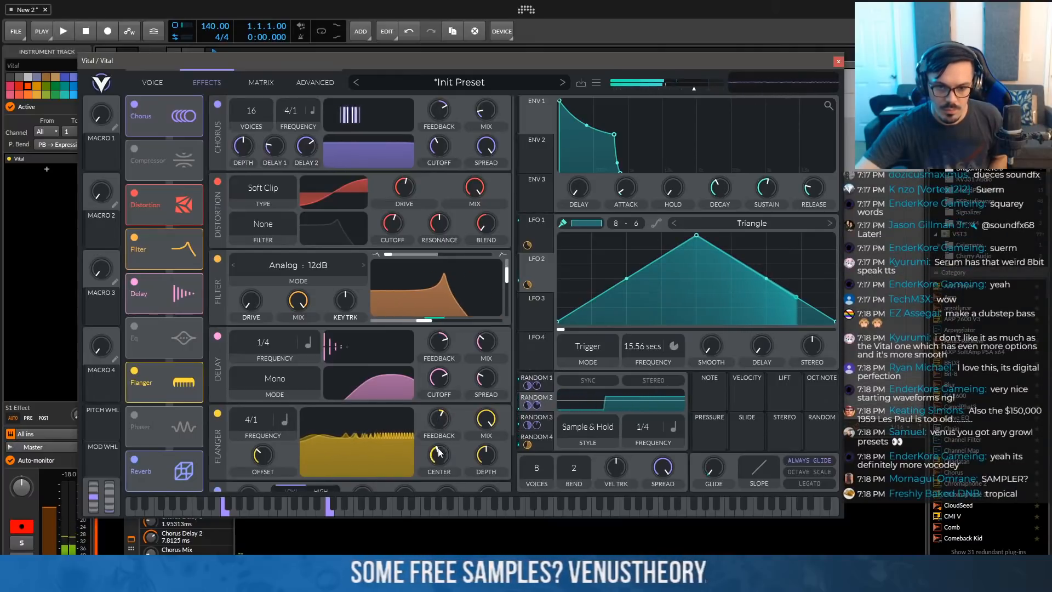
left_click(285, 426)
left_click(294, 439)
left_click_drag(291, 435, 269, 494)
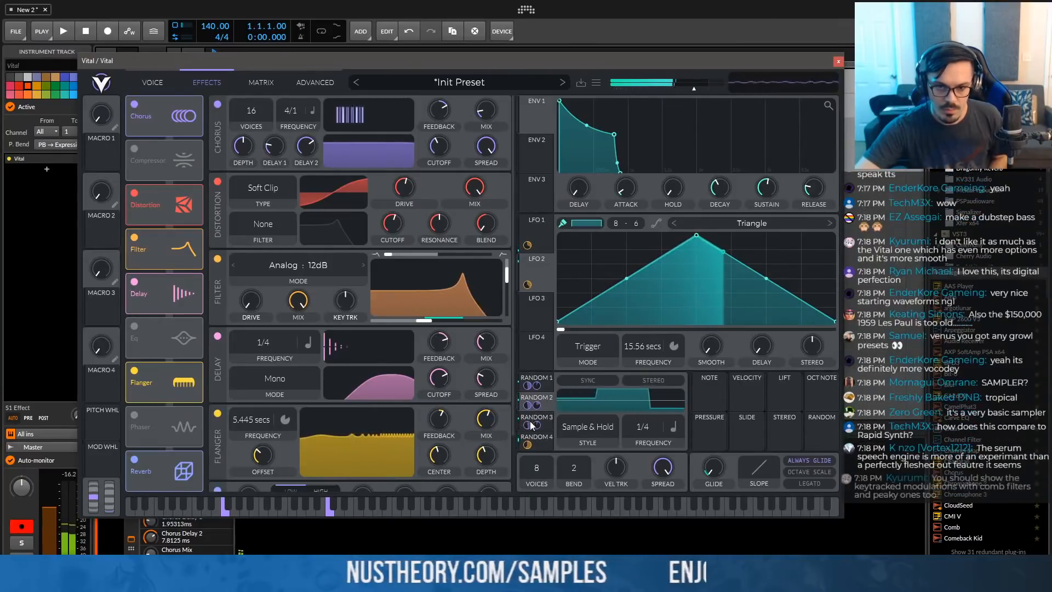
Adjust the amount of Random 3's second modulation
left_click_drag(537, 428, 536, 434)
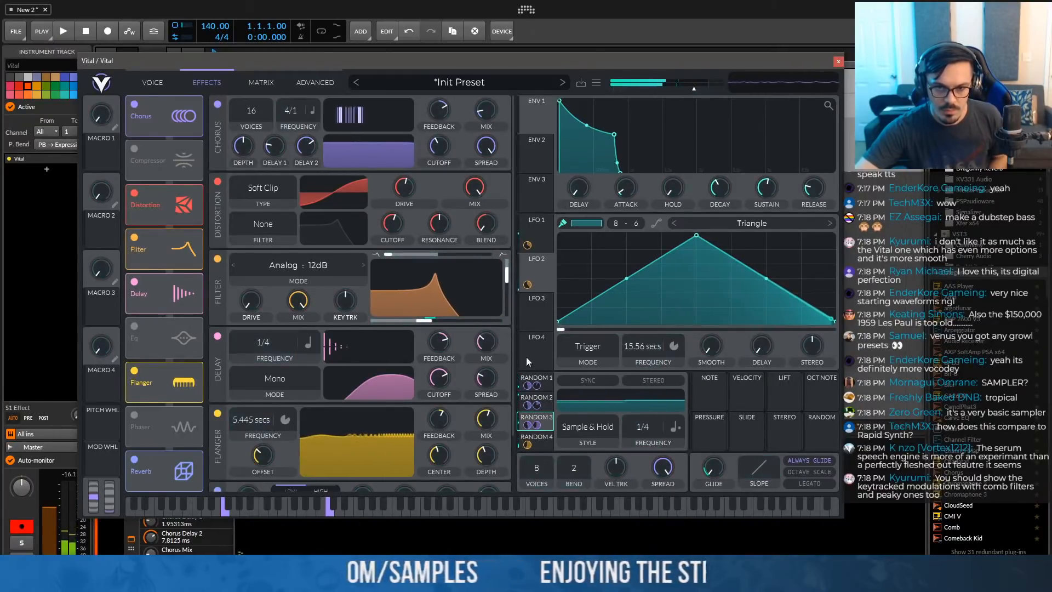
Modulate the effects filter's resonance with Random 3, set its amount, and fine-tune the modulation amount on oscillator 3's Smear
left_click_drag(535, 418, 500, 270)
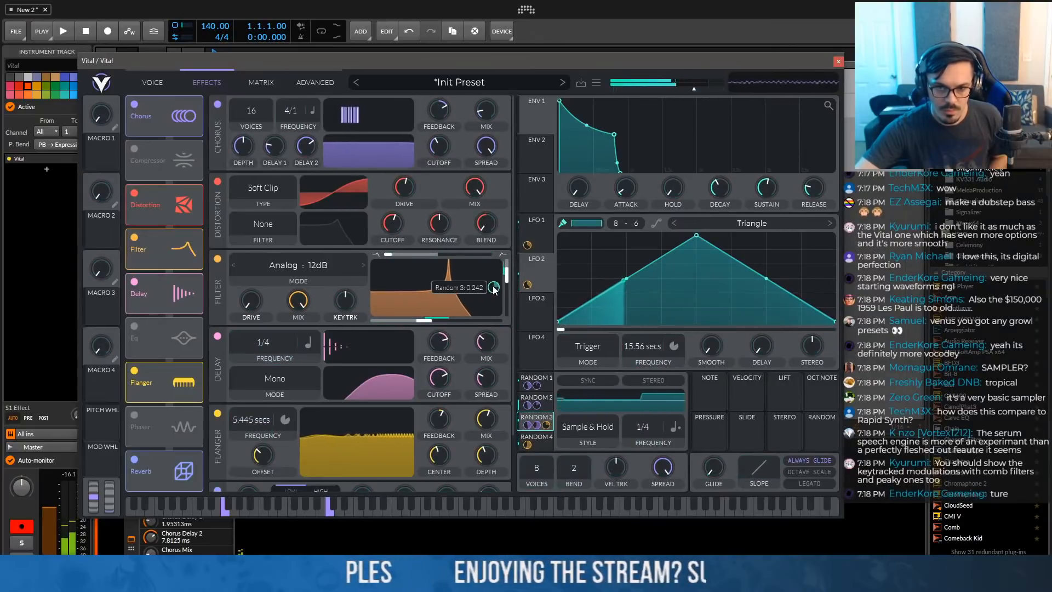
left_click_drag(493, 286, 493, 290)
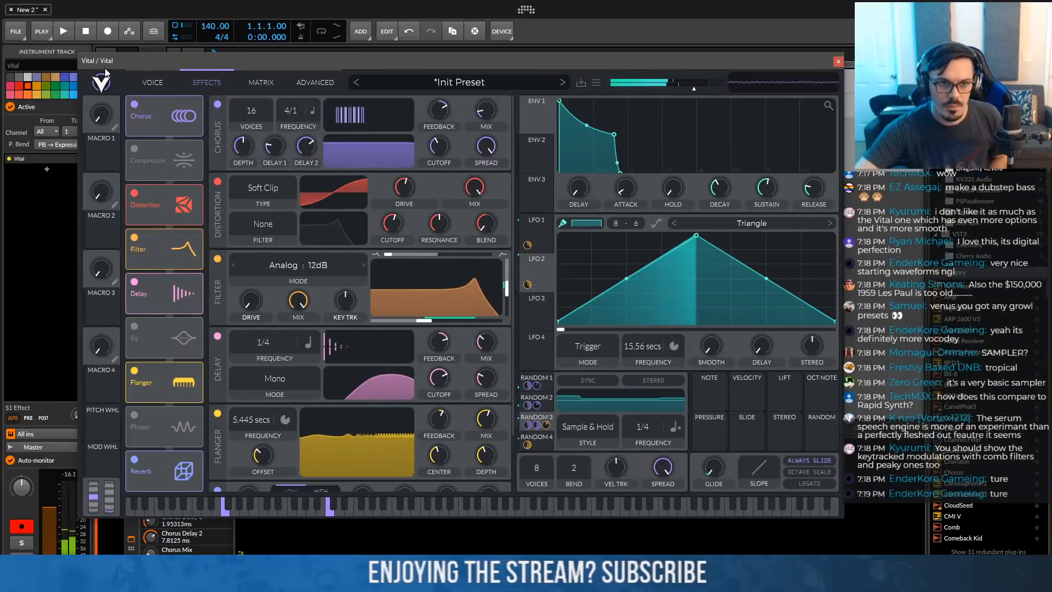
left_click(137, 82)
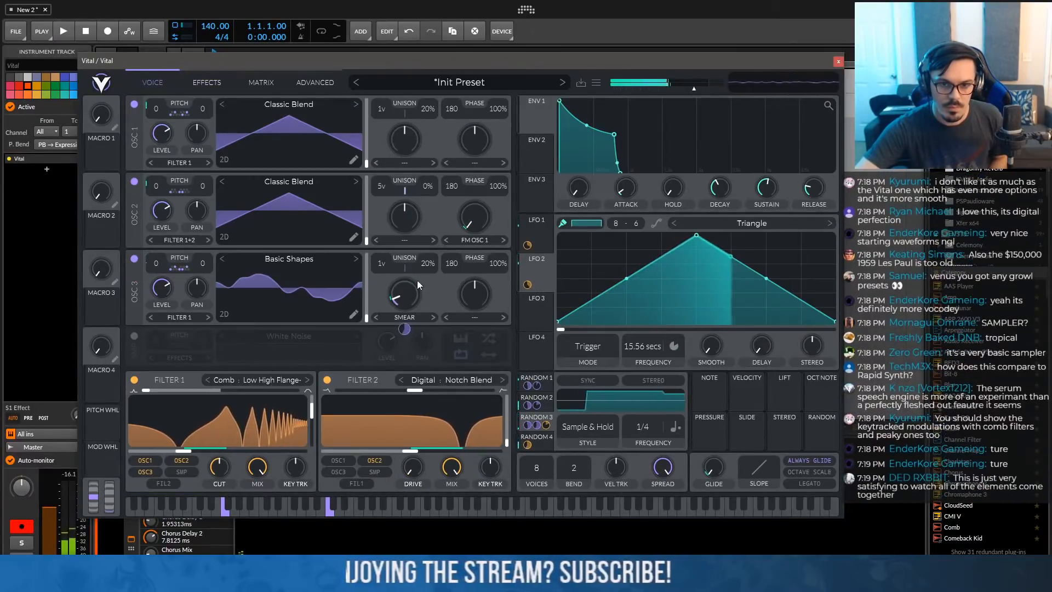
left_click_drag(408, 327, 408, 326)
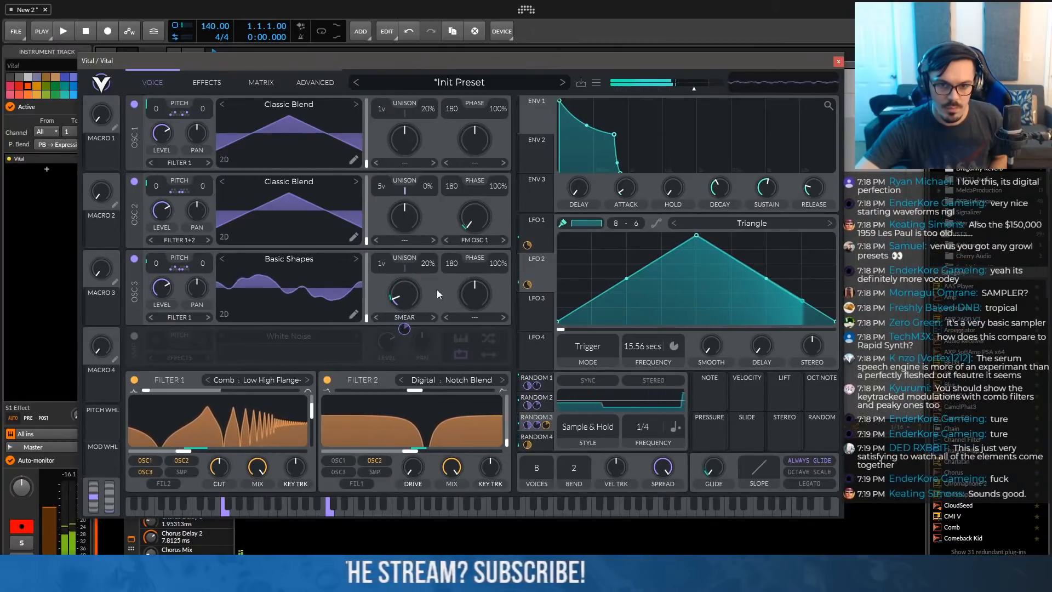
Lengthen Envelope 1's attack to a slow fade-in and set its decay to about 5.287 secs
left_click(204, 85)
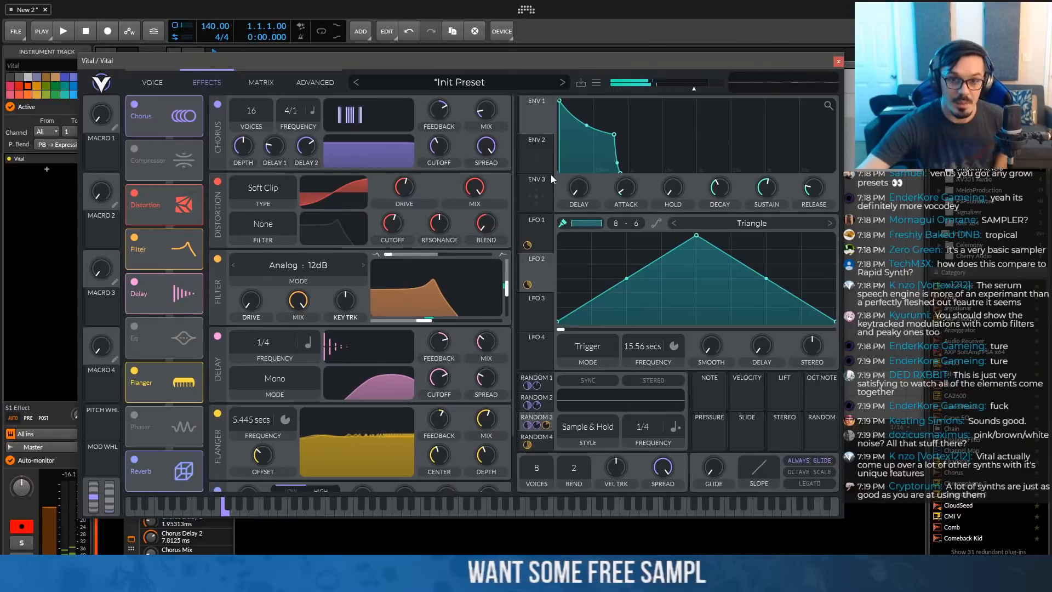
left_click_drag(629, 193, 622, 131)
left_click_drag(773, 186, 724, 152)
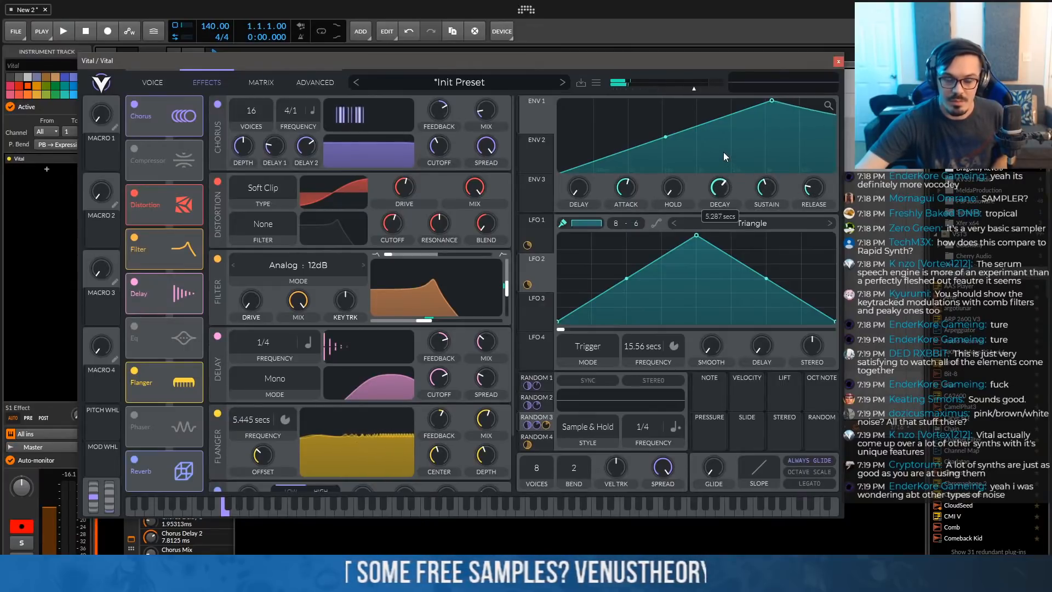
Set the reverb's mix to about 39.5% and adjust its size and time
scroll(330, 368, "down", 2)
left_click_drag(488, 430, 492, 389)
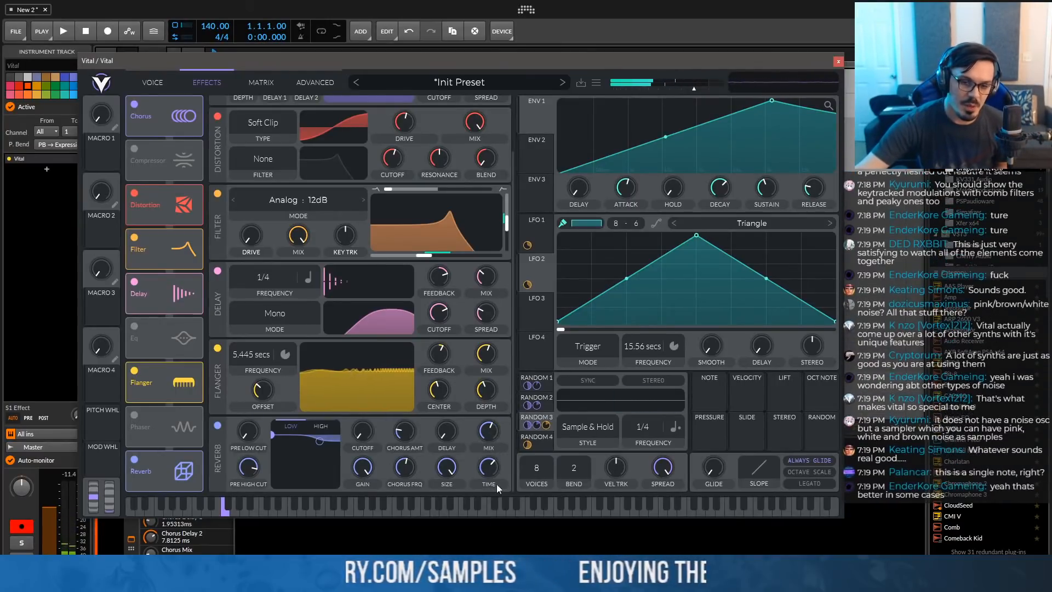
mouse_move(488, 444)
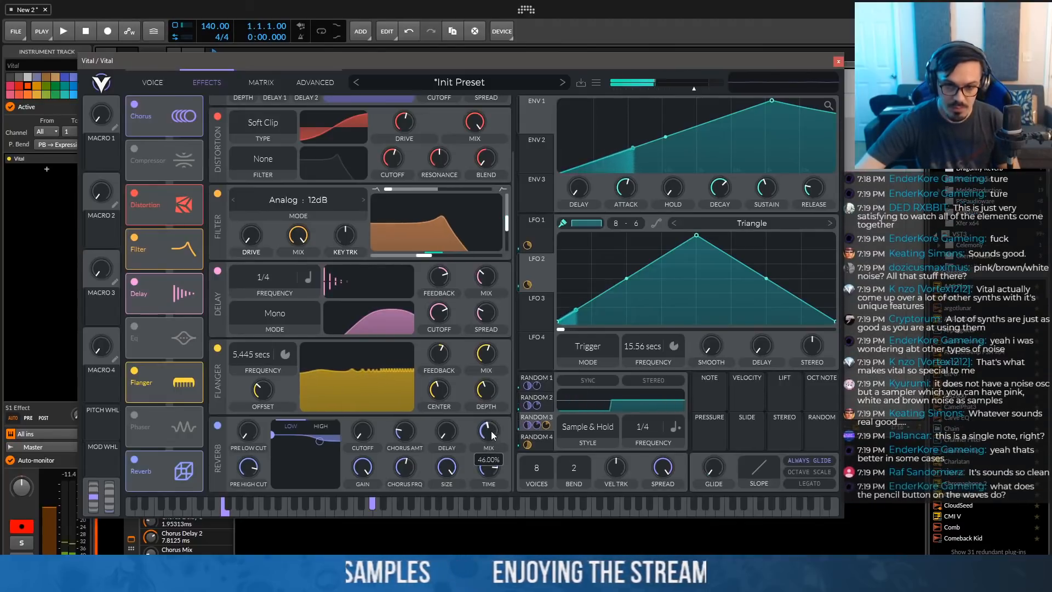
mouse_move(457, 493)
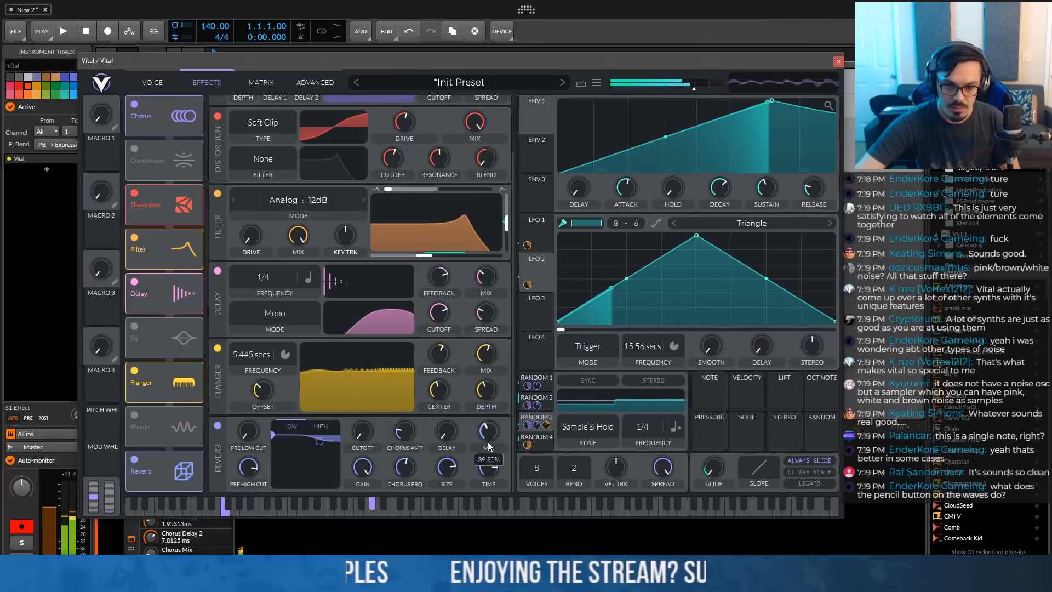
mouse_move(490, 470)
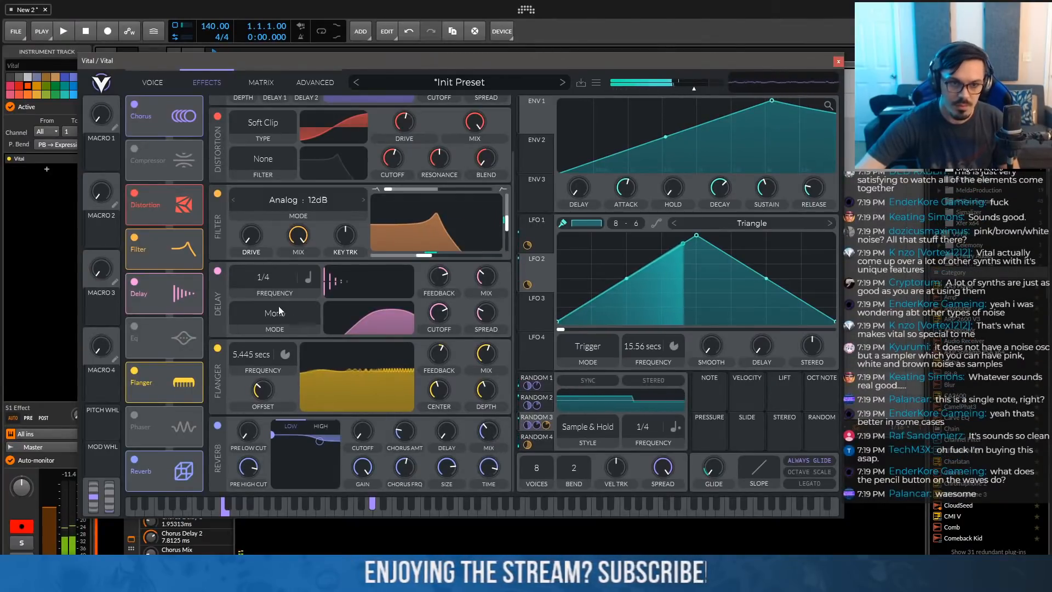
Enable the multiband Compressor at the end of the effects chain and adjust its low, band and high gains, with Band at 6 dB
left_click_drag(164, 165, 135, 464)
scroll(365, 422, "down", 2)
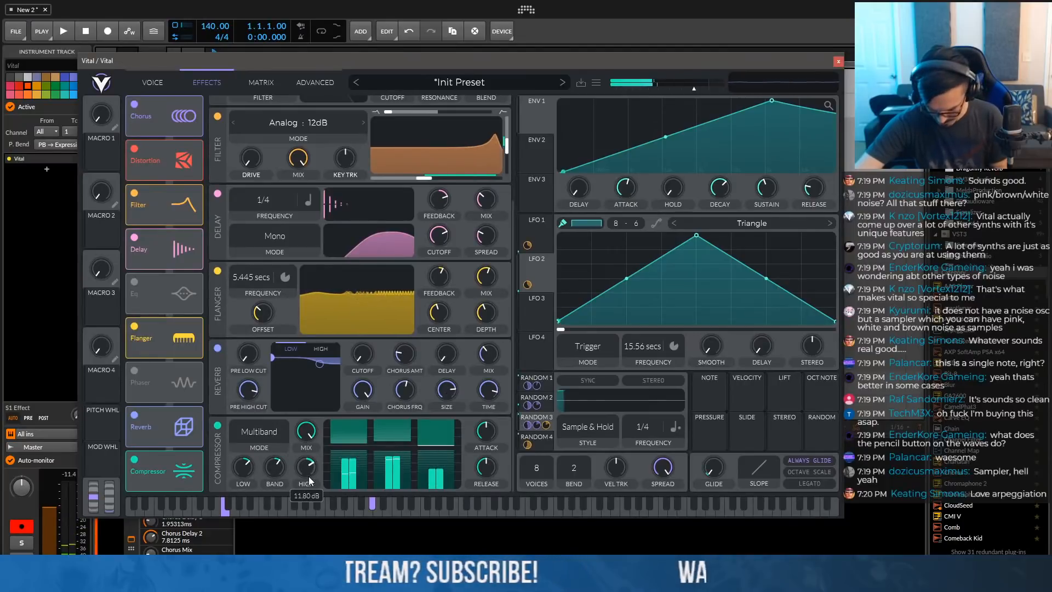
mouse_move(298, 478)
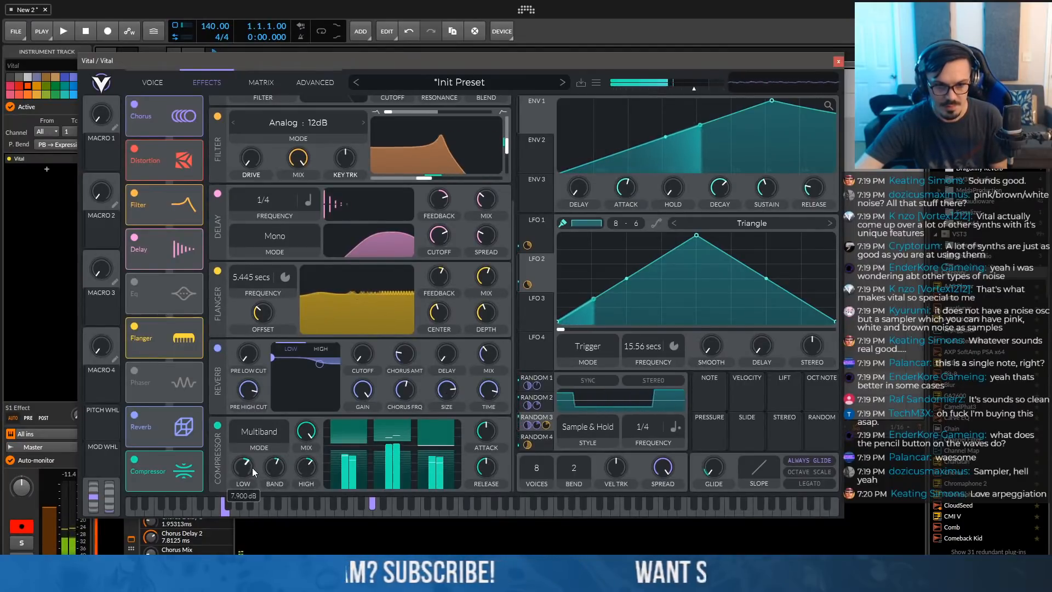
left_click_drag(282, 469, 278, 469)
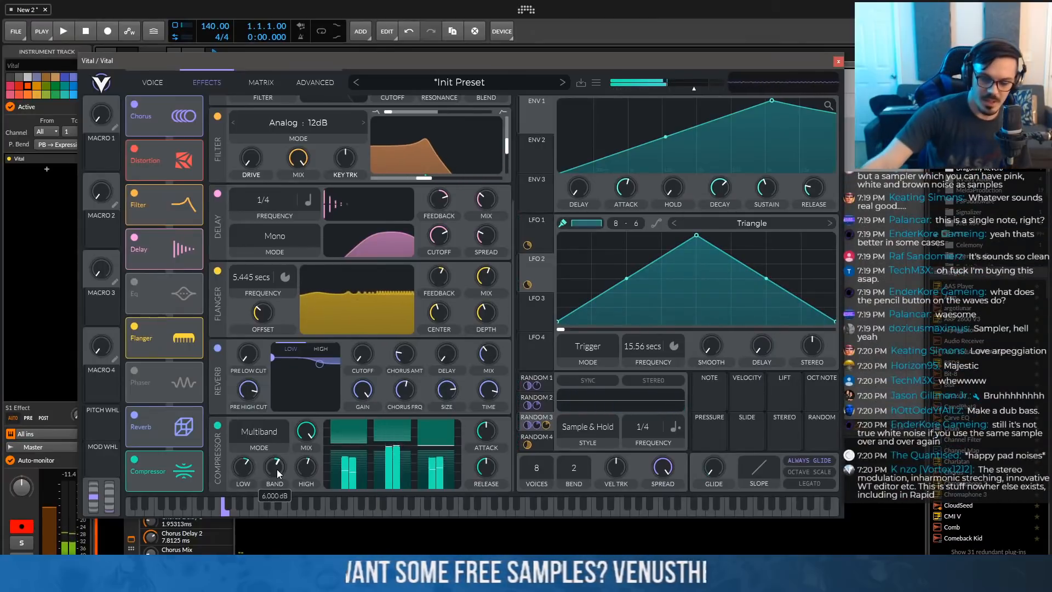
Save the preset as "Sparkle Tits" with the Pad style and the comment "Wow, glittery."
left_click(581, 83)
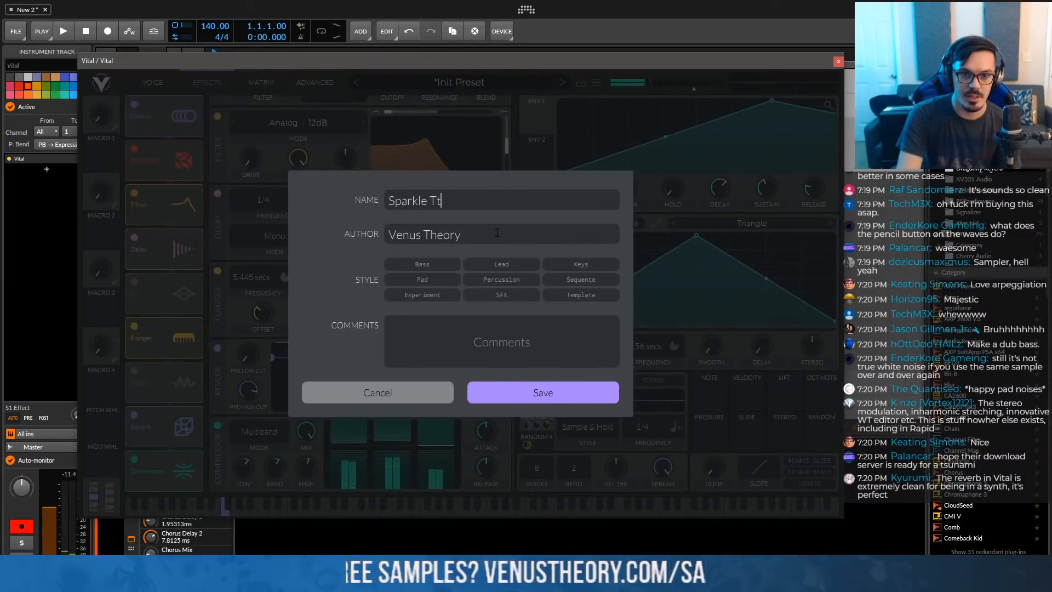
type("Sparkle Ttit")
key("BackSpace")
key("BackSpace")
key("BackSpace")
type("its")
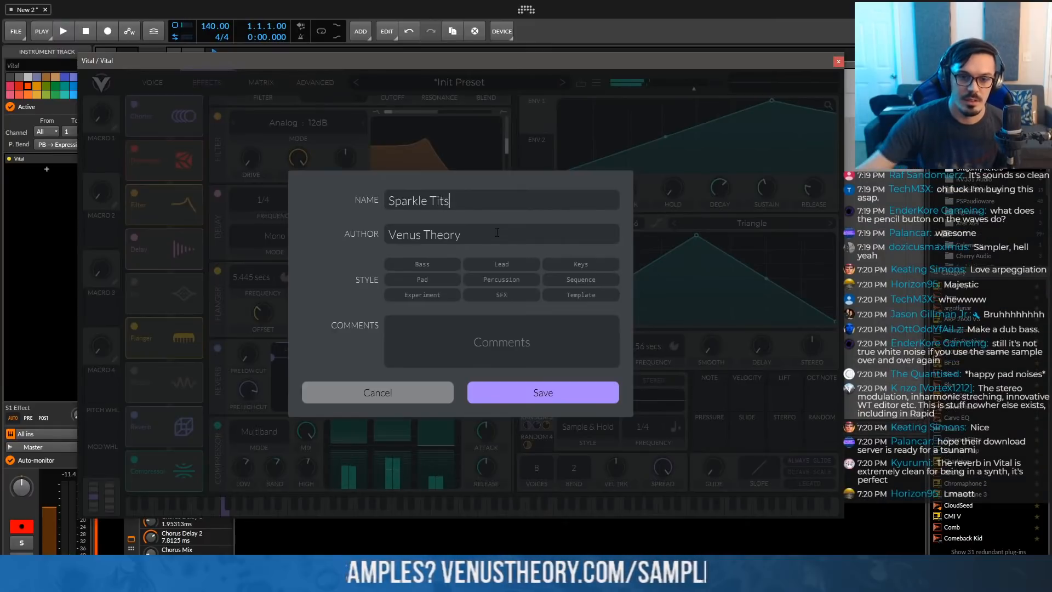
left_click(441, 278)
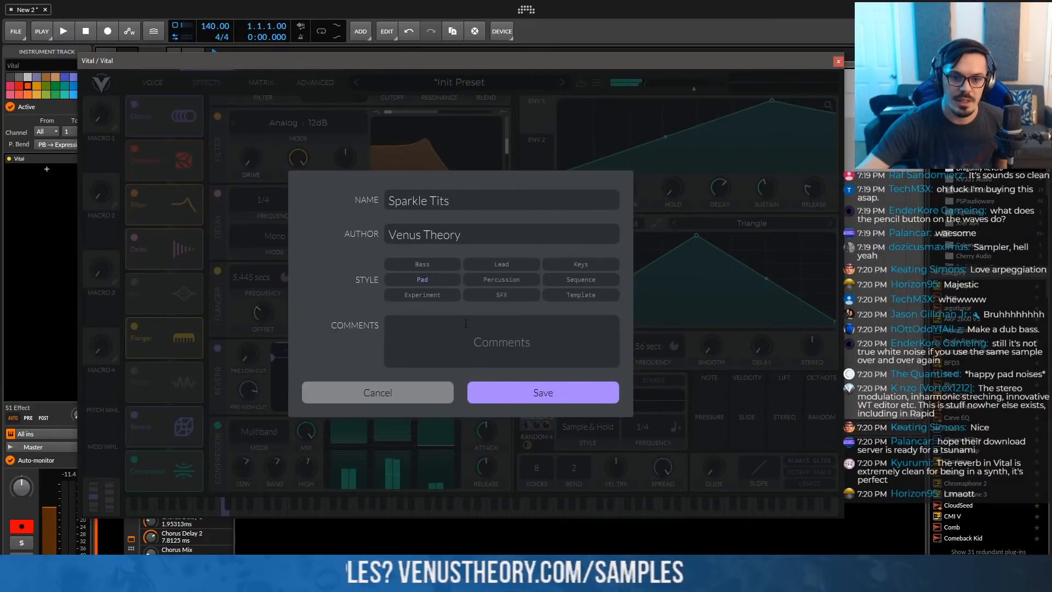
left_click(470, 332)
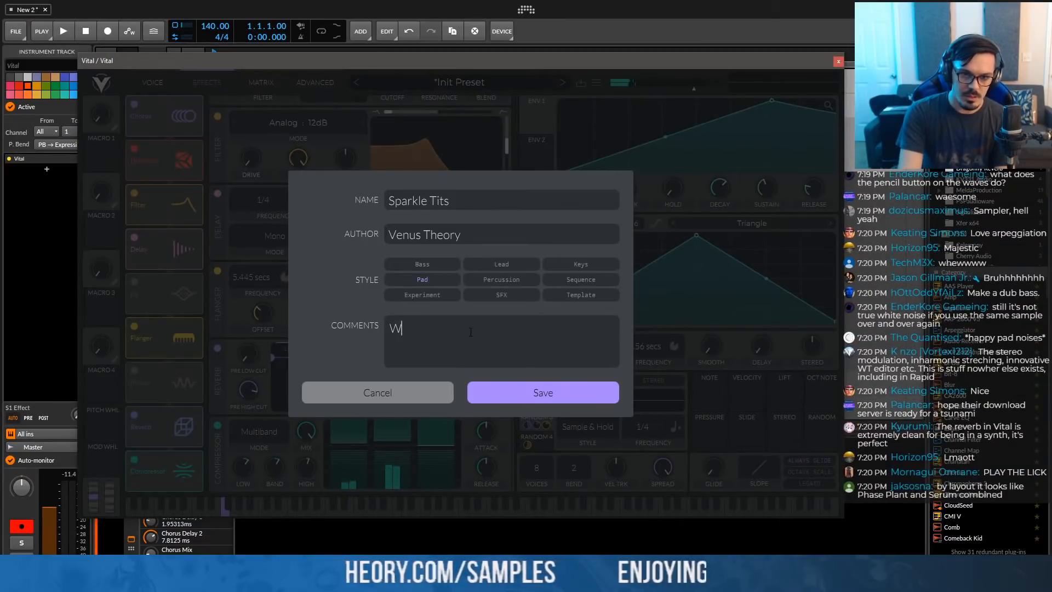
type("Wow, glittery.")
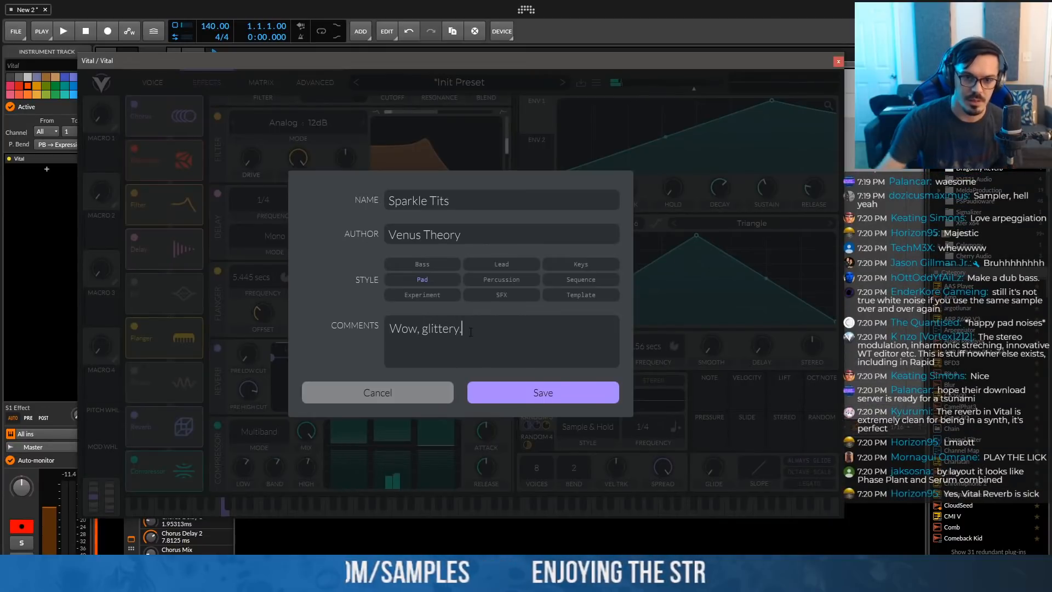
left_click(534, 387)
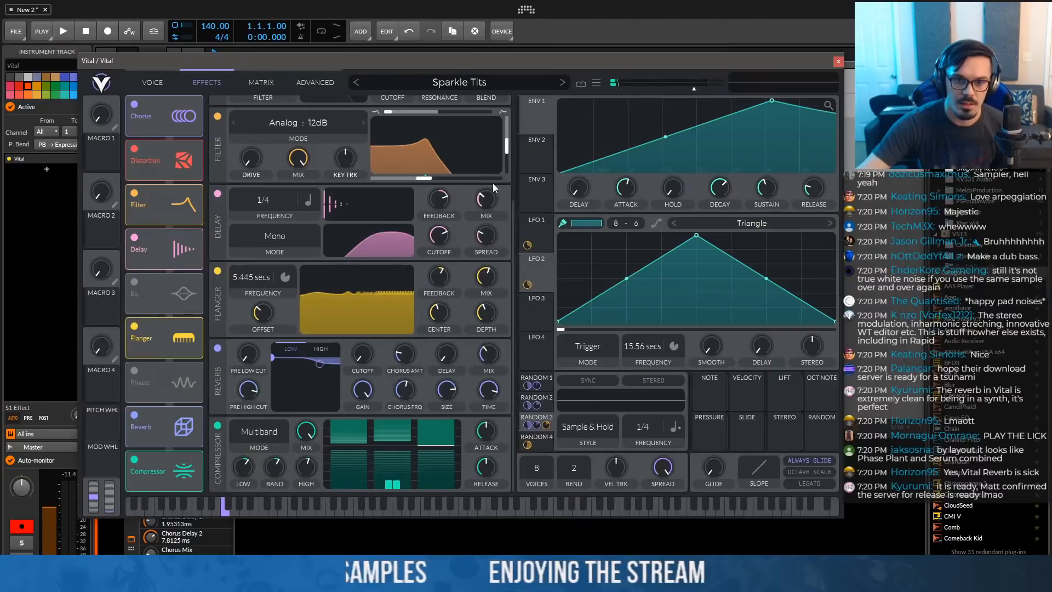
Sort the preset browser by author and load the Deep Dub Bass preset
left_click(493, 82)
scroll(482, 220, "down", 5)
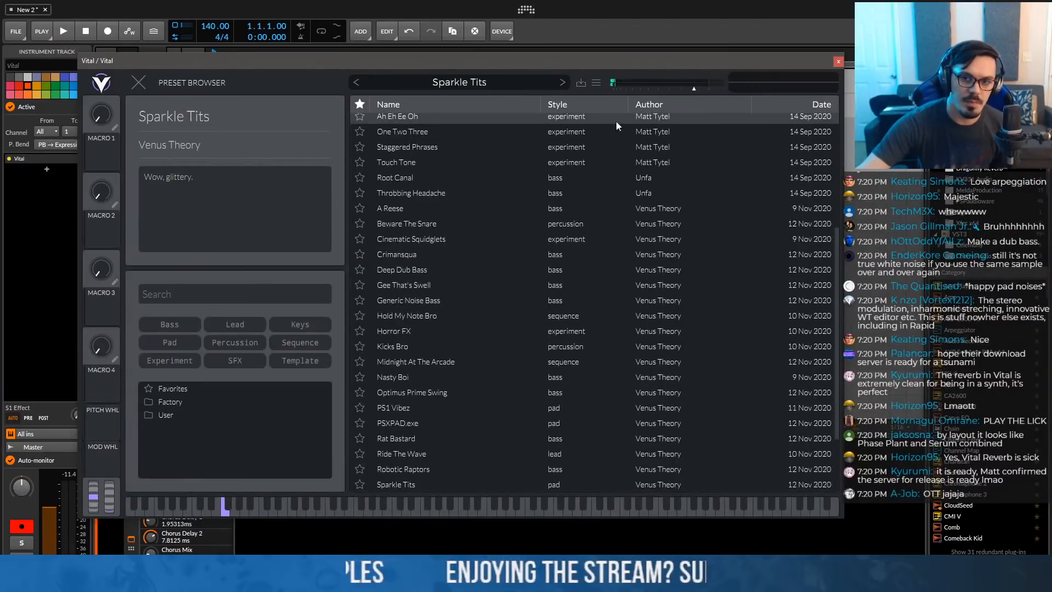
left_click(635, 104)
scroll(562, 271, "up", 1)
scroll(472, 285, "down", 2)
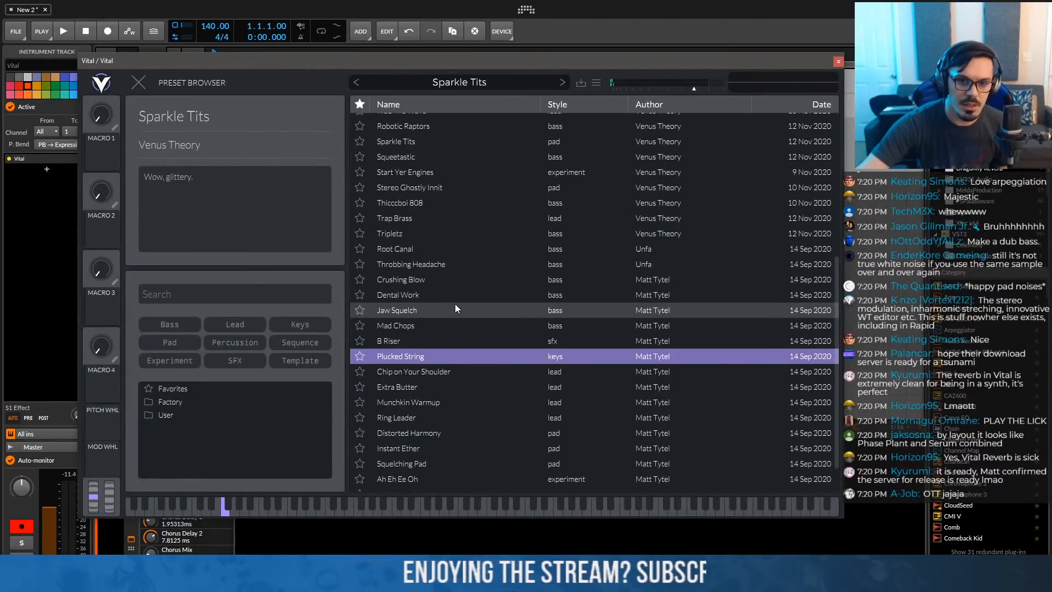
scroll(435, 390, "down", 1)
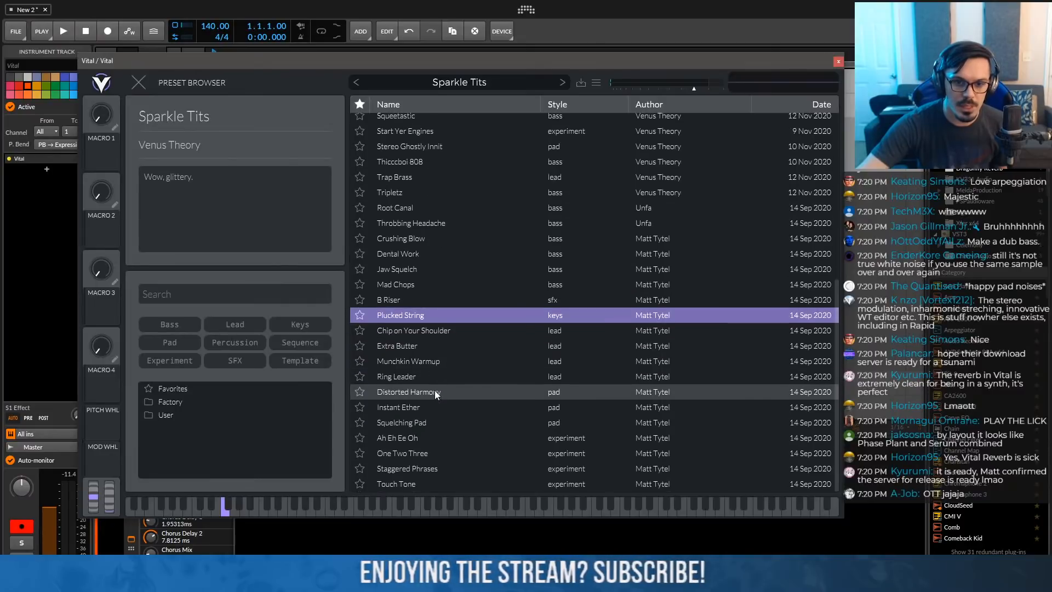
scroll(477, 384, "up", 3)
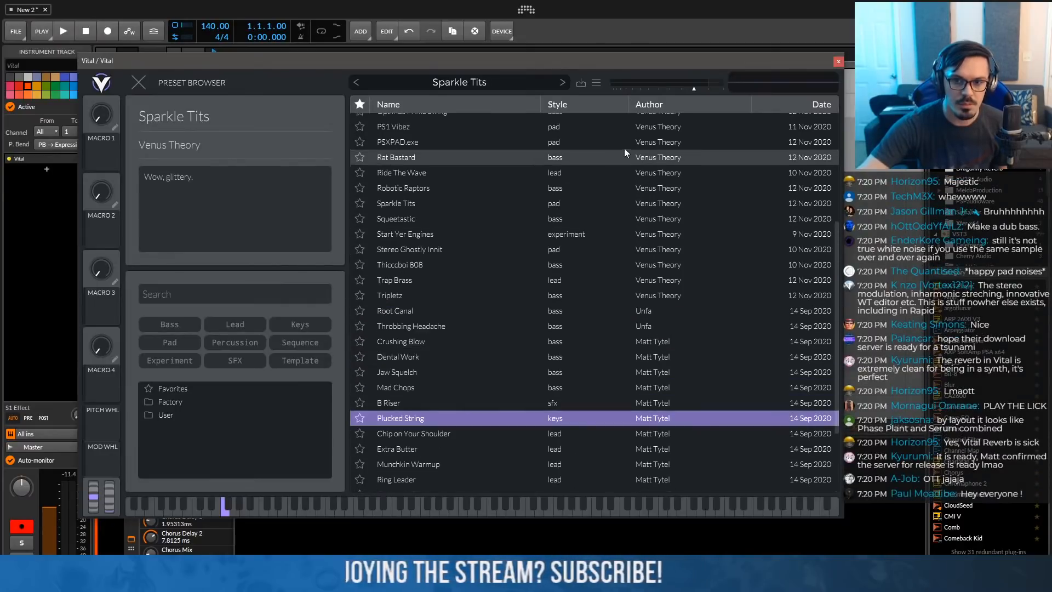
scroll(564, 175, "up", 3)
scroll(564, 176, "up", 1)
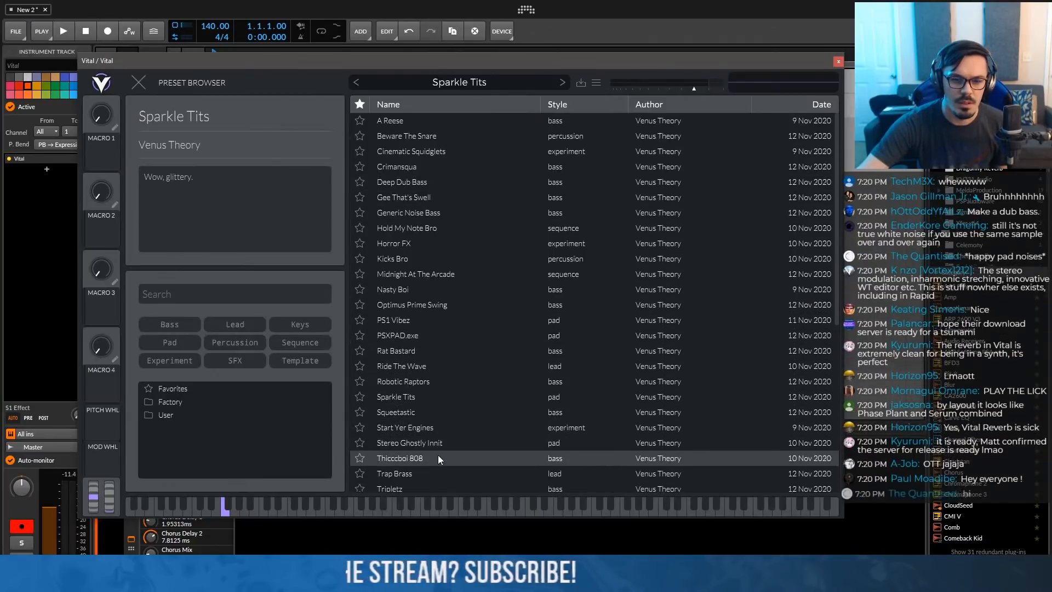
left_click(456, 183)
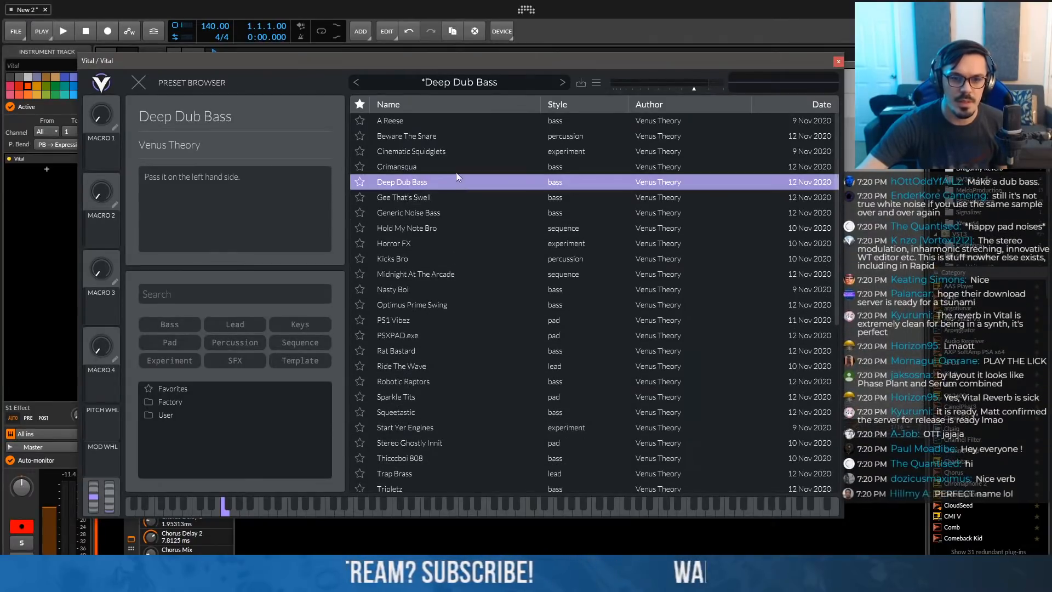
left_click(476, 85)
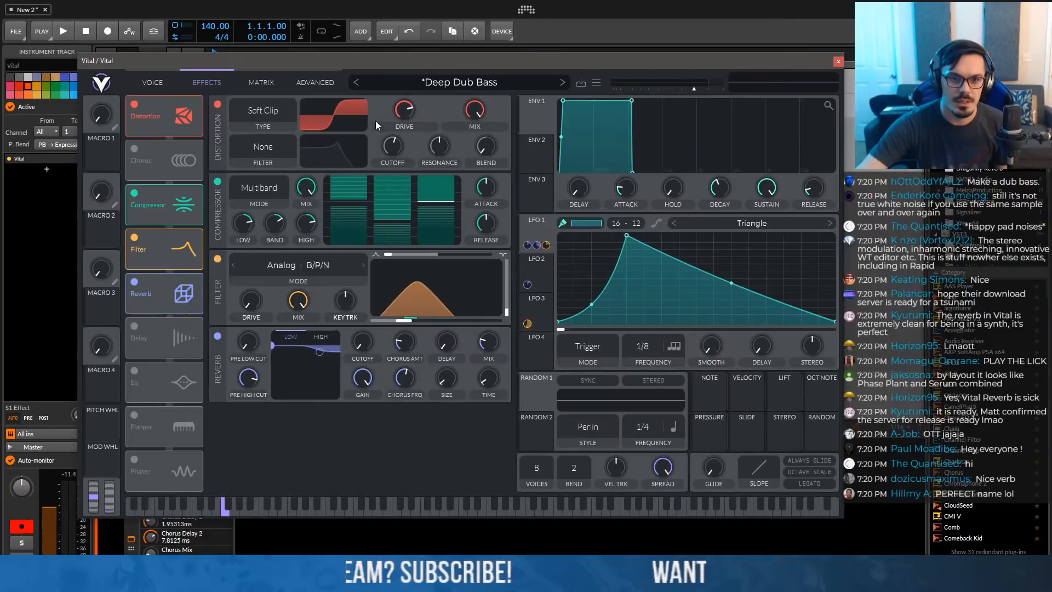
Show the oscillator page, raise the synth's output volume slightly and move the plugin window aside
left_click(160, 83)
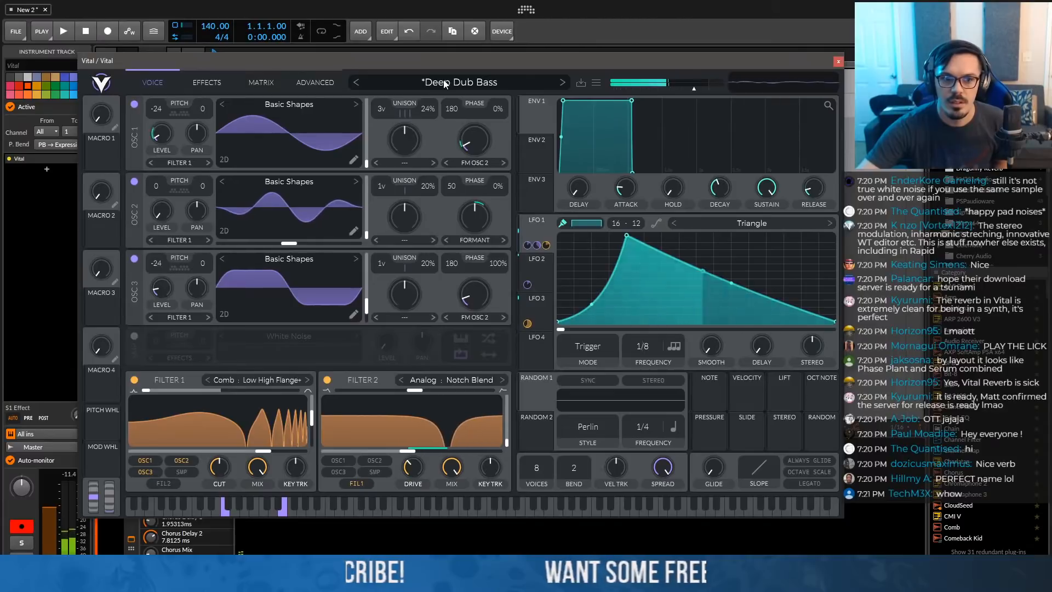
left_click_drag(695, 90, 718, 88)
left_click_drag(662, 63, 757, 67)
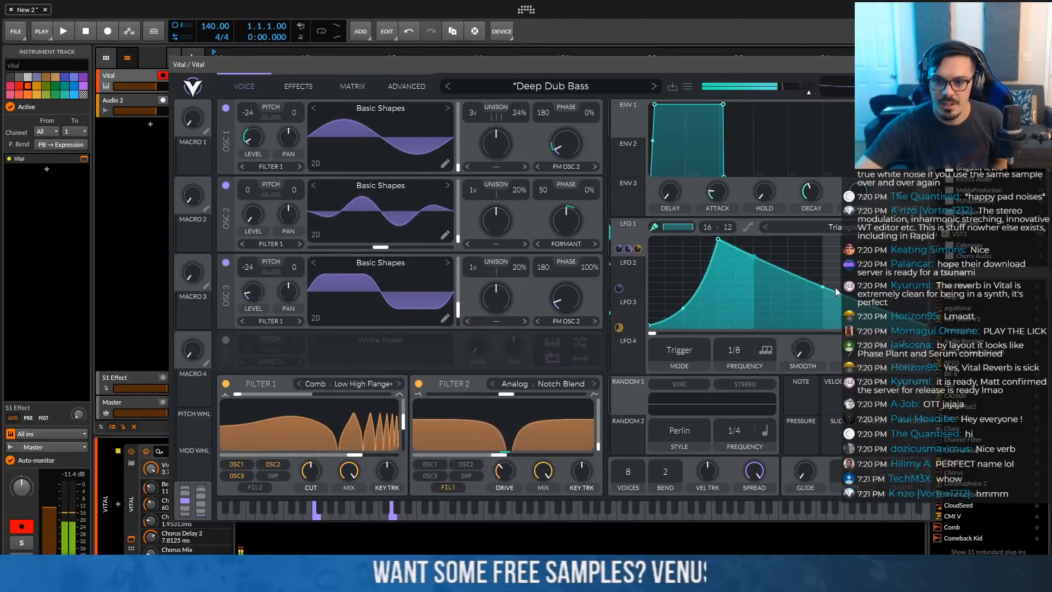
Turn off LFO 1's paint mode, remove the stray painted points and bend its falling slope upward into a convex curve
left_click(826, 266)
left_click(678, 227)
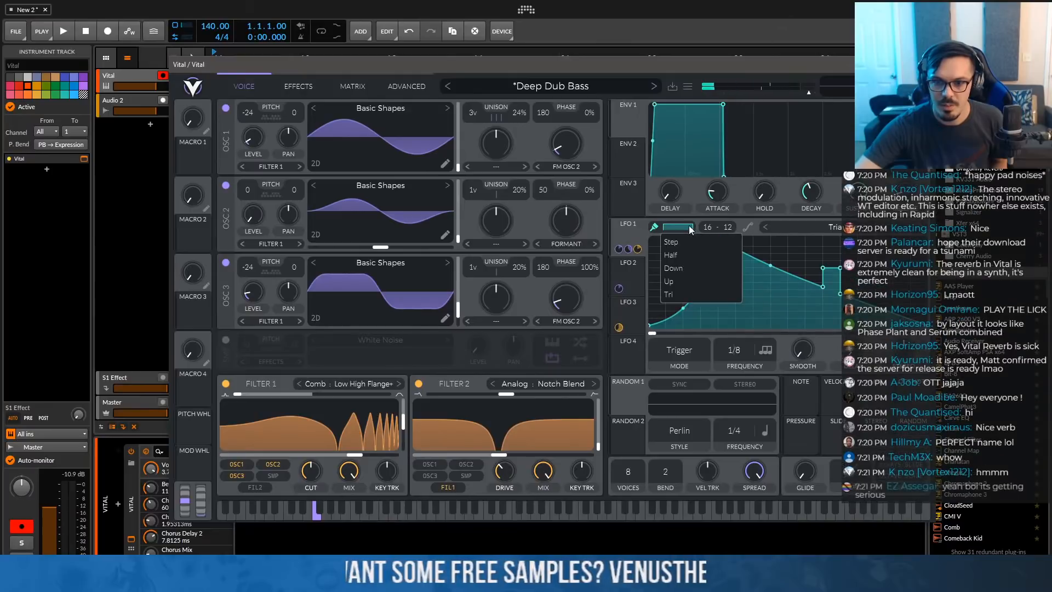
left_click(678, 243)
left_click(654, 228)
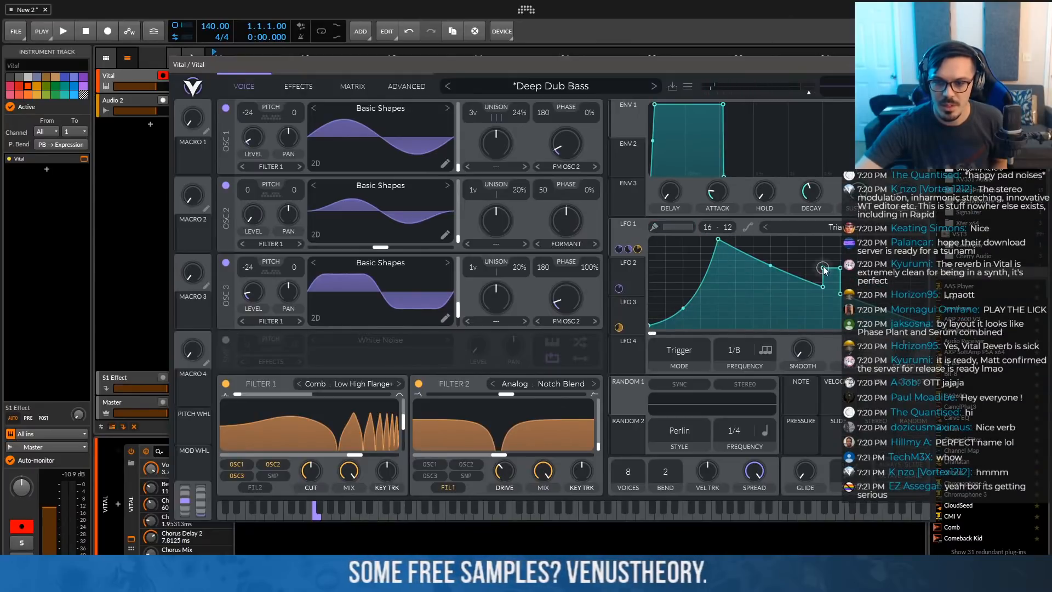
double_click(842, 269)
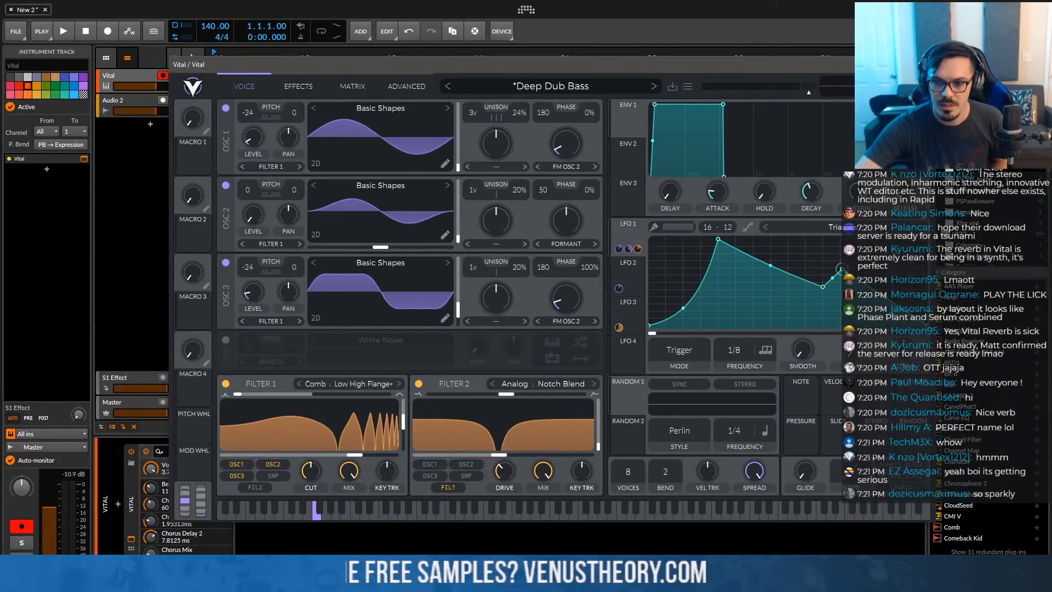
left_click_drag(823, 285, 829, 253)
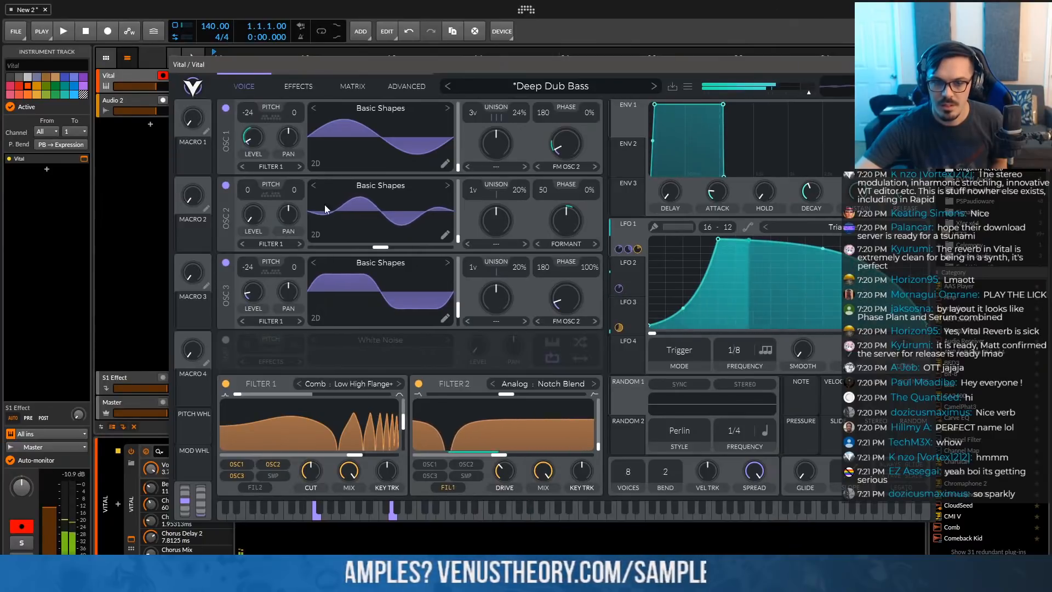
Set LFO 1's frequency to 1/4 and readjust oscillator 3's level
left_click_drag(269, 288, 256, 266)
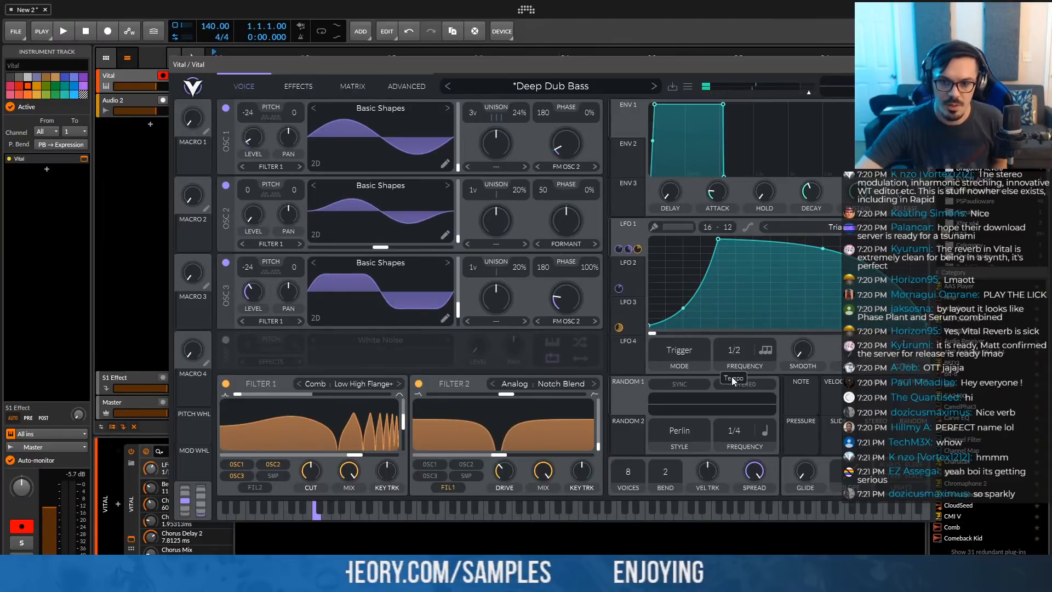
left_click_drag(732, 377, 735, 330)
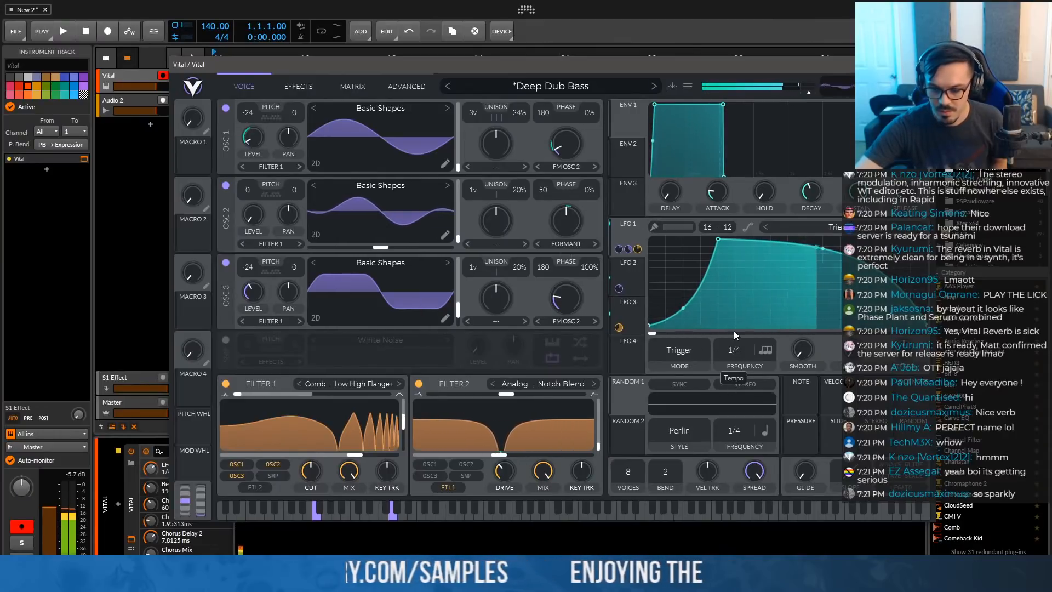
left_click_drag(253, 292, 256, 322)
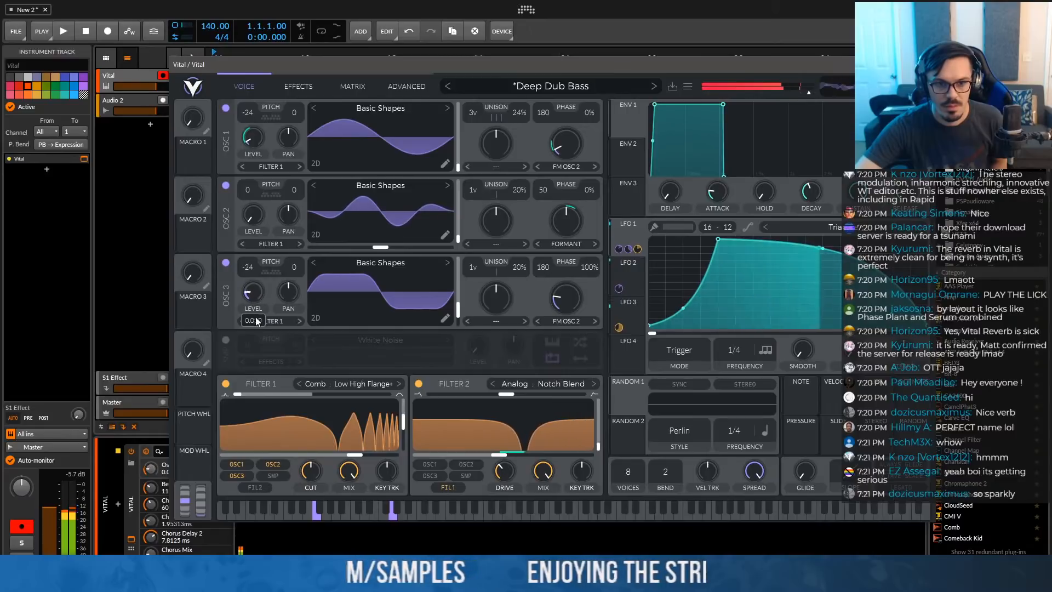
Load the Rat Bastard bass preset and return to the oscillator page
left_click(540, 89)
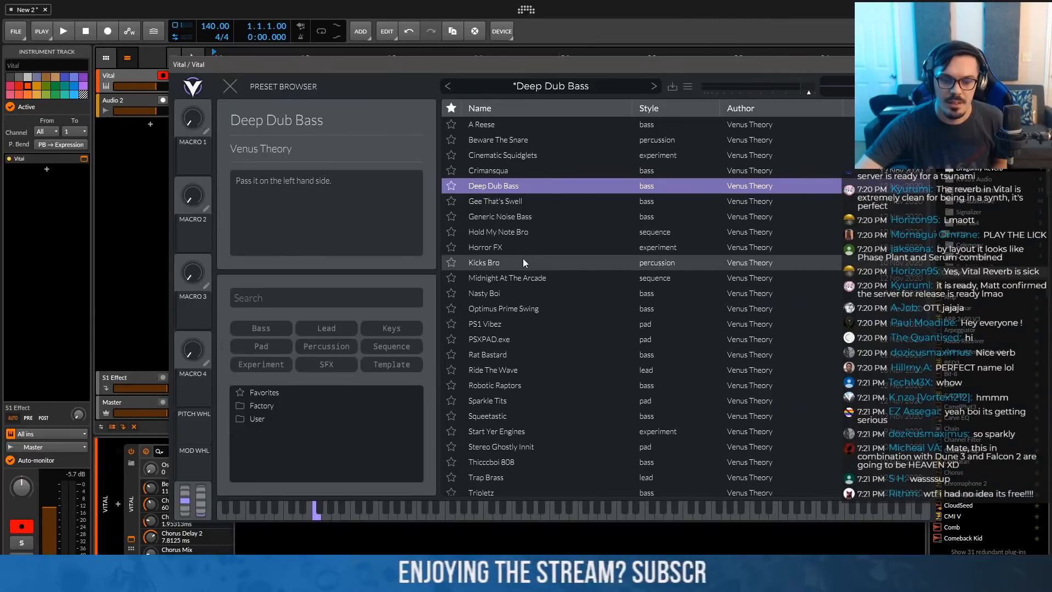
left_click(541, 351)
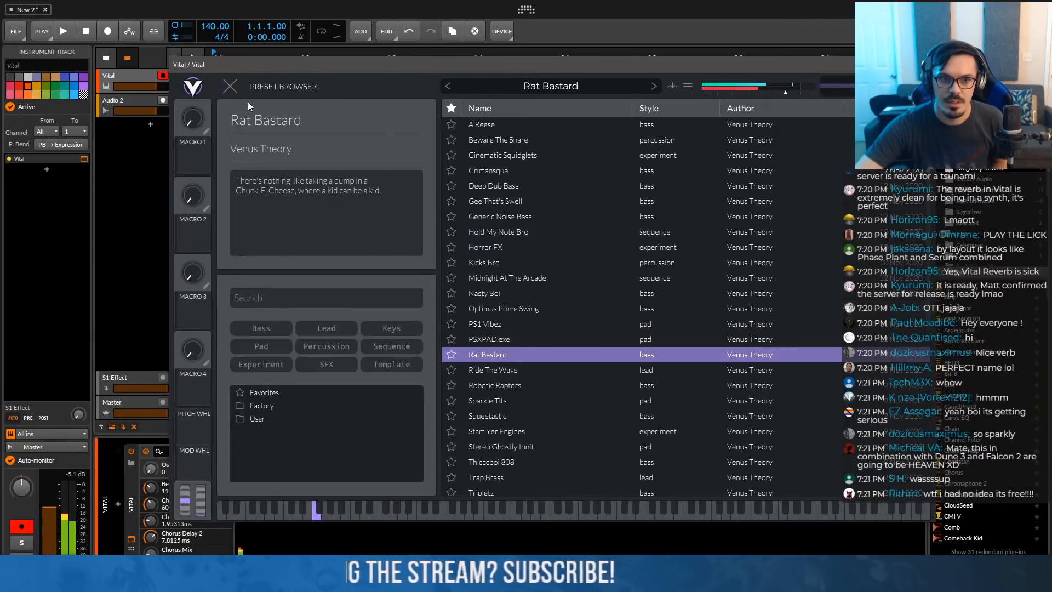
left_click(230, 86)
Reset the synth to its initial preset and show the sample files in the host's browser
right_click(490, 84)
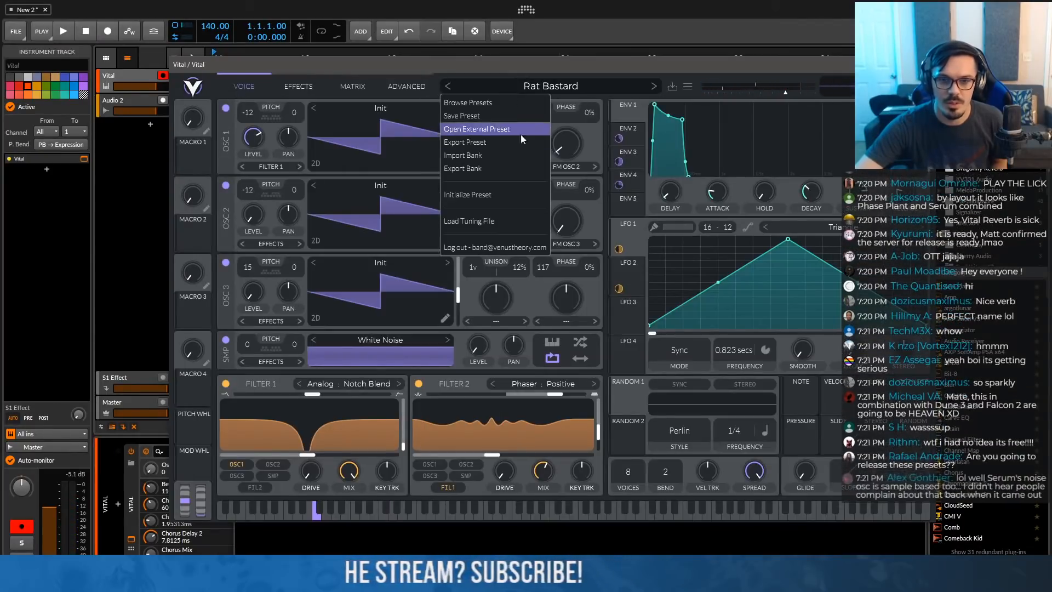
left_click(494, 193)
left_click(989, 58)
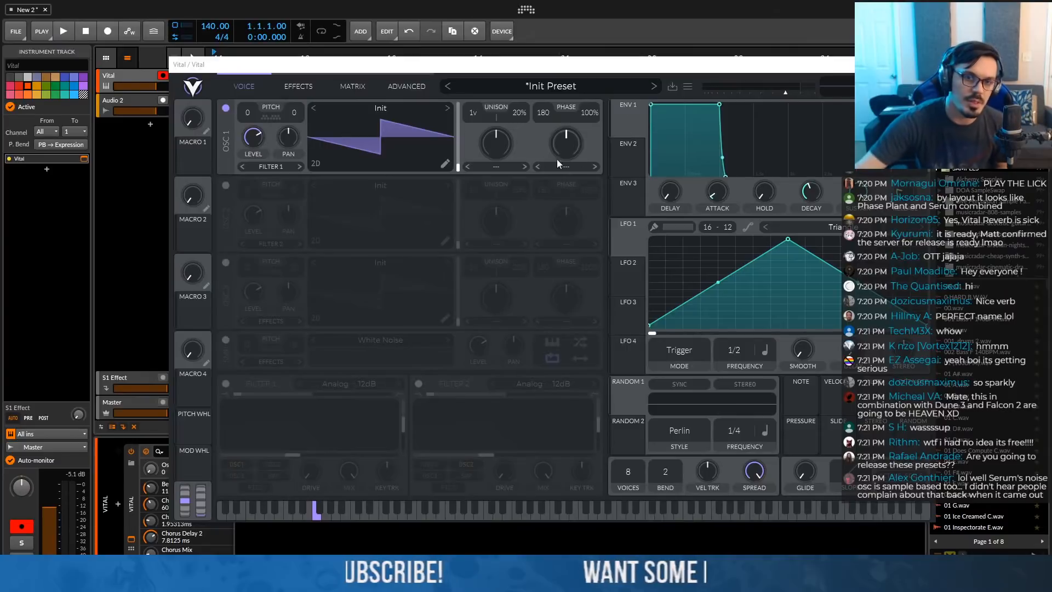
In oscillator 1's wavetable editor, add a second keyframe, reshape the waveform's first half and redraw its low harmonics' amplitudes and phases
left_click(445, 165)
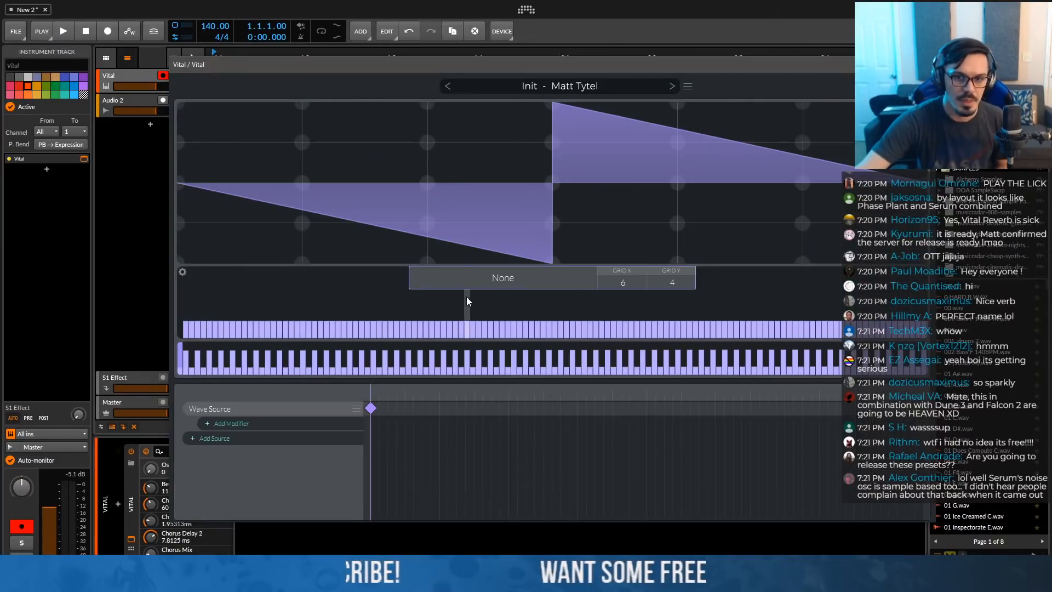
left_click(459, 408)
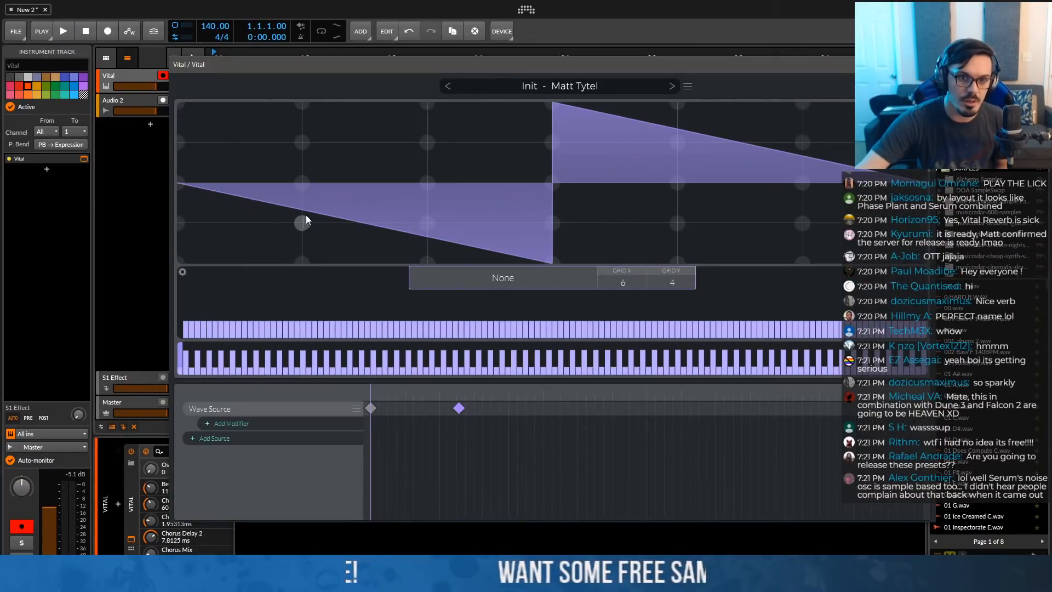
left_click(302, 223)
left_click(427, 184)
left_click(552, 222)
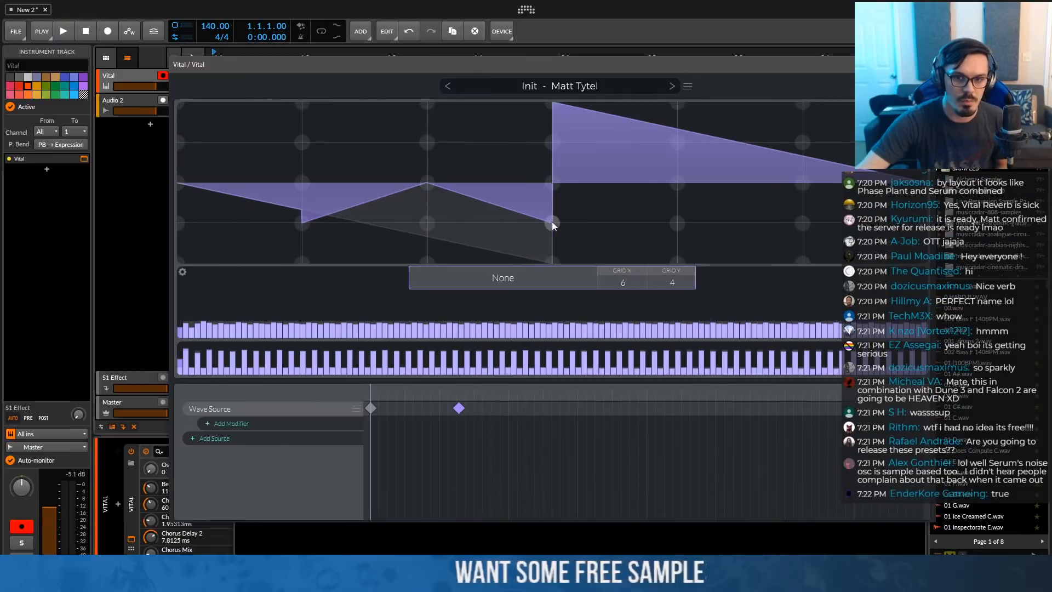
left_click_drag(273, 310, 446, 299)
left_click_drag(382, 351, 285, 354)
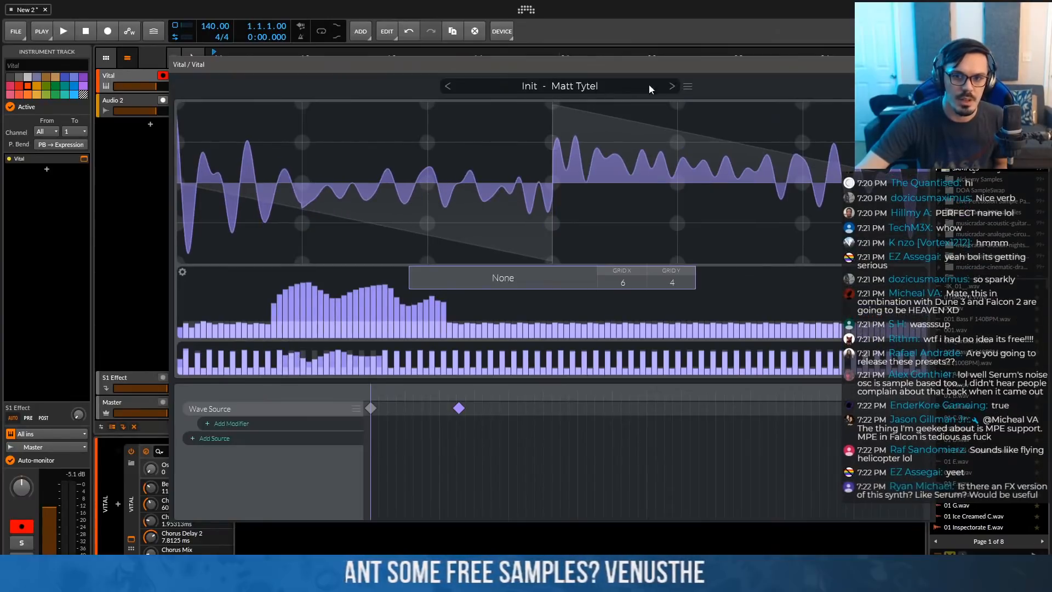
Load the factory Basic Shapes wavetable into oscillator 1's wavetable editor
left_click(688, 87)
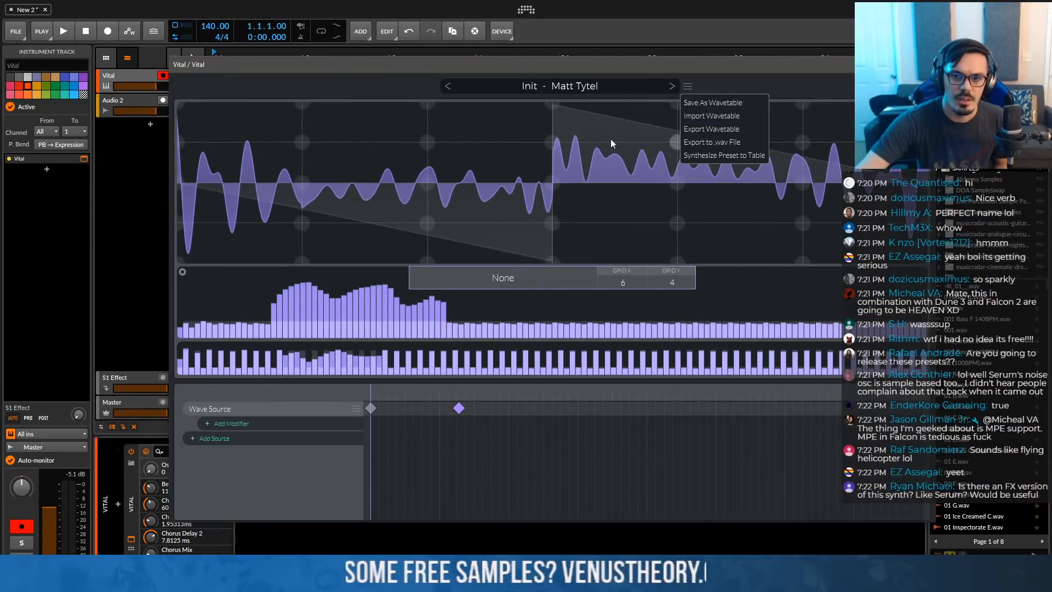
left_click(594, 90)
left_click(593, 89)
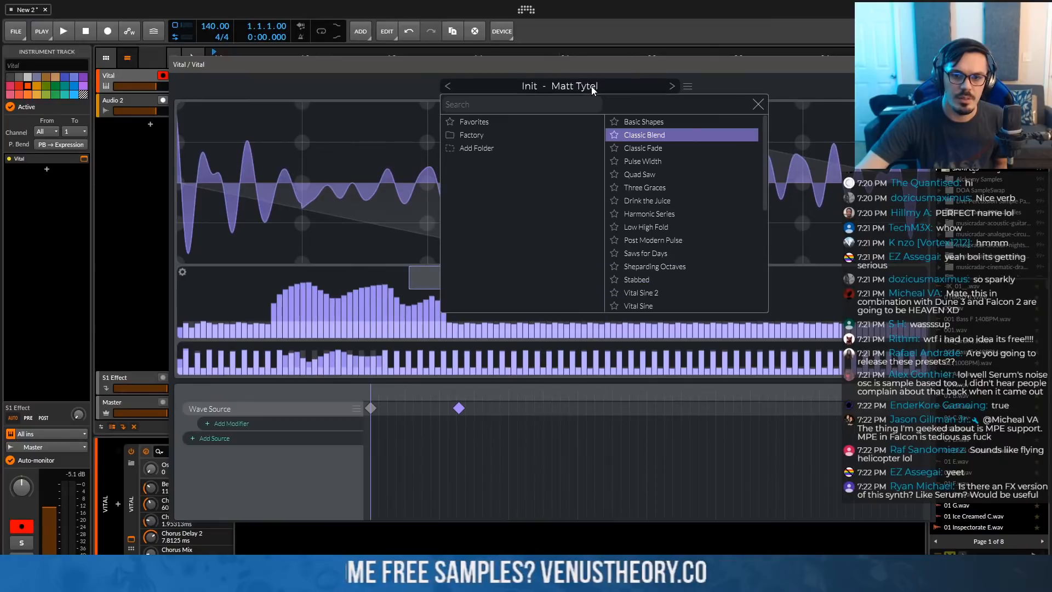
left_click(643, 122)
left_click(414, 75)
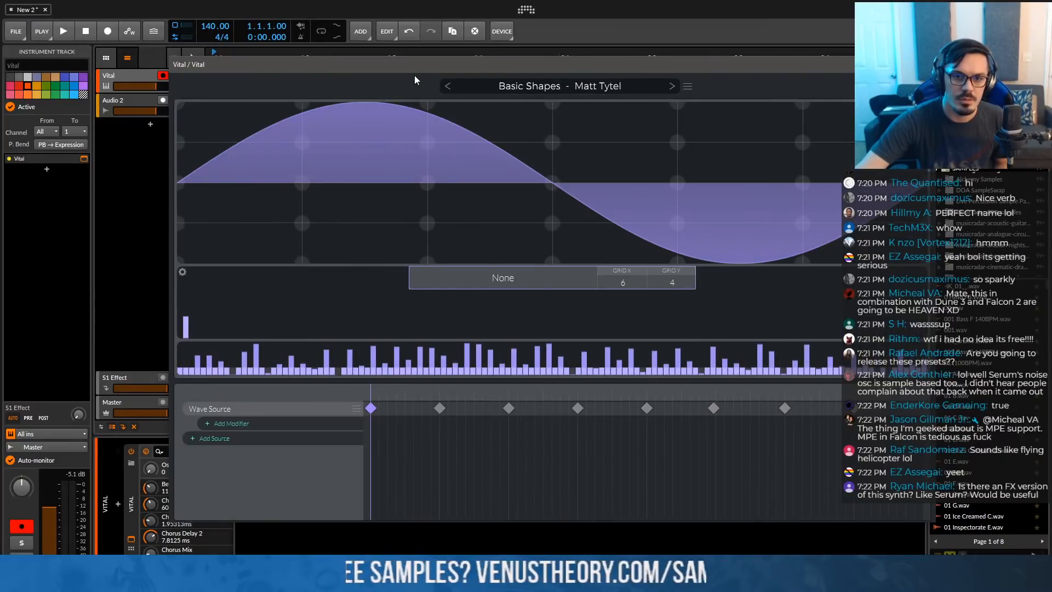
Raise the third and fourth harmonics of the sine frame, shift the third harmonic's phase and leave the wavetable editor
mouse_move(187, 308)
left_mouse_down()
mouse_move(192, 287)
mouse_move(191, 333)
mouse_move(204, 288)
left_mouse_up()
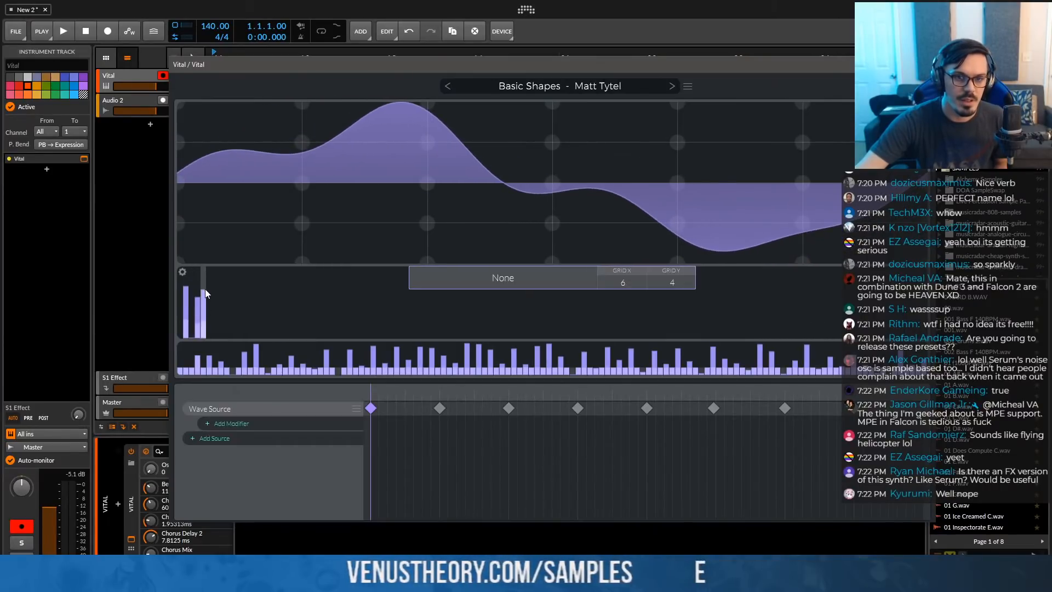
left_click_drag(199, 353, 198, 345)
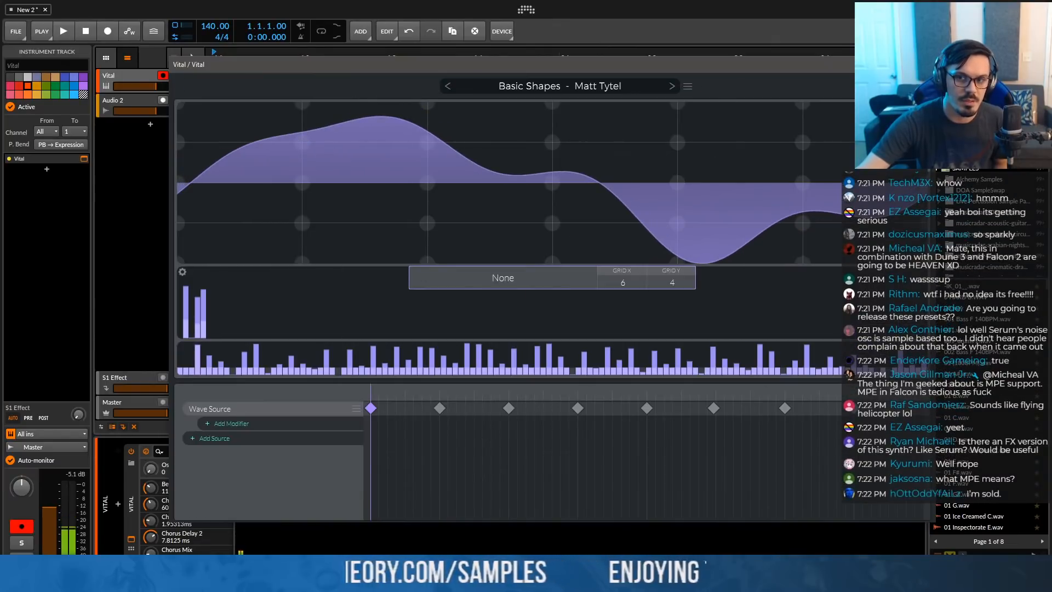
key("Escape")
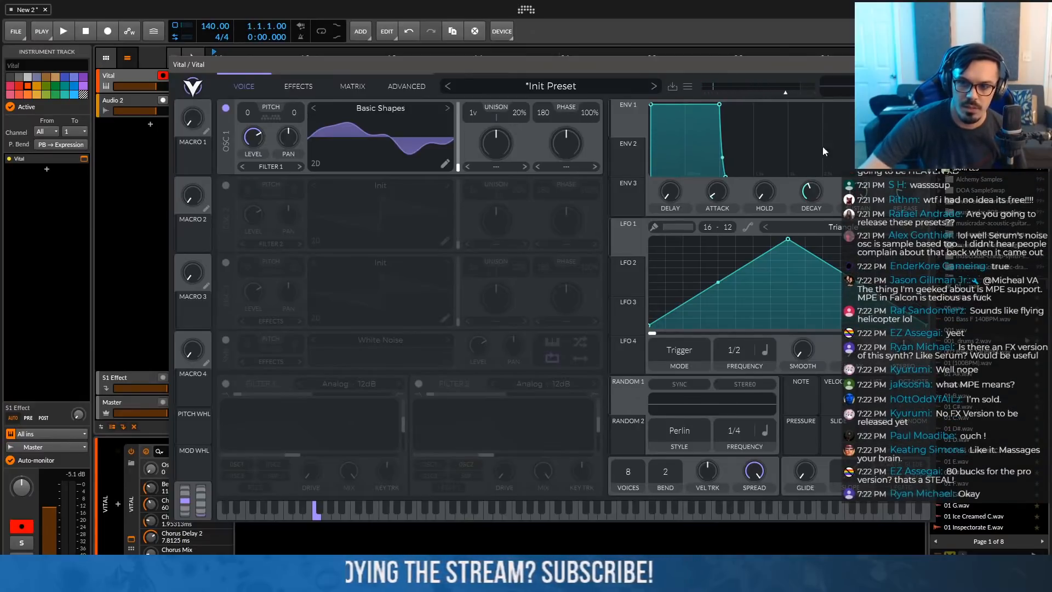
Move the plugin window aside, import 01.wav from the sample browser into oscillator 1 as a wavetable and scan its frames
left_click_drag(804, 69, 776, 66)
scroll(1031, 264, "down", 2)
scroll(981, 378, "down", 9)
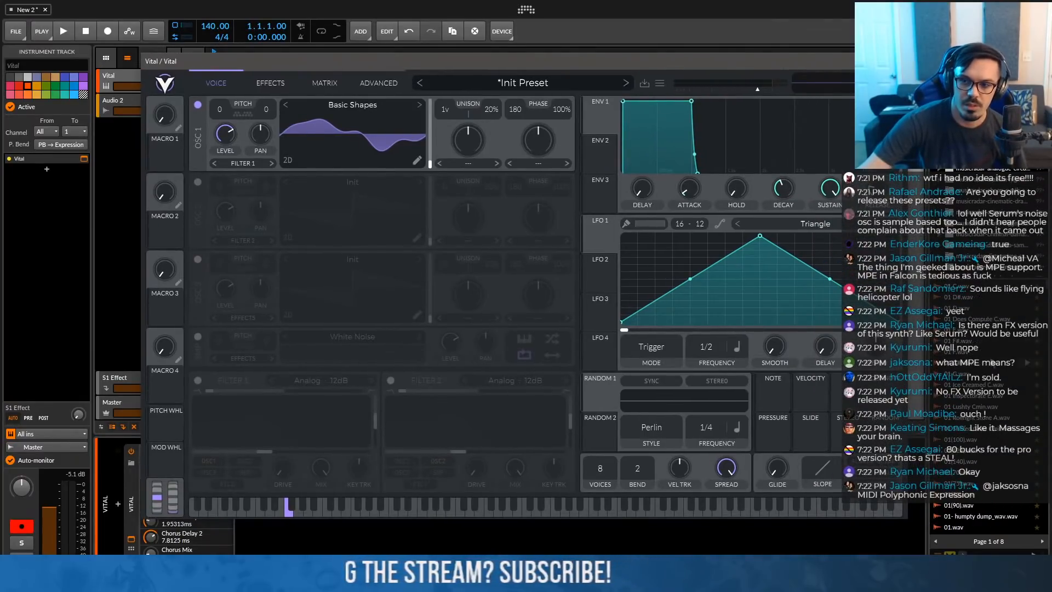
left_click(973, 384)
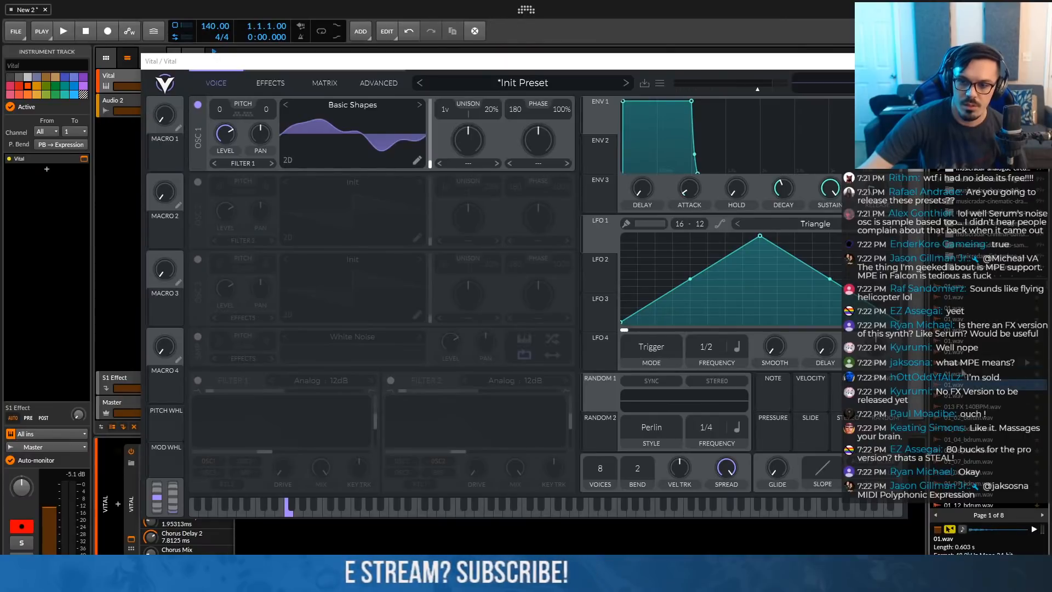
left_click(577, 244)
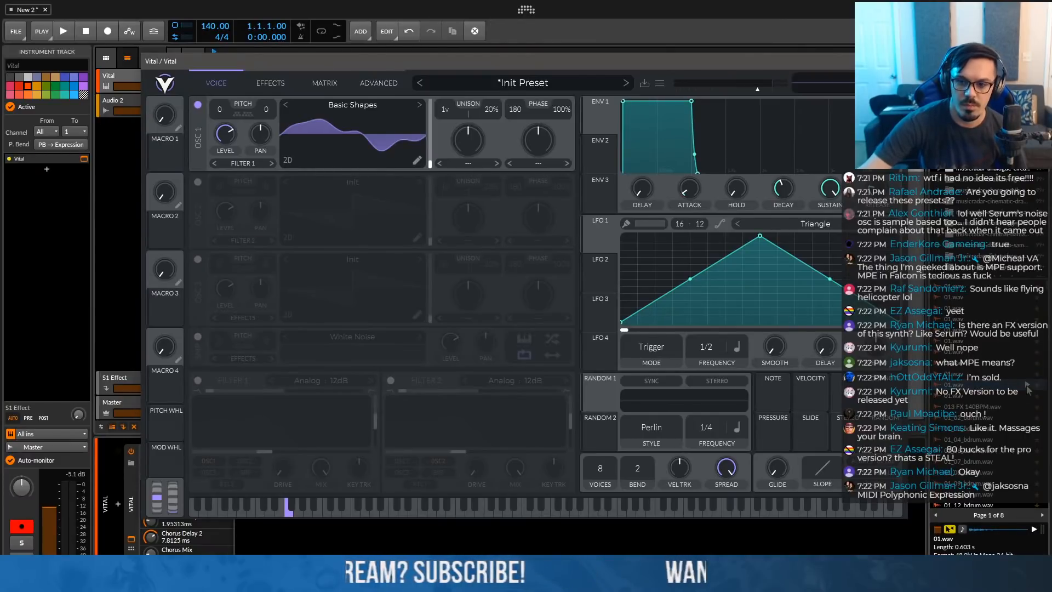
left_click(482, 202)
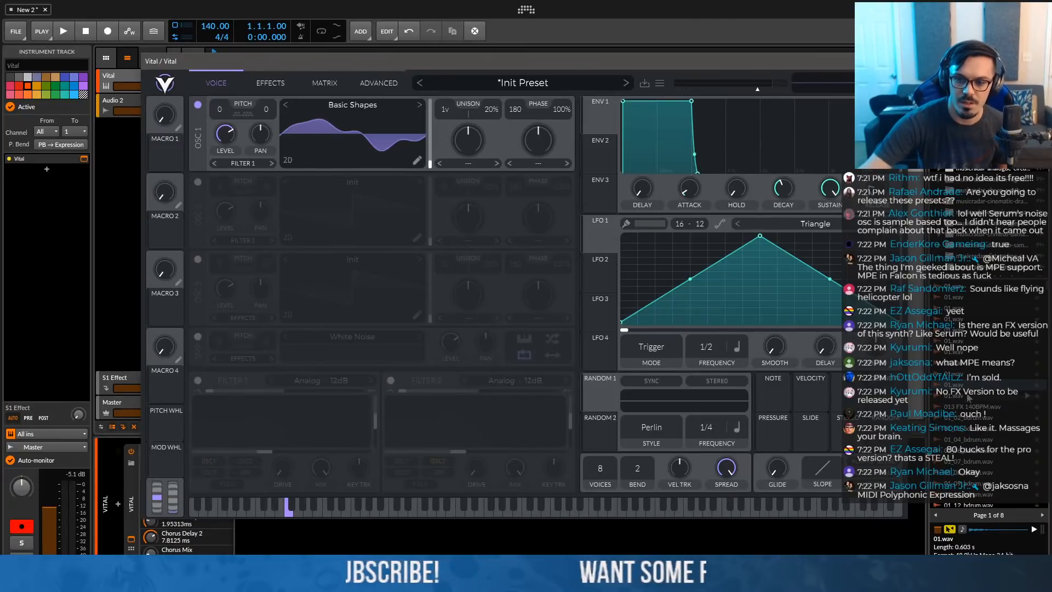
left_click_drag(968, 399, 809, 320)
left_click_drag(460, 177, 383, 117)
mouse_move(428, 161)
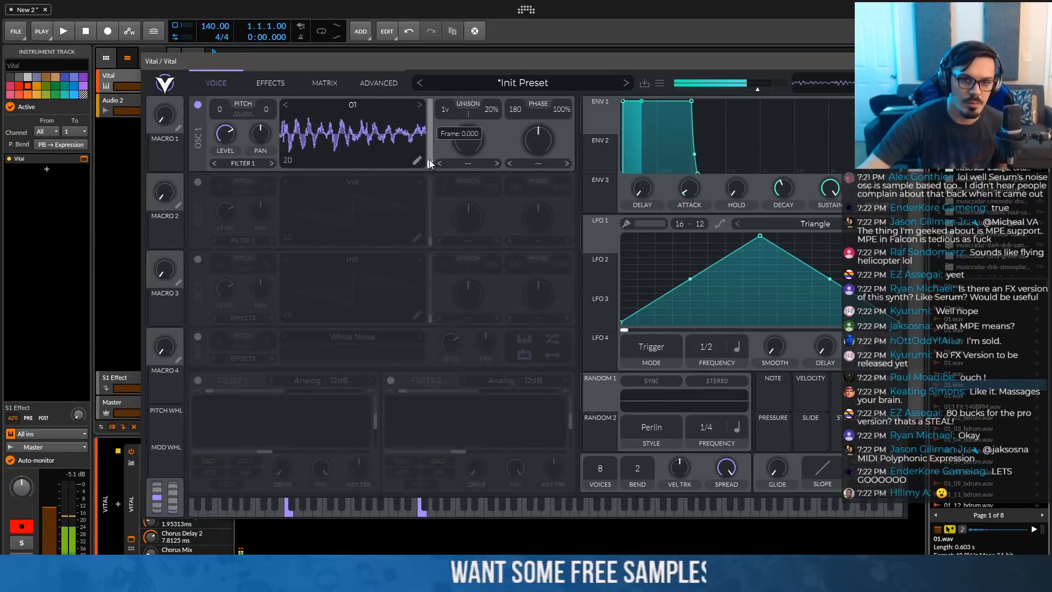
mouse_move(430, 164)
left_mouse_down()
mouse_move(428, 107)
mouse_move(428, 159)
mouse_move(428, 145)
left_mouse_up()
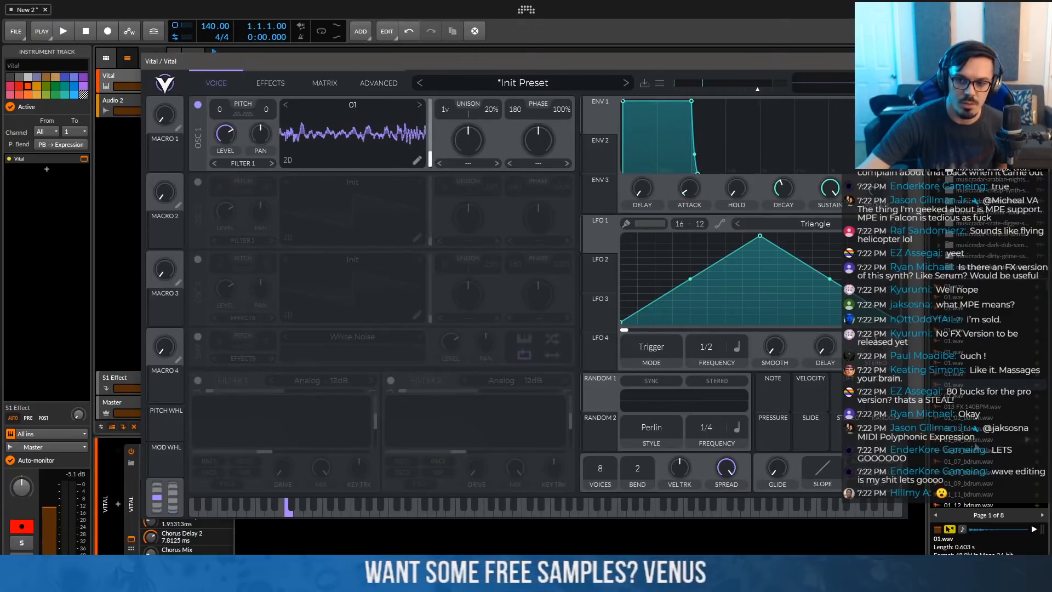
Import 01_04_bdrum.wav into oscillator 1, scan its frames, re-import it from the sample browser and raise the wavetable frame position
left_click(986, 441)
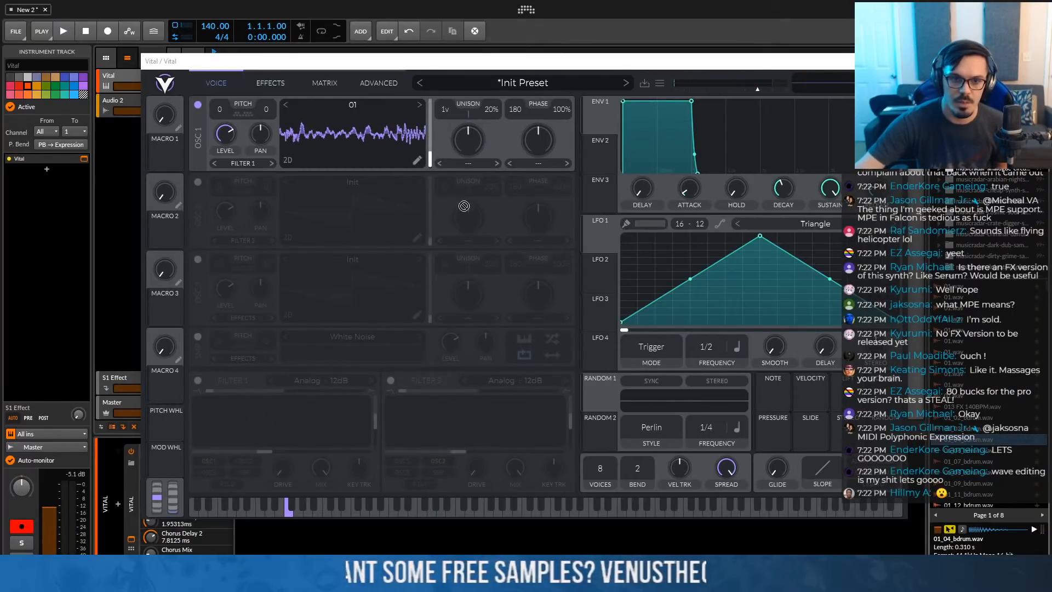
left_click_drag(380, 138, 371, 130)
left_click_drag(433, 149, 596, 258)
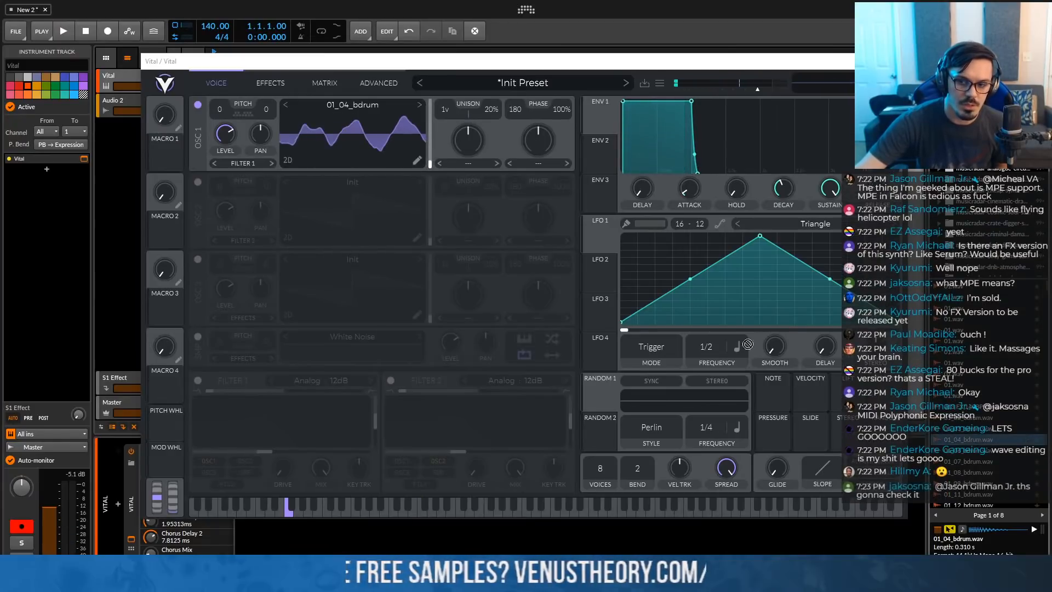
mouse_move(430, 169)
left_mouse_down()
mouse_move(426, 107)
mouse_move(435, 175)
left_mouse_up()
left_click_drag(981, 440, 409, 180)
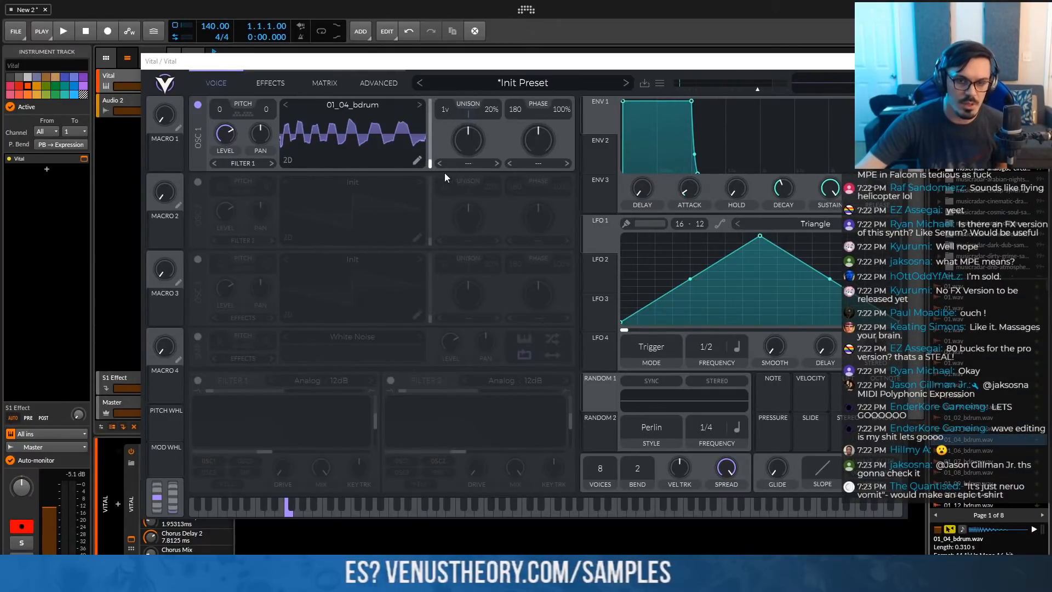
left_click_drag(429, 166, 431, 133)
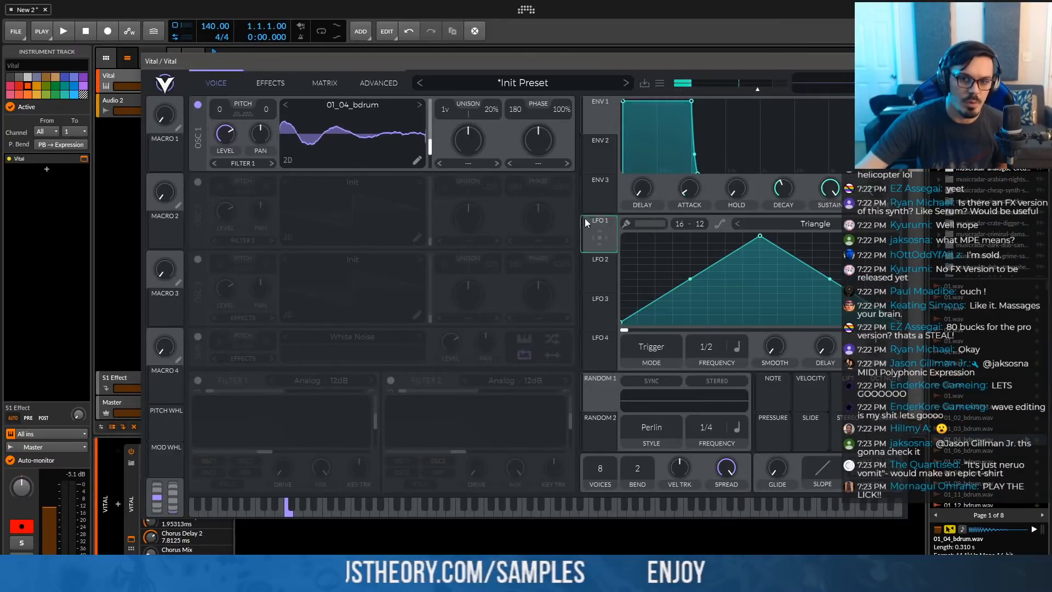
Modulate oscillator 1's wavetable frame with LFO 1 by about -101.5, using a 1/4 frequency and slopes bent into convex curves
left_click_drag(599, 238, 417, 170)
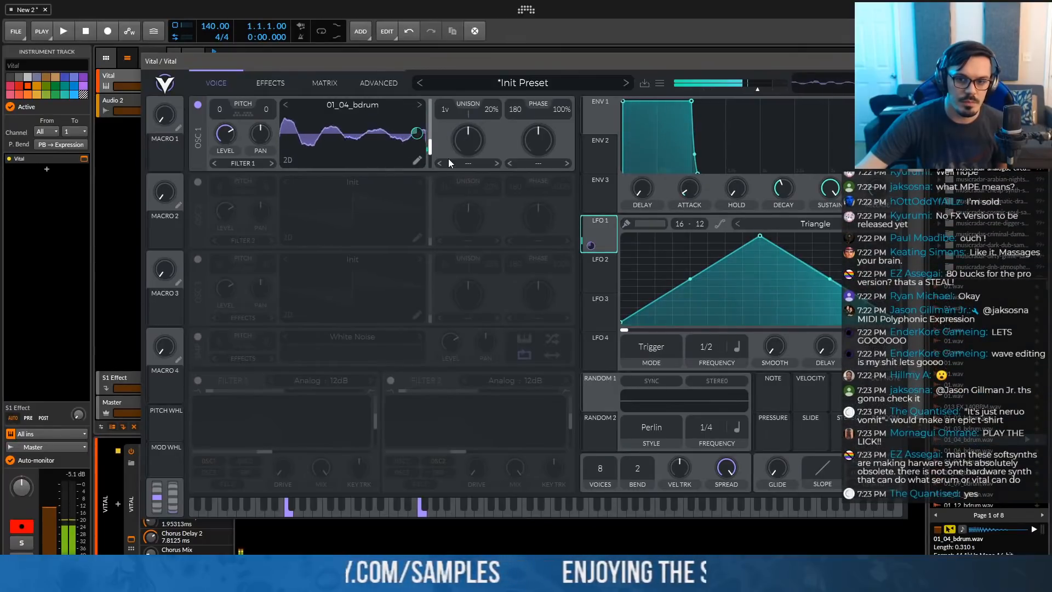
left_click_drag(710, 362, 708, 379)
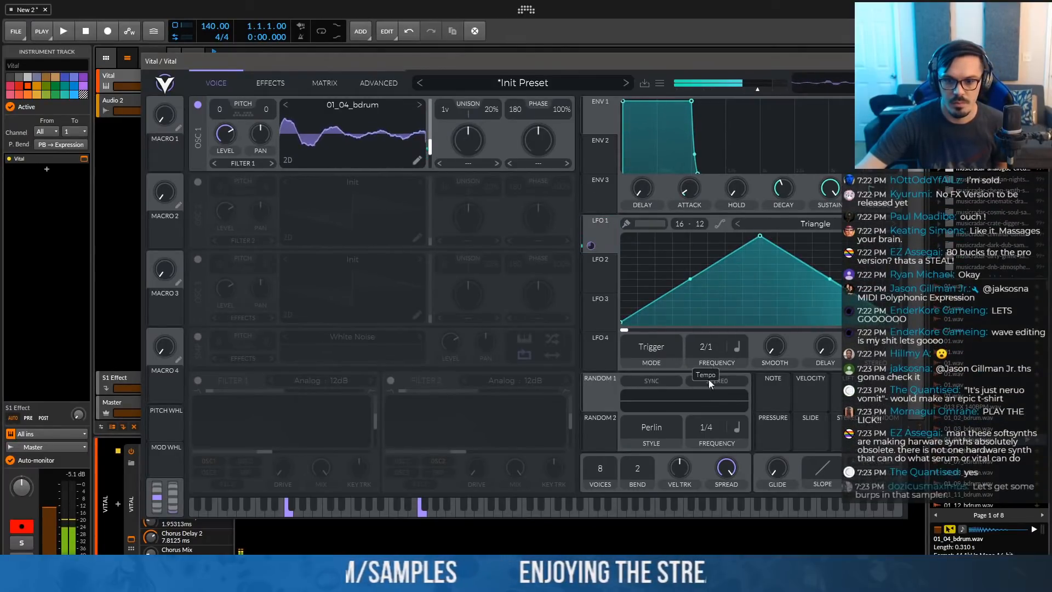
mouse_move(692, 279)
left_mouse_down()
mouse_move(751, 261)
mouse_move(811, 276)
mouse_move(707, 306)
mouse_move(686, 268)
left_mouse_up()
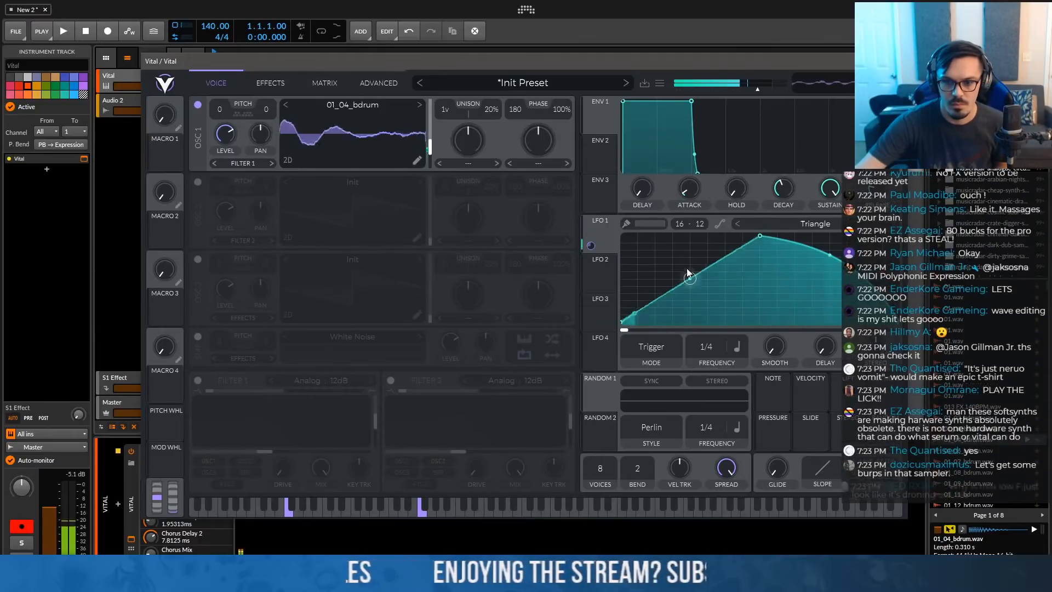
left_click_drag(428, 147, 431, 143)
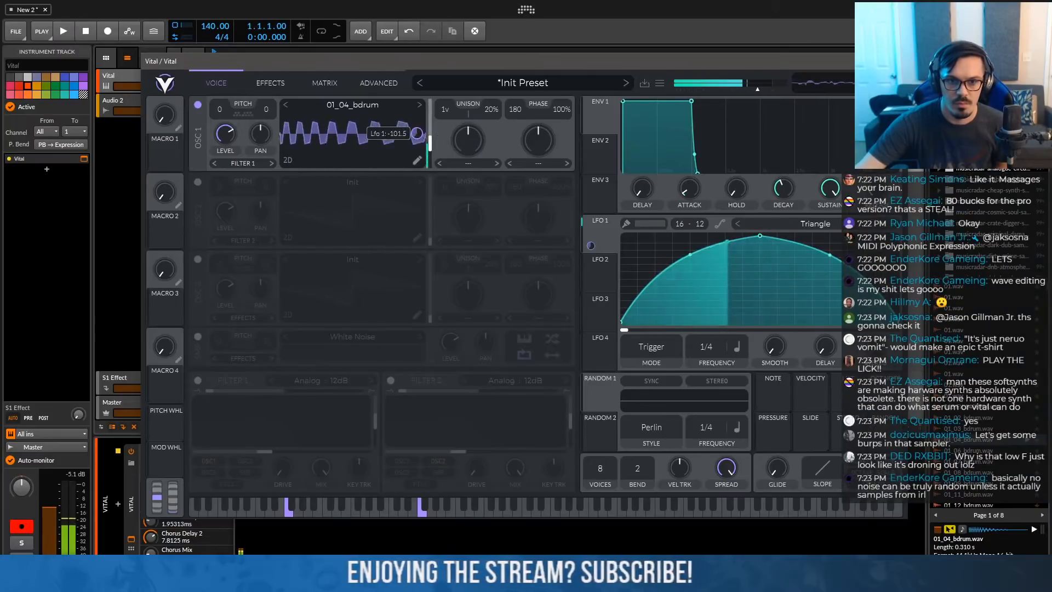
Enable filter 1 as a high-pass with cutoff at about -26 semitones and modulate the cutoff with LFO 1 by about 23
left_click(200, 380)
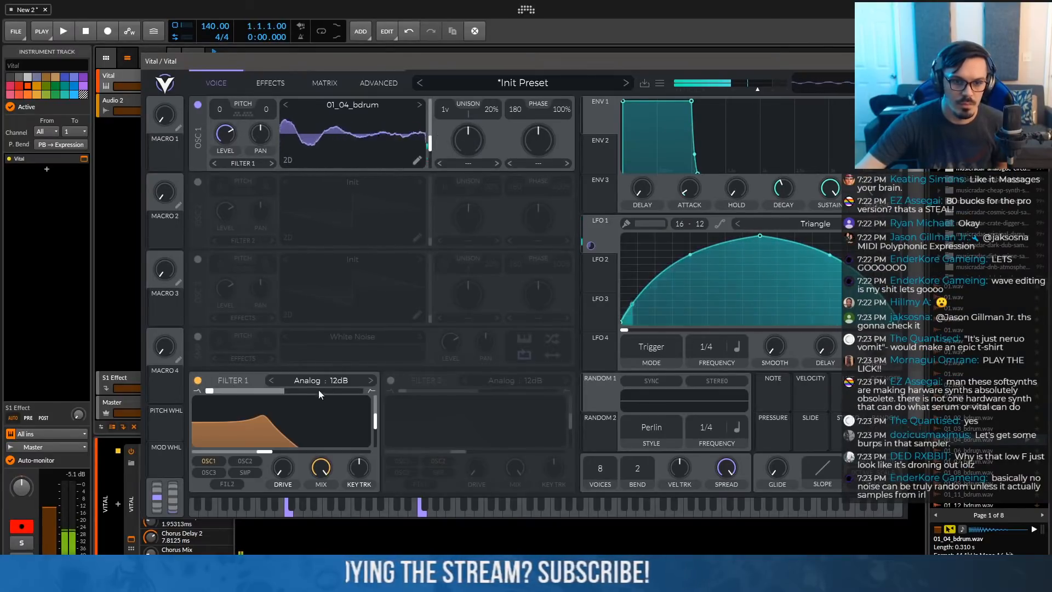
left_click(332, 380)
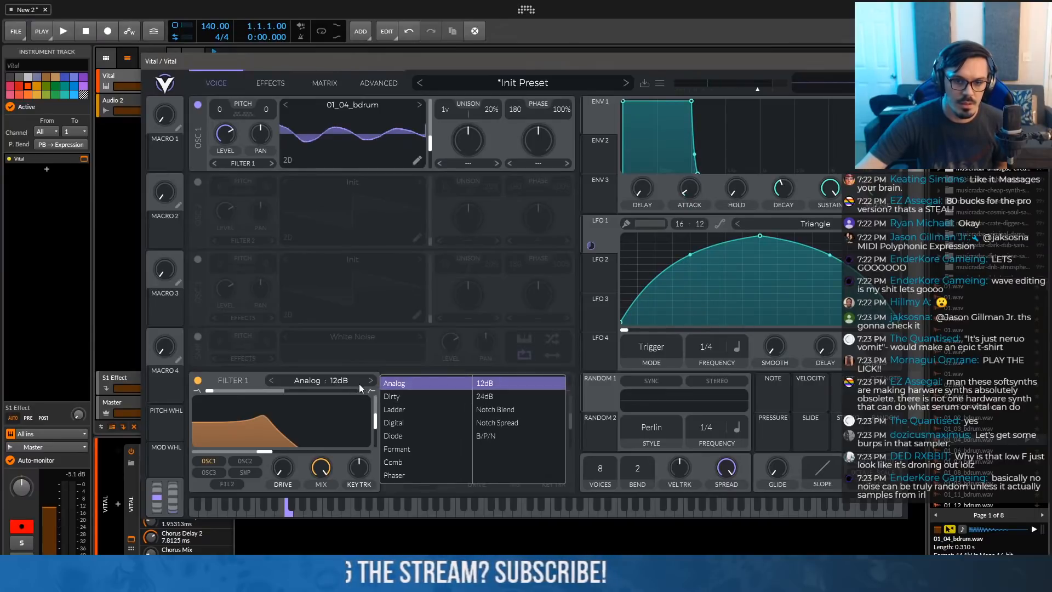
left_click_drag(359, 389, 558, 382)
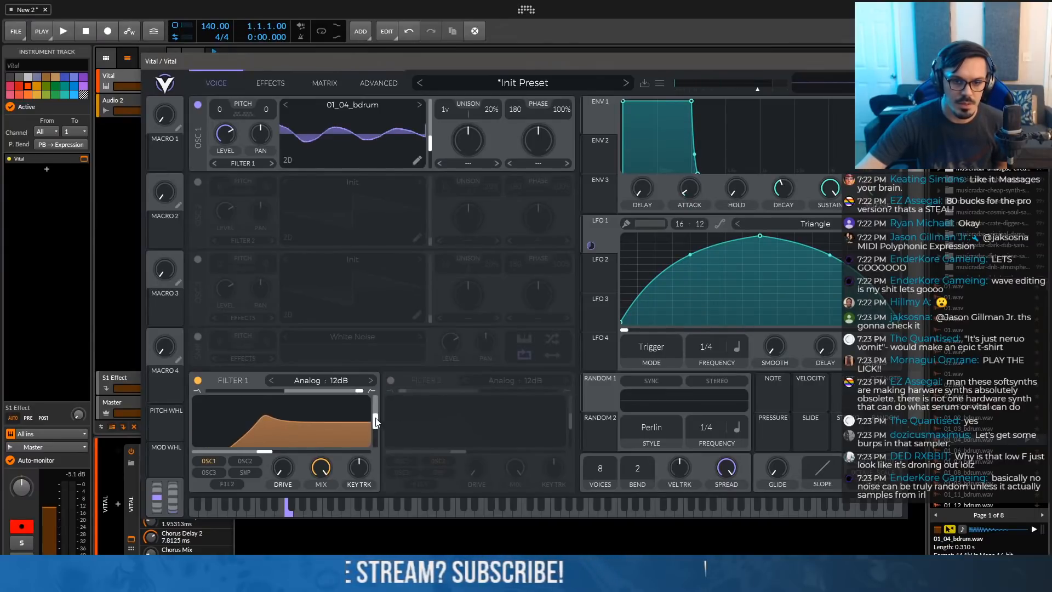
left_click_drag(245, 455, 228, 453)
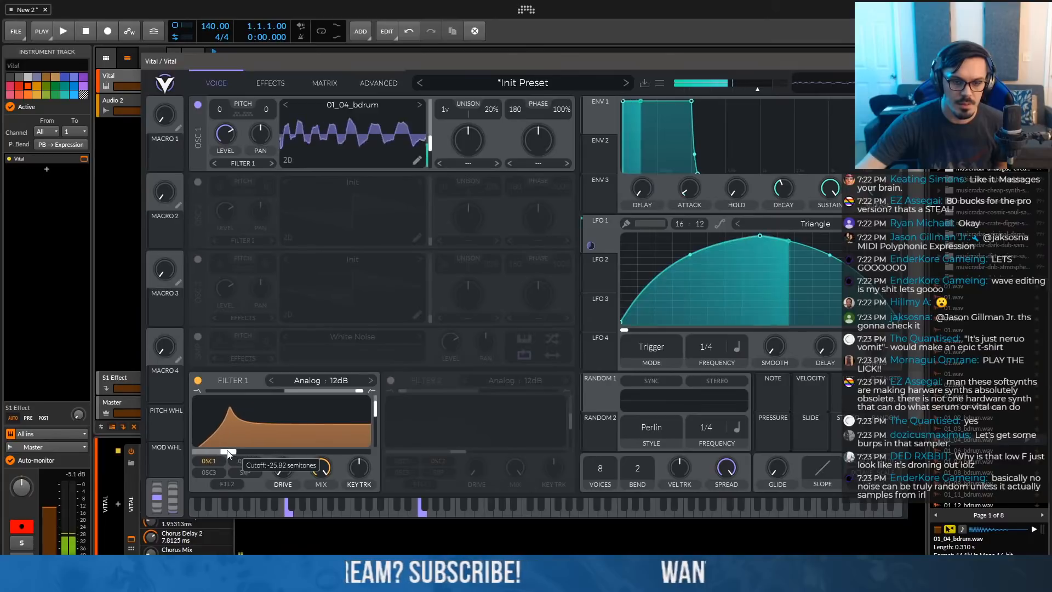
left_click_drag(591, 246, 291, 437)
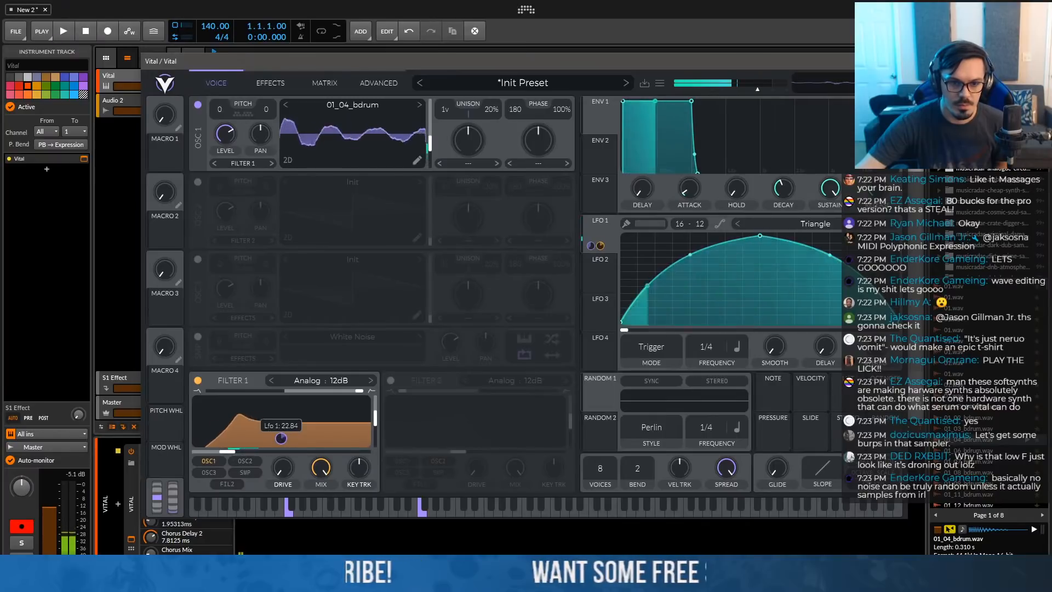
Transpose oscillator 1 to -12 semitones and enable oscillator 2 with the Pulse Width wavetable
left_click_drag(217, 109, 222, 175)
left_click(198, 183)
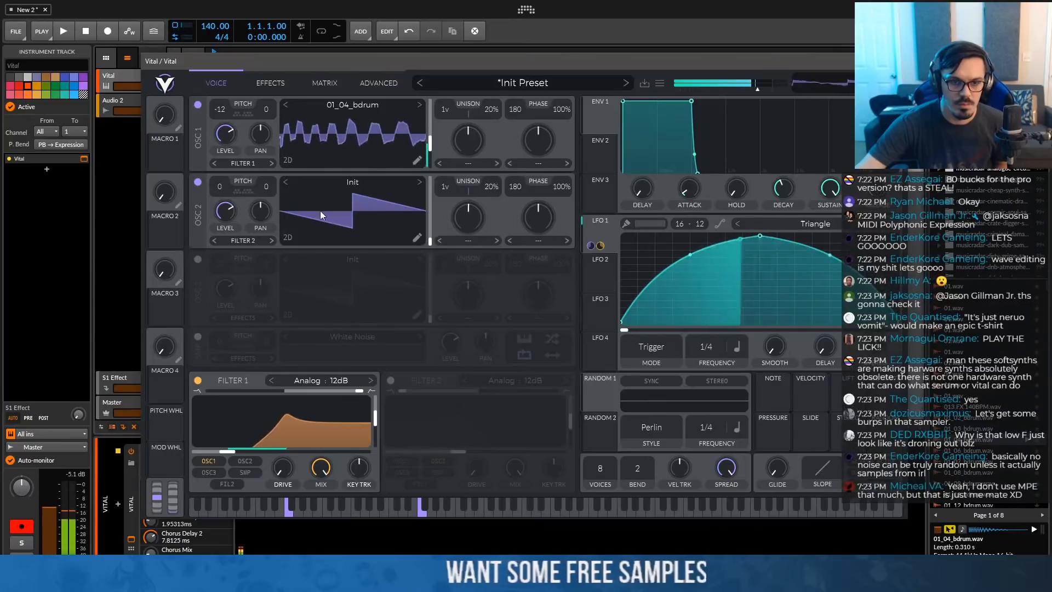
left_click(419, 181)
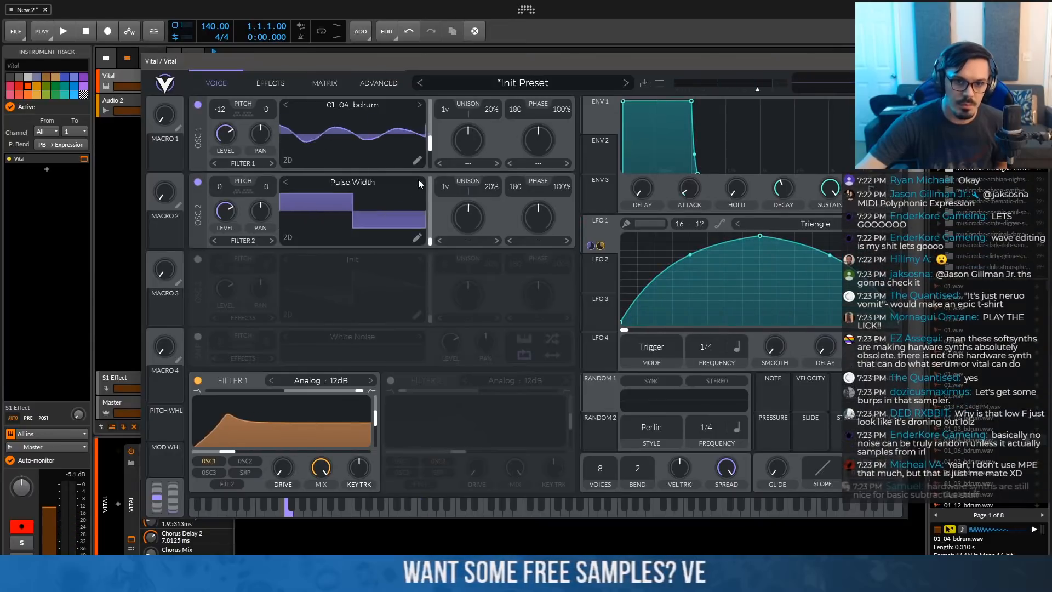
Load the Basic Shapes wavetable into oscillator 2
left_click(418, 181)
left_click(418, 181)
left_click(419, 181)
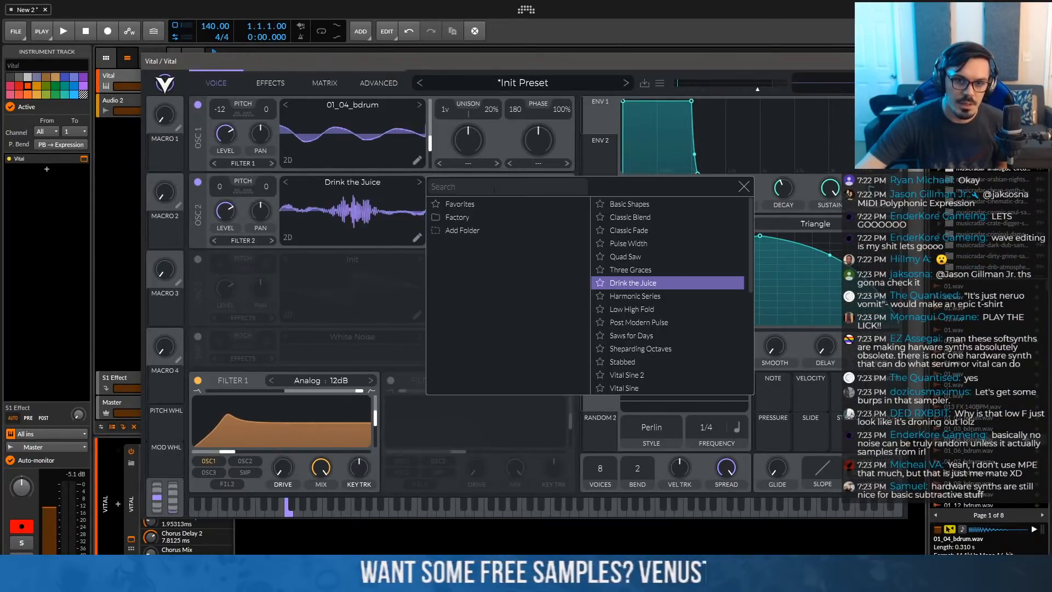
left_click(623, 204)
left_click(390, 199)
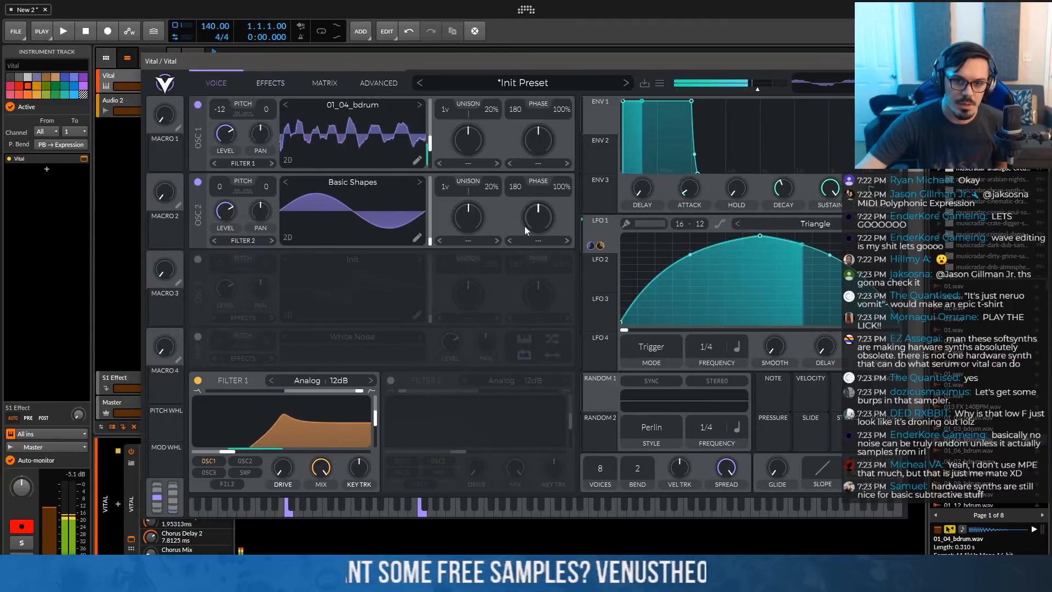
Set oscillator 2's phase distortion to FM Osc 1 and modulate its amount with LFO 1 by about 0.335
left_click(538, 240)
left_click(533, 372)
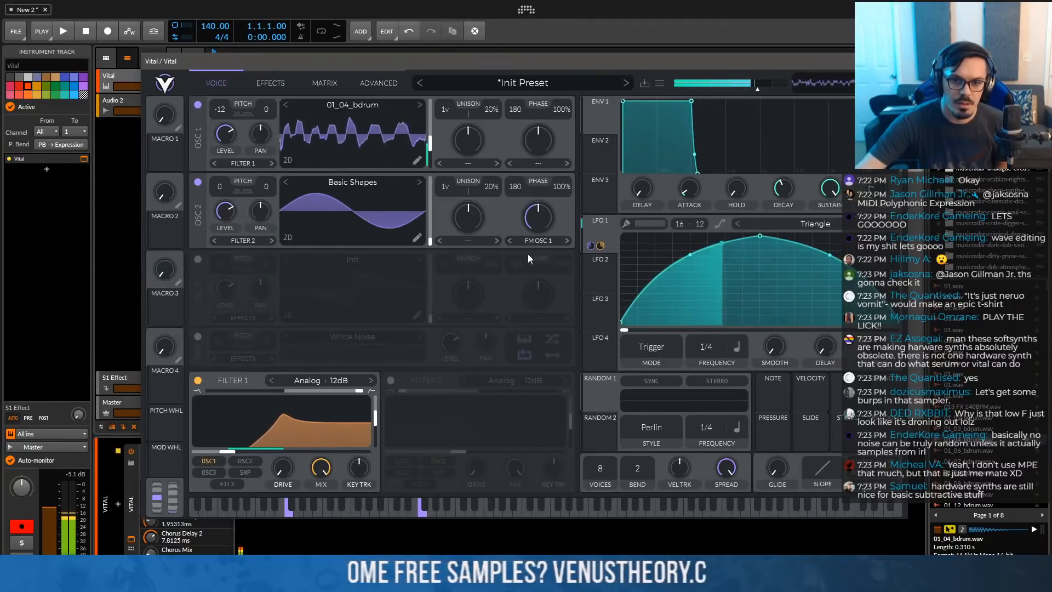
left_click_drag(591, 246, 531, 256)
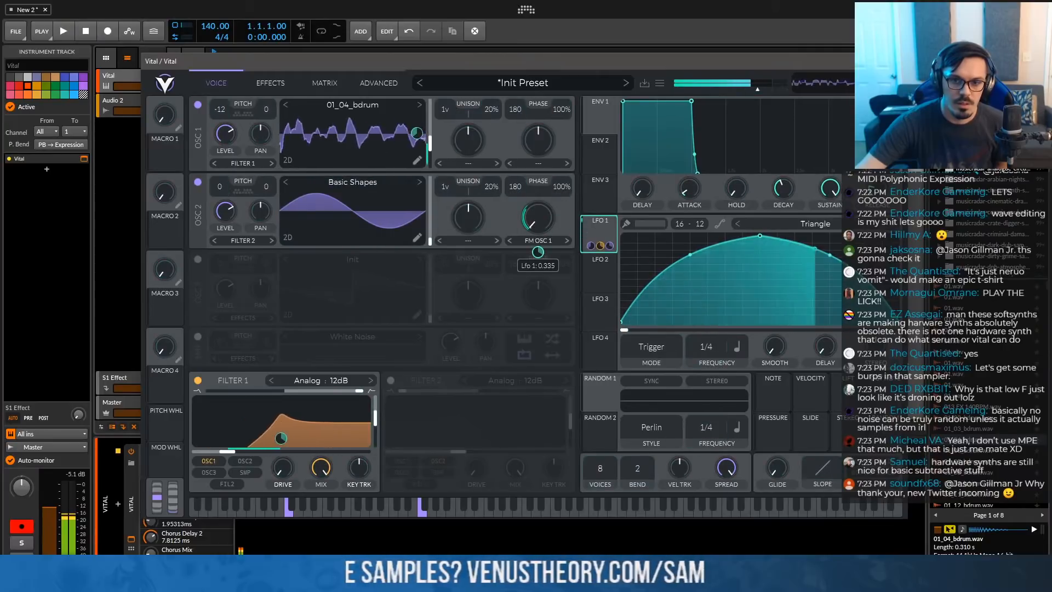
Enable filter 2 fed by filter 1, using the Comb type Low High Flange+, and raise its cutoff slightly
left_click(390, 380)
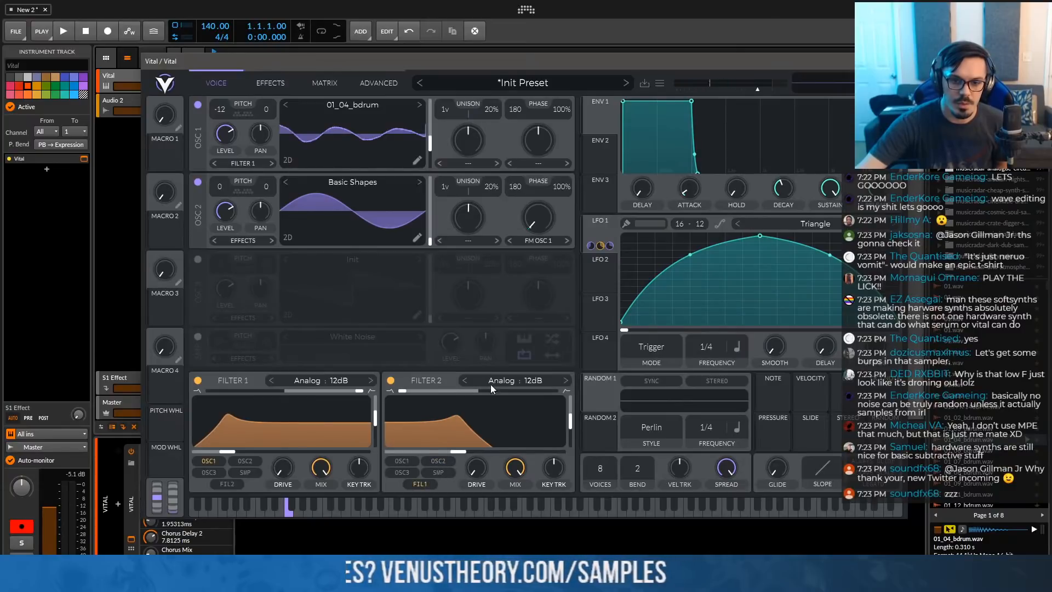
left_click(514, 385)
left_click(622, 453)
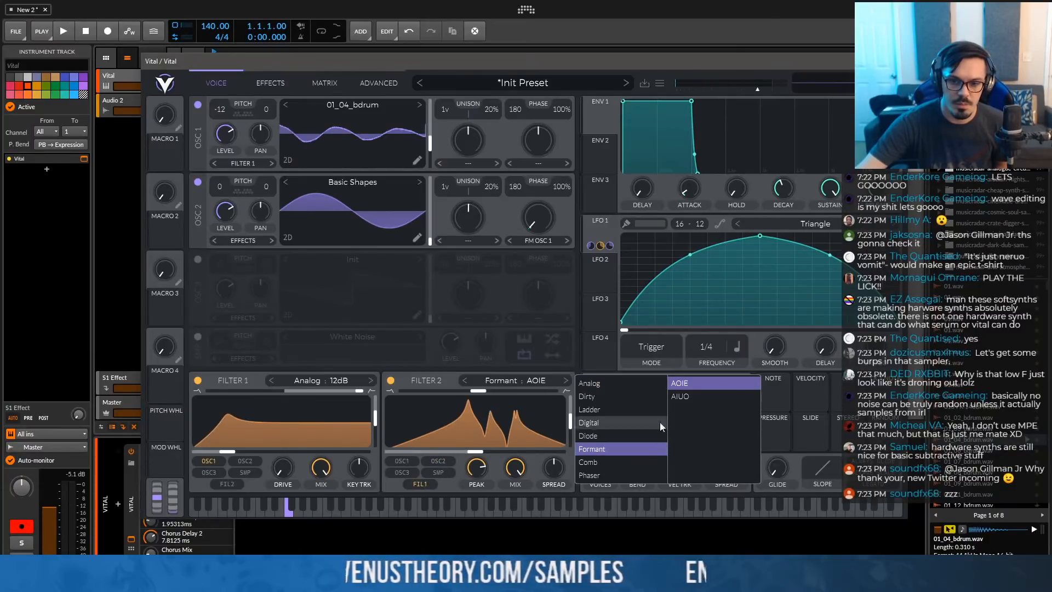
left_click(628, 460)
left_click(697, 399)
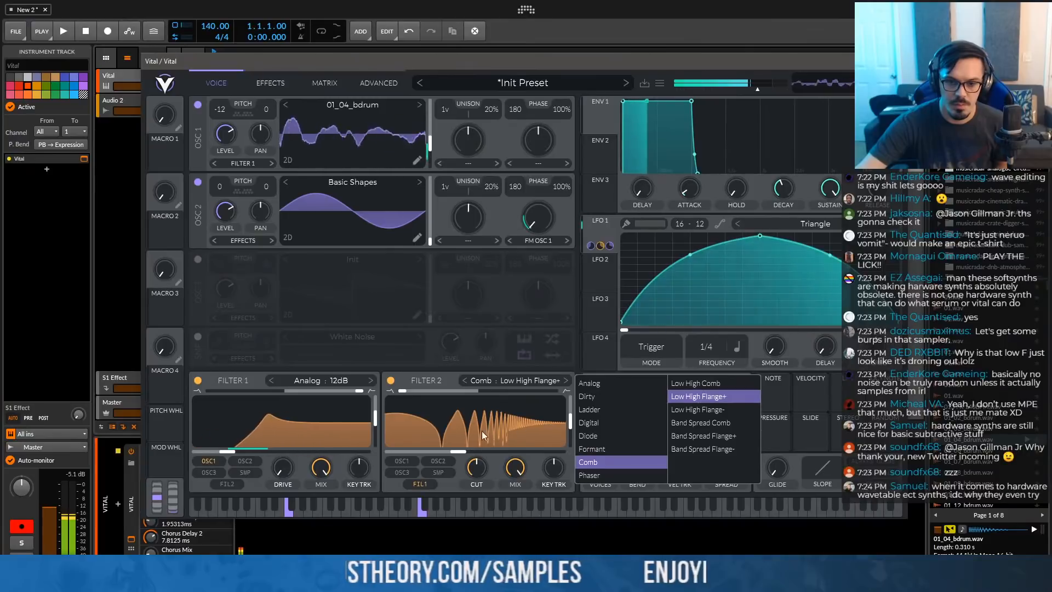
left_click_drag(411, 451, 427, 450)
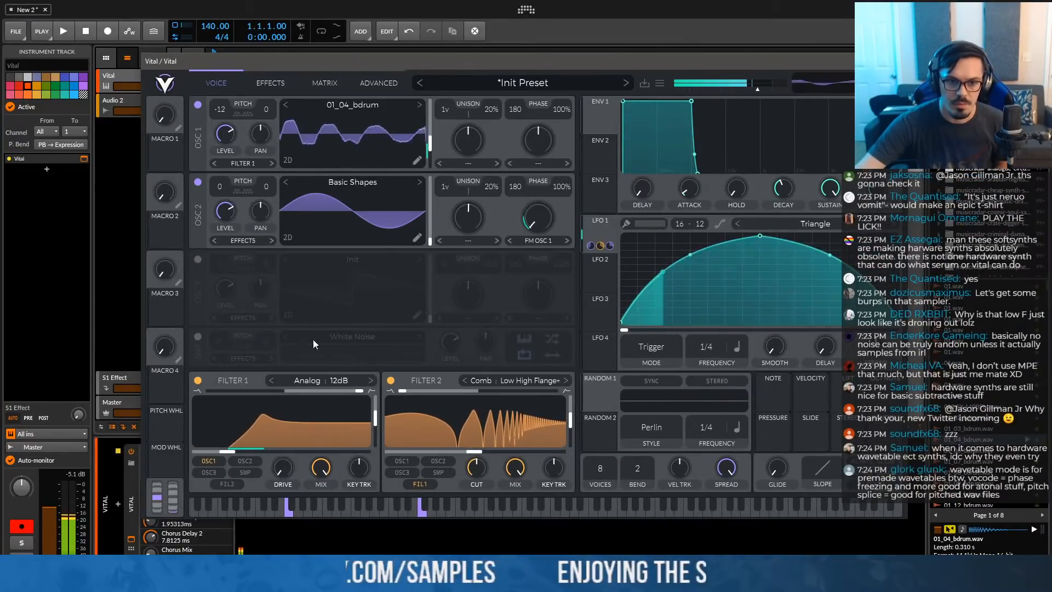
Route oscillator 2 to filter 1 and adjust its level
left_click(245, 240)
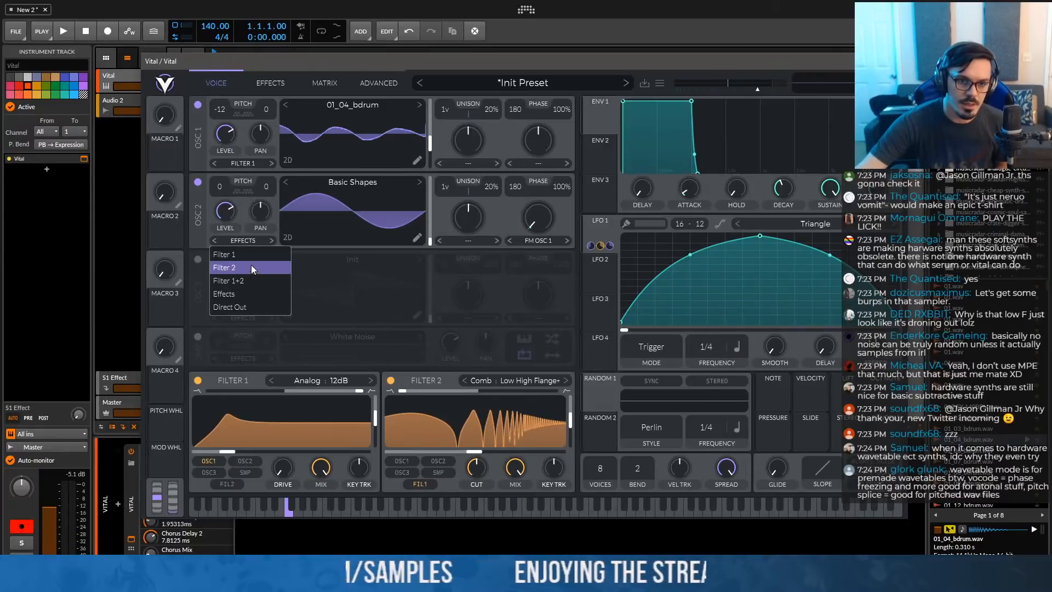
left_click(249, 258)
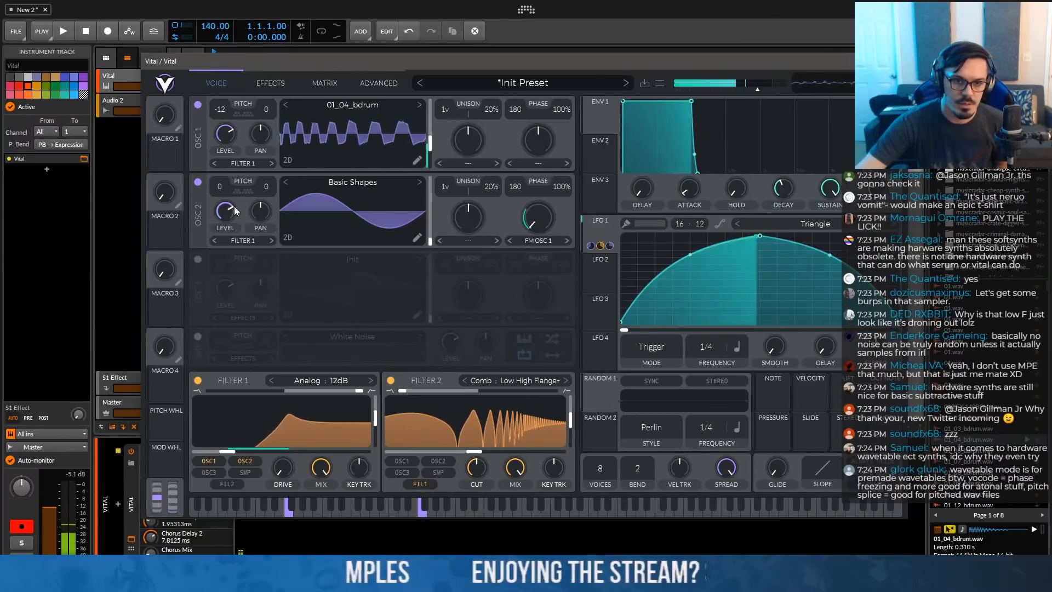
left_click_drag(235, 206, 235, 262)
left_click_drag(237, 226, 216, 136)
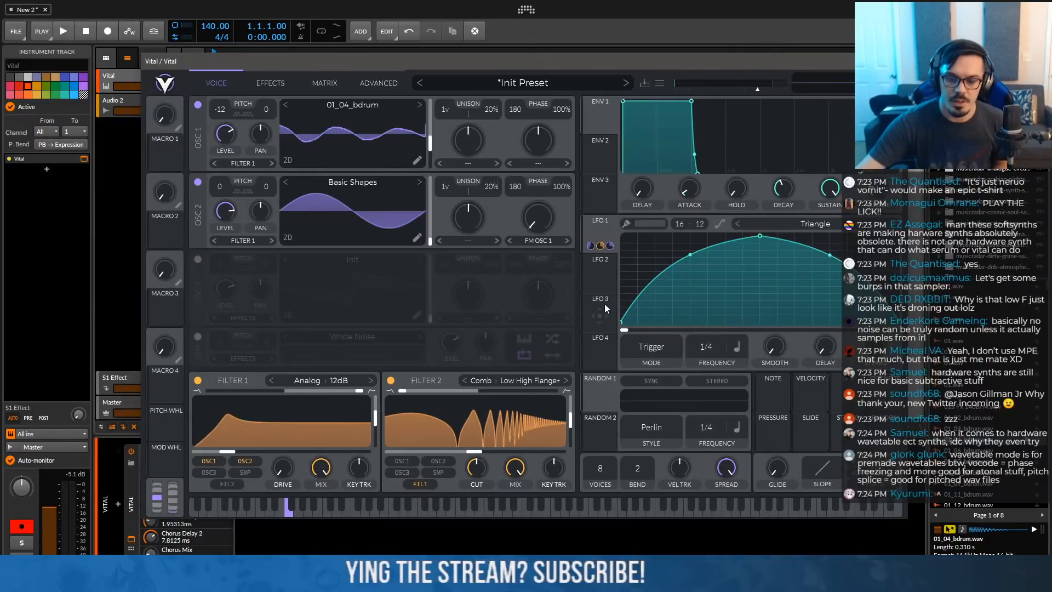
Modulate filter 2's cutoff with LFO 1, setting the base cutoff to about 2 semitones and resonance to about 66%
left_click_drag(604, 231, 492, 441)
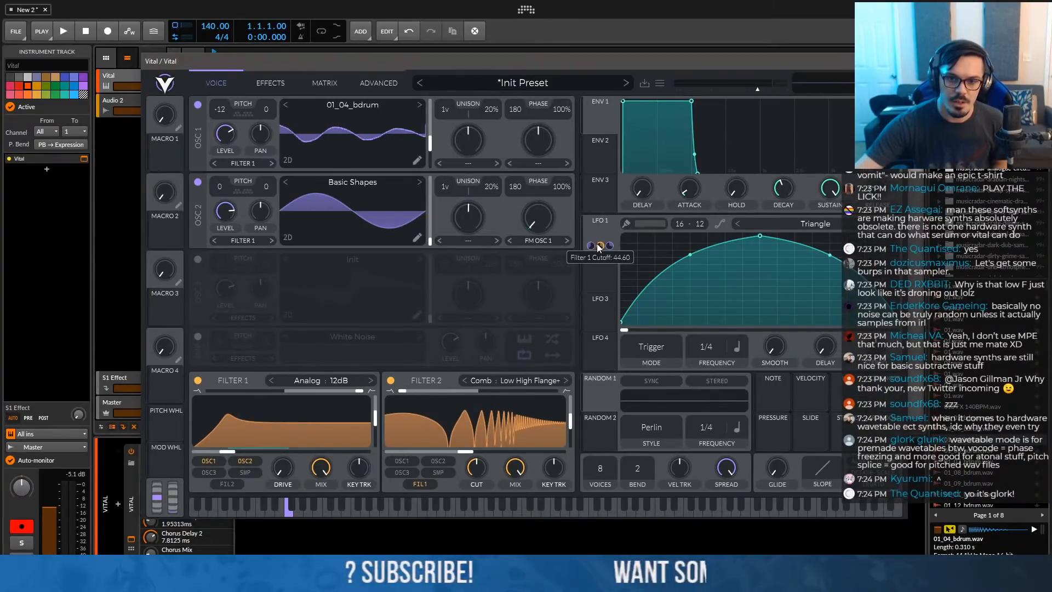
left_click_drag(599, 224, 470, 451)
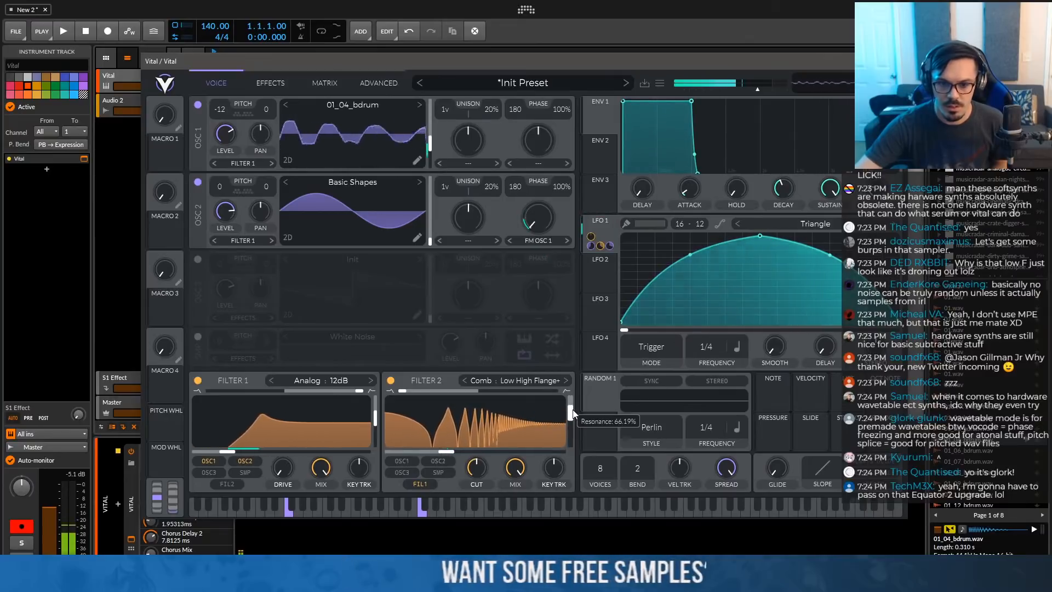
left_click_drag(453, 453, 470, 459)
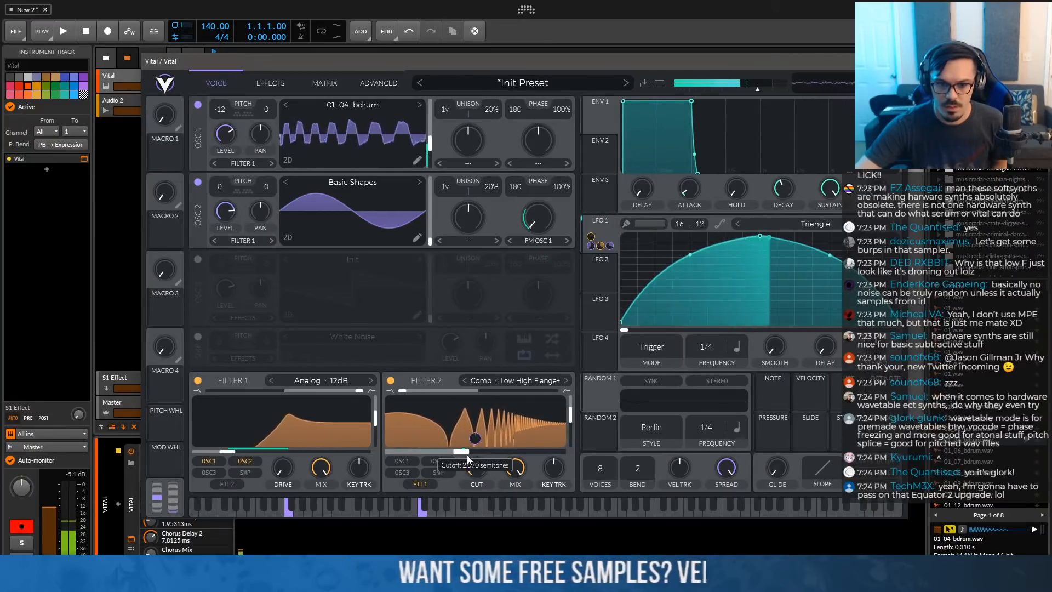
Enable oscillator 3 and turn its level all the way down
left_click(197, 259)
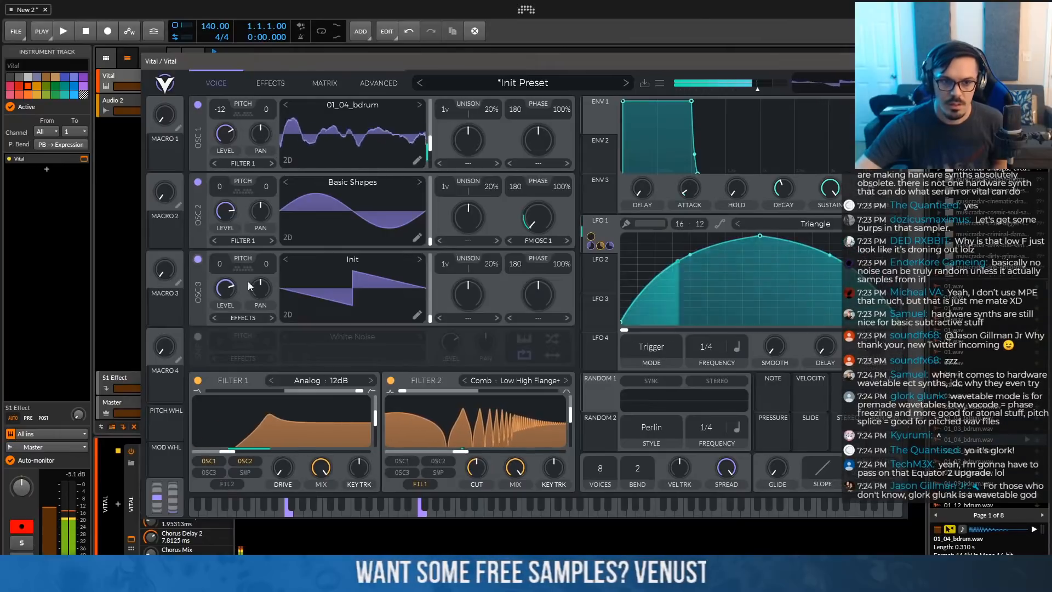
left_click_drag(224, 288, 237, 356)
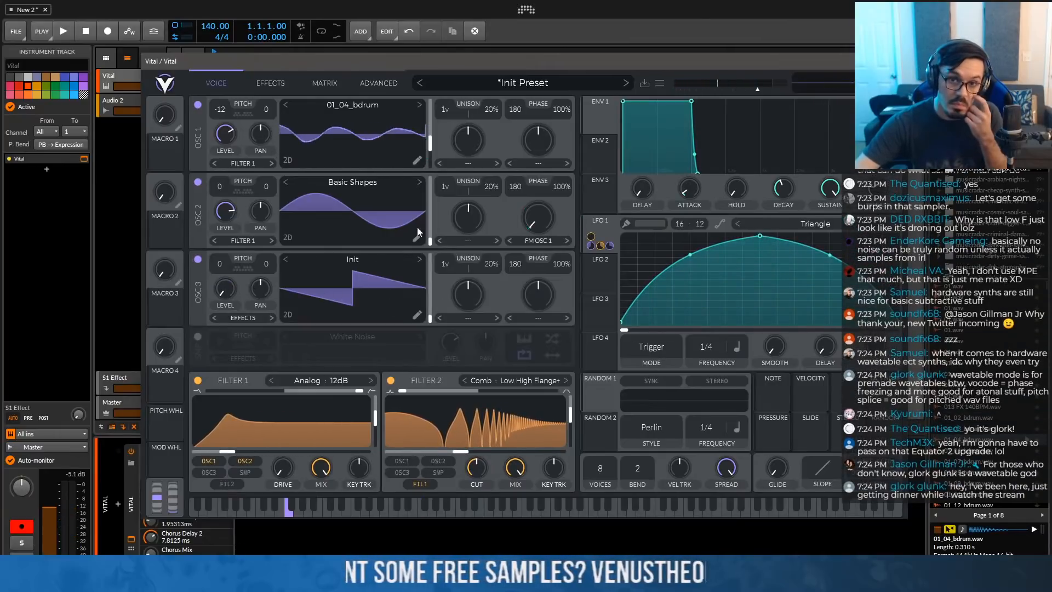
Try frequency-modulating oscillator 1 from oscillator 3 transposed to 23 semitones, with LFO 1 driving the FM amount
left_click(537, 163)
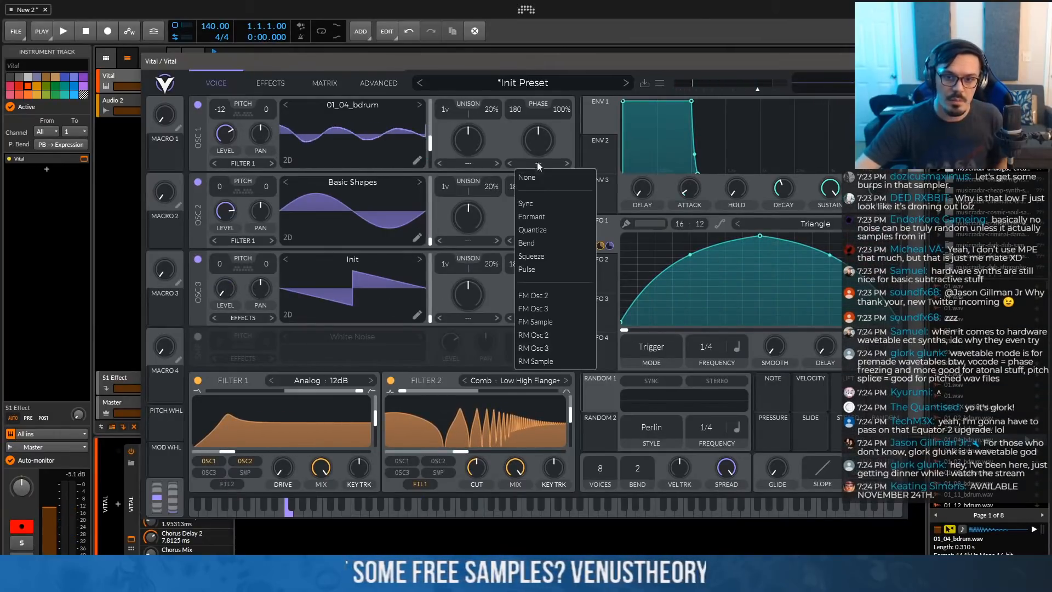
left_click(541, 310)
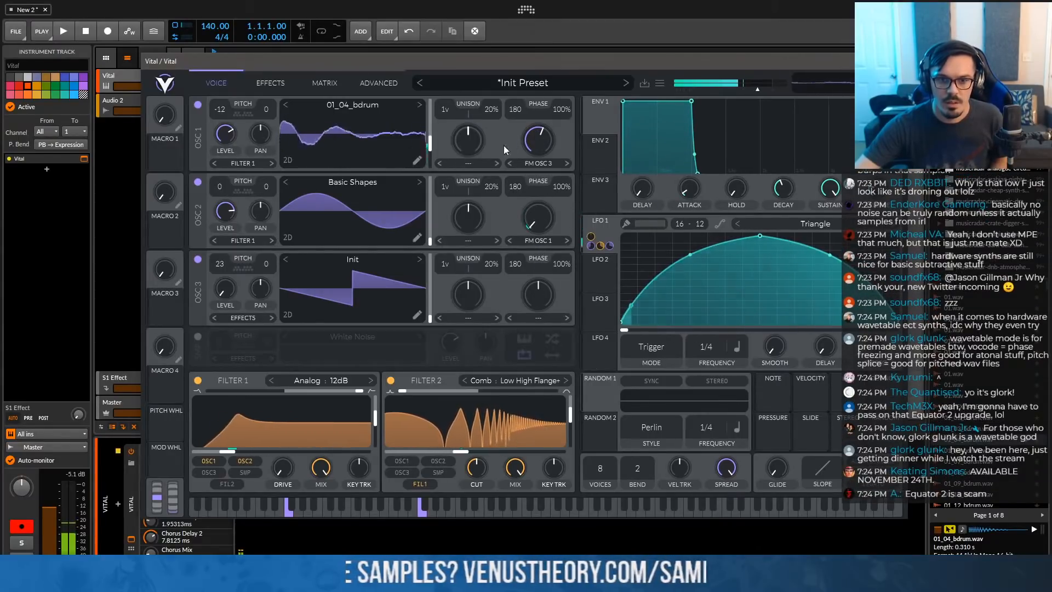
left_click_drag(547, 203, 554, 232)
left_click(602, 228)
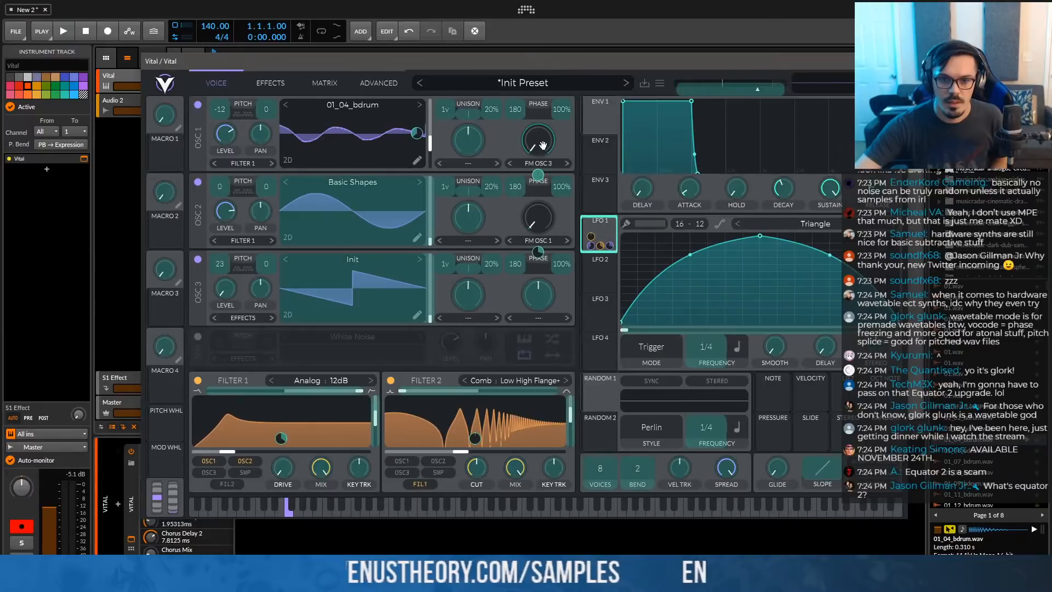
mouse_move(538, 174)
left_mouse_down()
mouse_move(538, 164)
mouse_move(539, 183)
left_mouse_up()
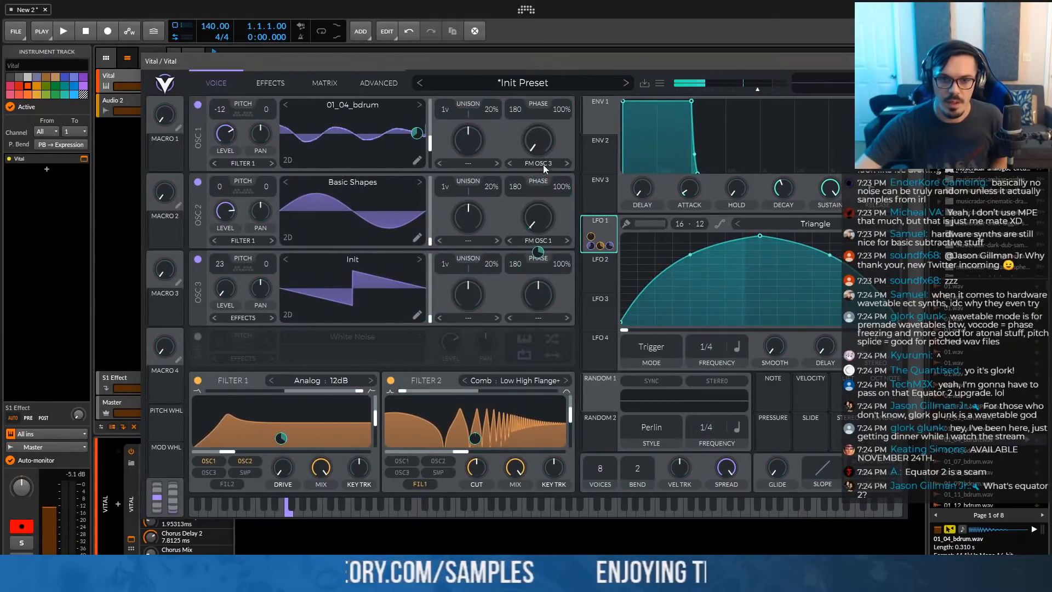
left_click(542, 164)
left_click(546, 173)
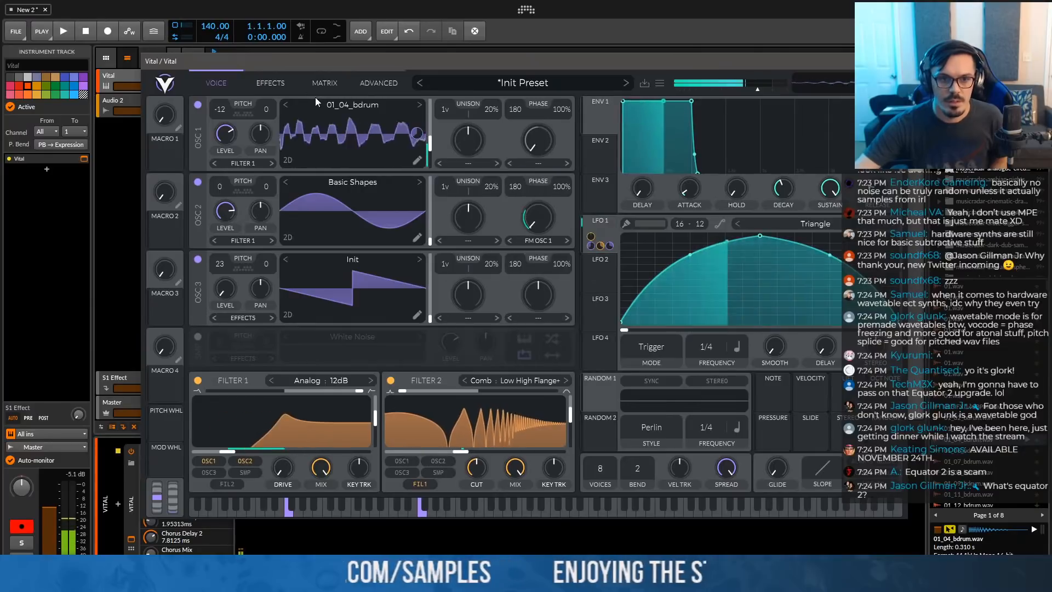
Enable the multiband compressor and the Soft Clip distortion with raised drive in the effects chain
left_click(273, 90)
left_click(219, 160)
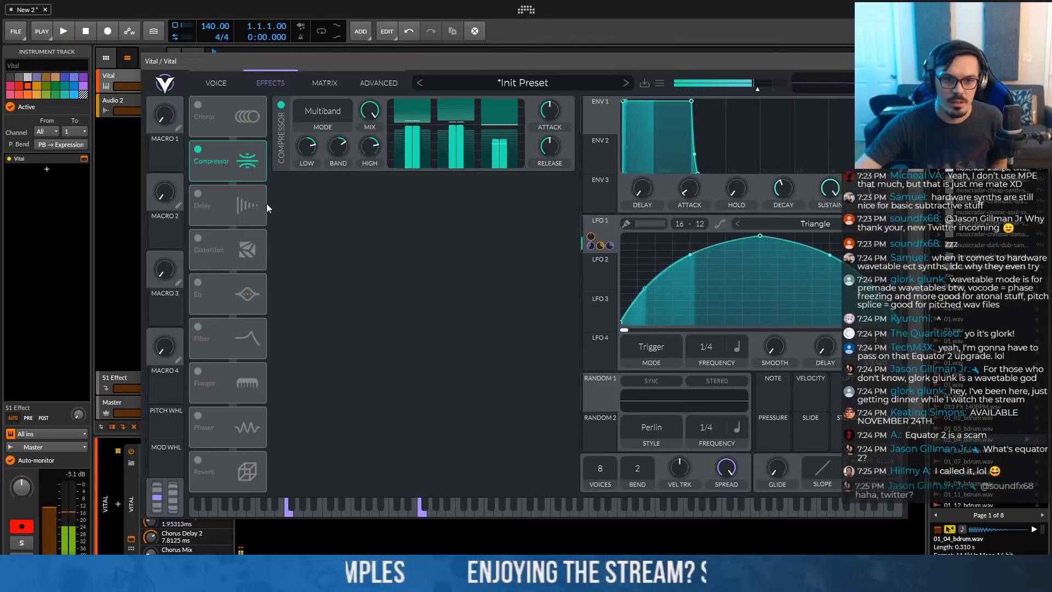
left_click(198, 235)
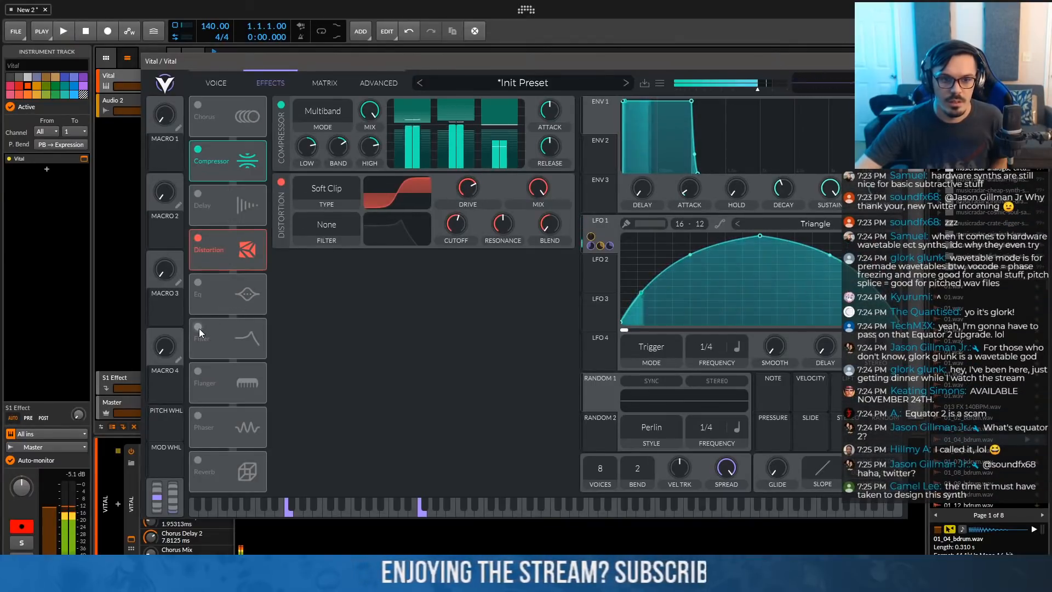
left_click(199, 328)
left_click(371, 286)
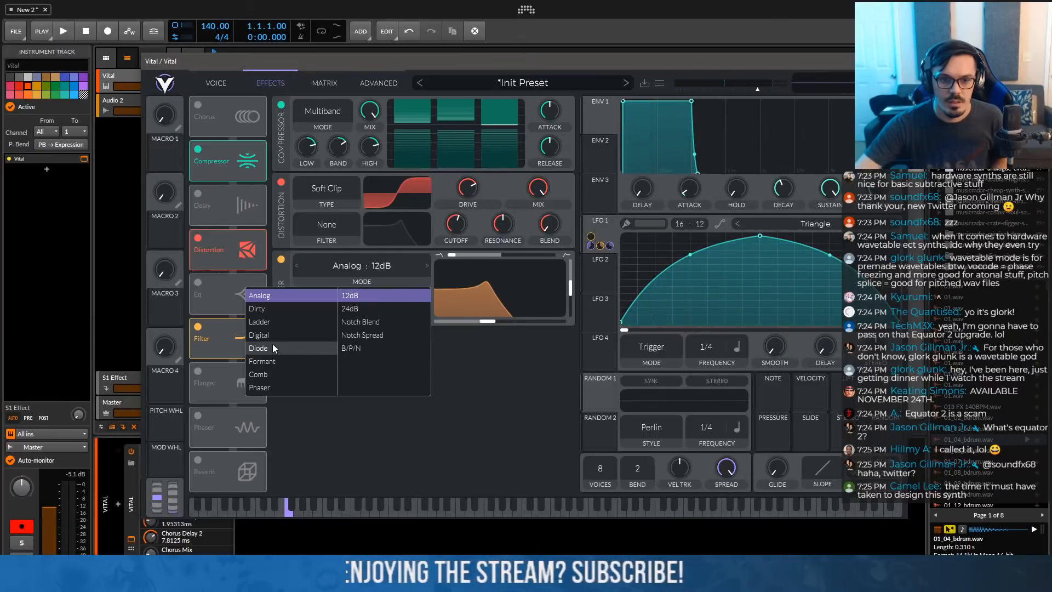
left_click(204, 334)
left_click(197, 327)
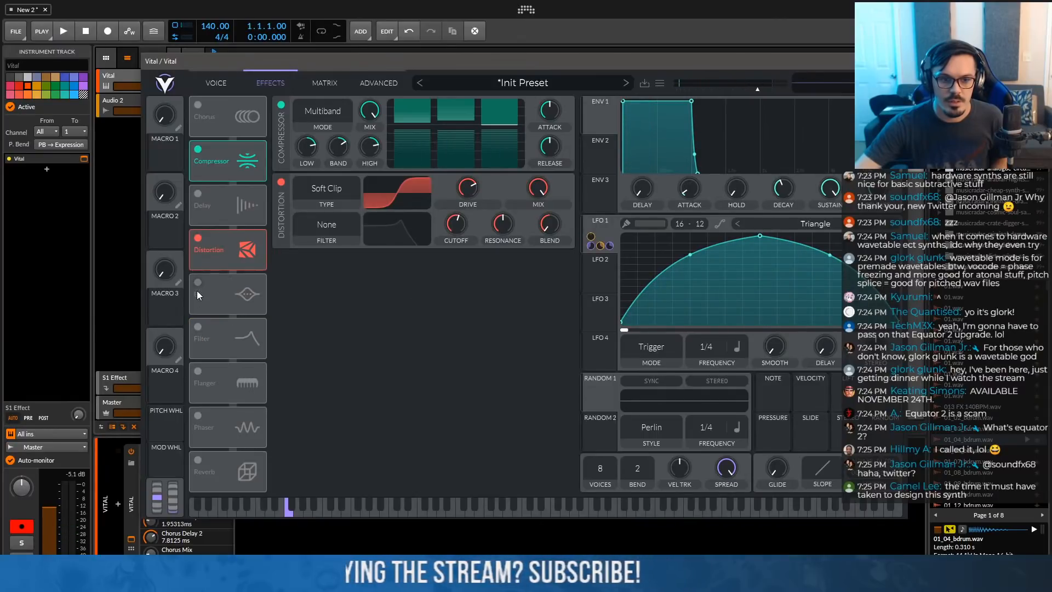
Enable the EQ with its band as a wide notch, lower the notch cutoff and modulate it with LFO 2
left_click(197, 290)
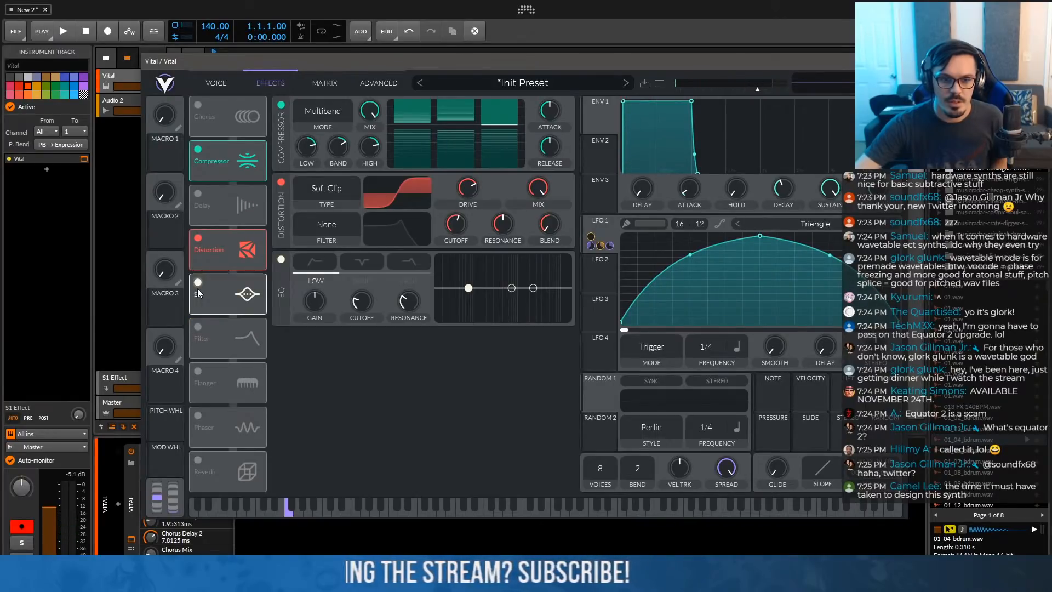
left_click(363, 262)
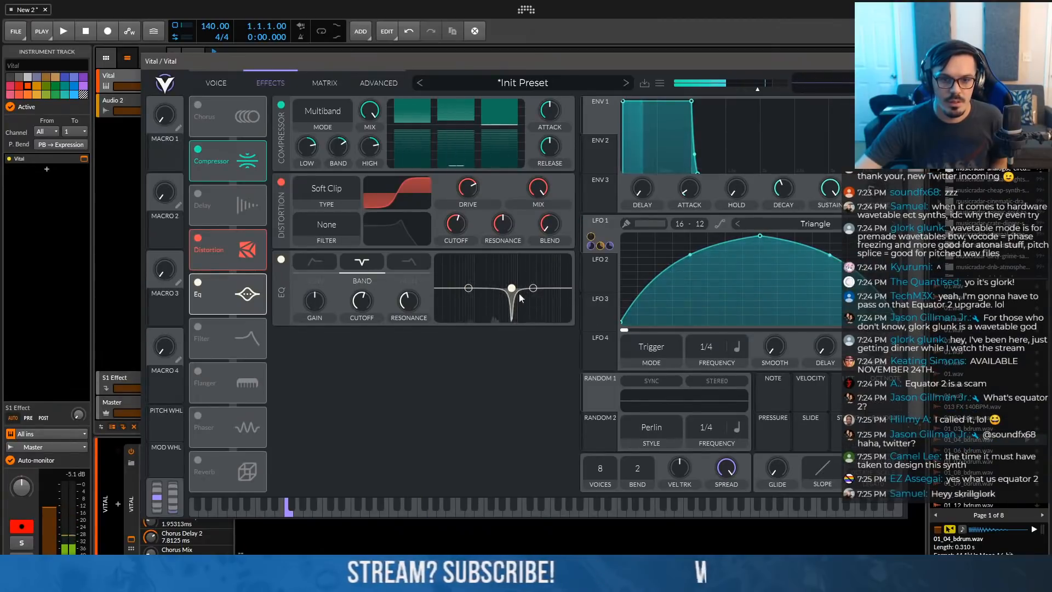
left_click_drag(404, 303, 396, 343)
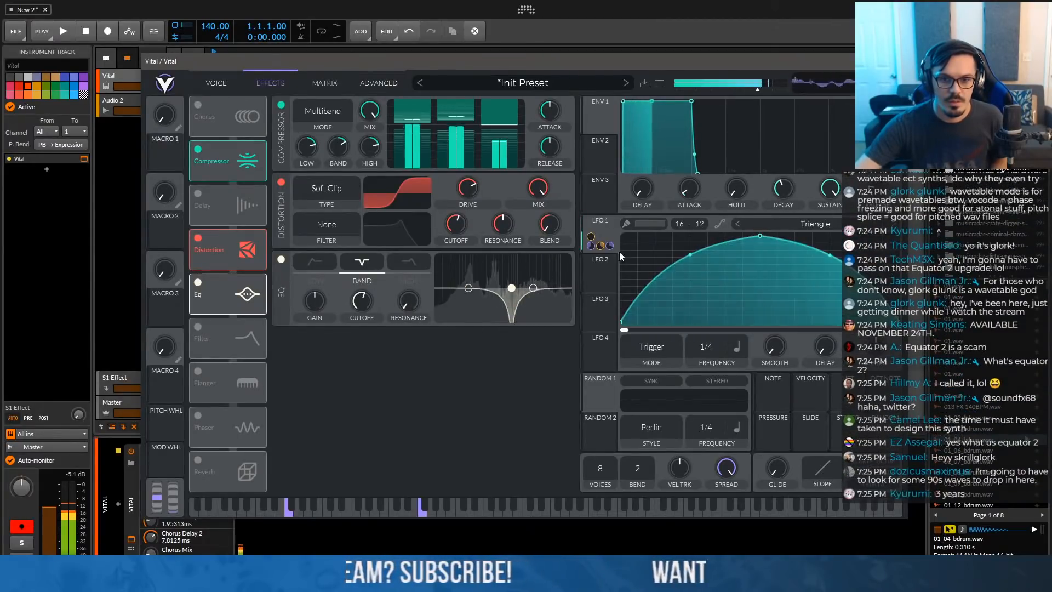
left_click_drag(600, 271, 424, 272)
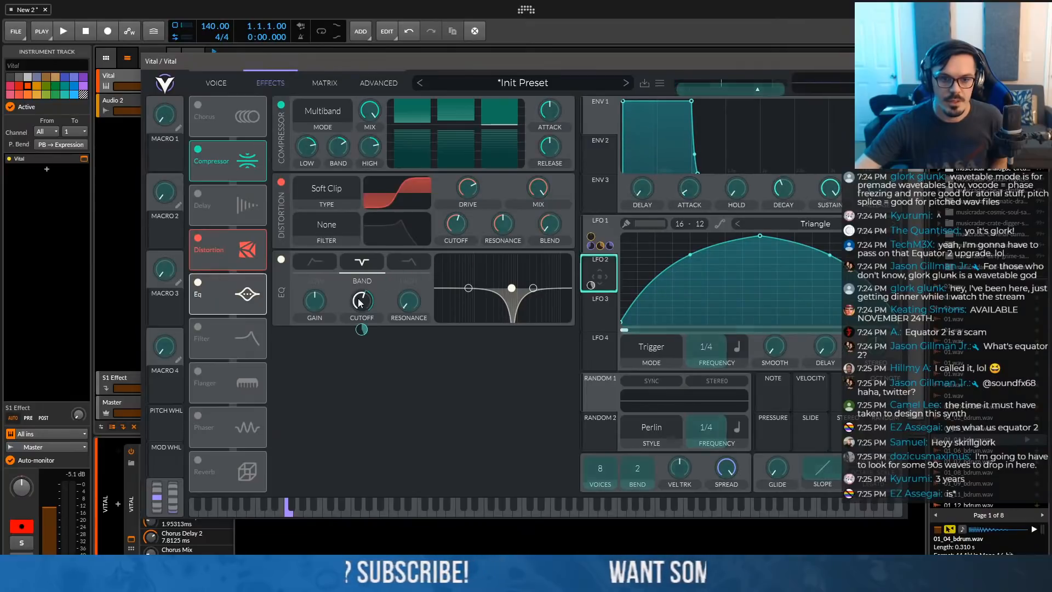
left_click_drag(360, 303, 365, 317)
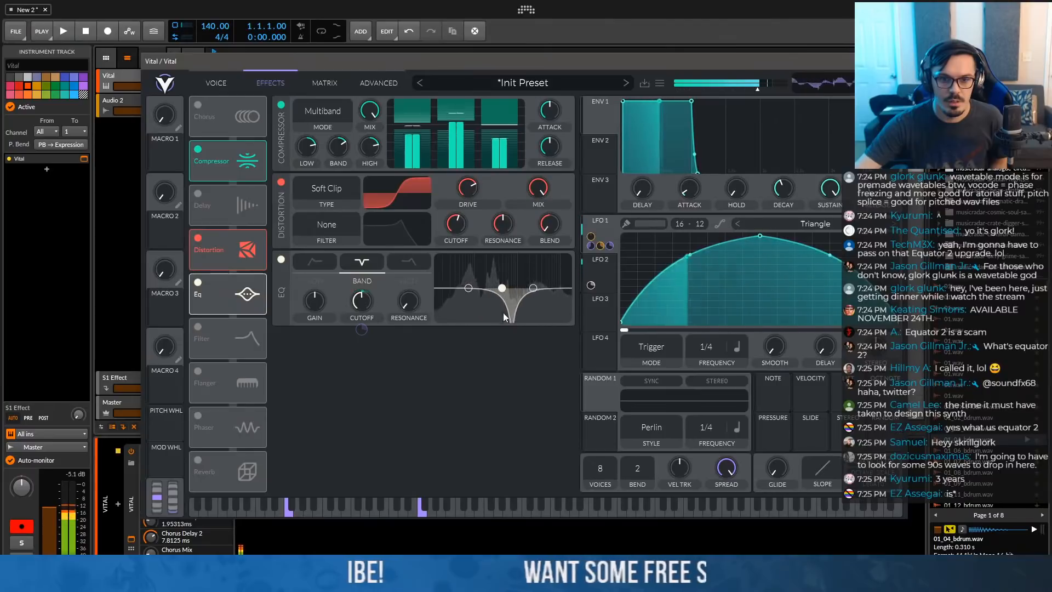
Enable the effects filter as an Analog 12dB low-pass and raise its cutoff close to the upper end
left_click(218, 338)
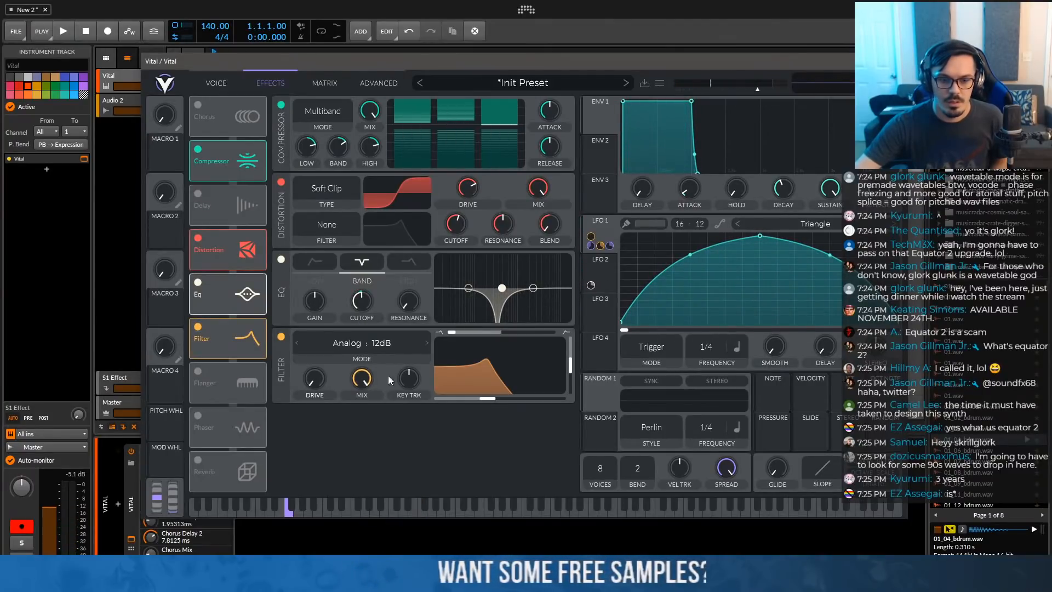
left_click_drag(493, 403, 546, 400)
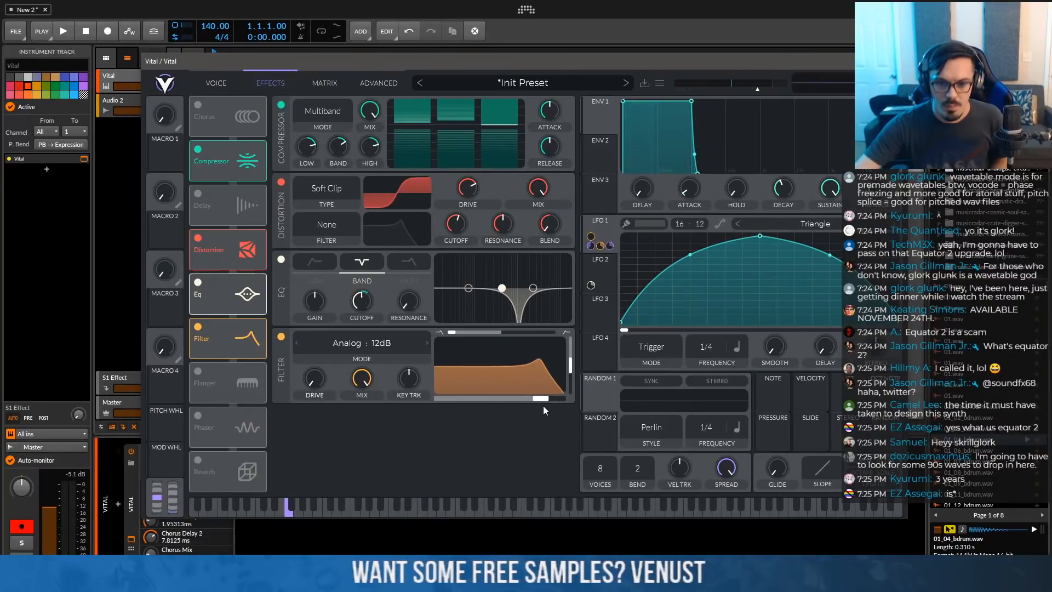
left_click_drag(544, 403, 552, 400)
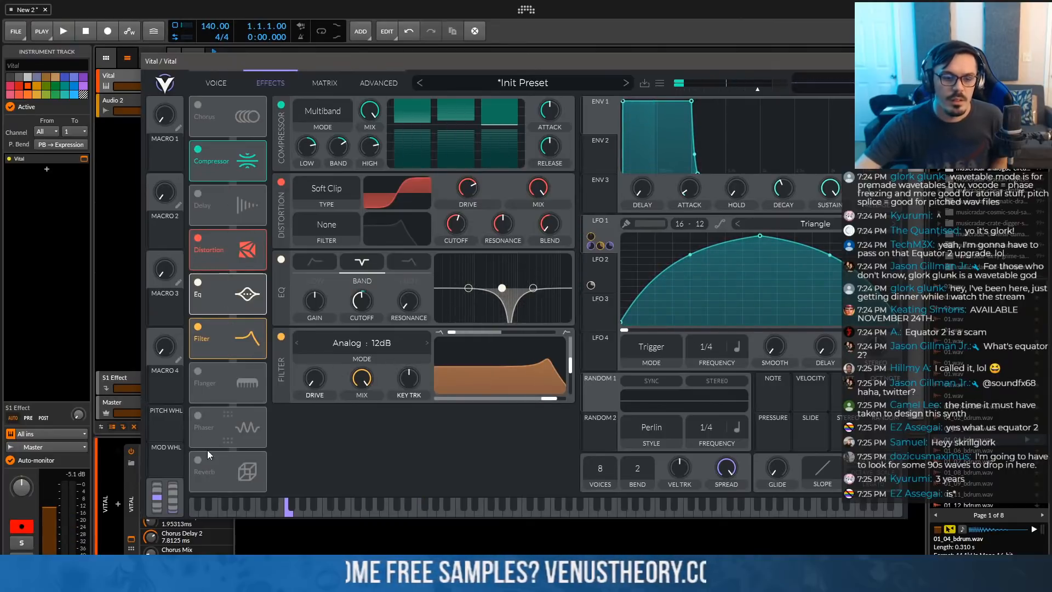
Move the reverb ahead of the compressor and enable it with a time of about 0.022 secs and a 7.5% mix
left_click_drag(229, 242, 230, 146)
left_click(196, 147)
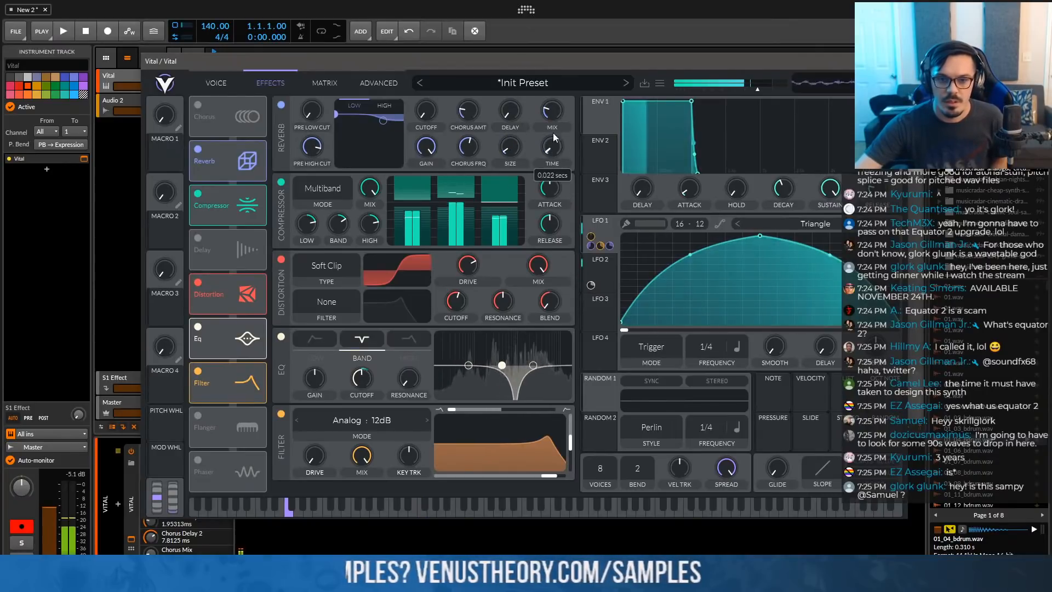
scroll(552, 119, "down", 3)
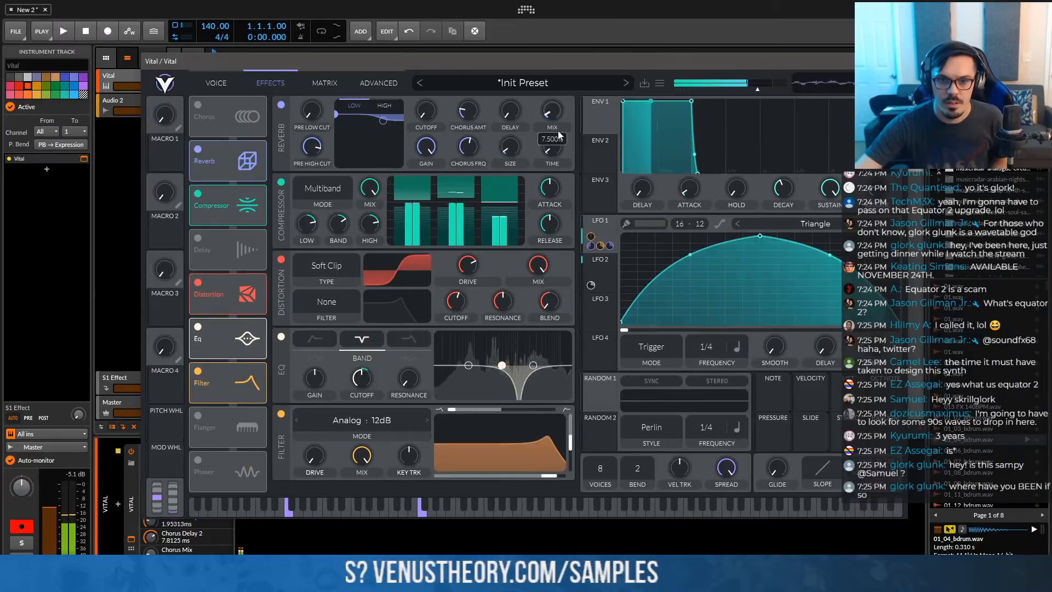
Turn oscillator 3's level fully down and shape envelope 2 with a gradual attack, a short decay and zero sustain
scroll(550, 115, "up", 1)
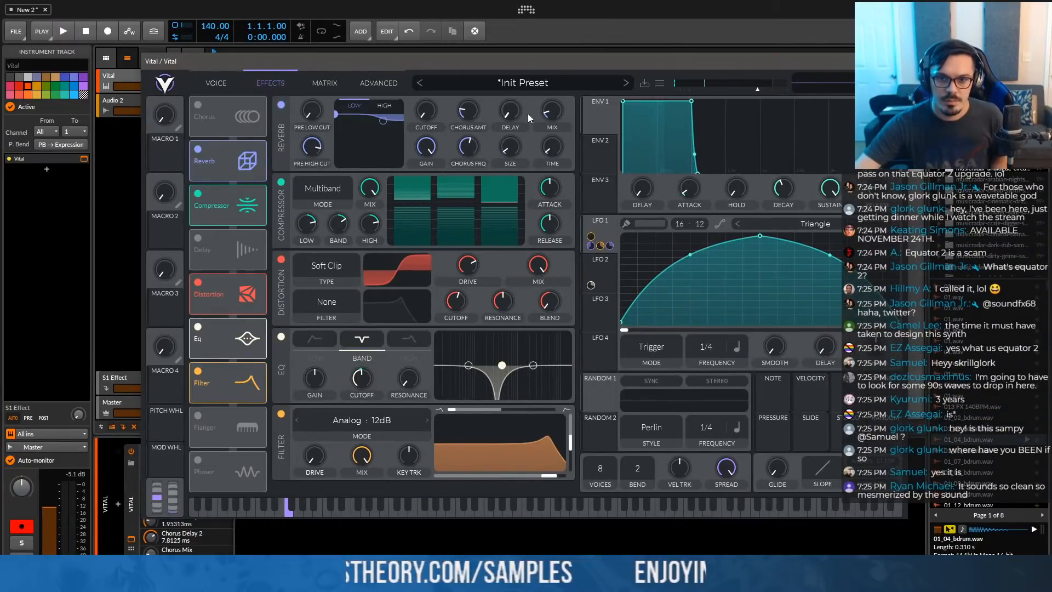
left_click(216, 83)
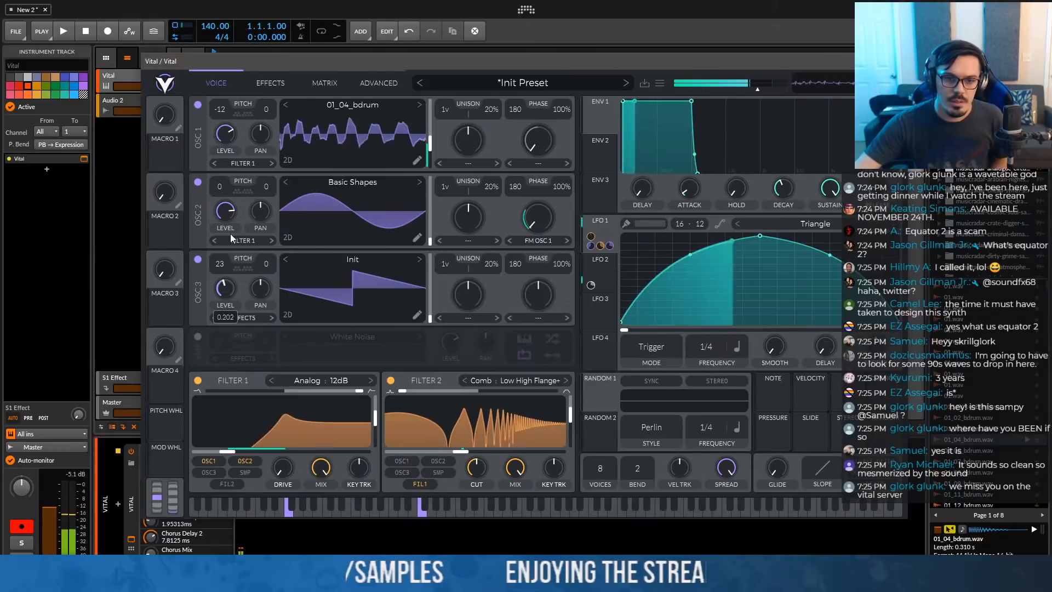
mouse_move(231, 301)
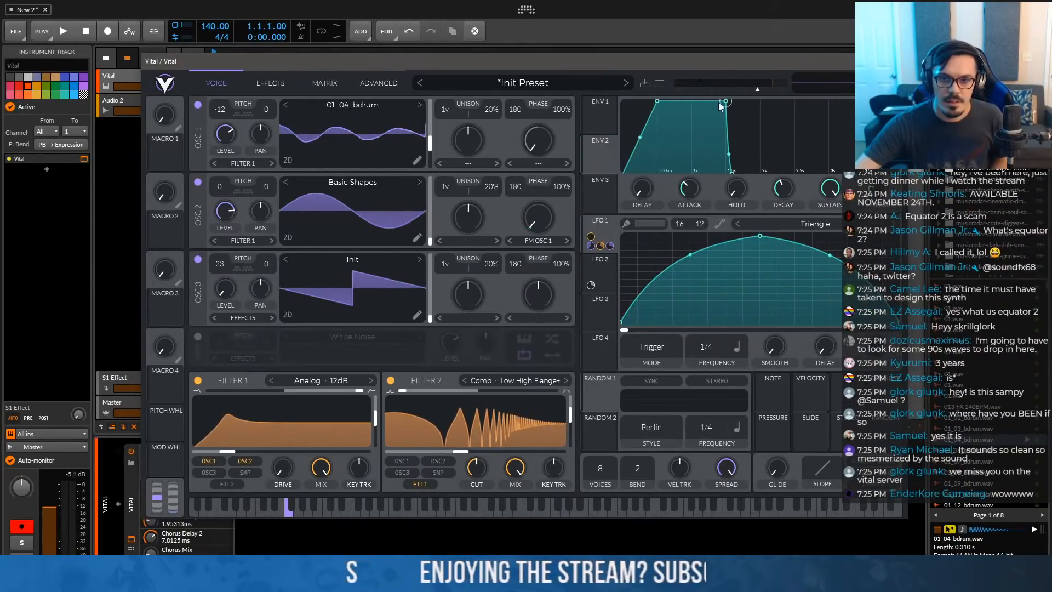
left_click_drag(721, 106, 690, 185)
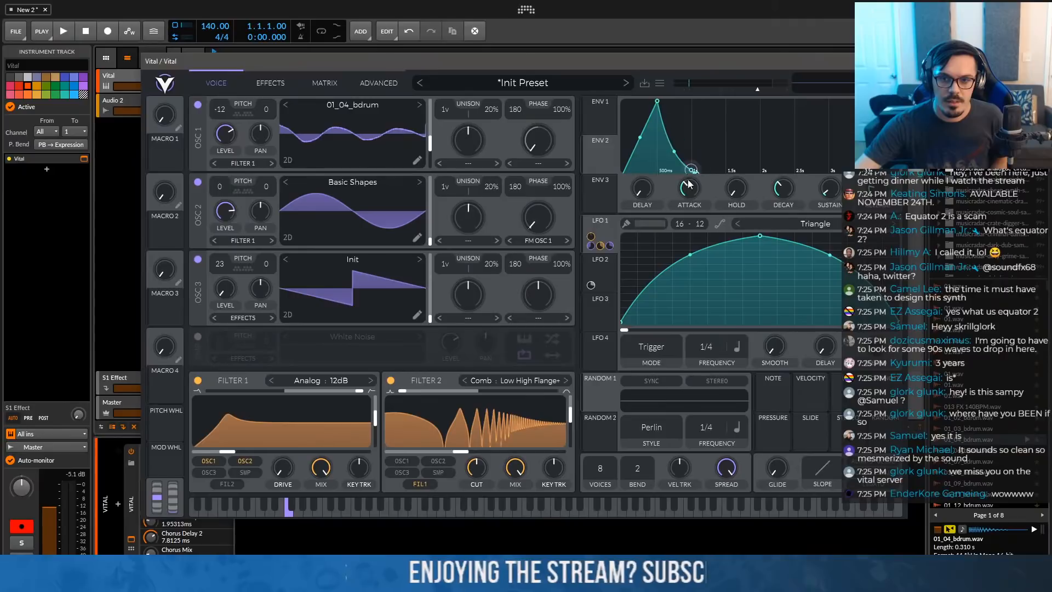
Route oscillator 3 into filter 1, modulate its level with envelope 2 and shorten that envelope's attack
left_click(221, 470)
left_click_drag(587, 166, 229, 317)
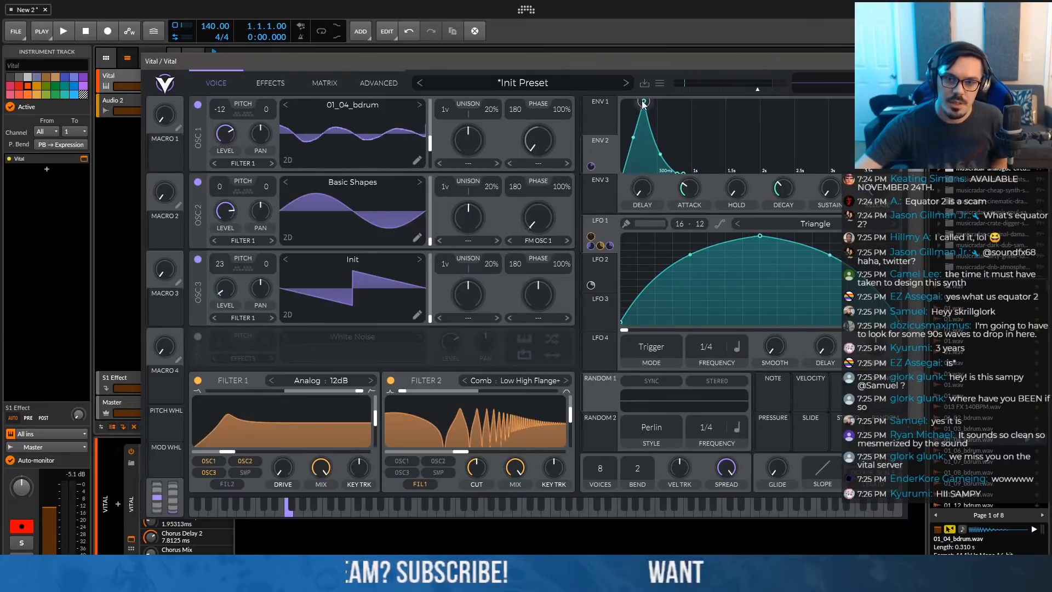
left_click_drag(644, 104, 639, 104)
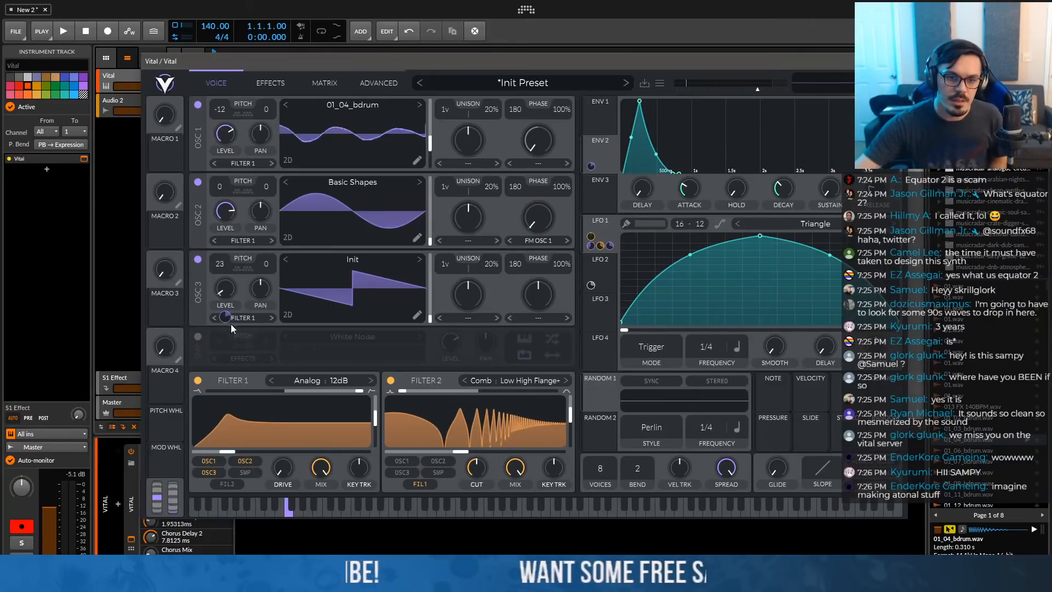
left_click_drag(231, 325, 231, 304)
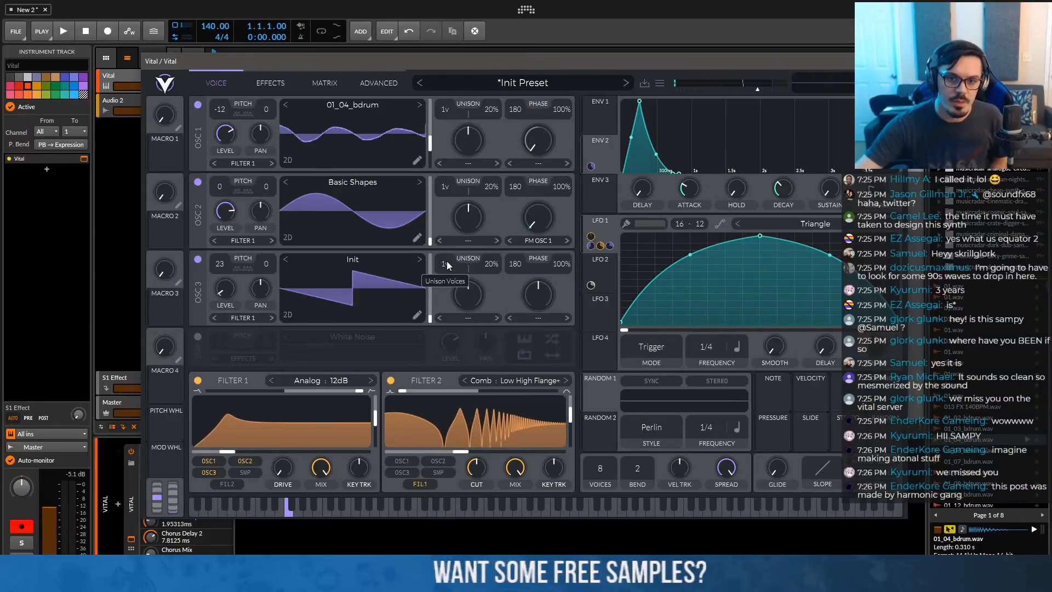
Give oscillator 3 three unison voices and oscillator 1 two, with a 0.480 detune range and raised table, spectral and distortion spreads on oscillator 1
left_click_drag(445, 259, 447, 246)
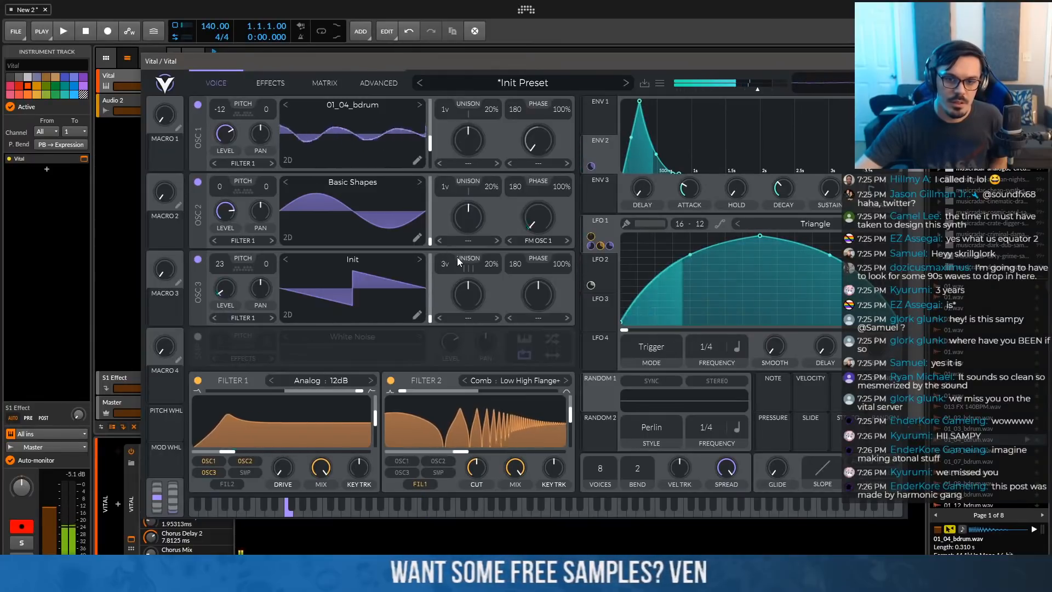
left_click_drag(453, 113, 448, 96)
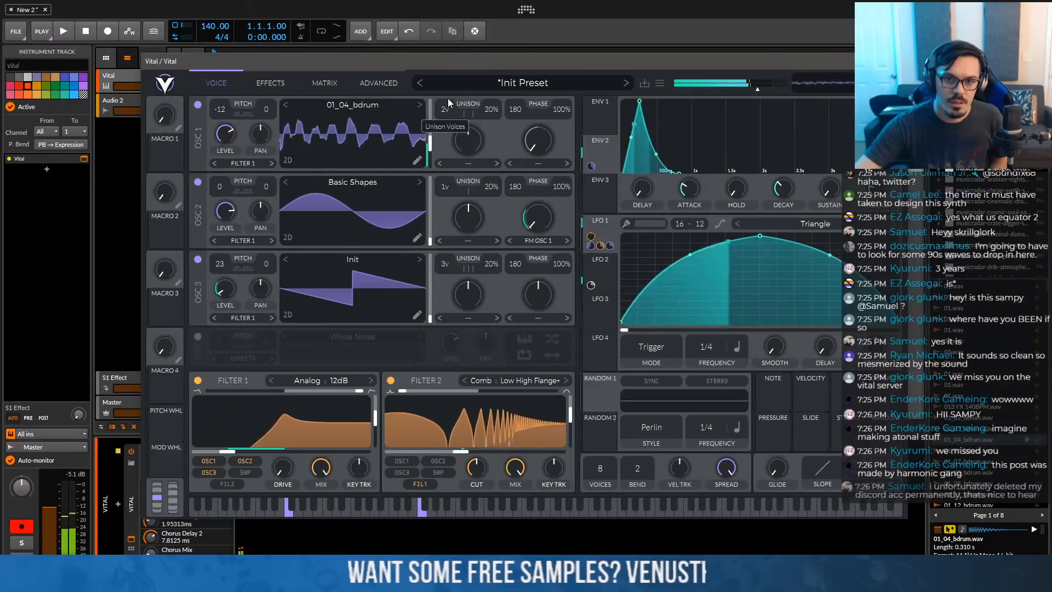
left_click(385, 83)
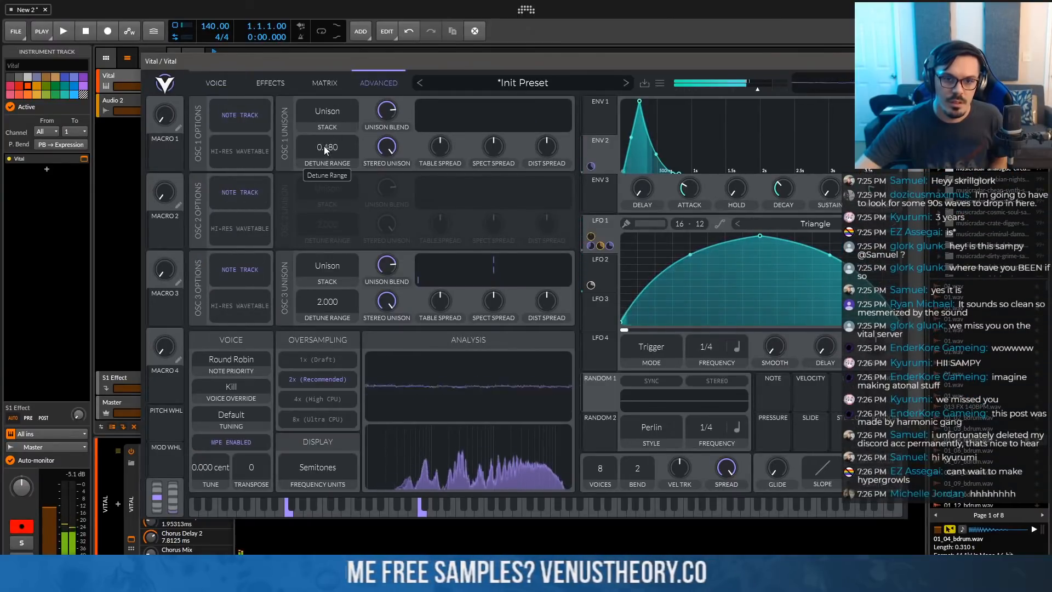
left_click_drag(324, 145, 325, 131)
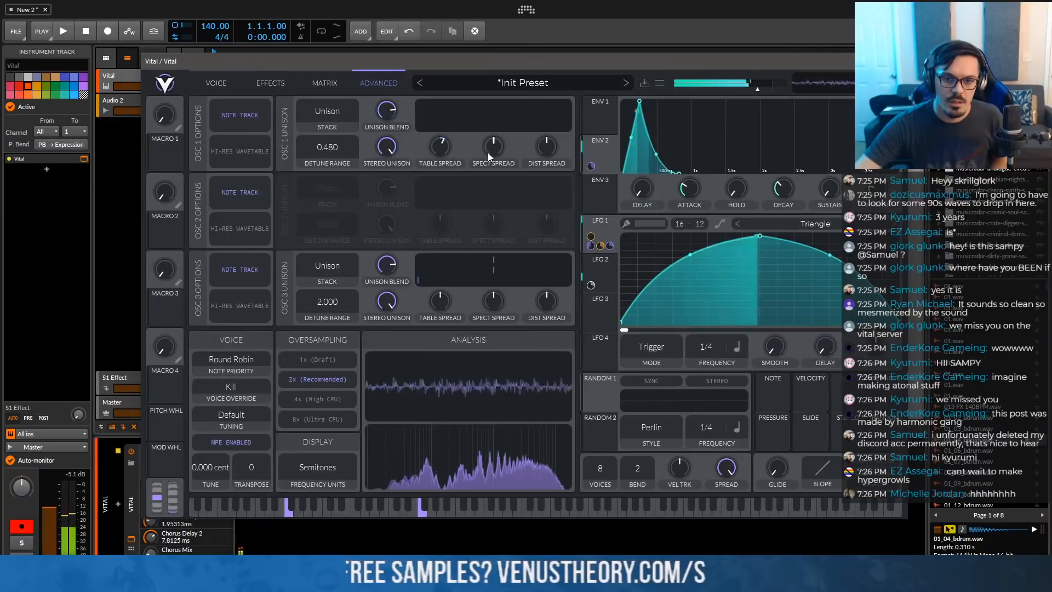
left_click_drag(489, 148, 546, 145)
Raise oscillator 3's unison spreads slightly, with a distortion spread of 10%
mouse_move(544, 290)
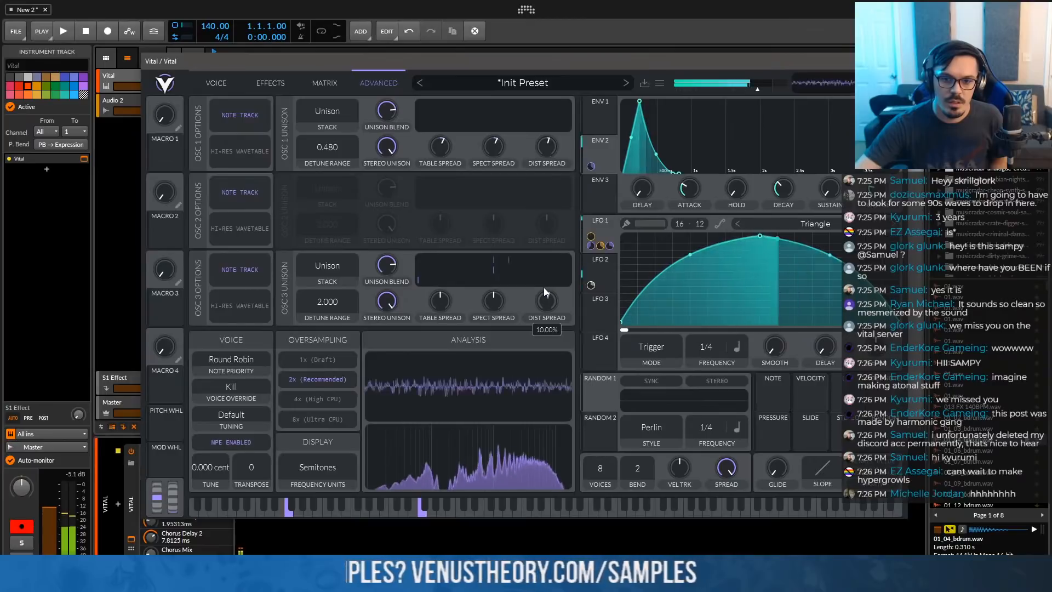
left_click_drag(445, 299, 439, 292)
mouse_move(493, 303)
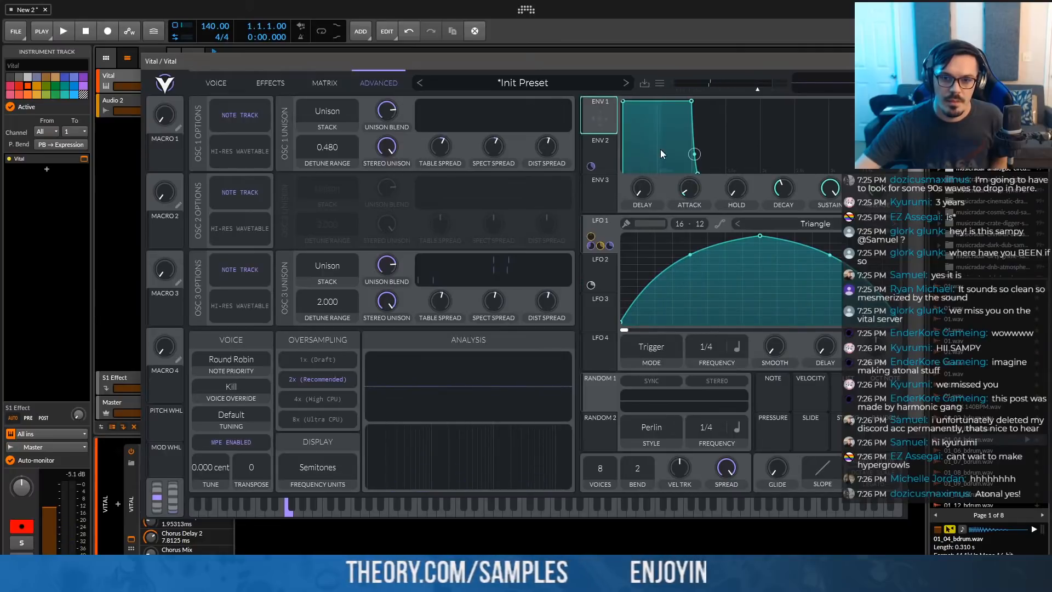
Shorten envelope 1's decay and transpose oscillator 2 to -12 semitones
left_click_drag(680, 157, 656, 83)
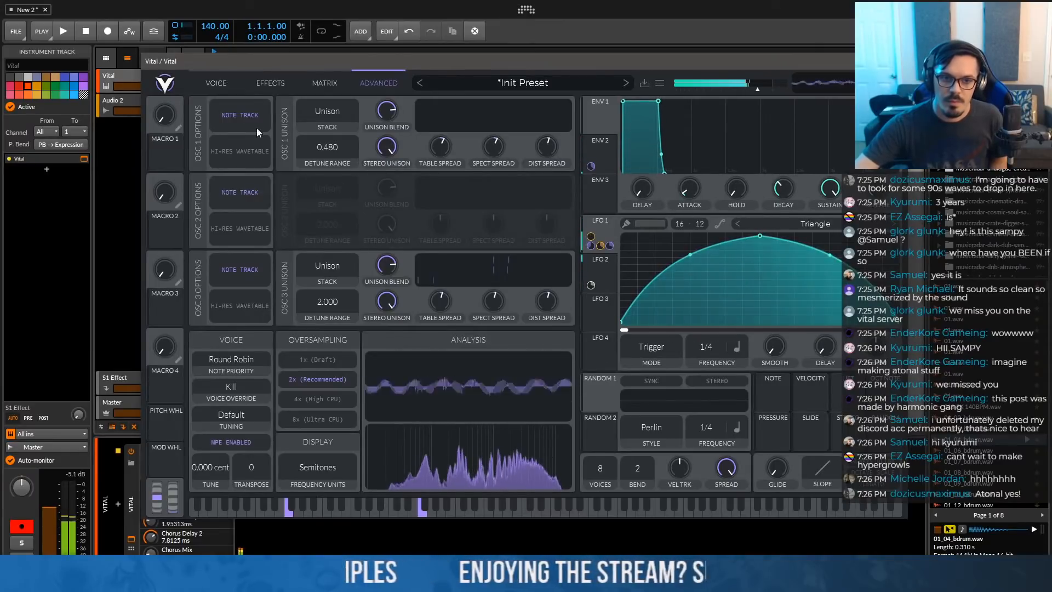
left_click(219, 83)
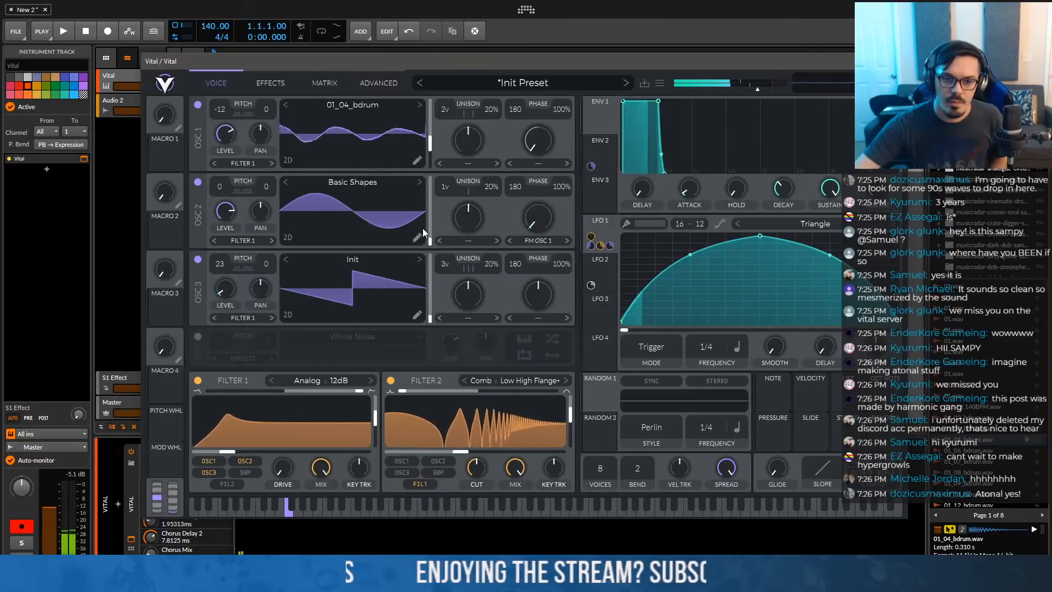
left_click_drag(220, 187, 221, 173)
left_click_drag(223, 137, 228, 257)
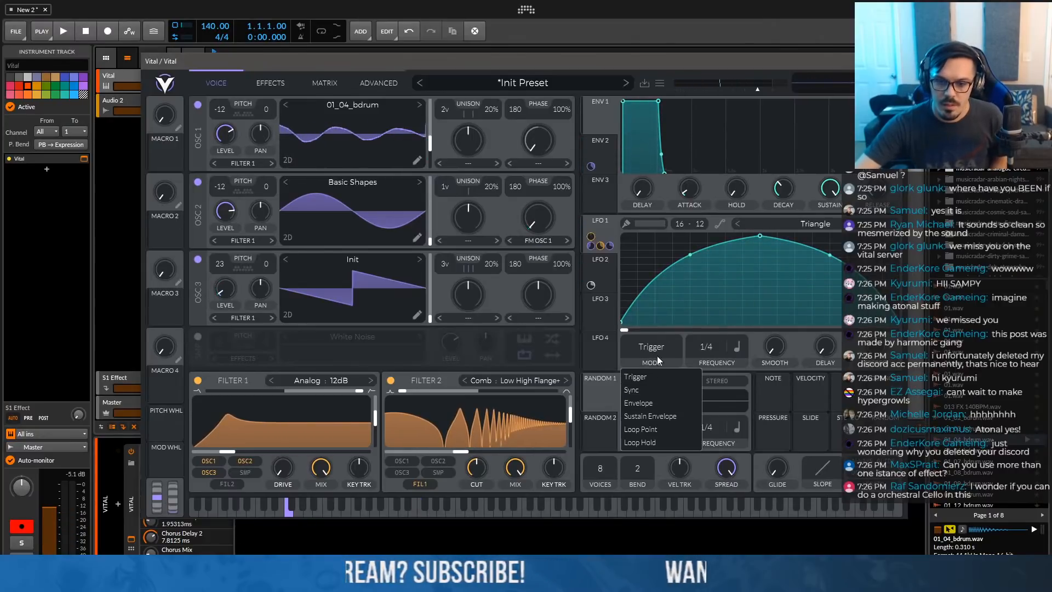
Set LFO 1 to Envelope mode and reshape its curve with an earlier peak and a concave rise
left_click(652, 402)
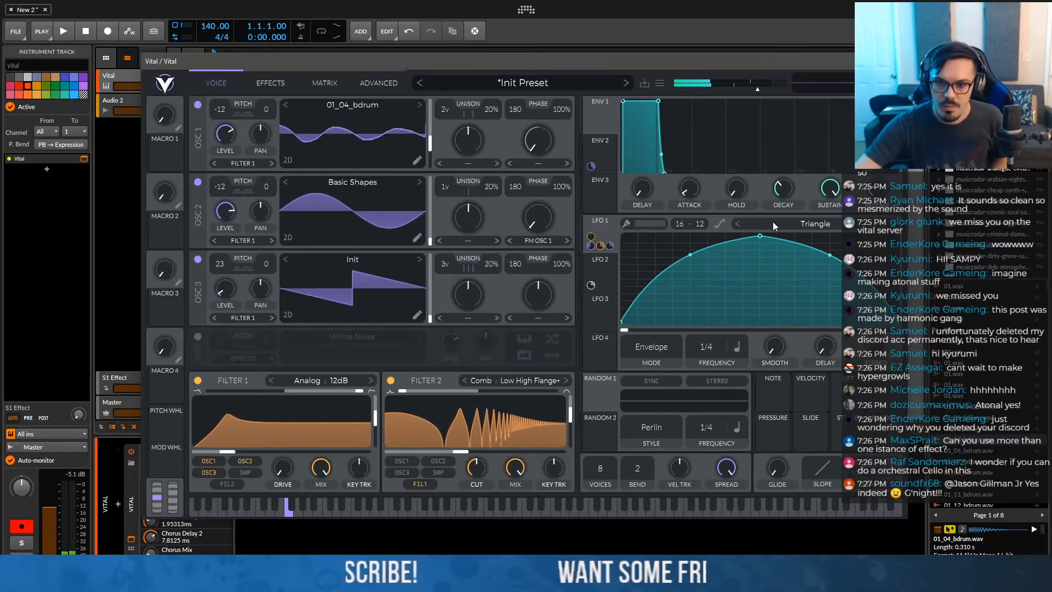
left_click_drag(759, 236, 673, 308)
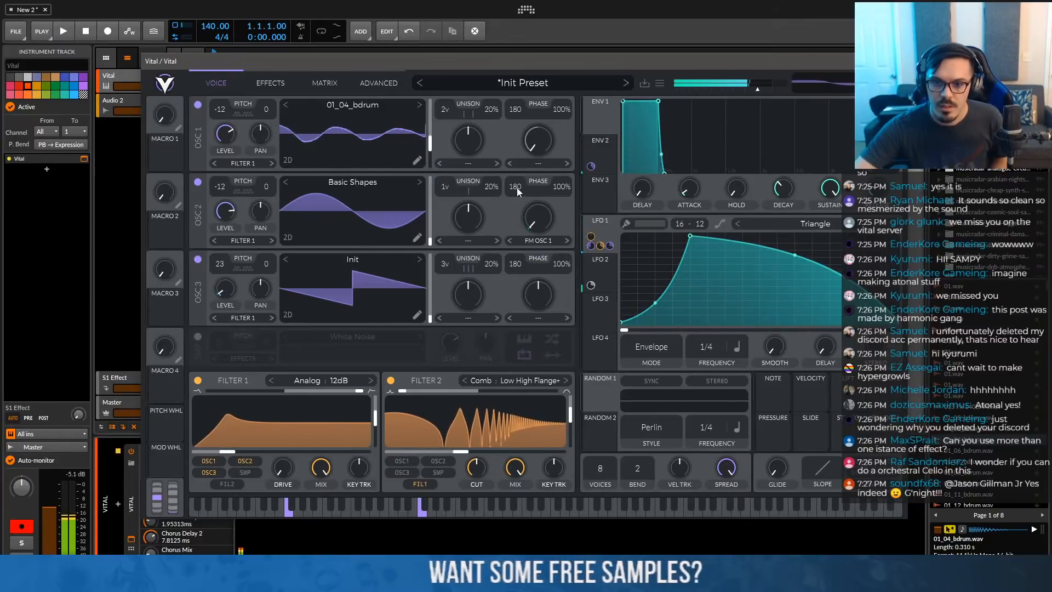
mouse_move(415, 143)
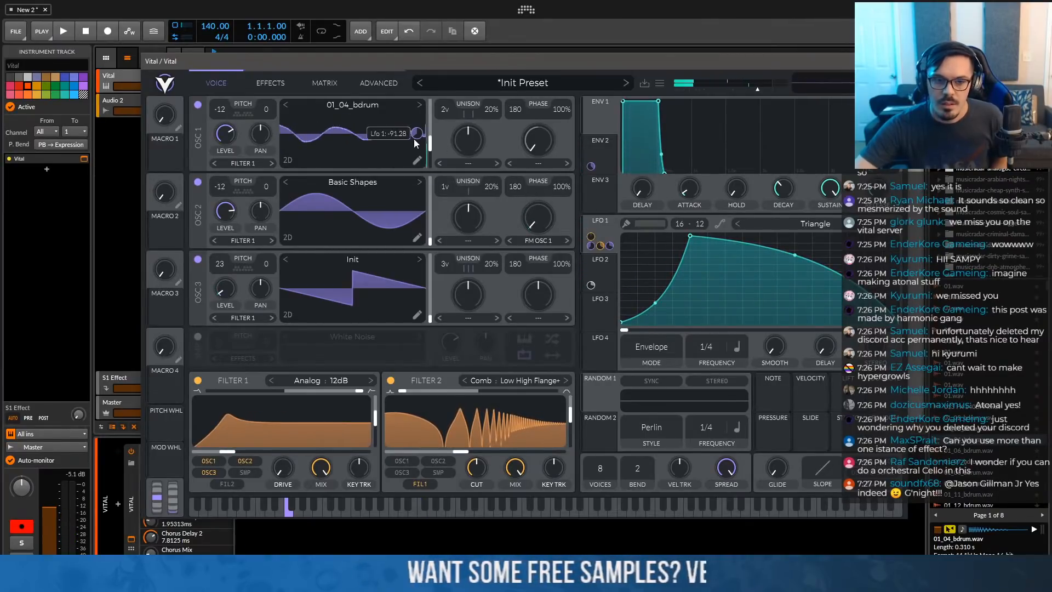
Enable the White Noise sampler, turn its level fully down and modulate that level with envelope 3
left_click(198, 336)
left_click_drag(452, 373, 458, 415)
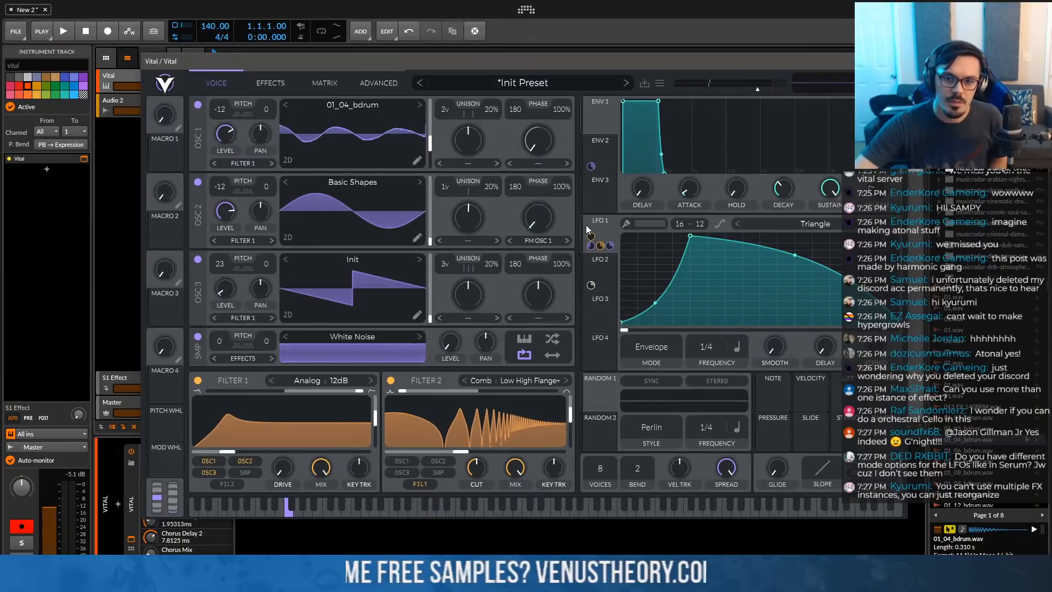
left_click_drag(591, 176, 452, 342)
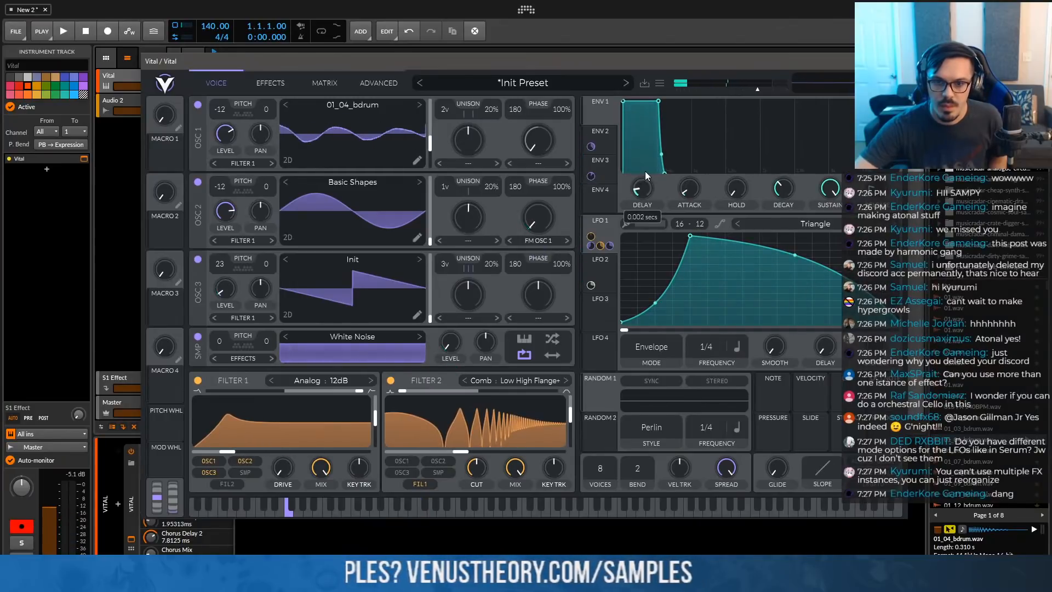
left_click_drag(645, 171, 600, 205)
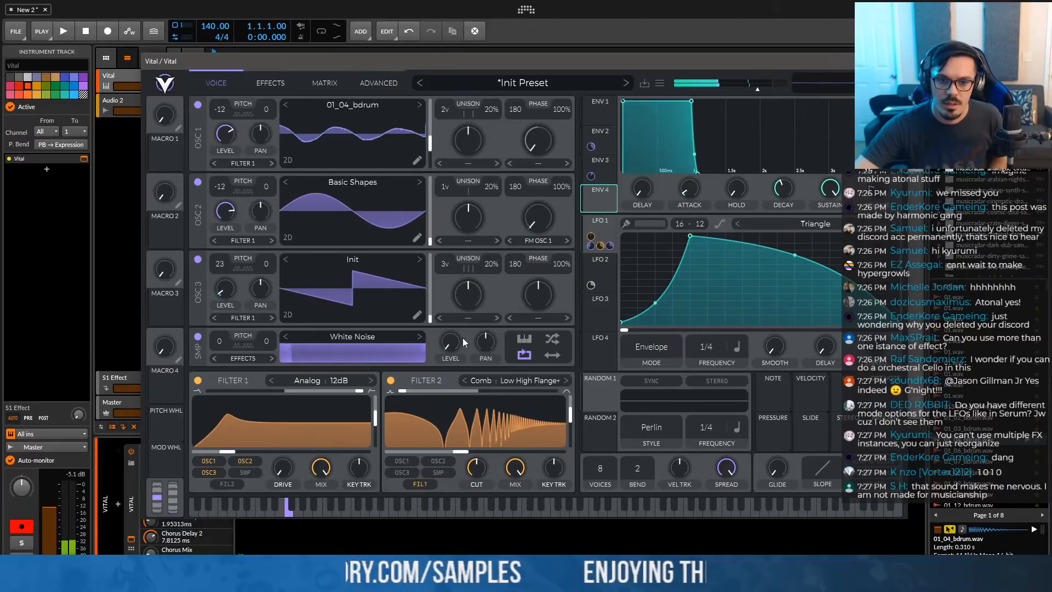
mouse_move(451, 371)
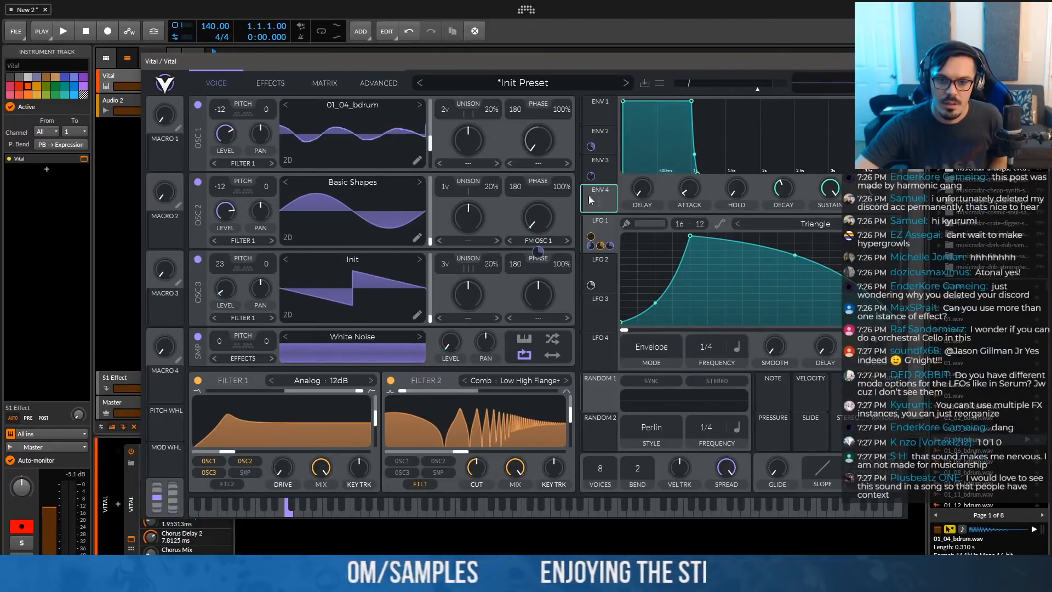
Give envelope 3 a short delay and a slightly longer attack so the noise fades in
left_click_drag(624, 172, 637, 132)
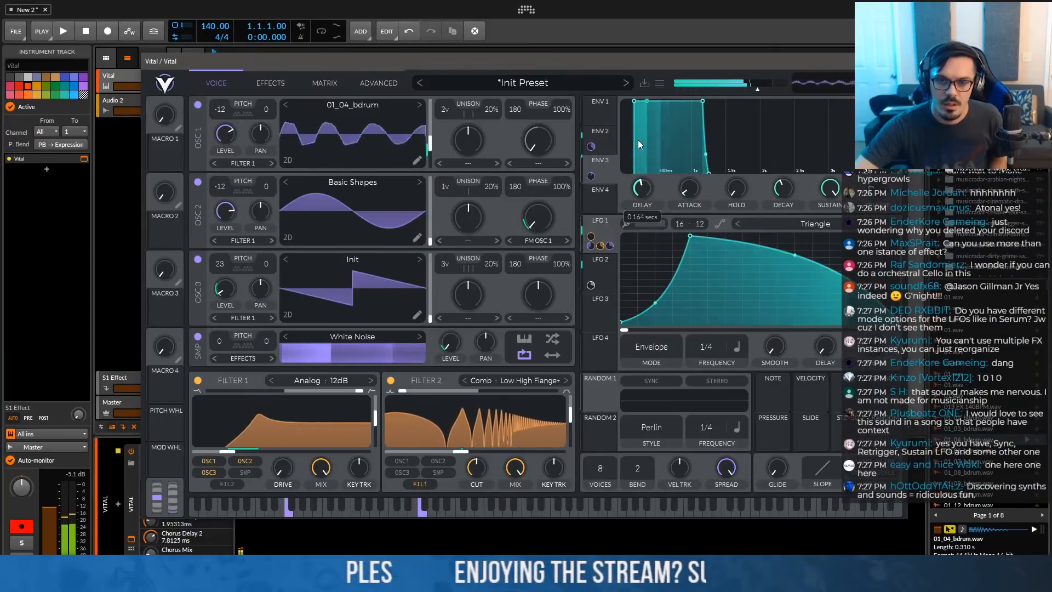
left_click_drag(678, 180, 682, 159)
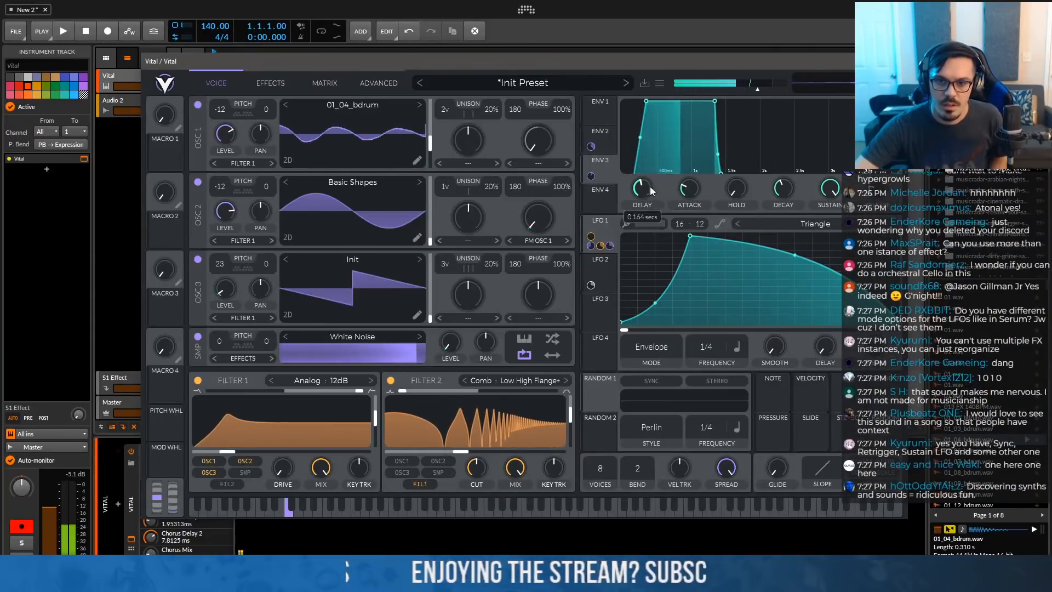
mouse_move(651, 199)
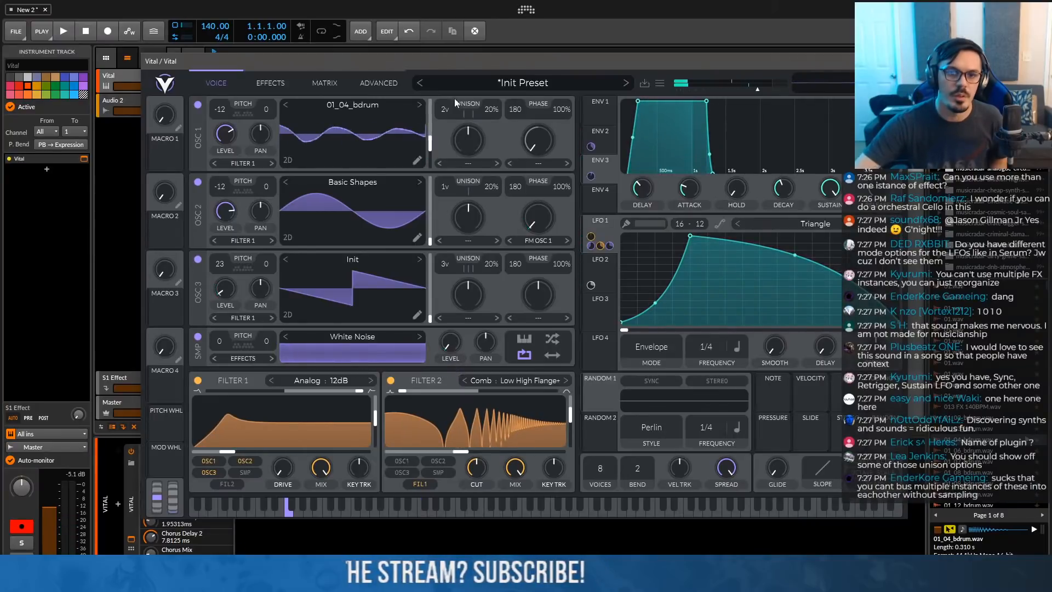
Start saving the preset under the name Chunky Cheese with the style Bass
left_click(645, 83)
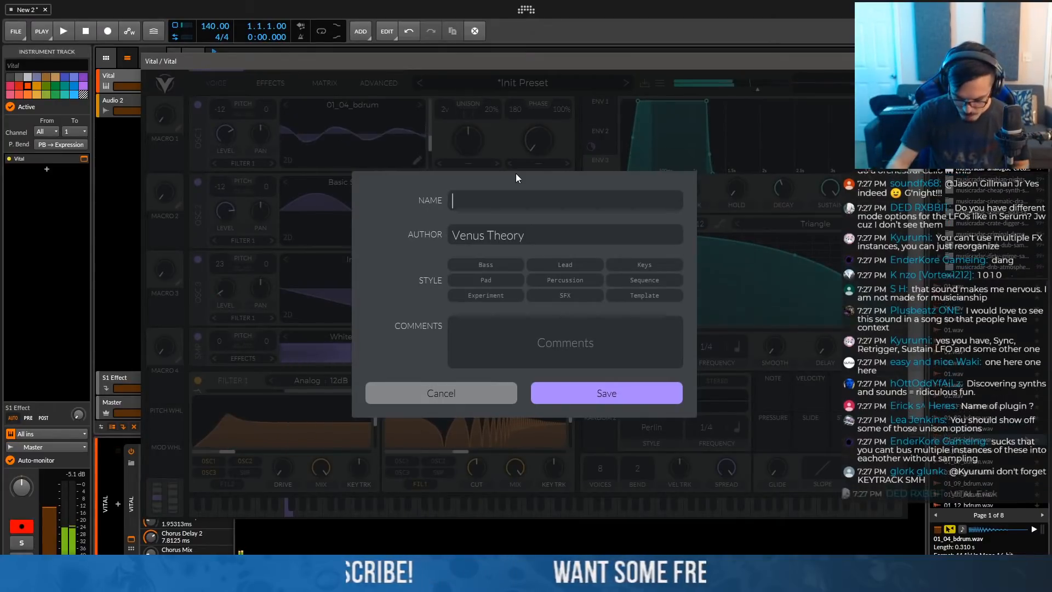
type("Chun")
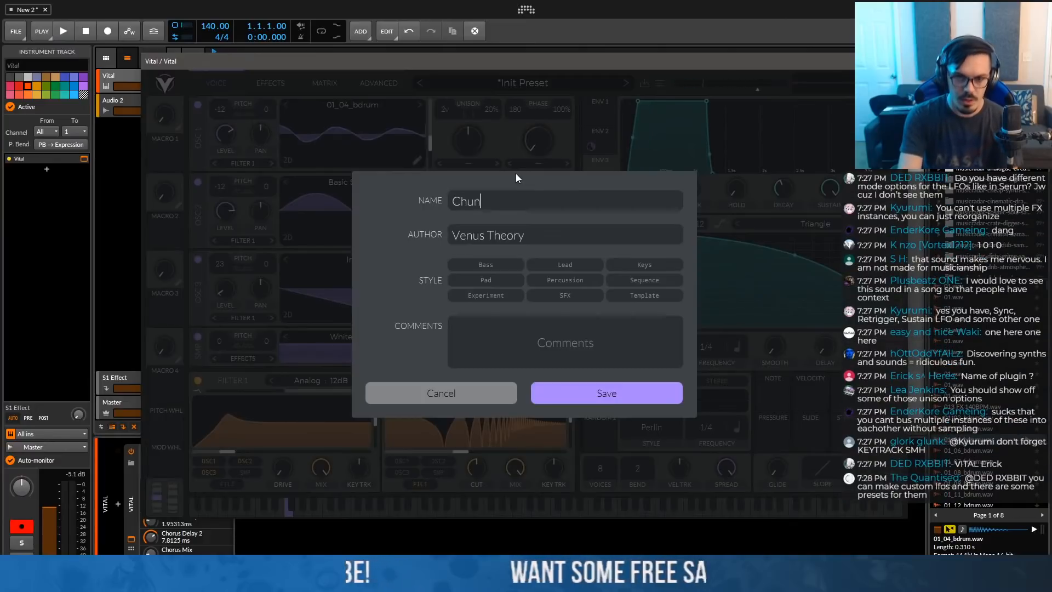
type("ky Cheese")
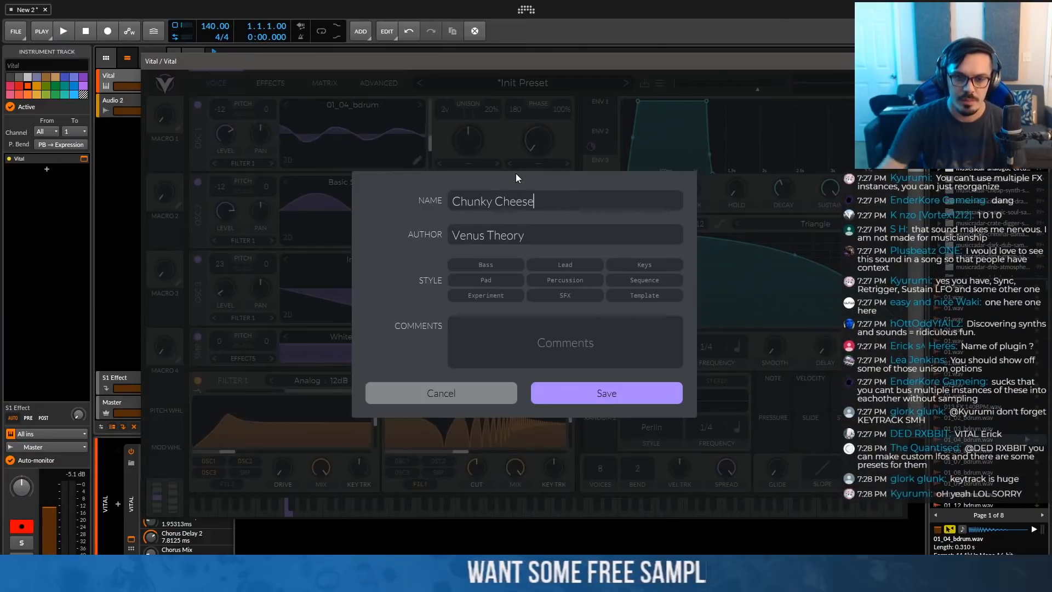
left_click(488, 264)
Add the comment "Don't eat the yellow mouse." and save the preset
left_click(512, 325)
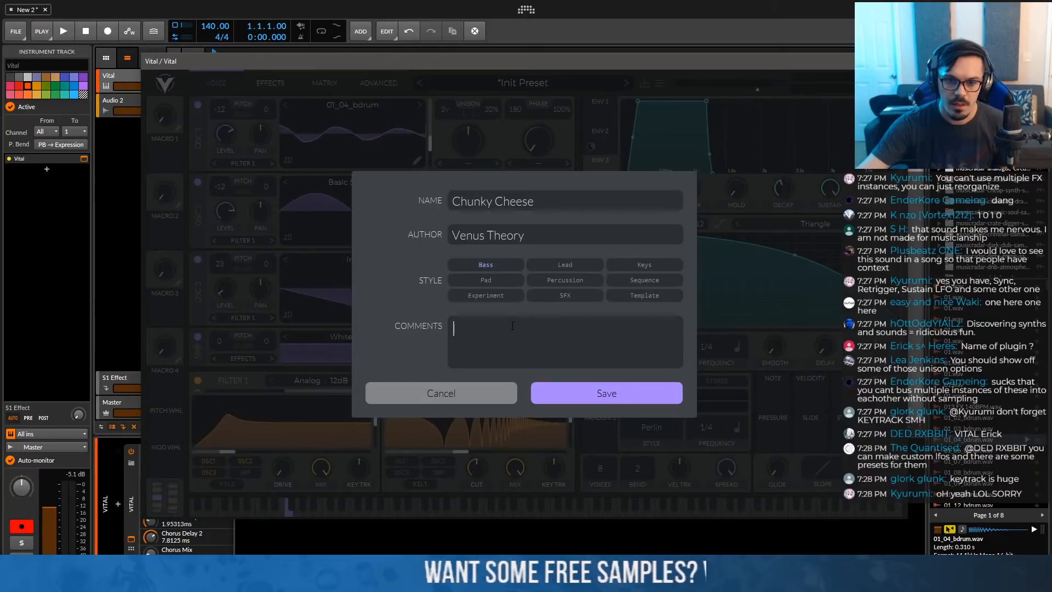
type("DOnt")
key("BackSpace")
key("BackSpace")
key("BackSpace")
key("BackSpace")
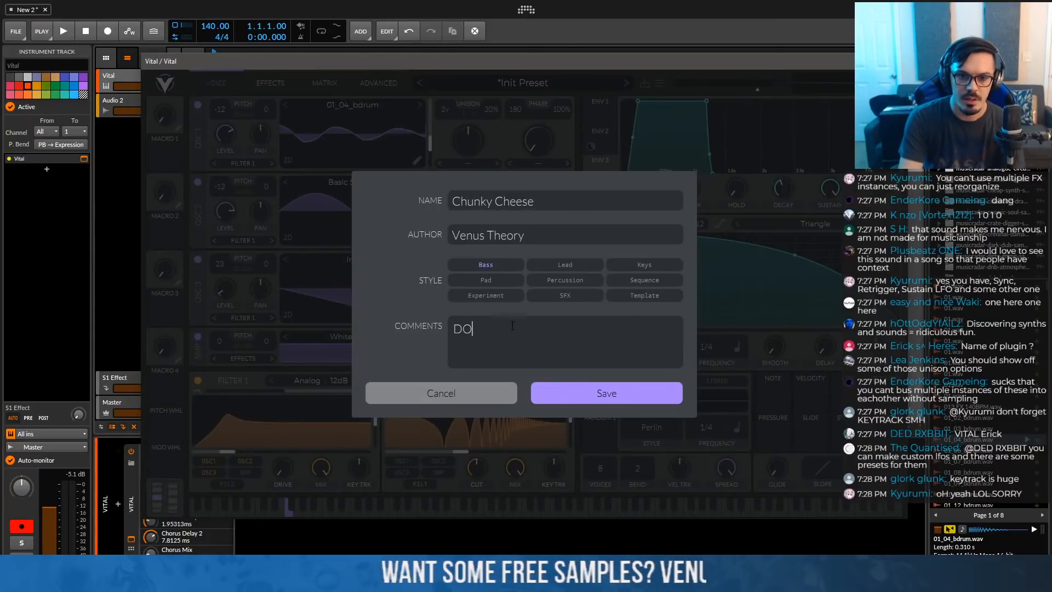
type("Don")
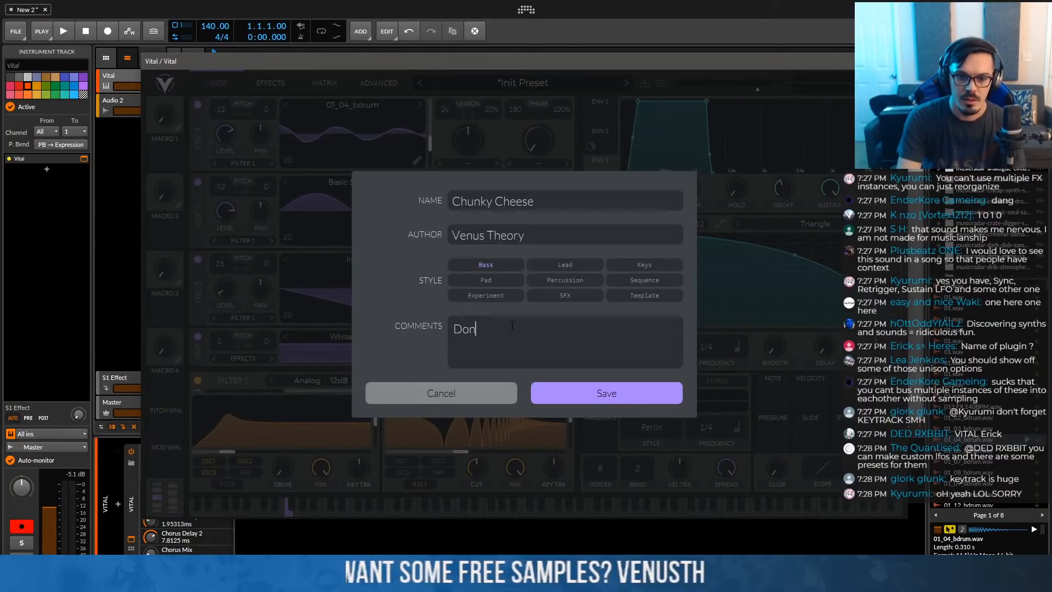
type("'t eat the ")
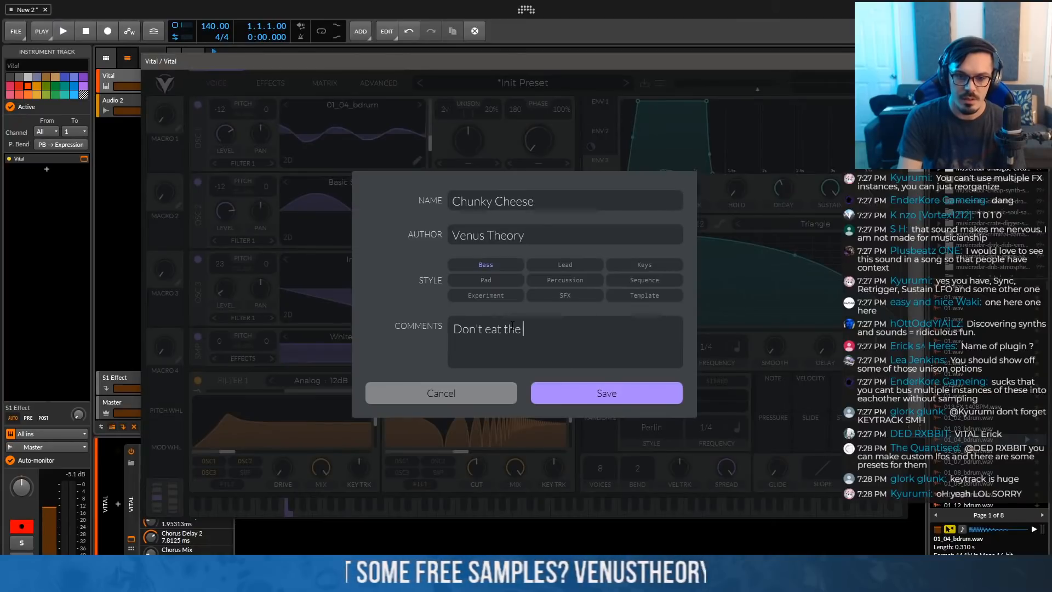
type("yellow mouse.")
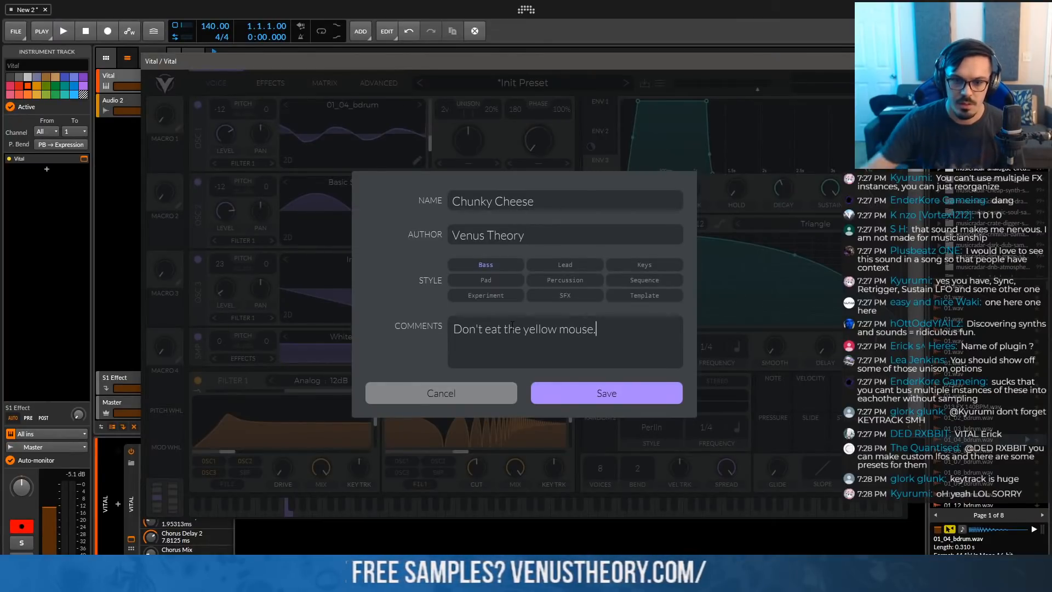
left_click(616, 388)
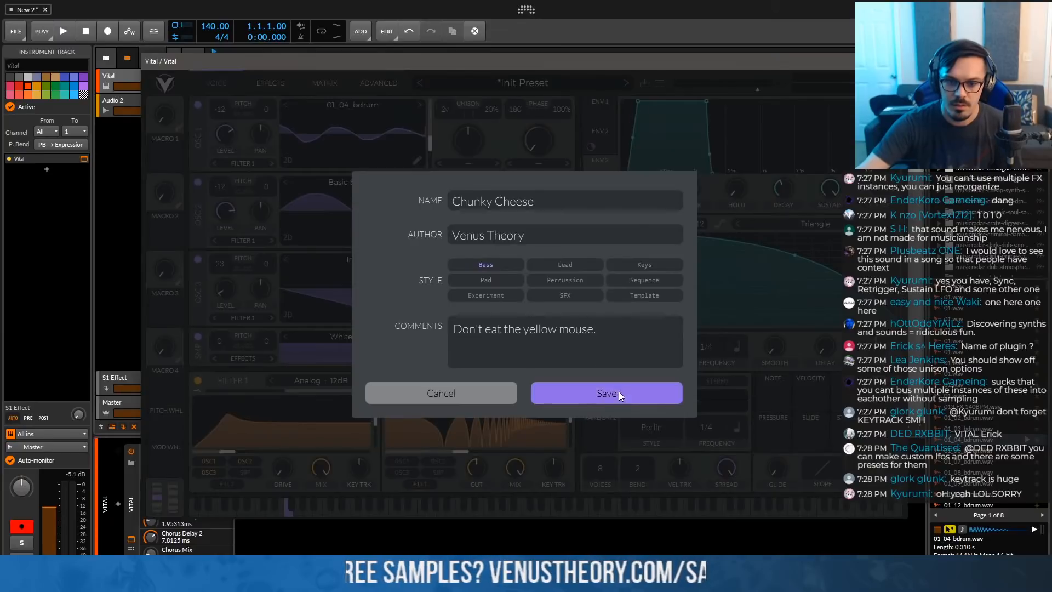
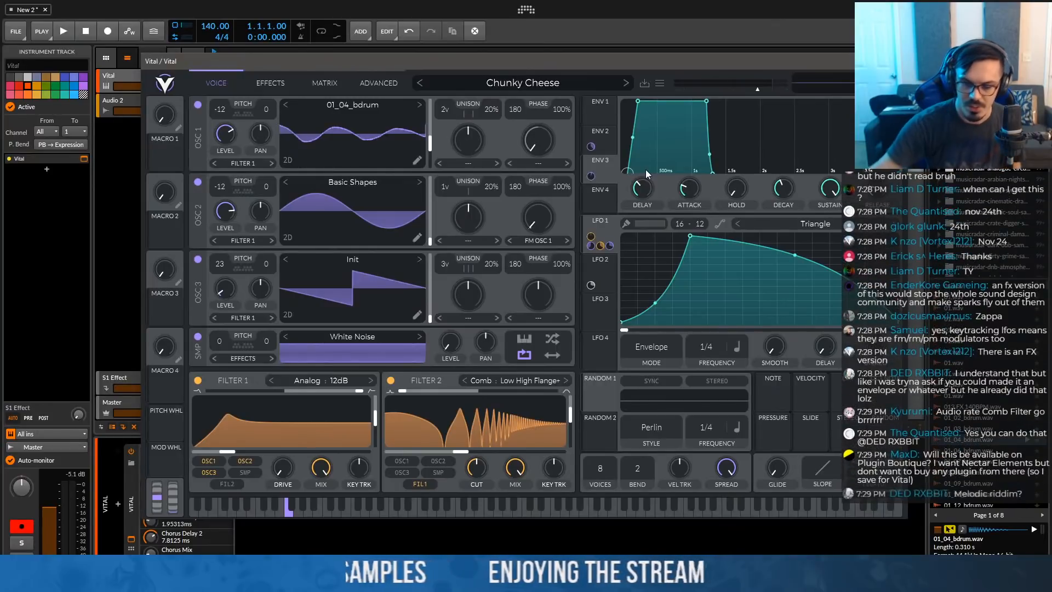
Reset the synth to the initialized preset and show its oscillator controls
left_click(289, 81)
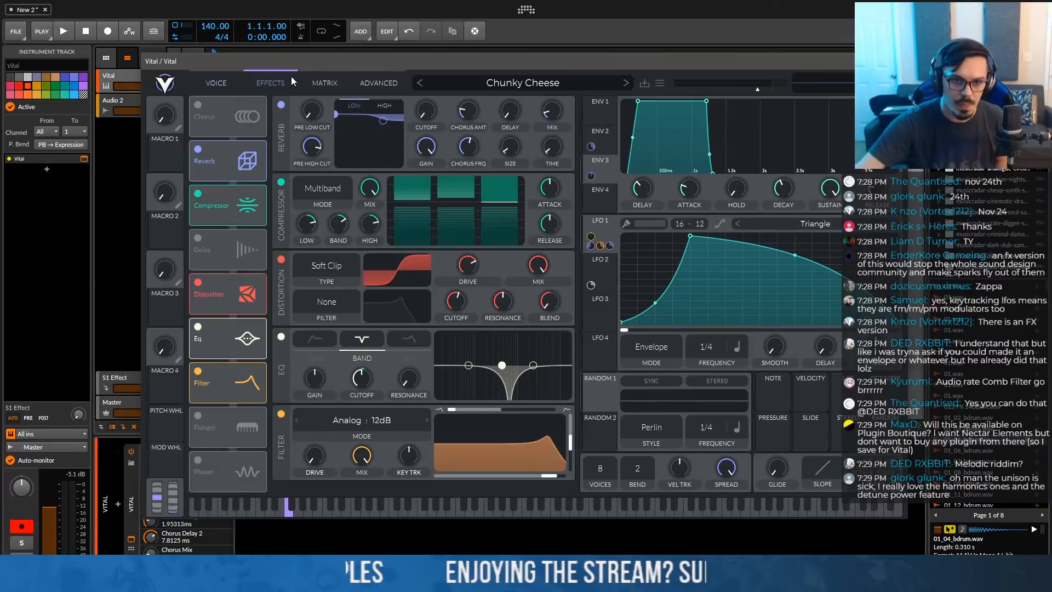
left_click(488, 83)
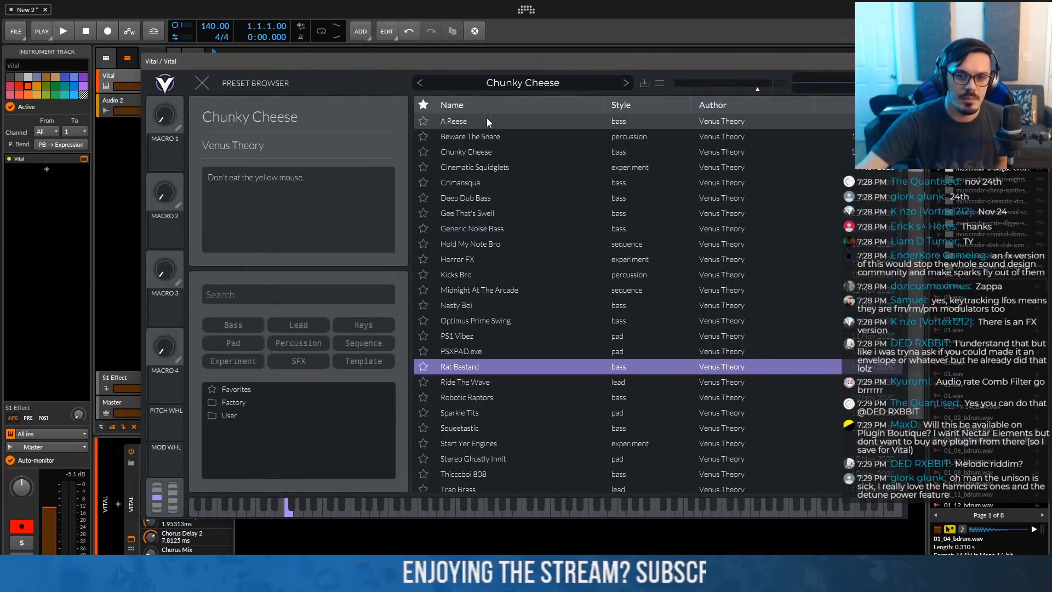
left_click(496, 85)
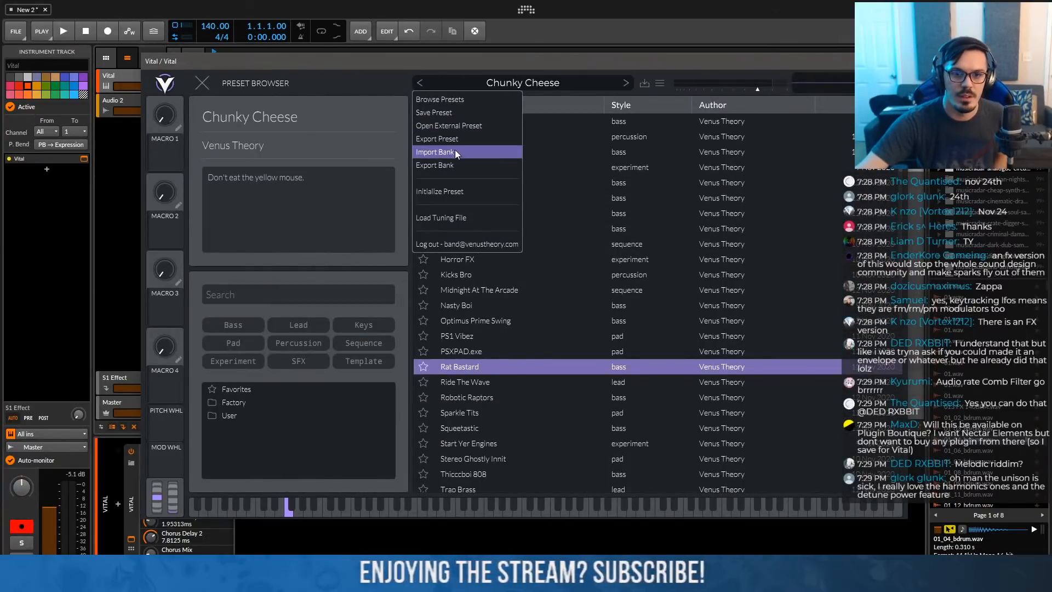
left_click(454, 191)
left_click(208, 87)
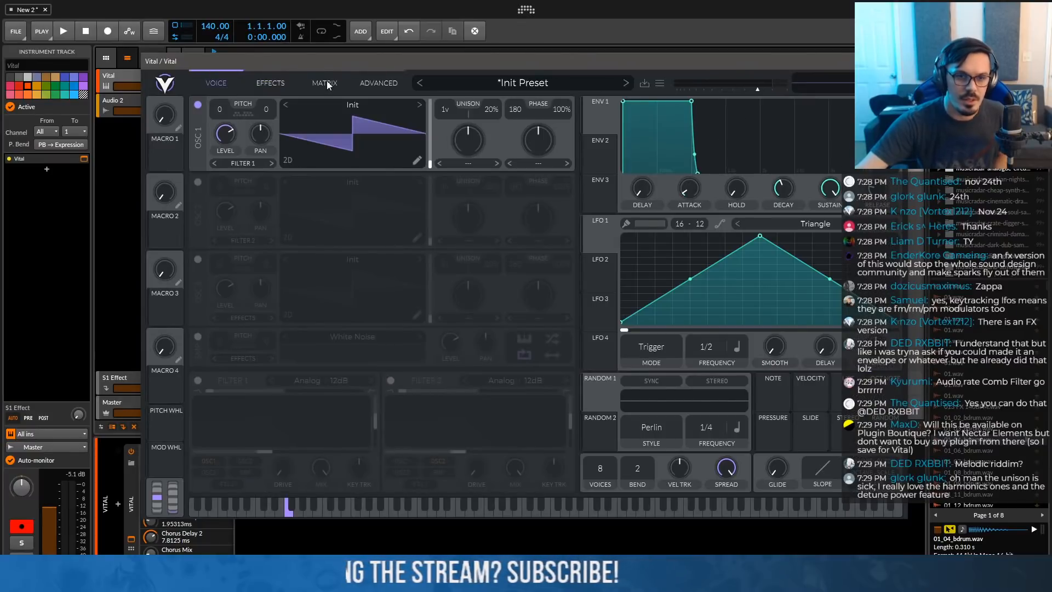
Give oscillator 1 16 unison voices, set its phase randomization to 0%, and try several detune amounts, ending at 20%
scroll(444, 110, "up", 15)
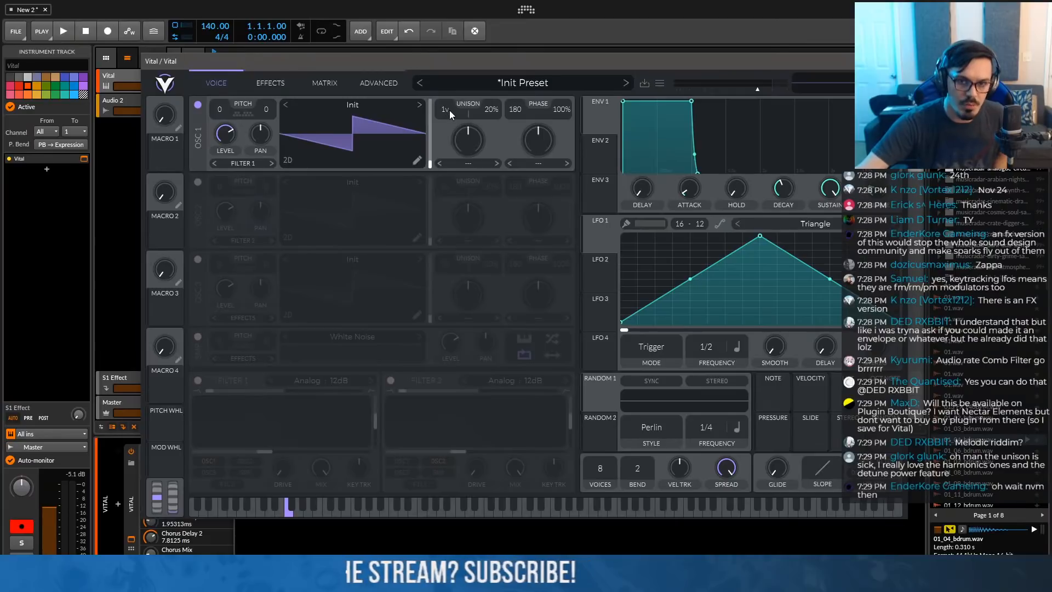
left_click_drag(481, 109, 541, 241)
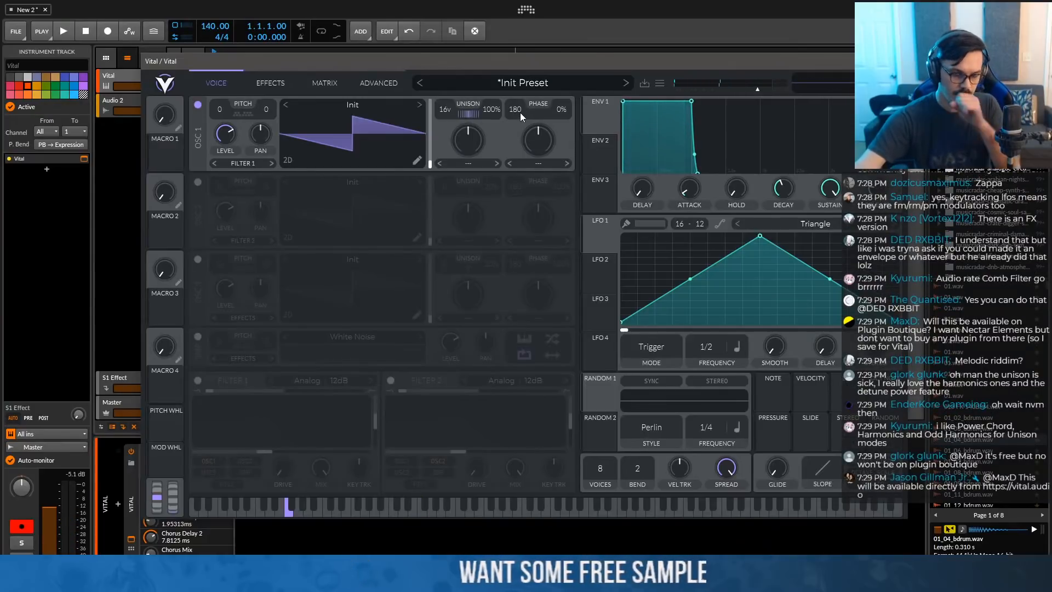
left_click_drag(491, 111, 496, 183)
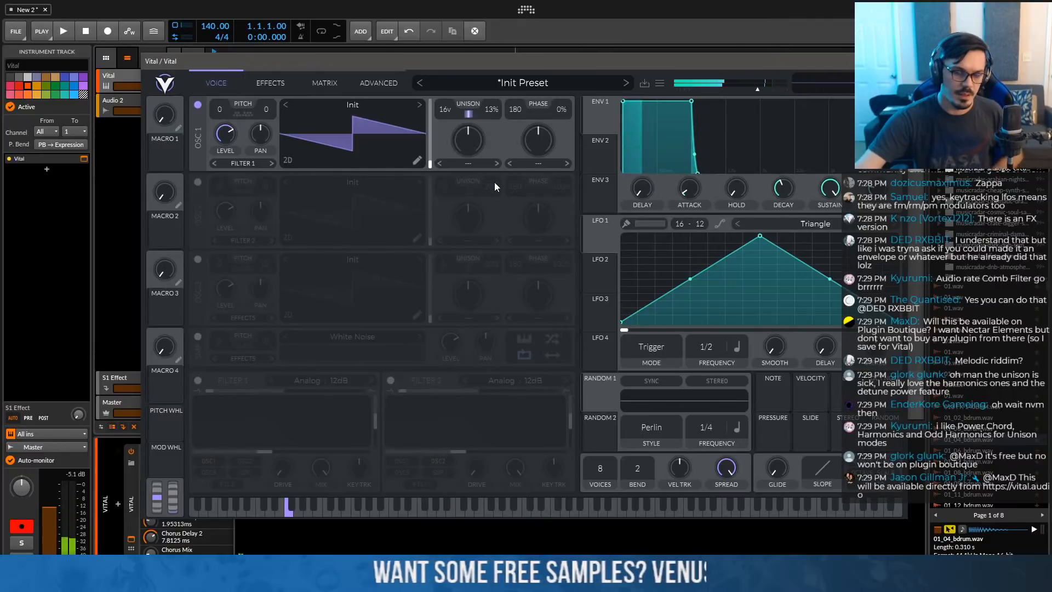
left_click_drag(492, 111, 497, 141)
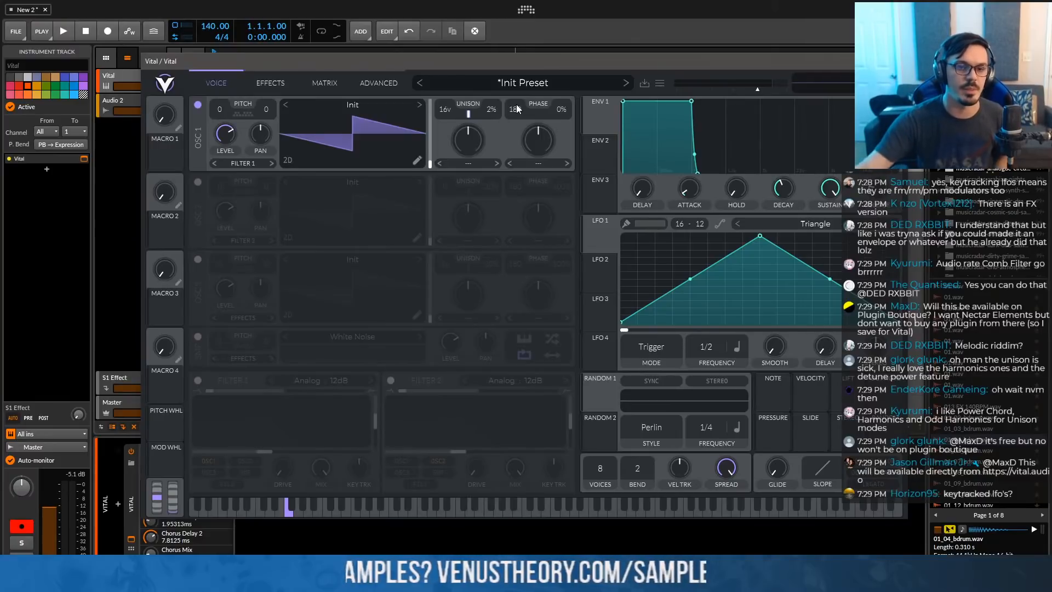
scroll(497, 114, "up", 5)
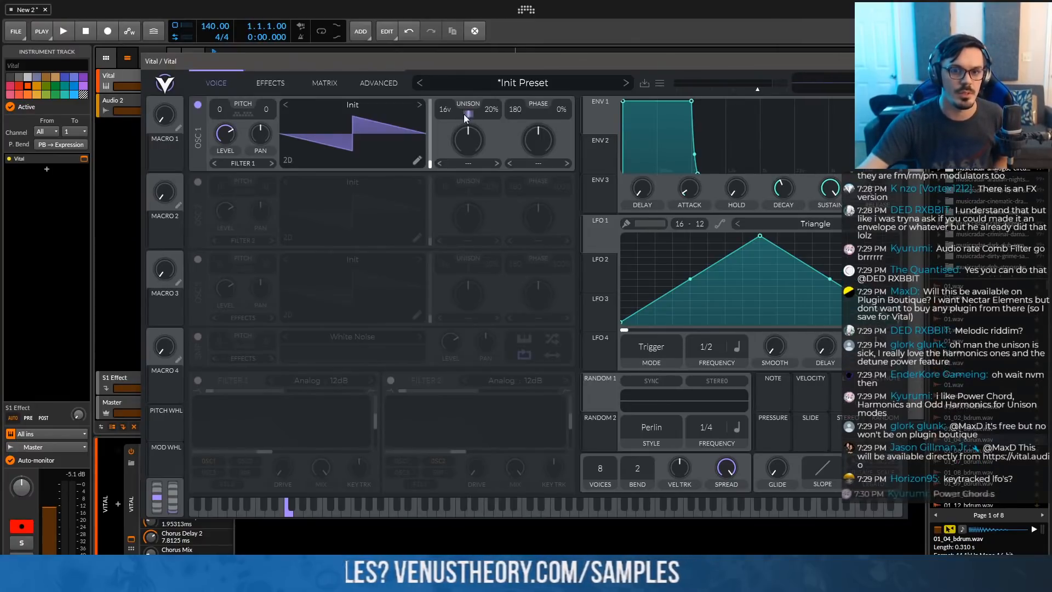
Restore oscillator 1's phase randomization to 100% and show the advanced unison options
left_click(338, 84)
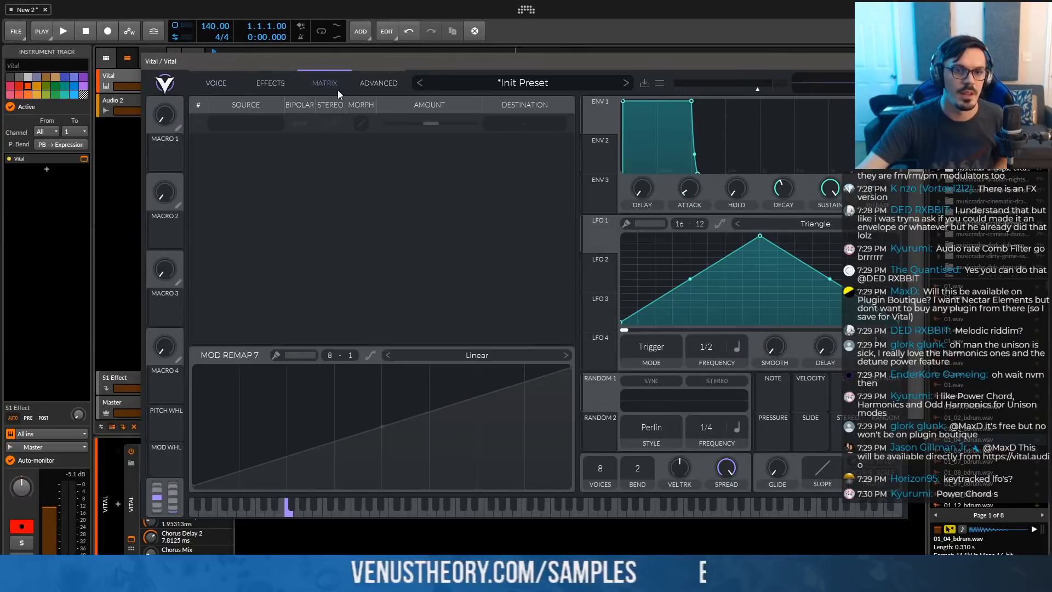
left_click(363, 81)
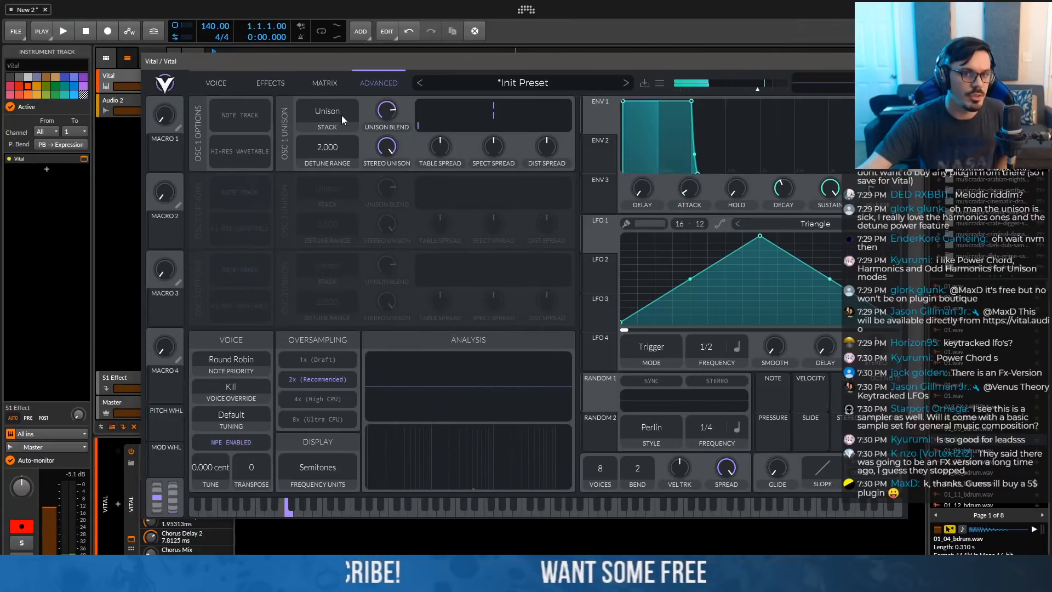
left_click(237, 84)
left_click_drag(561, 110, 560, 101)
left_click(362, 83)
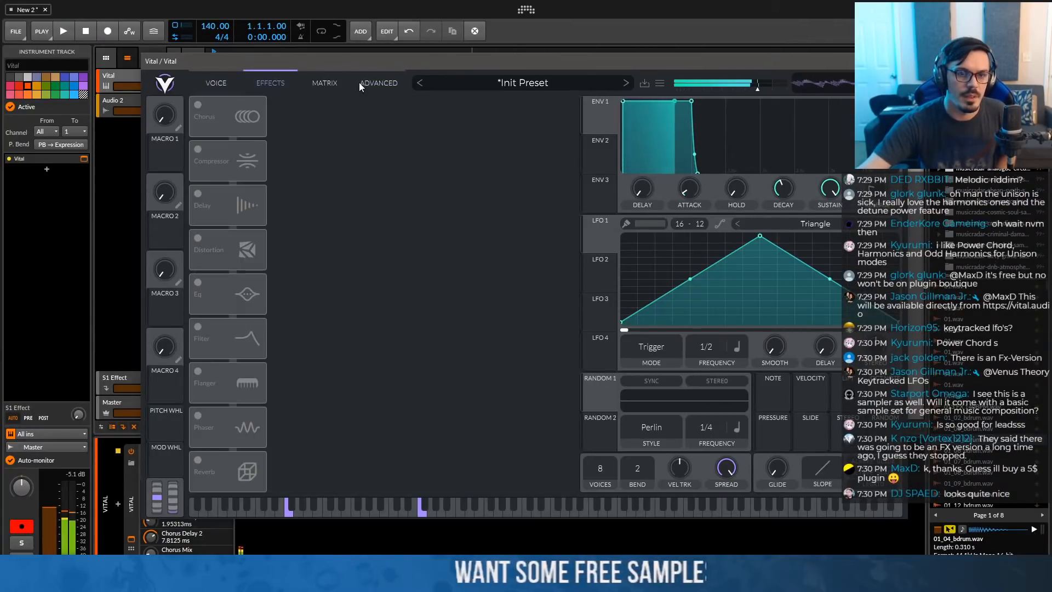
Try the Center Drop 12, Center Drop 24 and Octave stack styles for oscillator 1's unison
left_click(348, 115)
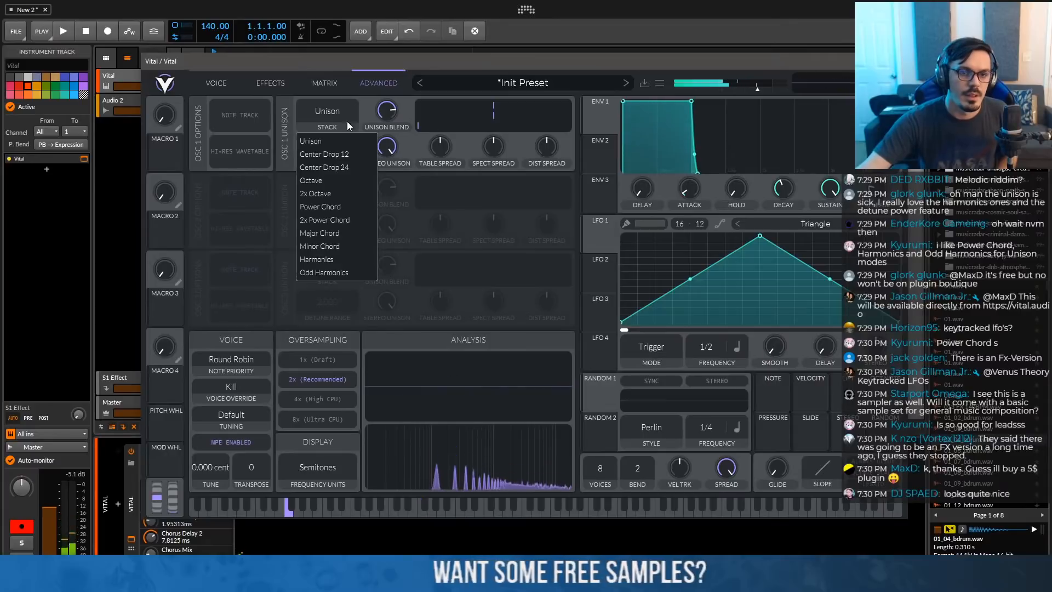
left_click(351, 155)
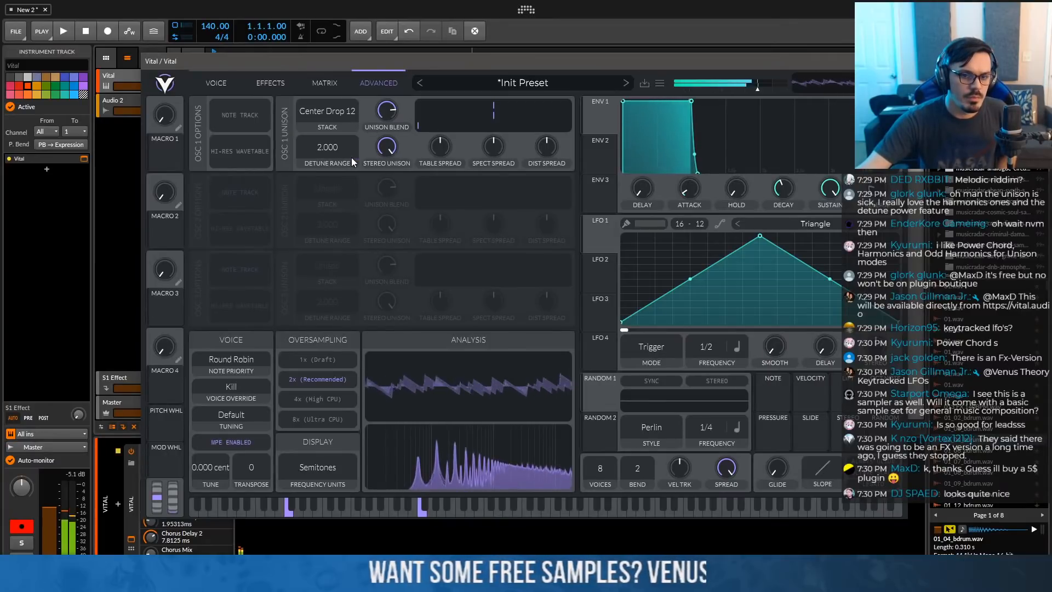
left_click(332, 116)
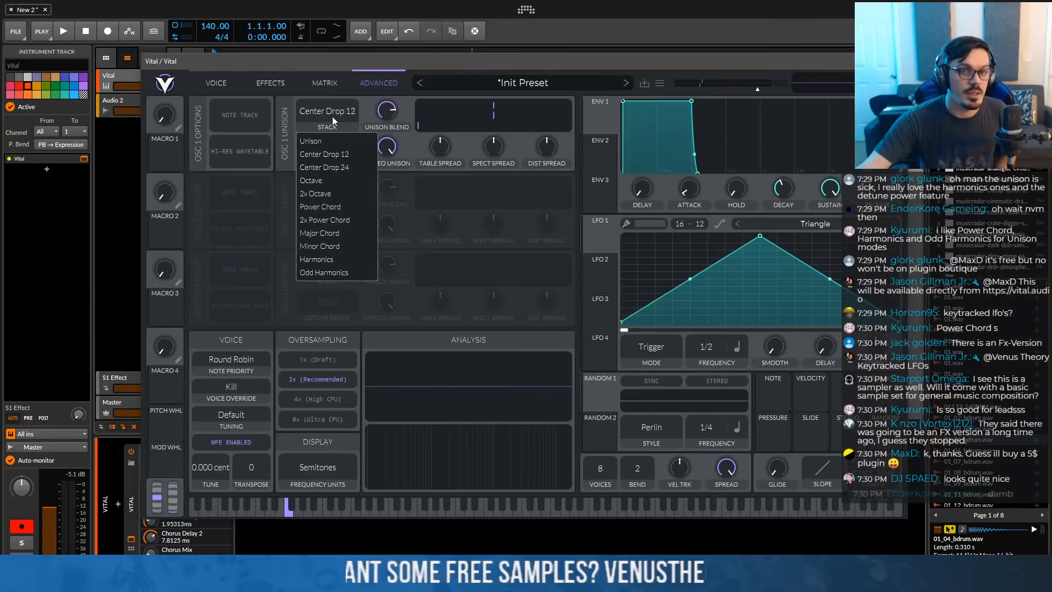
left_click(346, 166)
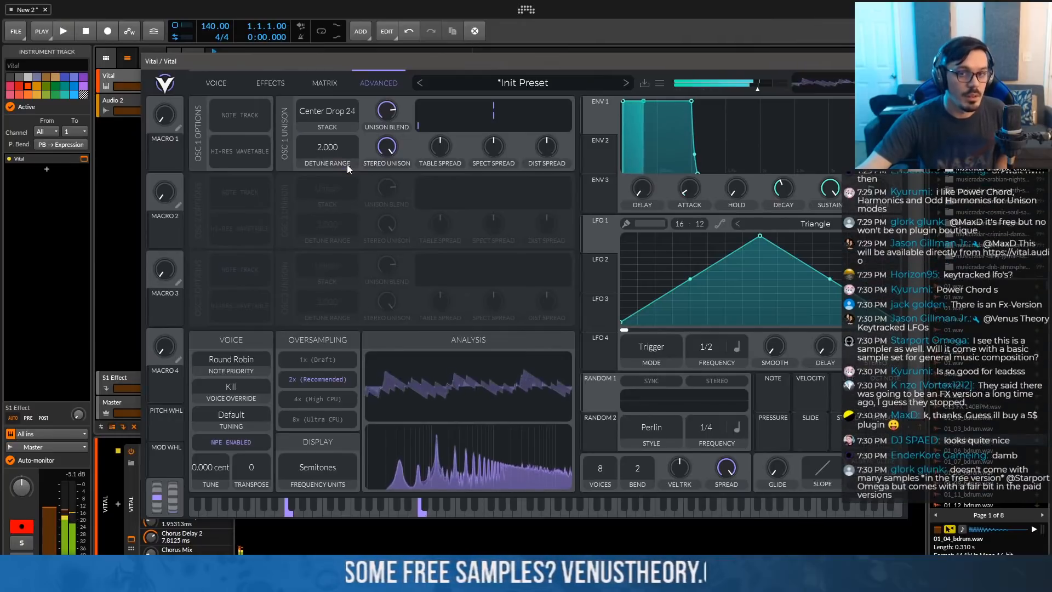
left_click(332, 117)
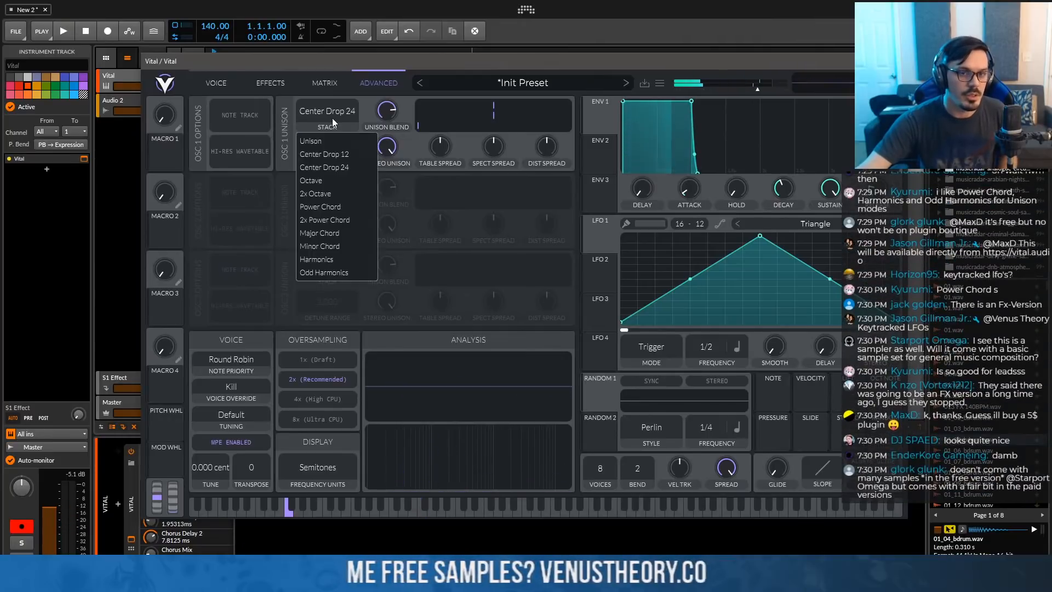
left_click(341, 180)
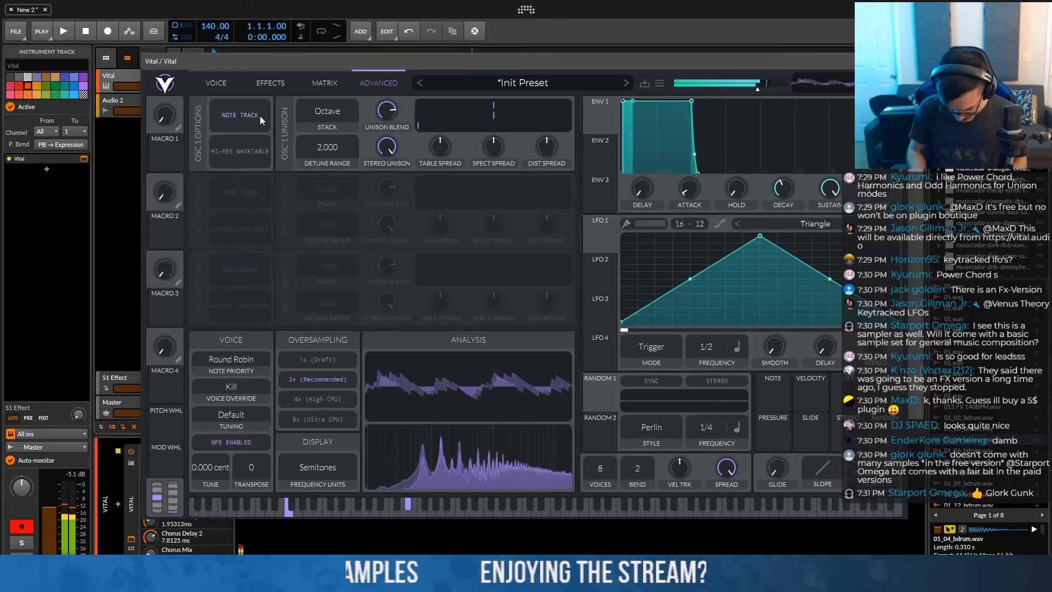
Try the 2x Octave and Power Chord stack styles on oscillator 1
left_click(324, 117)
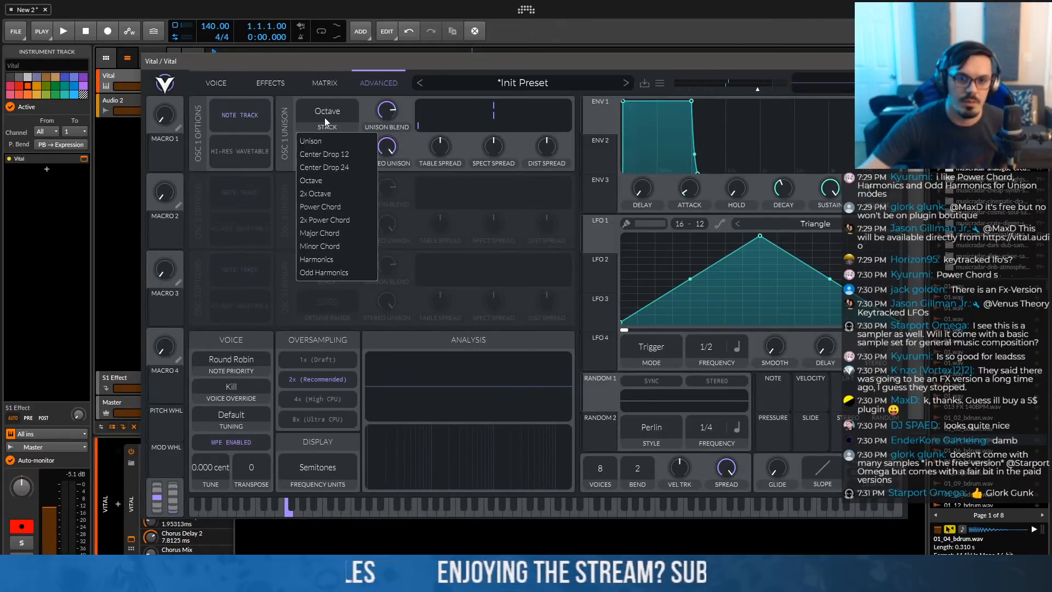
left_click(331, 193)
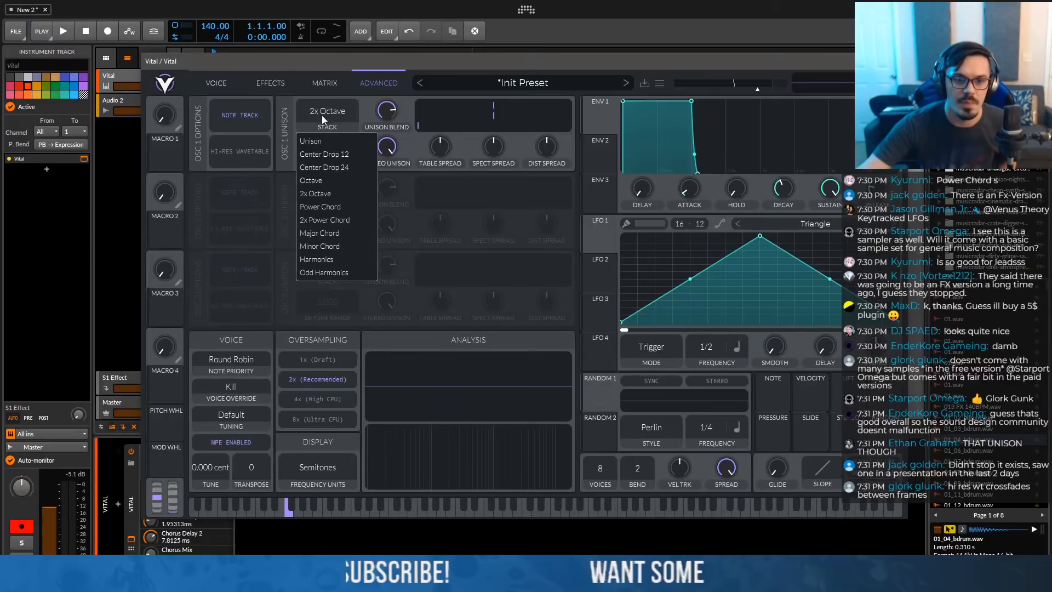
left_click(339, 206)
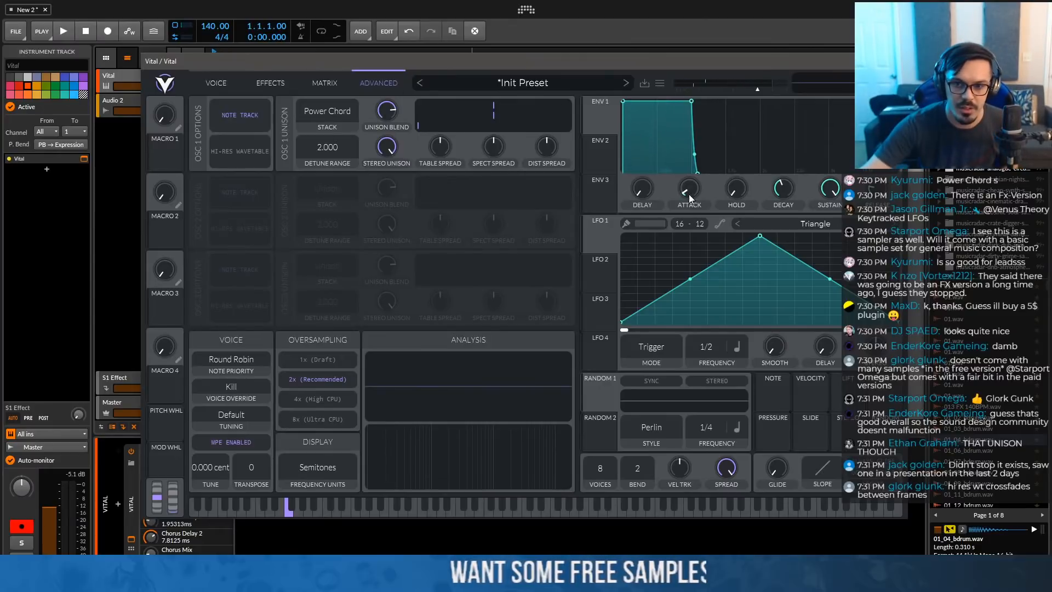
Try a long attack on envelope 1, return the attack to its minimum and shorten the decay at full sustain
left_click_drag(689, 194, 696, 140)
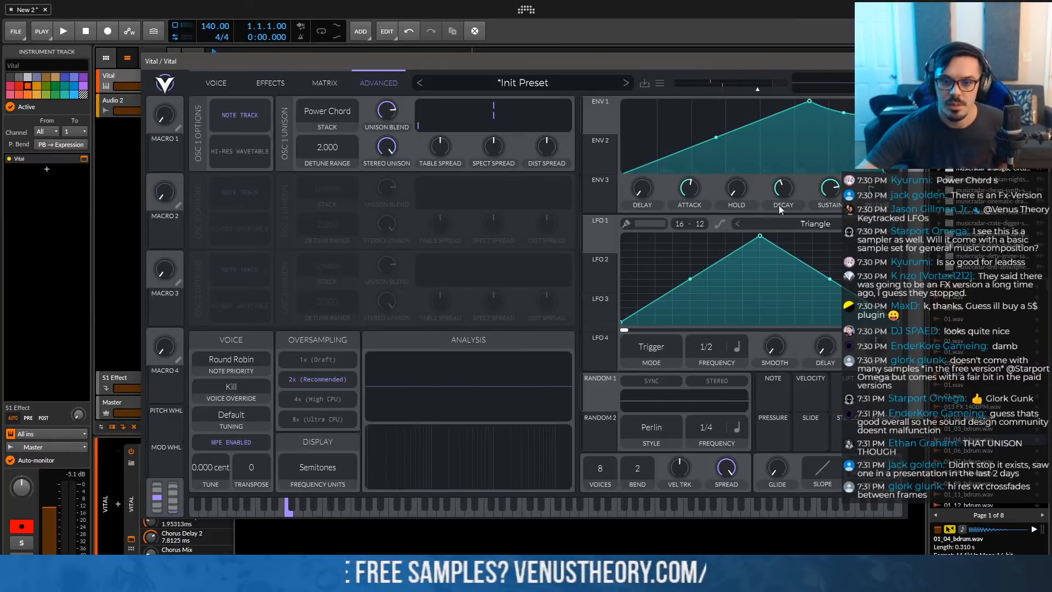
left_click_drag(690, 188, 702, 289)
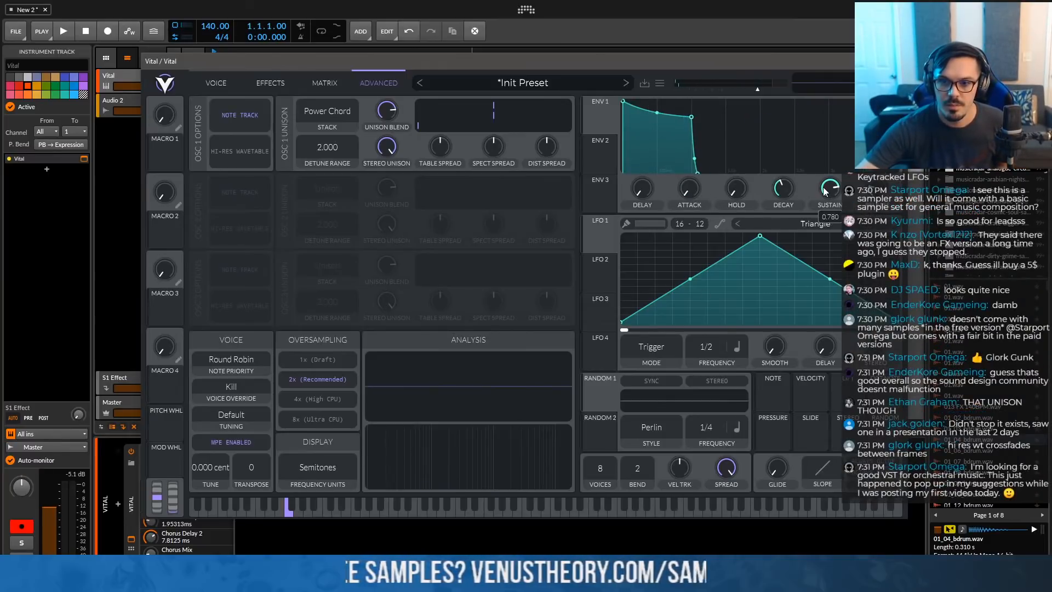
left_click_drag(784, 189, 831, 164)
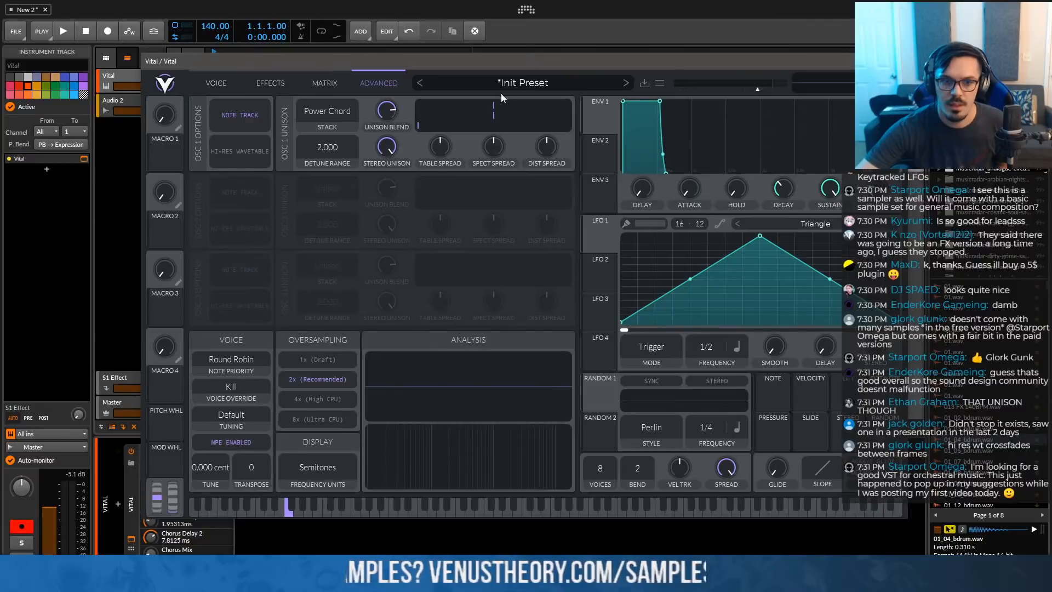
Try the 2x Power Chord stack style on oscillator 1, finishing with Major Chord
left_click(325, 116)
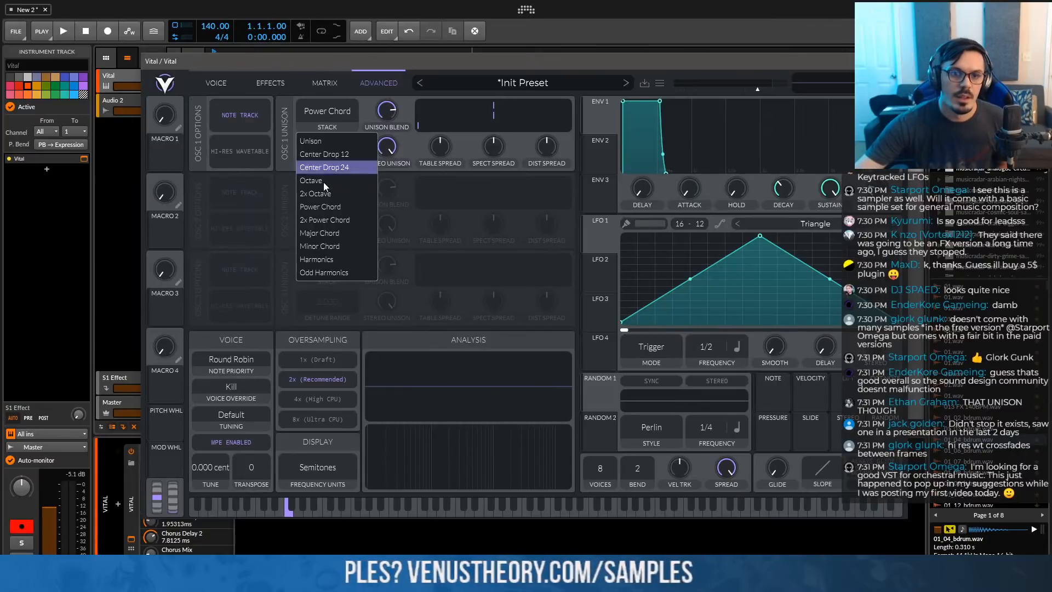
left_click(339, 221)
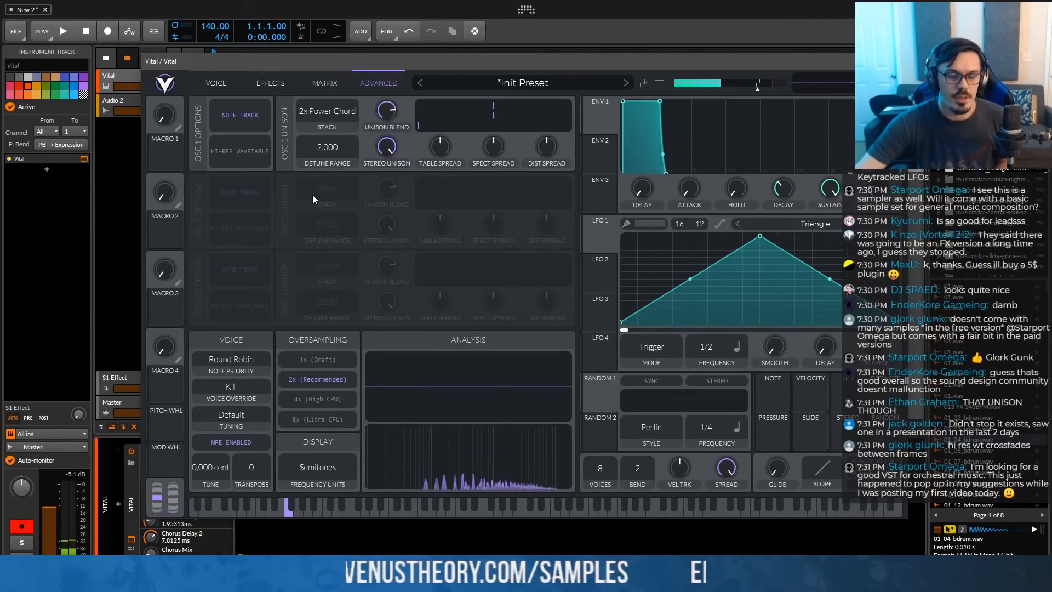
left_click(330, 113)
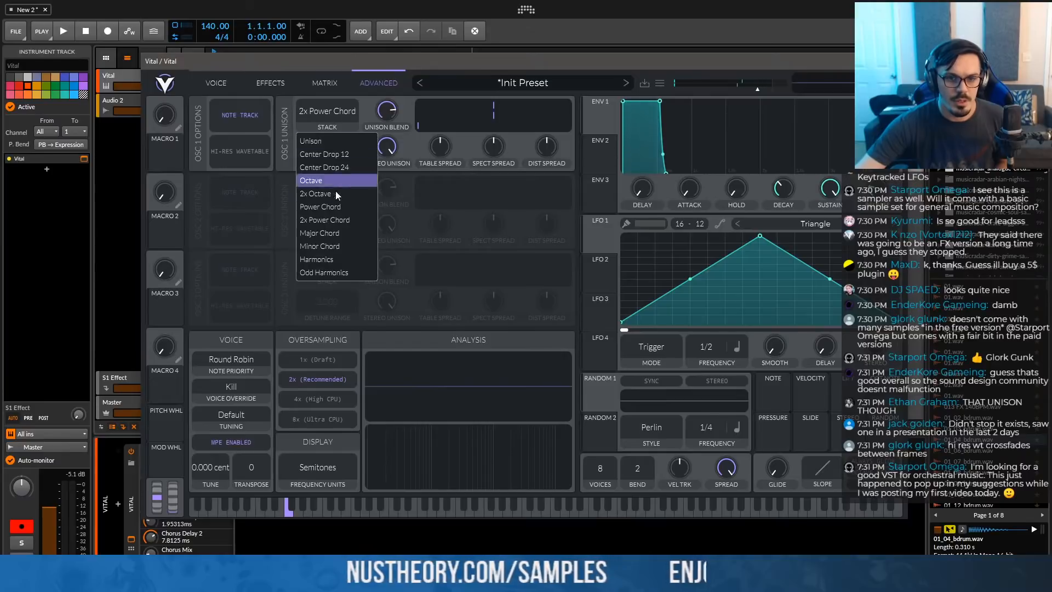
left_click(339, 229)
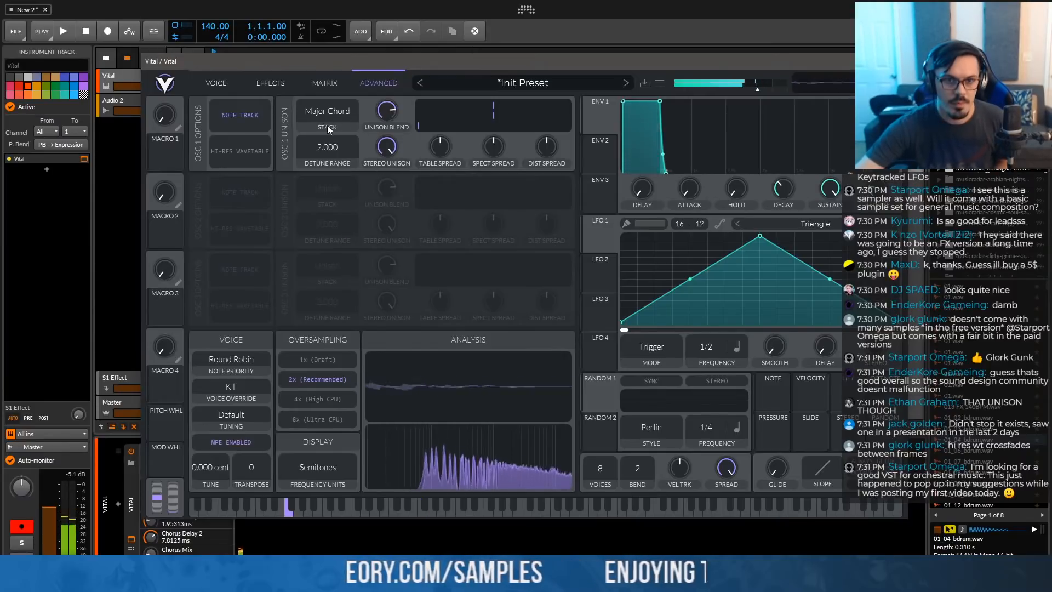
Reduce oscillator 1's unison to 6 voices
left_click(219, 83)
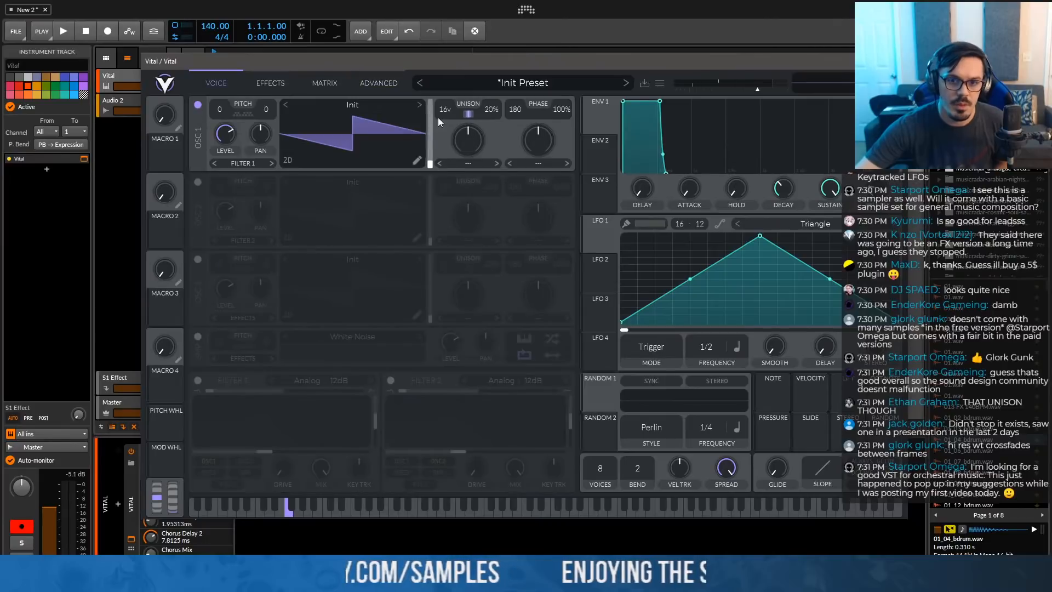
left_click_drag(434, 192, 435, 177)
left_click(282, 81)
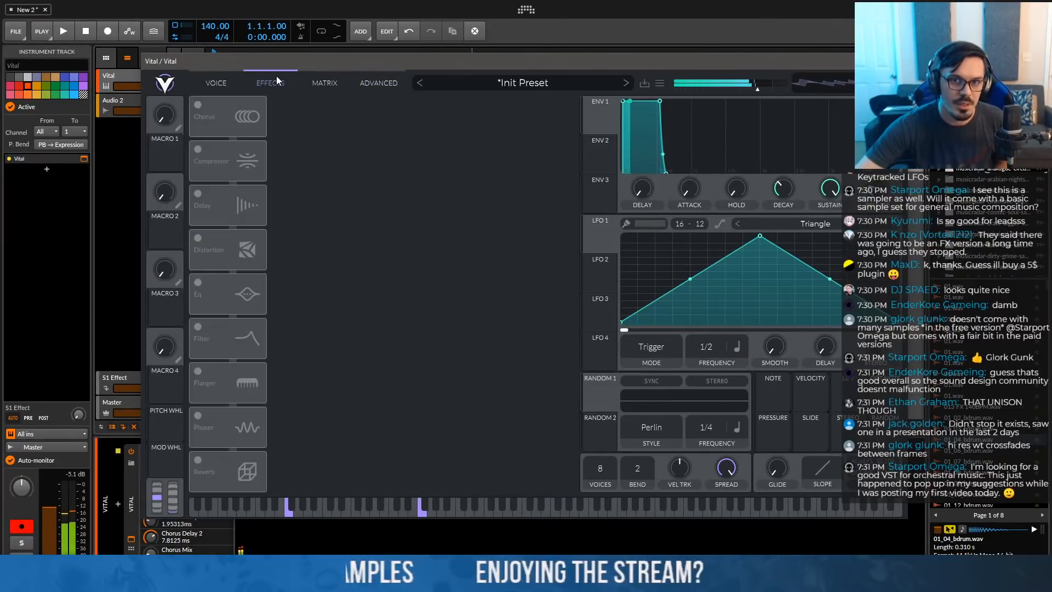
left_click(369, 85)
left_click(216, 83)
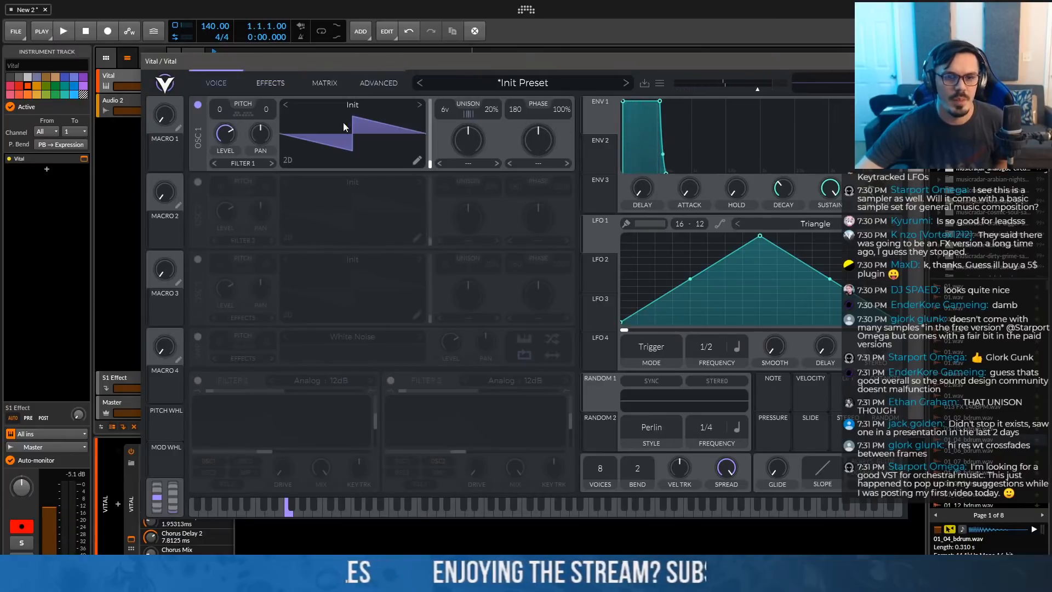
Load the factory Basic Shapes wavetable into oscillator 1
left_click(401, 108)
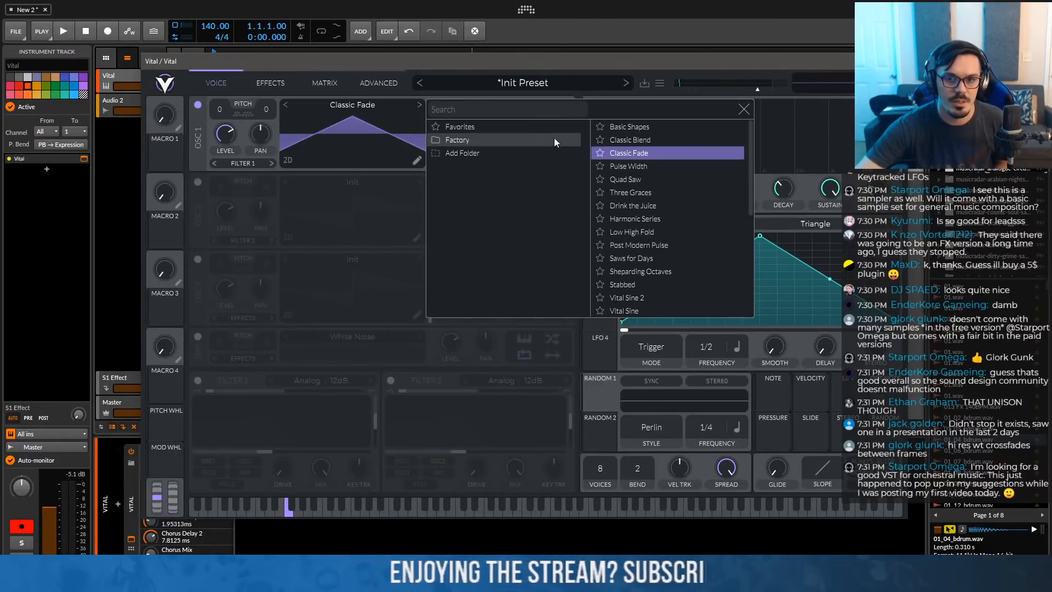
left_click(613, 127)
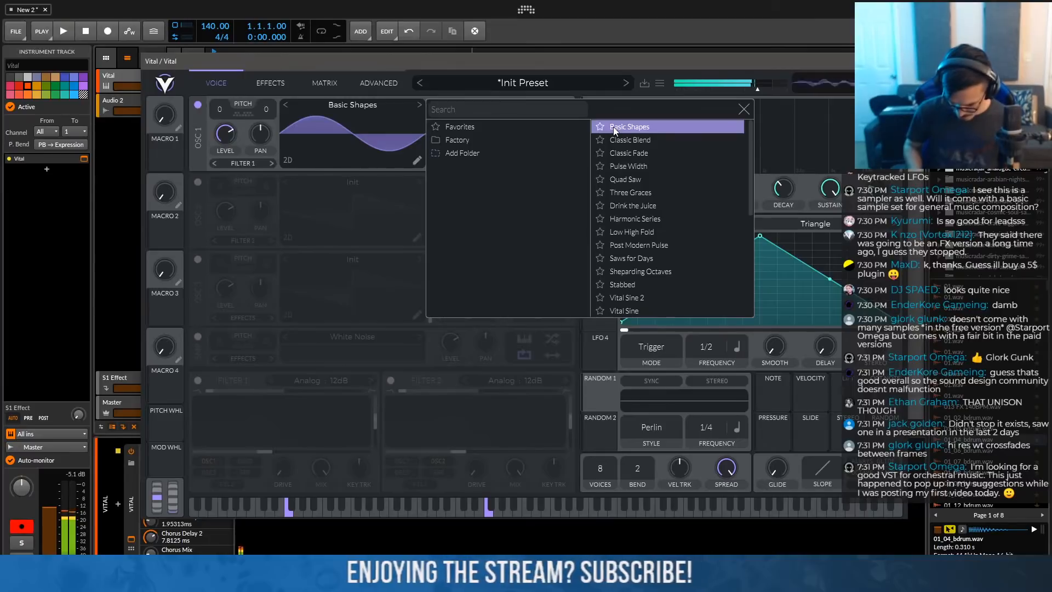
left_click(605, 76)
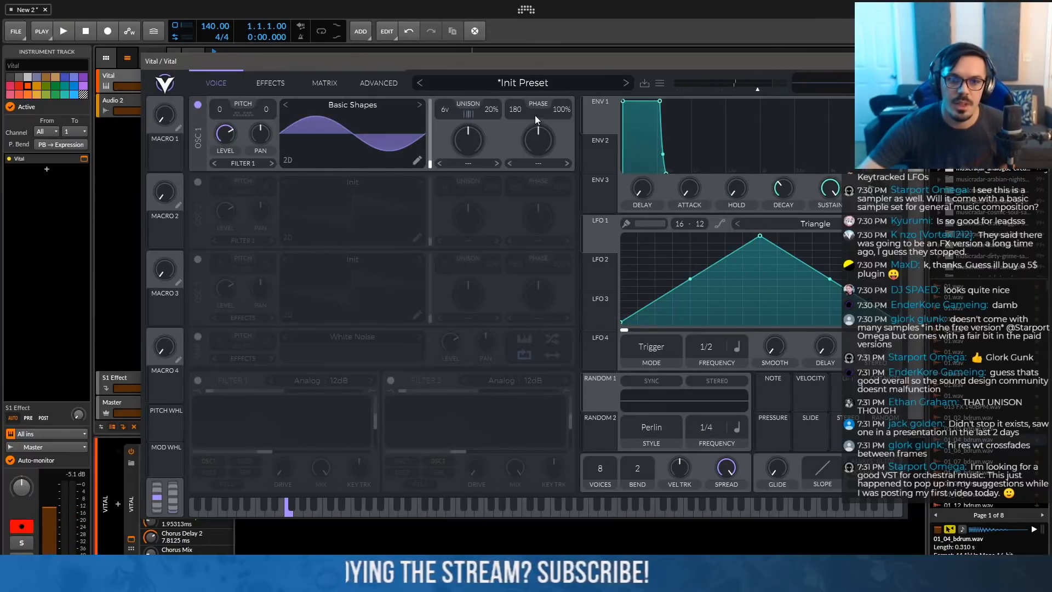
Sweep oscillator 1's unison detune down to 0% and back up to about 4%, and switch its stack style to Minor Chord
left_click_drag(492, 114, 485, 236)
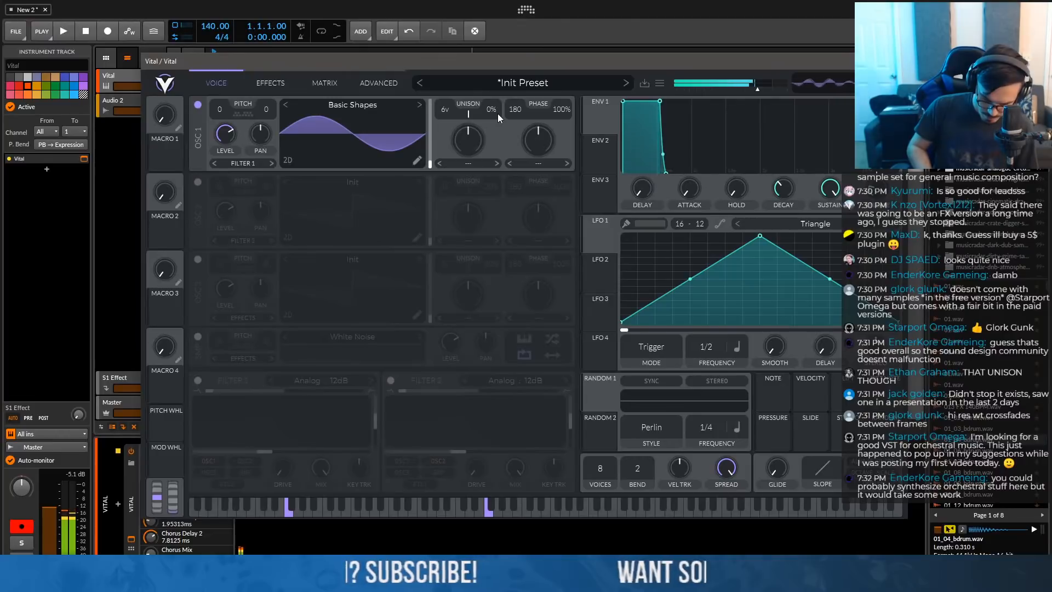
left_click_drag(498, 113, 492, 54)
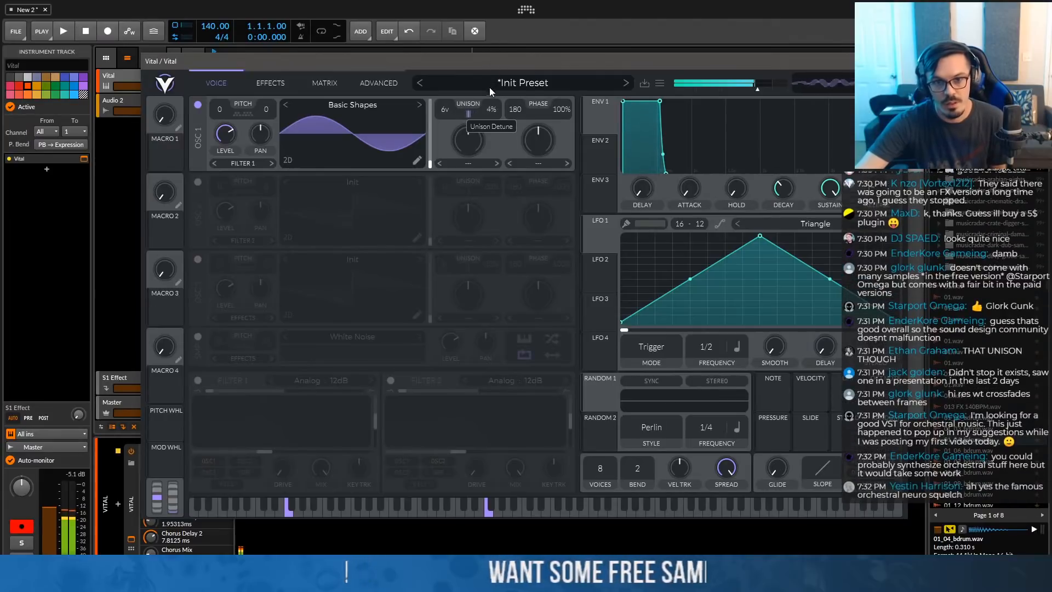
left_click(378, 83)
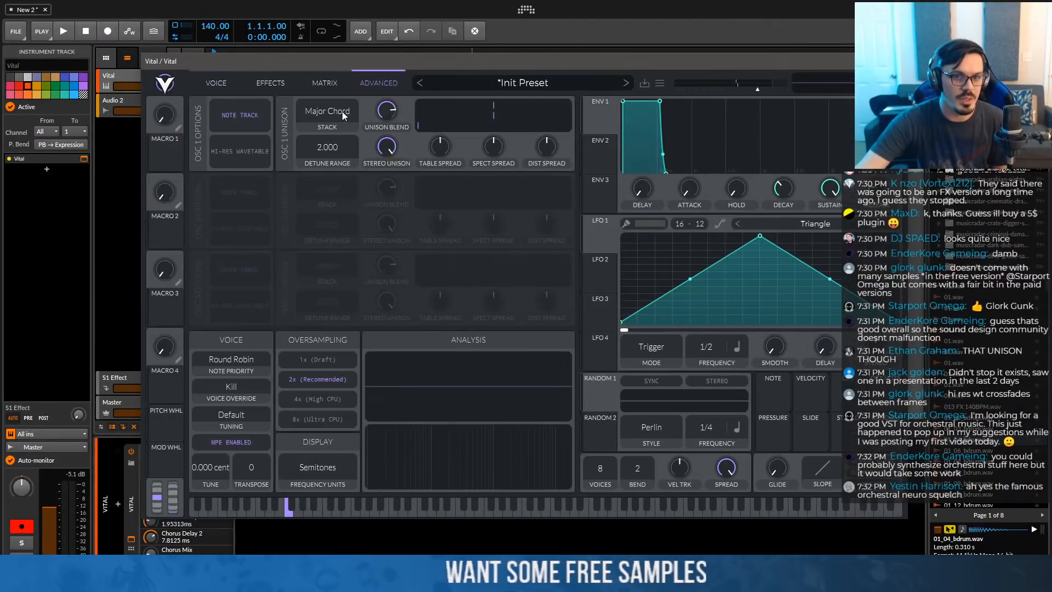
left_click(333, 114)
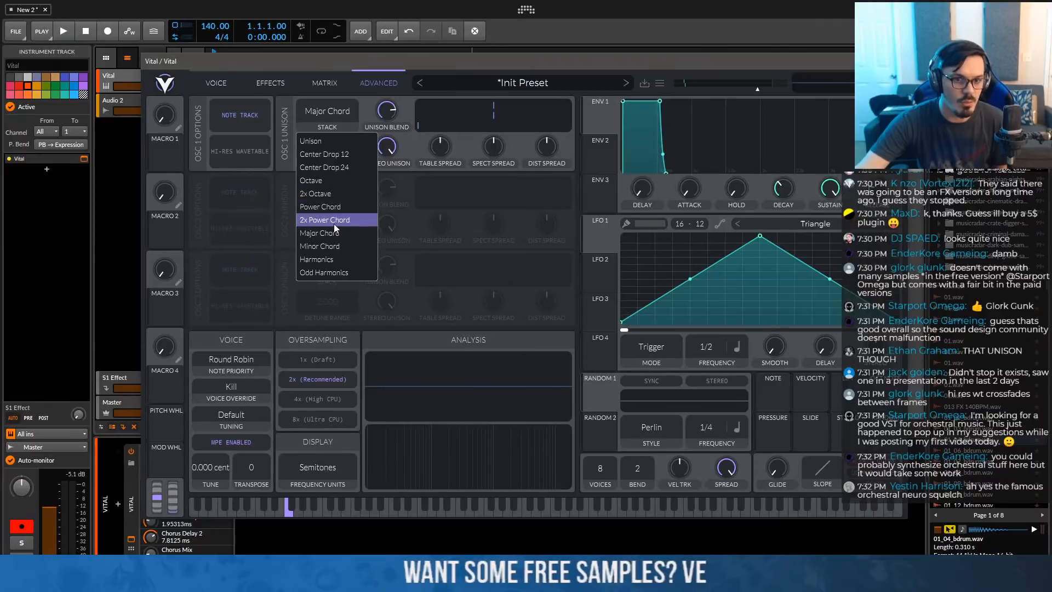
left_click(338, 247)
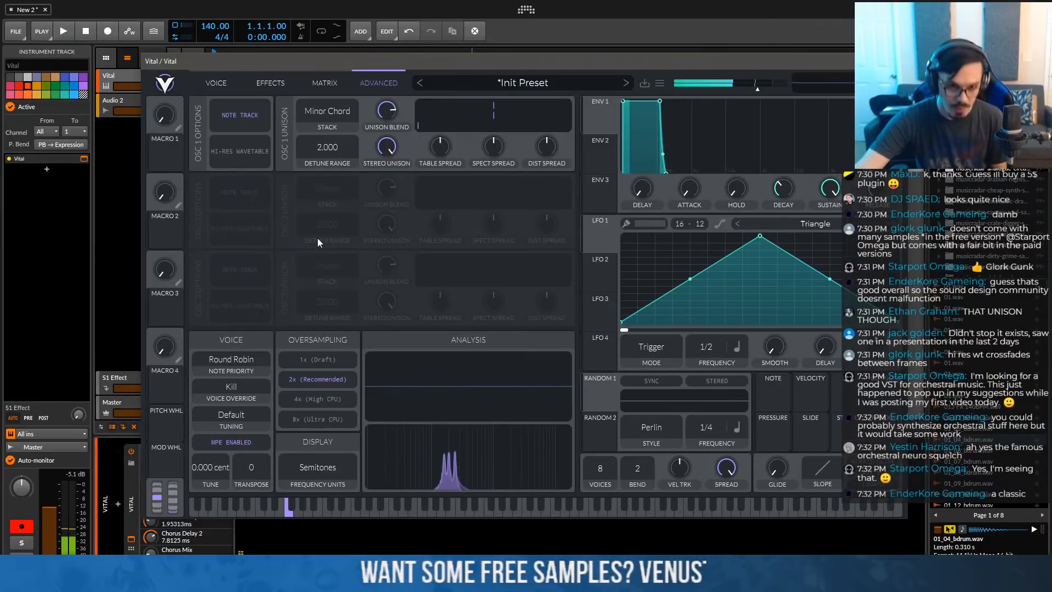
Switch oscillator 1's stack style to Harmonics and raise its unison to 16 voices with 1% detune
left_click(326, 134)
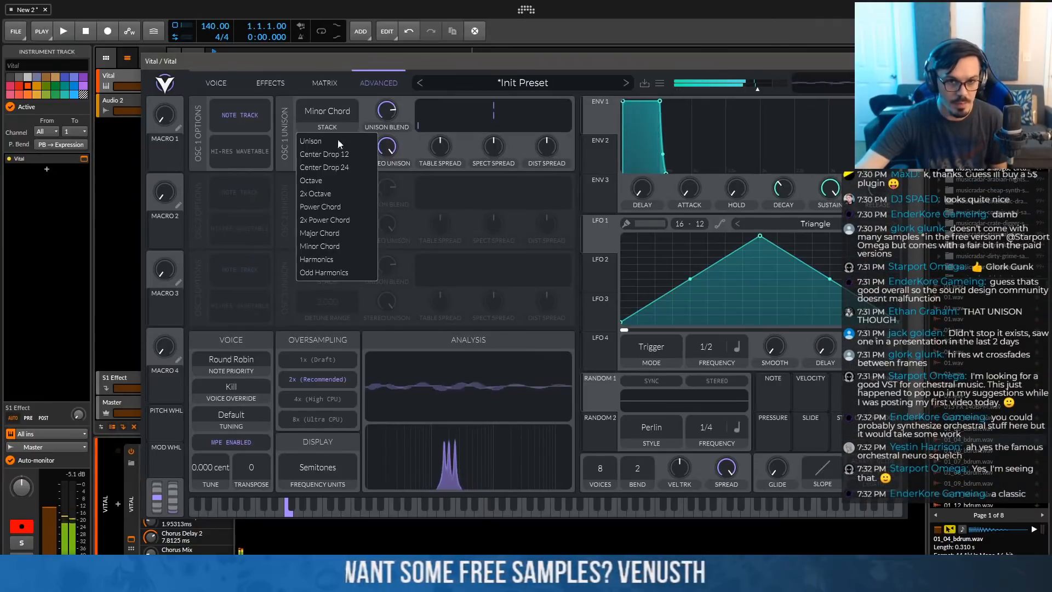
left_click(327, 261)
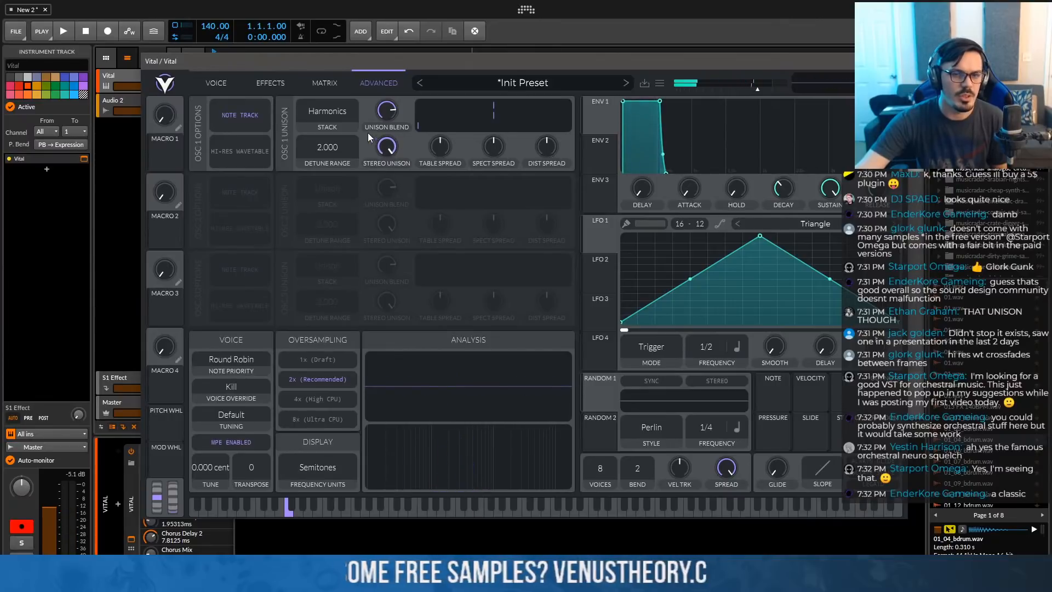
left_click(218, 82)
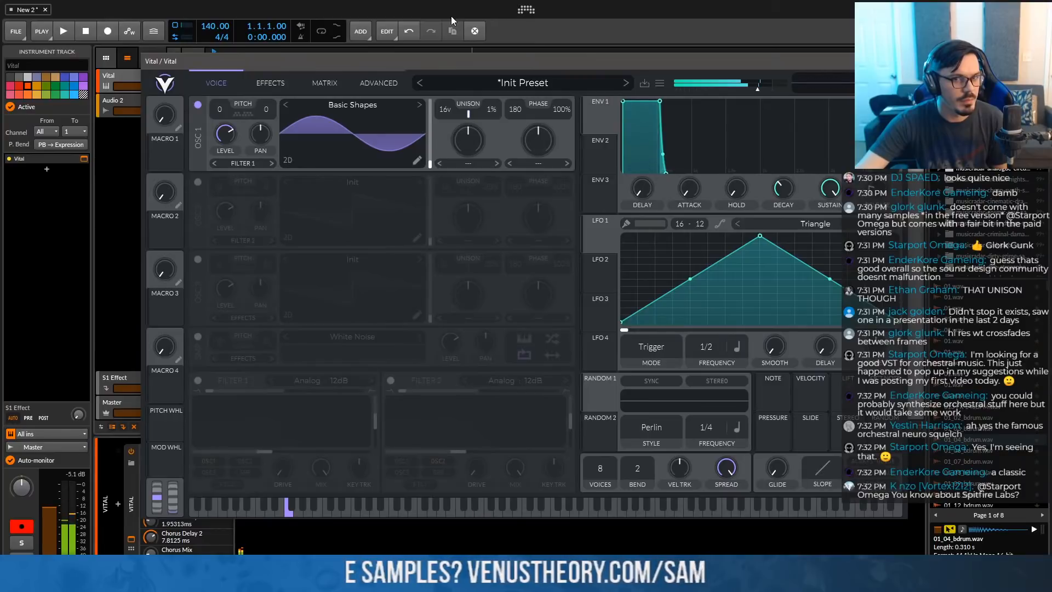
Compare the Odd Harmonics and Harmonics stack styles on oscillator 1, finishing with Odd Harmonics
left_click(386, 81)
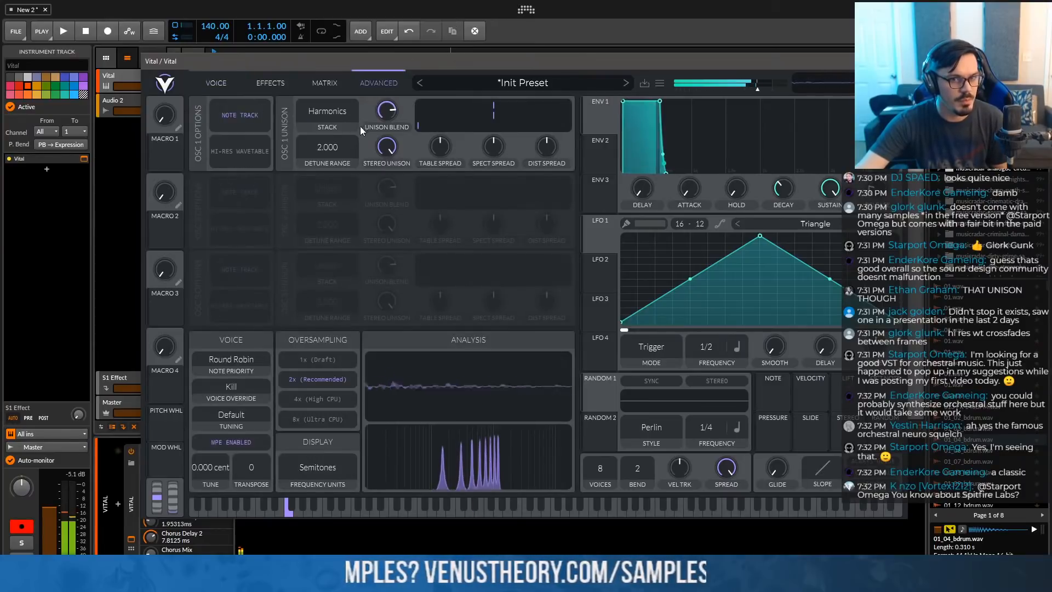
left_click(332, 113)
left_click(340, 272)
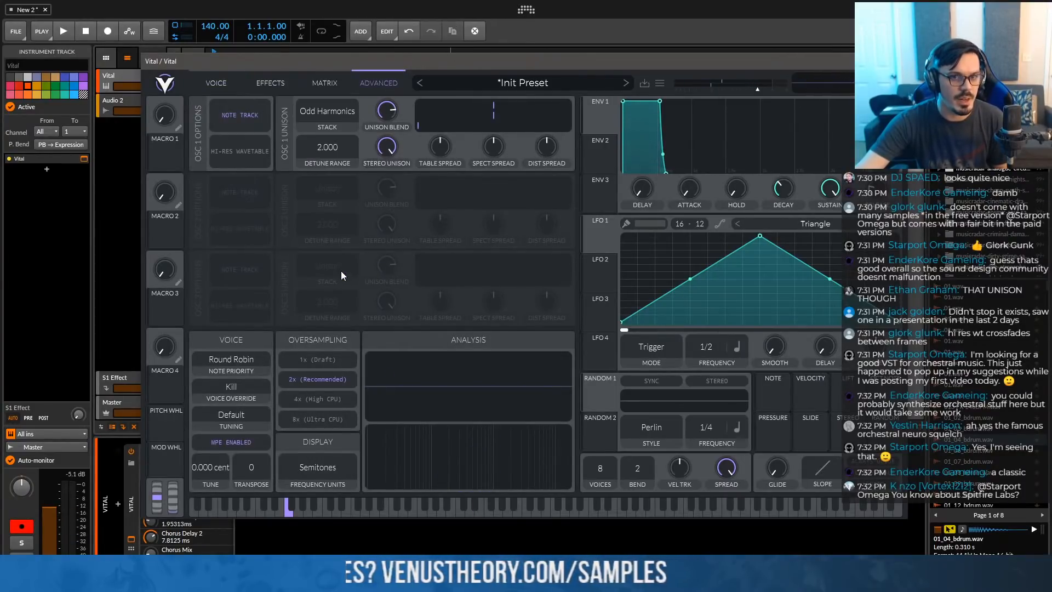
left_click(337, 115)
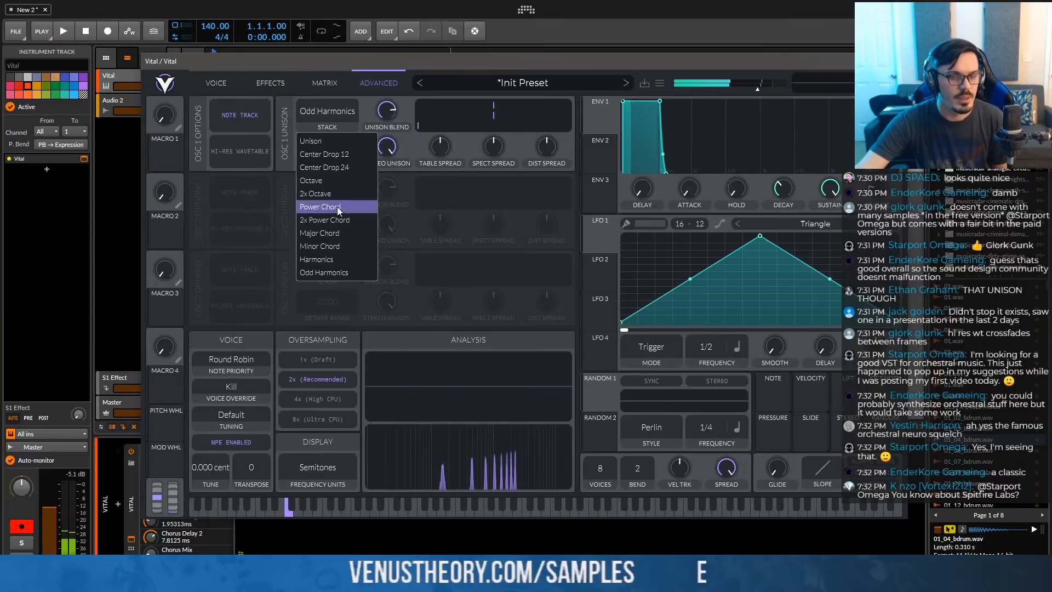
left_click(328, 254)
left_click(339, 119)
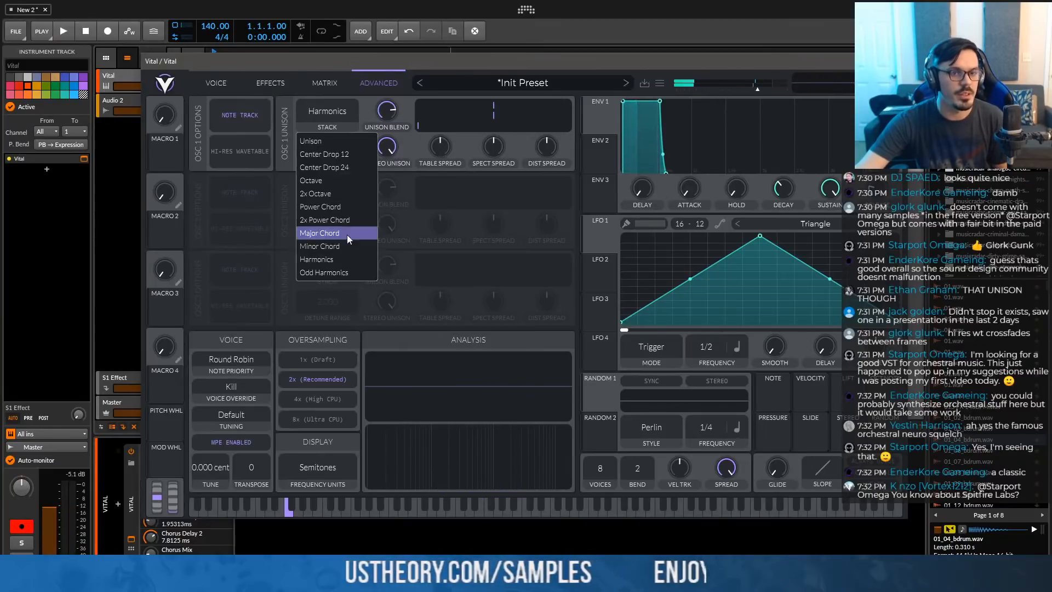
left_click(343, 271)
left_click(338, 118)
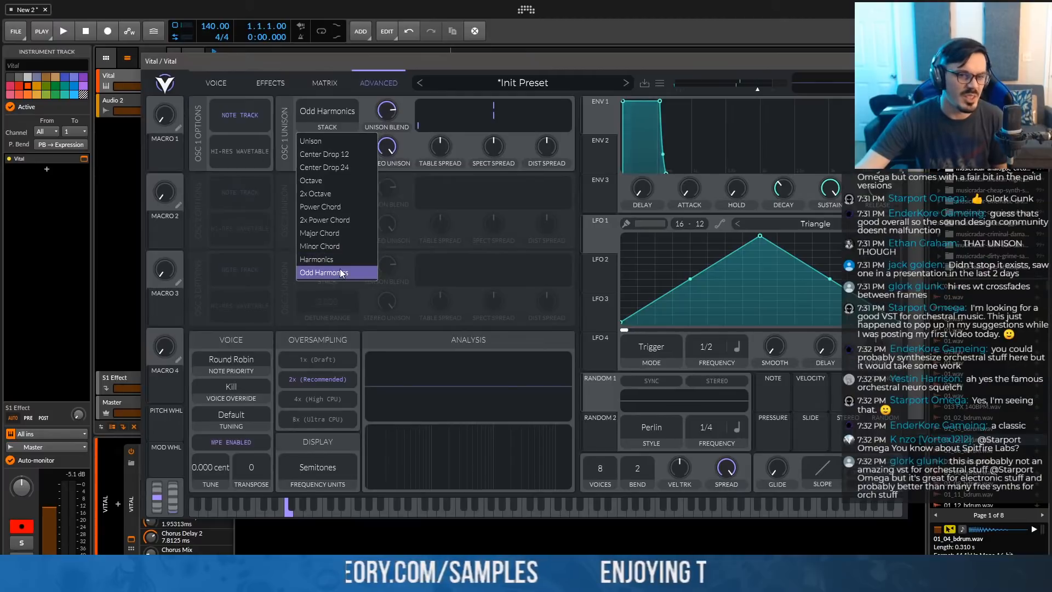
left_click(343, 273)
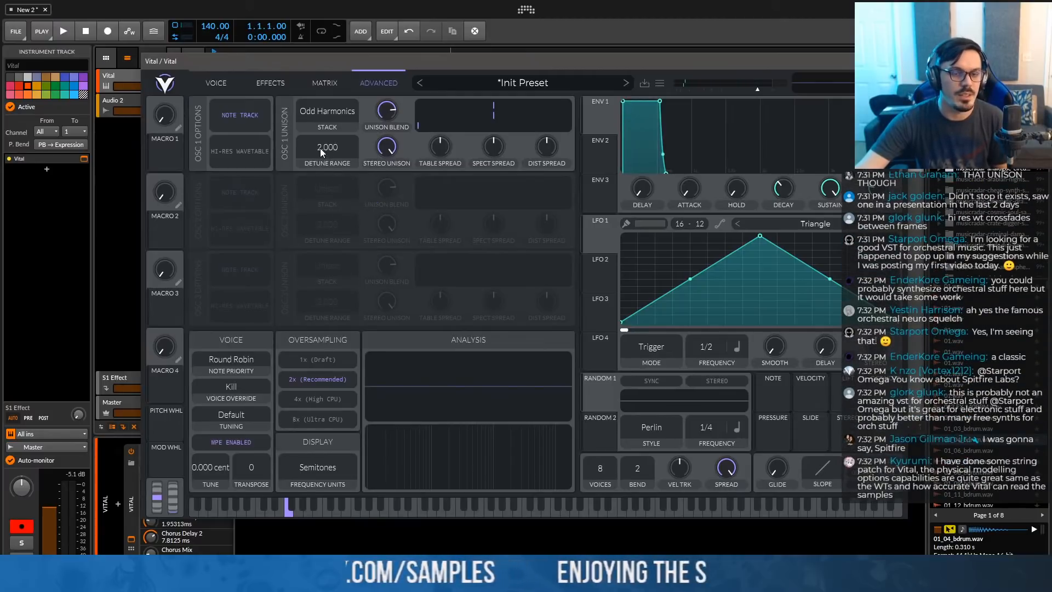
Raise oscillator 1's unison detune range to 48 and try it with the Odd Harmonics stack
mouse_move(320, 148)
left_mouse_down()
mouse_move(326, 66)
mouse_move(341, 108)
mouse_move(326, 147)
left_mouse_up()
left_click(216, 83)
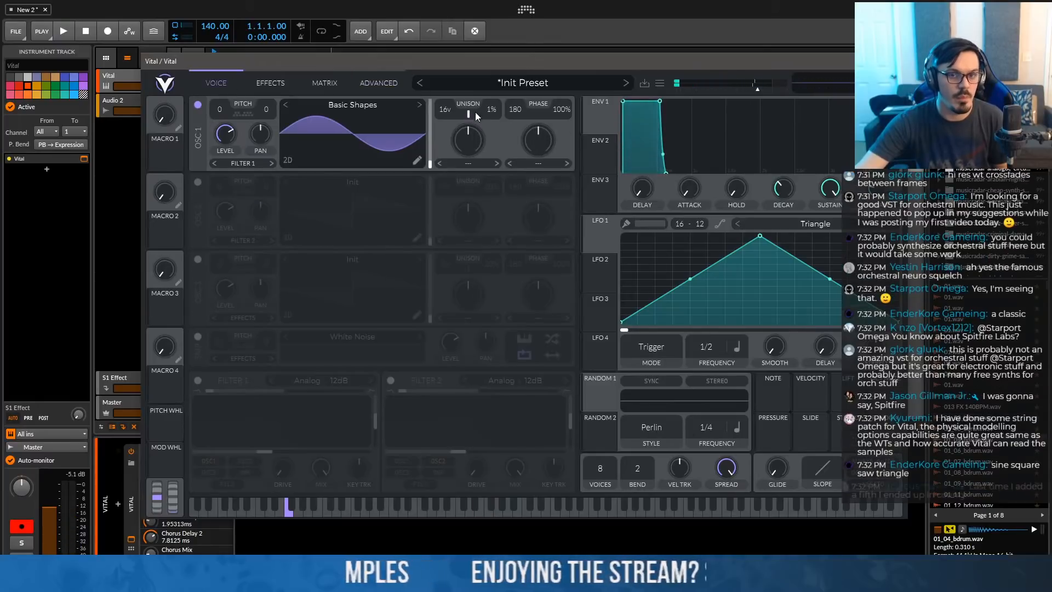
left_click(378, 86)
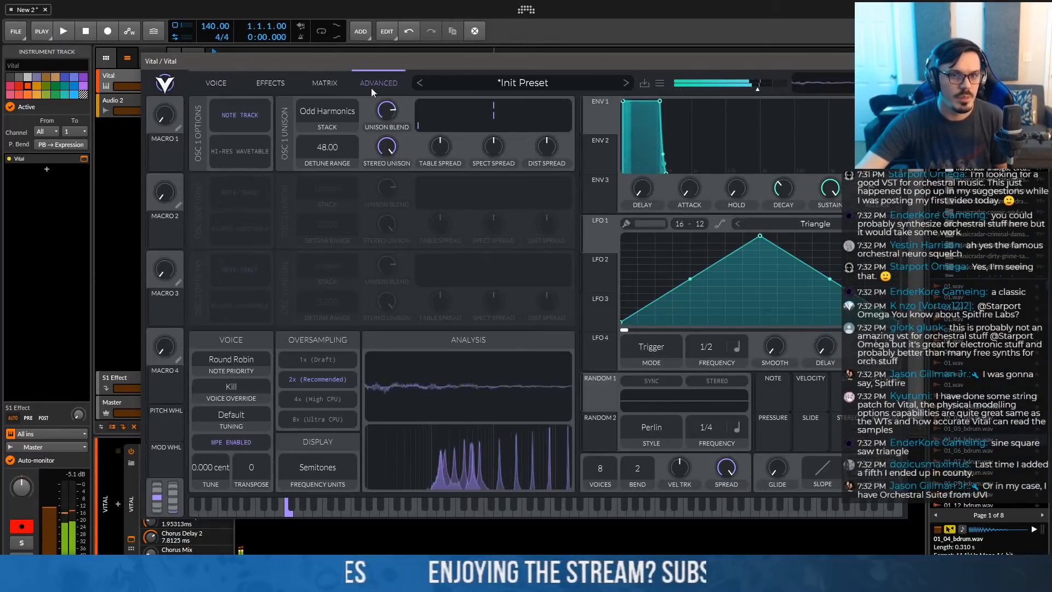
Switch oscillator 1's stack style to Harmonics and sweep its stereo unison from the minimum up to about 61%
left_click(331, 113)
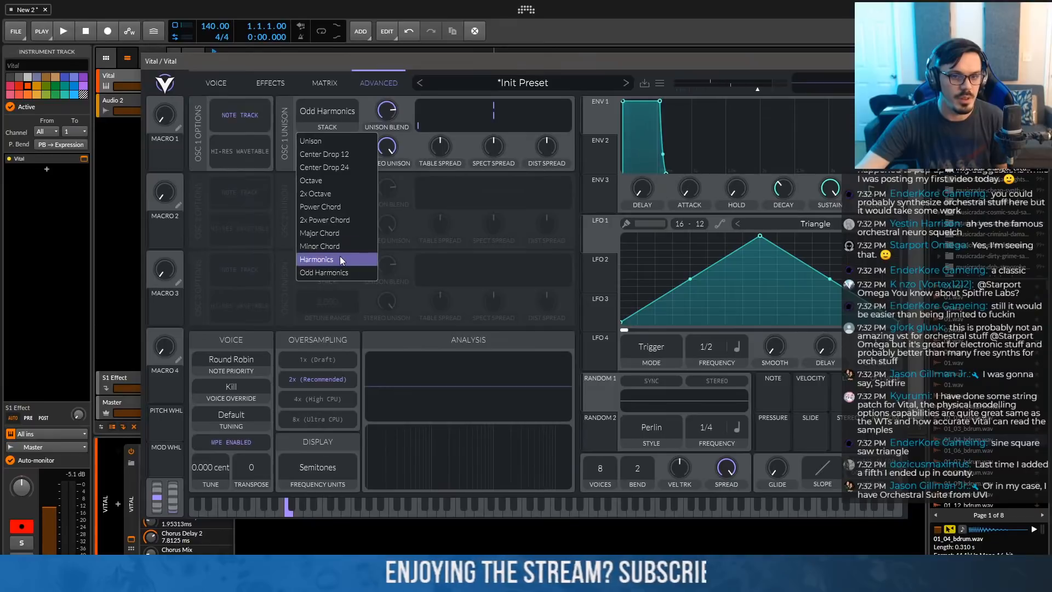
left_click(339, 255)
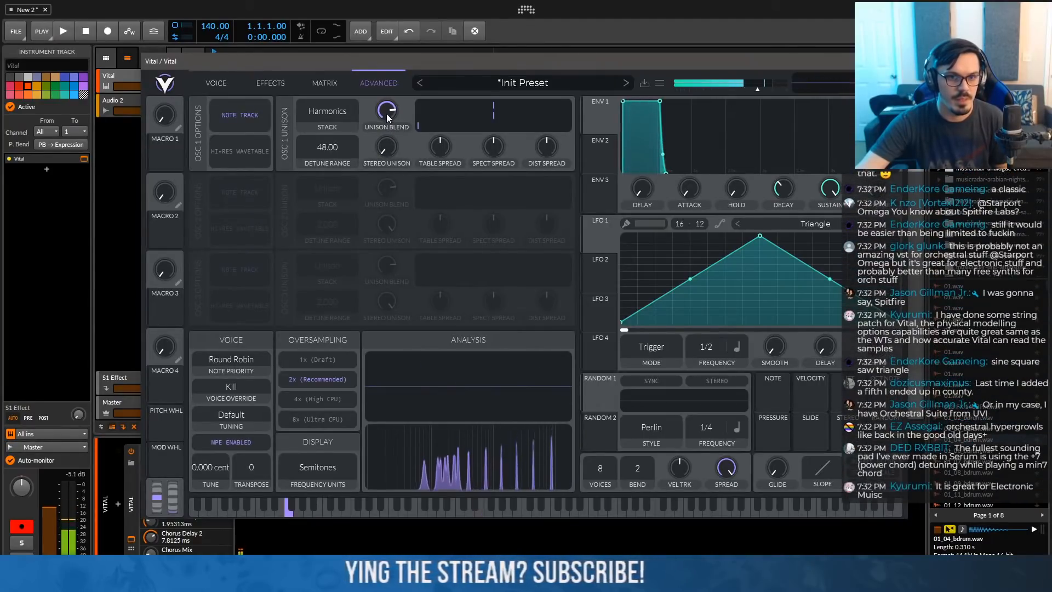
left_click(340, 110)
left_click(386, 129)
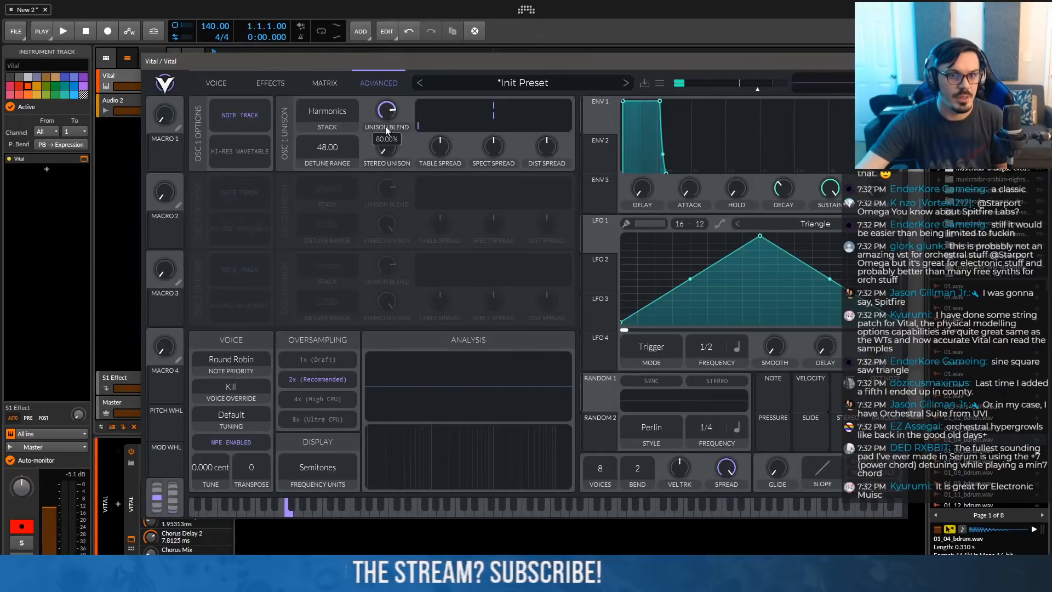
left_click_drag(387, 149, 385, 82)
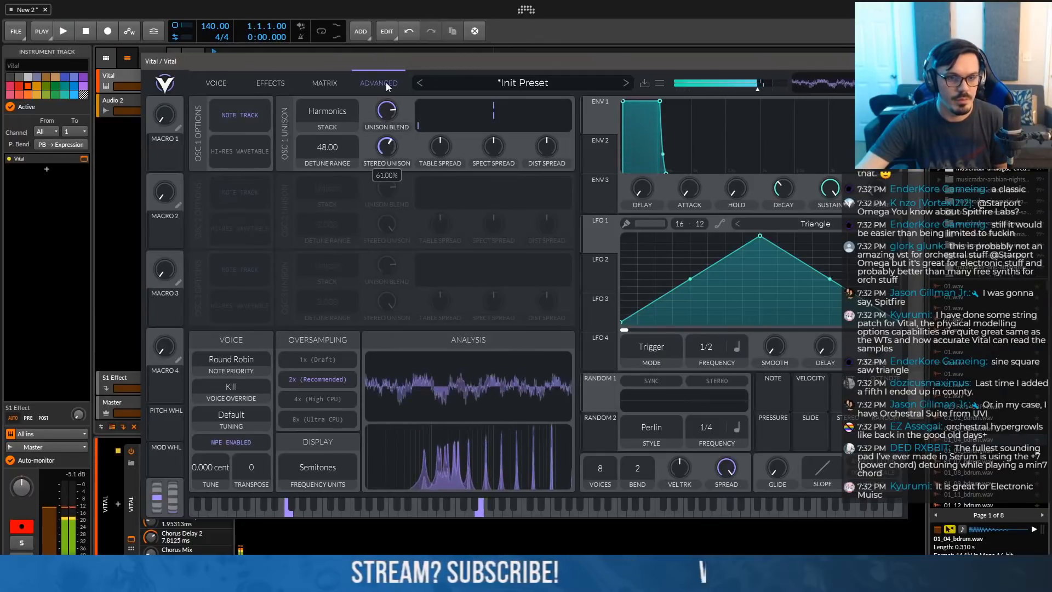
Return oscillator 1's stack style to Unison, with unison blend at 0% and the detune range reset to 2.000
left_click(343, 121)
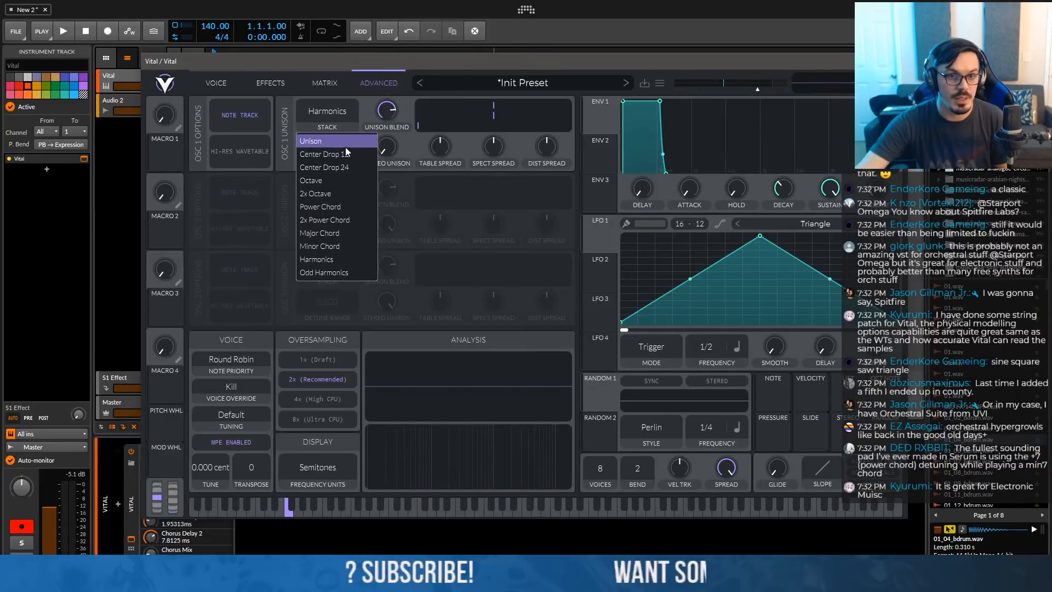
left_click(345, 147)
mouse_move(443, 147)
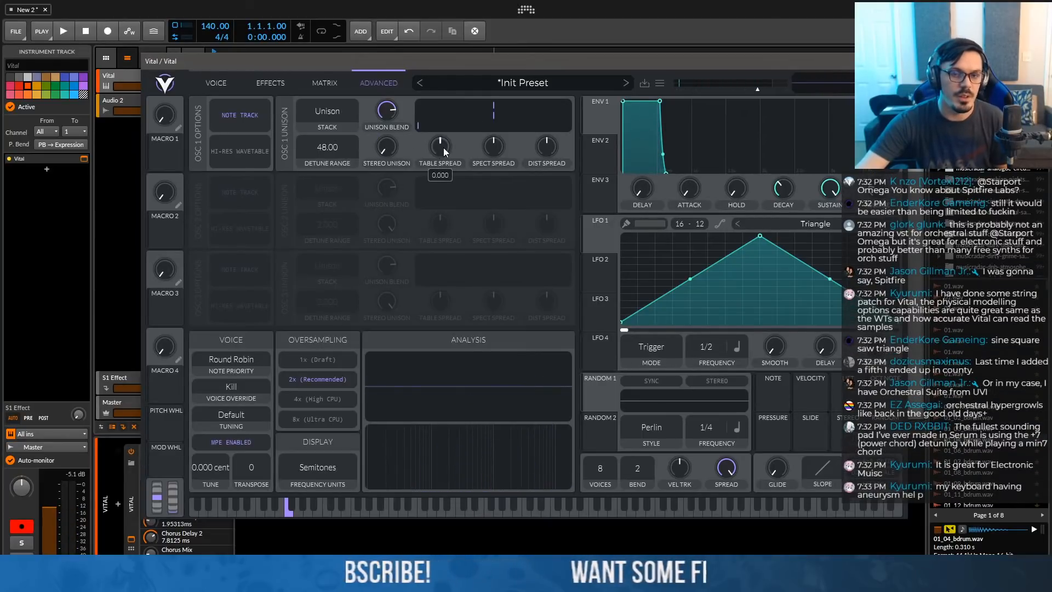
left_click_drag(385, 114, 392, 244)
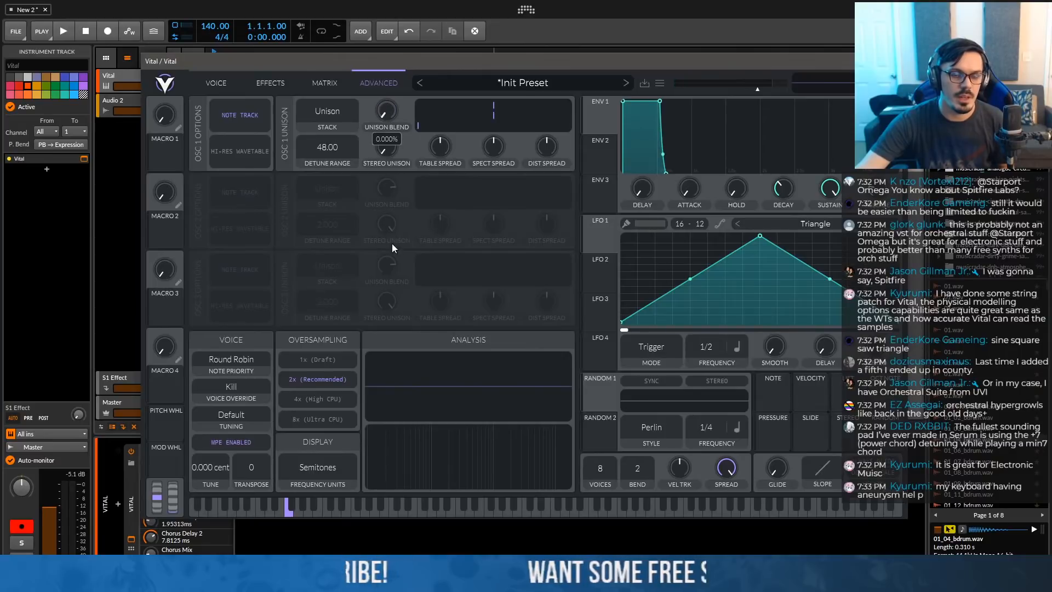
double_click(343, 146)
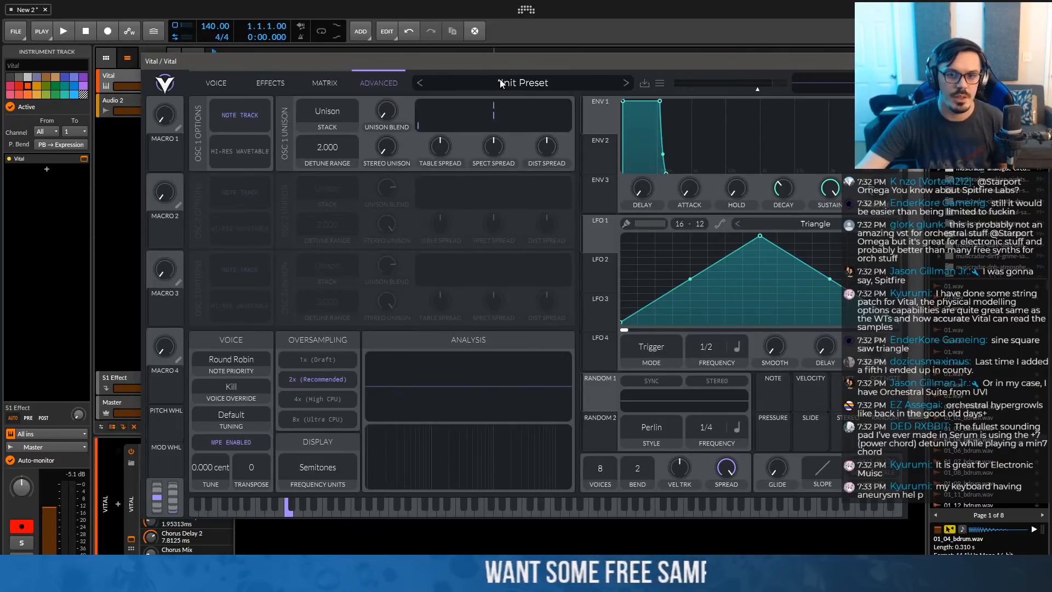
Initialize the preset and load the factory Three Graces wavetable into oscillator 1
left_click(489, 83)
left_click(454, 191)
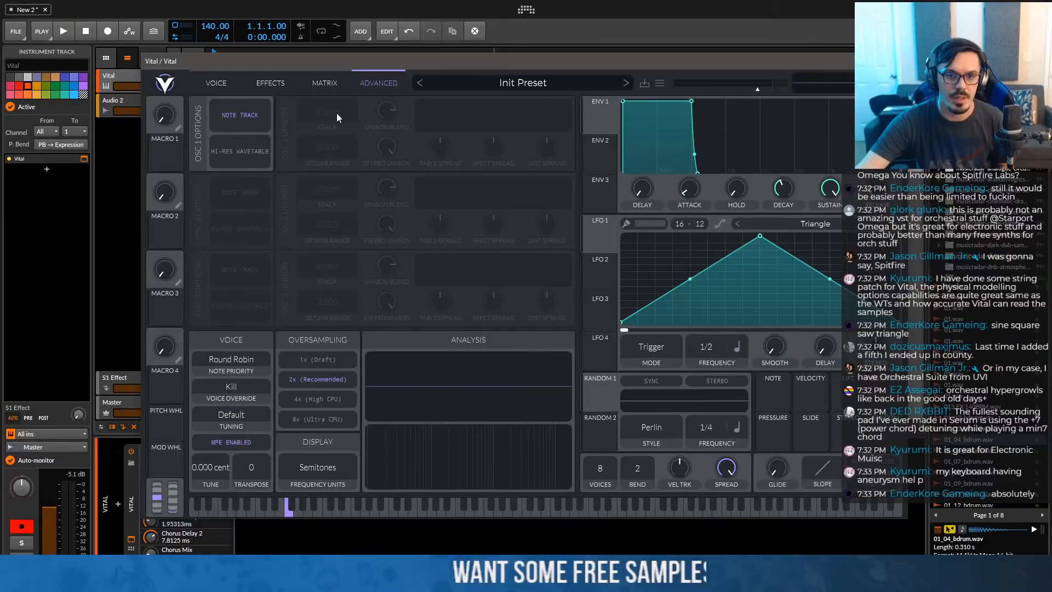
left_click(237, 87)
left_click(403, 109)
left_click(623, 193)
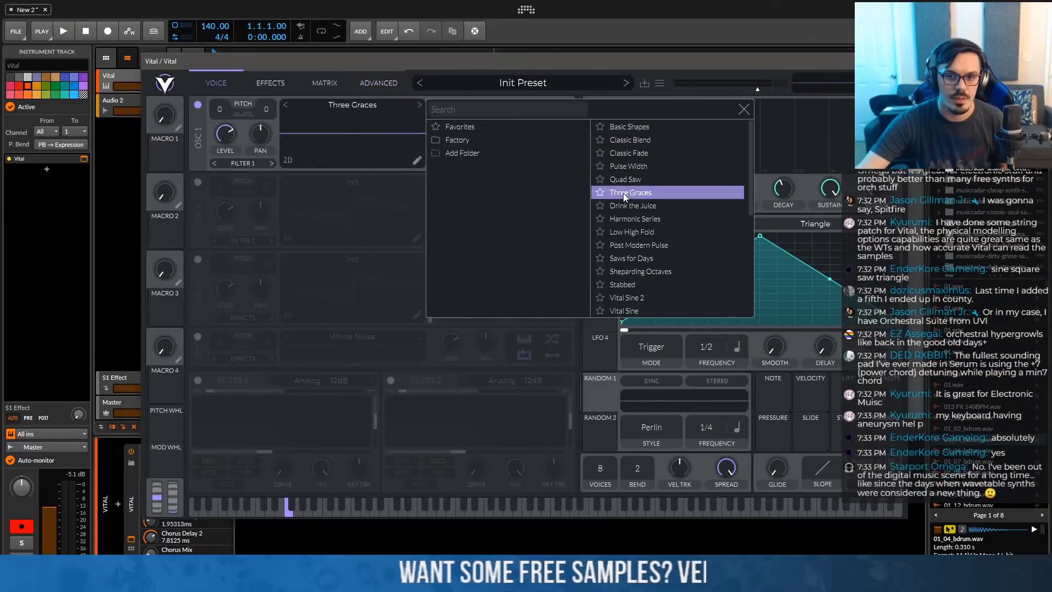
left_click(623, 193)
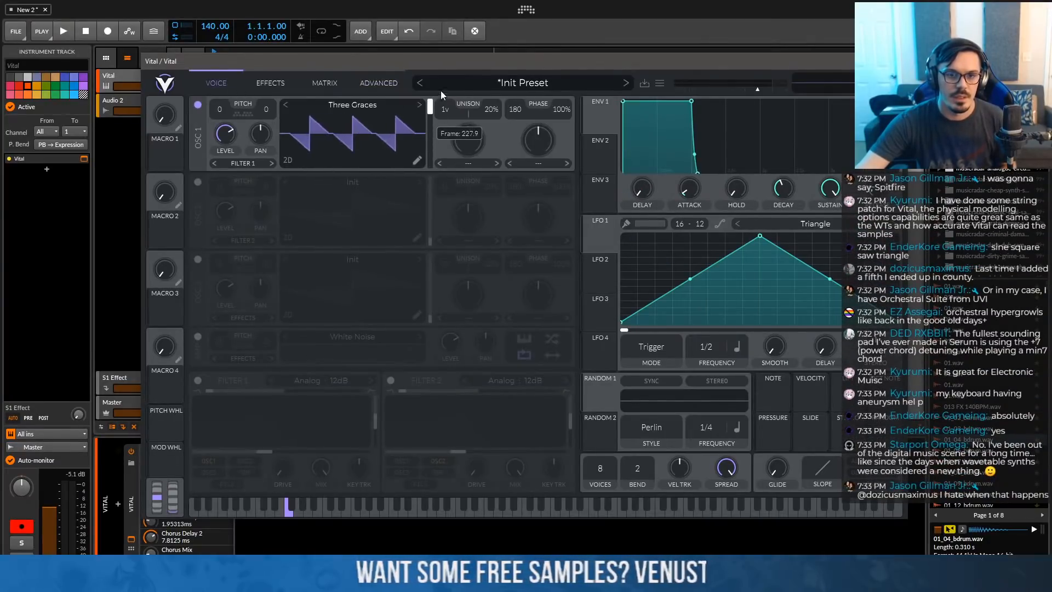
Browse forward through oscillator 1's wavetables to Sheparding Octaves and set its wavetable frame to 0
left_click(420, 104)
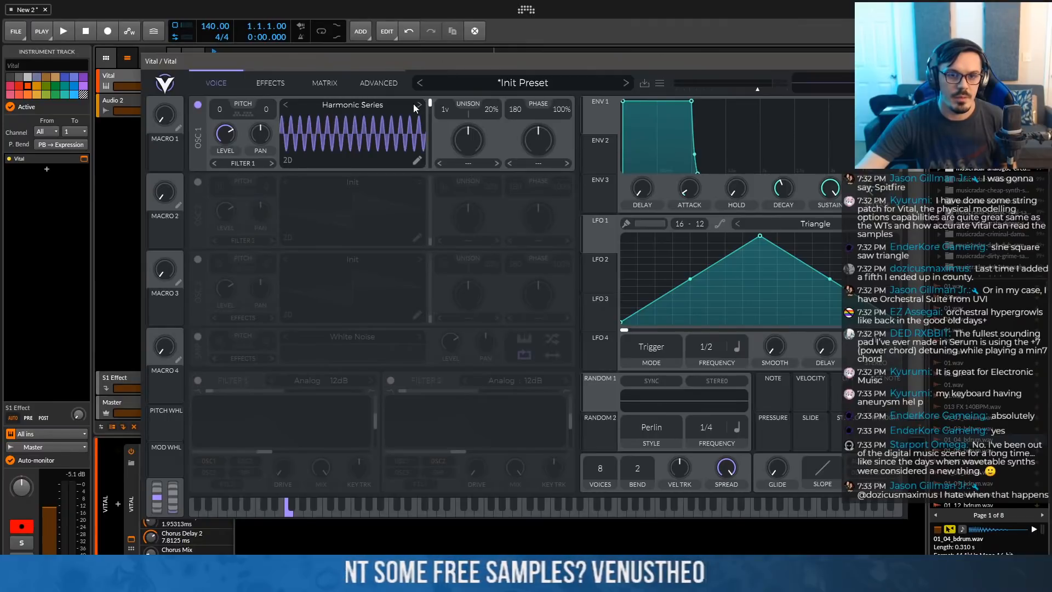
left_click(420, 103)
left_click(420, 103)
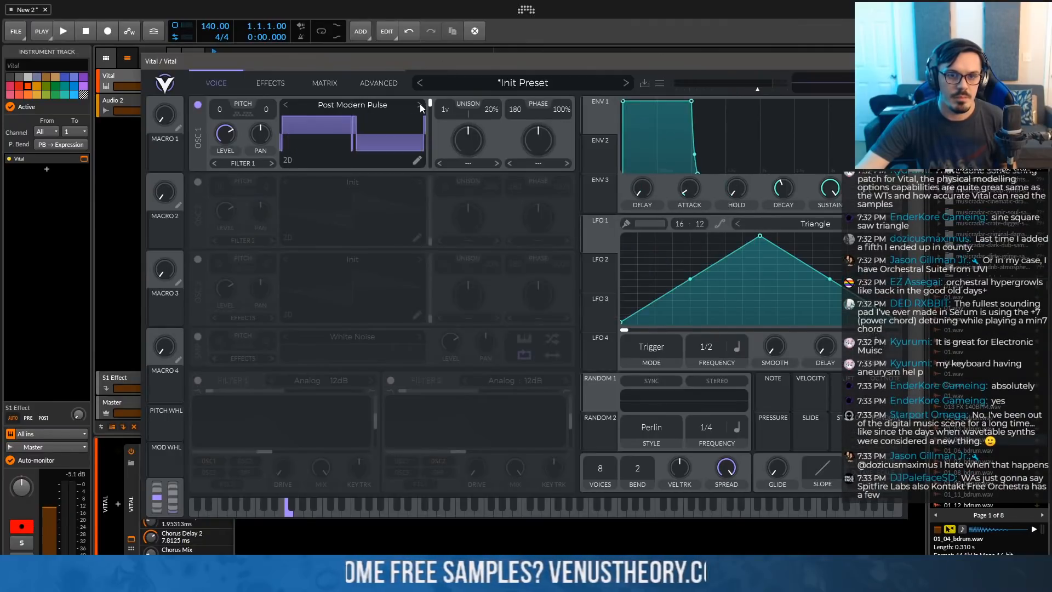
left_click(420, 104)
left_click(420, 104)
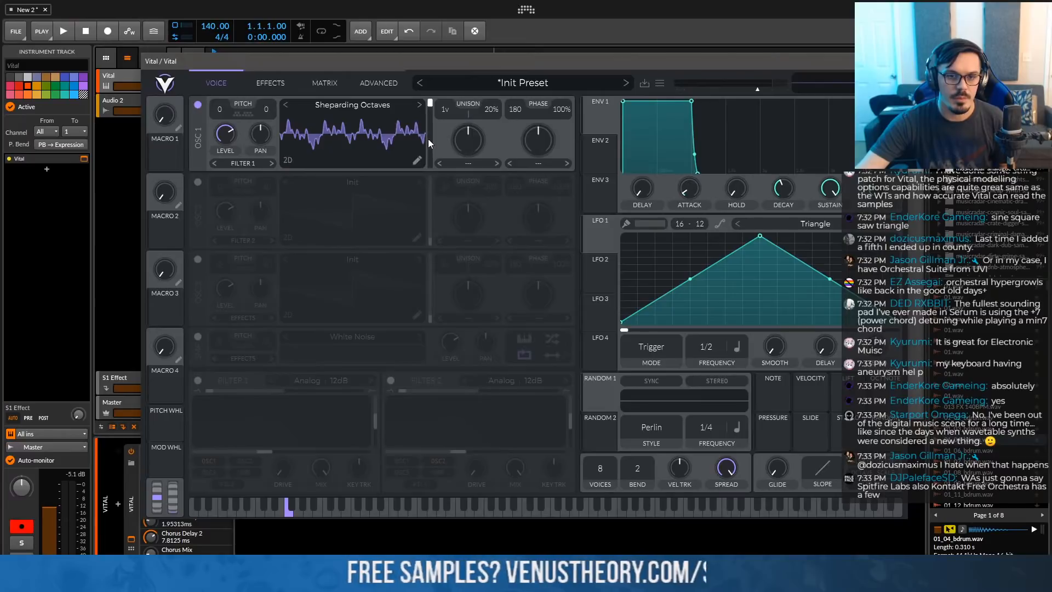
left_click_drag(429, 113, 423, 183)
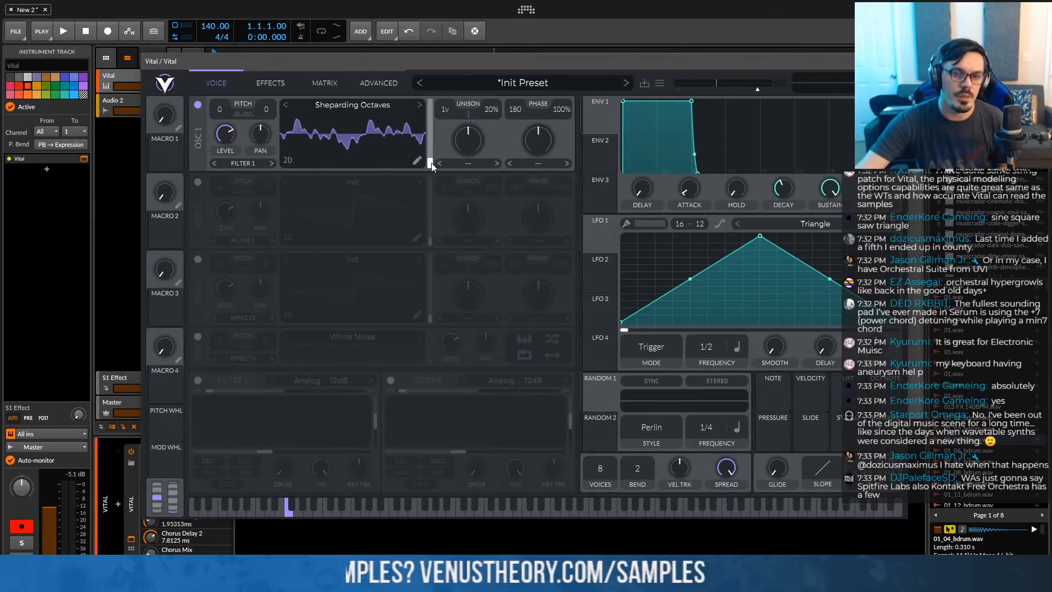
mouse_move(431, 167)
left_mouse_down()
mouse_move(434, 85)
mouse_move(436, 179)
left_mouse_up()
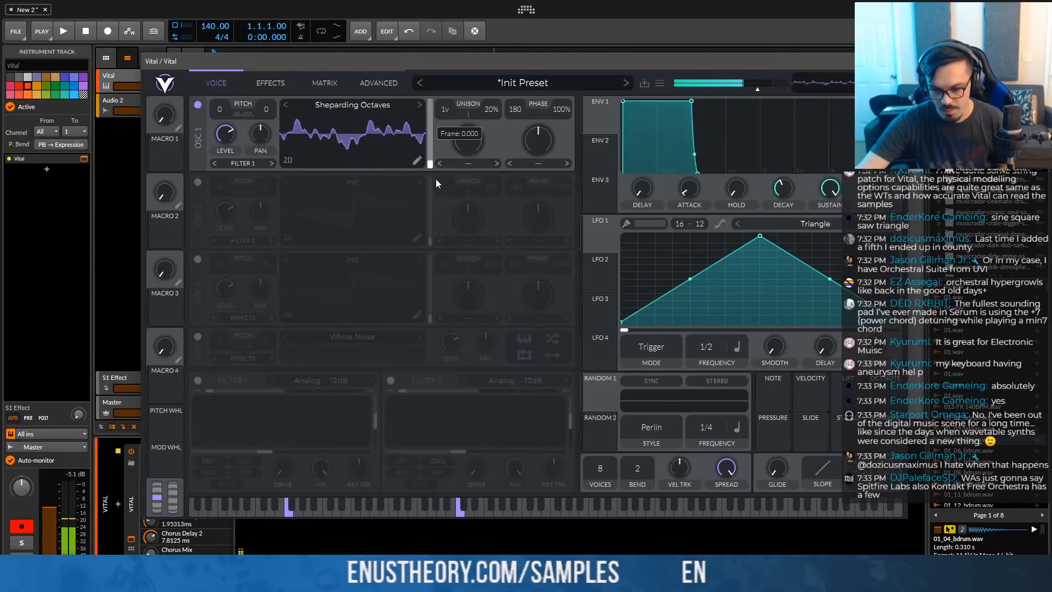
Raise oscillator 1's unison to 9 voices, lower its detune and turn stereo unison down to the minimum
left_click_drag(445, 109, 450, 67)
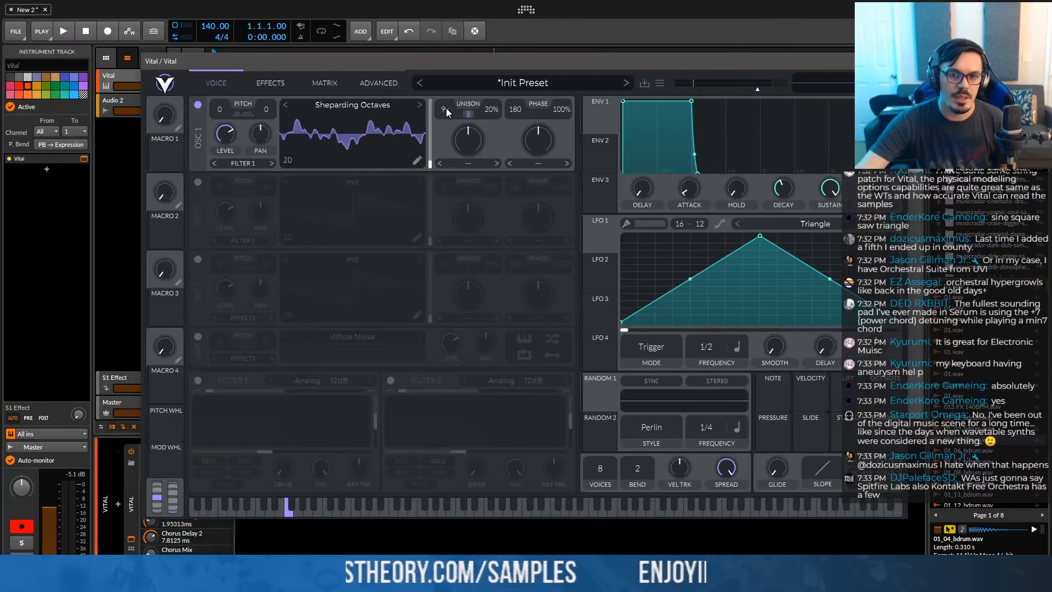
left_click_drag(491, 109, 475, 155)
left_click(404, 86)
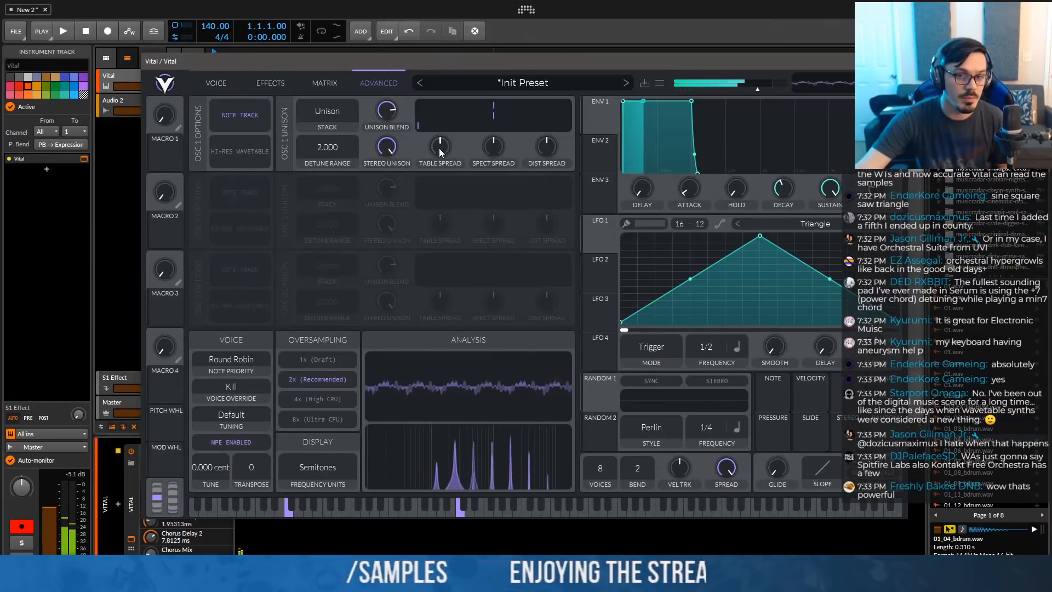
left_click_drag(399, 149, 394, 293)
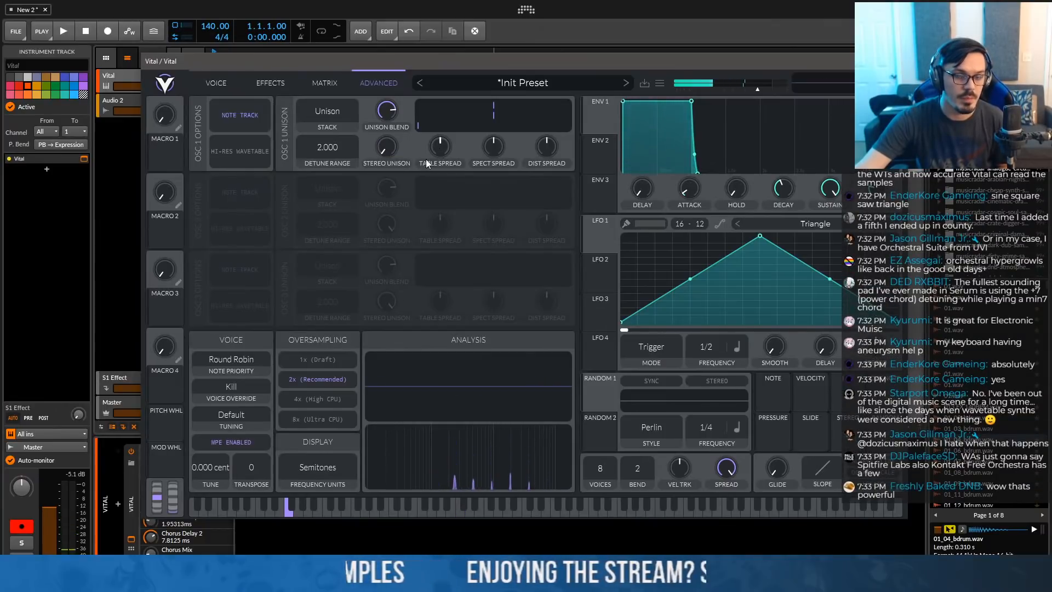
Raise oscillator 1's table spread and load the factory Basic Shapes wavetable into the oscillator
left_click_drag(439, 147, 444, 84)
left_click(231, 81)
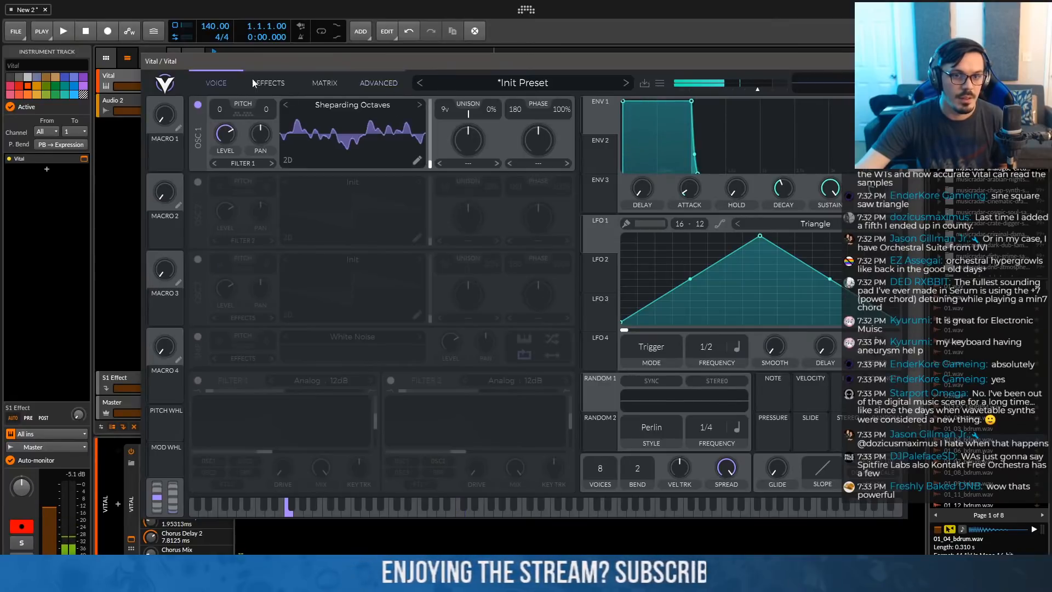
left_click(365, 104)
left_click(624, 126)
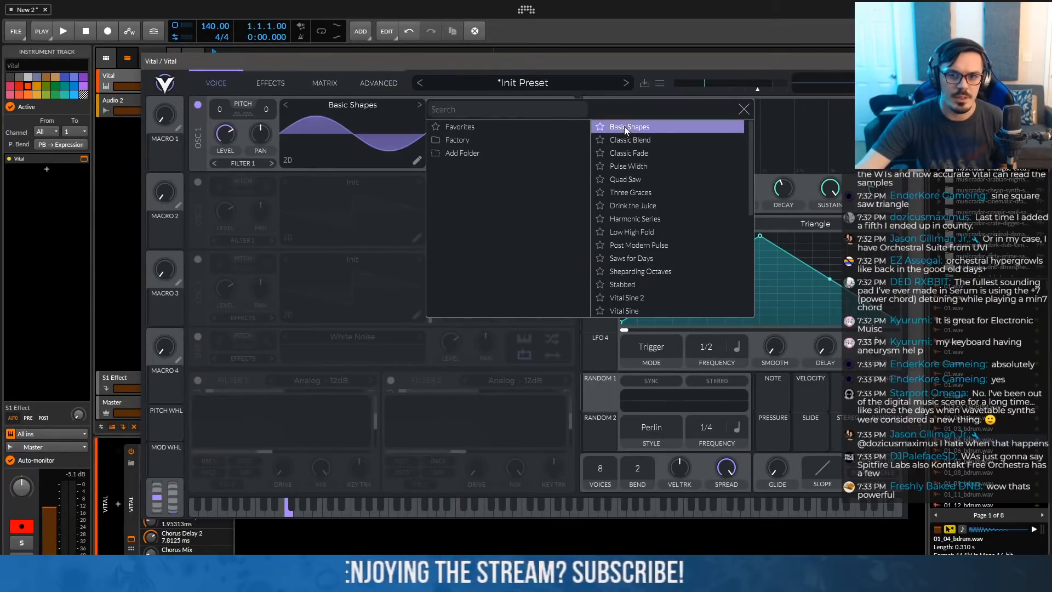
Audition oscillator 1's table spread between zero and maximum with the output volume raised, and reset the table spread to 0
left_click(390, 81)
left_click(390, 81)
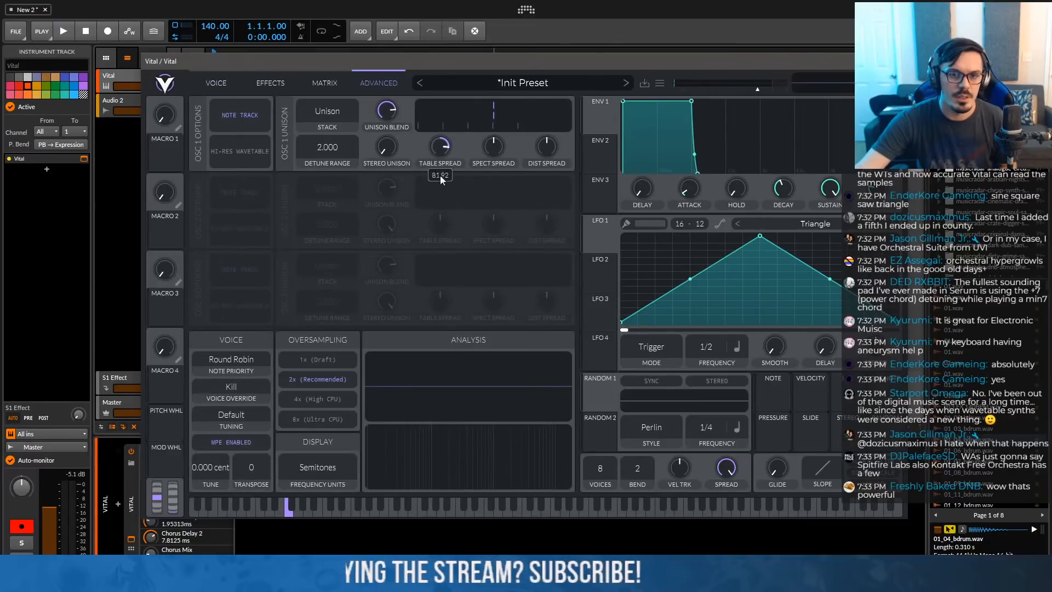
left_click_drag(440, 179, 442, 151)
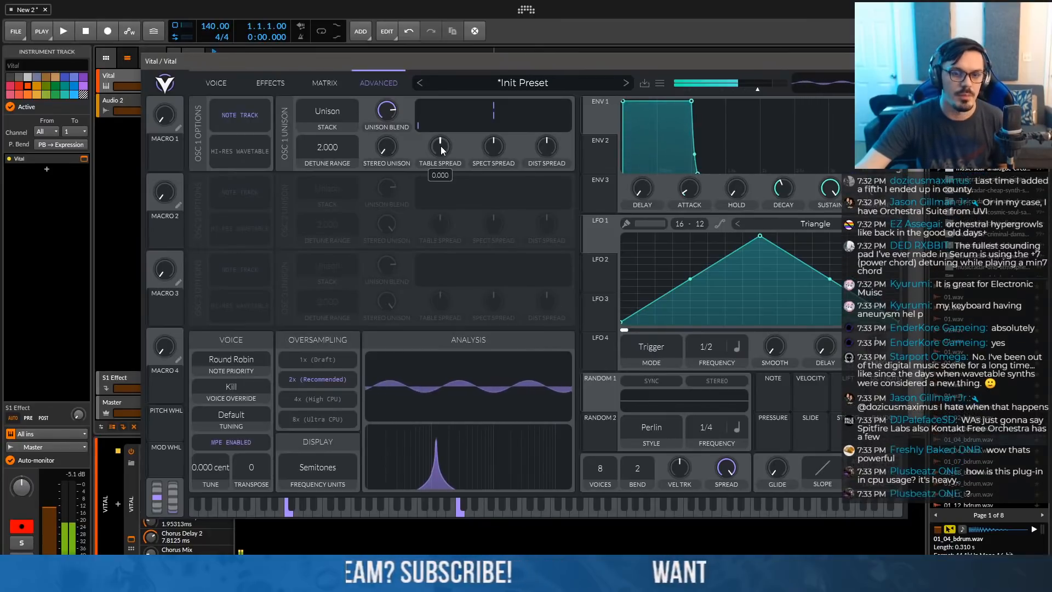
left_click_drag(443, 146, 448, 80)
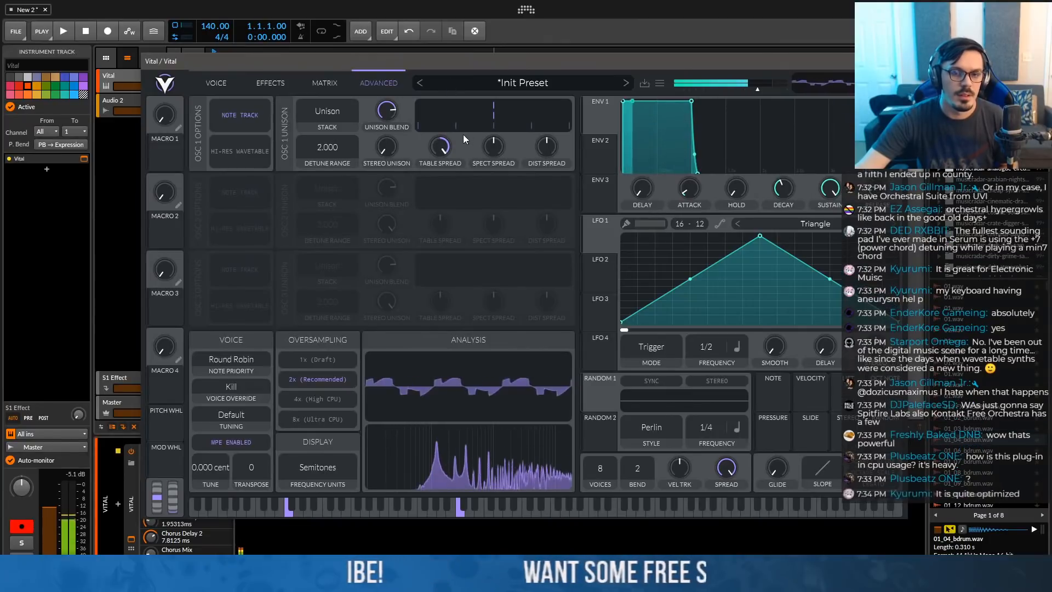
left_click_drag(446, 143, 447, 157)
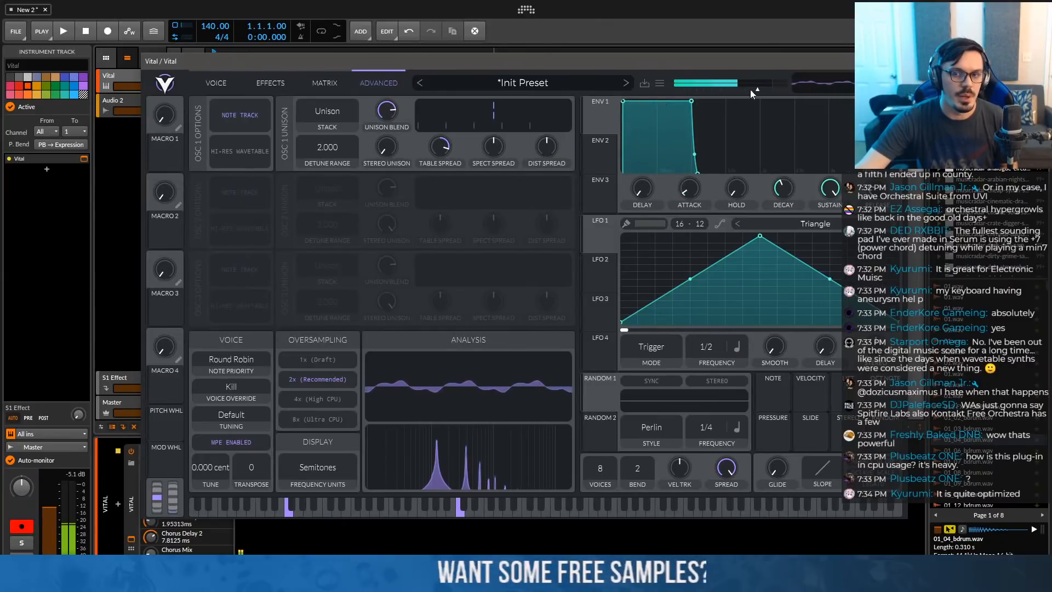
left_click_drag(756, 90, 790, 93)
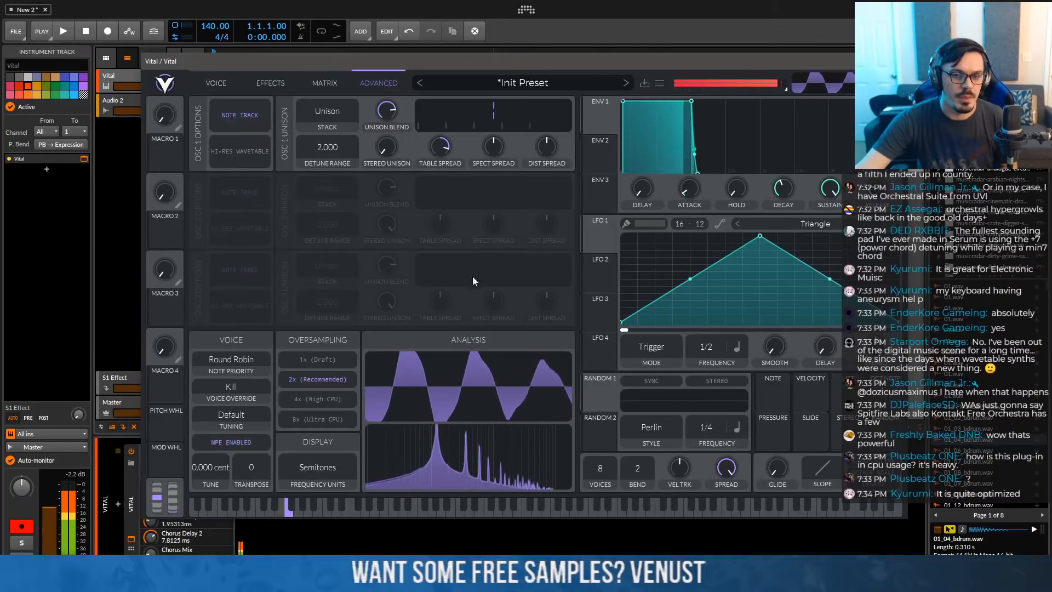
double_click(440, 146)
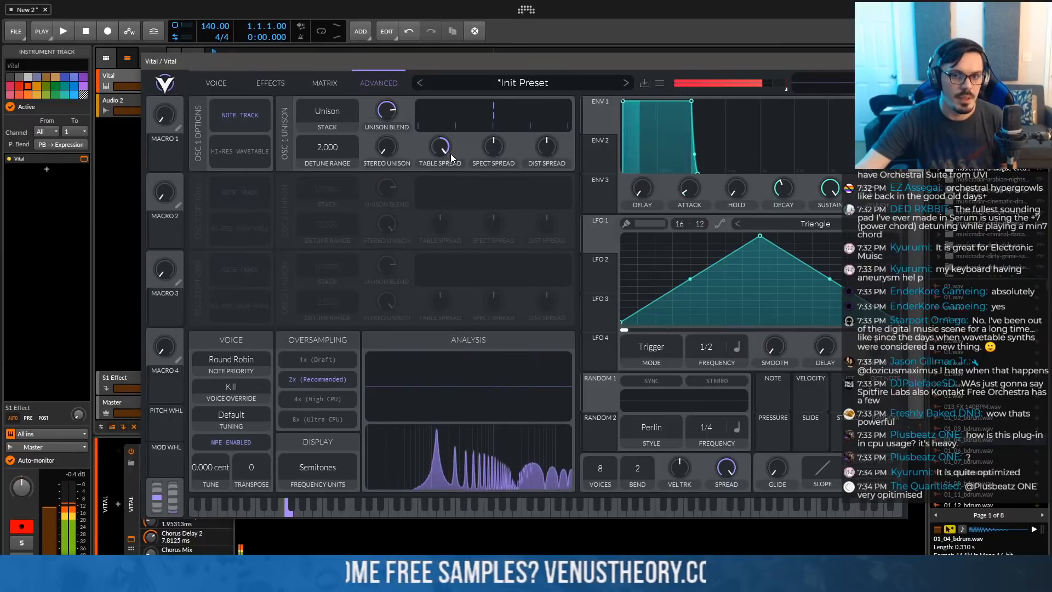
Raise oscillator 1's spectral spread slightly and set its wave morph type to Formant
left_click_drag(492, 151, 492, 130)
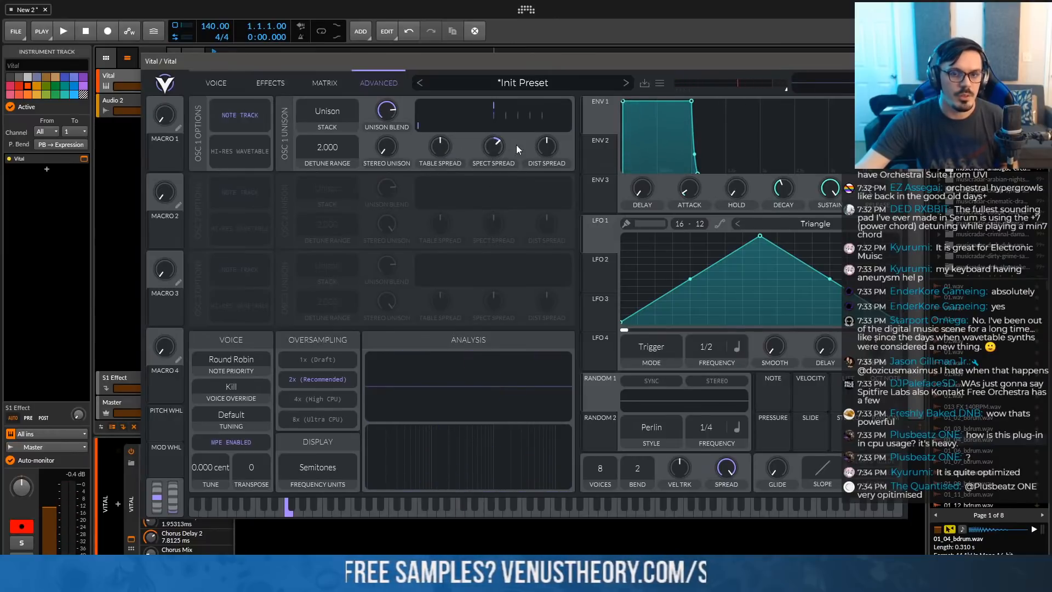
left_click(241, 88)
left_click(538, 163)
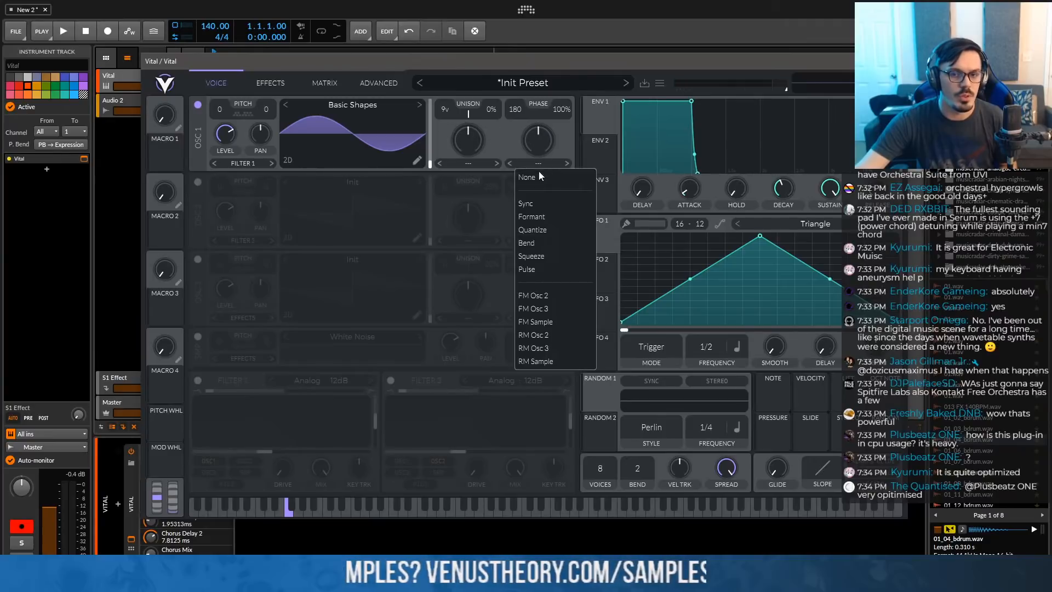
left_click(538, 216)
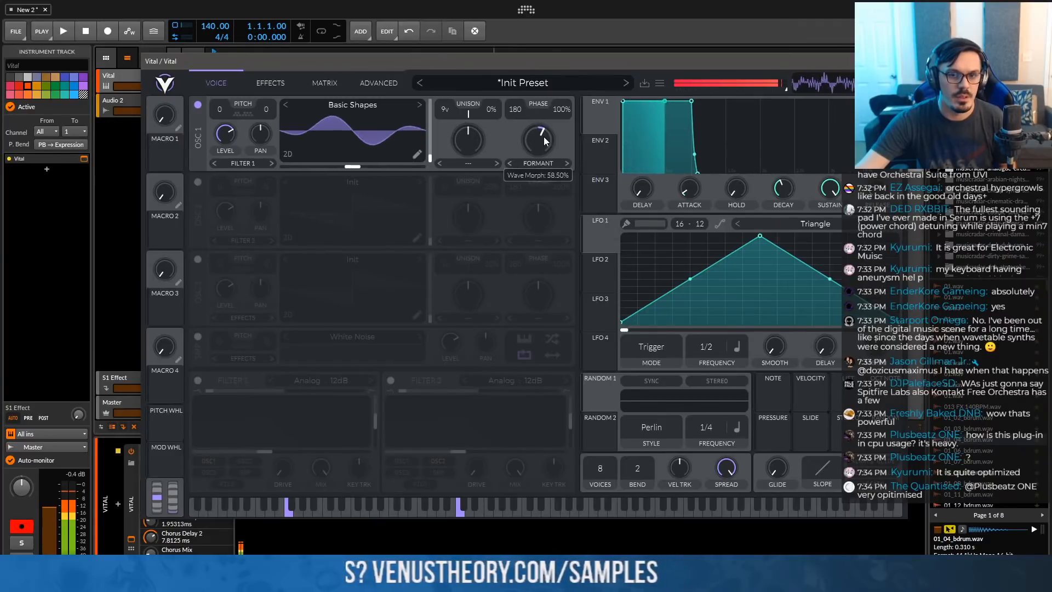
Set oscillator 1's spectral morph type to Smear with its amount at the minimum
left_click(481, 163)
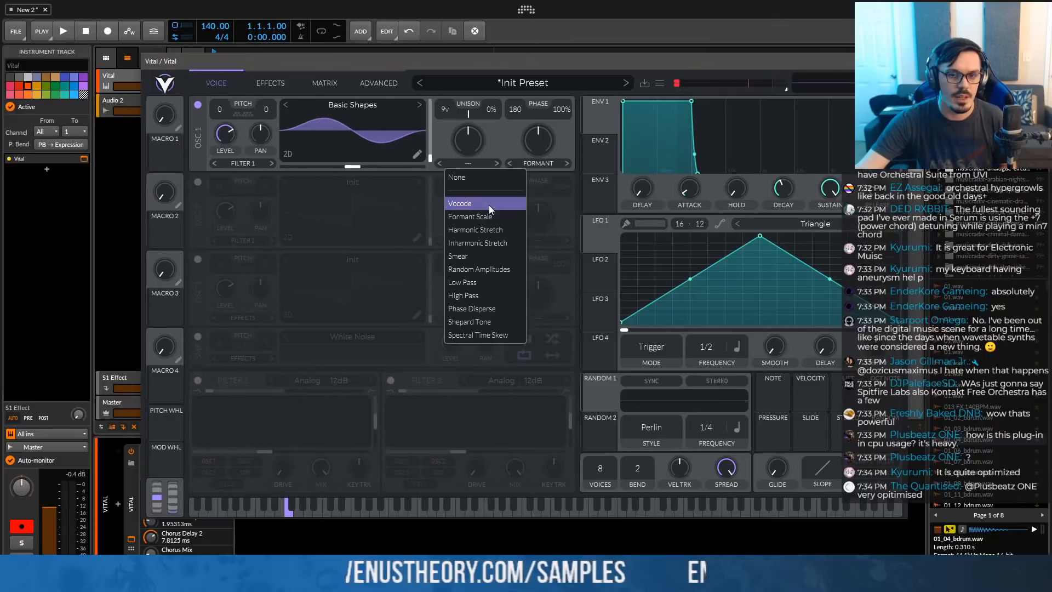
left_click(485, 256)
left_click_drag(472, 150, 478, 232)
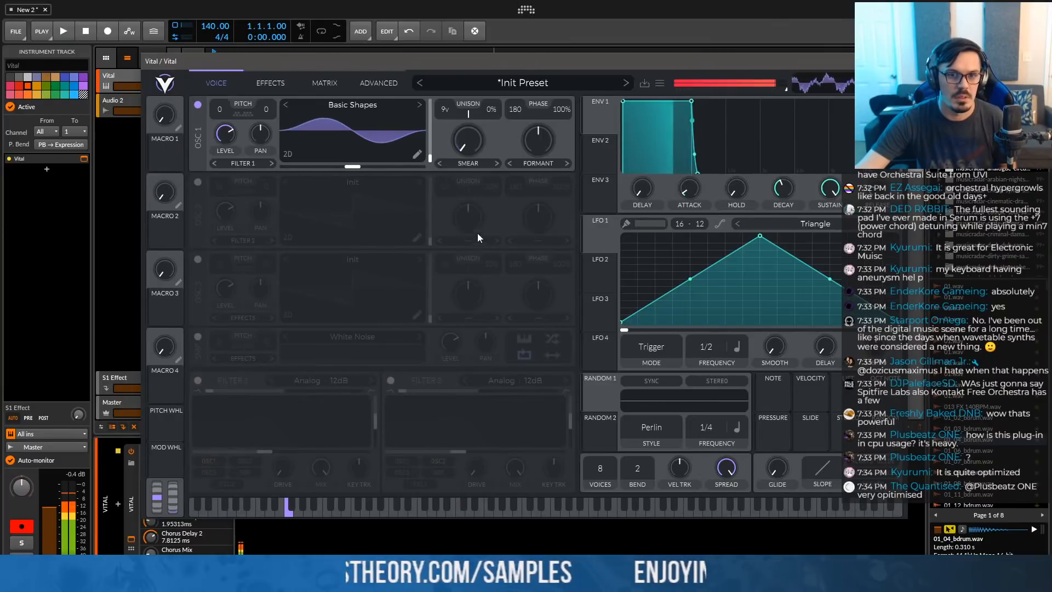
Lower the output volume and raise oscillator 1's distortion spread and spectral spread partway
left_click(381, 83)
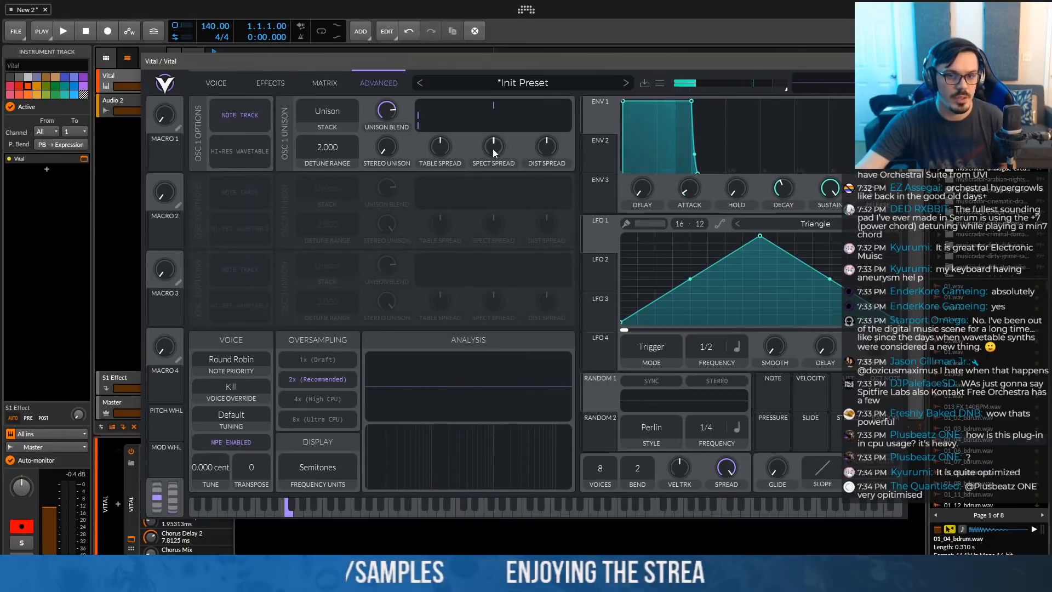
left_click(216, 83)
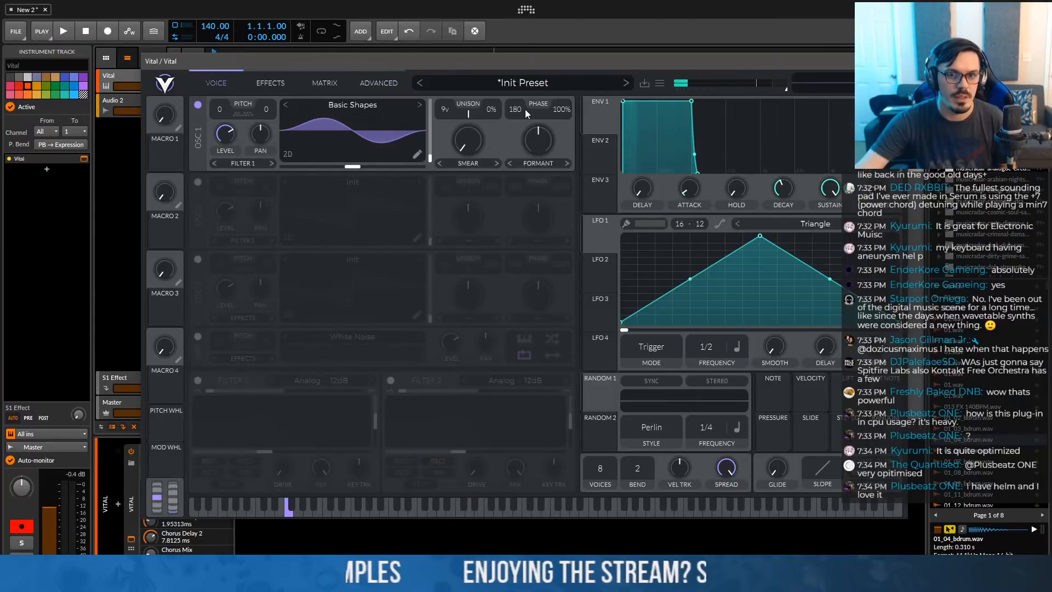
left_click(400, 90)
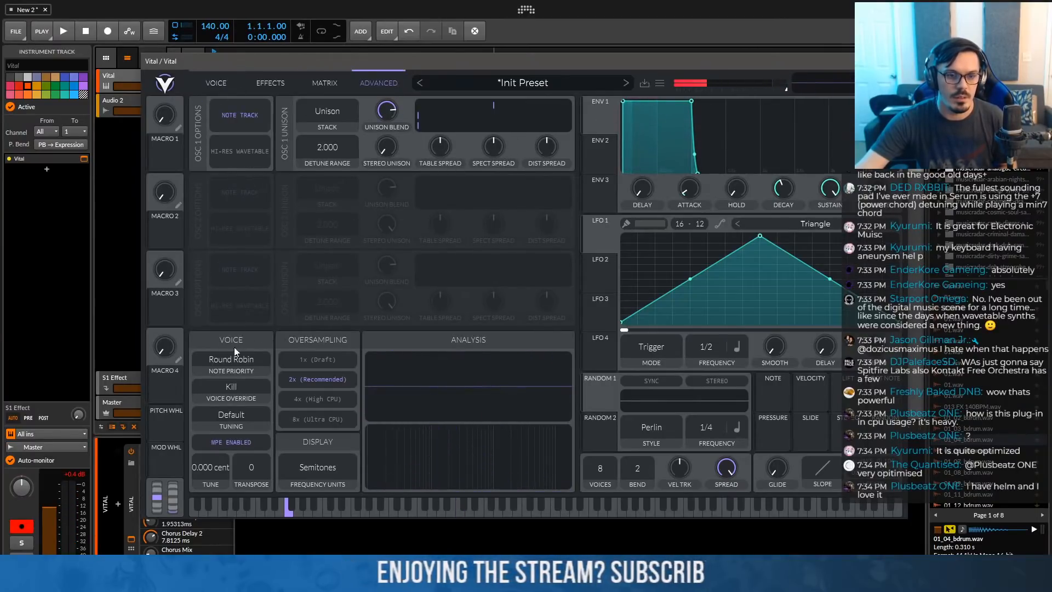
mouse_move(766, 88)
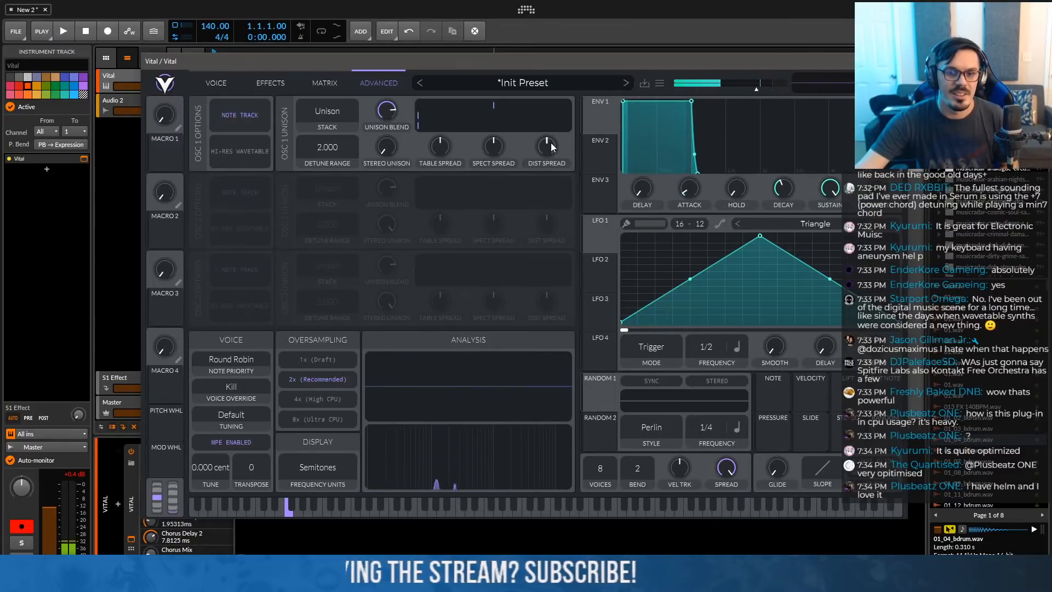
mouse_move(552, 149)
left_mouse_down()
mouse_move(552, 112)
mouse_move(552, 129)
left_mouse_up()
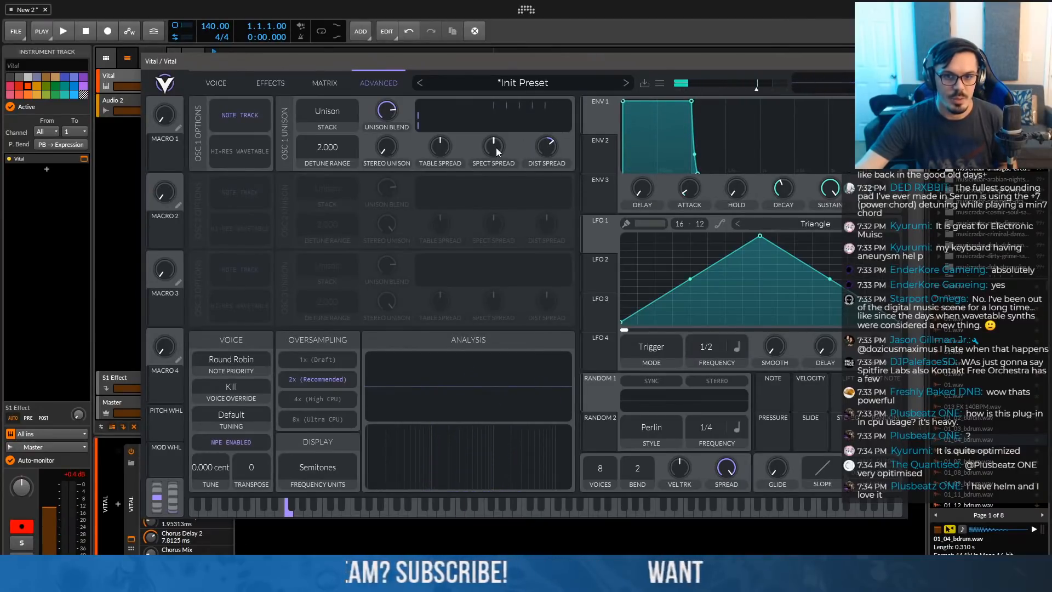
left_click_drag(495, 147, 501, 130)
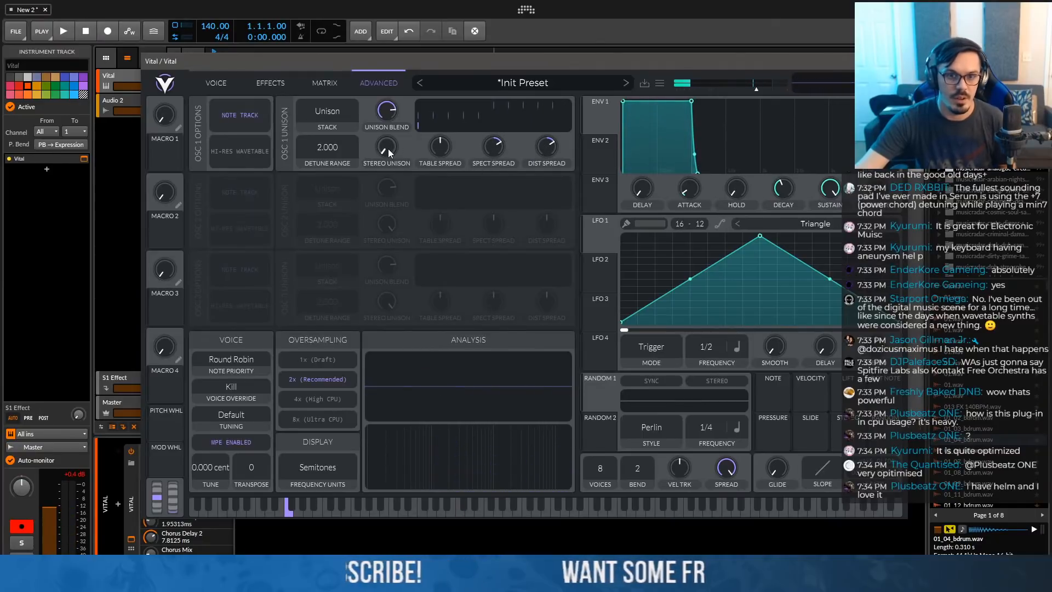
Turn oscillator 1's stereo unison up fully, with unison detune at 5% and phase randomization at 0%
left_click_drag(388, 149, 389, 117)
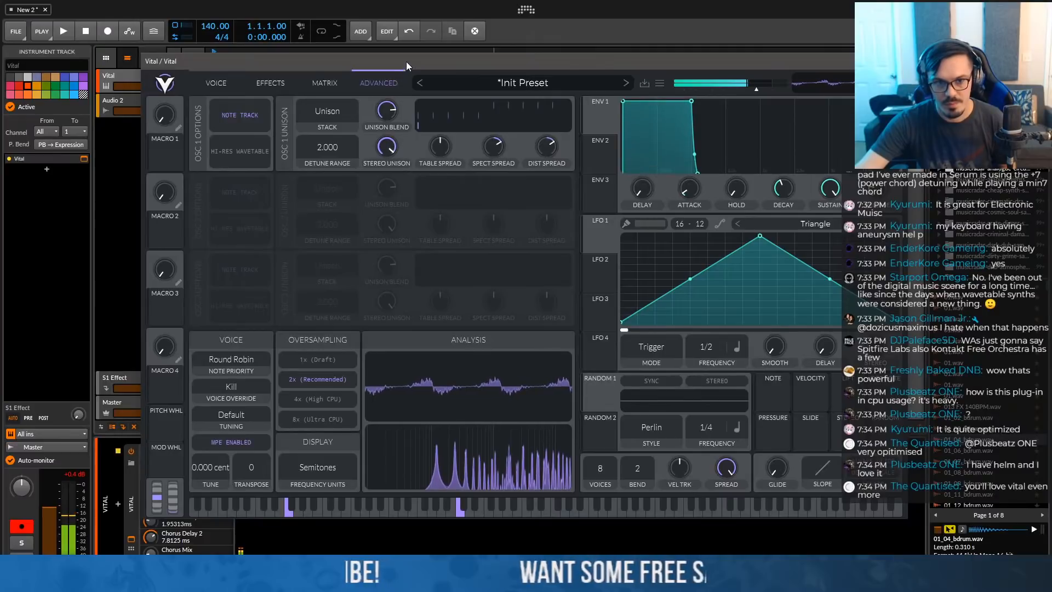
left_click(215, 82)
left_click_drag(485, 113, 485, 85)
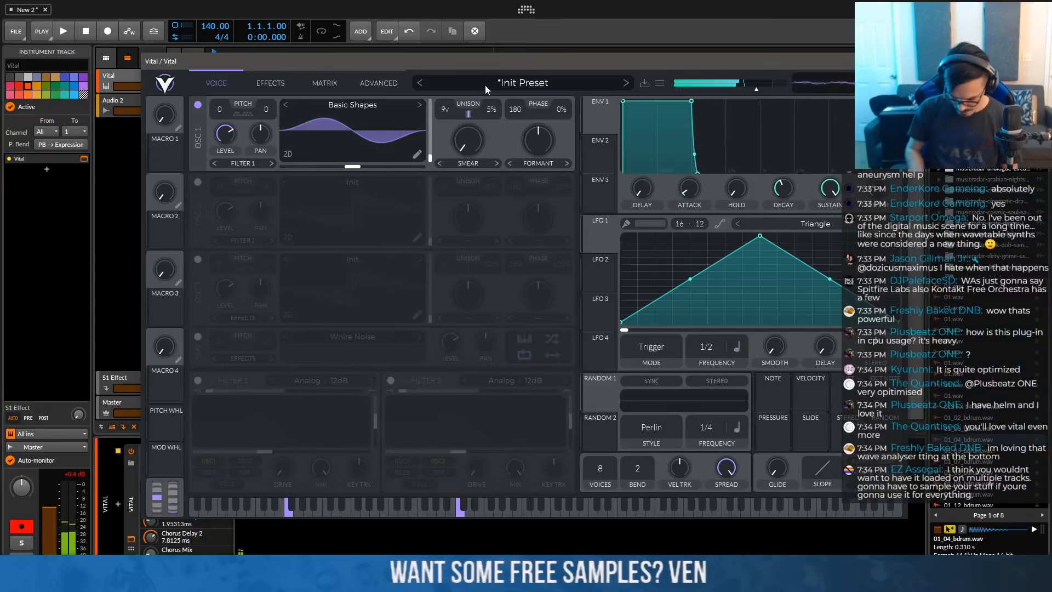
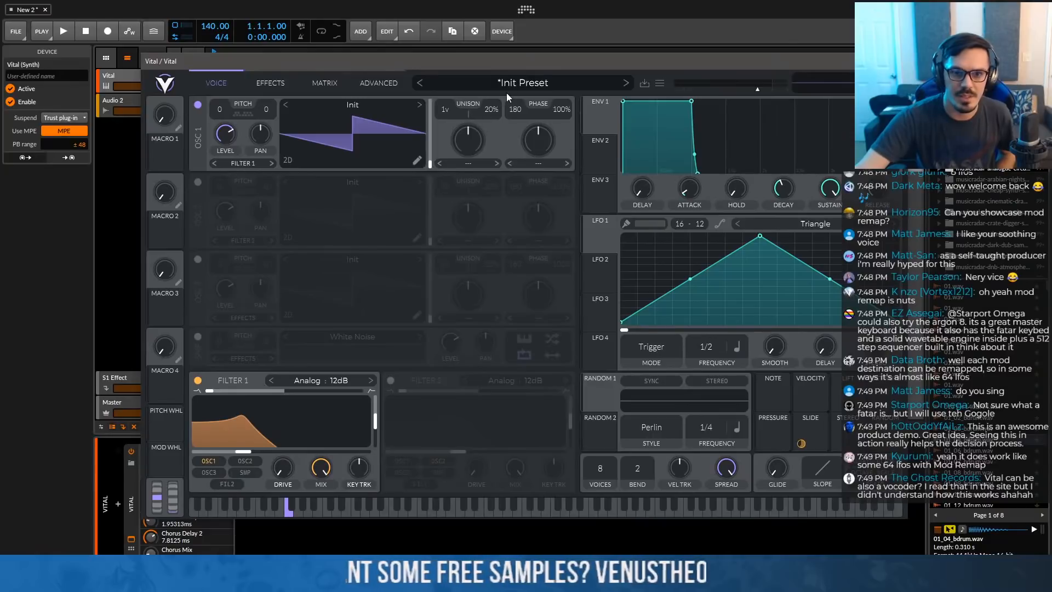
Initialize the preset, enable Filter 1 and assign LFO 1 to modulate its cutoff
left_click(480, 195)
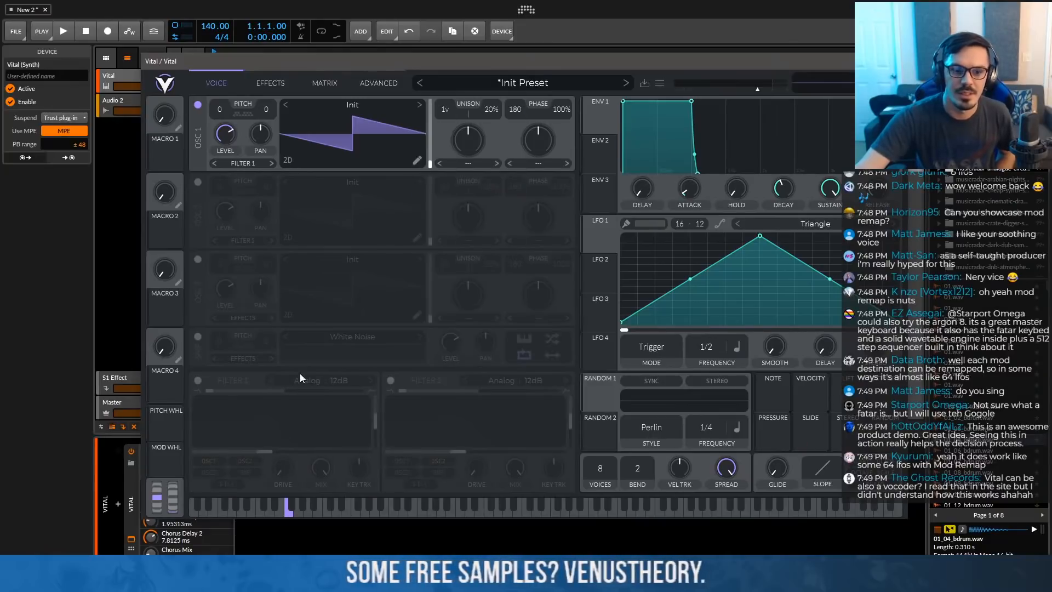
left_click(198, 380)
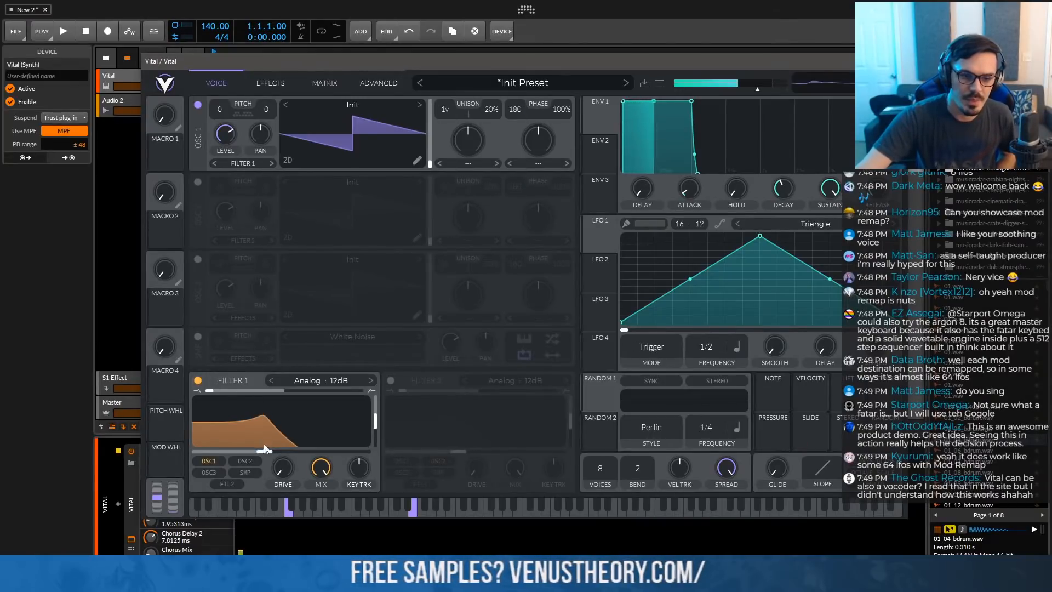
left_click_drag(599, 237, 299, 431)
Switch LFO 1's frequency mode to Keytrack and set its transpose to 0
left_click(738, 350)
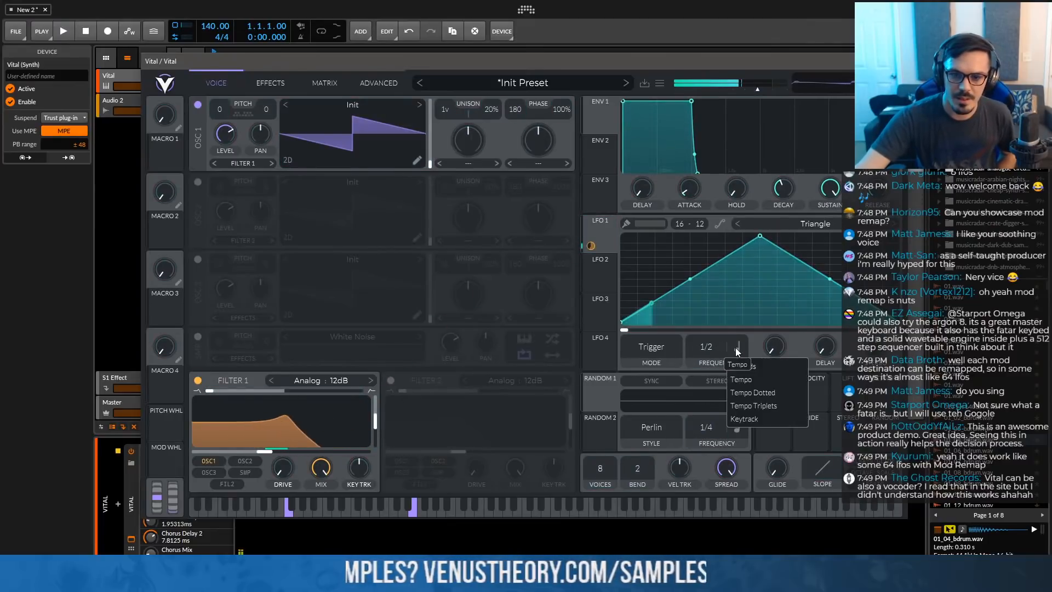
left_click(750, 420)
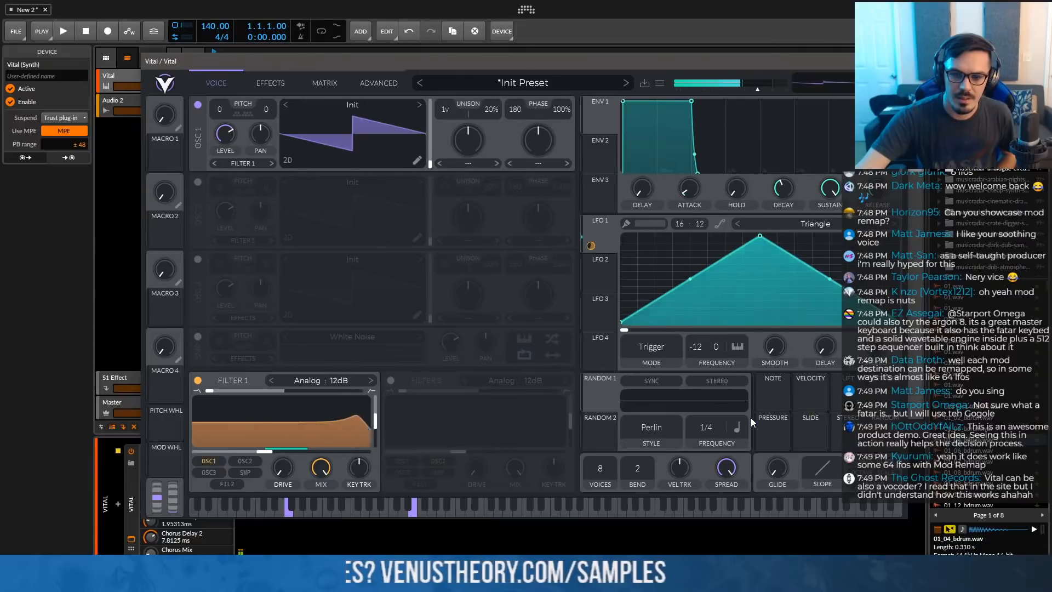
left_click(737, 347)
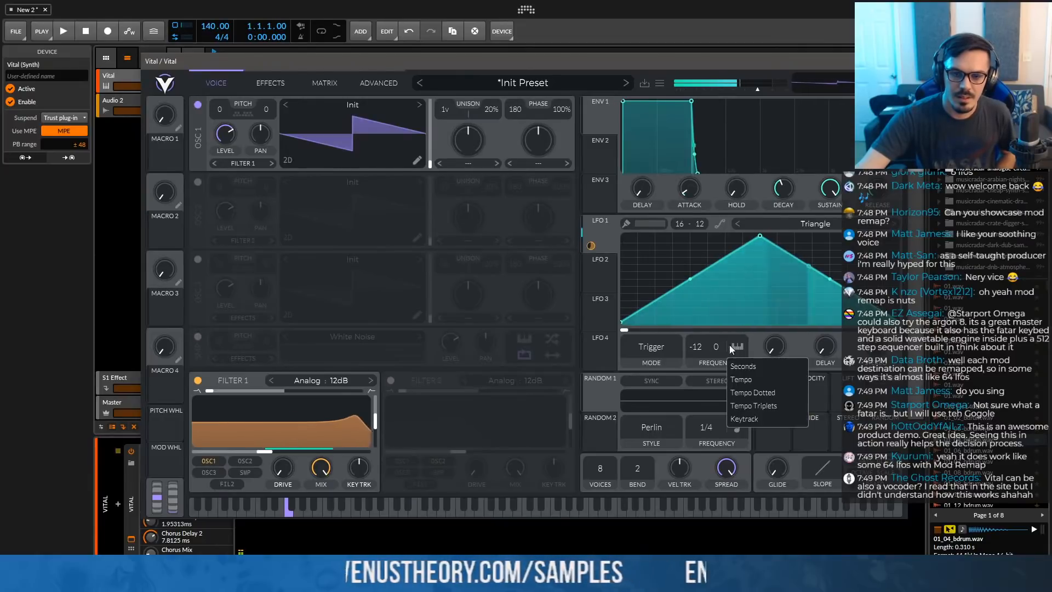
left_click(695, 346)
left_click_drag(695, 346, 704, 316)
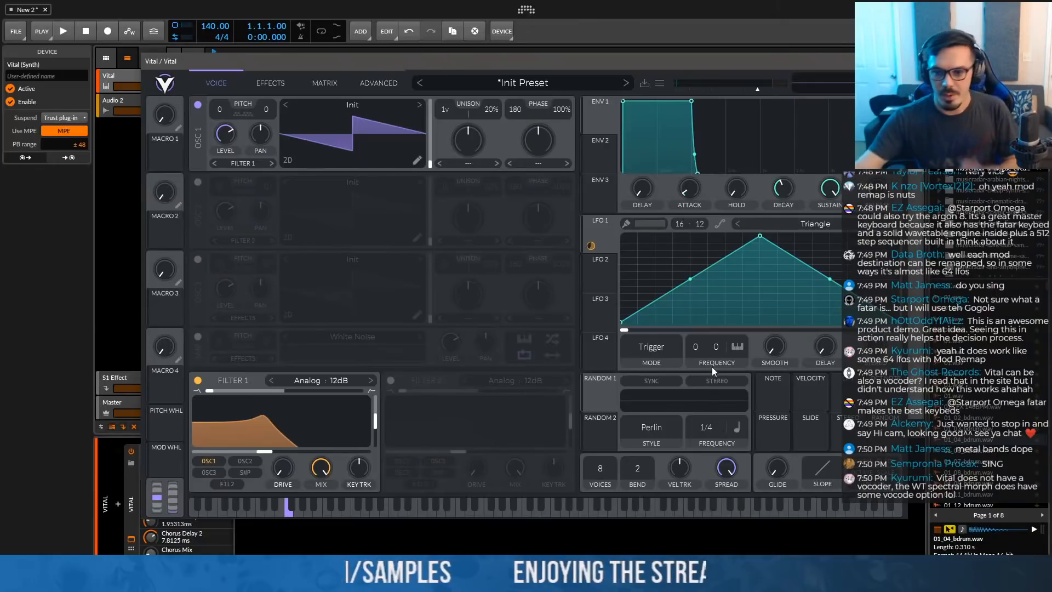
Switch LFO 1's frequency mode to Seconds and set its rate to 0.184 secs
left_click(735, 347)
left_click(749, 367)
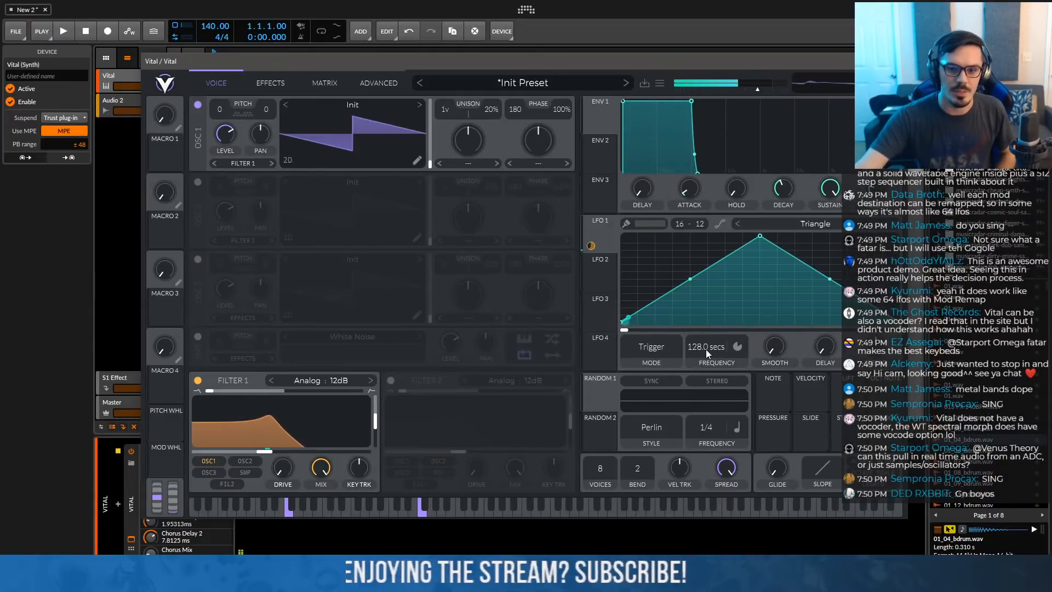
left_click_drag(705, 350, 714, 307)
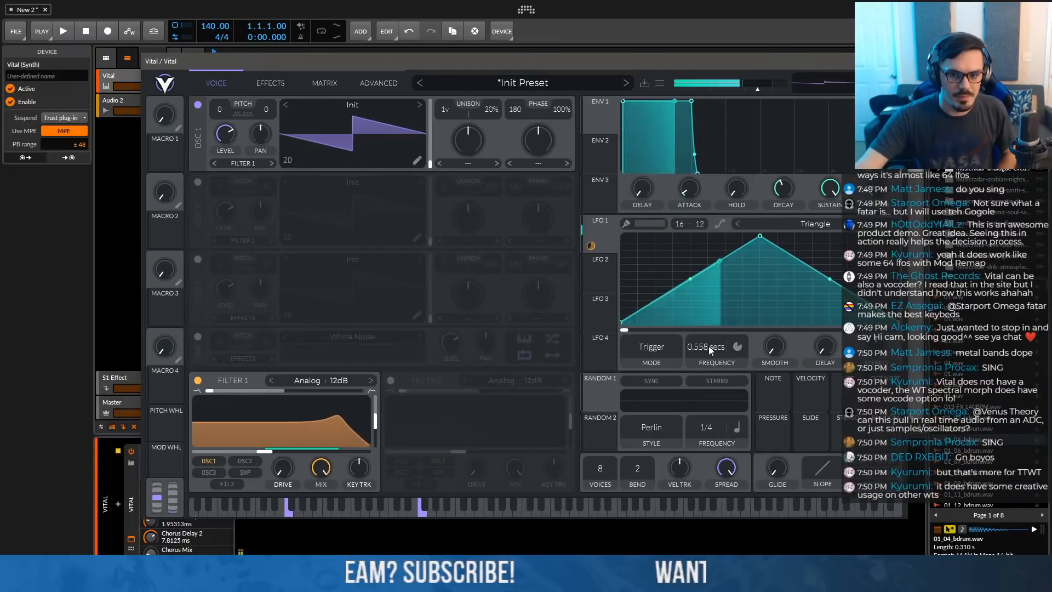
mouse_move(705, 345)
left_mouse_down()
mouse_move(706, 269)
mouse_move(702, 402)
mouse_move(703, 354)
mouse_move(691, 374)
mouse_move(710, 344)
left_mouse_up()
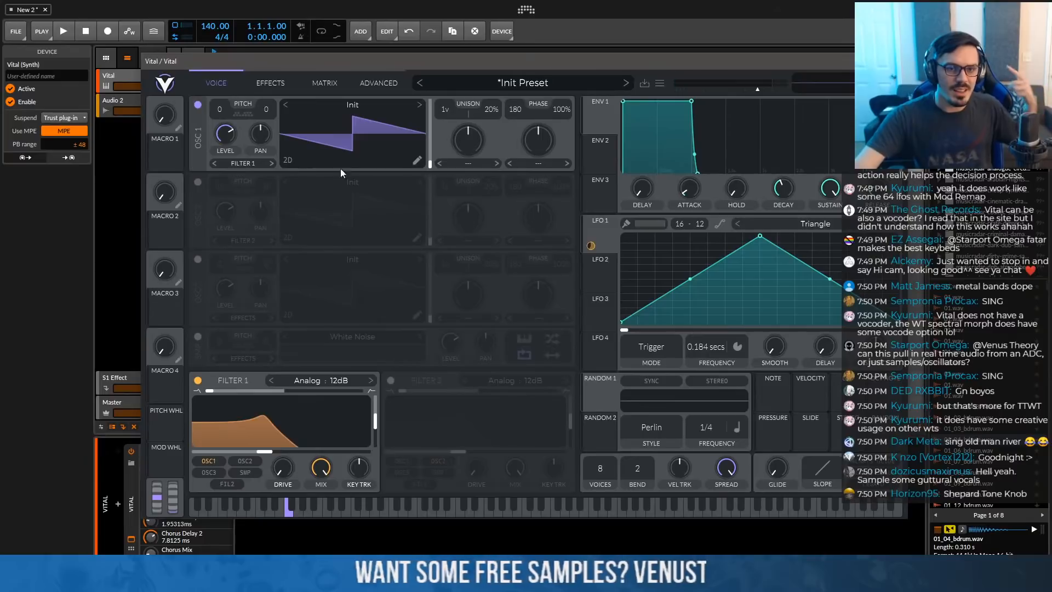
Turn off oscillator 1, raise Filter 1's resonance and change the filter type to Dirty: B/P/N
left_click(198, 104)
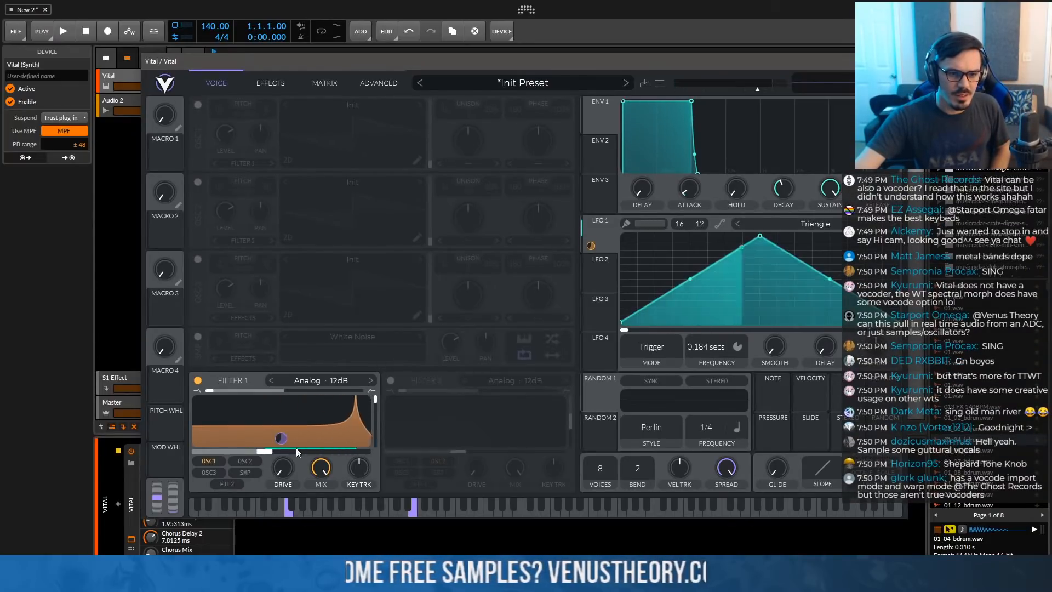
left_click(371, 380)
left_click(373, 380)
left_click(373, 379)
left_click(372, 380)
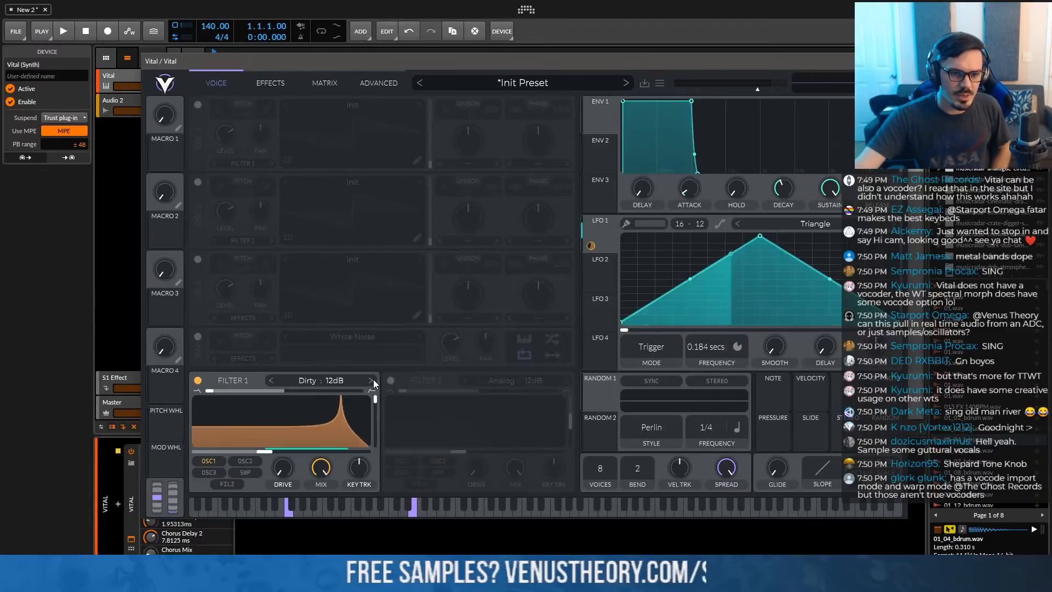
left_click(372, 380)
left_click(373, 379)
left_click(373, 380)
left_click(373, 380)
left_click(373, 379)
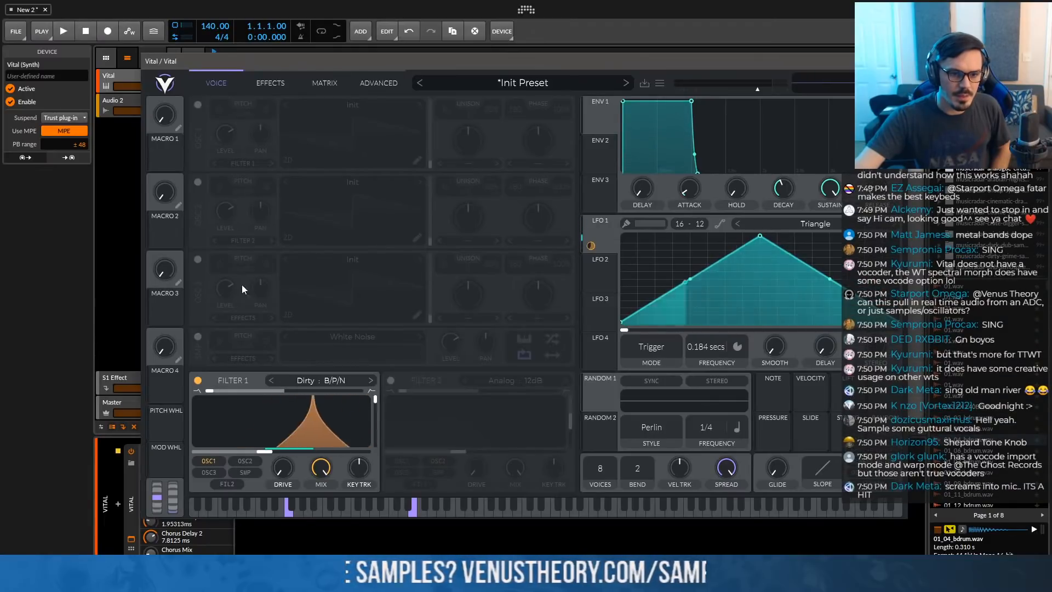
Enable the White Noise sampler, route it into Filter 1 and set LFO 1's rate to 0.006 secs
left_click(198, 337)
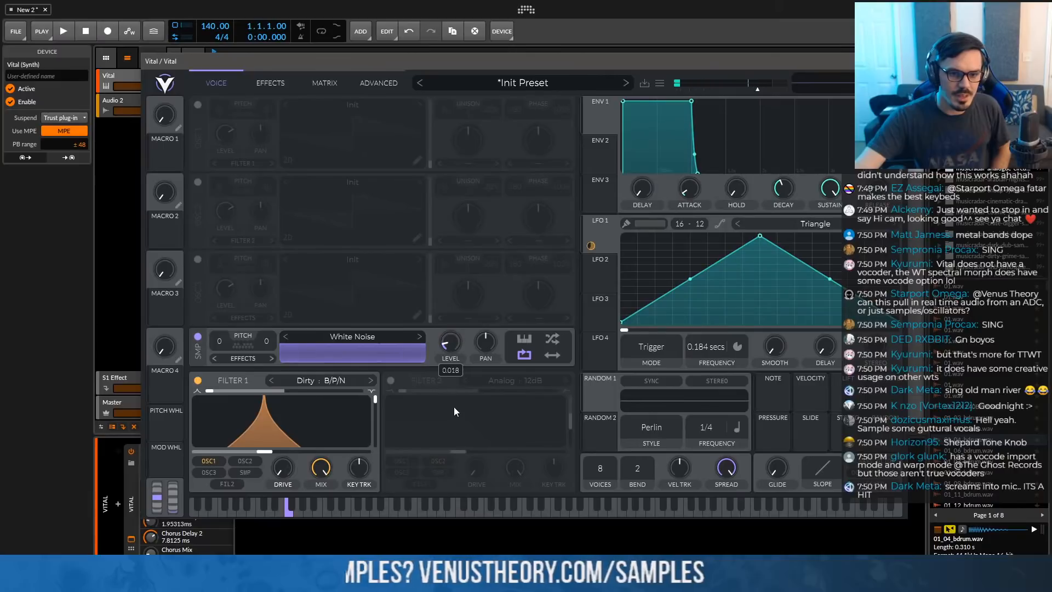
left_click(242, 474)
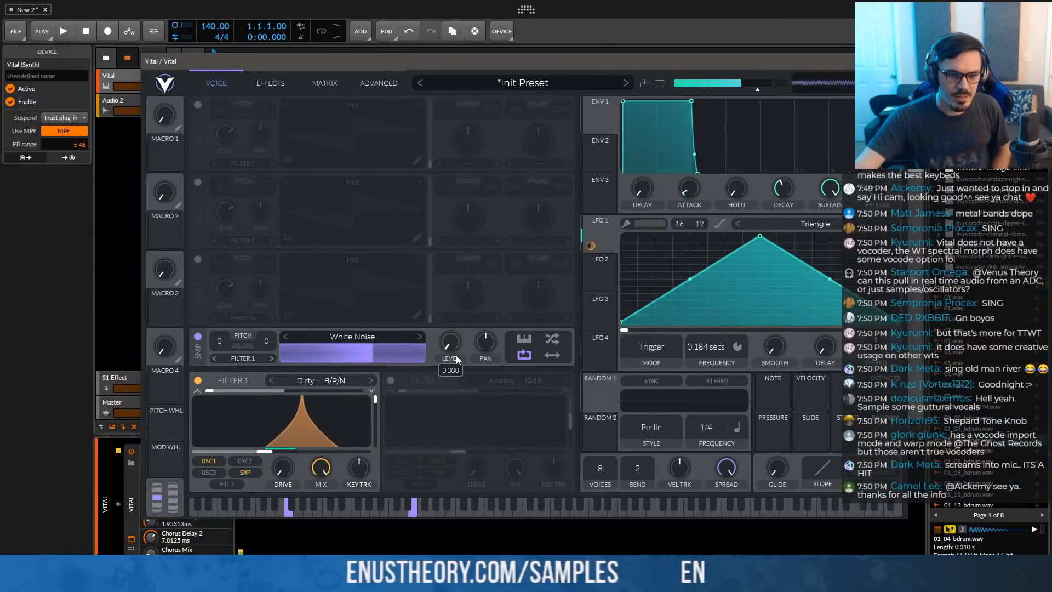
left_click_drag(702, 346, 701, 308)
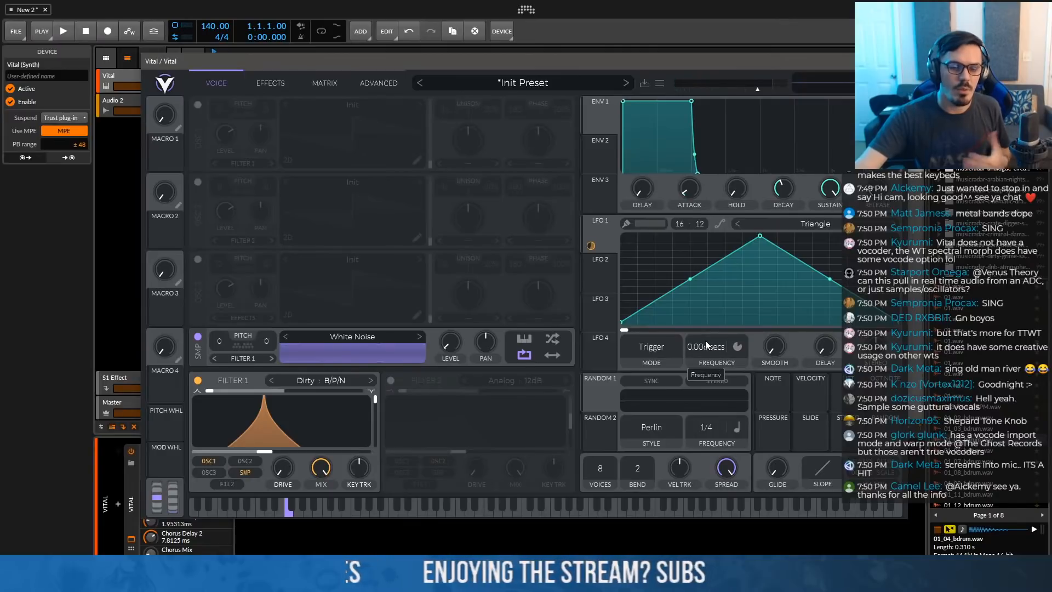
Switch LFO 1's frequency mode to Keytrack, try a tune offset of 13 and reset the tune to 0
left_click(736, 350)
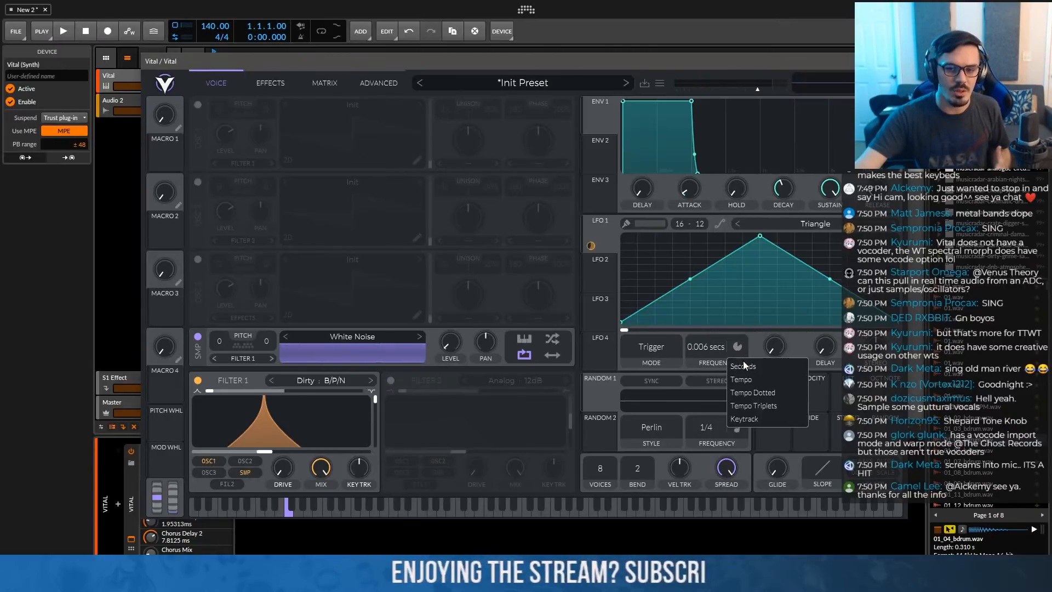
left_click(761, 418)
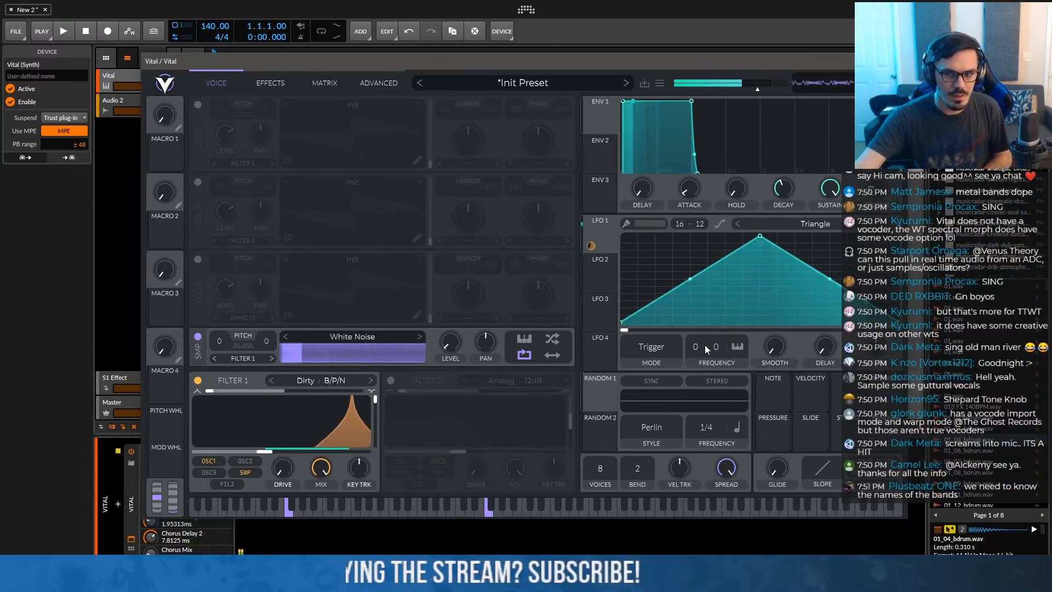
left_click(734, 346)
left_click(722, 343)
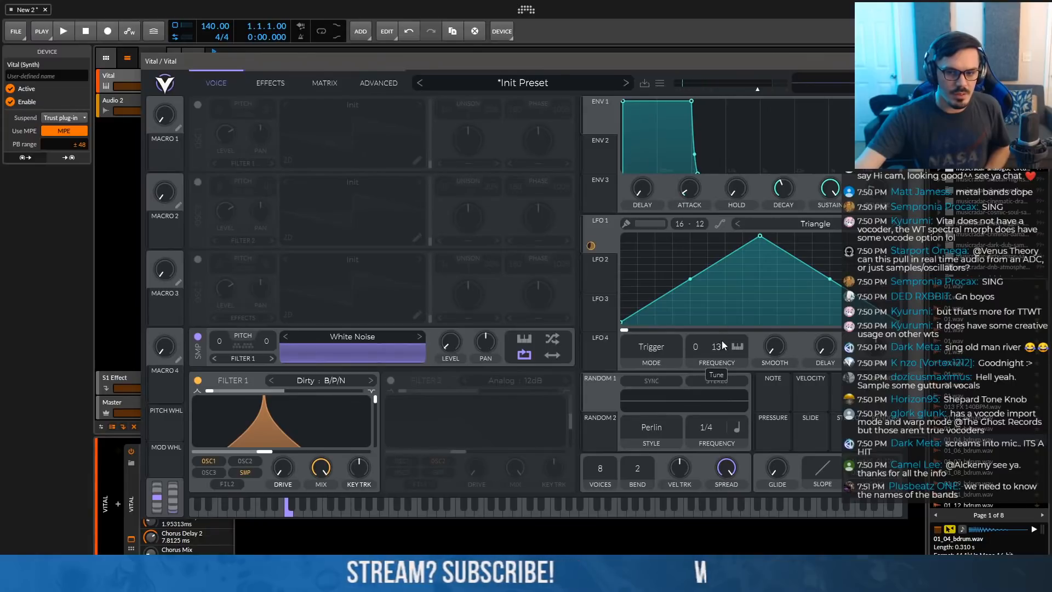
double_click(719, 347)
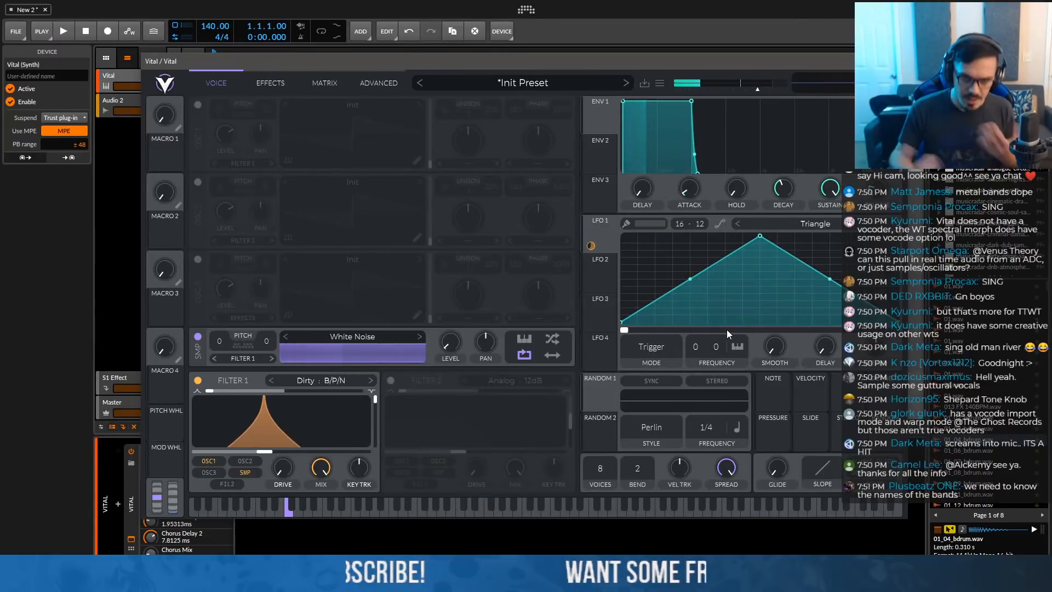
Sweep Filter 1's resonance down and up to 99.04%, lower its cutoff to the minimum and set LFO 1's cutoff modulation to 128.0
left_click_drag(376, 422, 369, 436)
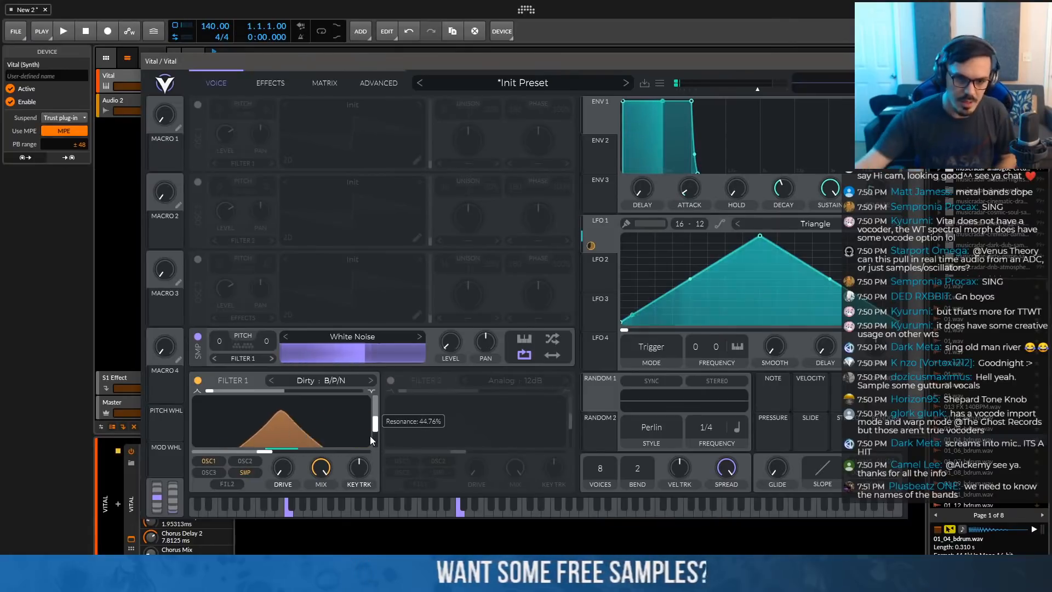
left_click_drag(377, 432, 375, 389)
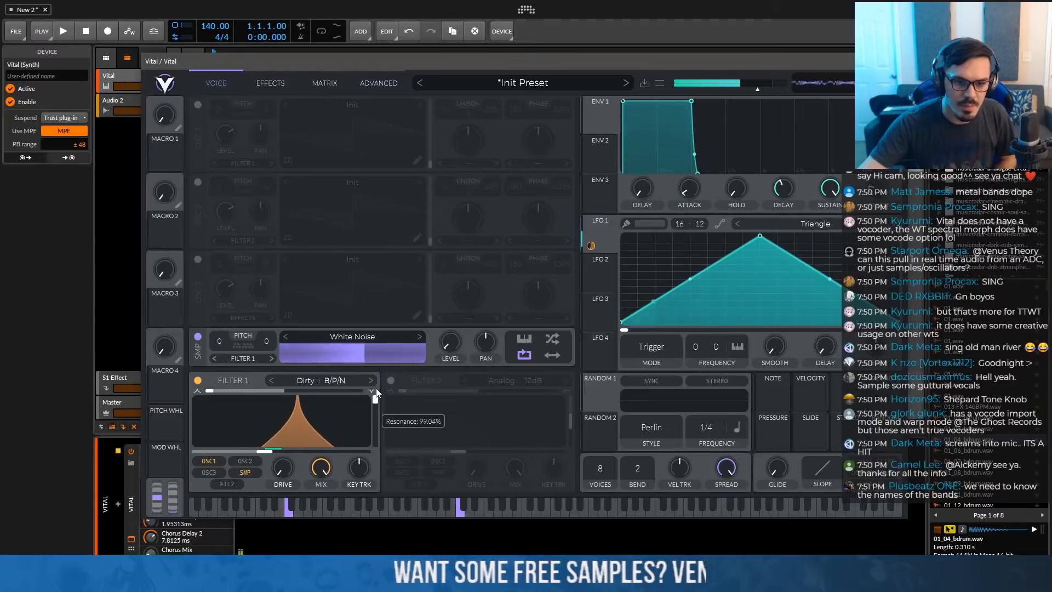
left_click_drag(266, 451, 203, 452)
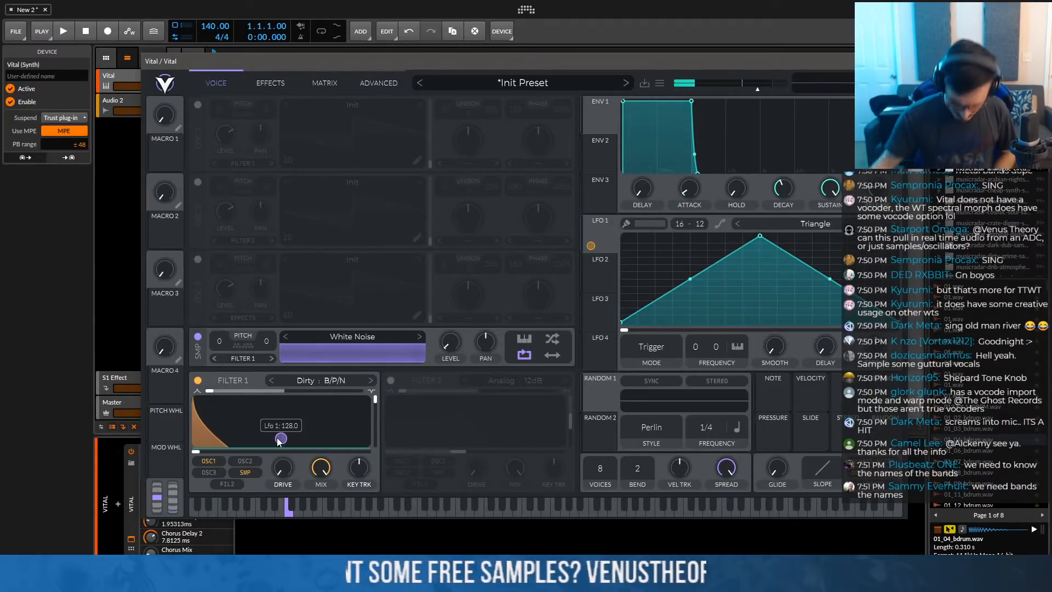
Initialize the preset, enable Filter 1 and assign LFO 1 to its cutoff
left_click(488, 81)
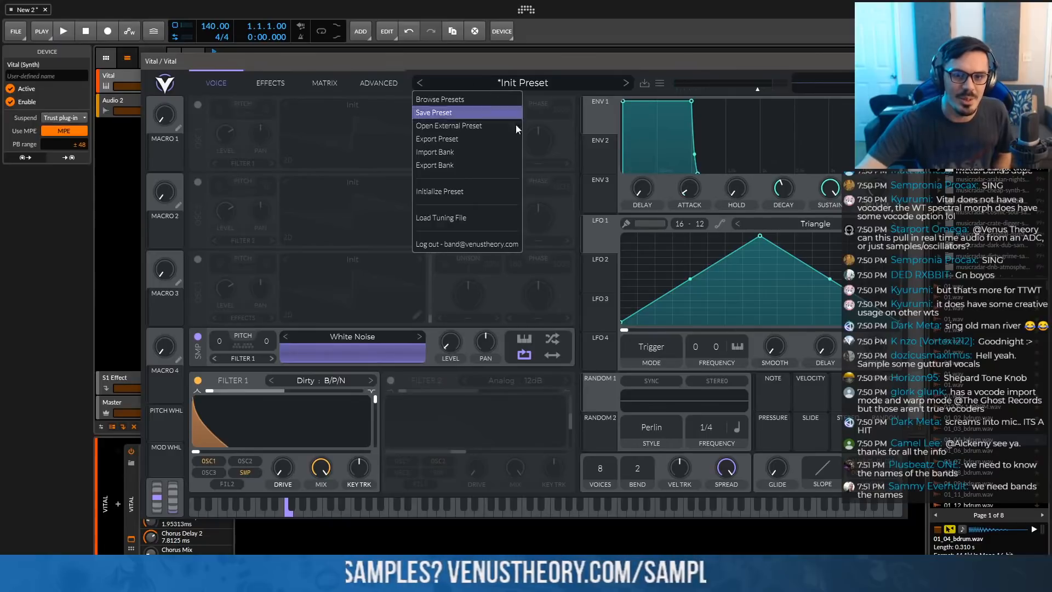
left_click(465, 190)
left_click(198, 380)
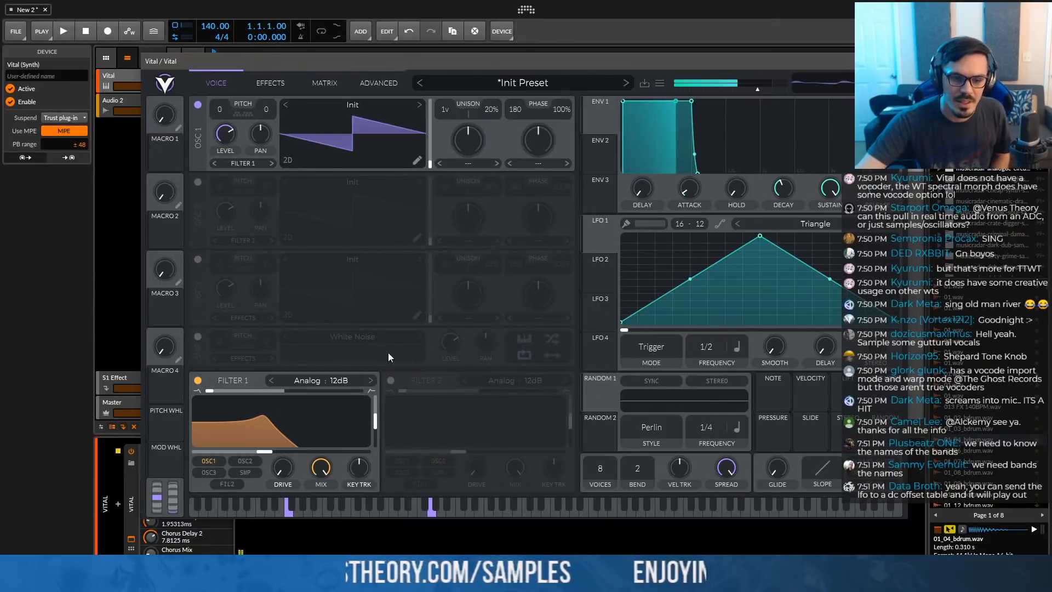
left_click_drag(600, 238, 291, 430)
Switch LFO 1's frequency mode to Keytrack and set its transpose to 7
left_click(740, 345)
left_click(746, 420)
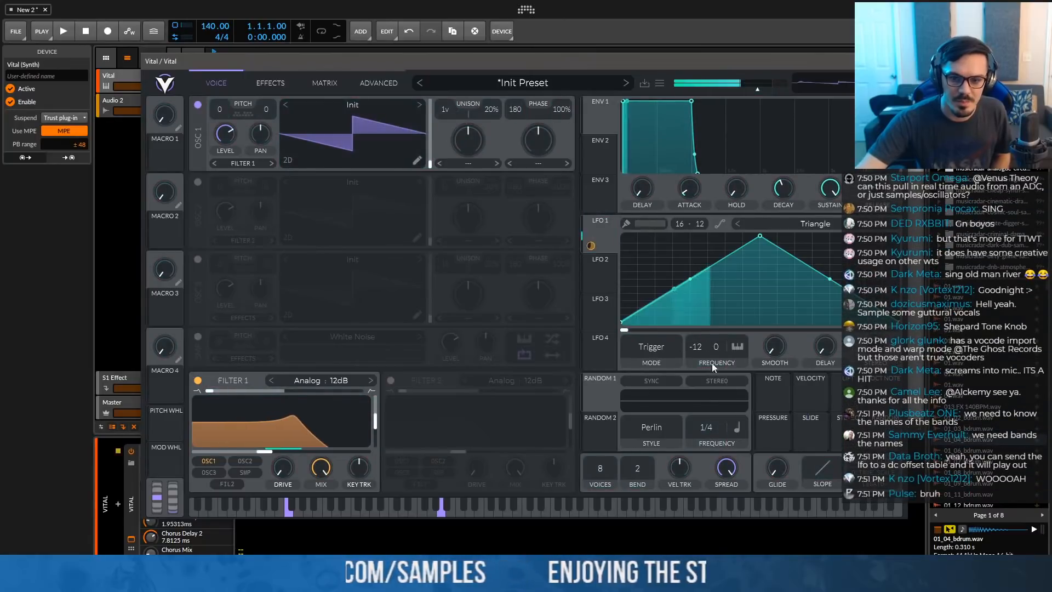
left_click_drag(698, 279, 698, 234)
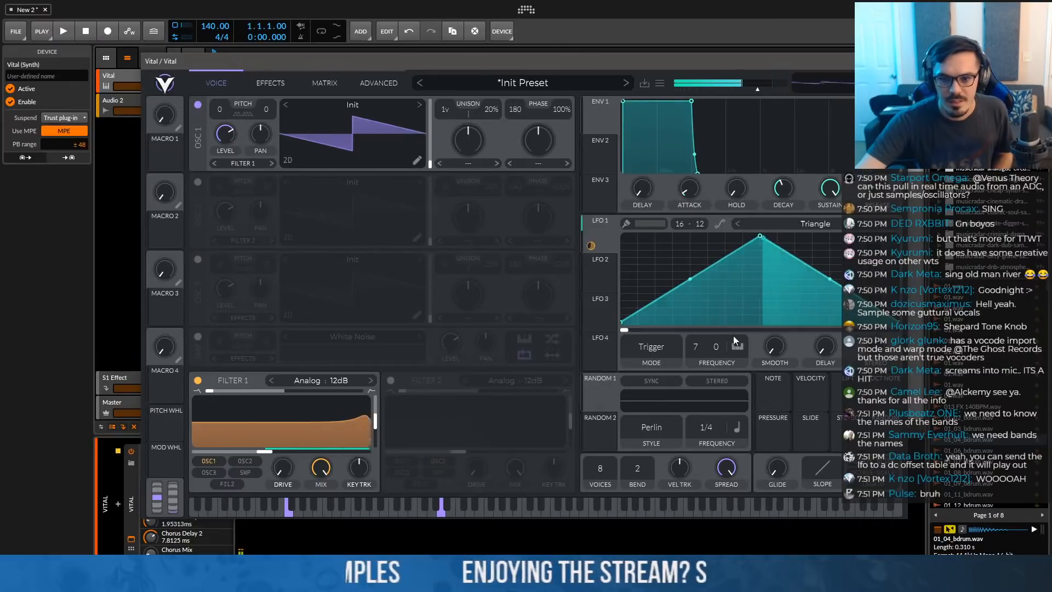
Give oscillator 1 two unison voices with a detune of 2%
left_click_drag(443, 104, 446, 100)
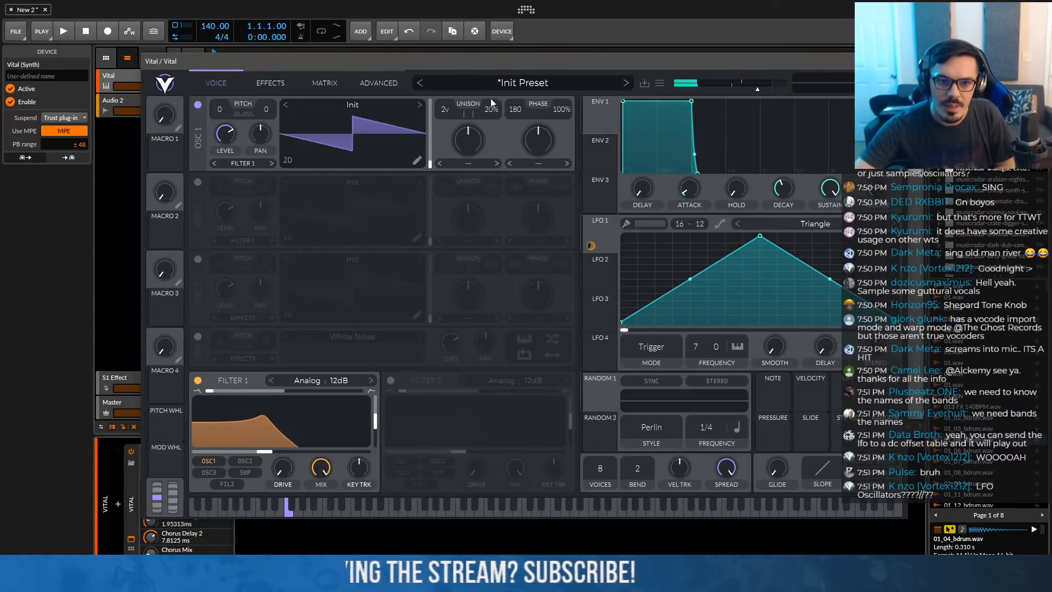
left_click_drag(494, 120, 492, 146)
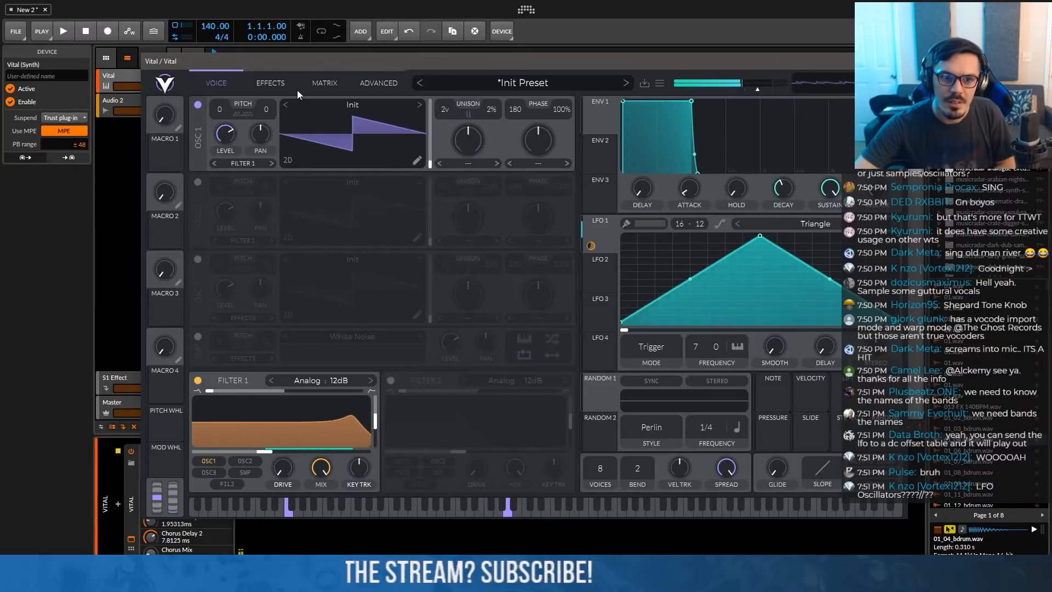
Enable Filter 2 with Filter 1 as its input, set its cutoff to -17.64 semitones and modulate that cutoff with ENV 2
left_click(391, 380)
left_click_drag(456, 455, 431, 453)
left_click(420, 484)
left_click(438, 461)
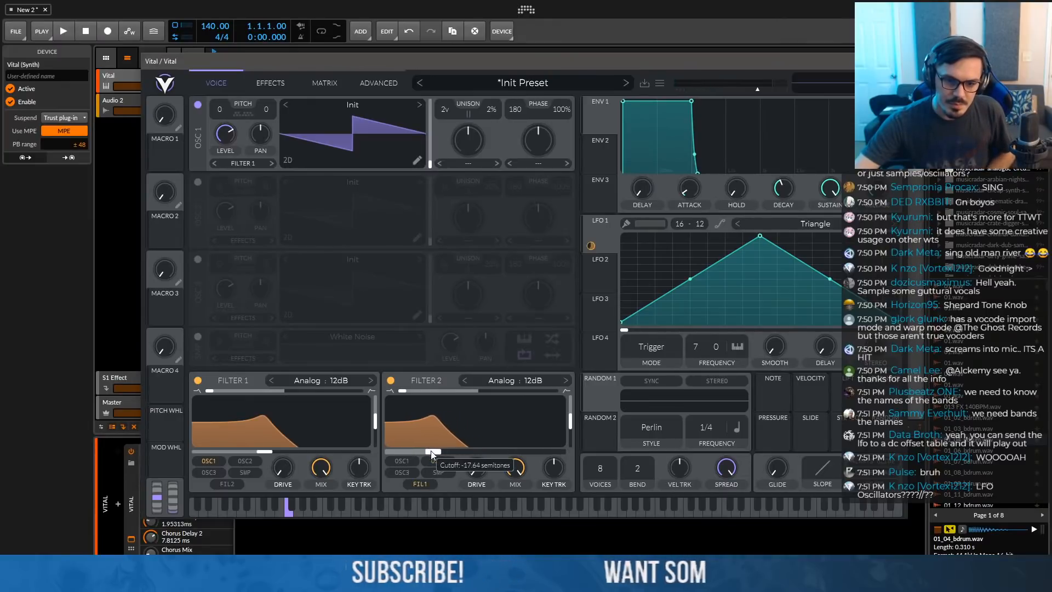
left_click_drag(586, 188, 474, 437)
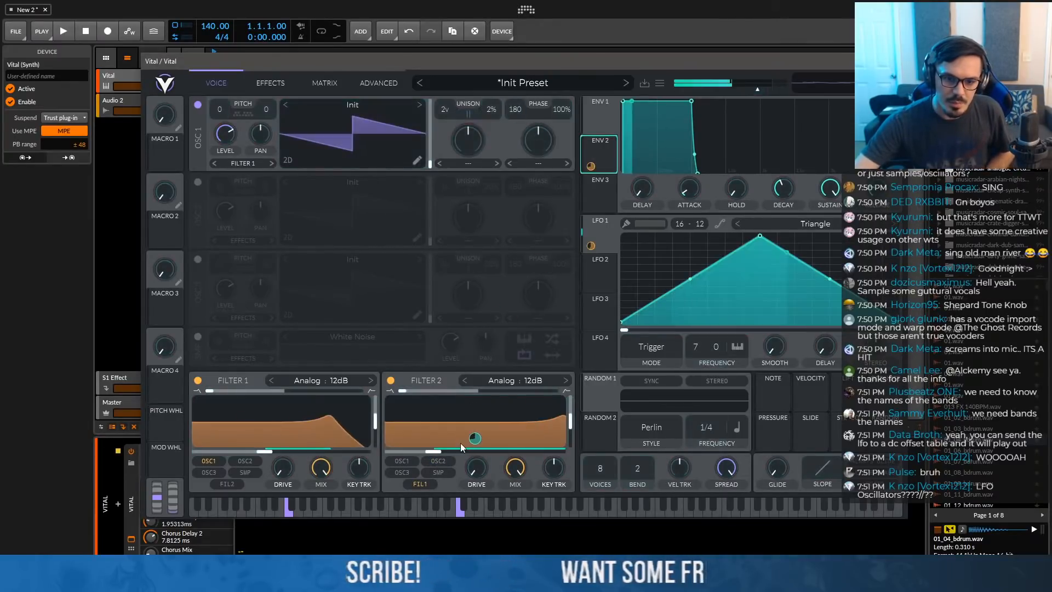
Give ENV 1 a slow attack and longer decay, and lower Filter 2's cutoff further
left_click_drag(624, 113, 720, 102)
left_click_drag(852, 129, 872, 133)
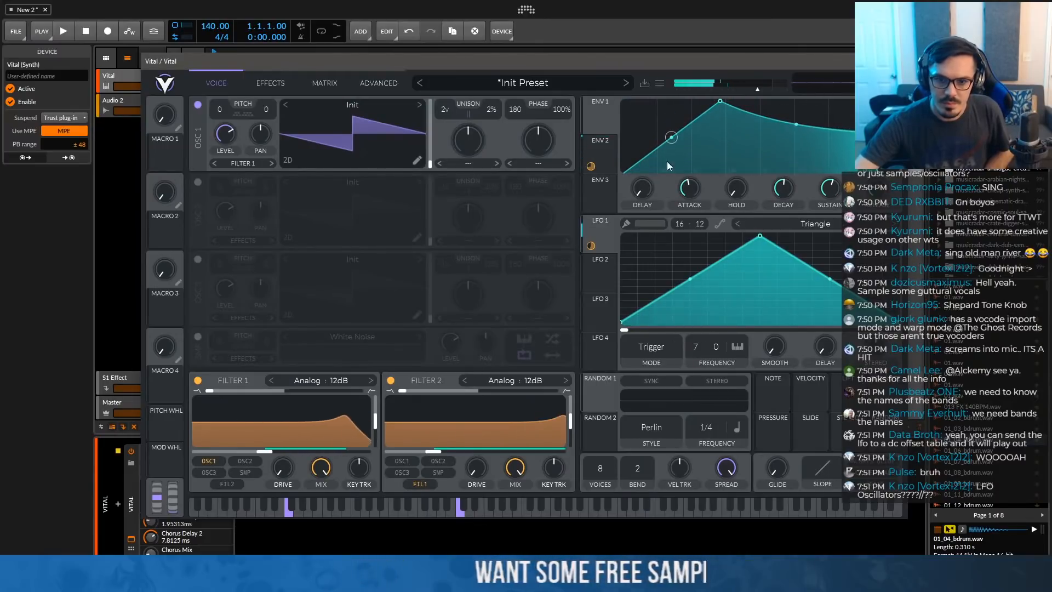
left_click_drag(428, 454, 401, 454)
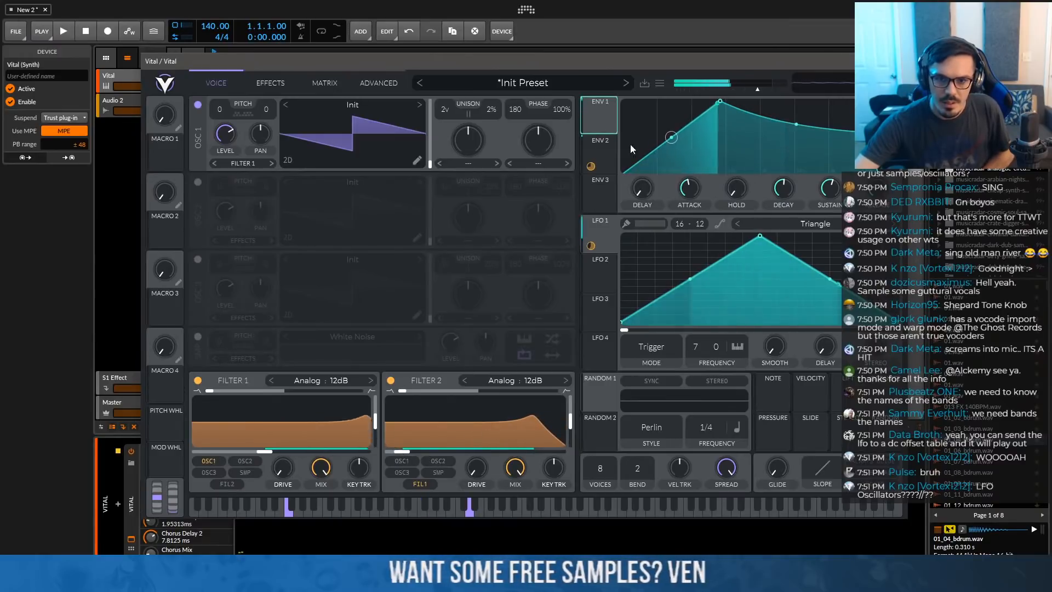
Shape ENV 2 with an attack of just over 1 s and a long decay, and raise Filter 2's resonance
left_click(600, 145)
left_click_drag(626, 97, 688, 101)
left_click_drag(751, 108, 710, 102)
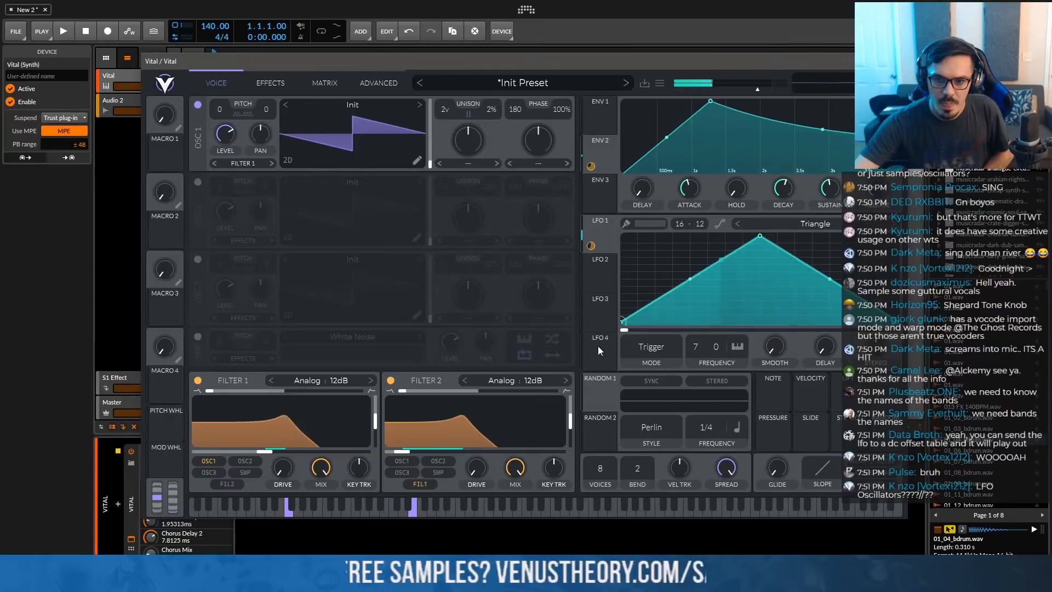
left_click_drag(569, 421, 571, 405)
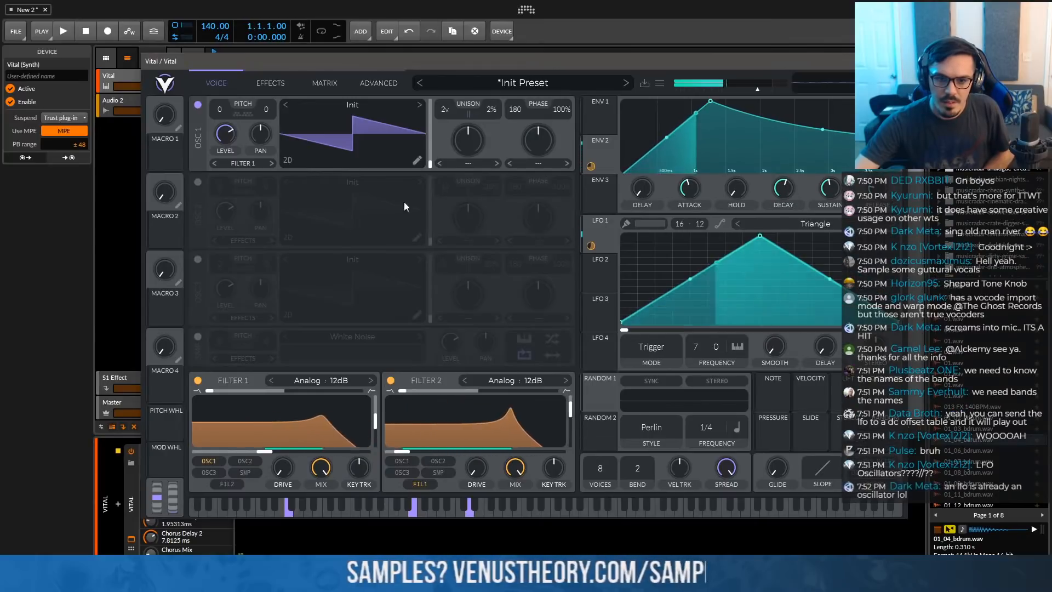
Enable the Chorus and Delay effects and set the delay's frequency to a dotted 1/4
left_click(270, 84)
left_click(197, 106)
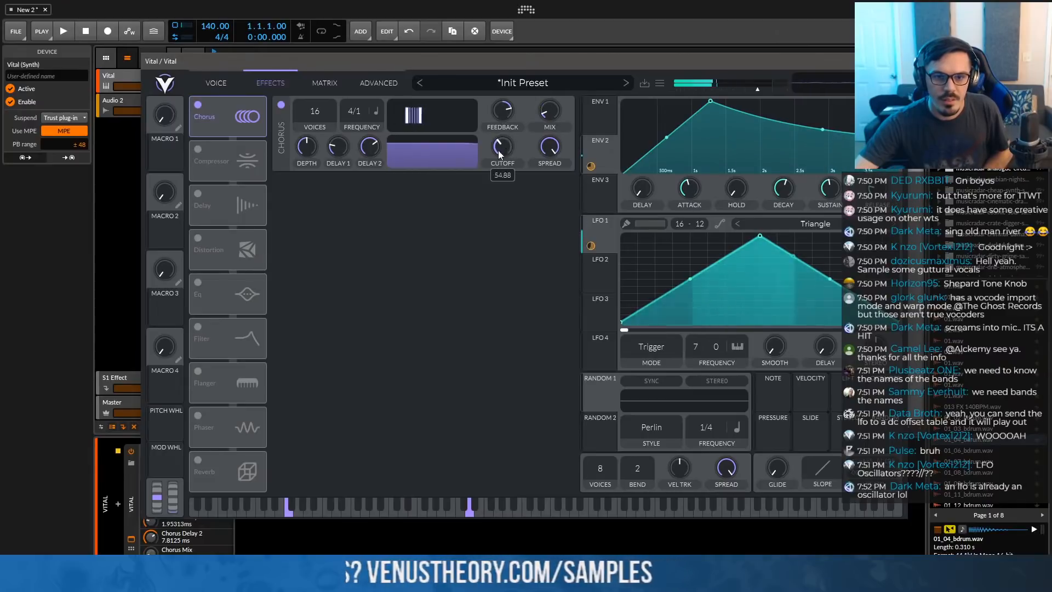
left_click(198, 194)
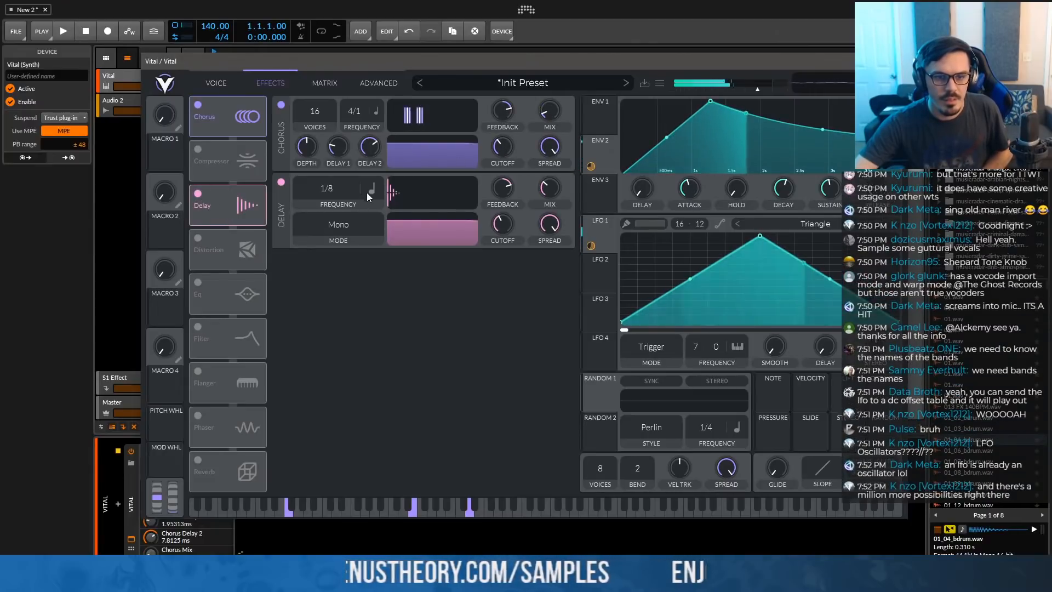
left_click(371, 189)
left_click(390, 235)
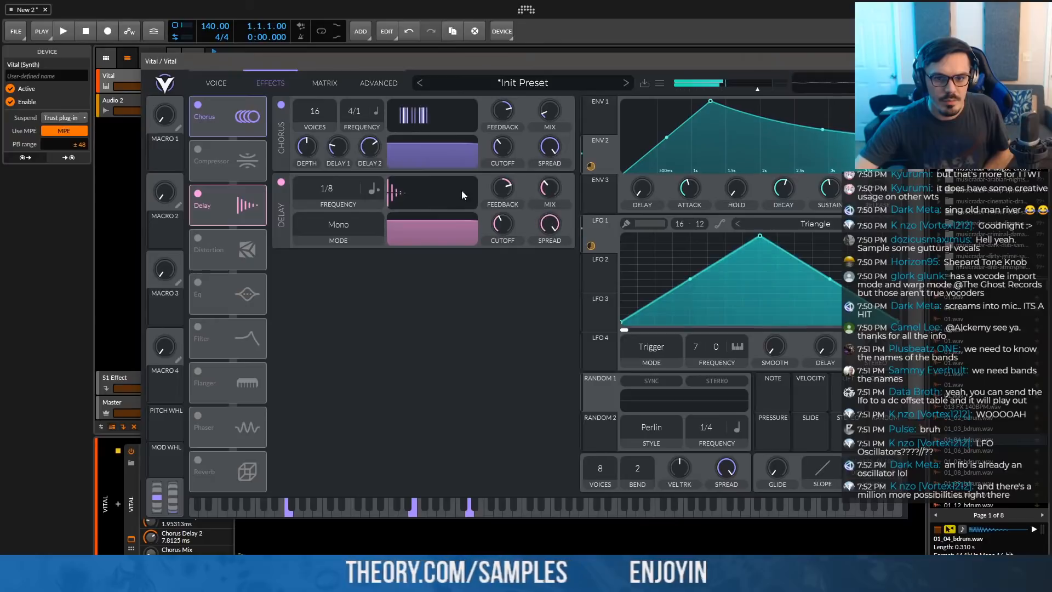
left_click_drag(344, 190, 343, 226)
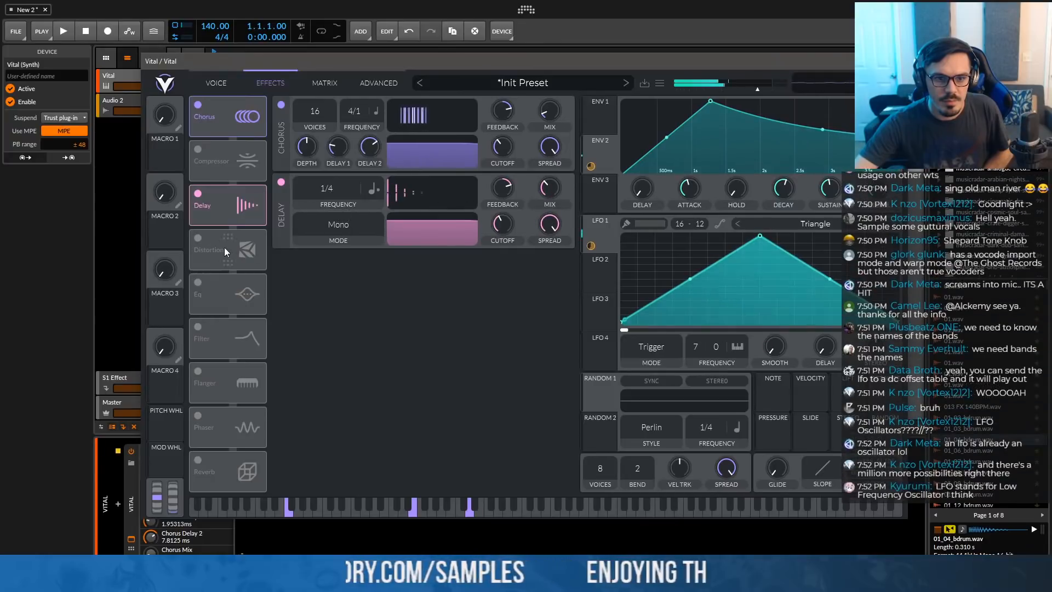
Enable the Soft Clip Distortion, Flanger and Reverb effects, and adjust the flanger's center
left_click(211, 241)
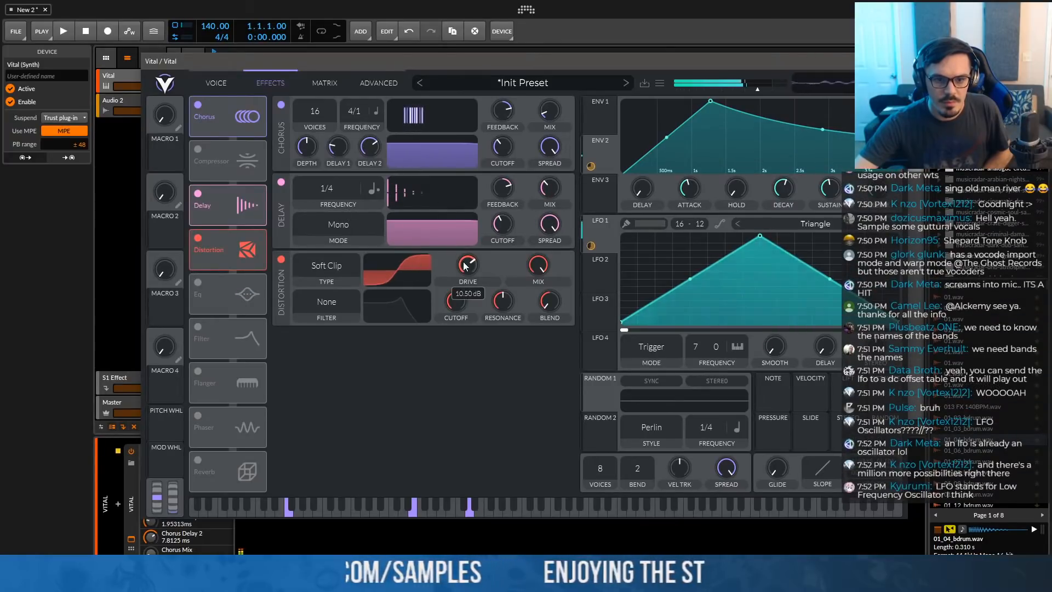
double_click(197, 327)
left_click(198, 371)
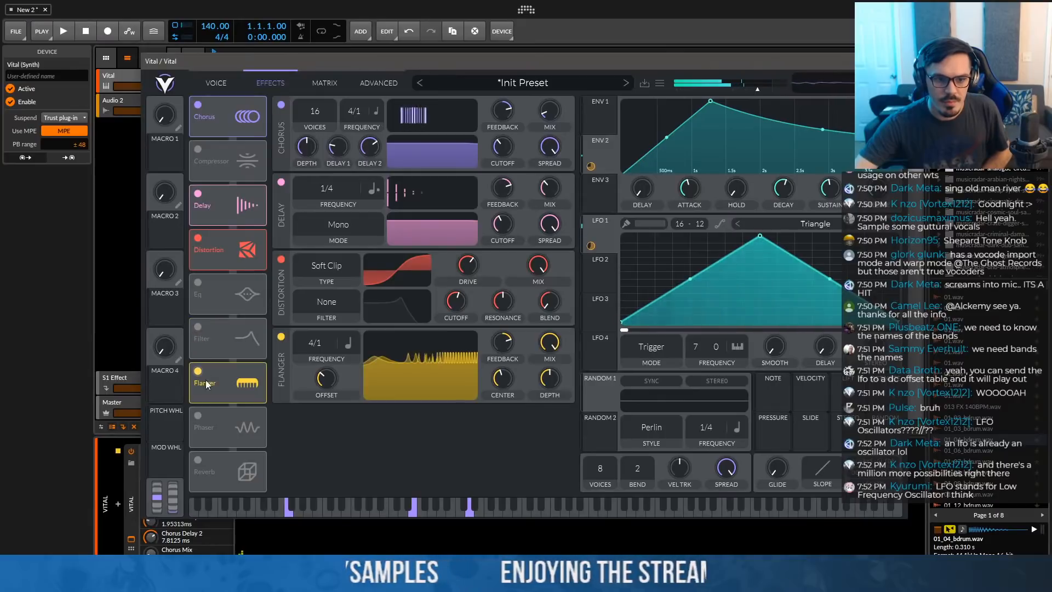
left_click(197, 460)
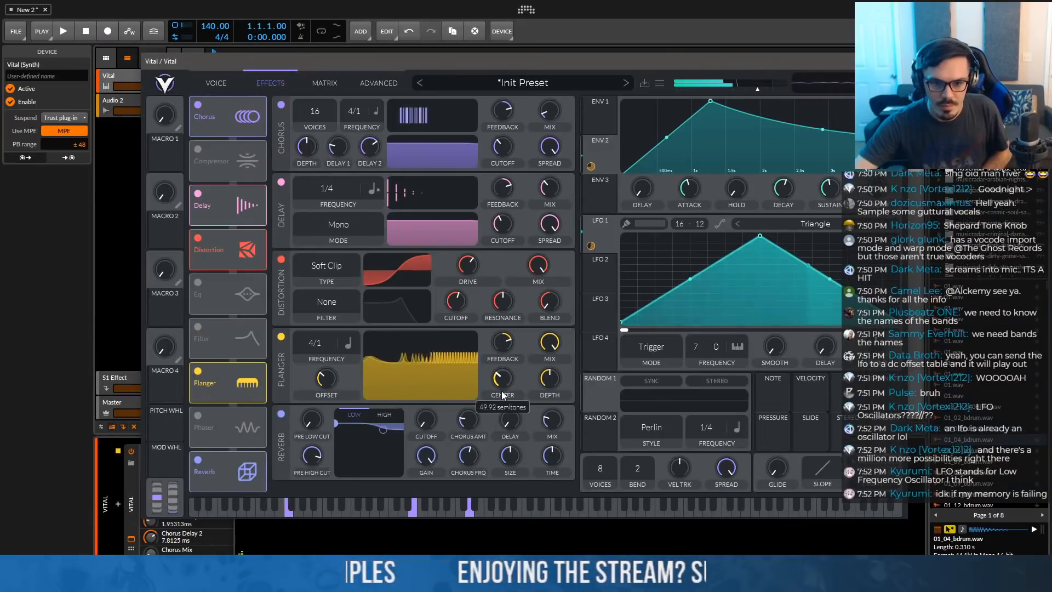
left_click_drag(509, 383, 511, 373)
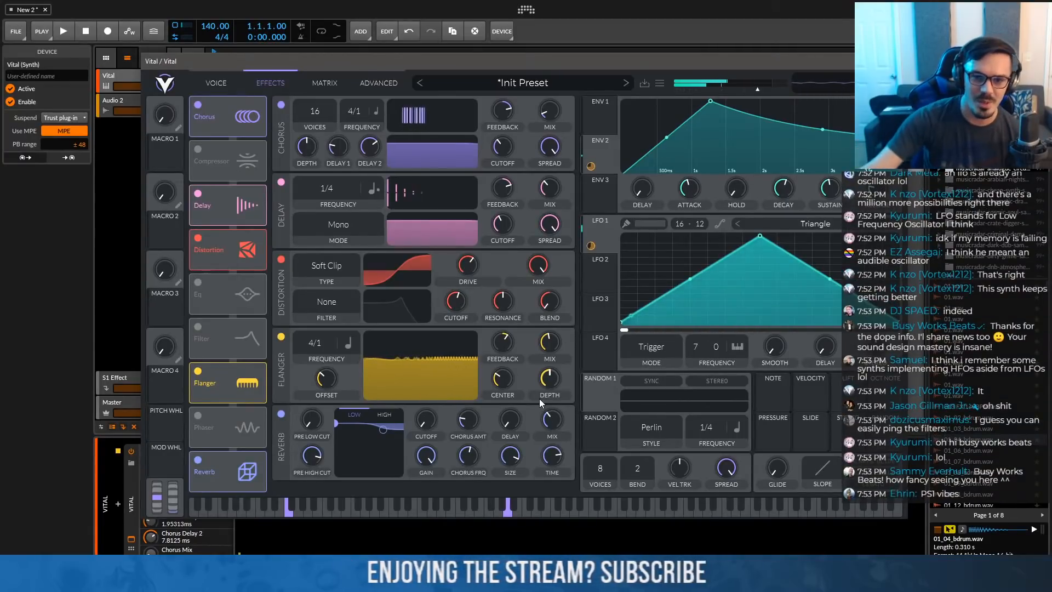
Initialize the preset and leave the preset browser for the oscillator and filter view
left_click(607, 151)
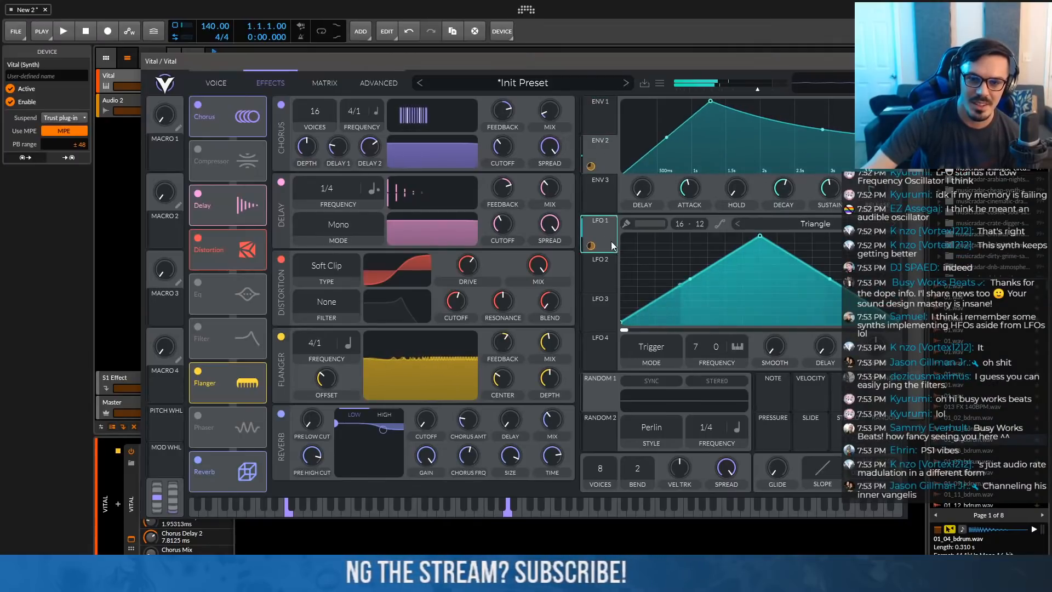
left_click(241, 89)
left_click(499, 85)
right_click(499, 84)
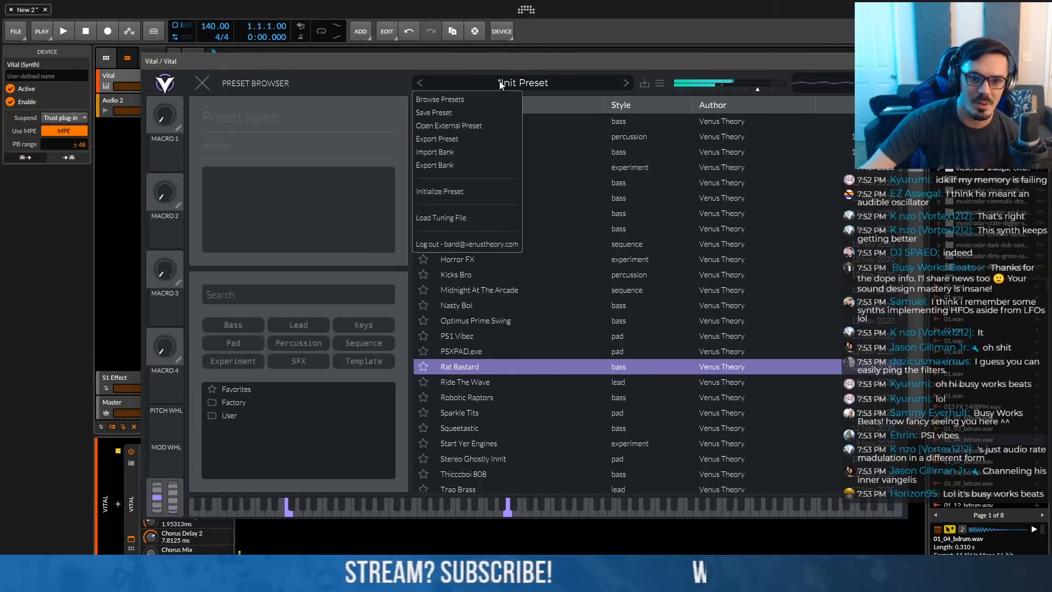
left_click(470, 191)
left_click(201, 82)
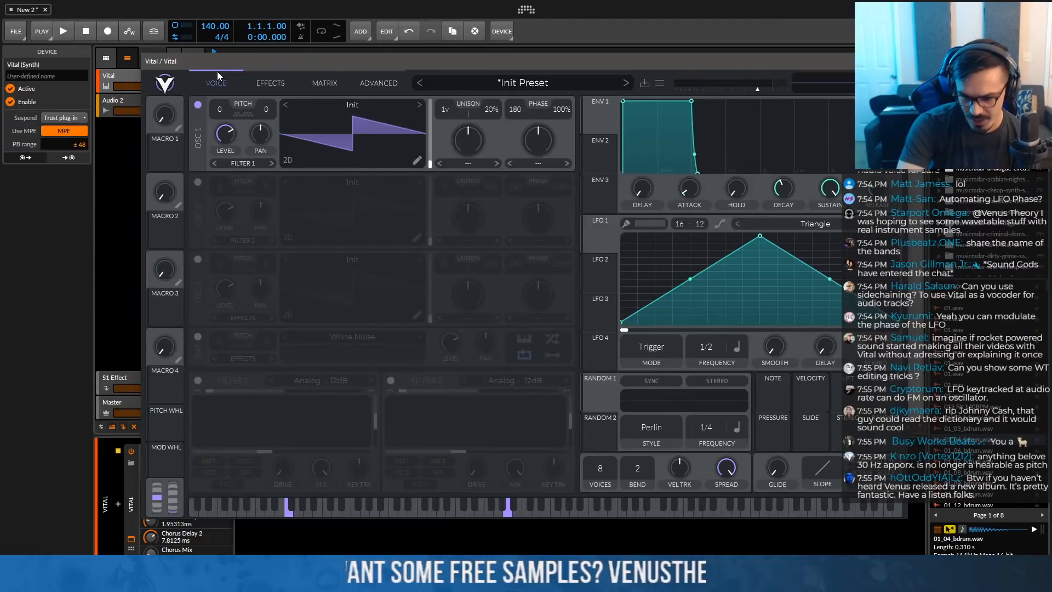
scroll(987, 215, "down", 3)
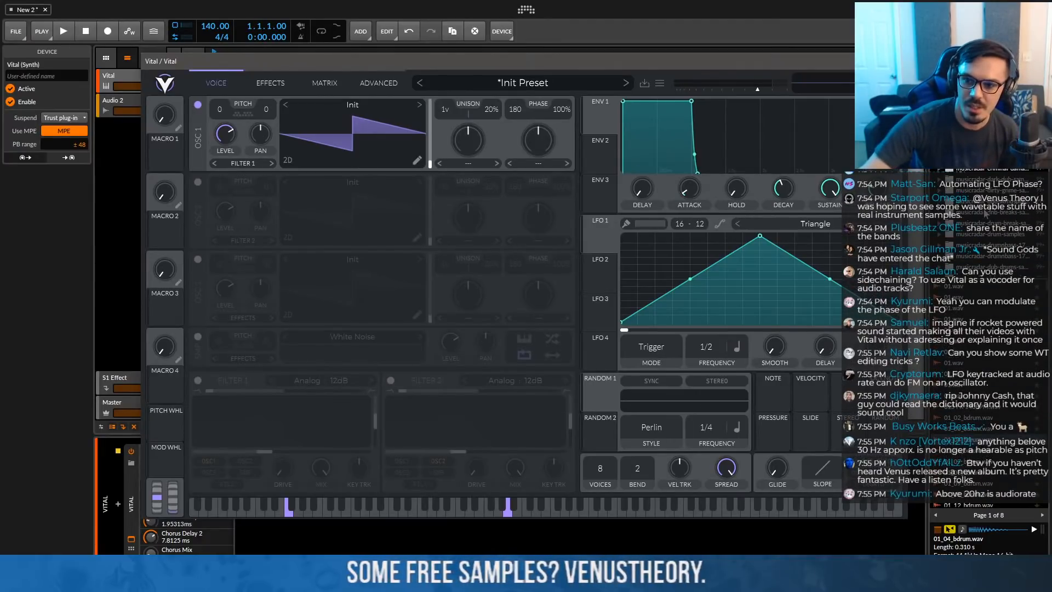
left_click(986, 213)
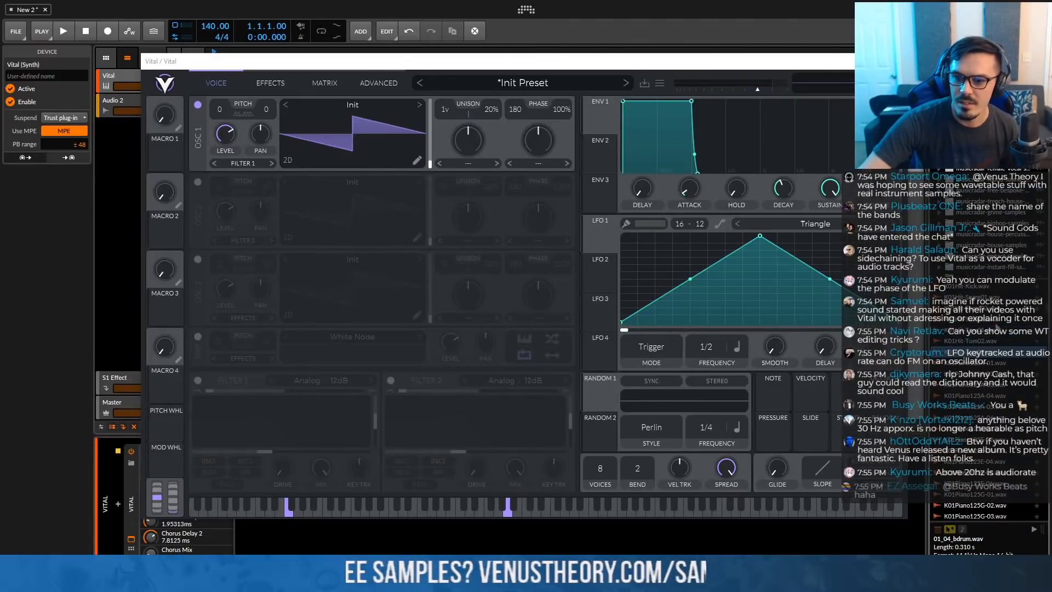
Browse the sample library for the alto flute samples, load alto_flute-g5 into oscillator 1 as a wavetable, and set its frame to about 82
scroll(985, 218, "down", 5)
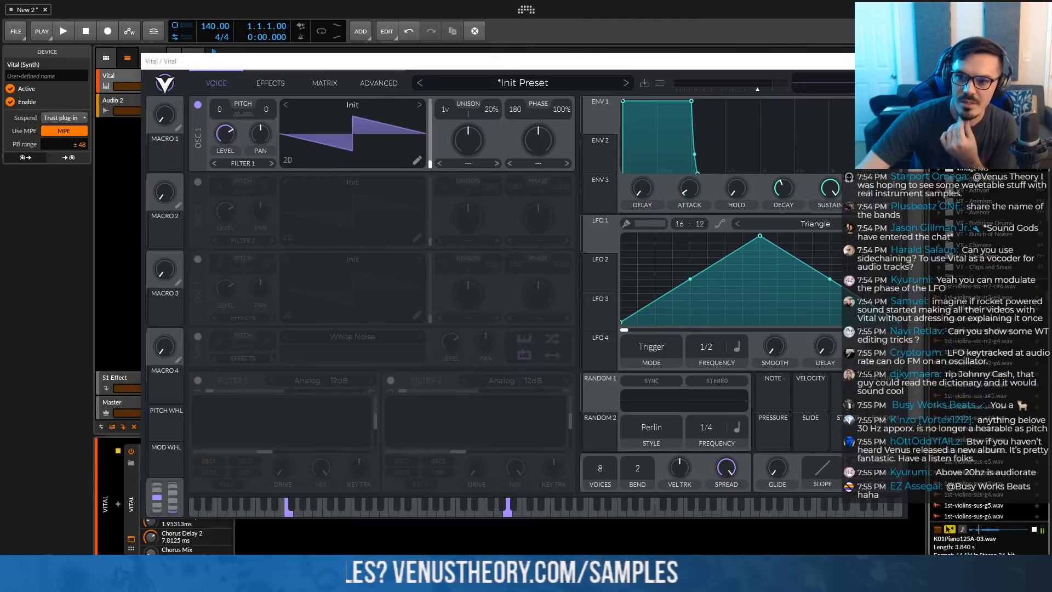
left_click(985, 286)
left_click(985, 341)
scroll(985, 351, "down", 4)
left_click(984, 417)
scroll(982, 432, "down", 3)
scroll(982, 462, "down", 5)
left_click(983, 453)
left_click(982, 398)
left_click_drag(974, 404, 360, 118)
mouse_move(434, 143)
left_mouse_down()
mouse_move(428, 129)
mouse_move(428, 143)
left_mouse_up()
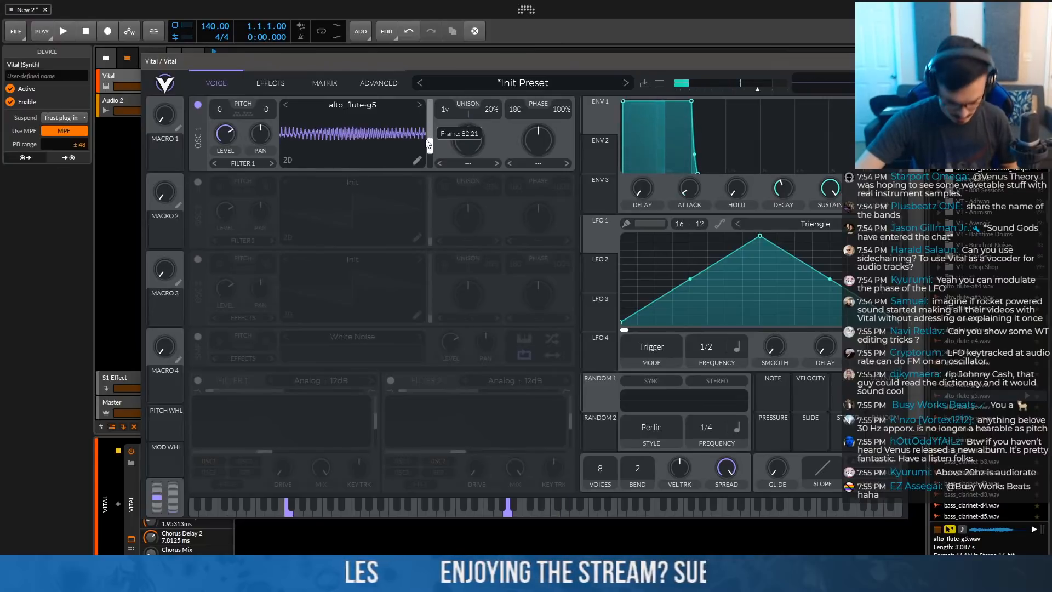
Load the alto_flute-e4 sample into oscillator 1, reimport it with a different conversion mode, and set the wavetable frame to 155
left_click(967, 352)
key("Up")
left_click_drag(980, 352, 371, 126)
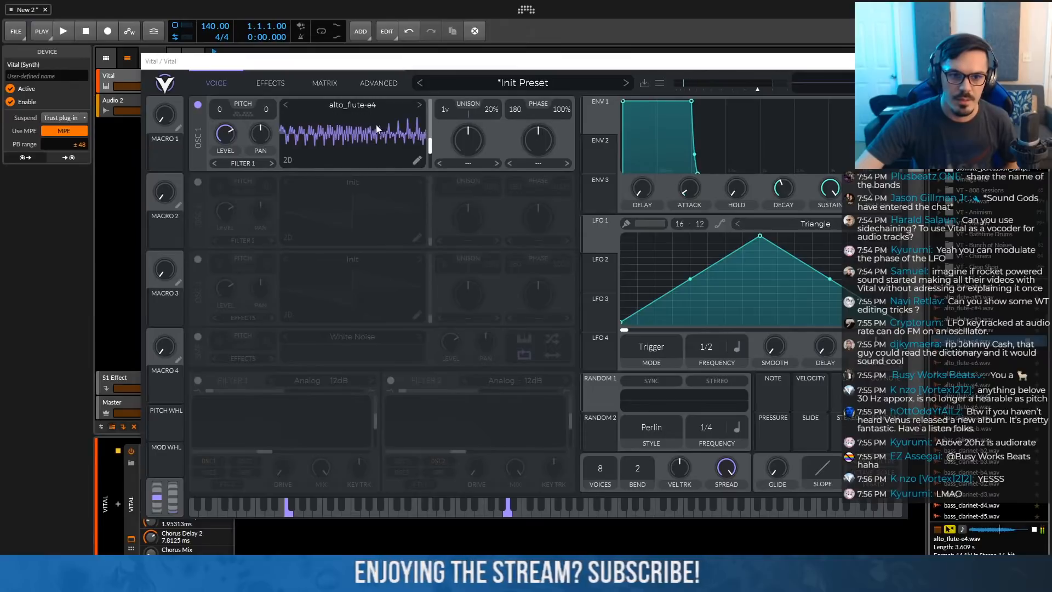
left_click_drag(429, 144, 429, 133)
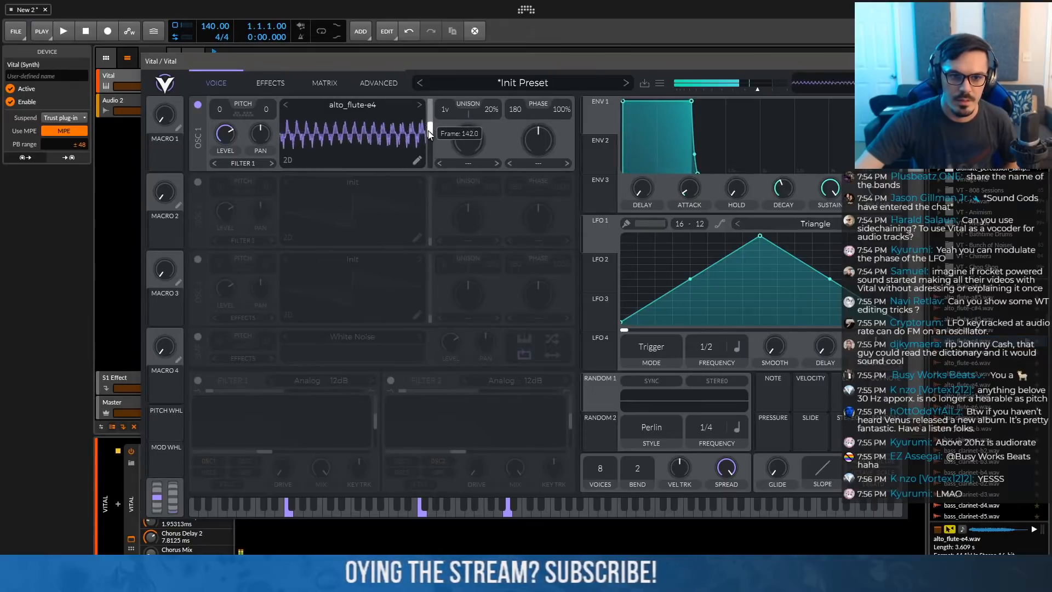
left_click_drag(981, 343, 363, 148)
left_click_drag(430, 140, 428, 127)
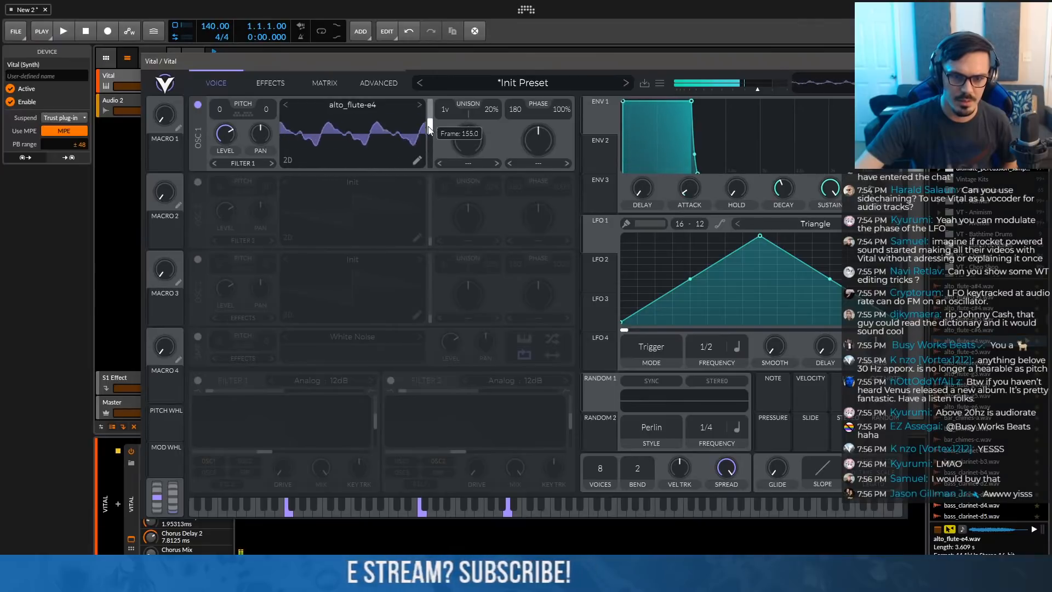
Modulate oscillator 1's wavetable frame with LFO 1 by about 38.56 and set LFO 1's rate to 3.680 secs
left_click_drag(591, 244, 417, 127)
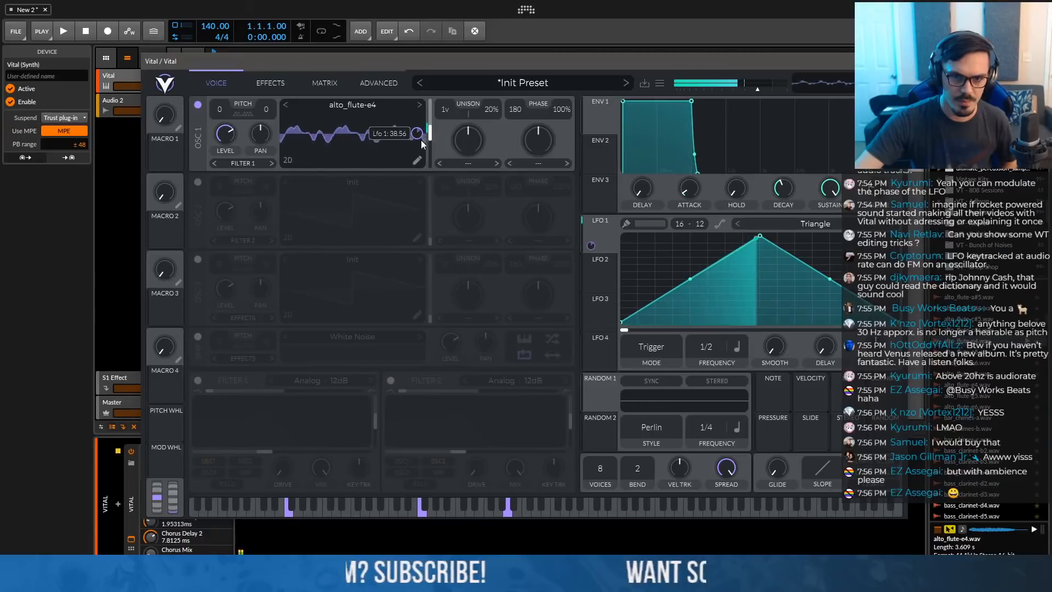
left_click(737, 346)
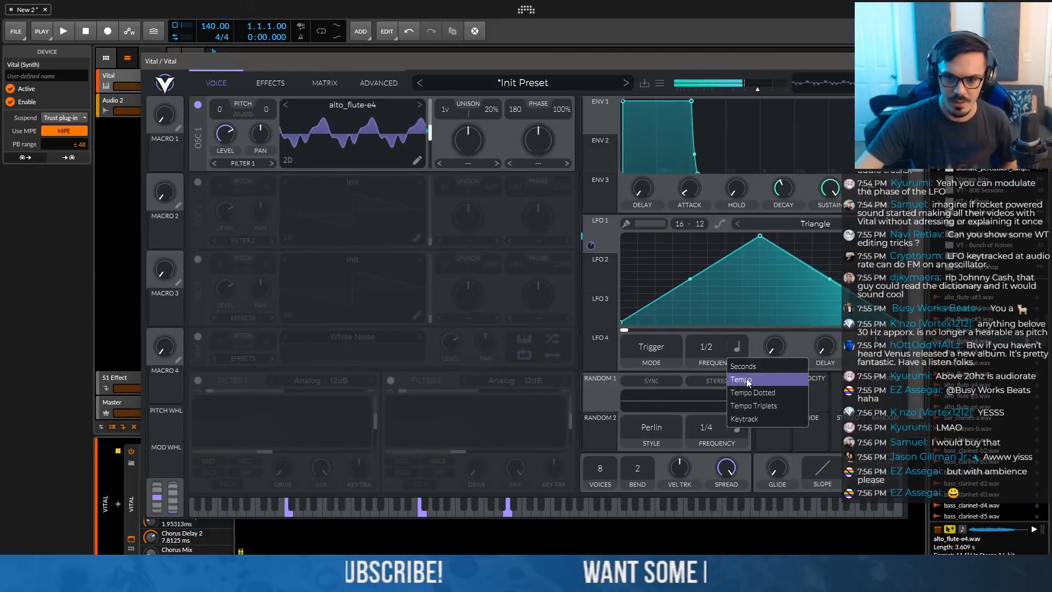
left_click(744, 366)
left_click_drag(718, 362, 697, 350)
left_click(371, 78)
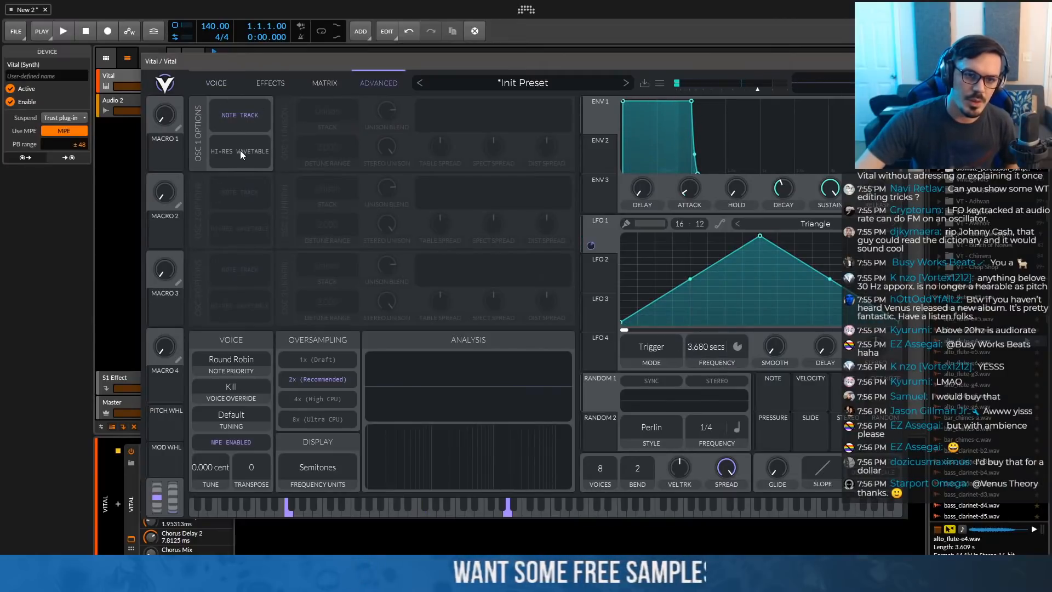
left_click(221, 88)
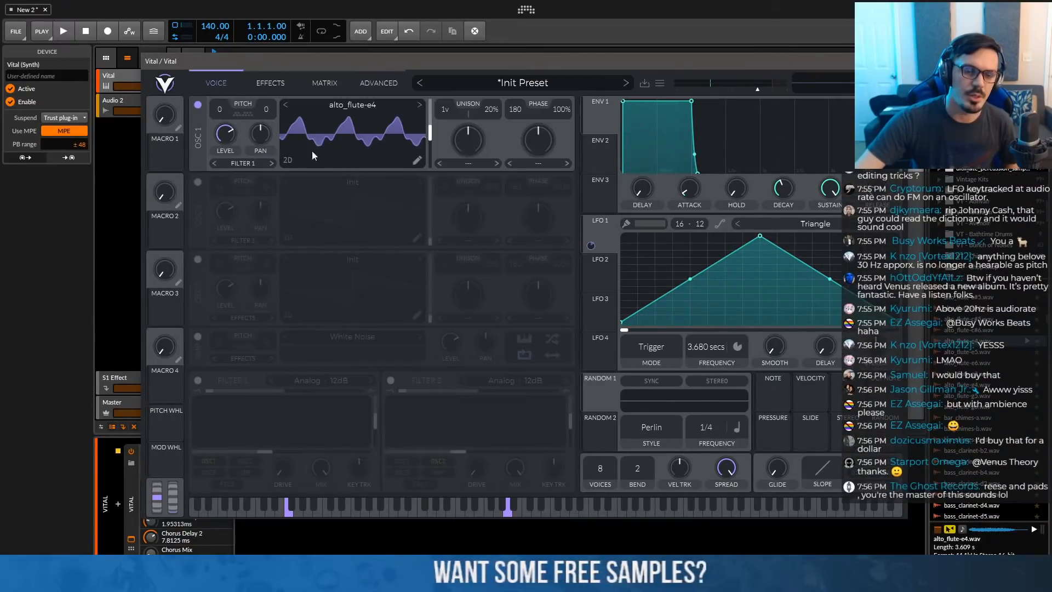
Reshape Envelope 1 with a slower attack, a longer decay and a slightly lower sustain
left_click(372, 84)
left_click(324, 83)
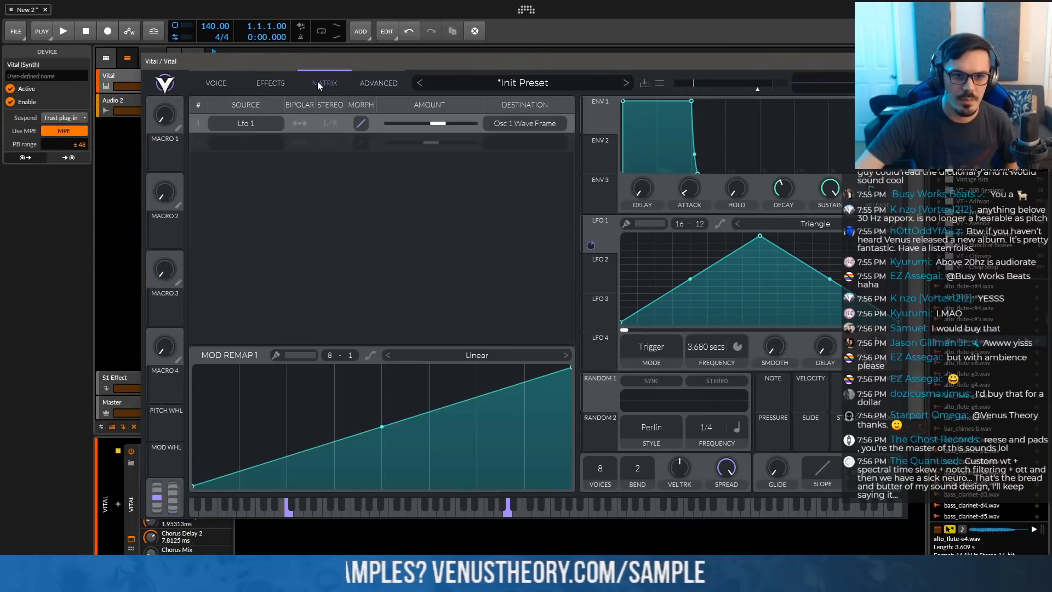
left_click(270, 83)
left_click_drag(627, 101, 674, 100)
left_click_drag(742, 101, 824, 123)
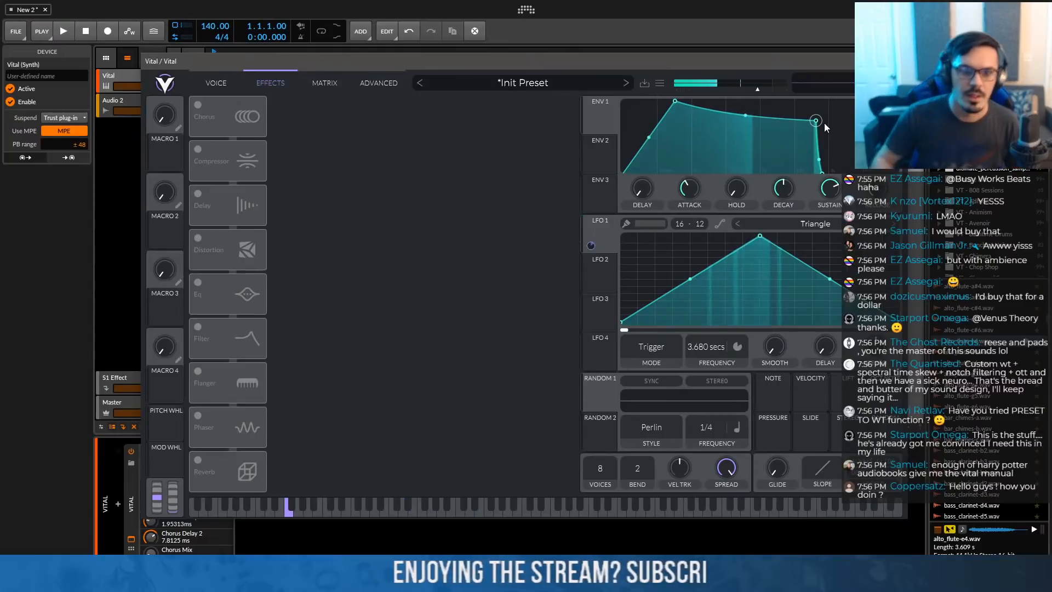
Enable oscillator 2 and try to generate its wavetable from the text "sausage"
left_click(230, 83)
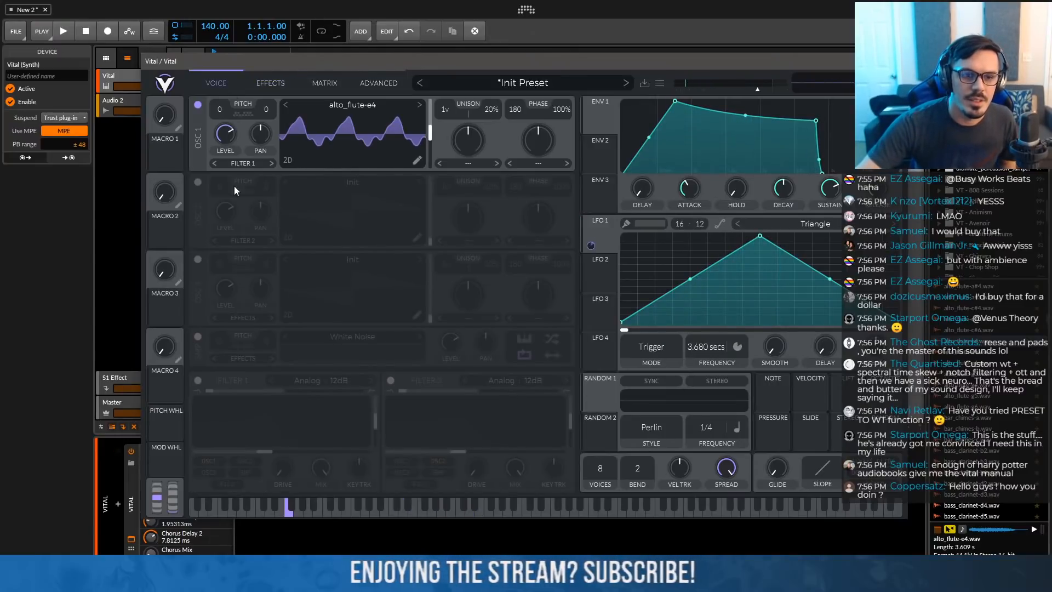
left_click(197, 181)
right_click(321, 202)
left_click(347, 252)
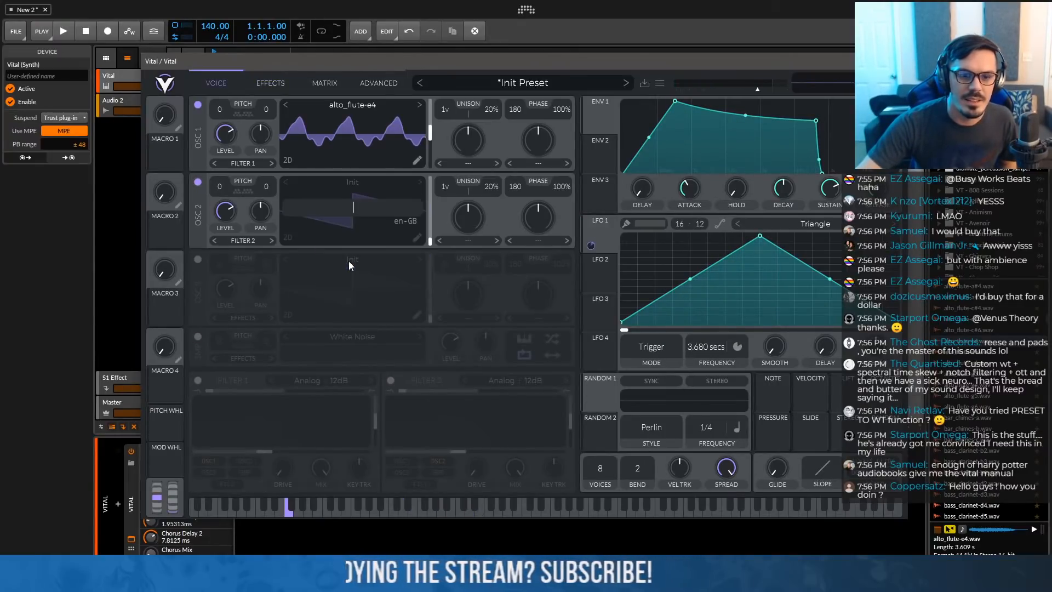
type("sausage")
key("Return")
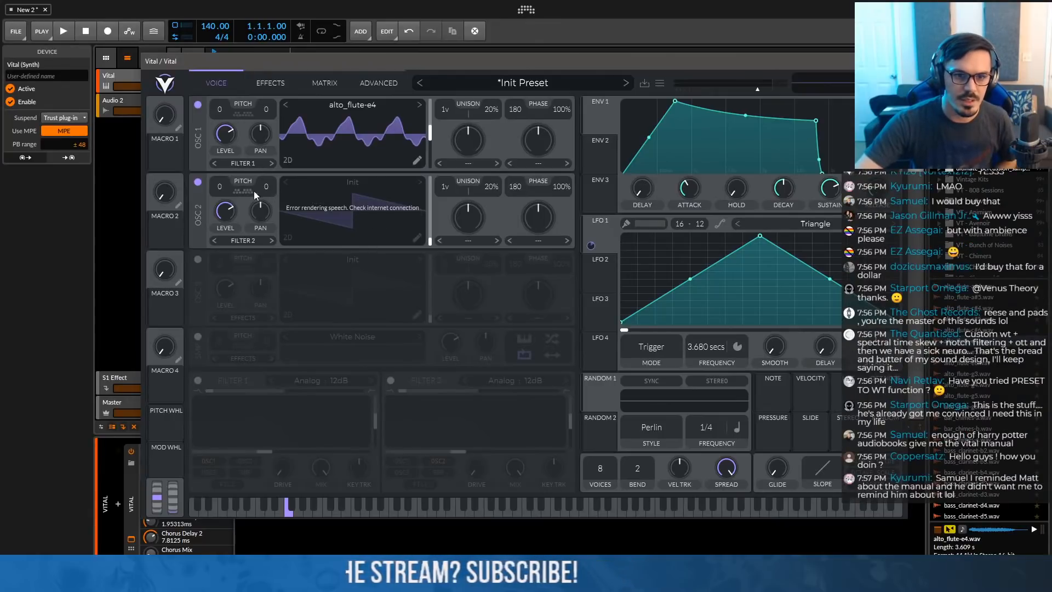
Try Text to Wavetable on oscillator 2 again with the text "aaaaa"
right_click(347, 211)
left_click(379, 271)
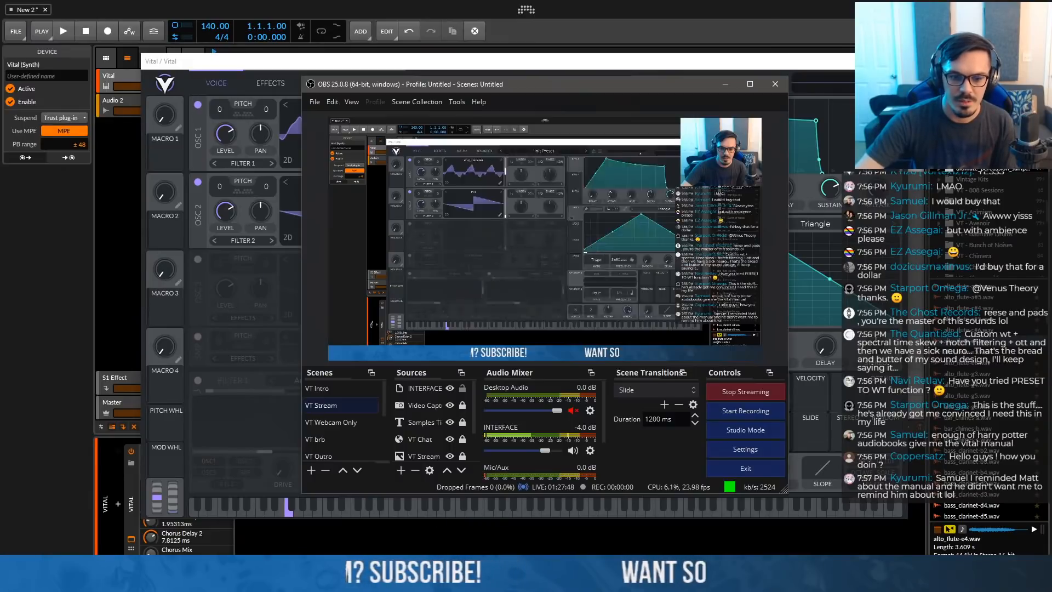
right_click(336, 225)
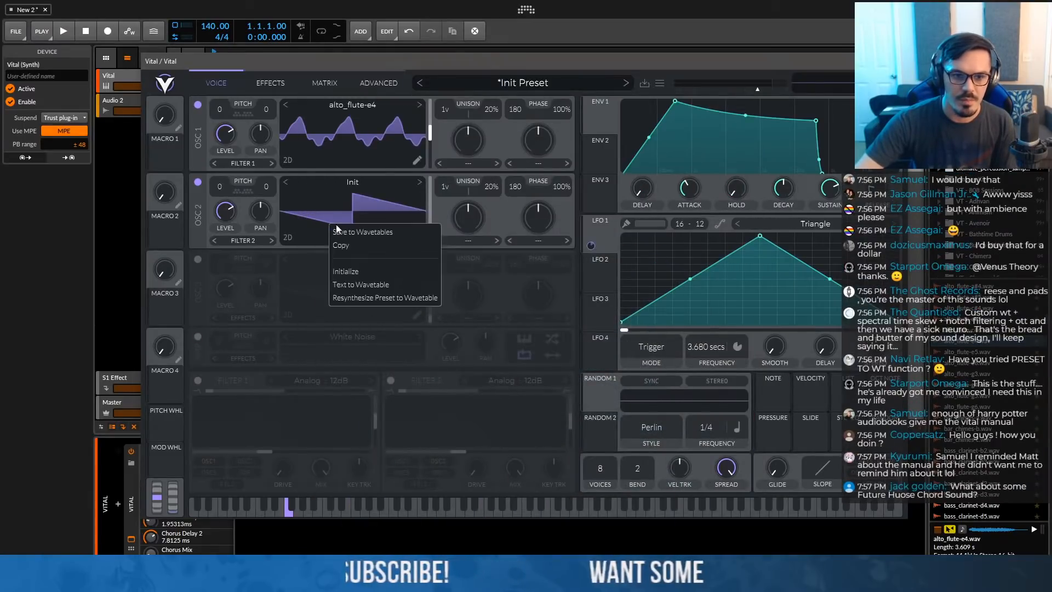
left_click(359, 285)
type("aaaaa")
key("Return")
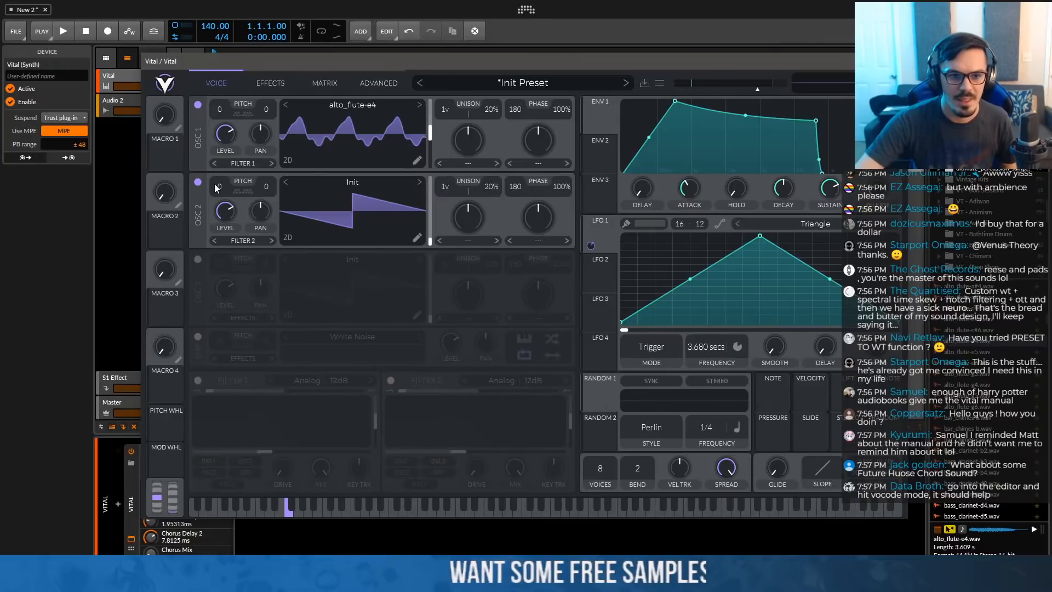
Transpose oscillator 2 by 7 semitones and feed it into an enabled Filter 1 with a raised cutoff
left_click_drag(221, 188, 228, 159)
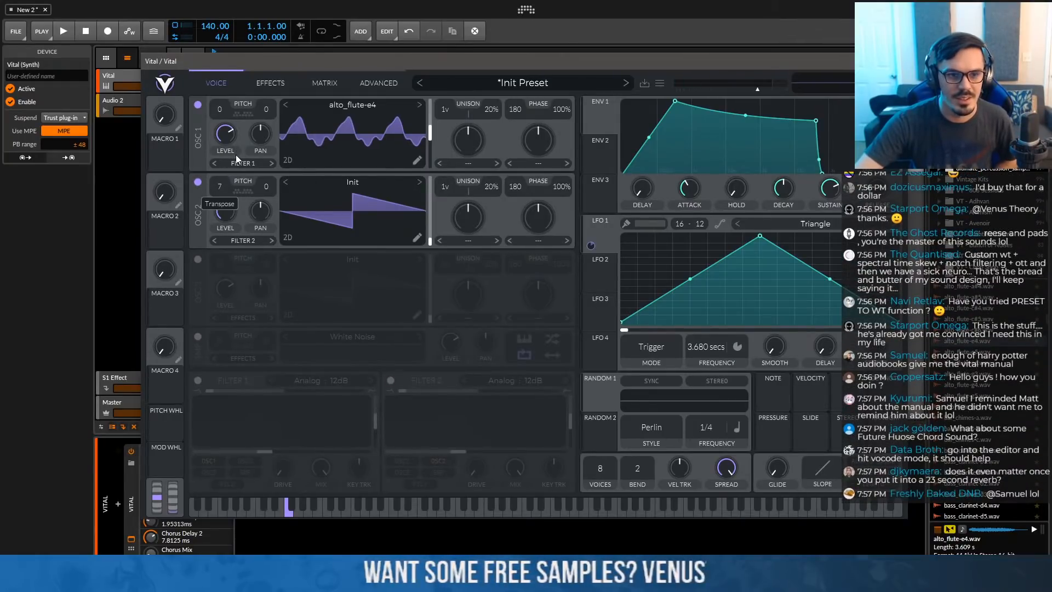
left_click(198, 380)
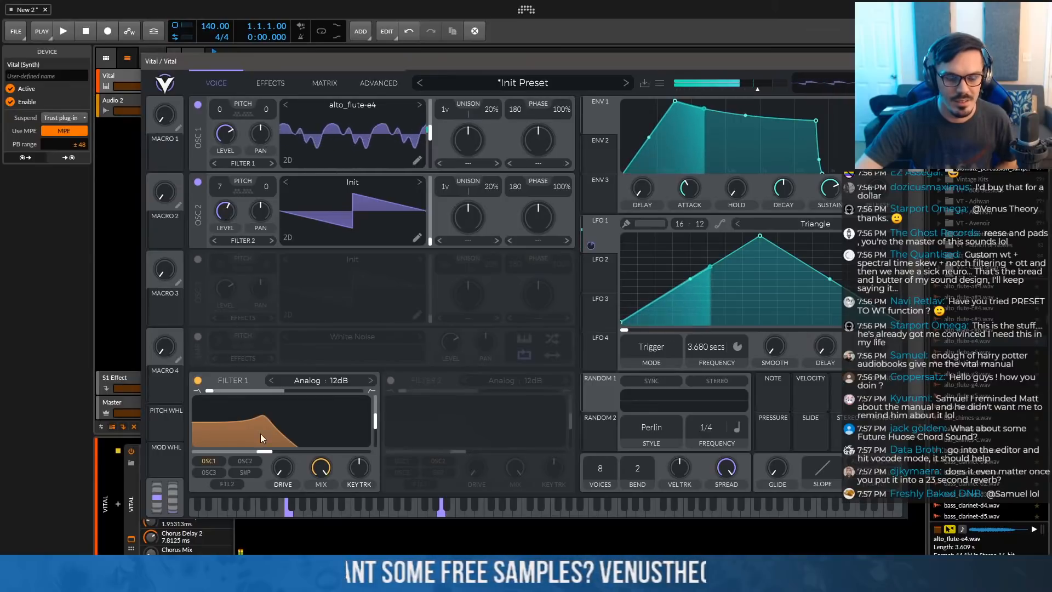
left_click(245, 461)
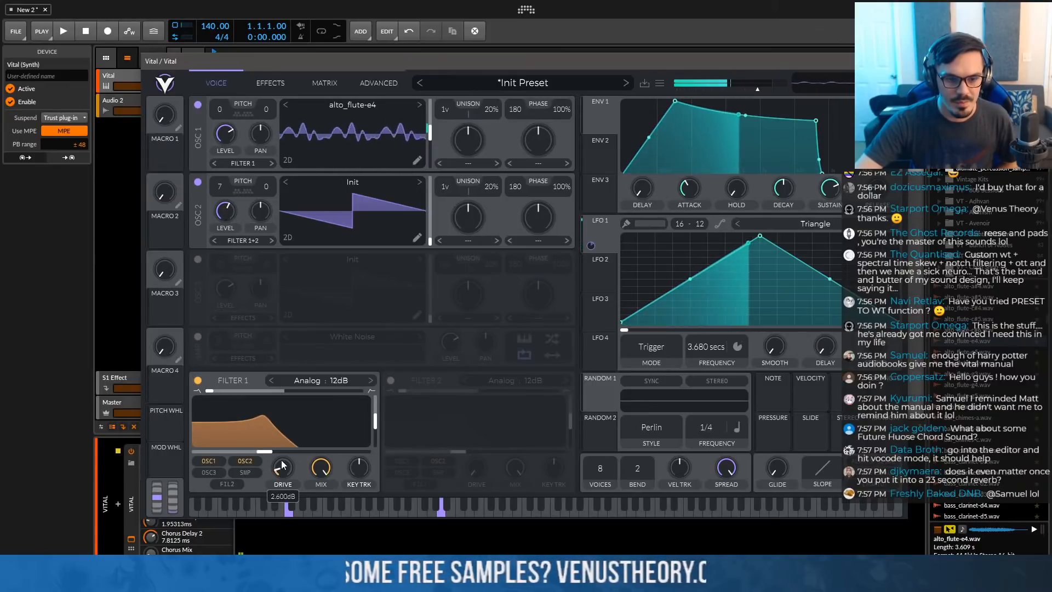
left_click_drag(265, 452, 288, 456)
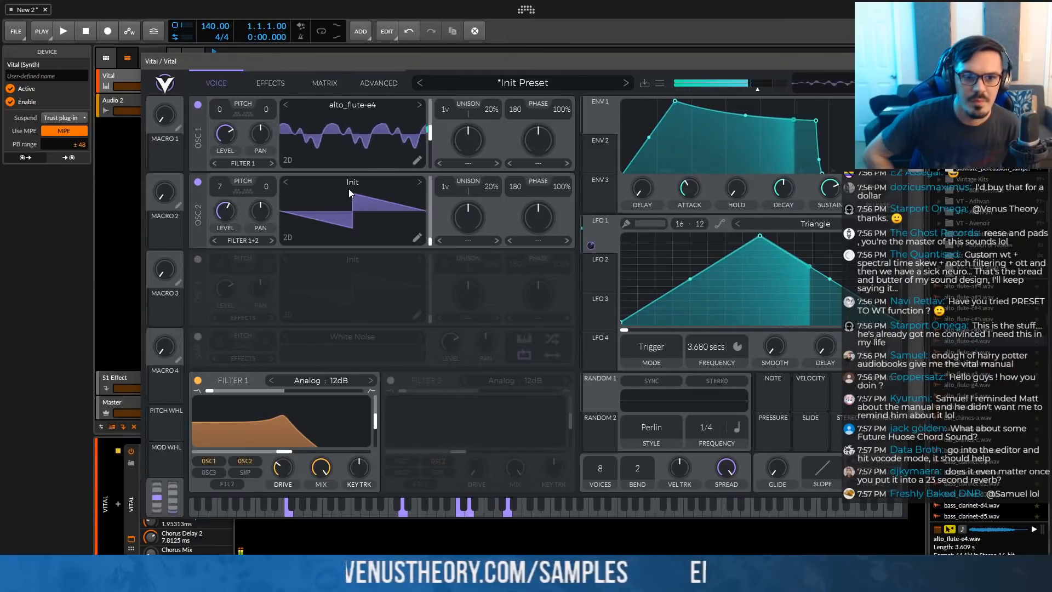
Reset the patch to the Init Preset and switch off oscillator 1
left_click(476, 81)
right_click(476, 82)
left_click(456, 189)
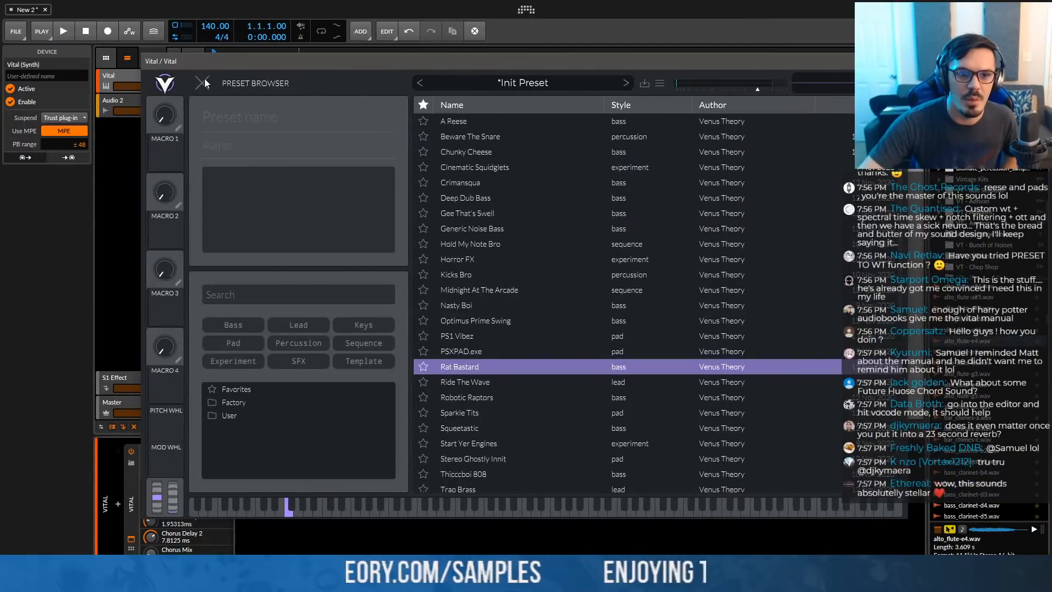
left_click(203, 83)
left_click(198, 104)
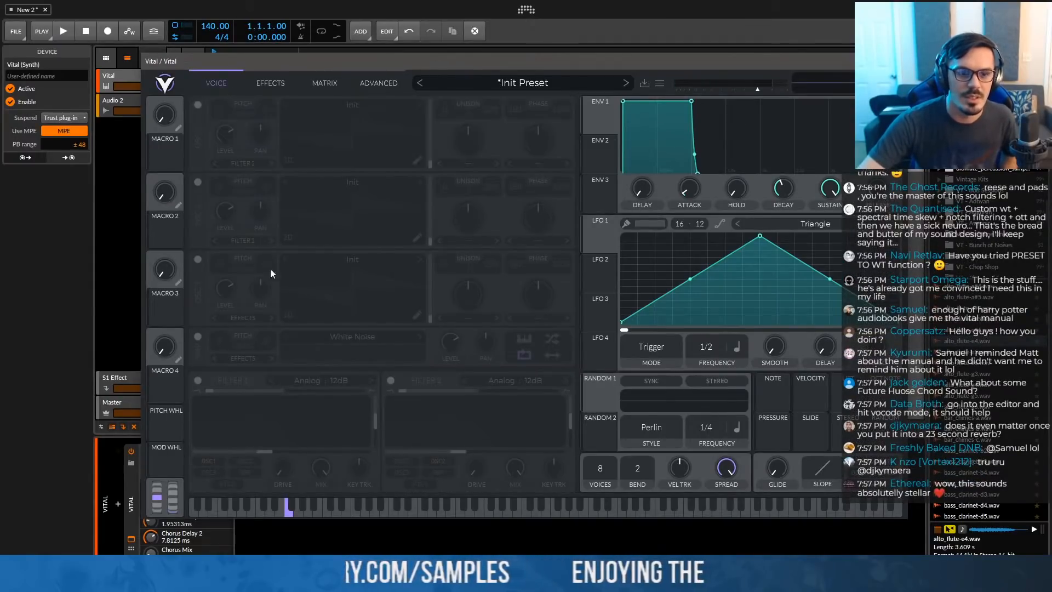
Enable the White Noise sampler together with Filter 1 and Filter 2
left_click(197, 337)
left_click(197, 380)
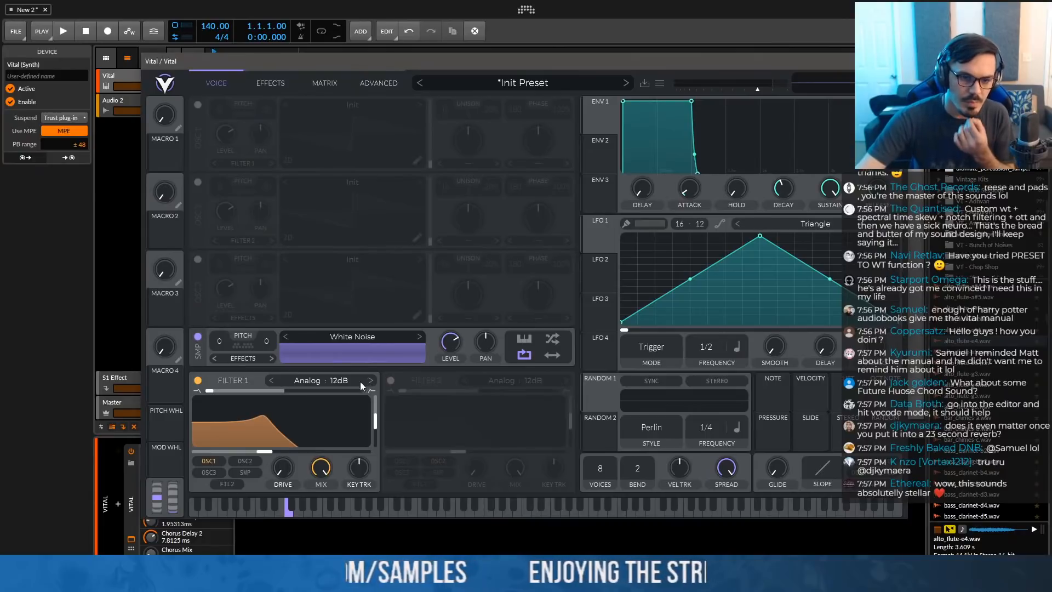
left_click(391, 380)
Set Filter 1 to the Comb type, trying Band Spread Comb before choosing Low High Comb
left_click(312, 381)
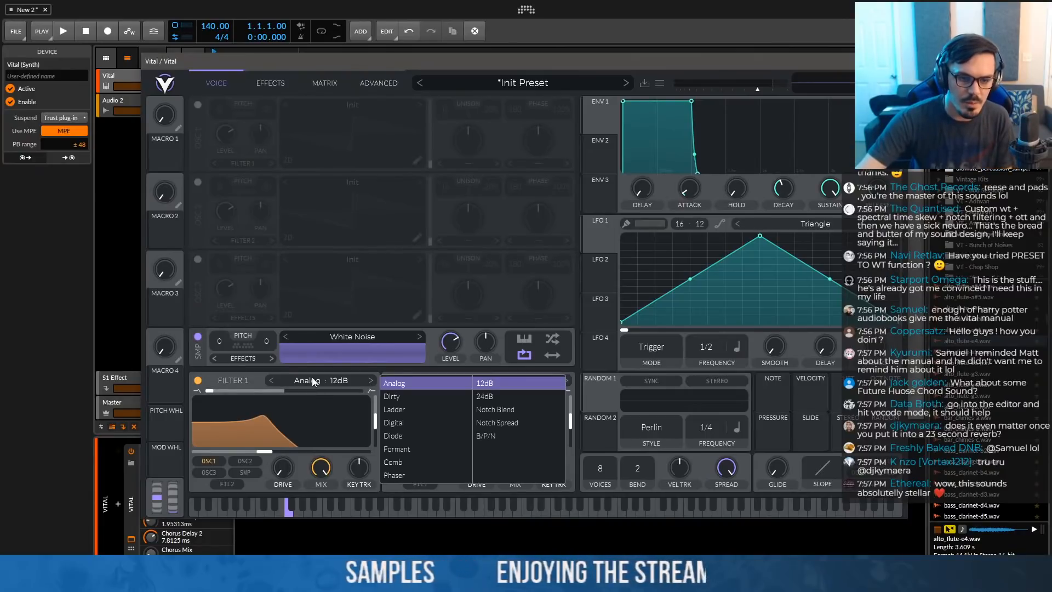
left_click(413, 458)
left_click(492, 425)
left_click(366, 423)
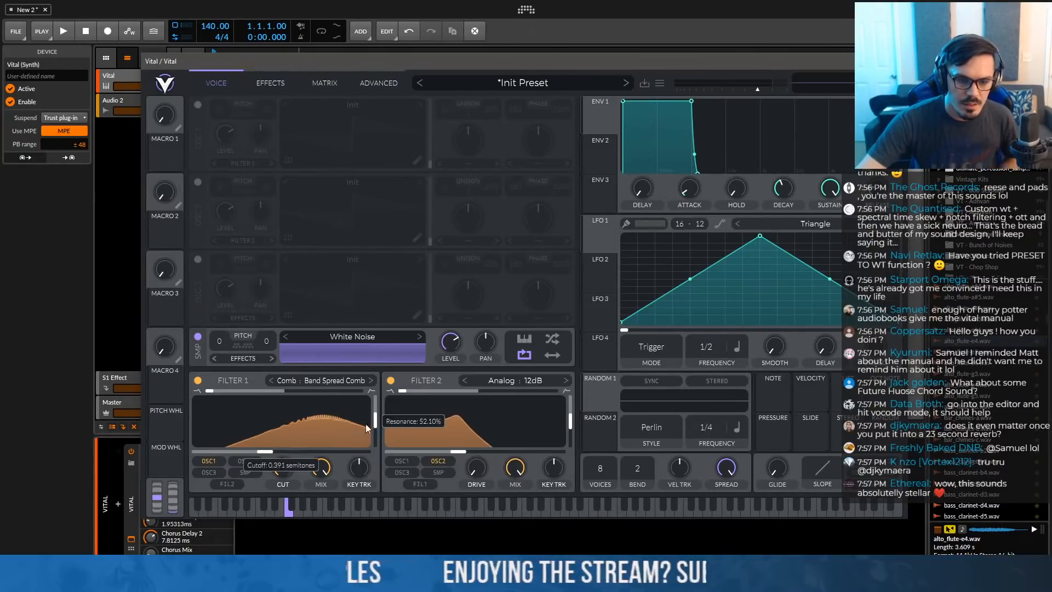
left_click(350, 379)
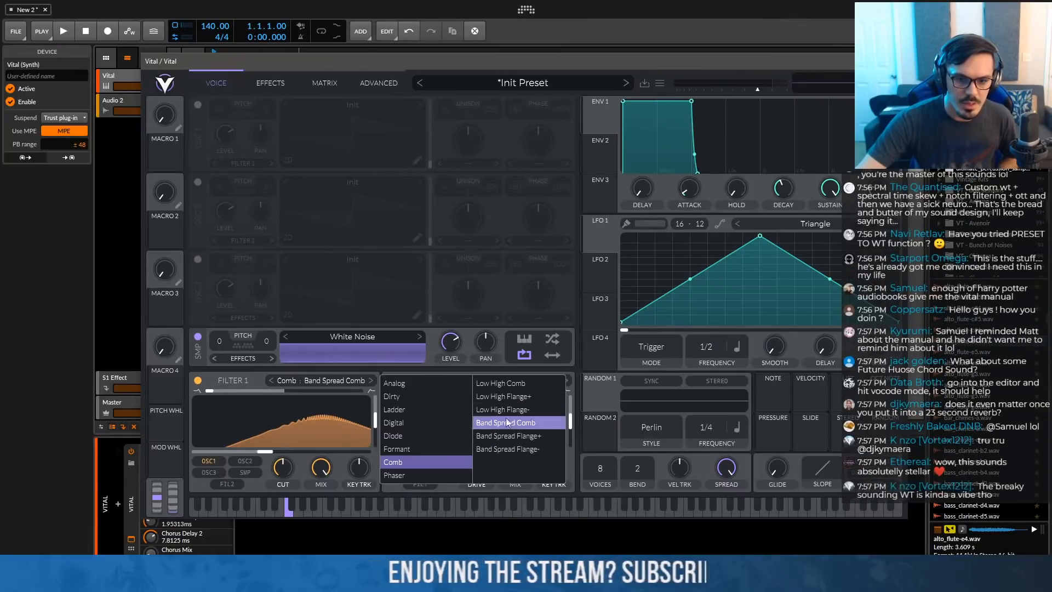
left_click(503, 388)
Raise Filter 1's resonance and blend, lower its cutoff, and feed it from the sampler instead of oscillator 1
left_click_drag(334, 392, 374, 399)
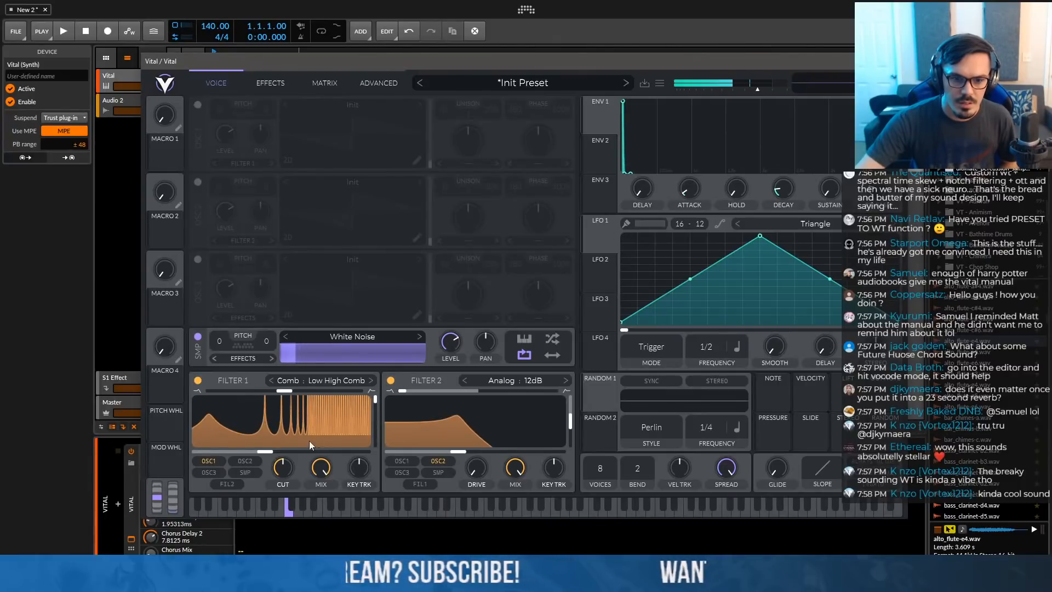
left_click_drag(266, 452, 221, 451)
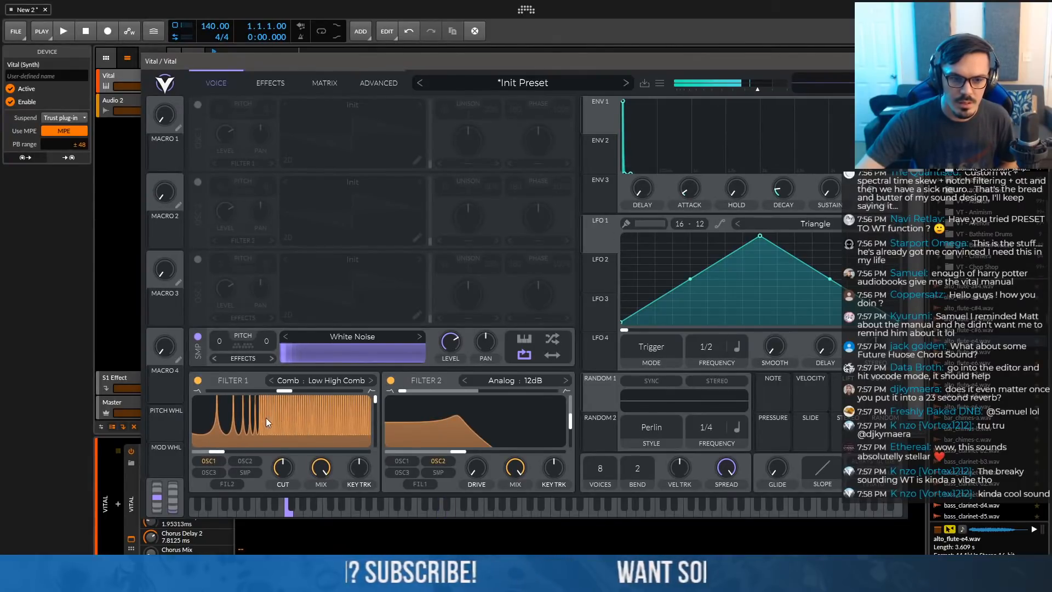
left_click(246, 472)
left_click(217, 462)
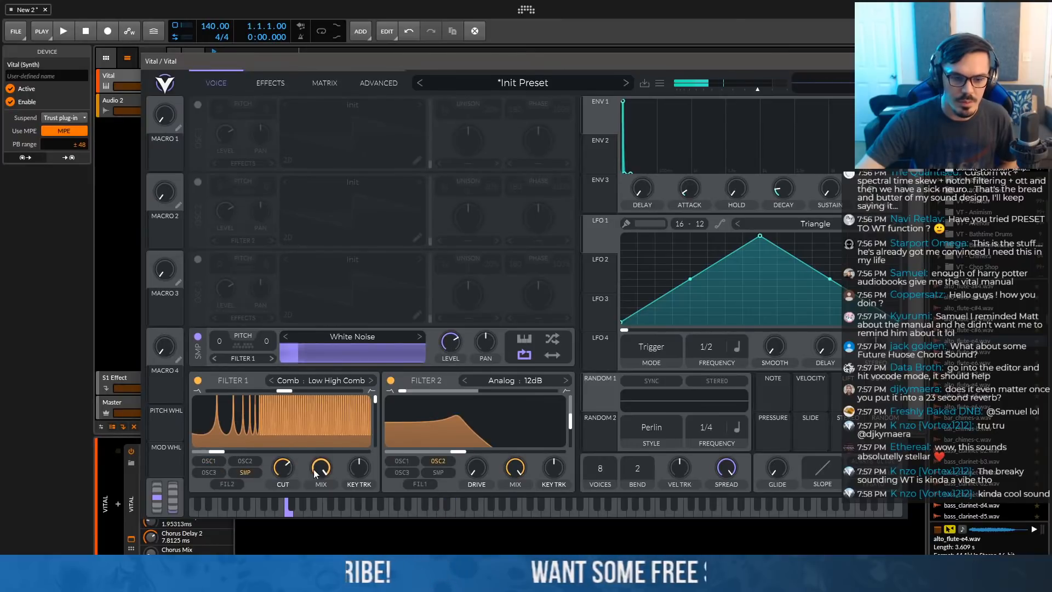
left_click_drag(251, 451, 225, 442)
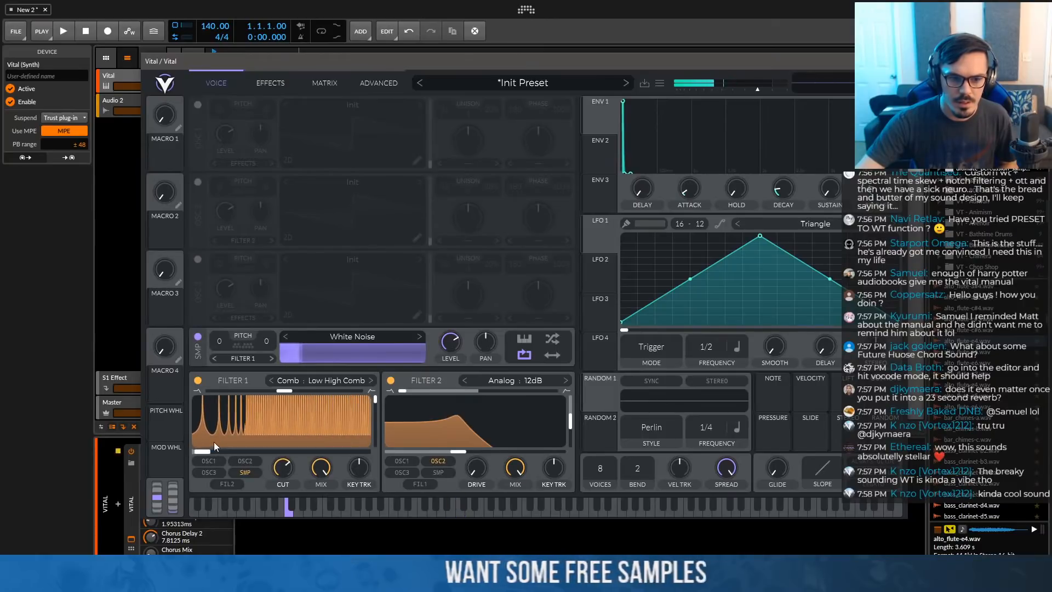
Audition other comb and phaser types on Filter 1 and settle on Comb Band Spread Flange-
left_click(321, 385)
left_click(484, 423)
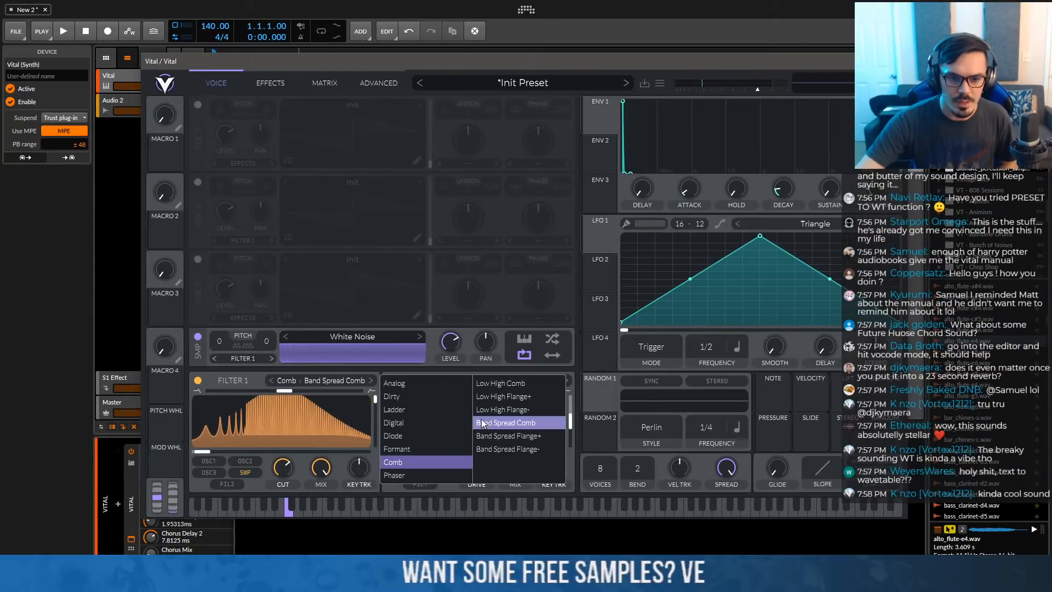
left_click(371, 380)
left_click(371, 380)
left_click(371, 380)
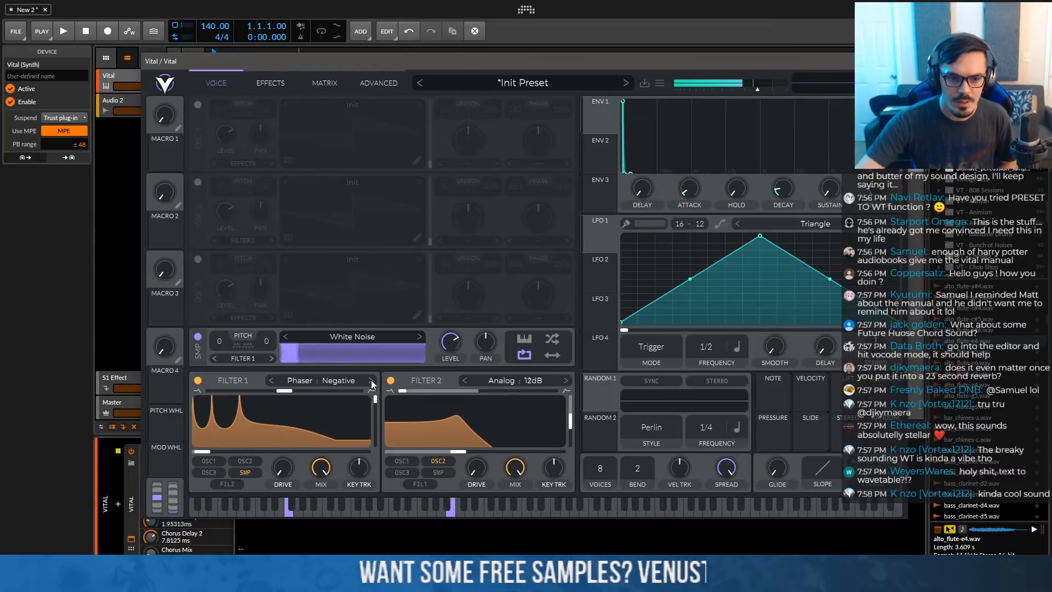
left_click(371, 380)
left_click(371, 381)
left_click(276, 379)
left_click(276, 379)
left_click(277, 379)
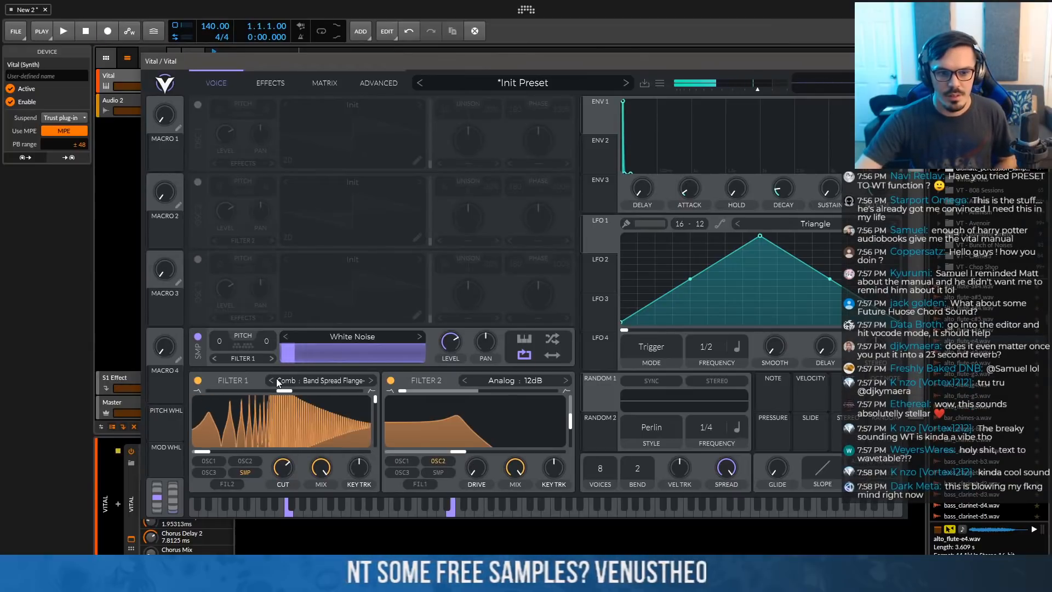
Lengthen Envelope 1's decay and raise Filter 1's blend slightly
left_click_drag(771, 165, 770, 149)
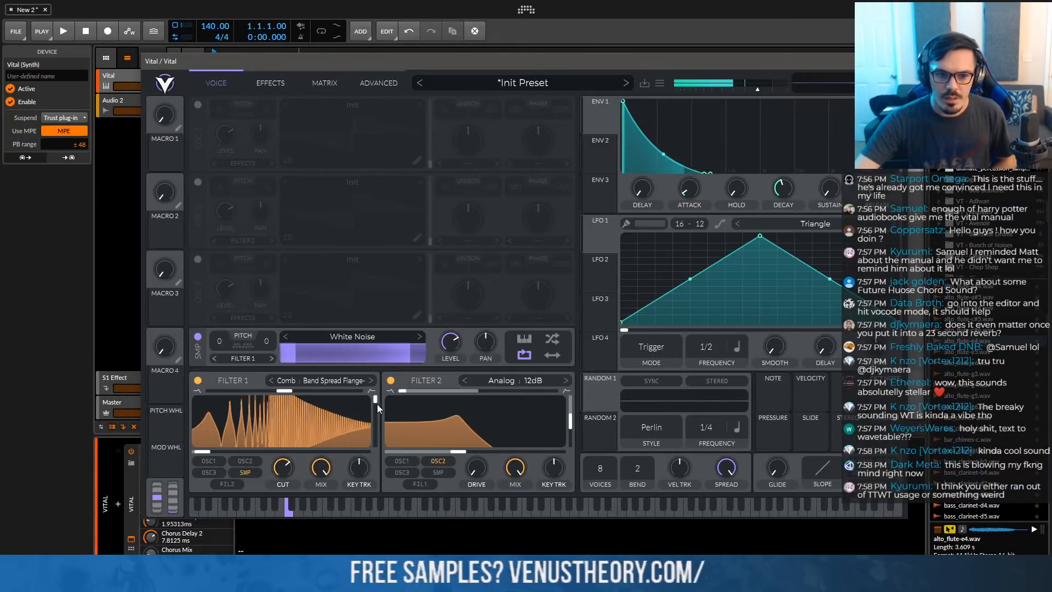
left_click_drag(771, 195, 771, 193)
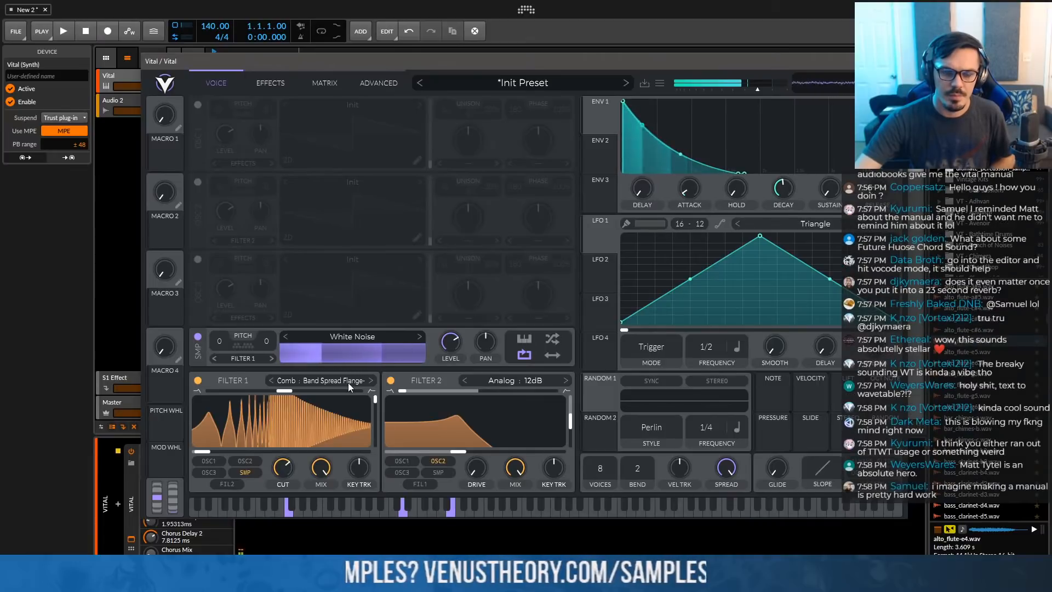
mouse_move(284, 390)
left_mouse_down()
mouse_move(181, 393)
mouse_move(302, 391)
left_mouse_up()
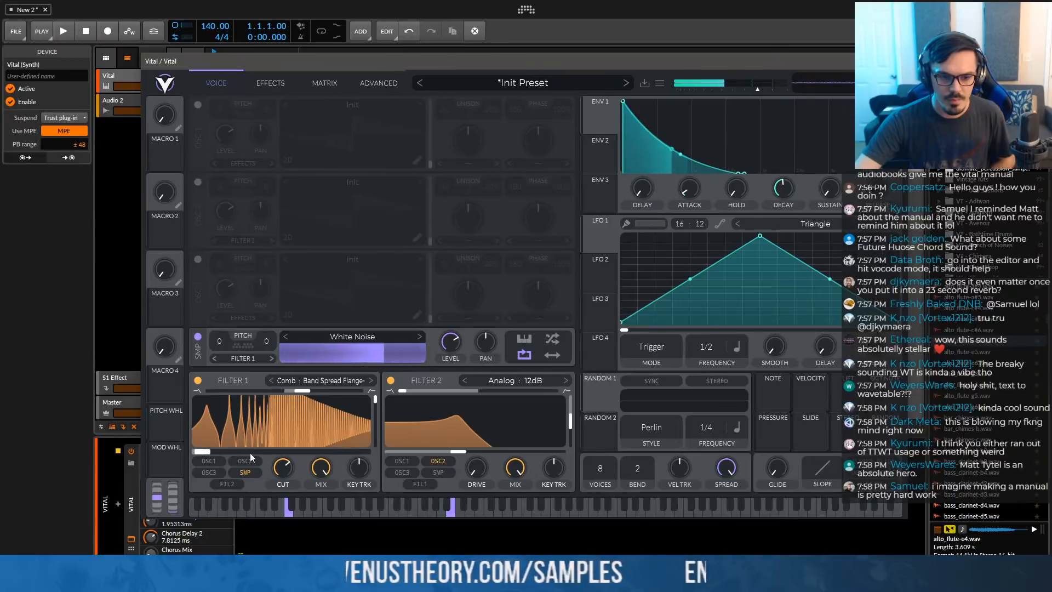
Modulate Filter 1's cutoff from Note by 128 and feed Filter 2 from Filter 1 with a higher cutoff
left_click_drag(773, 395, 264, 436)
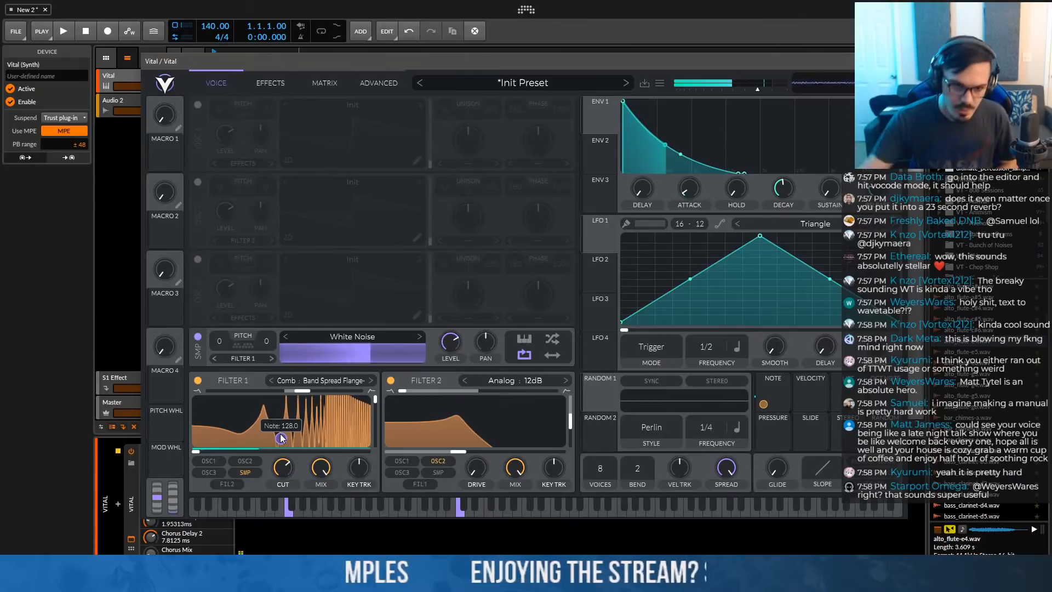
left_click(420, 482)
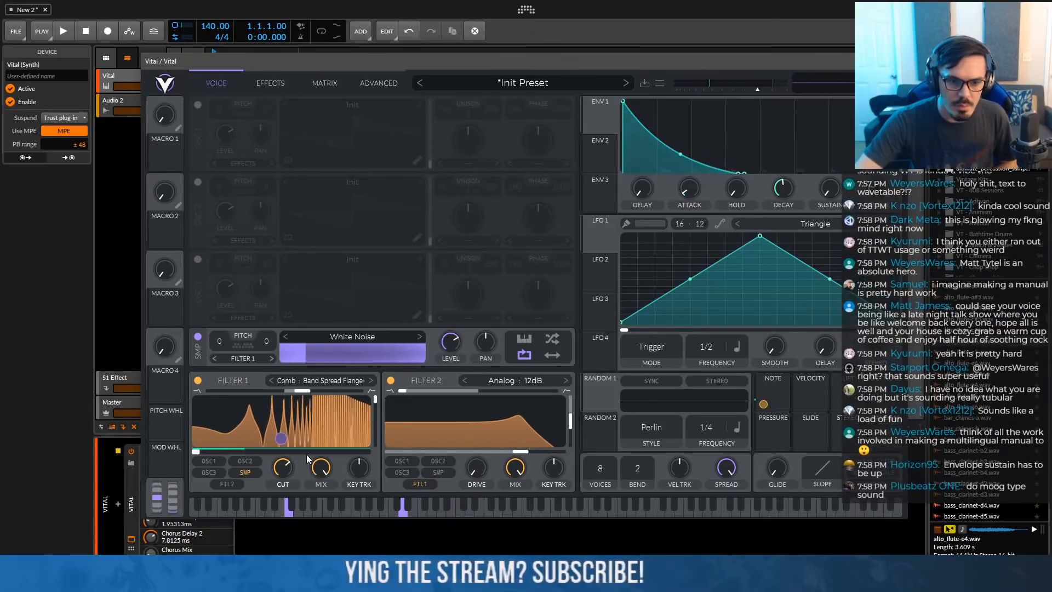
Try the Phaser Positive type on Filter 1, then step back to Comb Low High Comb
left_click(371, 381)
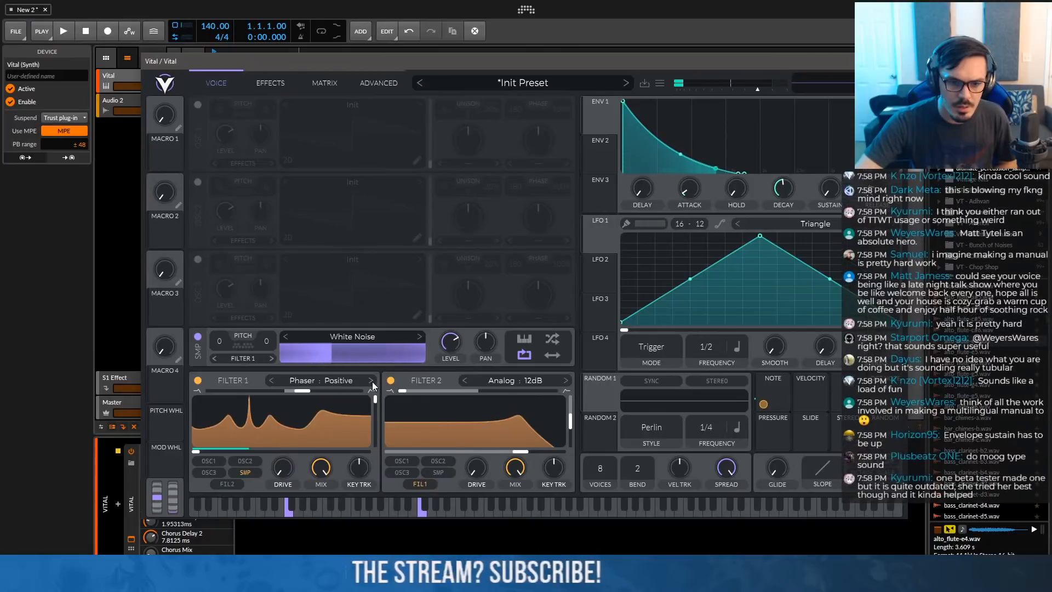
left_click(271, 380)
left_click(270, 380)
left_click(270, 380)
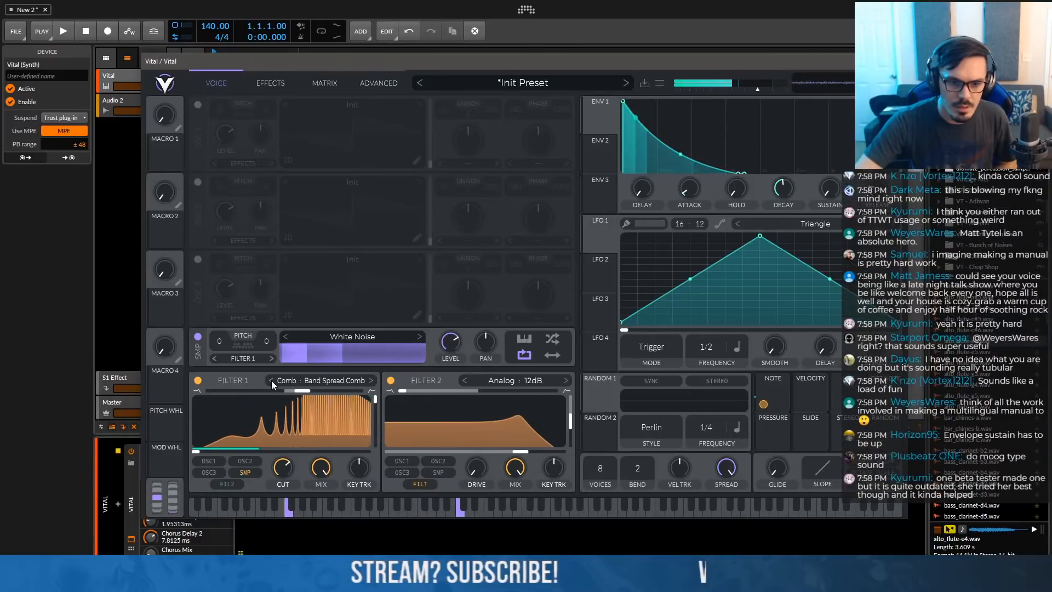
left_click(271, 380)
left_click(271, 380)
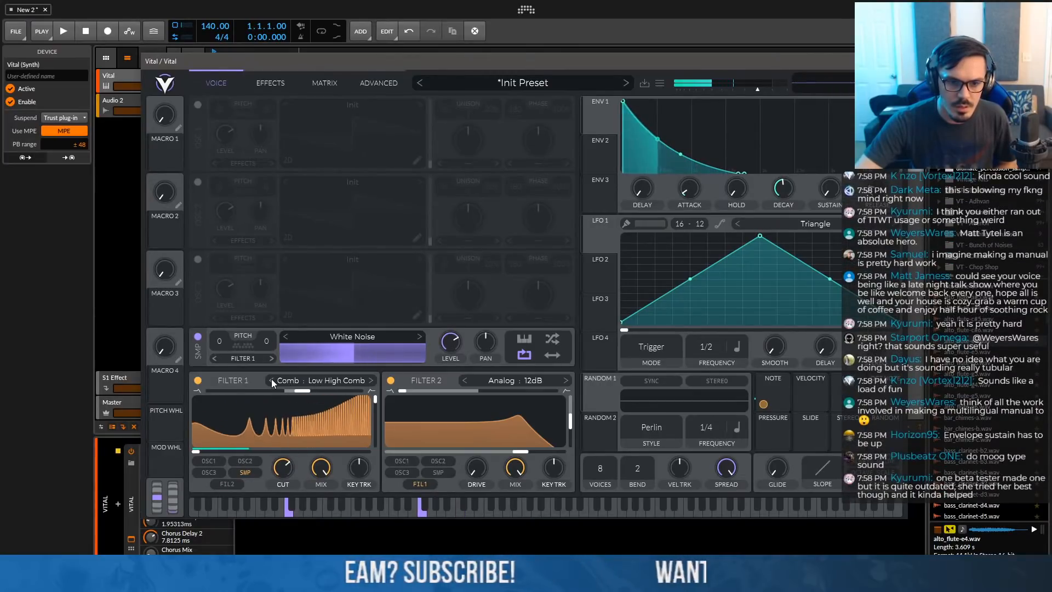
Raise Filter 2's cutoff, lower its resonance, and show the synth's effects
left_click_drag(520, 452, 534, 453)
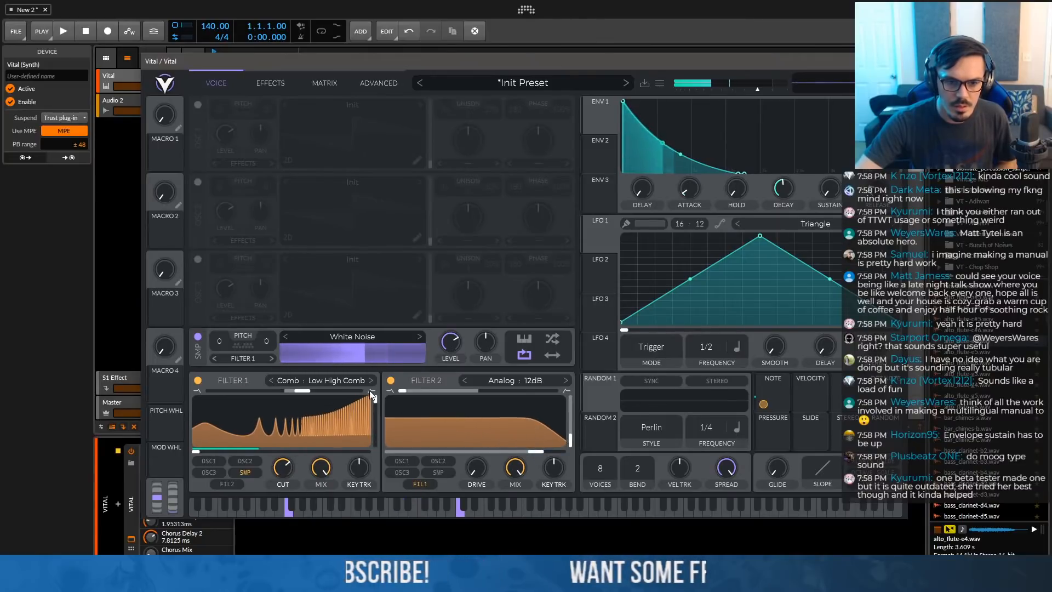
left_click(282, 86)
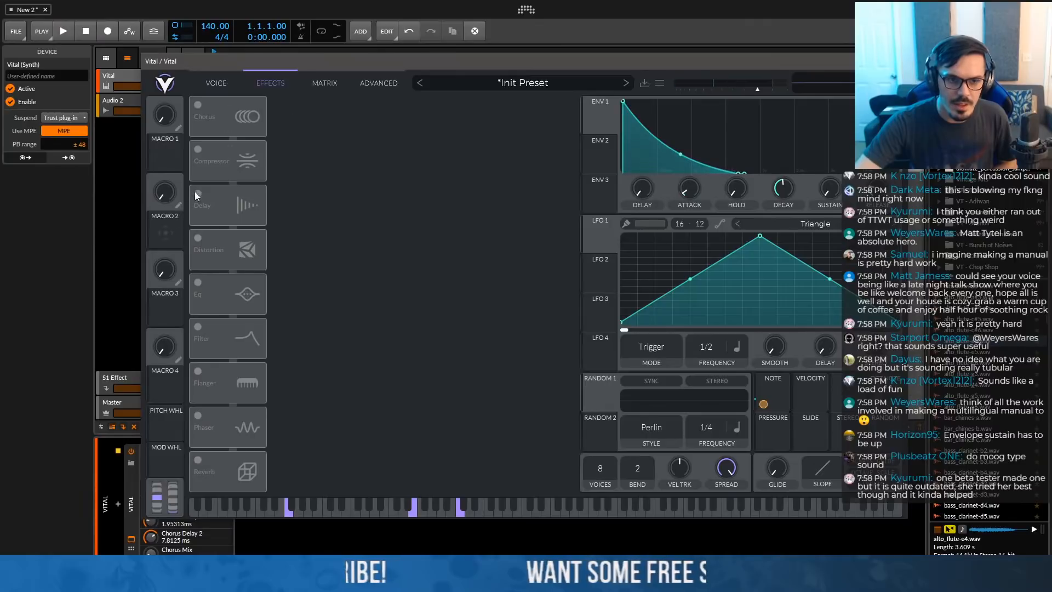
Enable the Compressor in Multiband mode and the Reverb effect
left_click(198, 150)
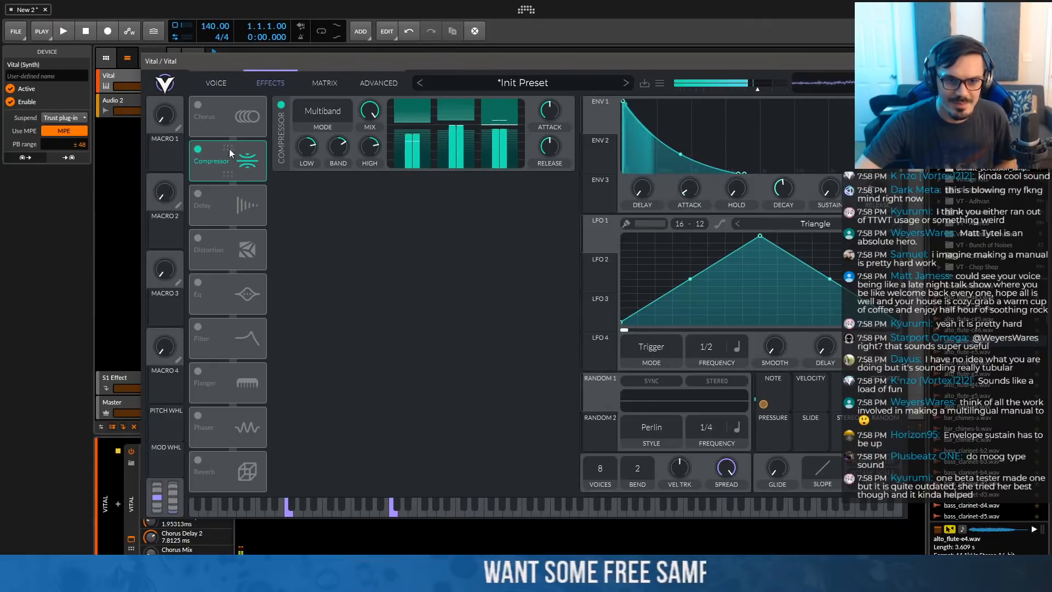
left_click(198, 459)
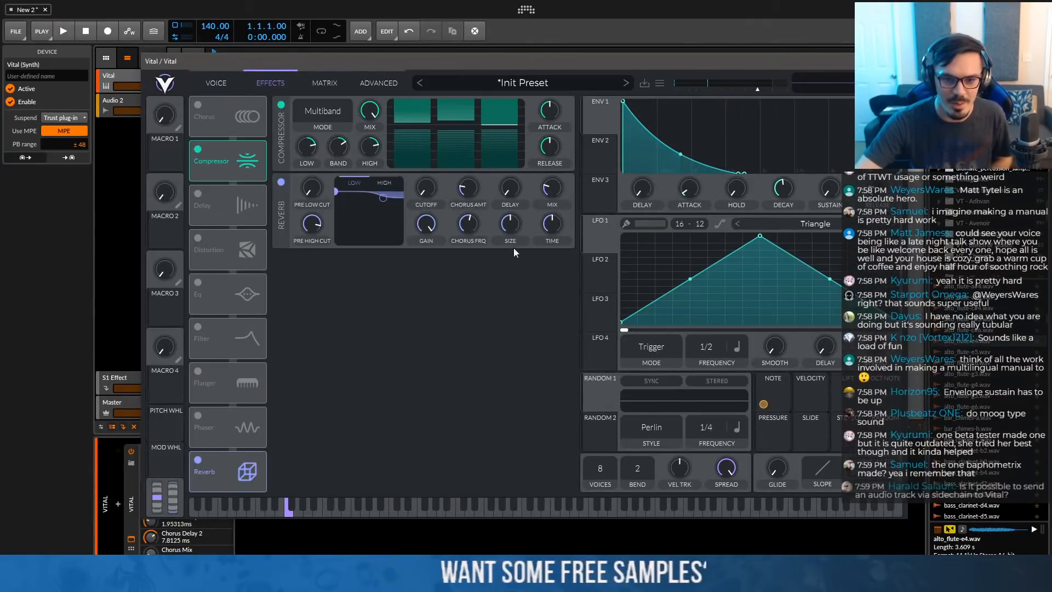
Replace the sampler's white noise with basses-stc-rr2-c4, turn on its key tracking, and lower Filter 1's mix
left_click(213, 85)
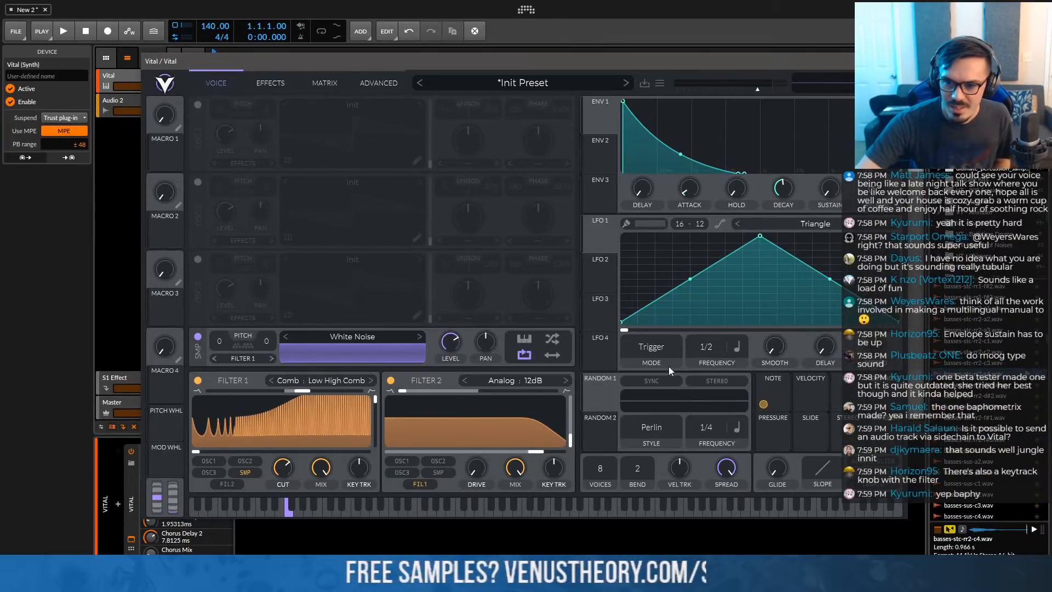
left_click_drag(964, 376, 382, 350)
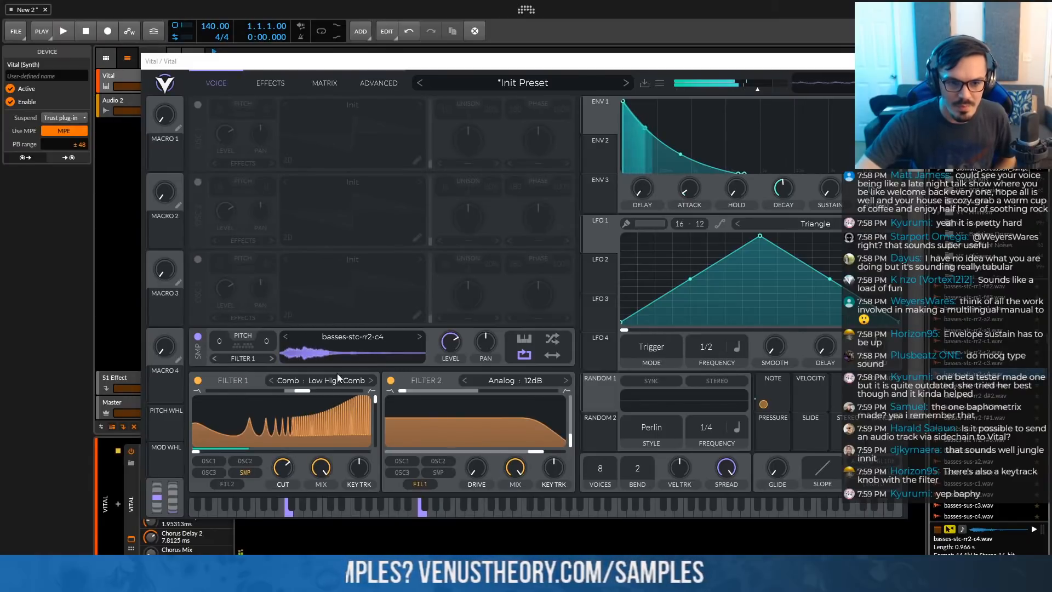
scroll(378, 415, "down", 2)
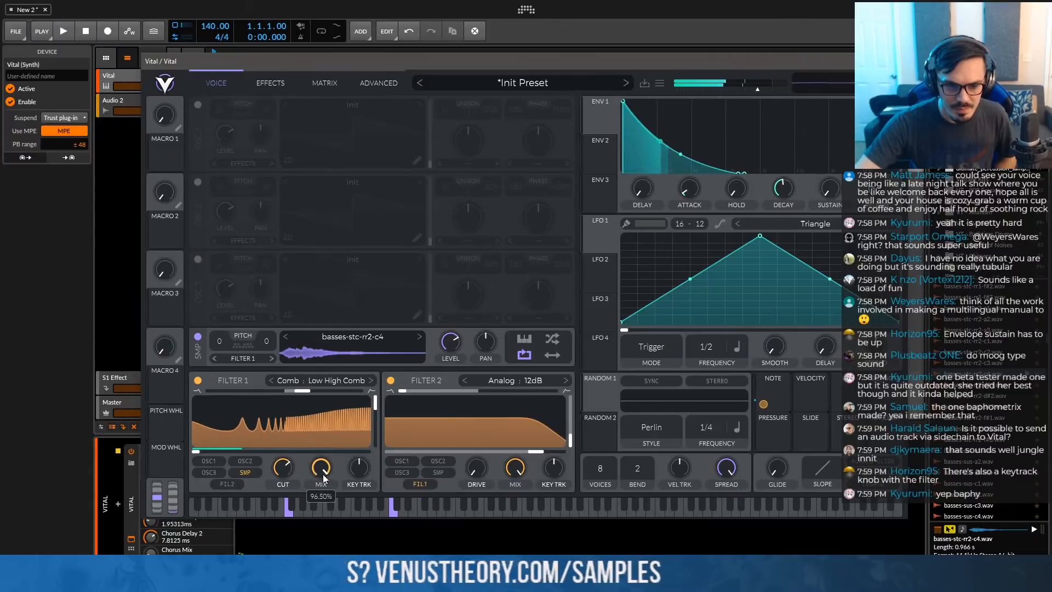
mouse_move(333, 484)
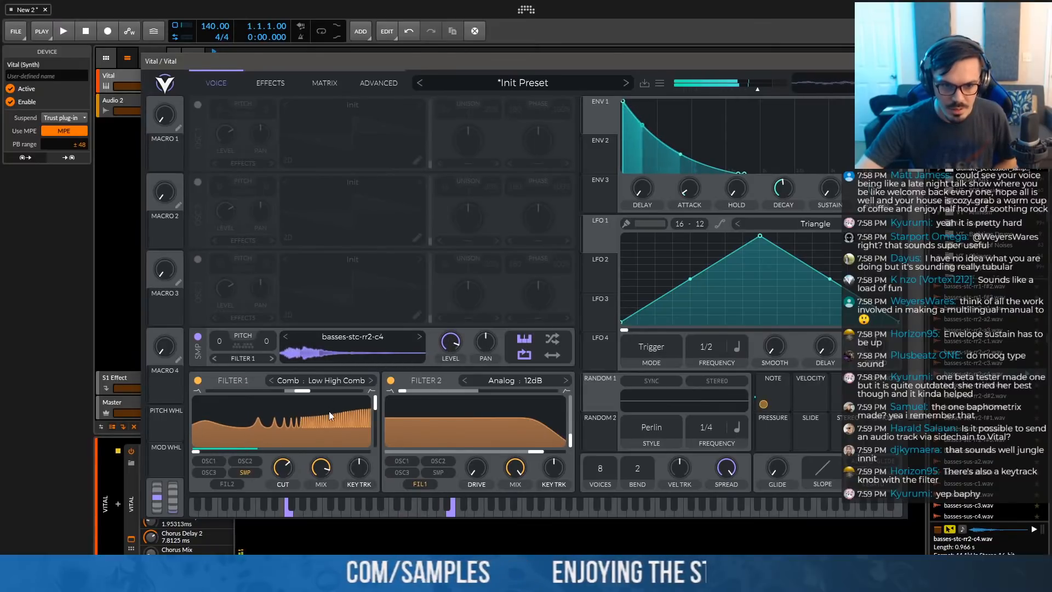
Enable the Delay at a dotted 1/8 frequency and adjust the multiband compressor's band thresholds
left_click(281, 84)
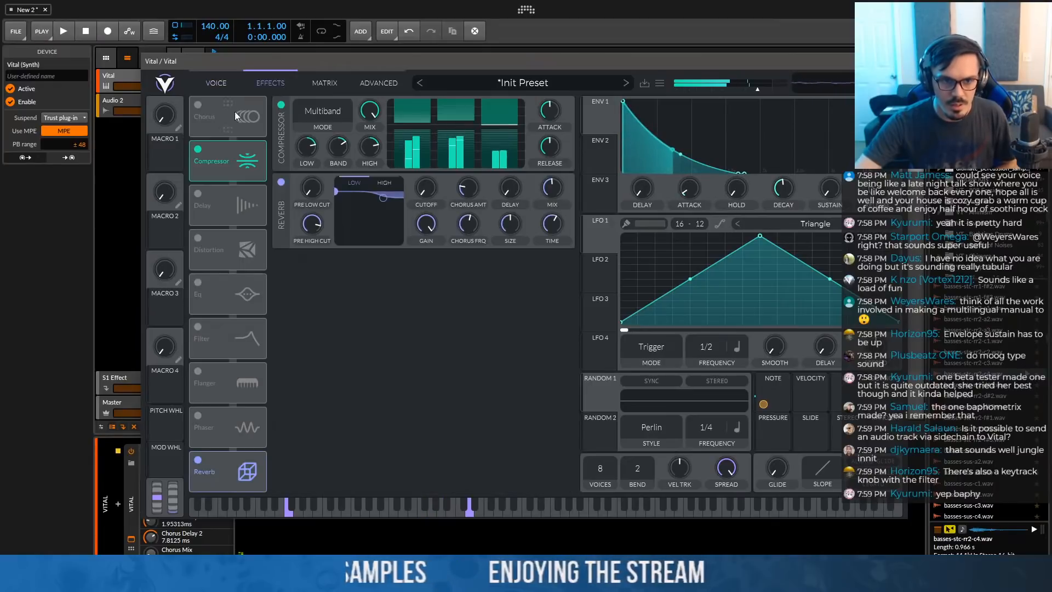
left_click(198, 198)
left_click(370, 190)
left_click(393, 238)
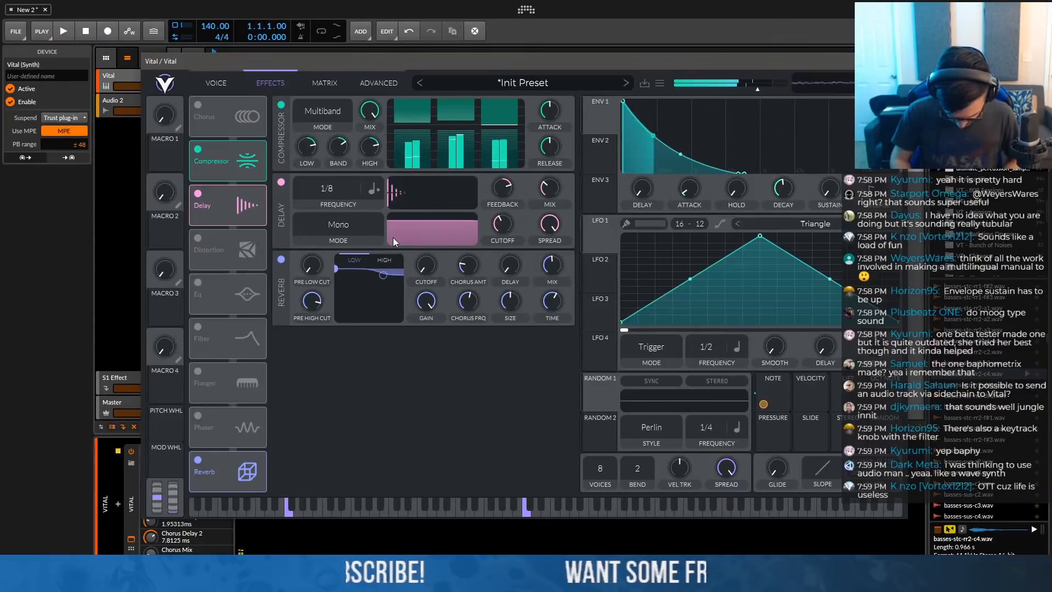
mouse_move(419, 141)
left_mouse_down()
mouse_move(417, 124)
mouse_move(414, 134)
left_mouse_up()
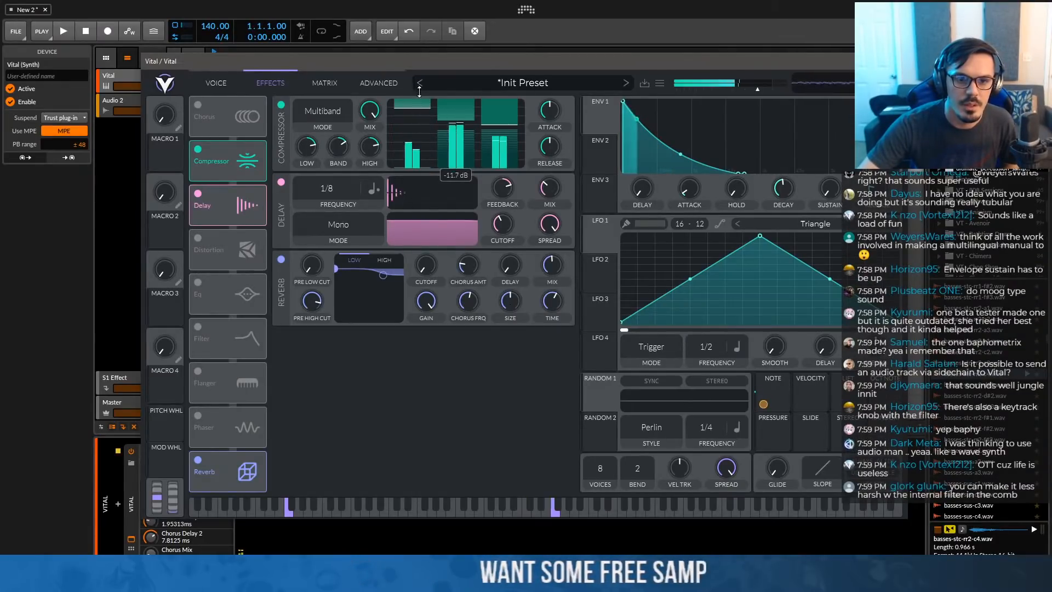
Vary Filter 1's cutoff, try the Comb Low High Flange types, and settle on Formant AIUO
left_click(215, 85)
left_click_drag(340, 405, 219, 452)
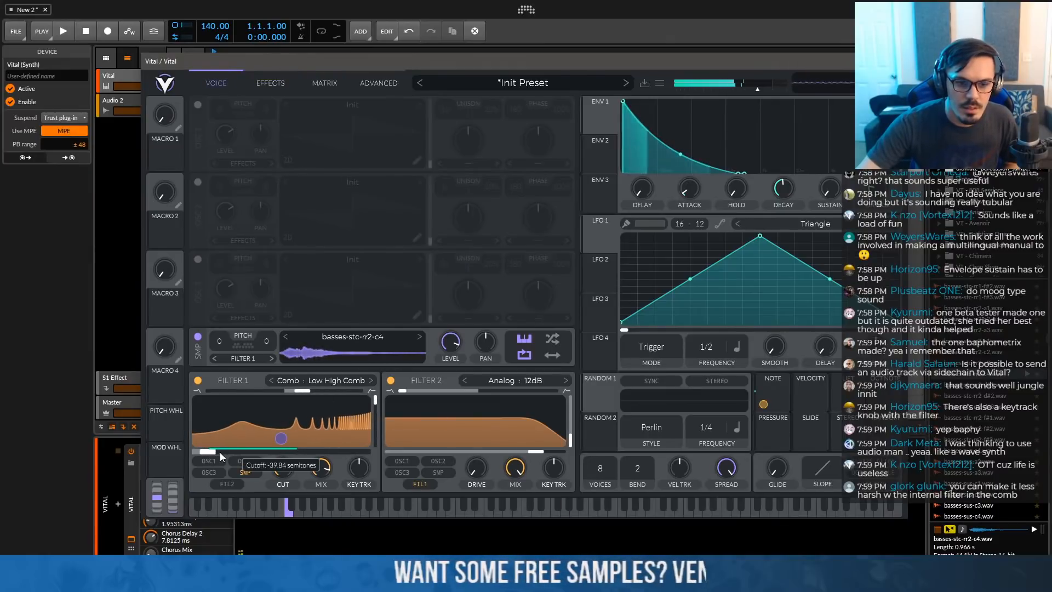
left_click(371, 381)
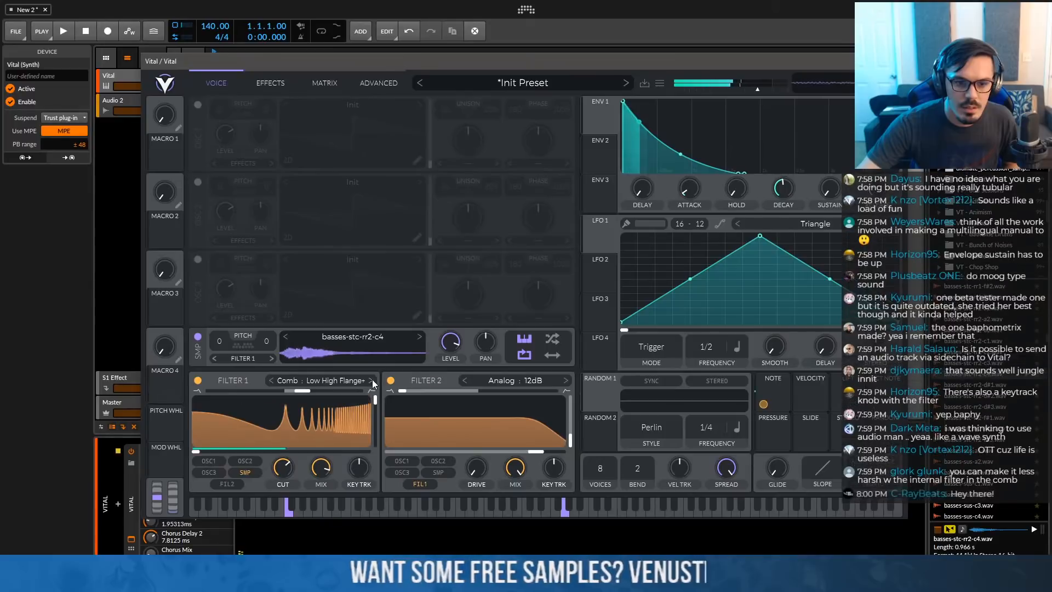
left_click(372, 379)
left_click(275, 386)
left_click(275, 385)
left_click(275, 386)
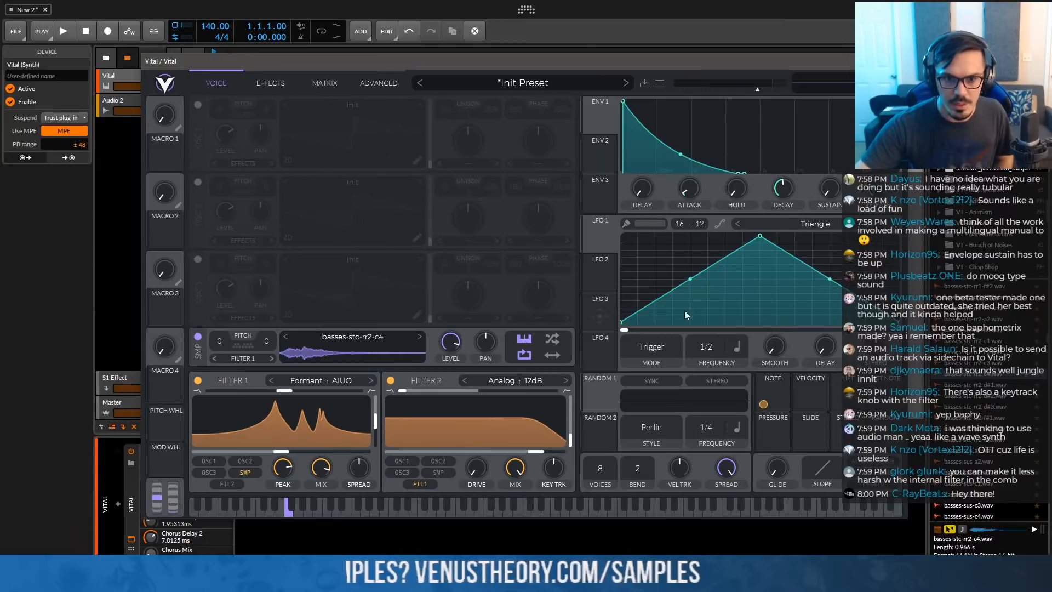
Modulate Filter 2's cutoff with Envelope 2, shorten that envelope's decay, and raise Filter 2's resonance
left_click_drag(608, 157, 488, 434)
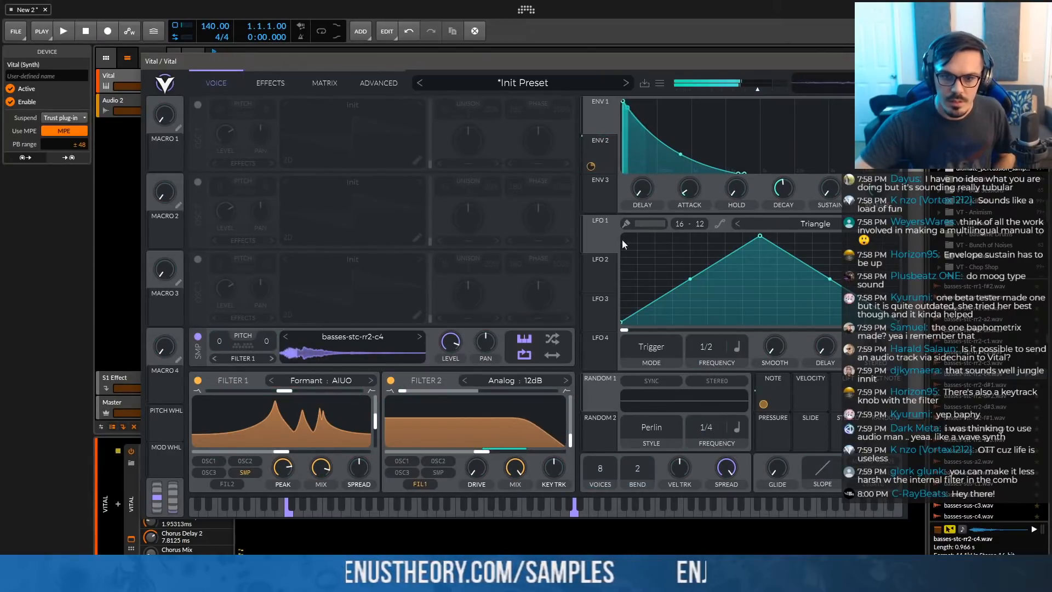
left_click_drag(740, 173, 675, 205)
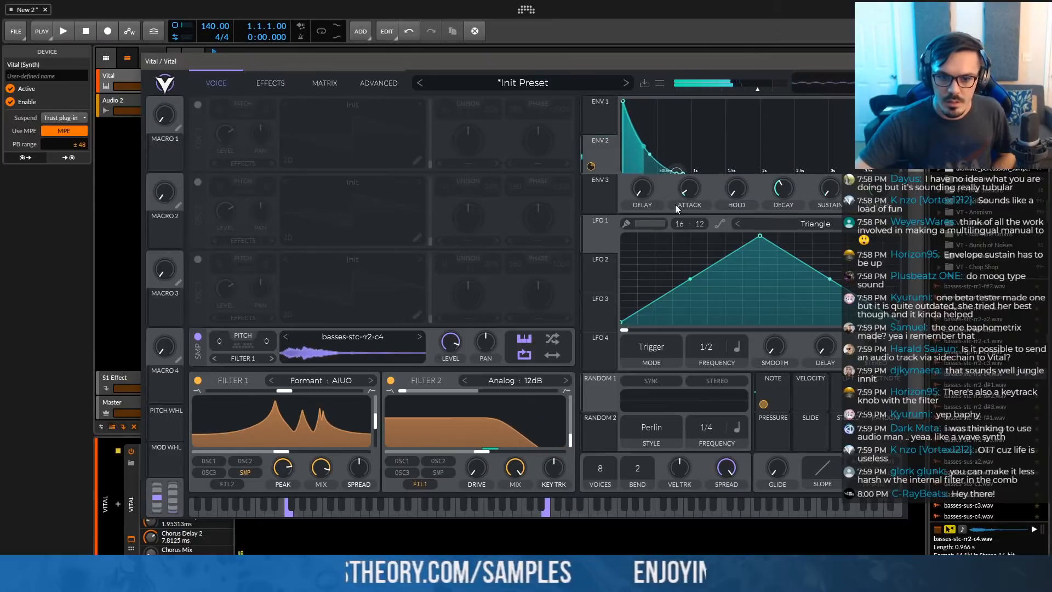
left_click_drag(574, 438, 573, 414)
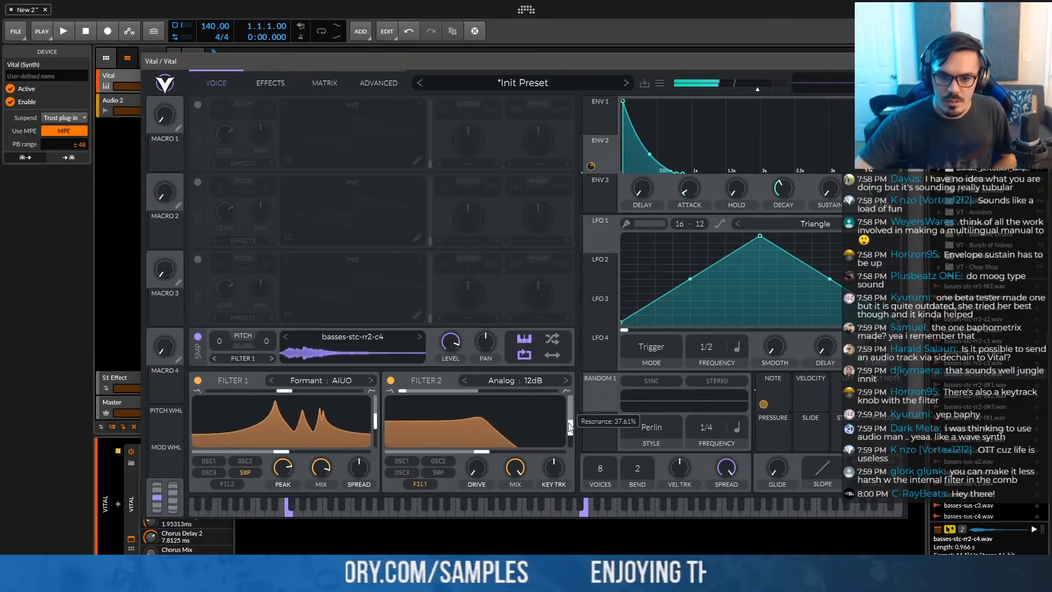
Adjust the multiband compressor's middle band and raise Filter 2's cutoff slightly
left_click(282, 86)
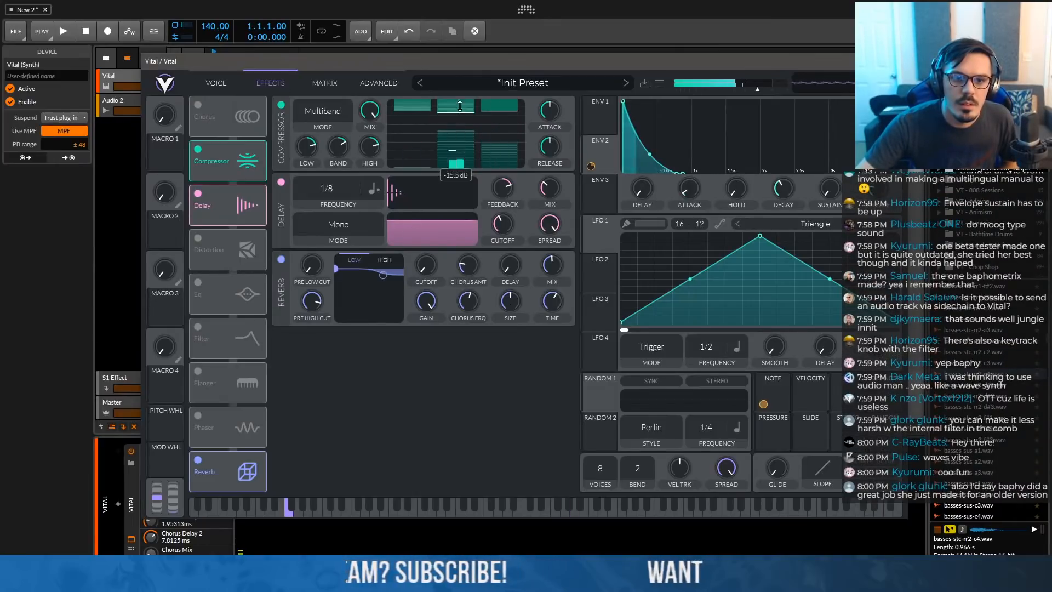
left_click(224, 86)
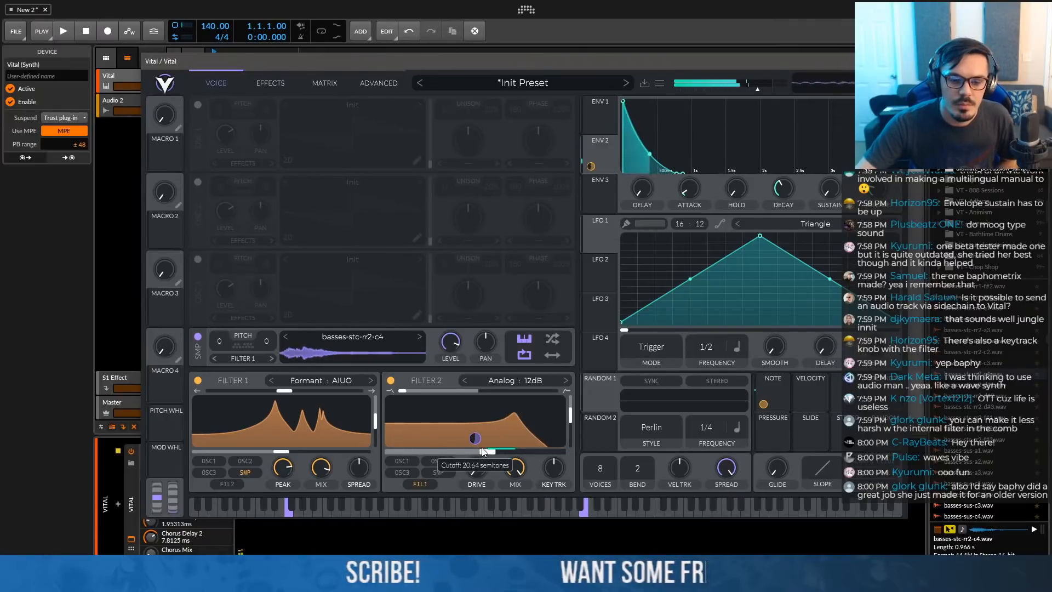
Examine the modulation matrix routings and the advanced voice and oversampling settings
left_click(328, 86)
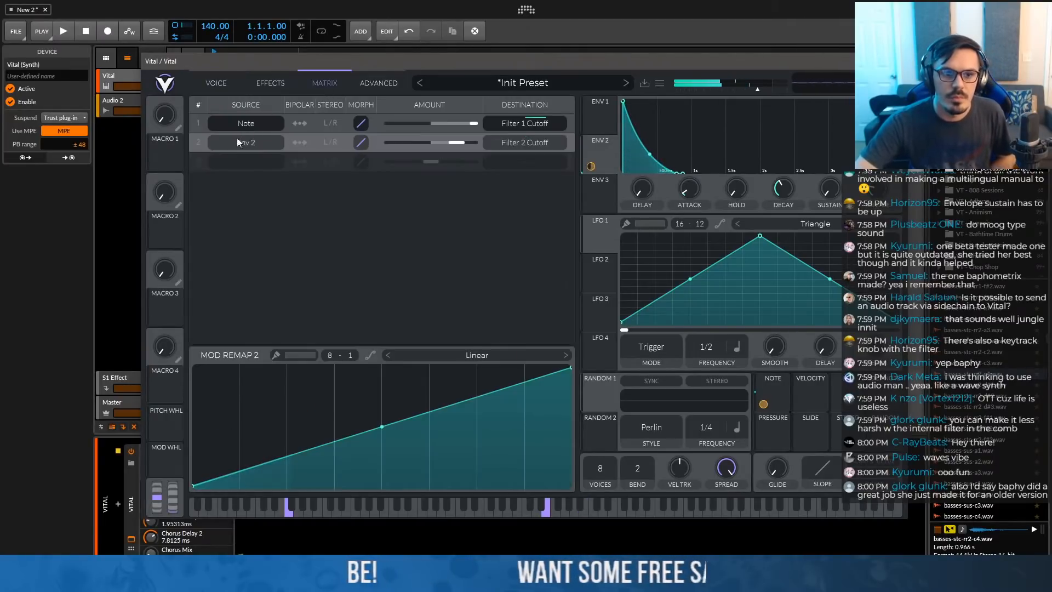
left_click(380, 83)
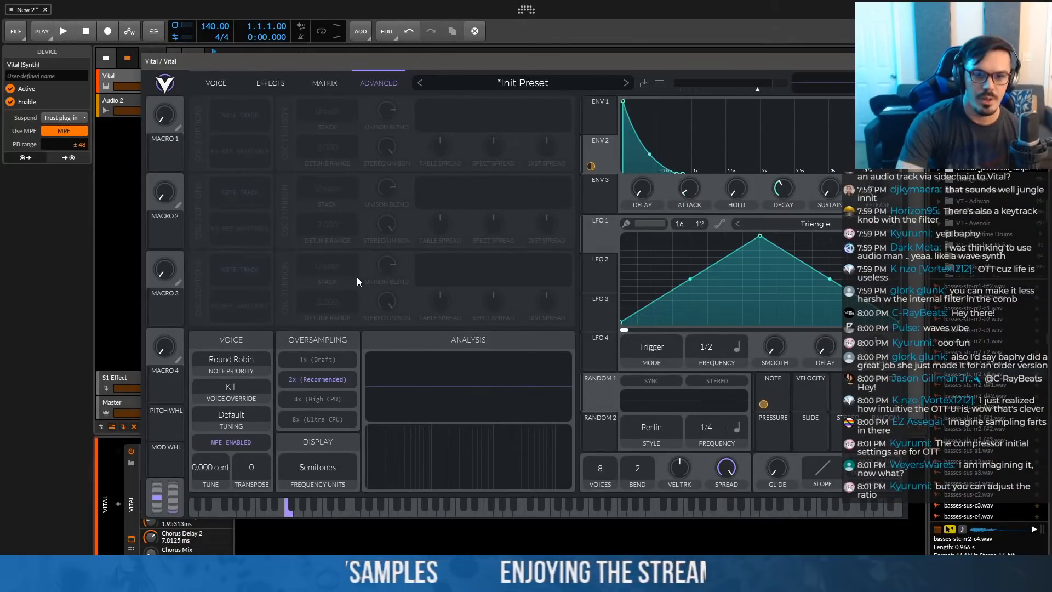
left_click(205, 80)
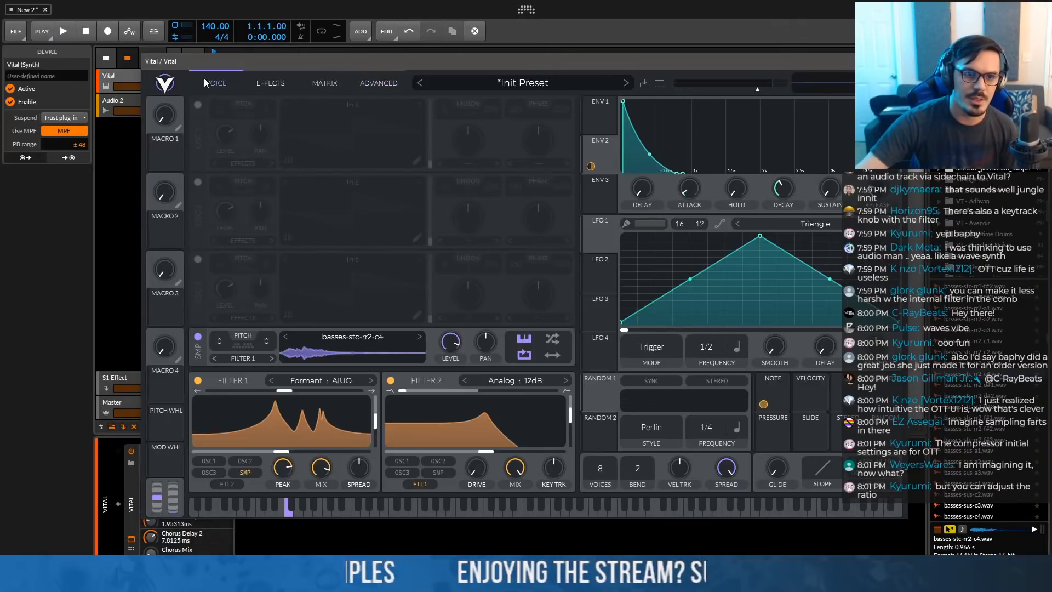
left_click(197, 105)
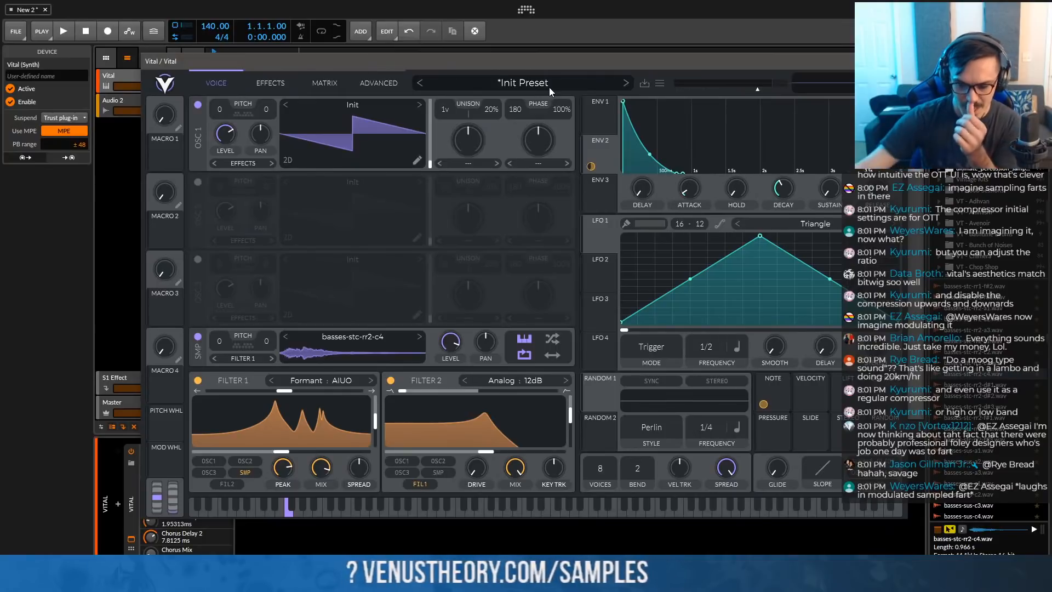
right_click(516, 65)
left_click(531, 77)
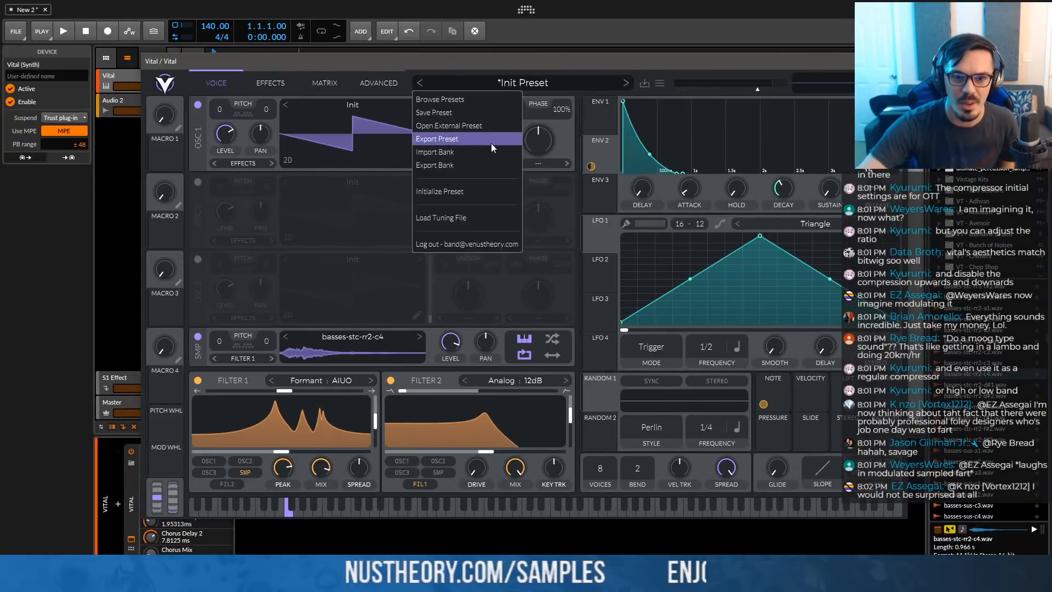
left_click(485, 128)
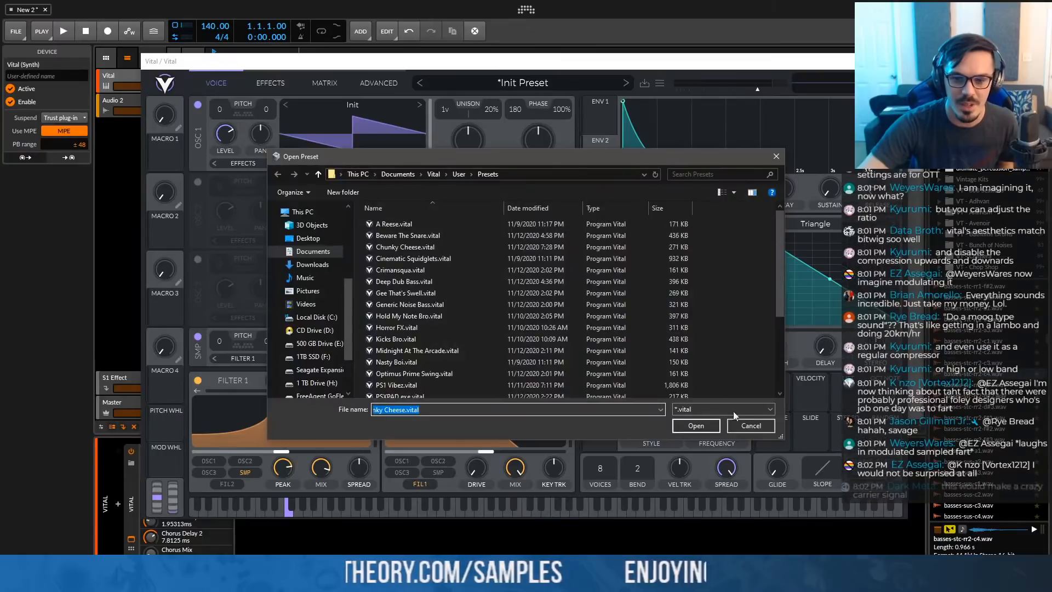
left_click(745, 427)
Initialize the preset and turn on oscillator 2
left_click(532, 83)
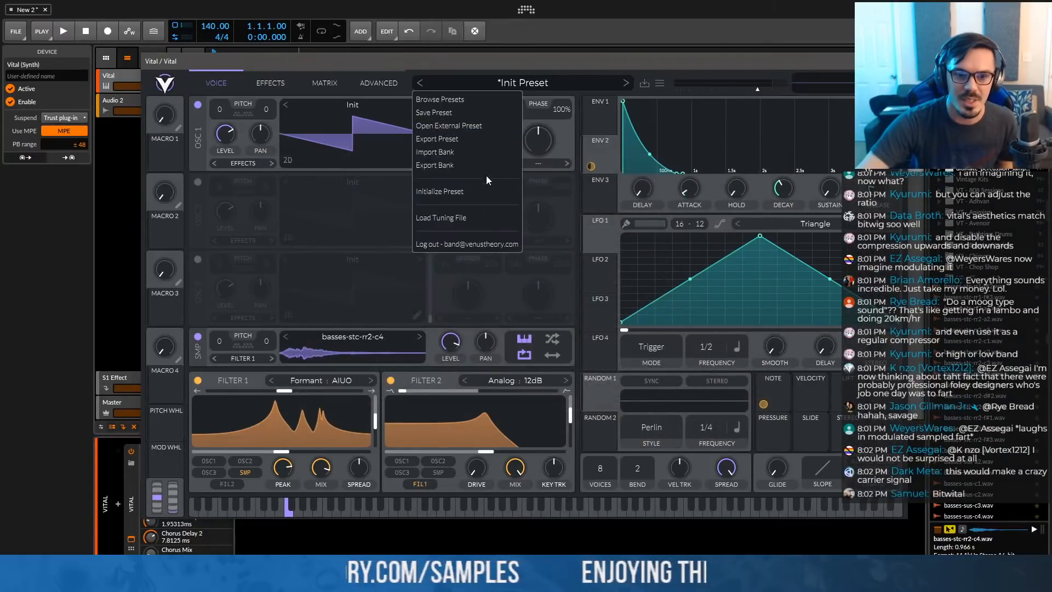
left_click(475, 192)
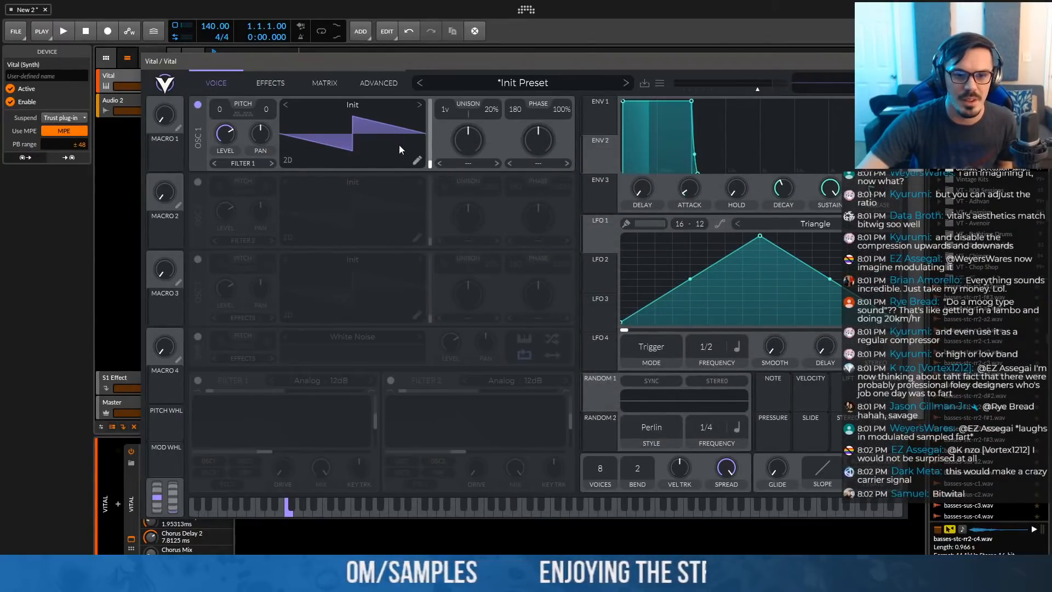
left_click(196, 182)
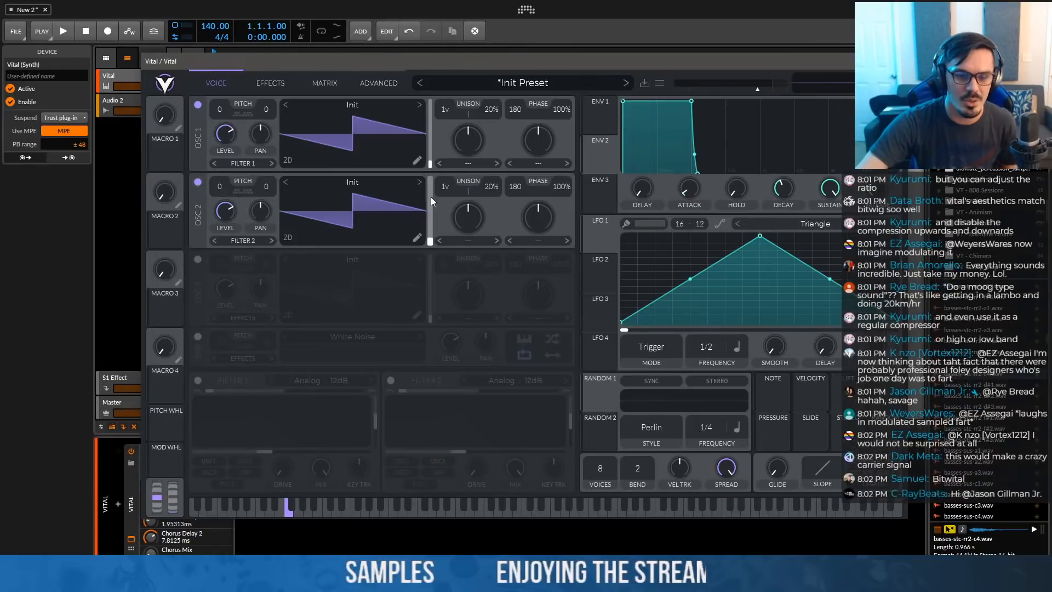
Browse wavetables on oscillator 2 and load Basic Shapes into both oscillators 1 and 2
left_click(420, 183)
left_click(419, 183)
left_click(419, 183)
left_click(421, 185)
left_click(420, 184)
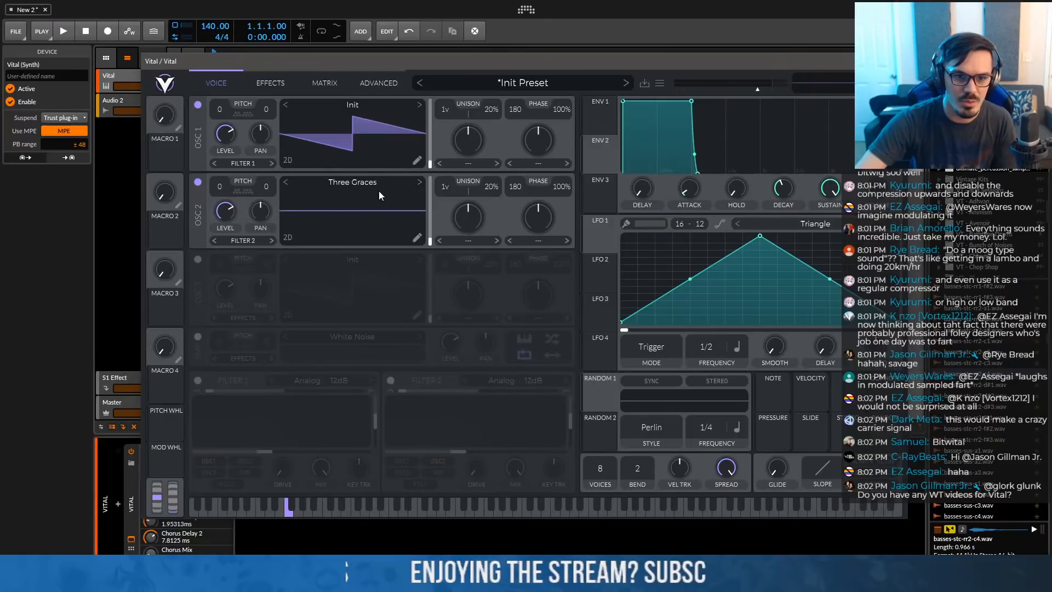
left_click(378, 186)
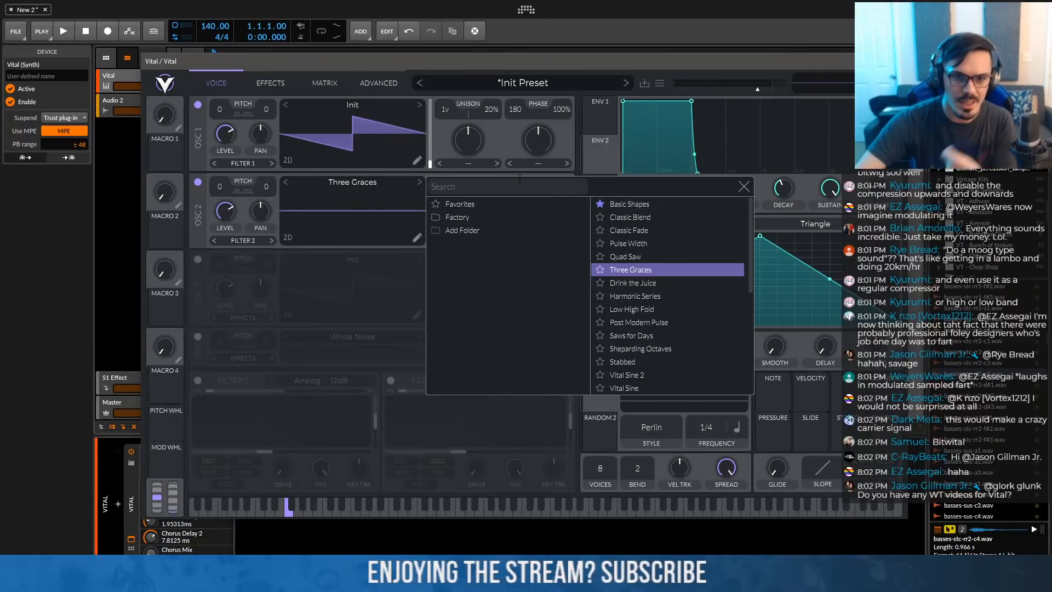
left_click(618, 205)
left_click(366, 104)
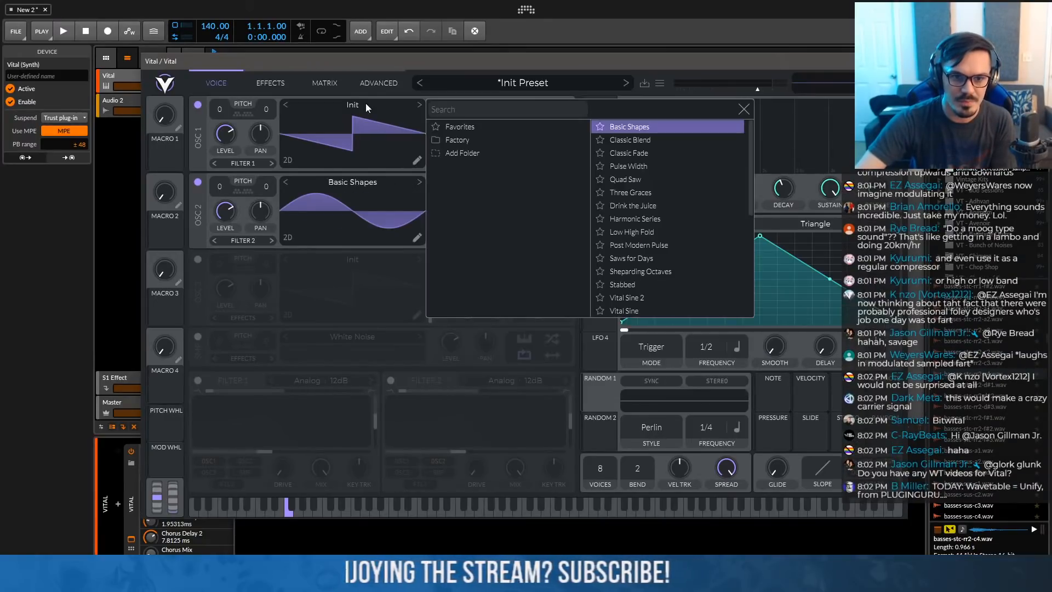
left_click(619, 127)
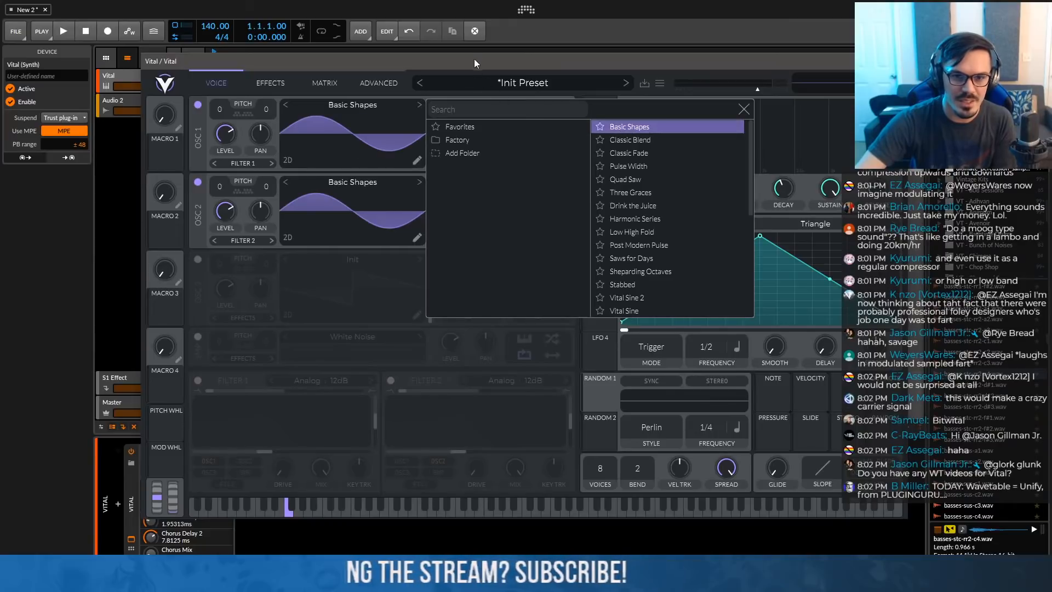
left_click(743, 109)
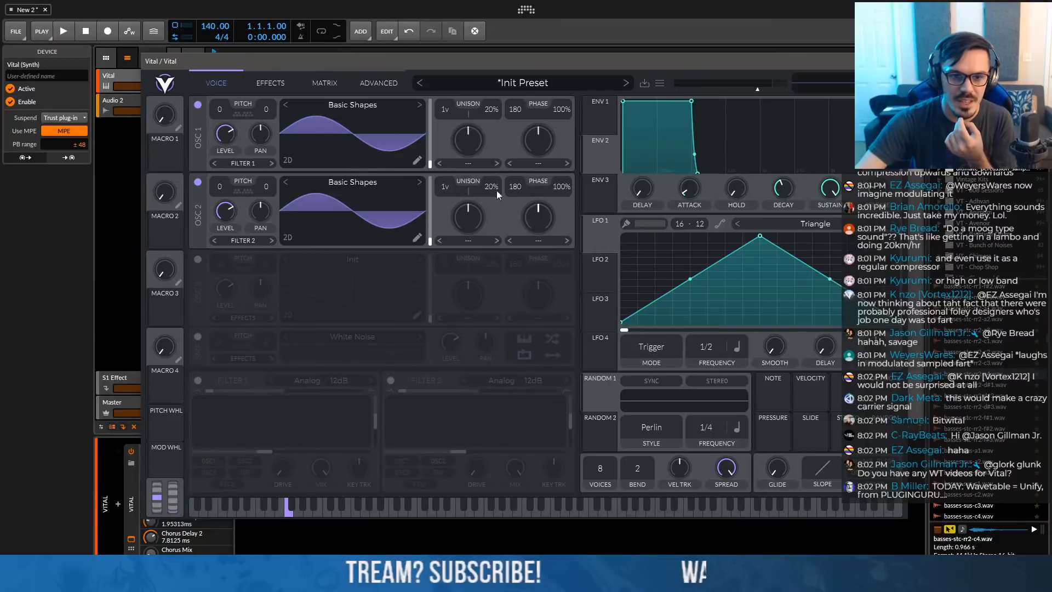
Set oscillator 1's distortion to FM OSC 2 with its amount at minimum, modulated by LFO 1
left_click(538, 168)
left_click(544, 290)
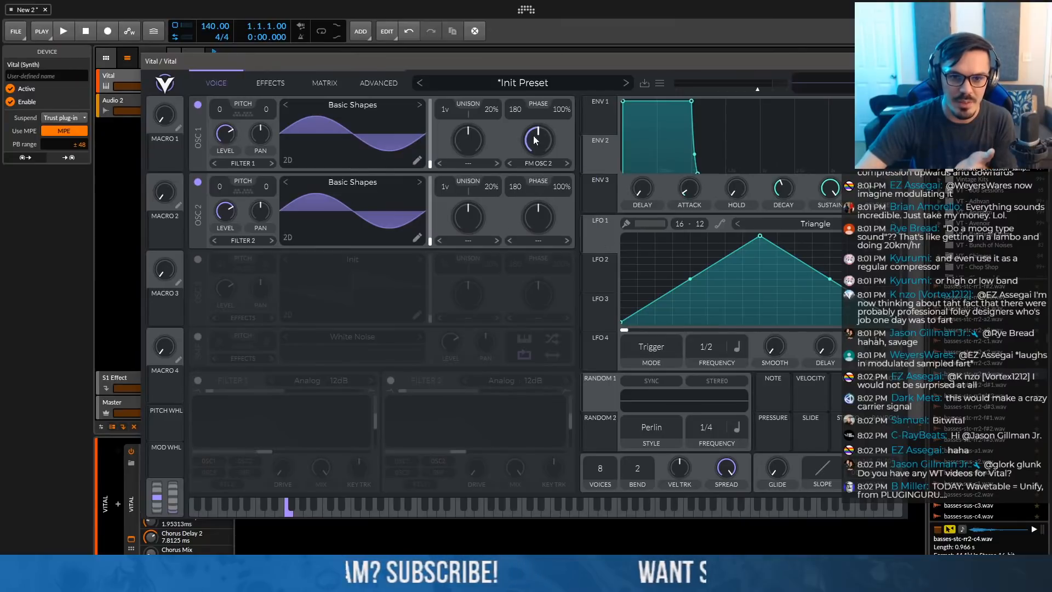
left_click_drag(585, 223, 538, 149)
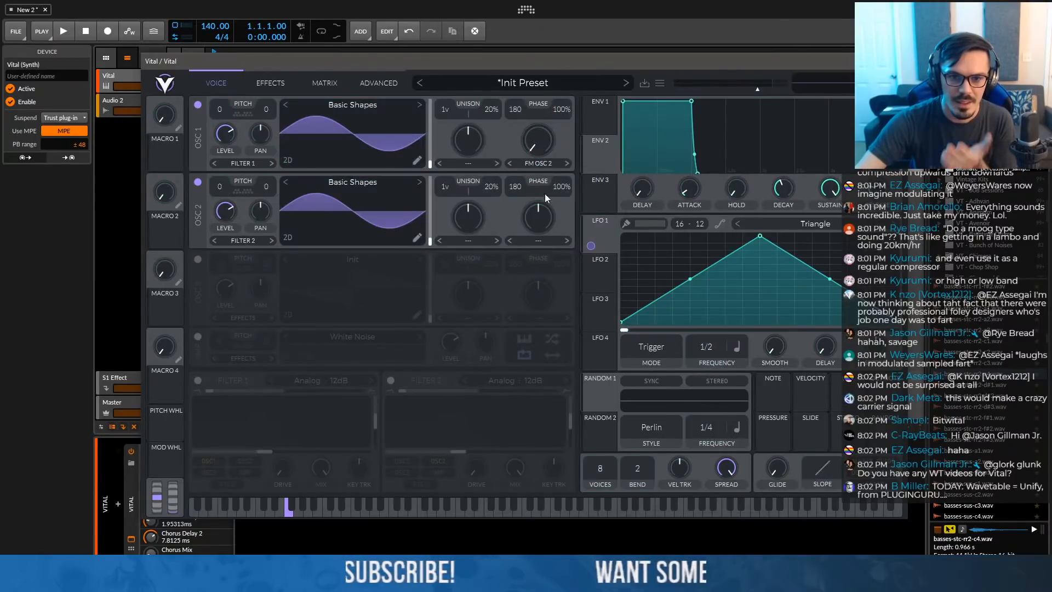
Reshape LFO 1's triangle into a rising ramp and turn oscillator 2's level down to zero
left_click_drag(761, 237, 897, 236)
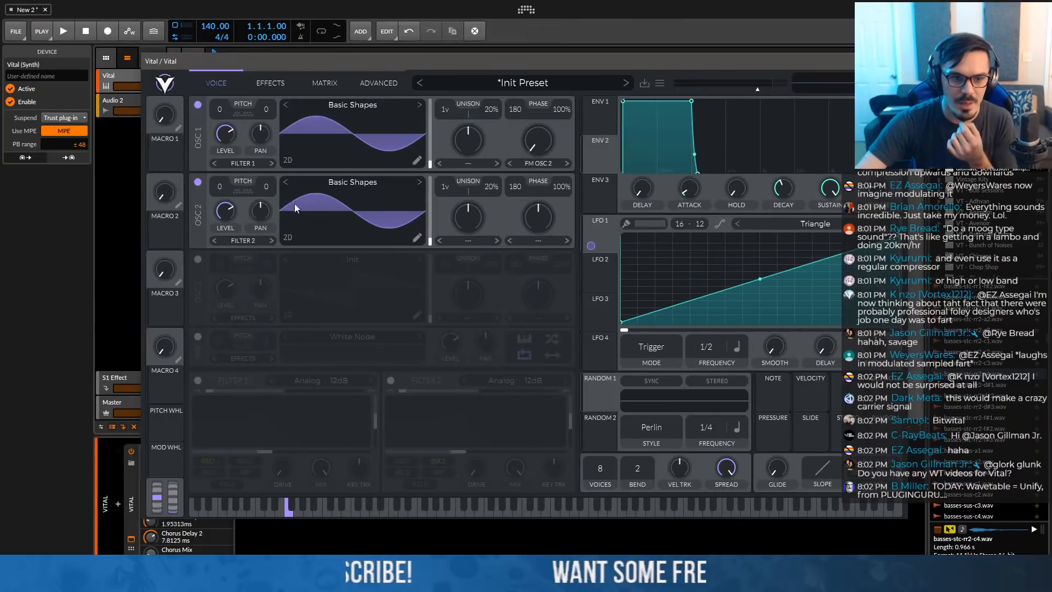
left_click_drag(225, 212, 226, 296)
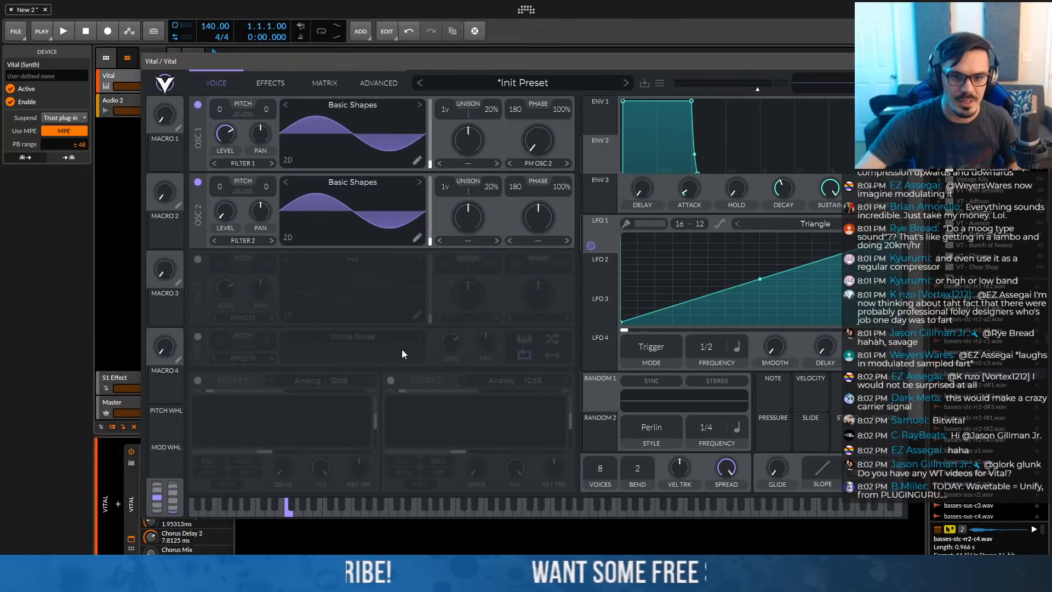
Resynthesize the preset into oscillator 1's wavetable, turn off oscillator 2 and scan oscillator 1's frame position to about 65
right_click(378, 143)
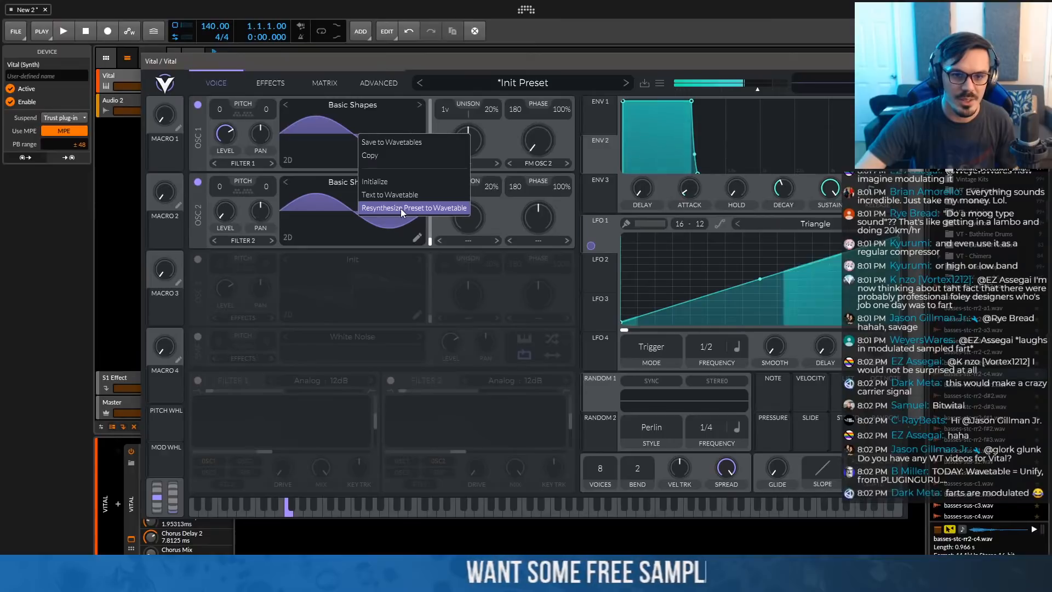
left_click(400, 208)
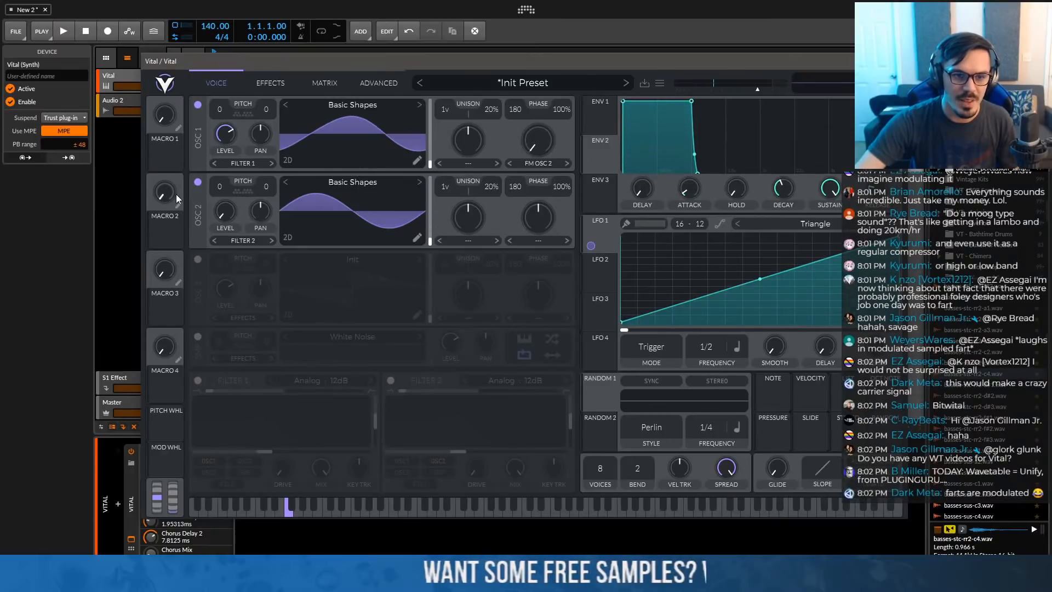
left_click(197, 181)
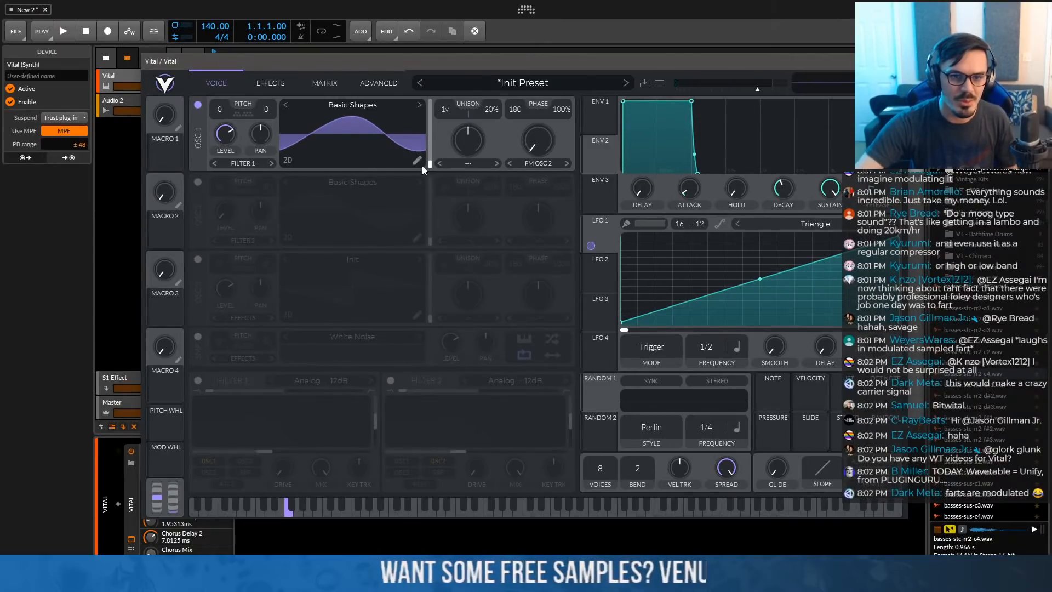
left_click_drag(430, 163, 443, 145)
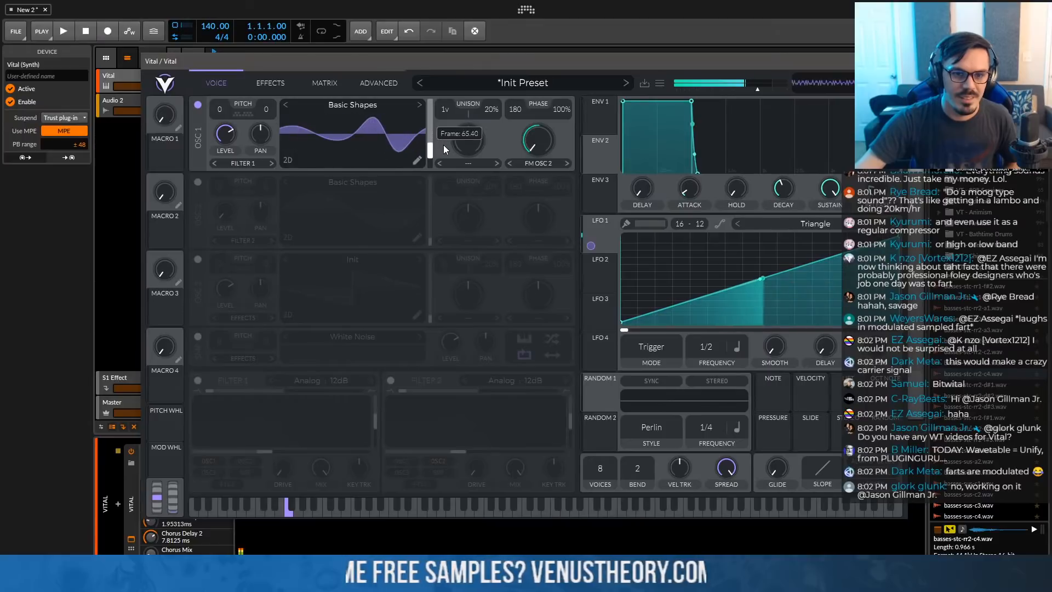
Initialize the preset, load Drink the Juice into oscillator 1 with its frame position near the middle, and turn on oscillator 2
left_click(504, 86)
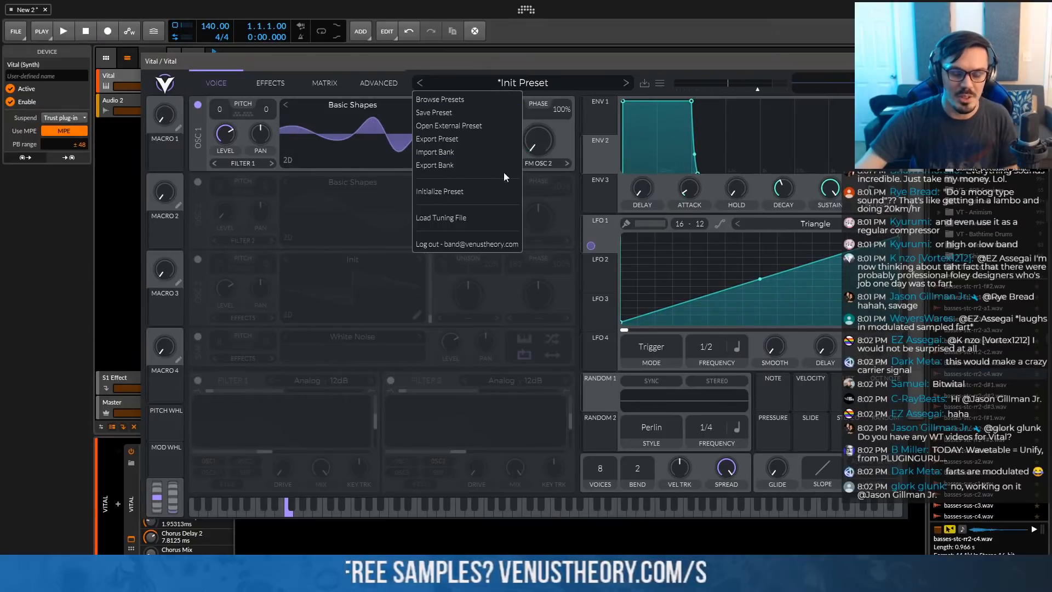
left_click(468, 193)
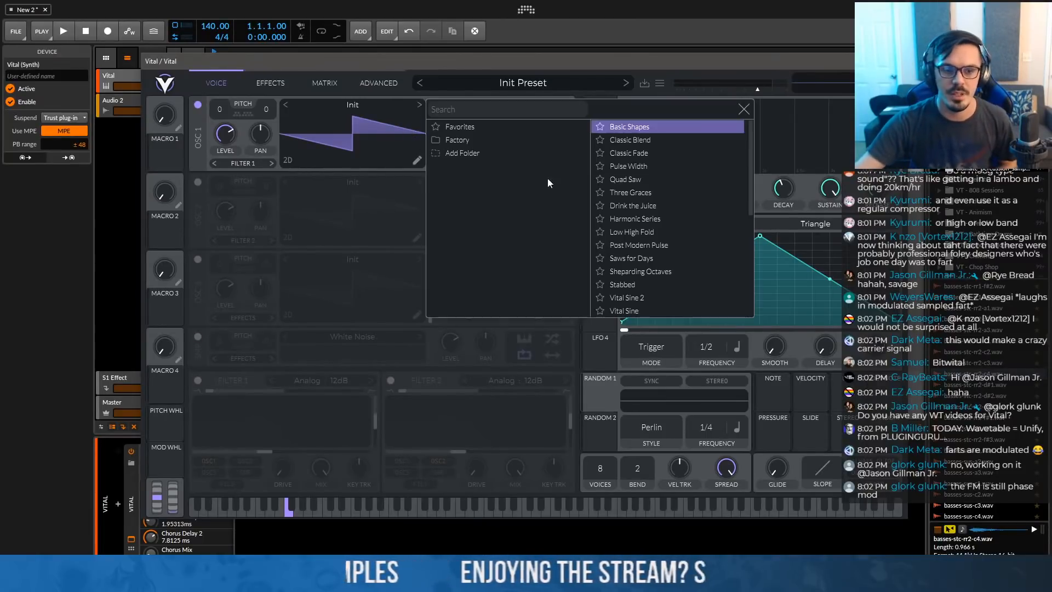
left_click(643, 205)
left_click(423, 130)
left_click_drag(429, 134, 429, 110)
left_click(198, 182)
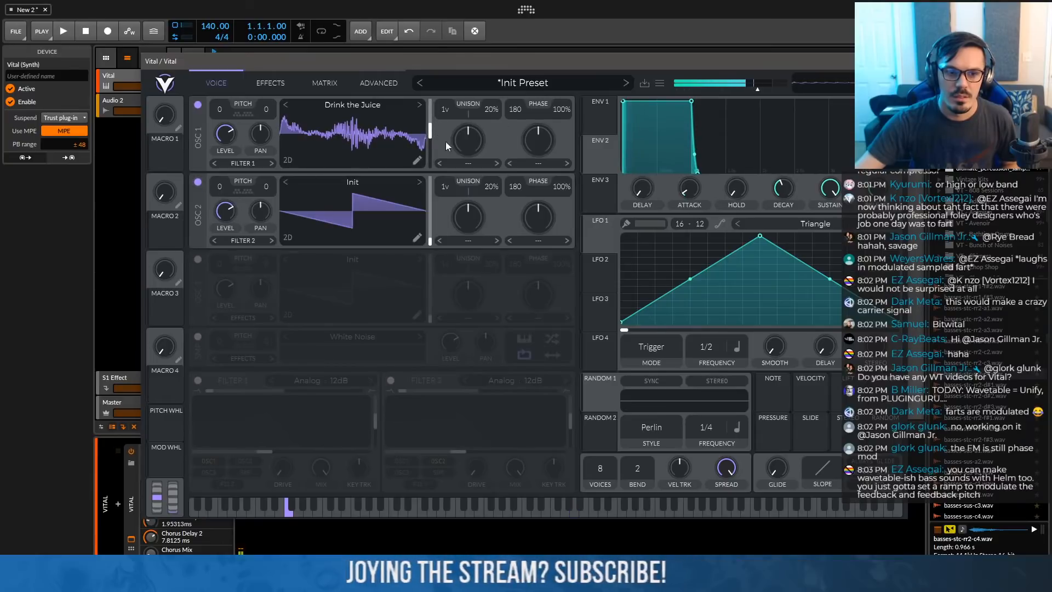
Modulate oscillator 1's wavetable frame with envelope 2 and shape envelopes 1 and 2 into short decays without sustain
left_click_drag(590, 165, 418, 134)
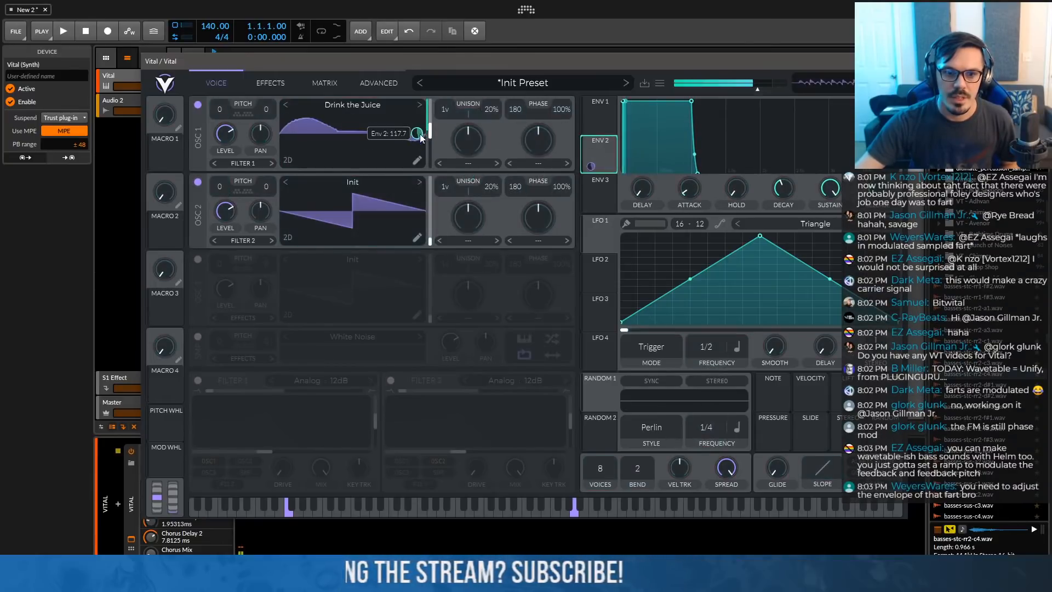
left_click_drag(688, 101, 654, 185)
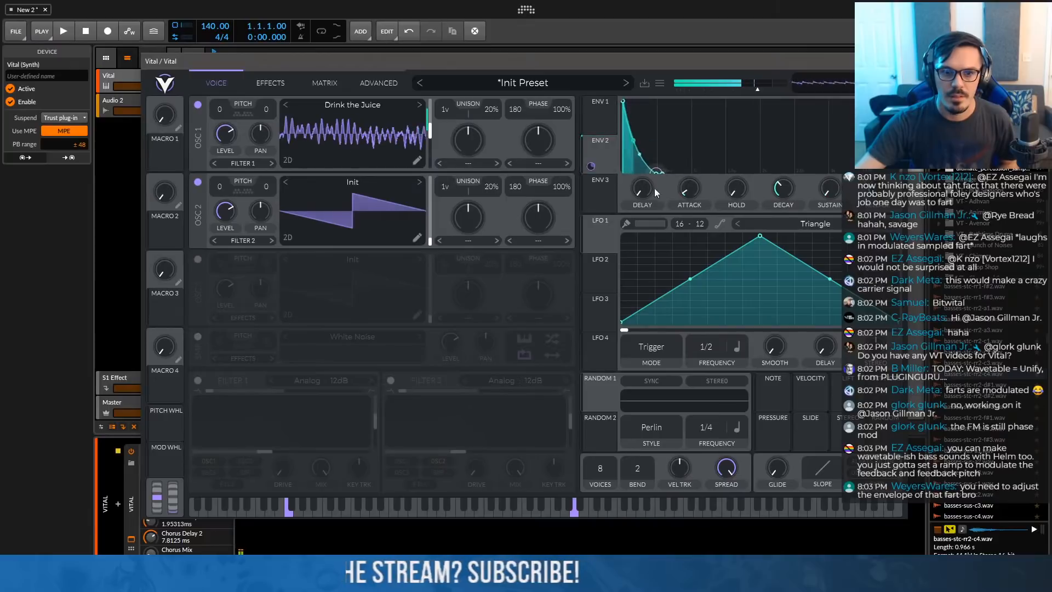
left_click_drag(417, 133, 416, 167)
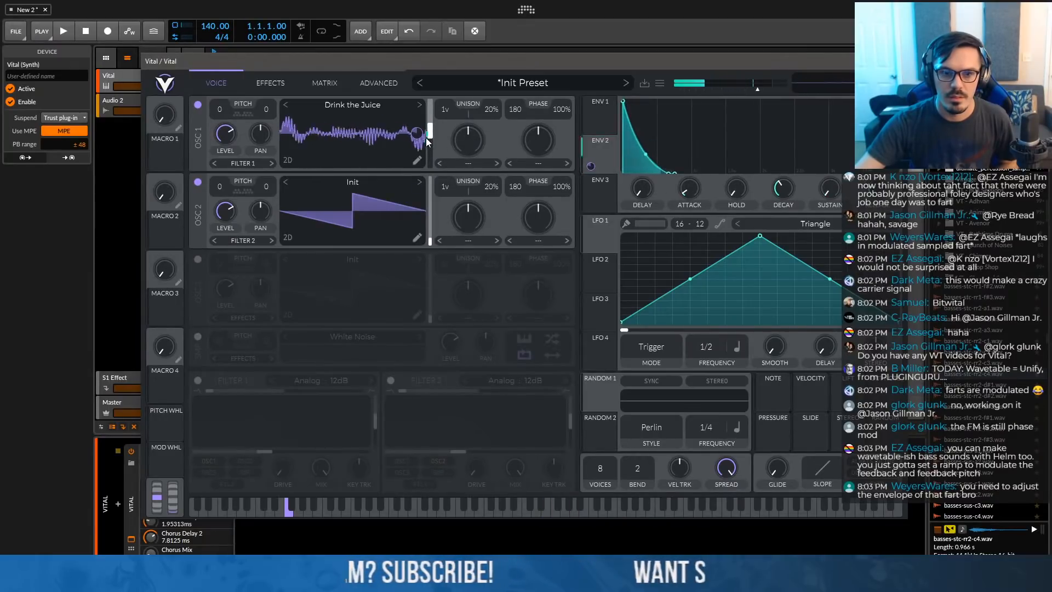
left_click(610, 155)
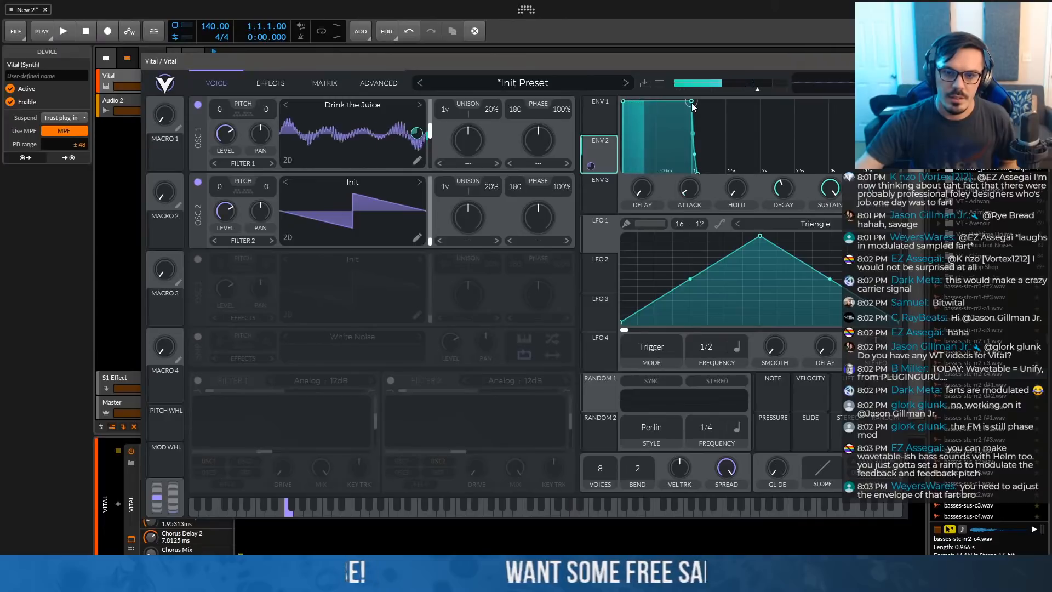
left_click_drag(678, 105, 655, 183)
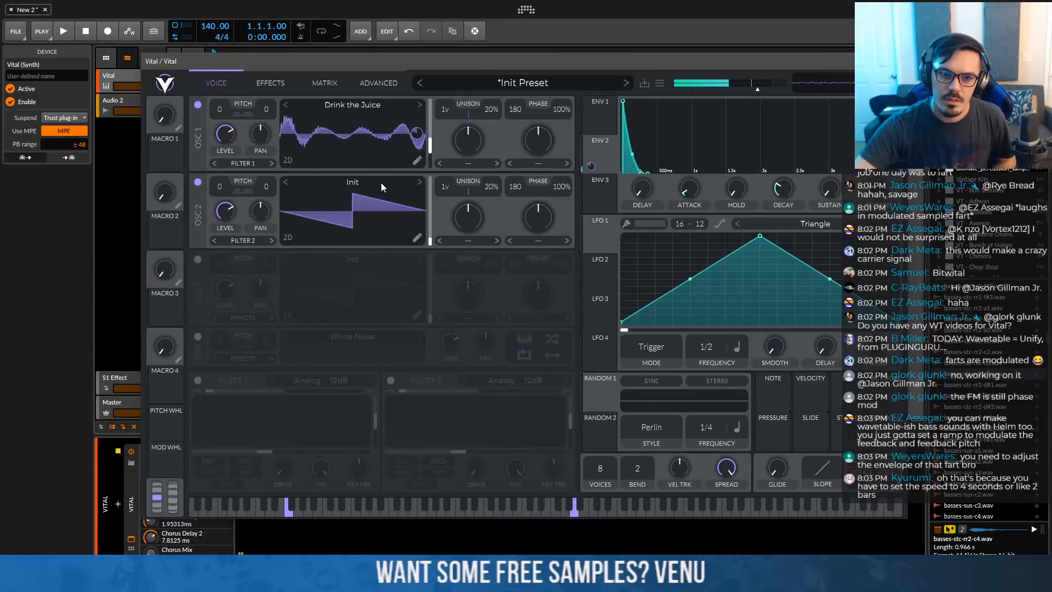
Transpose oscillator 2 to 7 semitones, then turn on oscillator 3 and transpose it to -12
left_click_drag(217, 186, 222, 166)
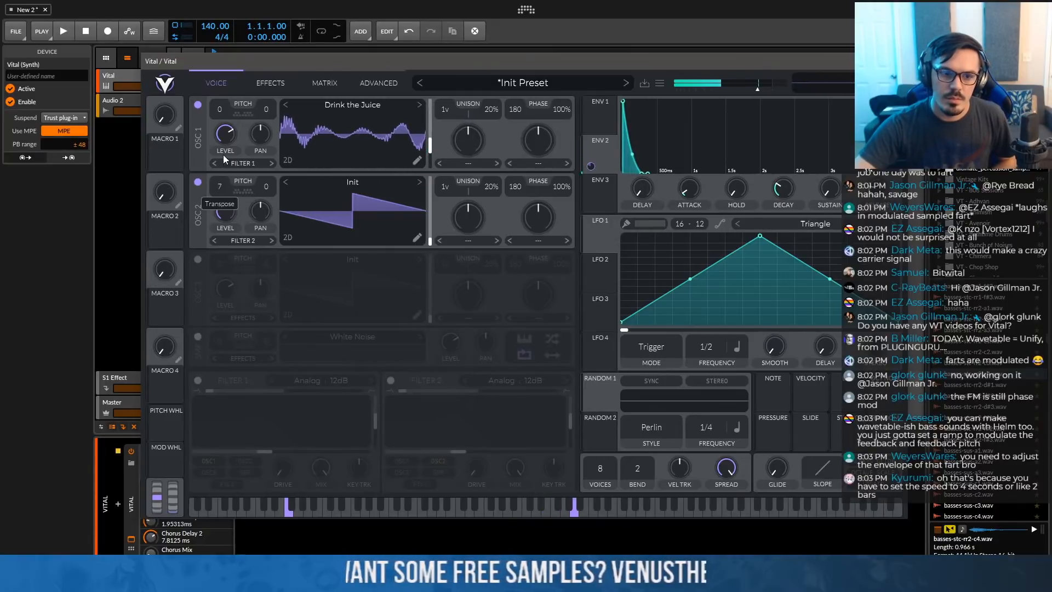
left_click(198, 259)
left_click_drag(220, 263, 219, 331)
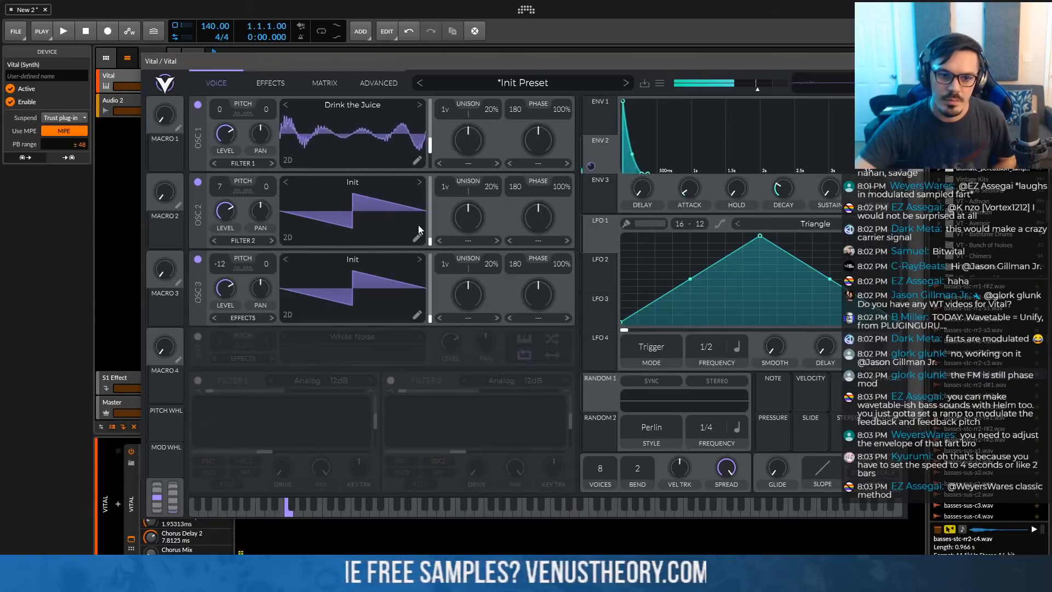
Set oscillator 3's unison stack to Power Chord, with 3 voices and 1% detune
left_click(381, 83)
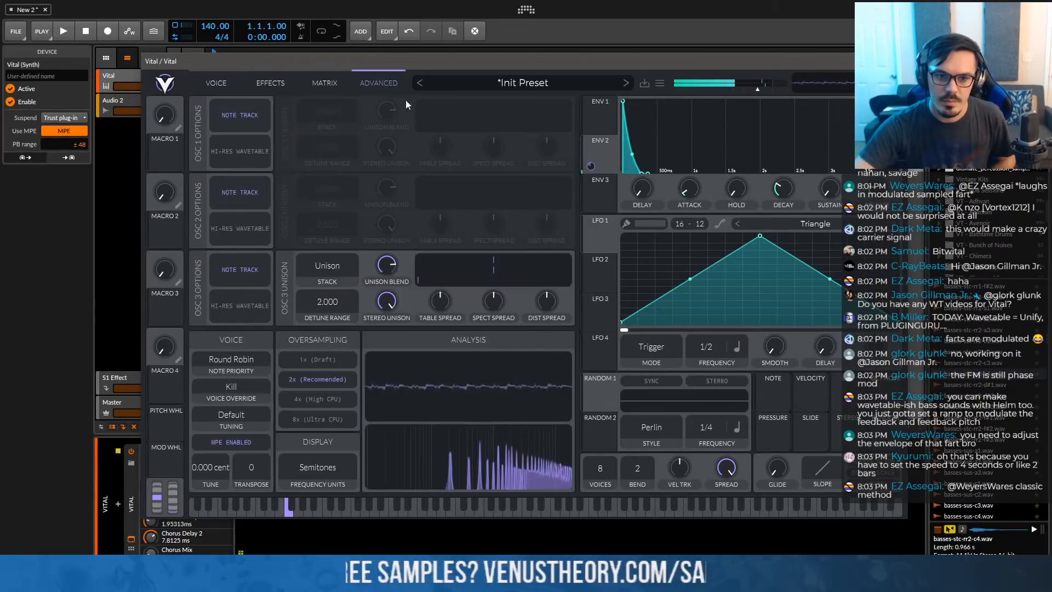
left_click(335, 267)
left_click(333, 361)
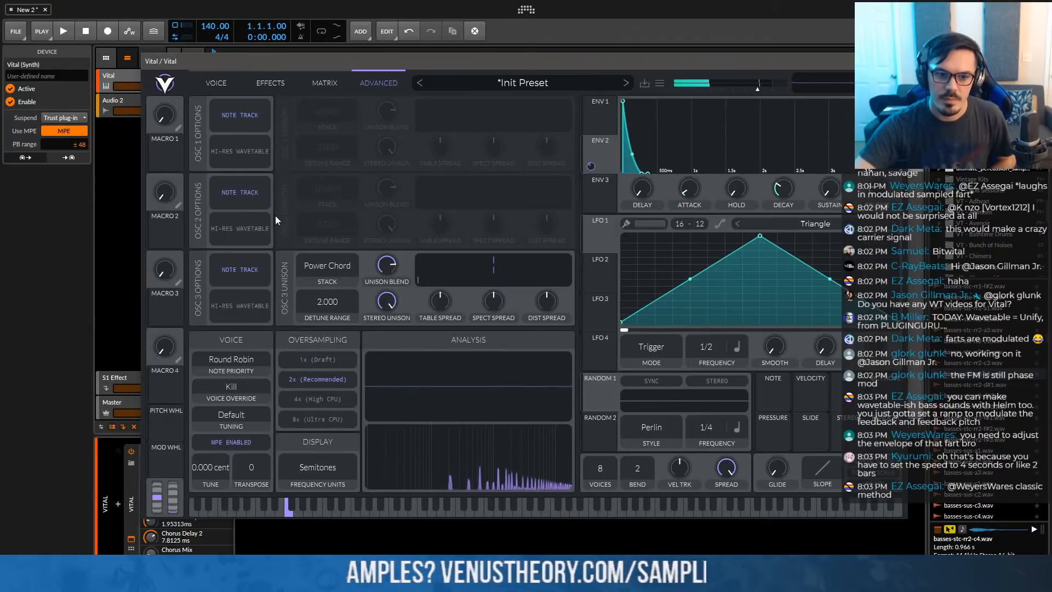
left_click(219, 83)
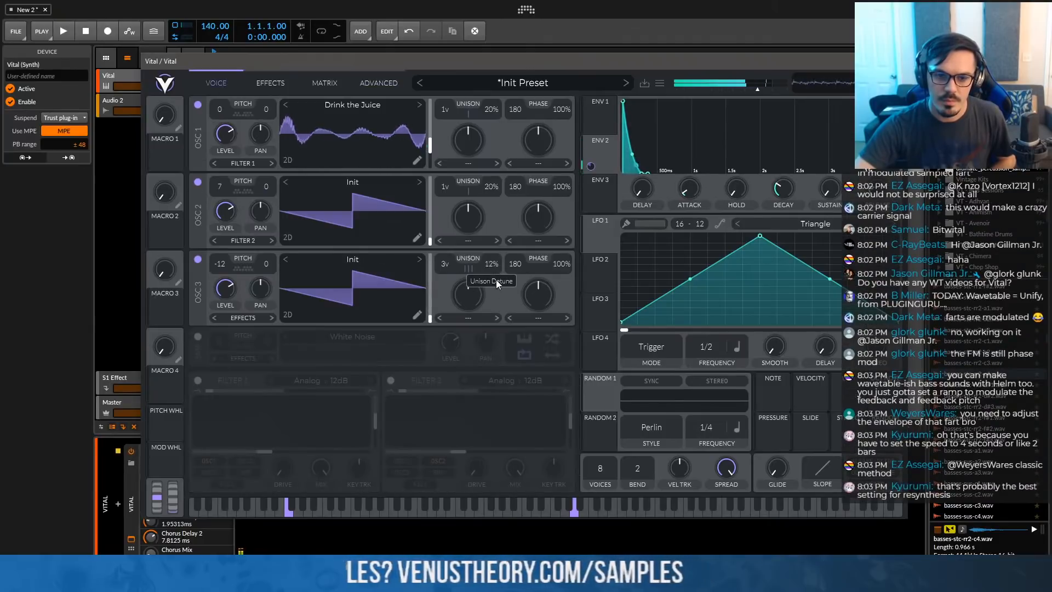
left_click_drag(496, 290, 496, 300)
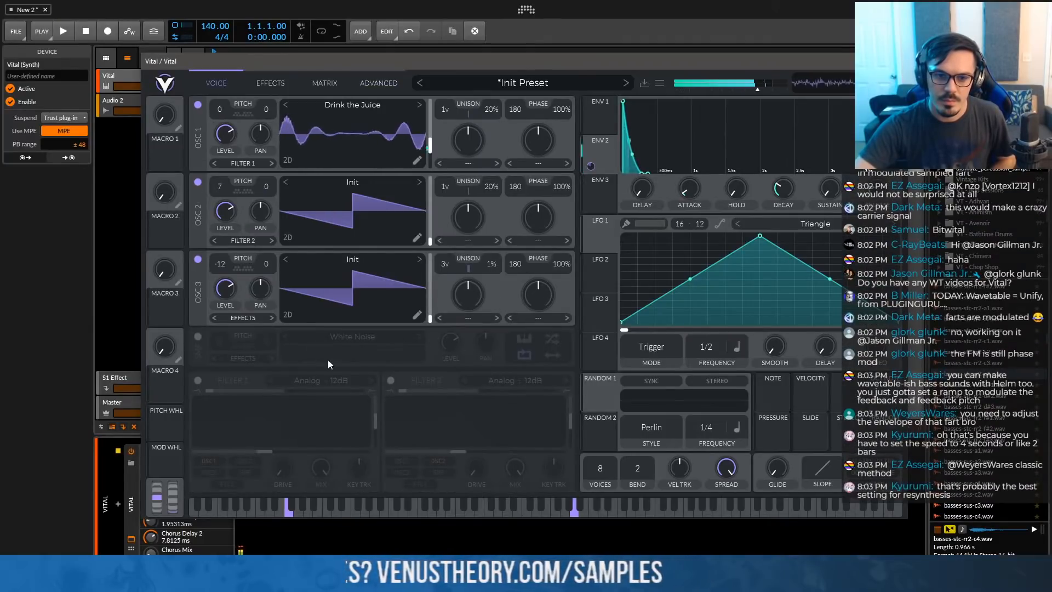
Enable filter 1 for all three oscillators and modulate its cutoff with envelope 3, shaped into a short decay without sustain
left_click(197, 380)
left_click_drag(597, 189, 286, 448)
left_click(241, 463)
left_click(210, 471)
left_click(601, 176)
left_click_drag(690, 104, 641, 220)
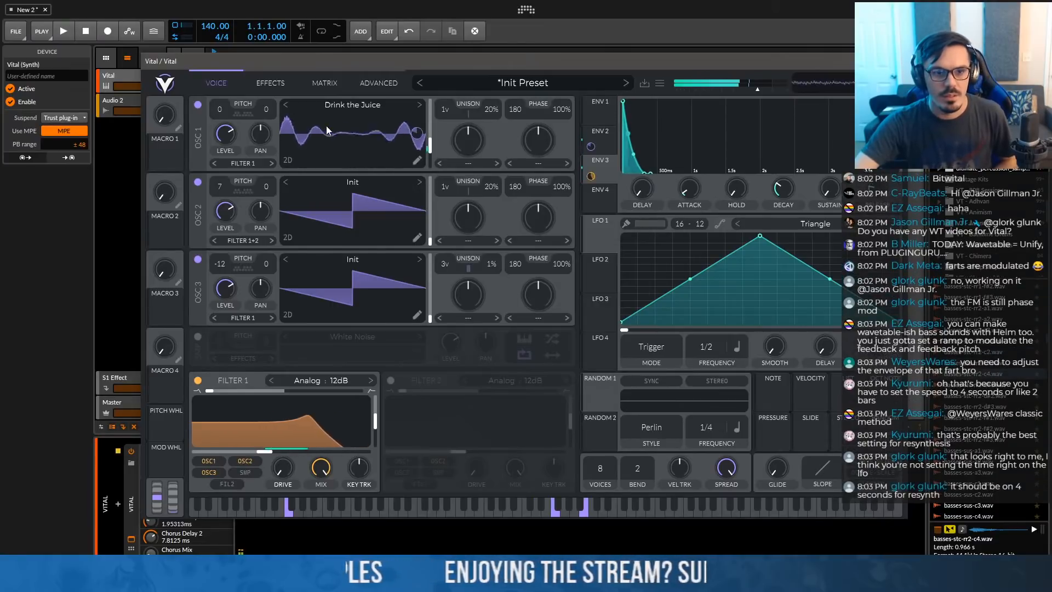
Transpose oscillator 1 to -5, give it 5 unison voices at 6% detune, and set its distortion to FM OSC 2
left_click_drag(216, 116, 225, 147)
left_click_drag(445, 108, 488, 137)
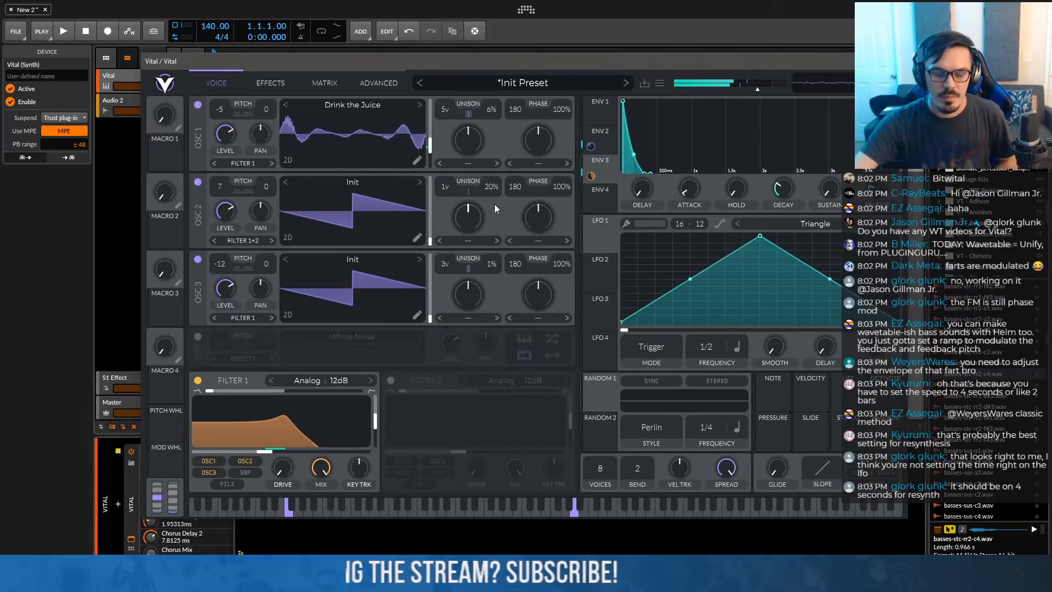
left_click(541, 164)
left_click(543, 296)
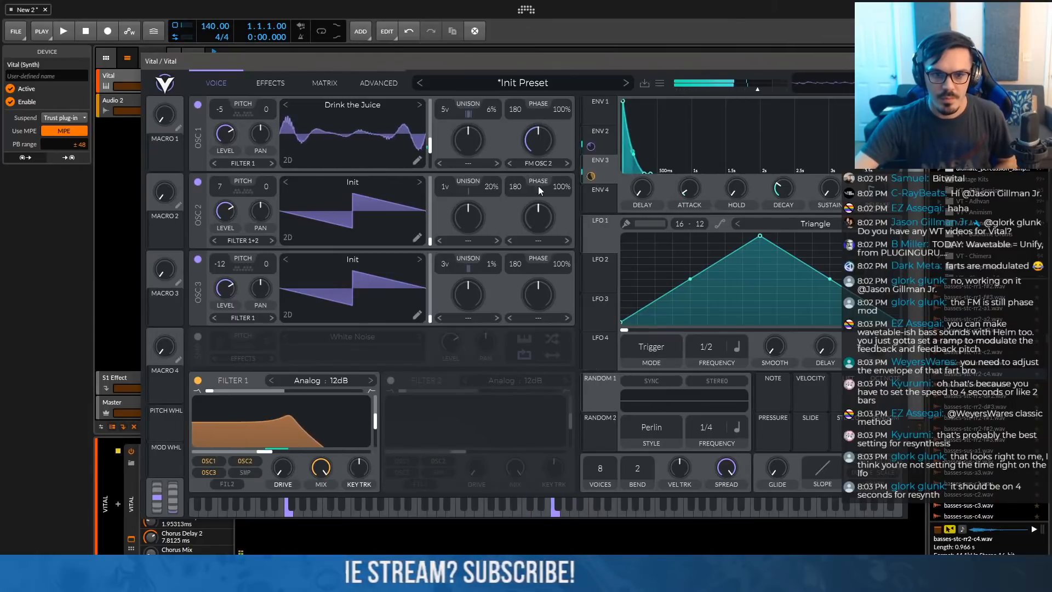
Set oscillator 2's spectral morph to Inharmonic and raise its amount
left_click(471, 240)
left_click(473, 316)
left_click_drag(475, 220, 475, 208)
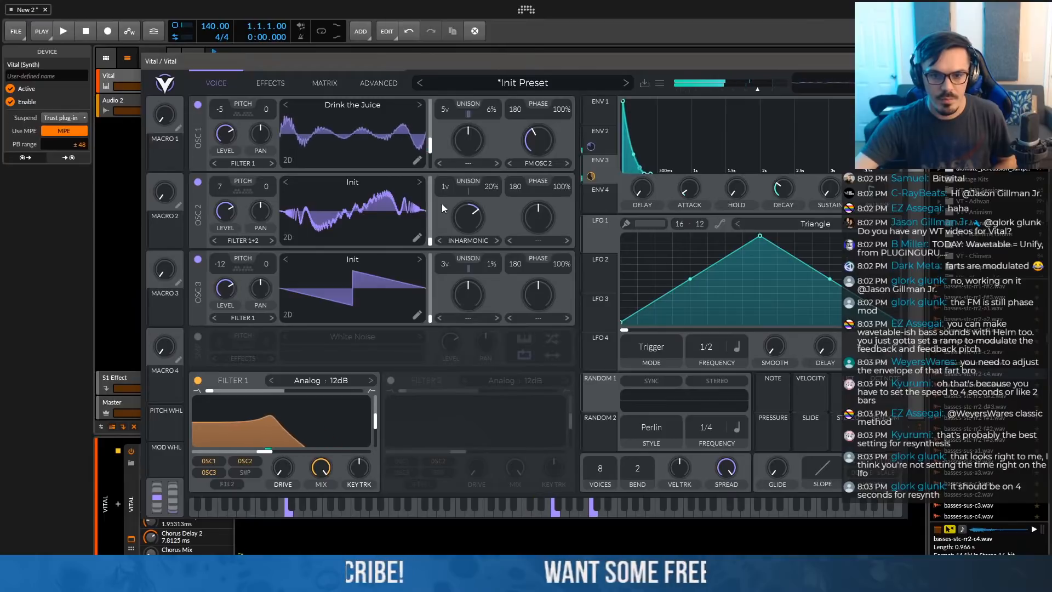
Enable the chorus and adjust it with lower depth, delays of about 1.76 and 2.07 ms, 65.55% feedback and 13% mix
left_click(274, 82)
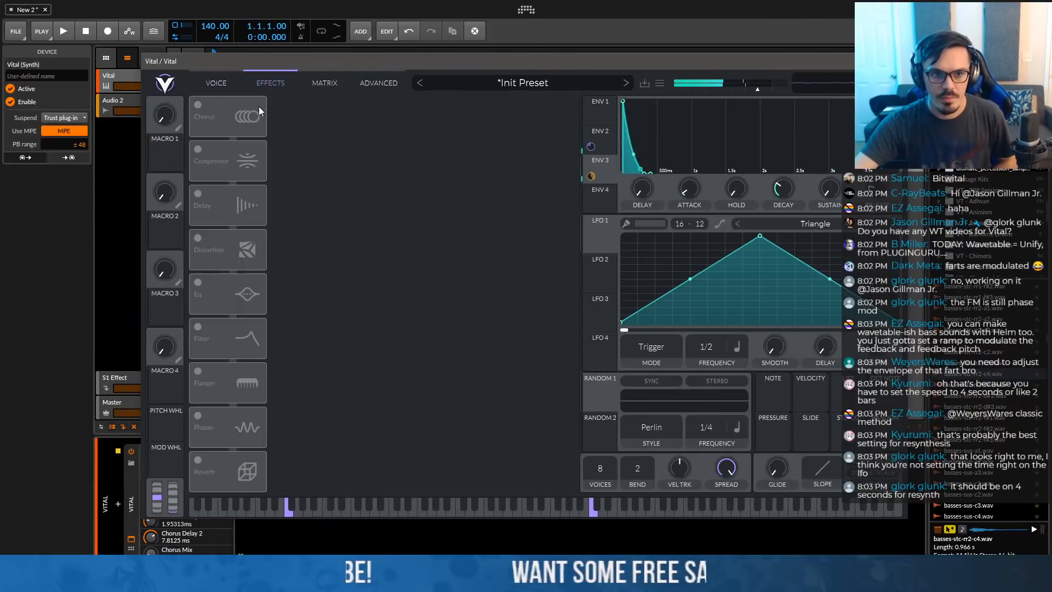
left_click(202, 112)
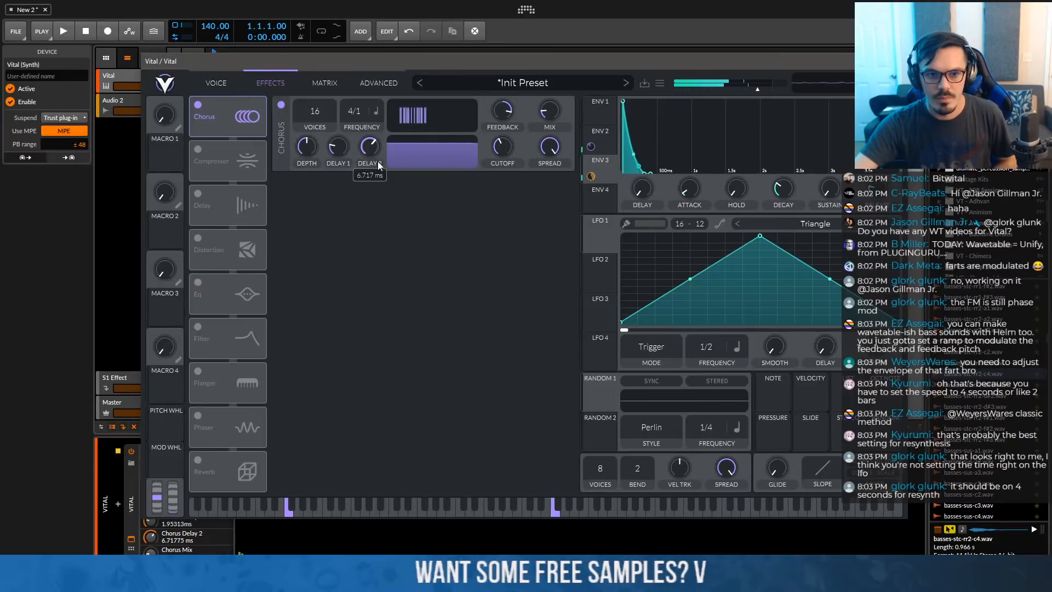
left_click_drag(316, 146, 314, 177)
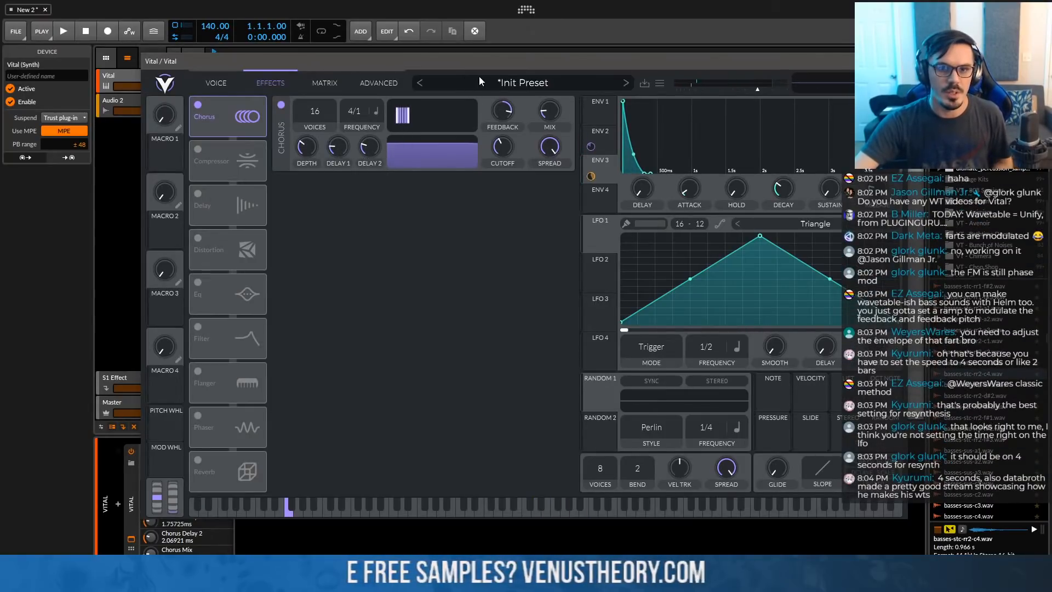
mouse_move(553, 116)
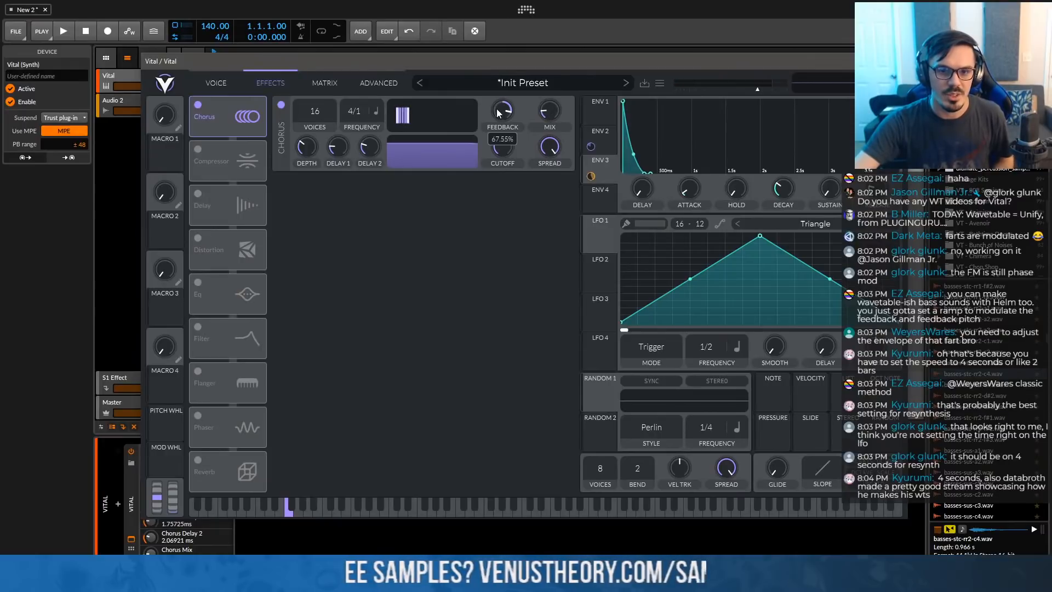
left_click_drag(498, 102, 505, 115)
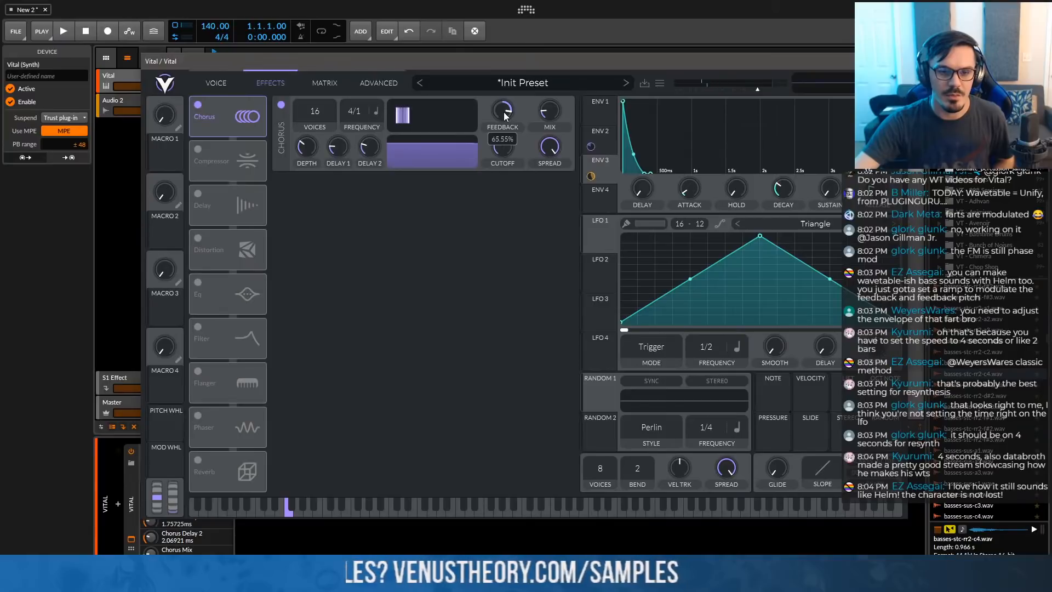
left_click_drag(544, 110, 552, 115)
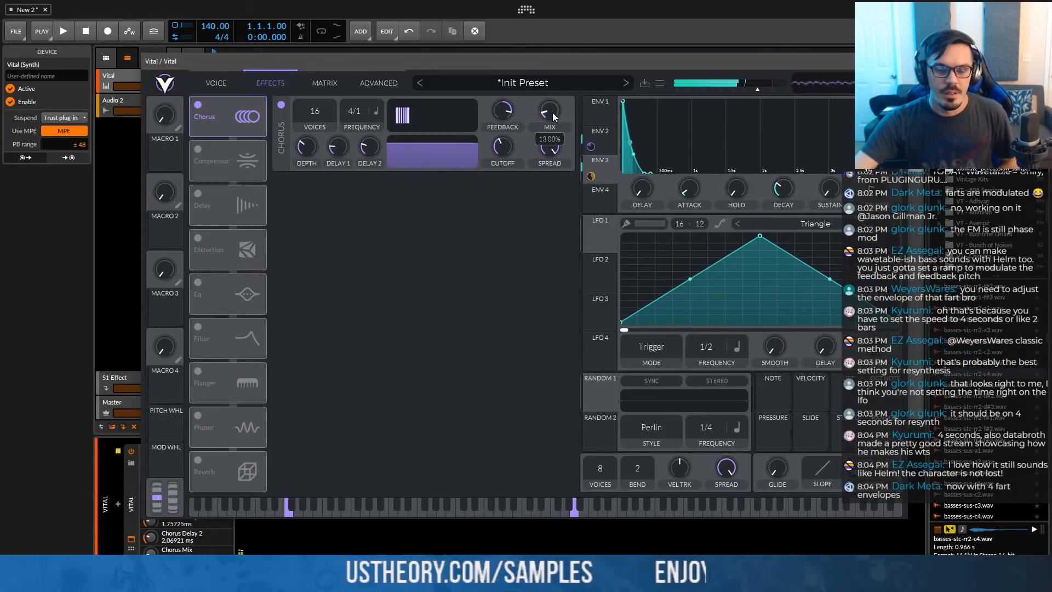
Enable the multiband compressor and adjust its high and mid band thresholds
left_click(209, 149)
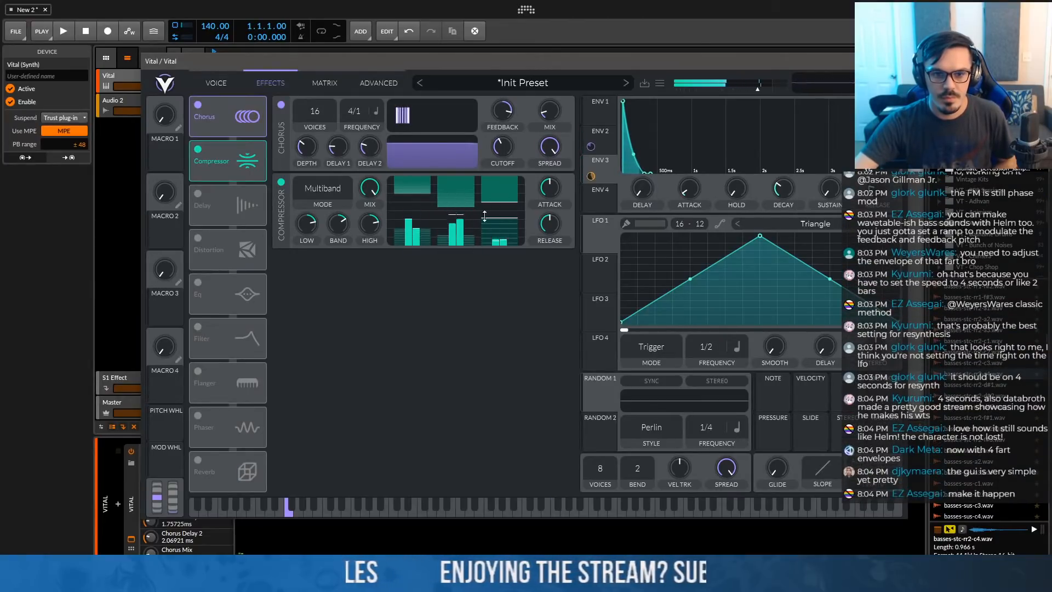
left_click_drag(488, 202, 465, 200)
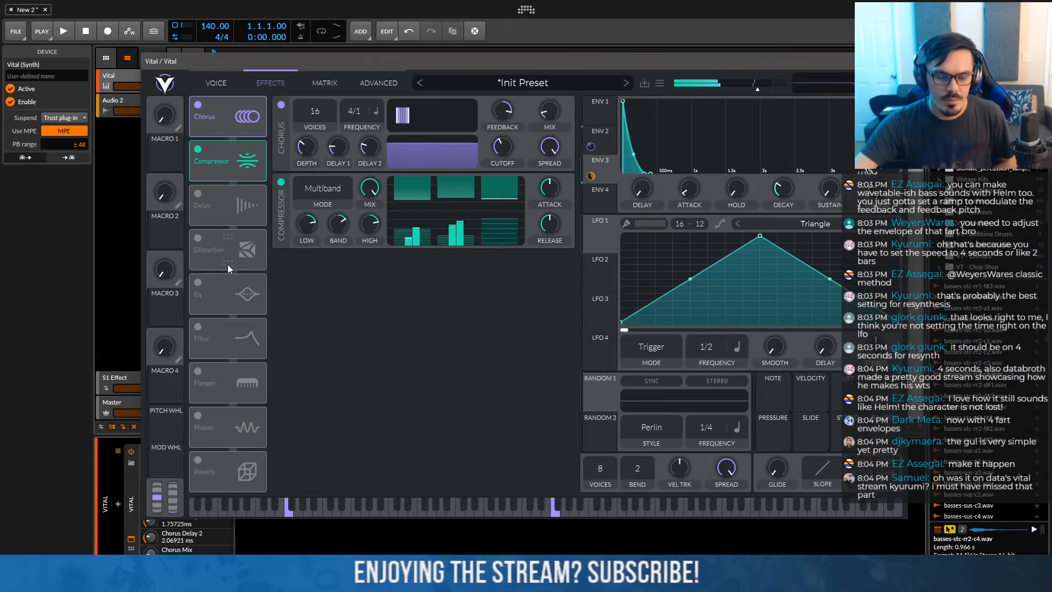
left_click(118, 503)
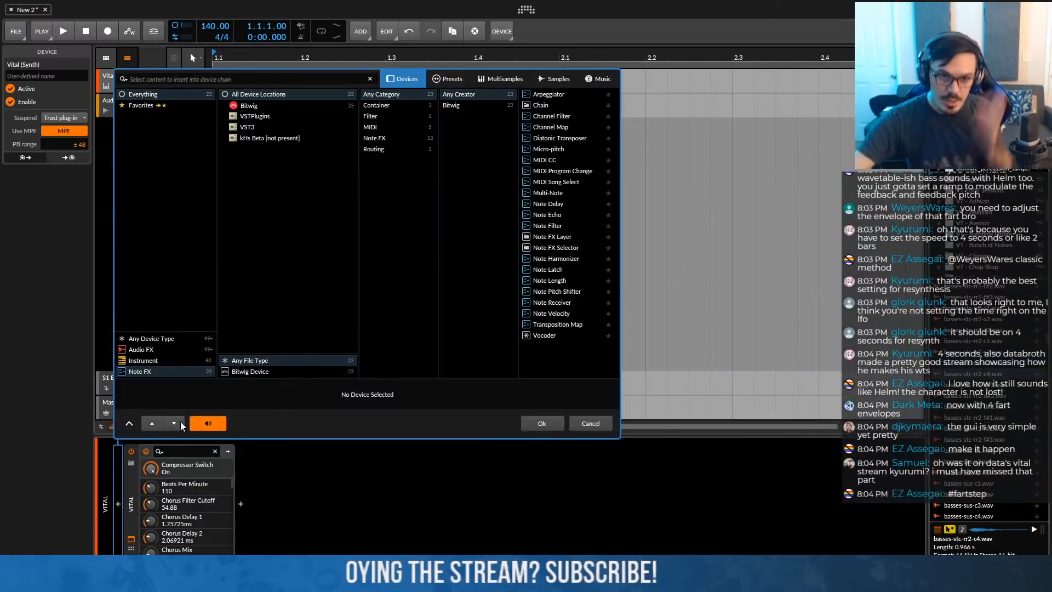
type("arp")
double_click(540, 95)
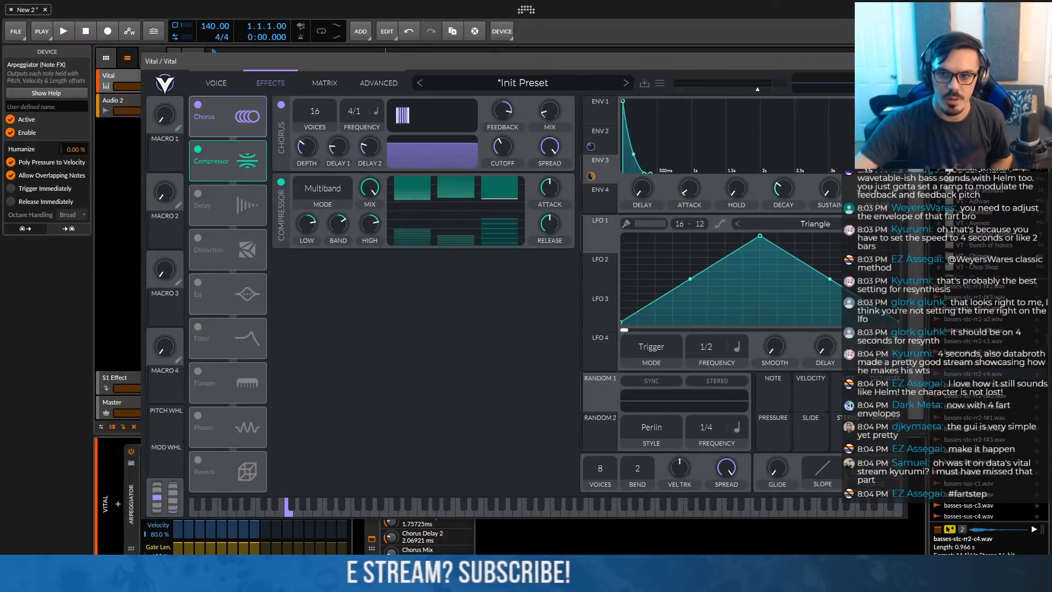
left_click(372, 538)
left_click(150, 453)
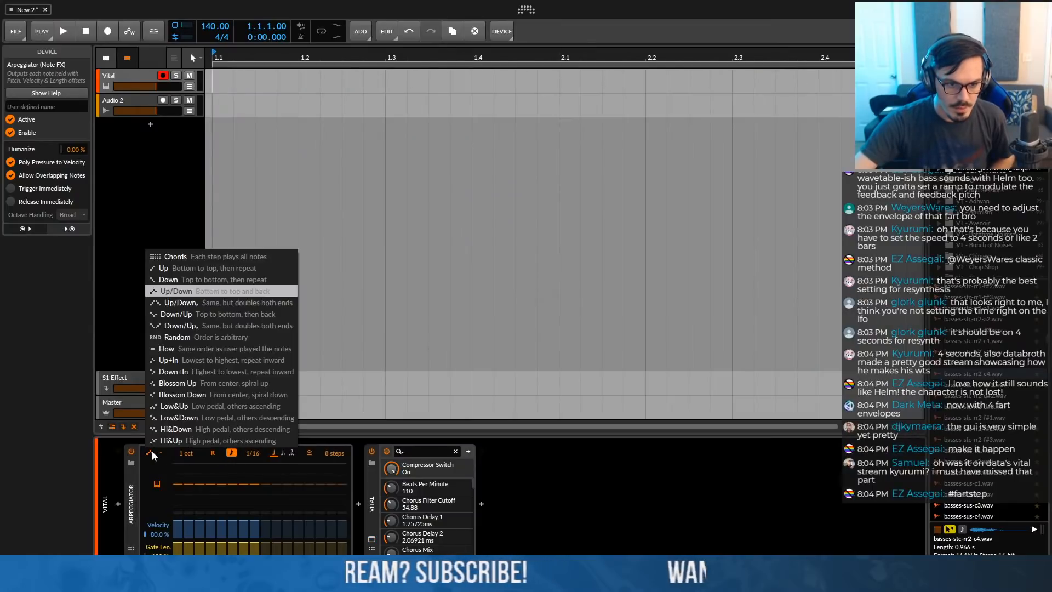
left_click(172, 257)
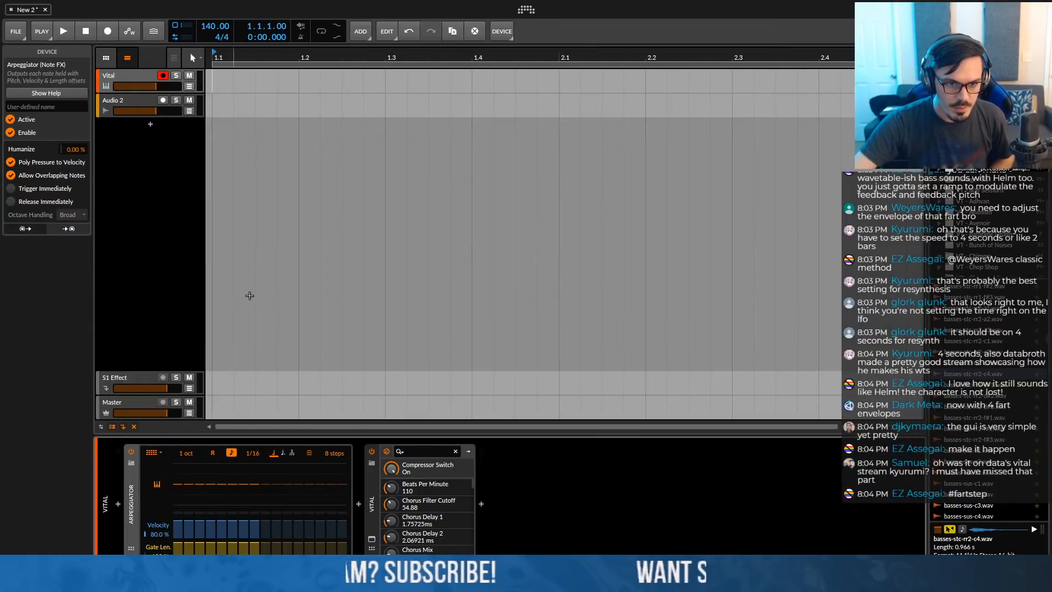
left_click(371, 539)
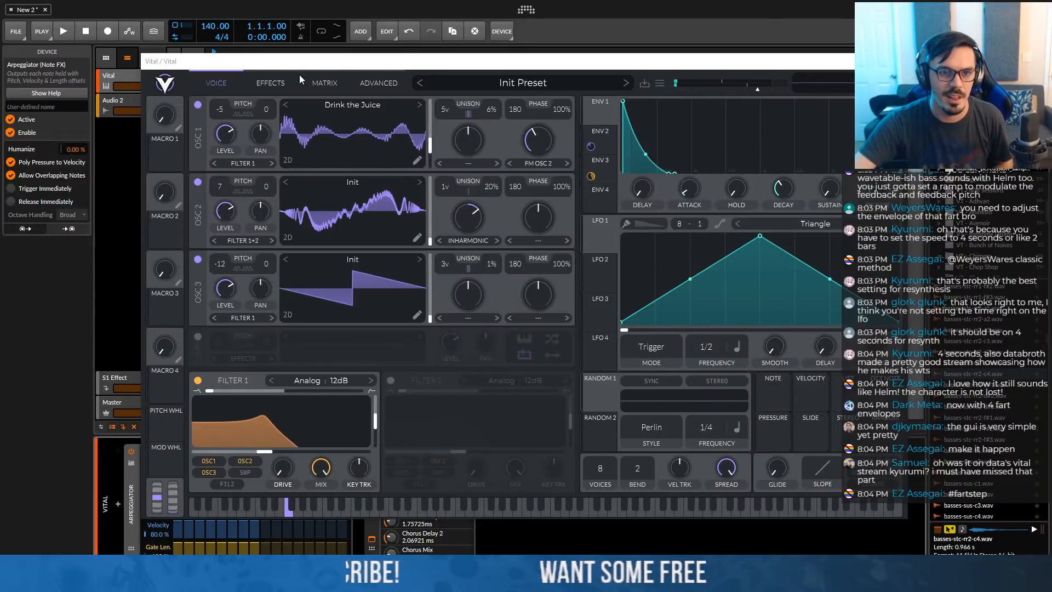
Set the project tempo to 110 BPM
double_click(202, 24)
type("110")
key("Return")
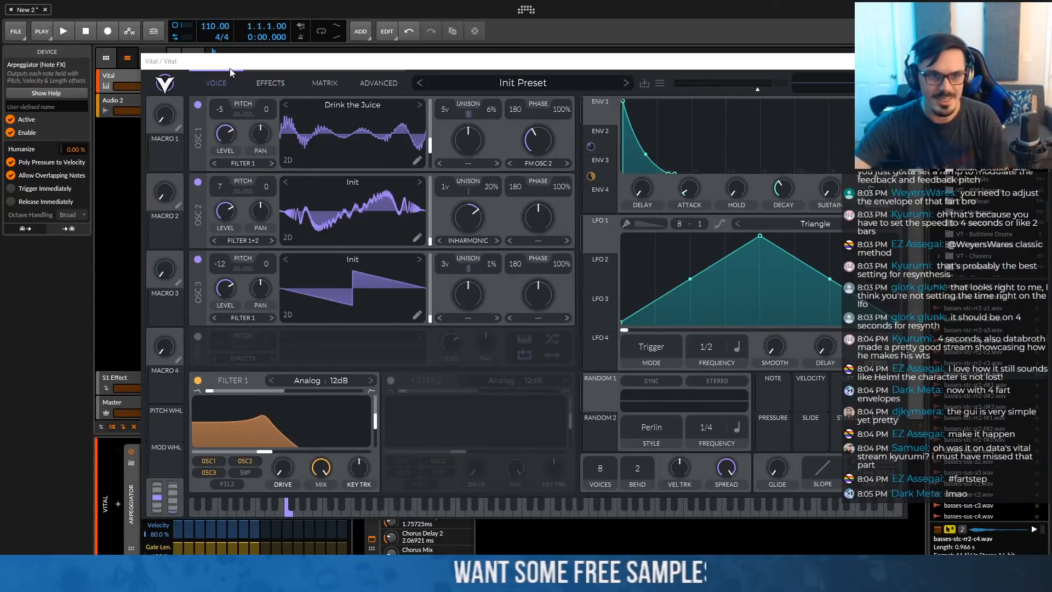
left_click_drag(229, 62, 280, 66)
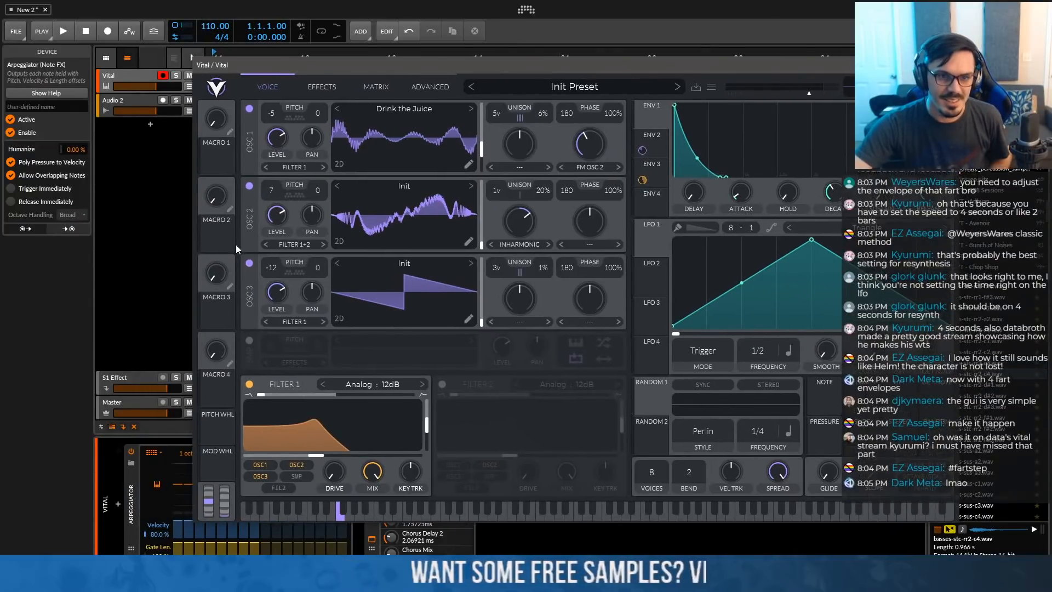
Look at the Arpeggiator's step settings in the Vital track's device chain and reopen the Vital window
left_click(113, 119)
left_click(947, 64)
left_click_drag(252, 453, 253, 442)
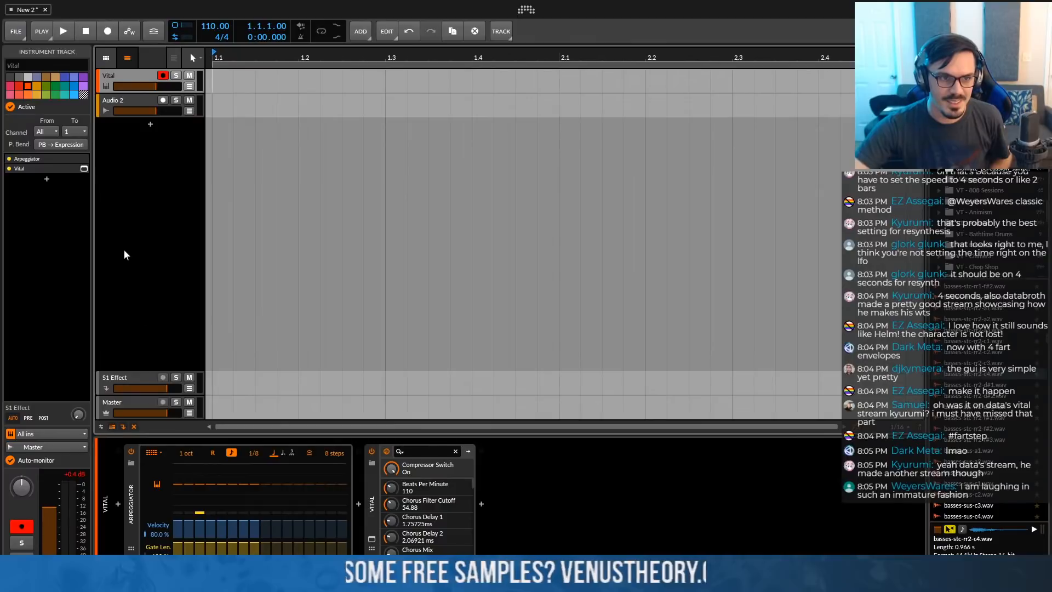
left_click(84, 168)
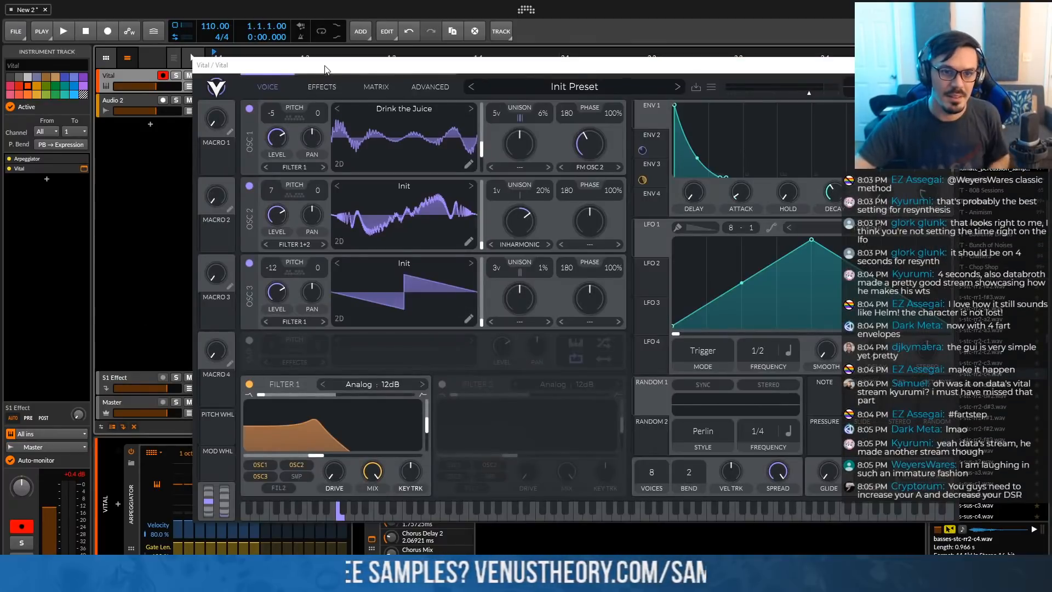
Enable the reverb effect in Vital and lower its mix to about 17.5%
left_click_drag(325, 69, 211, 61)
left_click(214, 81)
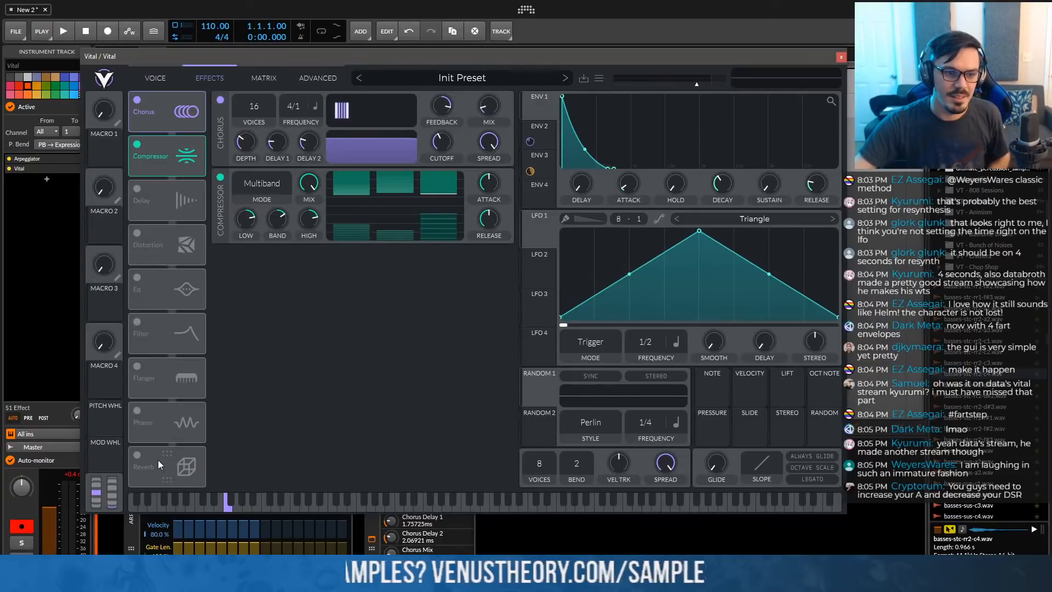
double_click(137, 454)
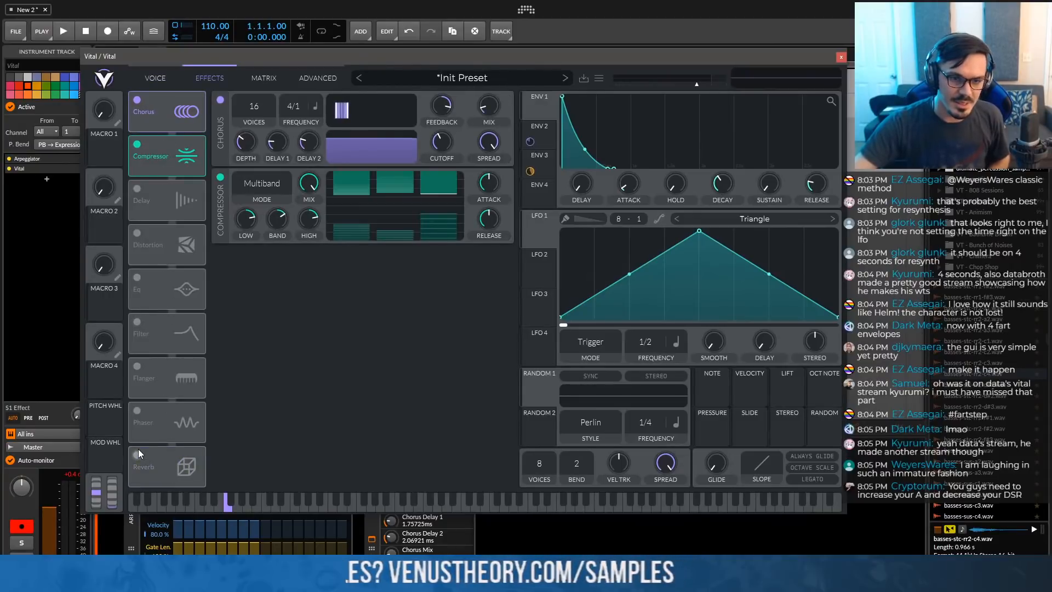
left_click(139, 453)
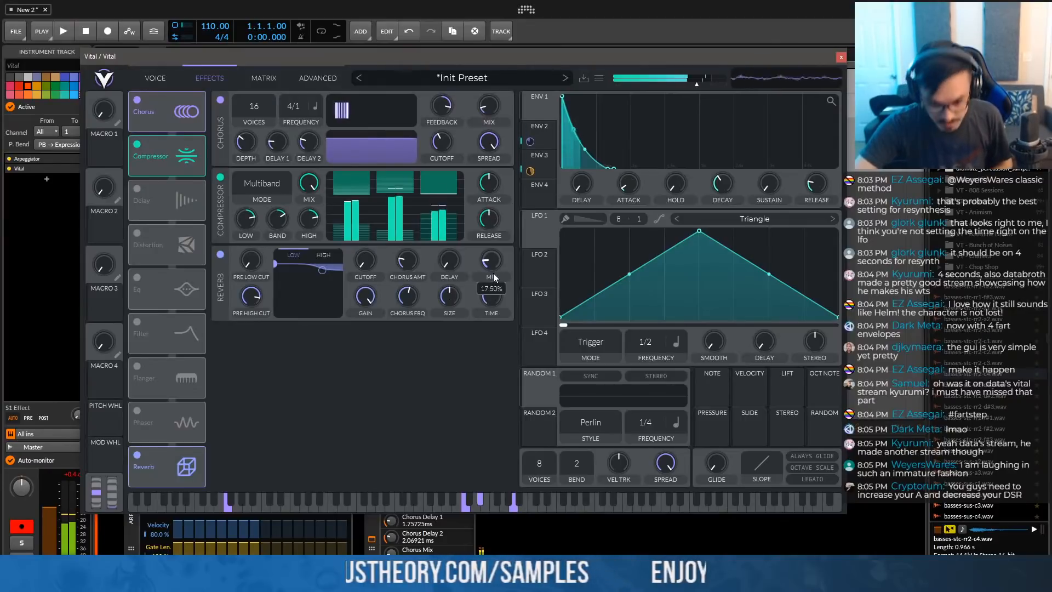
left_click_drag(495, 273, 495, 278)
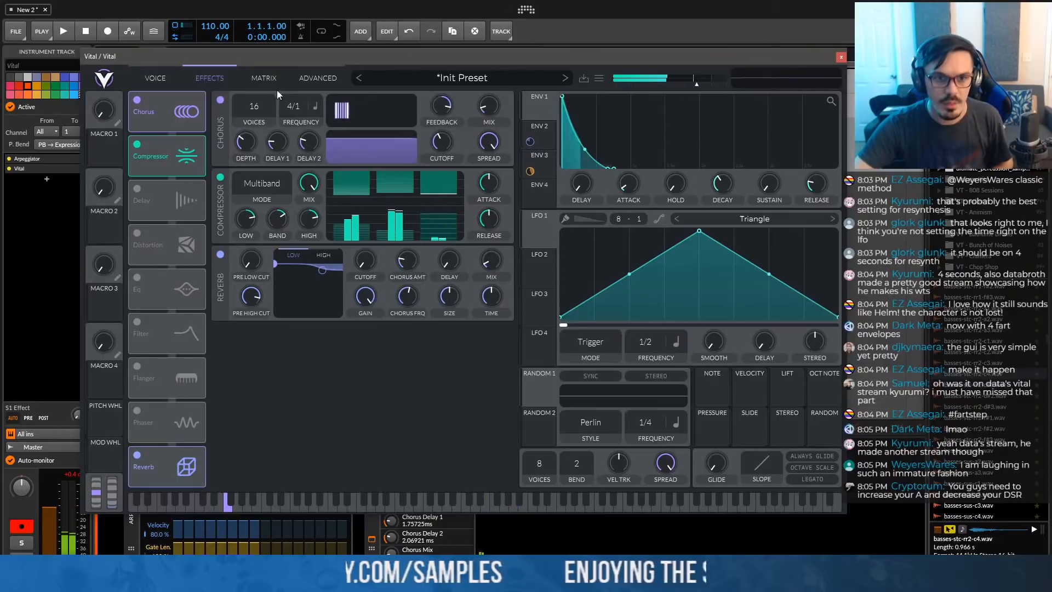
Check Vital's advanced settings, return to the voice page and remove the Arpeggiator from the track's device chain
left_click(322, 78)
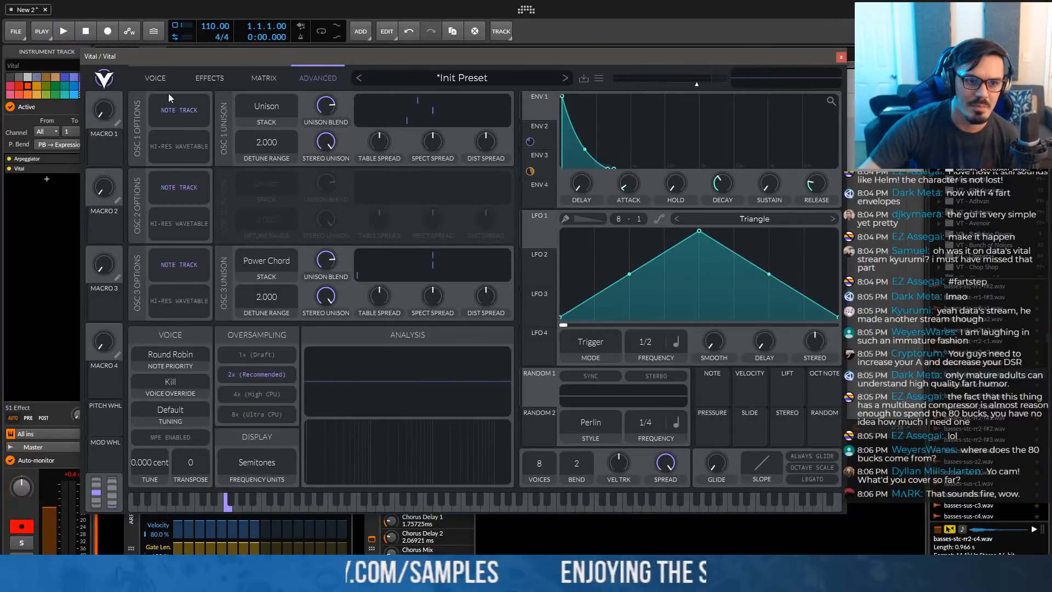
left_click(157, 74)
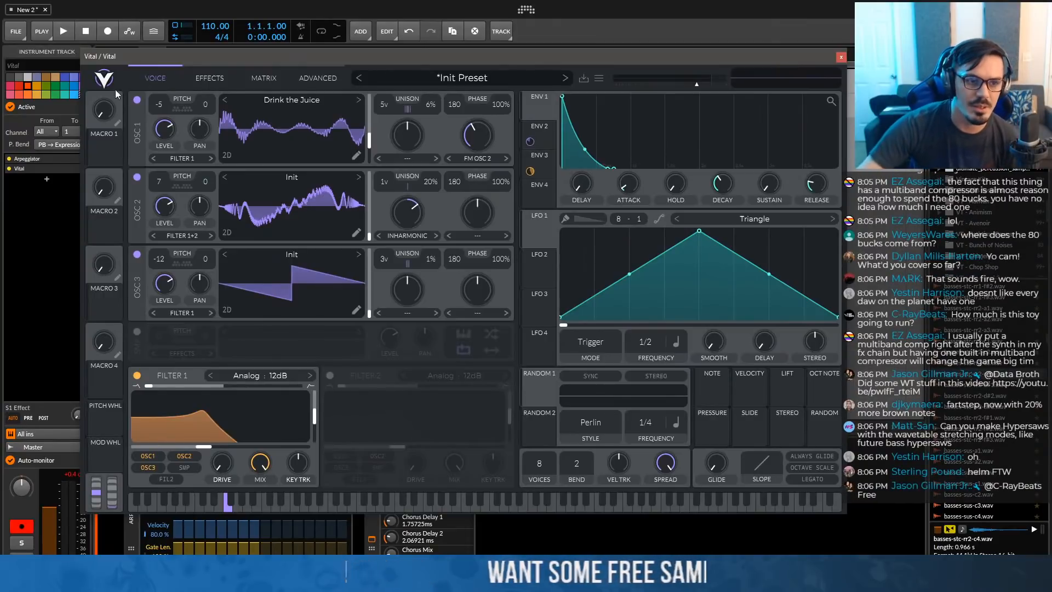
left_click(68, 158)
key("Delete")
mouse_move(148, 56)
left_mouse_down()
mouse_move(252, 60)
mouse_move(162, 64)
mouse_move(161, 52)
left_mouse_up()
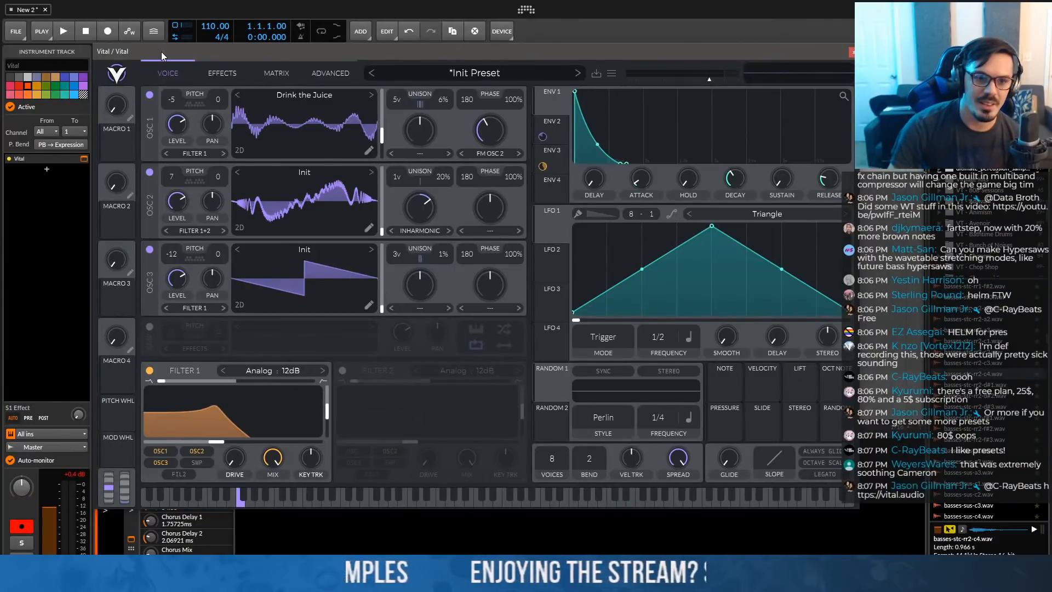
Switch the compressor's mode through Low Band and High Band to Single Band
left_click(220, 73)
left_click(275, 178)
left_click(275, 219)
left_click(275, 179)
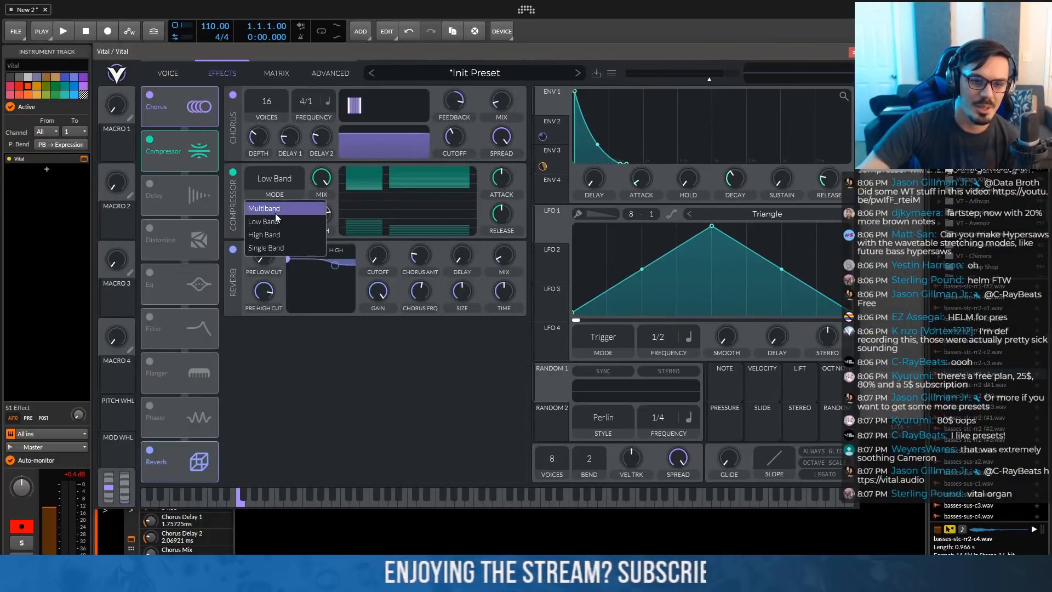
left_click(274, 233)
left_click(275, 186)
left_click(288, 246)
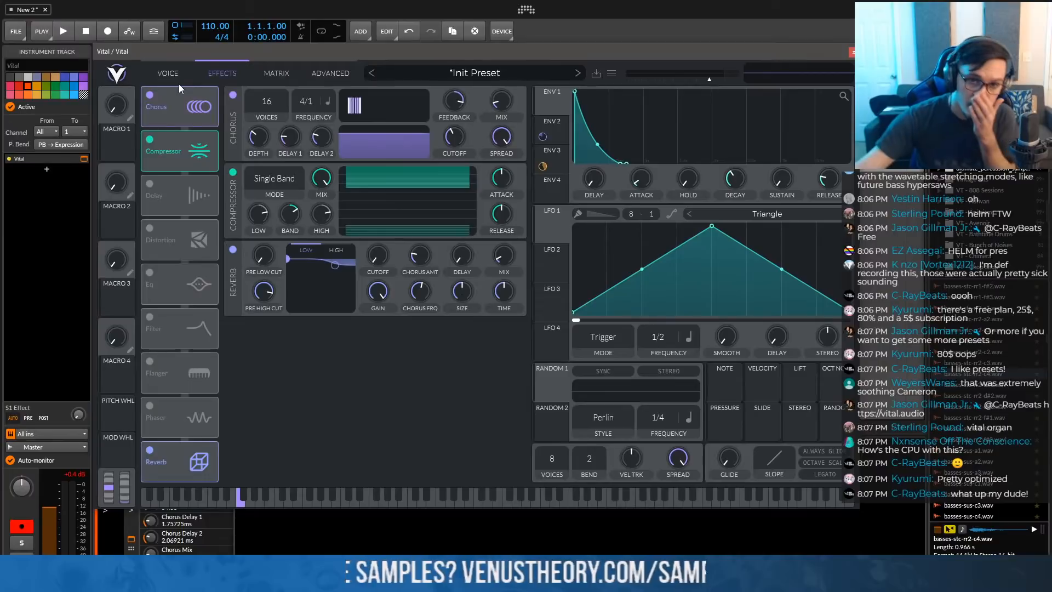
Initialize the preset and raise oscillator 1's unison to 16 voices
left_click(413, 66)
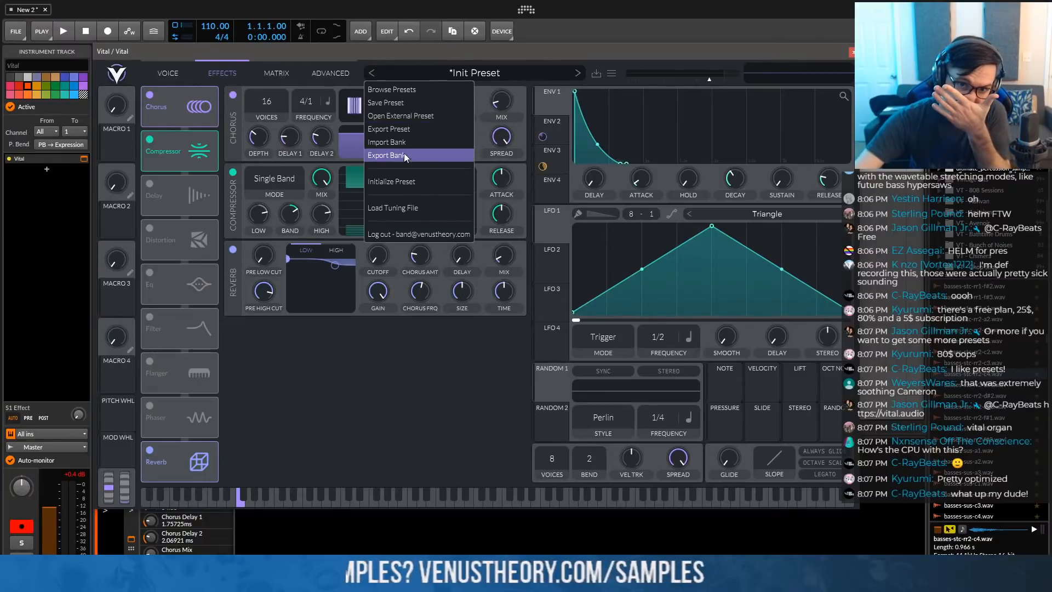
left_click(403, 180)
left_click_drag(397, 99, 396, 82)
Set oscillator 1's spectral morph to Harmonic Stretch and adjust the morph amount
left_click(418, 154)
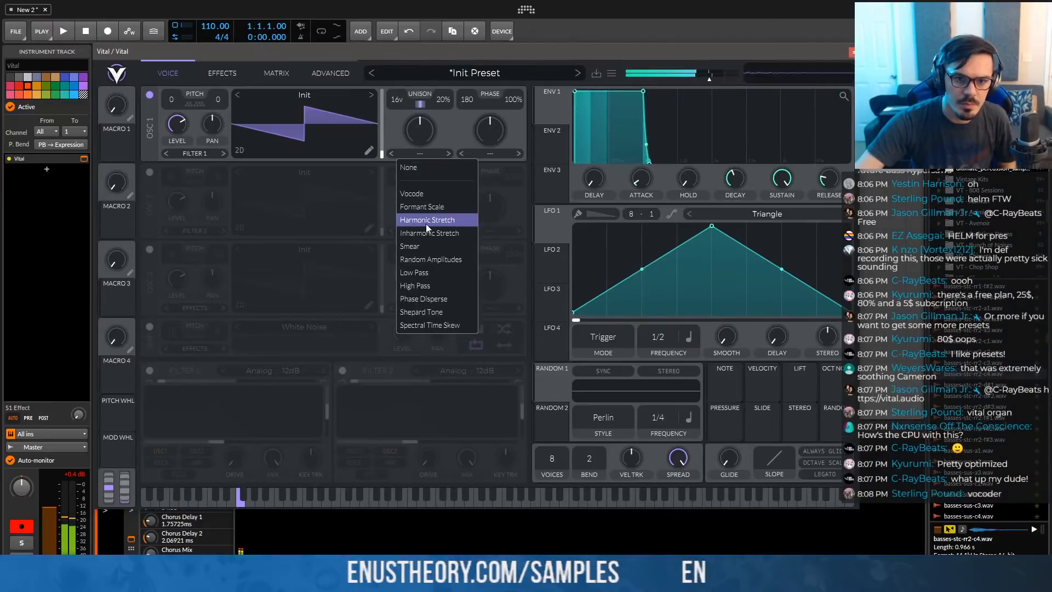
left_click(434, 220)
left_click_drag(420, 134, 428, 225)
Try out further spectral morph modes on oscillator 1, including Shepard Tone and Phase Disperse, and adjust the morph amount
left_click(448, 154)
left_click(448, 153)
left_click(448, 153)
left_click(449, 154)
left_click(408, 153)
left_click(393, 153)
left_click(448, 153)
left_click(448, 154)
left_click(447, 154)
left_click(448, 154)
left_click(392, 153)
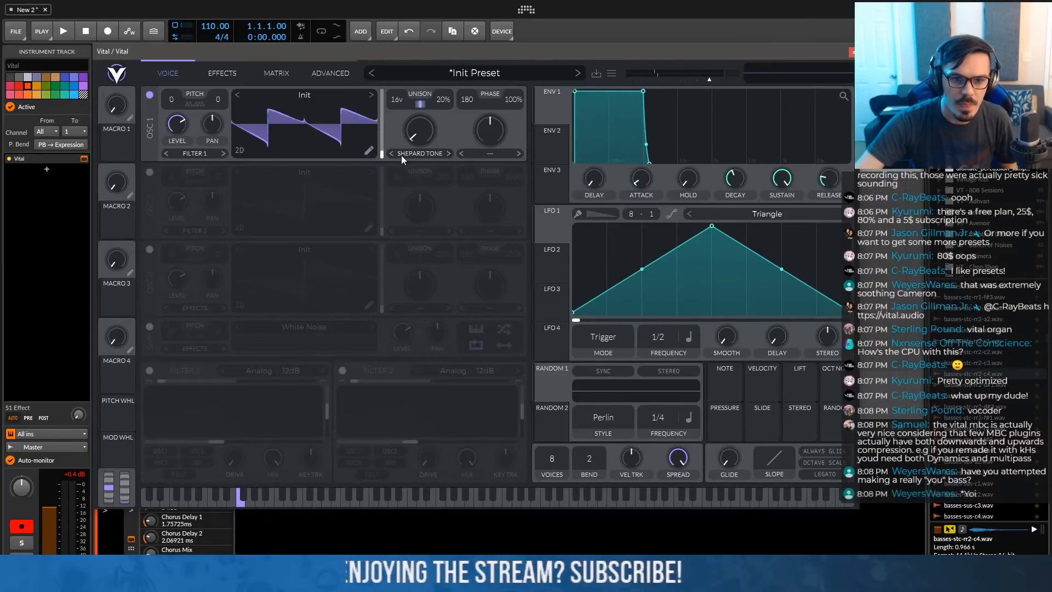
left_click_drag(420, 136, 428, 164)
Set oscillator 1's spectral morph to Spectral Time Skew at 17.5% and switch its wavetable to Basic Shapes
left_click(429, 155)
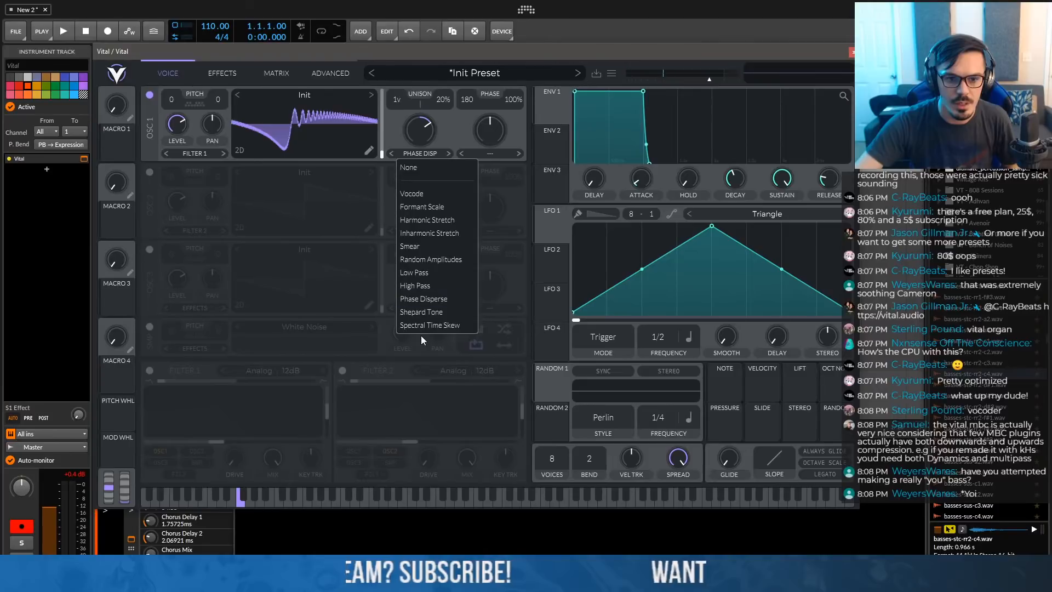
left_click(438, 324)
left_click_drag(422, 143, 401, 15)
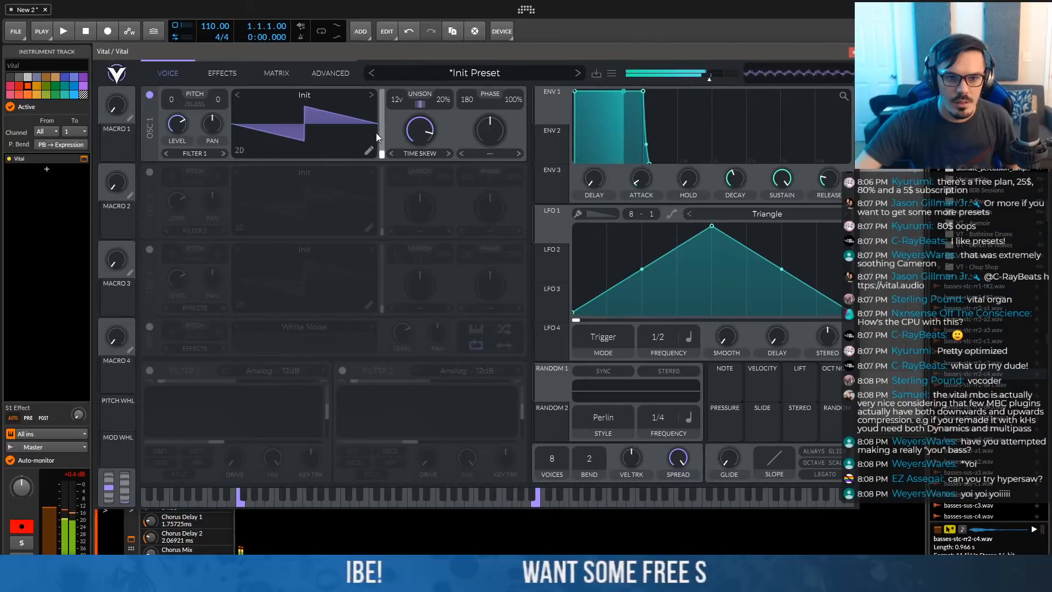
left_click(371, 96)
mouse_move(418, 153)
left_mouse_down()
mouse_move(420, 195)
mouse_move(421, 156)
mouse_move(380, 140)
mouse_move(390, 135)
mouse_move(393, 169)
mouse_move(392, 131)
mouse_move(413, 141)
mouse_move(411, 72)
mouse_move(416, 133)
left_mouse_up()
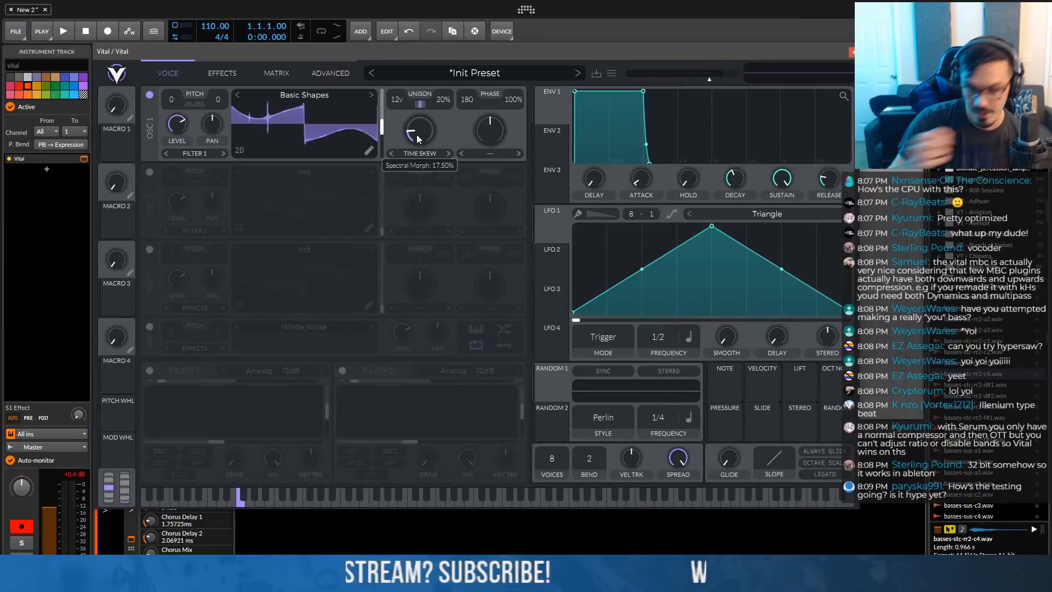
Open the preset browser, sort the presets by author and load the Tripletz bass preset
left_click(466, 73)
scroll(445, 330, "down", 10)
left_click(656, 96)
scroll(603, 198, "down", 2)
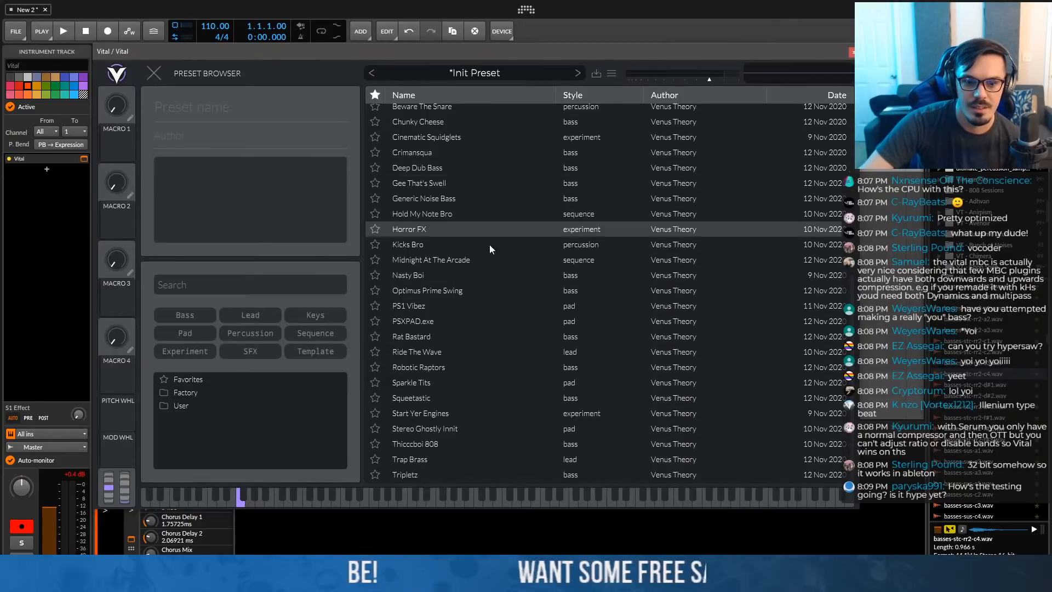
left_click(453, 472)
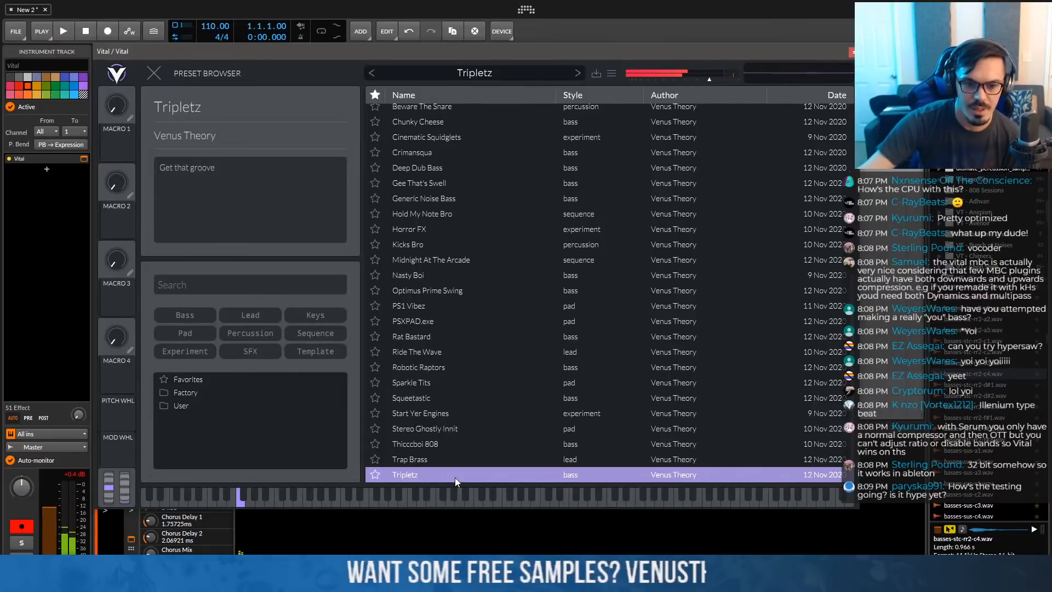
Audition the presets Stereo Ghostly Innit, Start Yer Engines, Squeetastic, Optimus Prime Swing and Kicks Bro
left_click(448, 431)
left_click(468, 414)
left_click(473, 399)
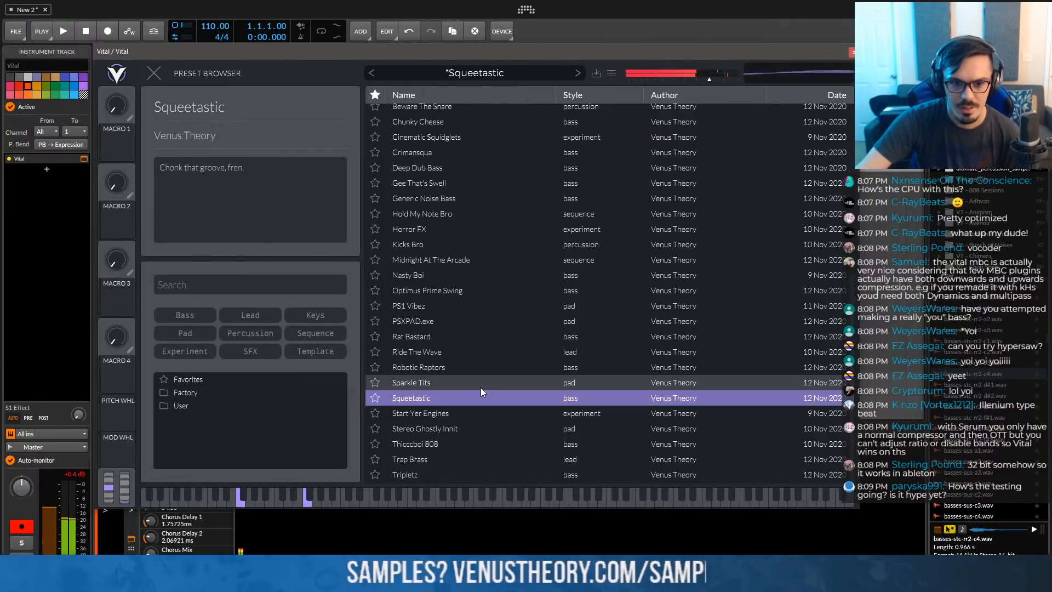
left_click(470, 289)
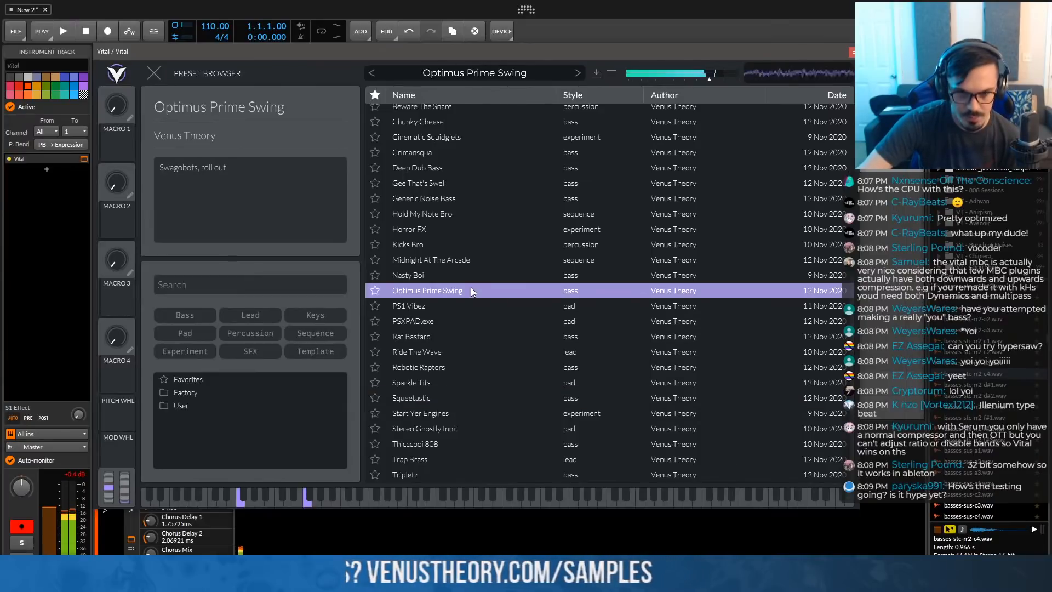
left_click(458, 247)
Examine how Kicks Bro is built on the voice and advanced pages and return to the preset browser
left_click(175, 70)
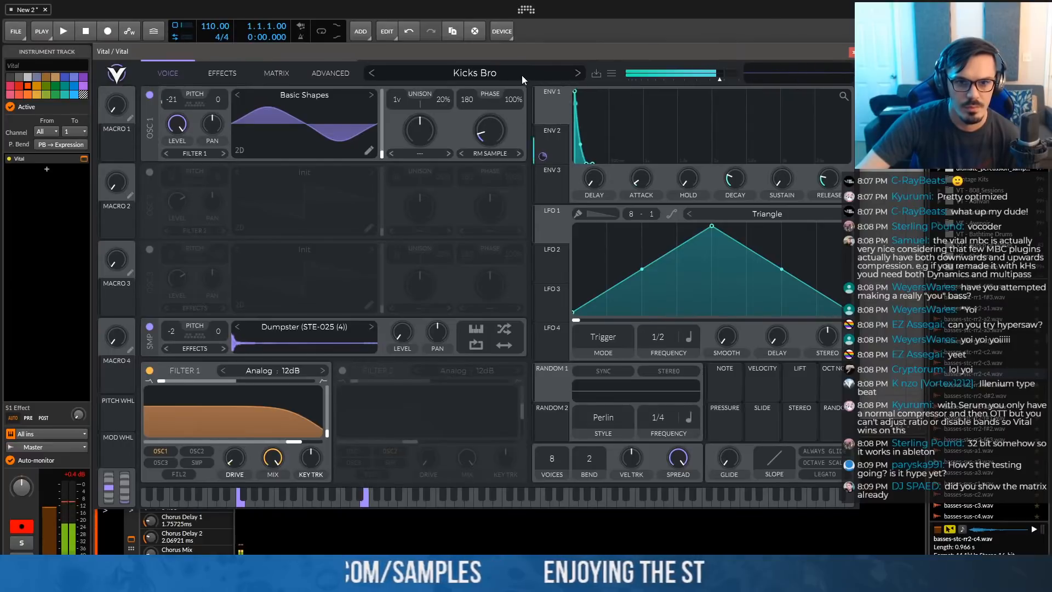
left_click(331, 73)
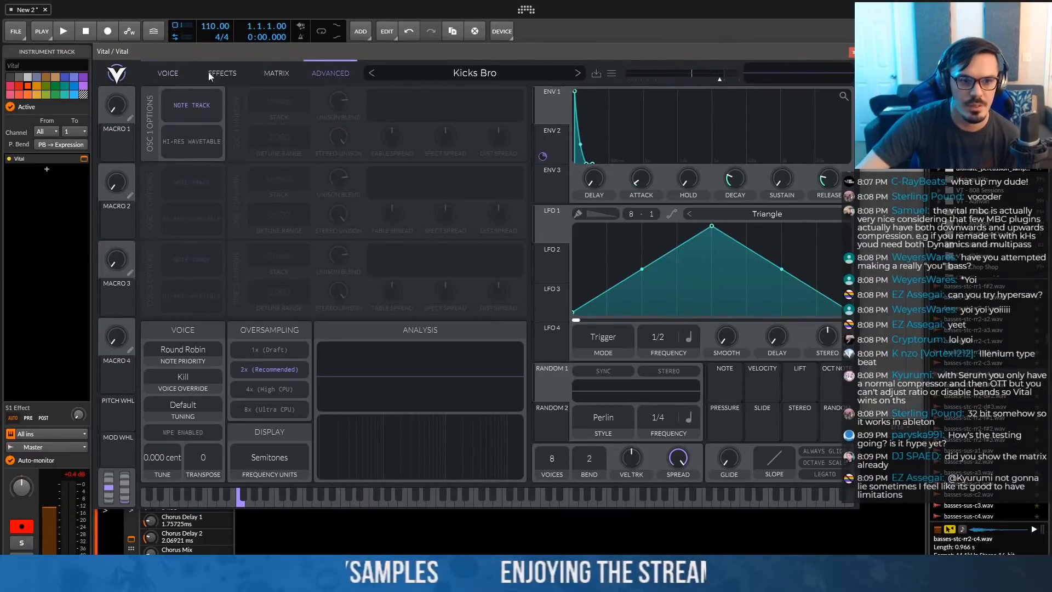
left_click(189, 71)
left_click(406, 75)
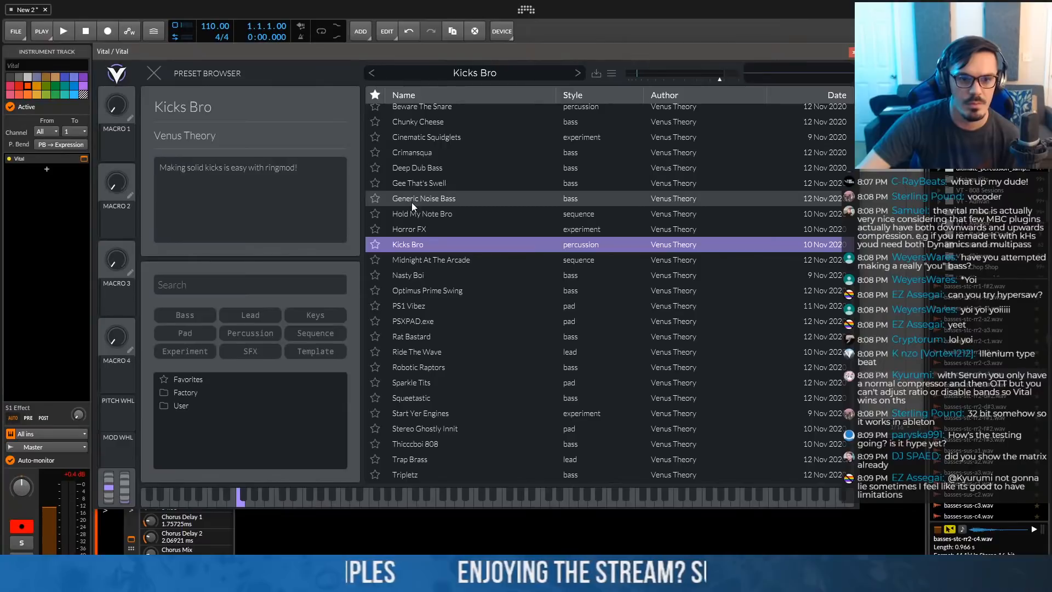
Audition the presets Horror FX, Hold My Note Bro, Generic Noise Bass and Crimansqua
left_click(442, 229)
left_click(450, 214)
left_click(455, 199)
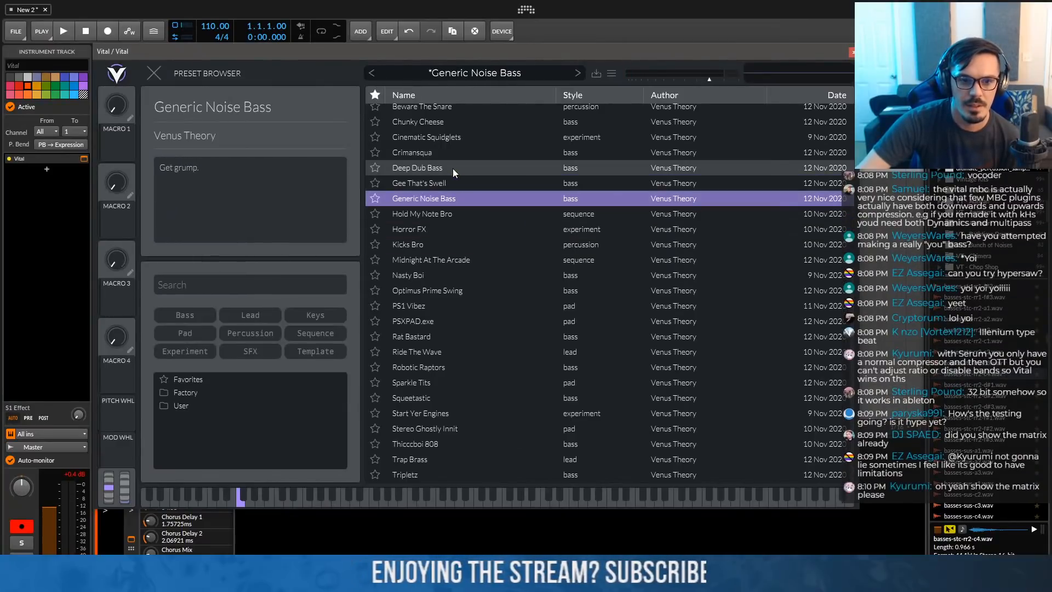
left_click(450, 154)
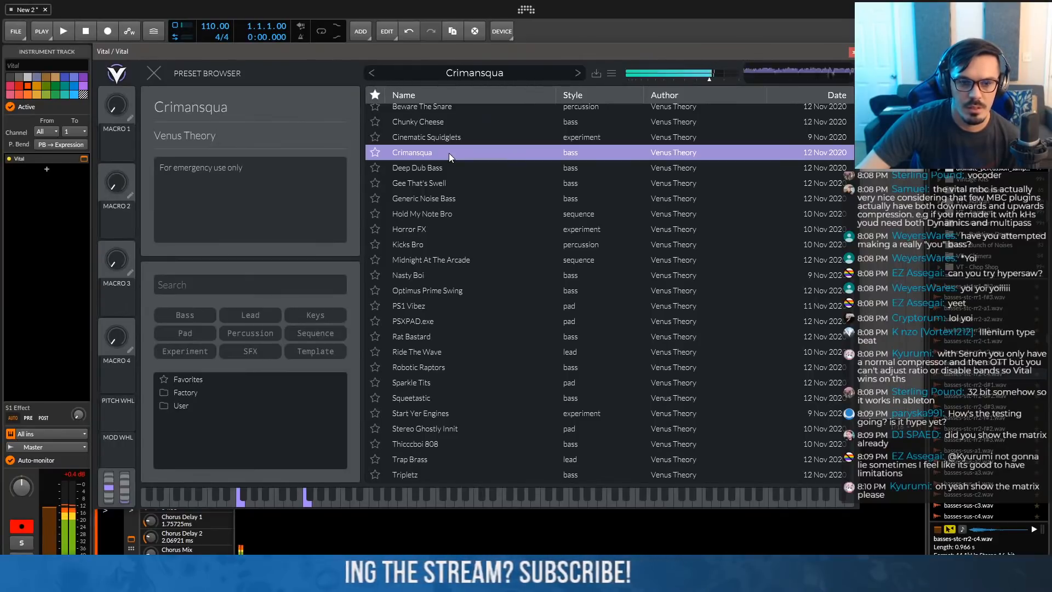
Load the Cinematic Squidglets preset, leave the preset browser and view the preset's advanced settings
scroll(456, 168, "up", 1)
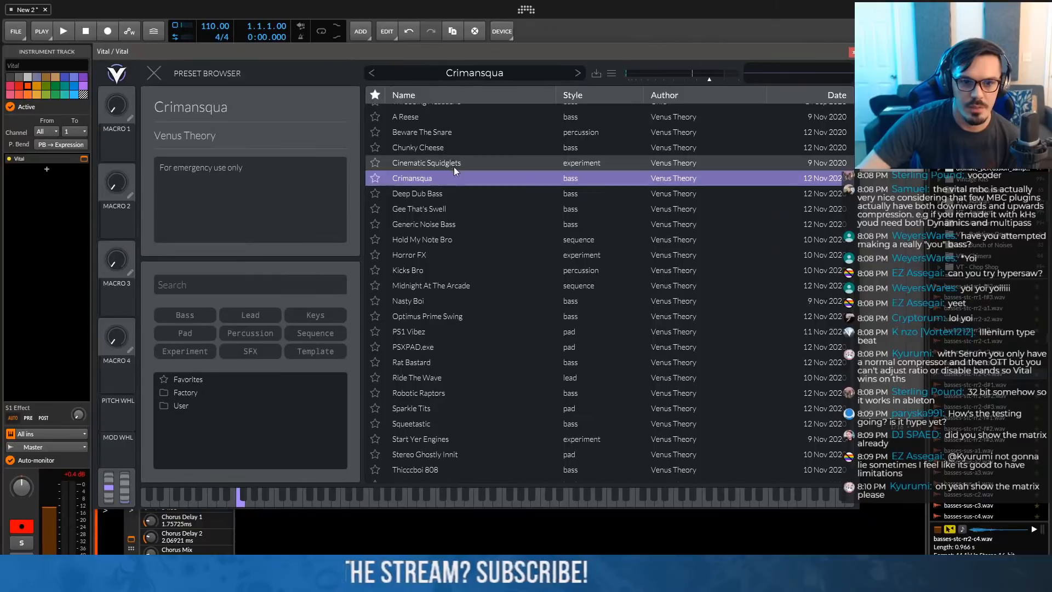
left_click(452, 163)
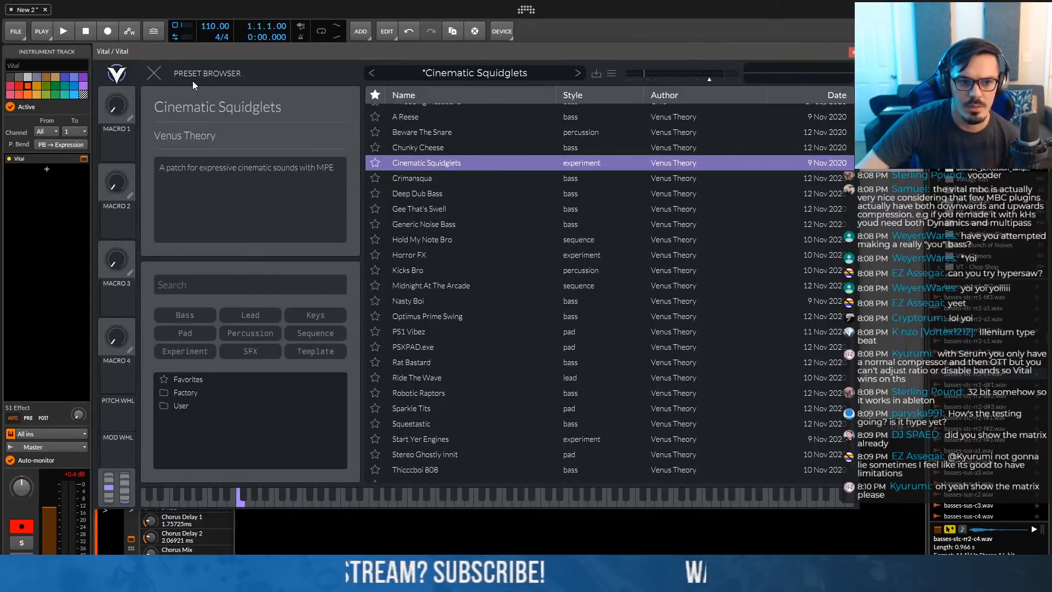
key("Escape")
left_click(326, 75)
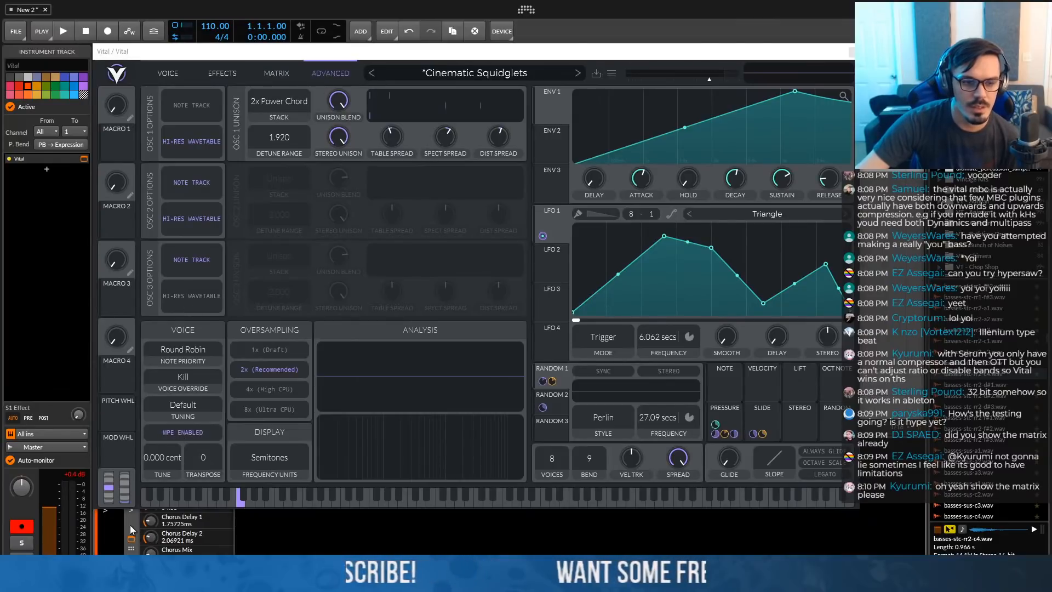
Show the Vital device's MPE settings in Bitwig and move the Vital window clear of them
left_click_drag(165, 50, 210, 52)
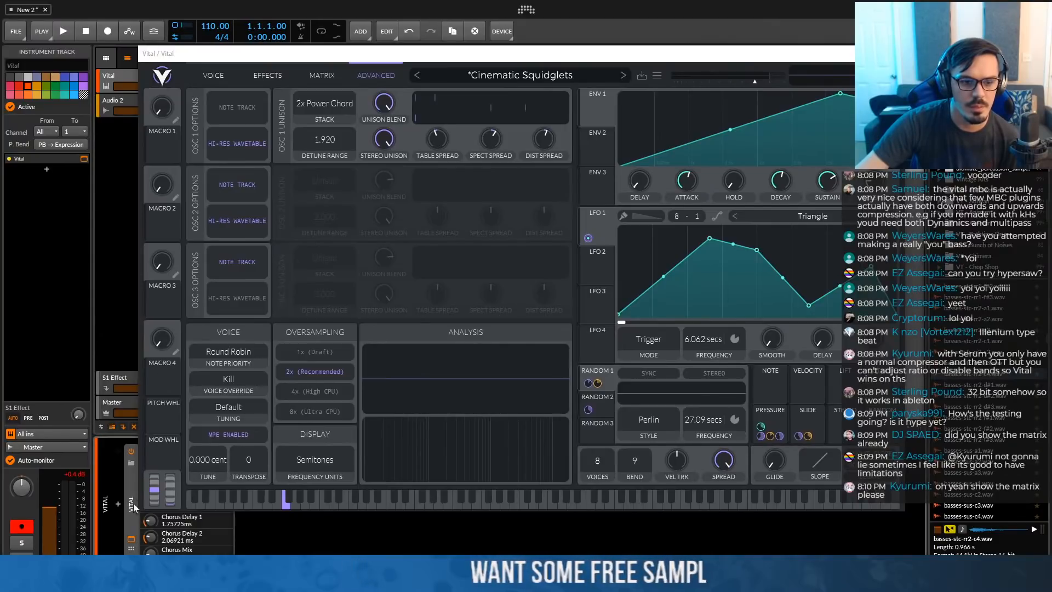
left_click(134, 540)
left_click(134, 540)
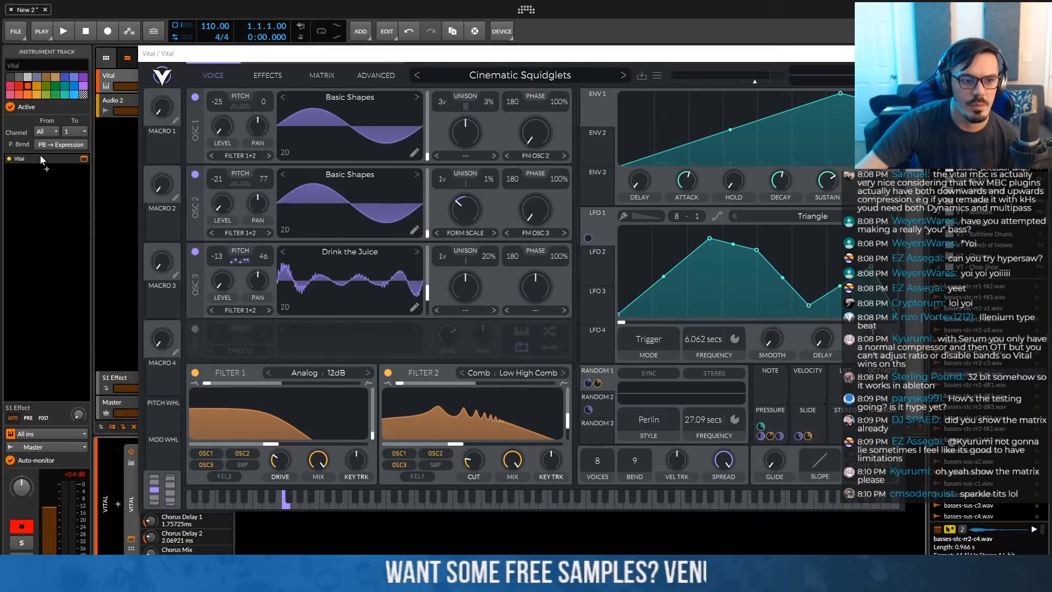
left_click(112, 78)
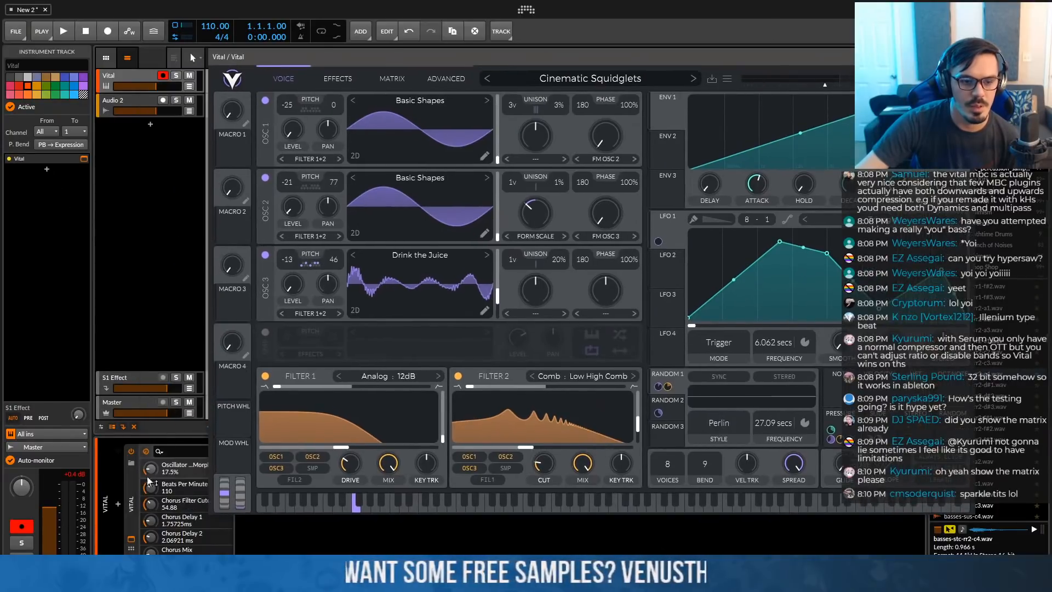
left_click(134, 492)
left_click_drag(263, 65, 167, 47)
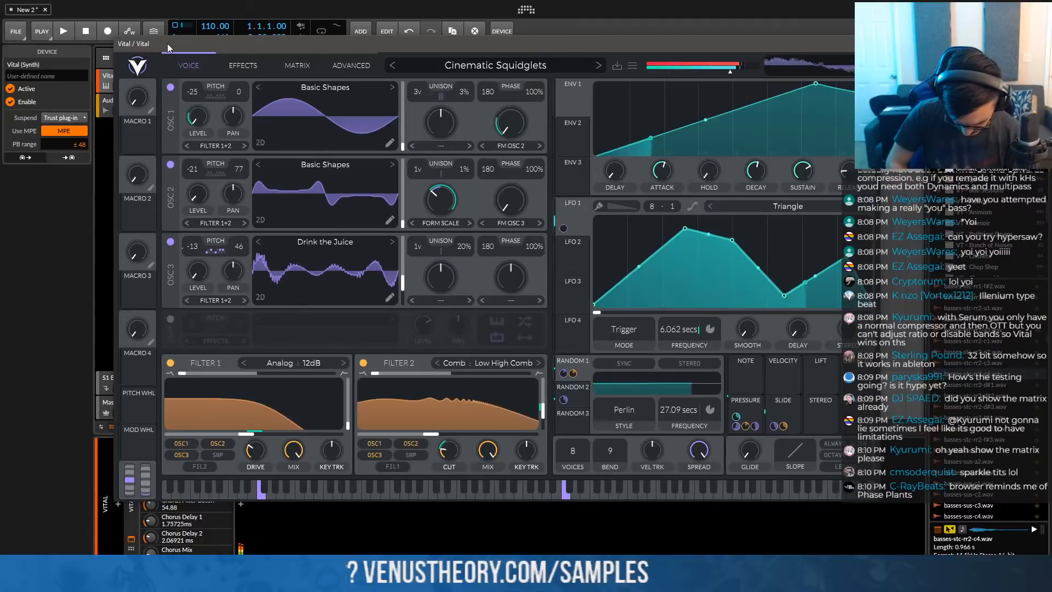
Audition Cinematic Squidglets with the transport running, view the preset browser, close the Vital window and stop playback
key("space")
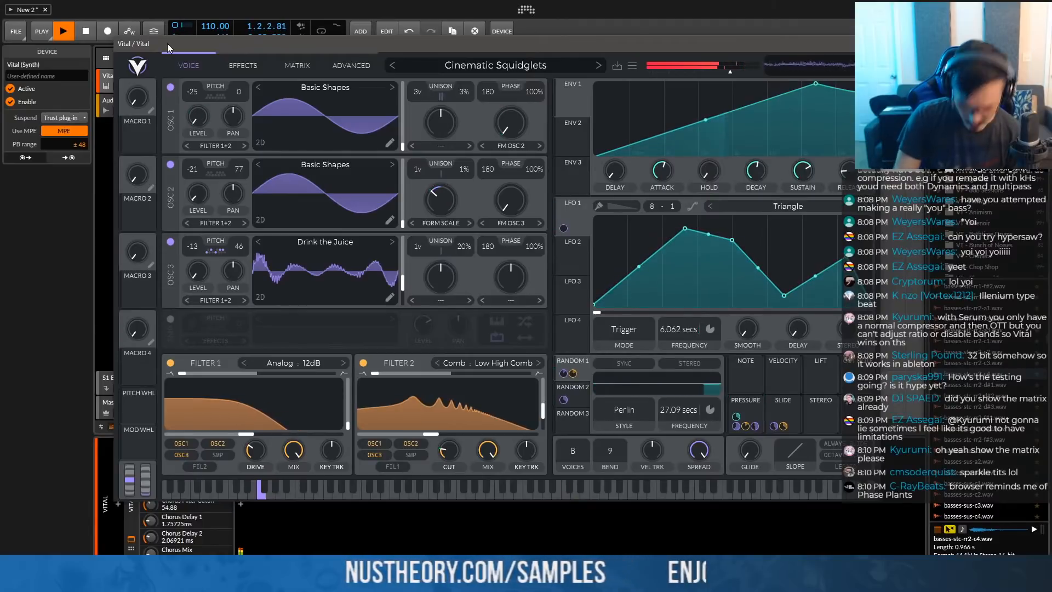
left_click(449, 62)
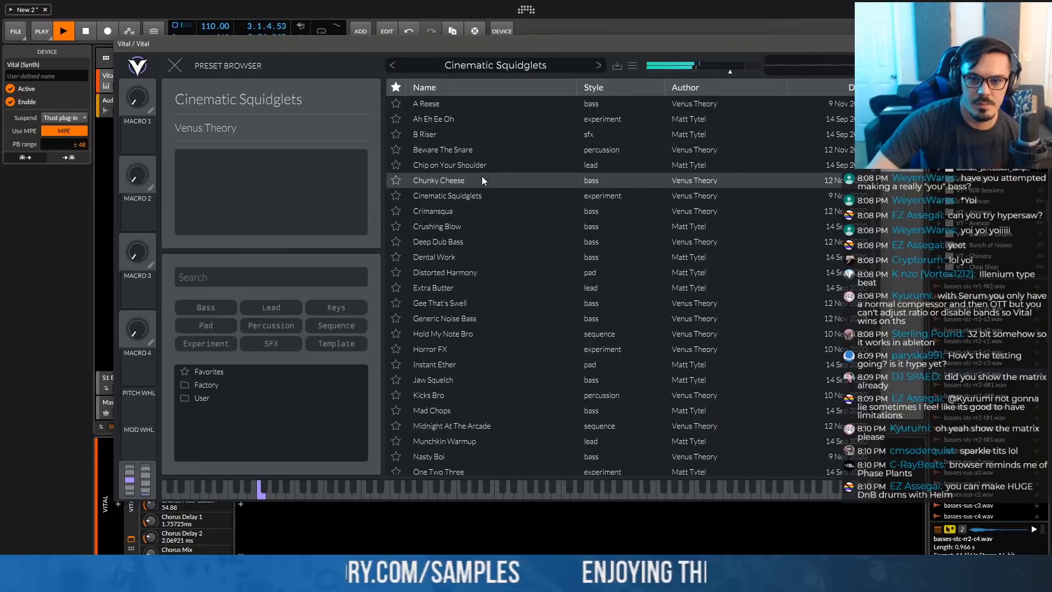
left_click(867, 44)
key("space")
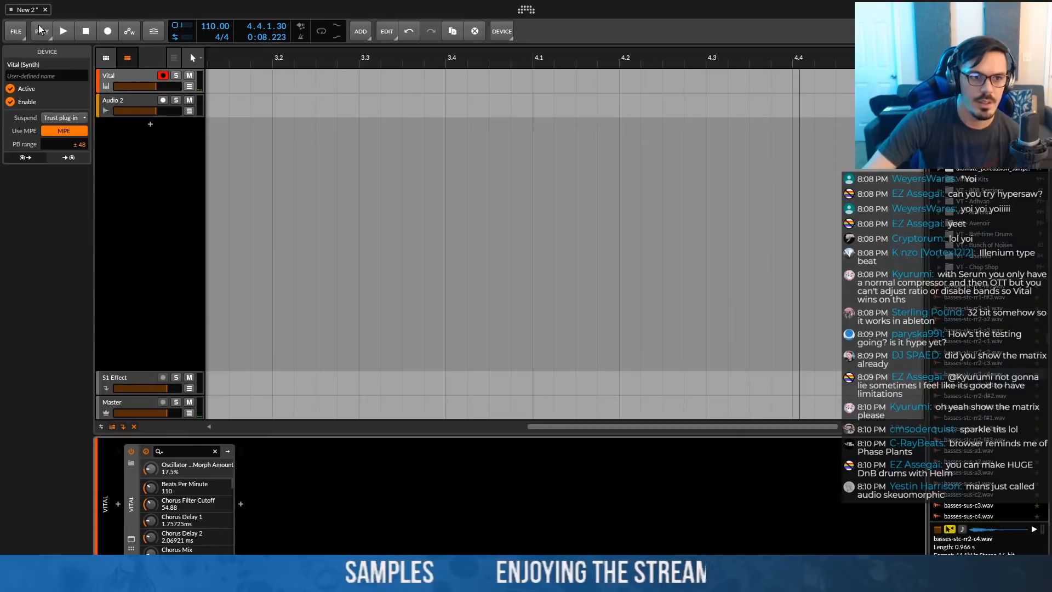
Open the recent project grumpy gills 3 return of the grump and activate its audio engine
left_click(12, 35)
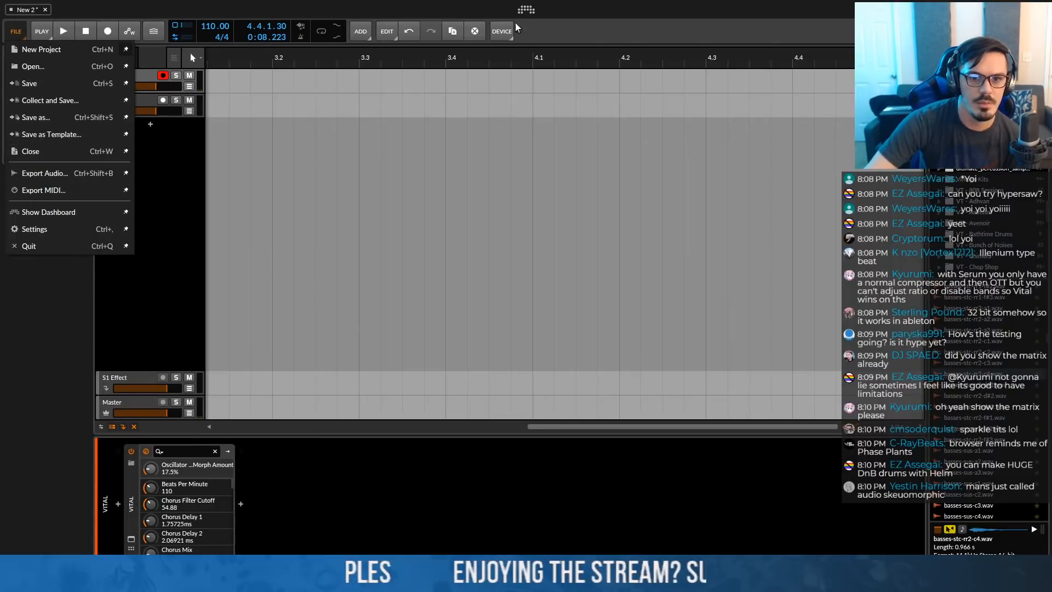
left_click(526, 10)
left_click(526, 10)
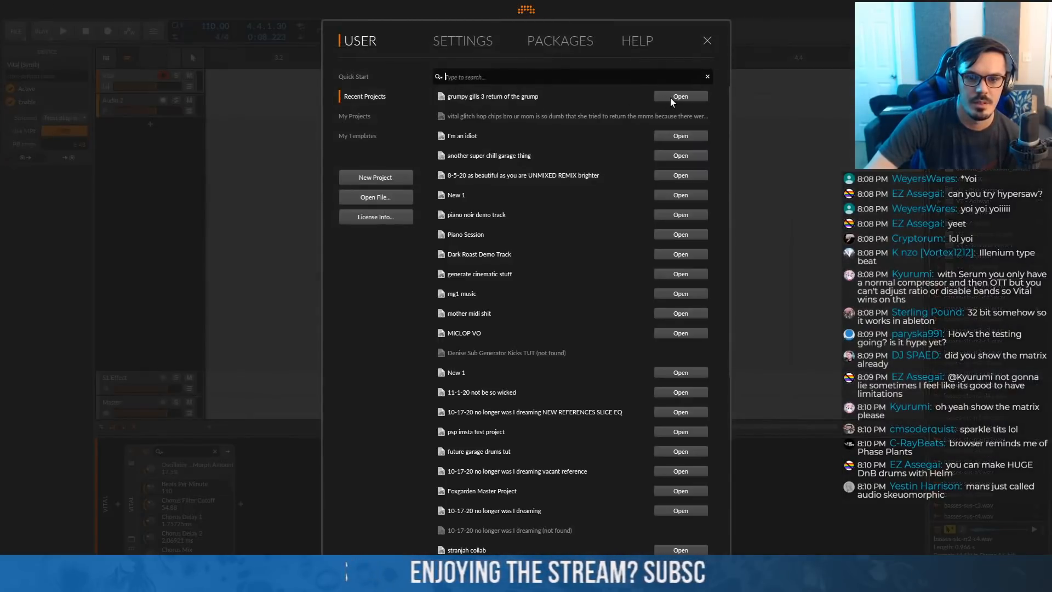
left_click(668, 97)
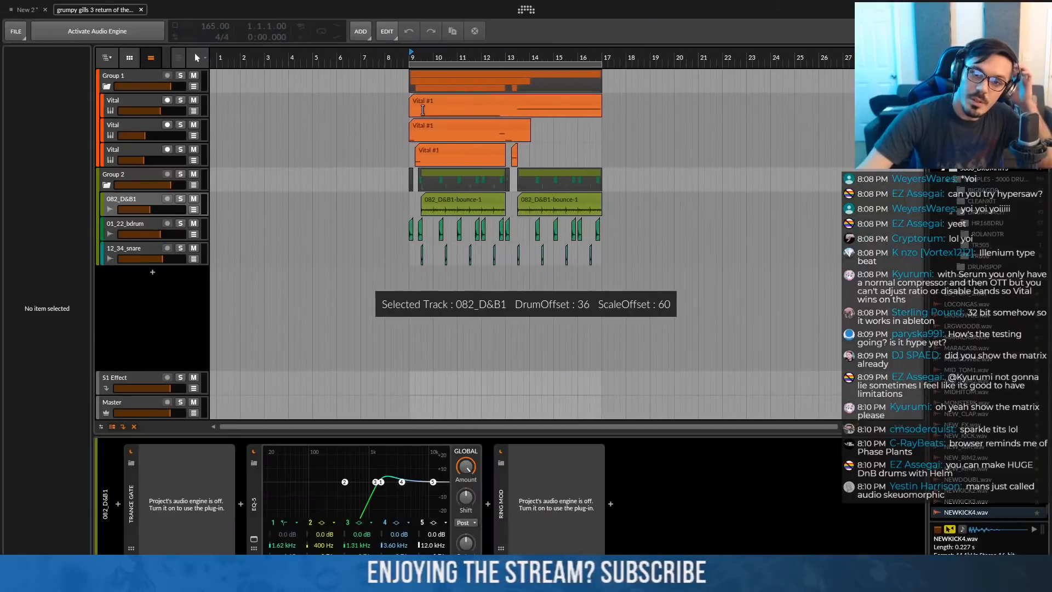
left_click(76, 36)
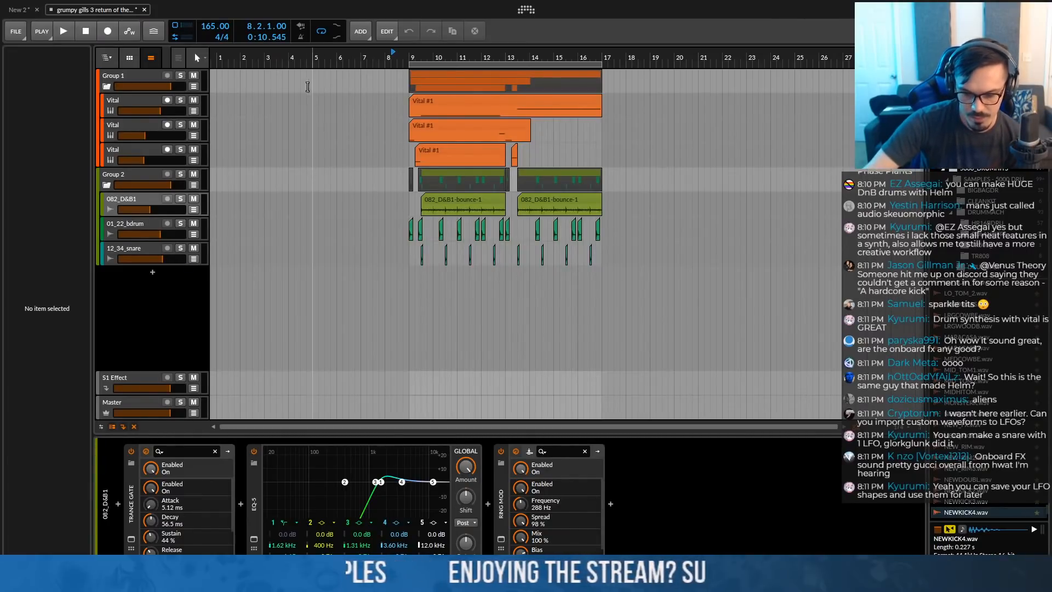
Examine the Vital patch on the first track of Group 1 and close its window
left_click(149, 102)
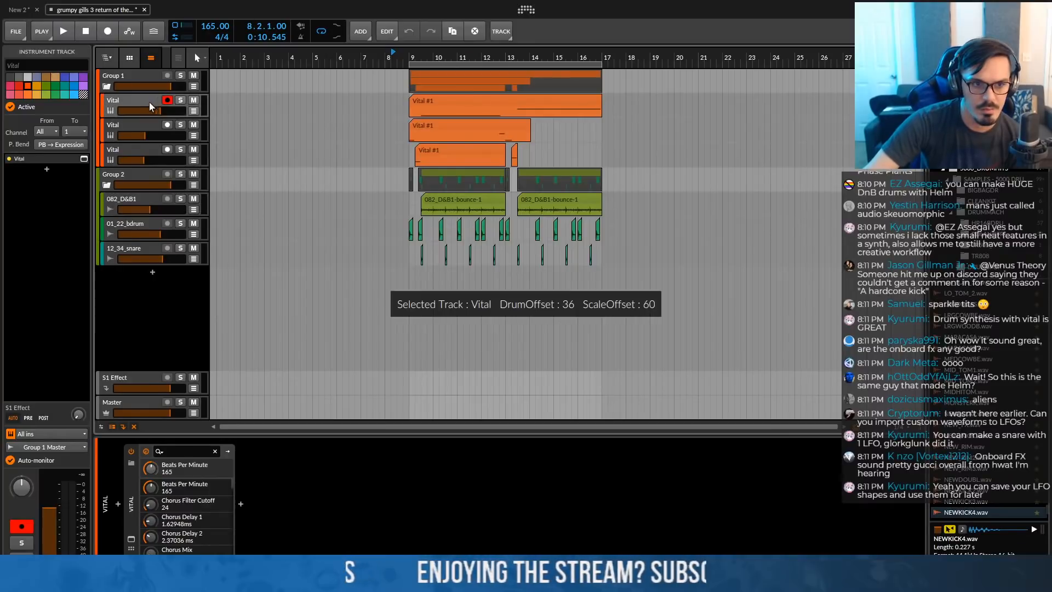
left_click(85, 160)
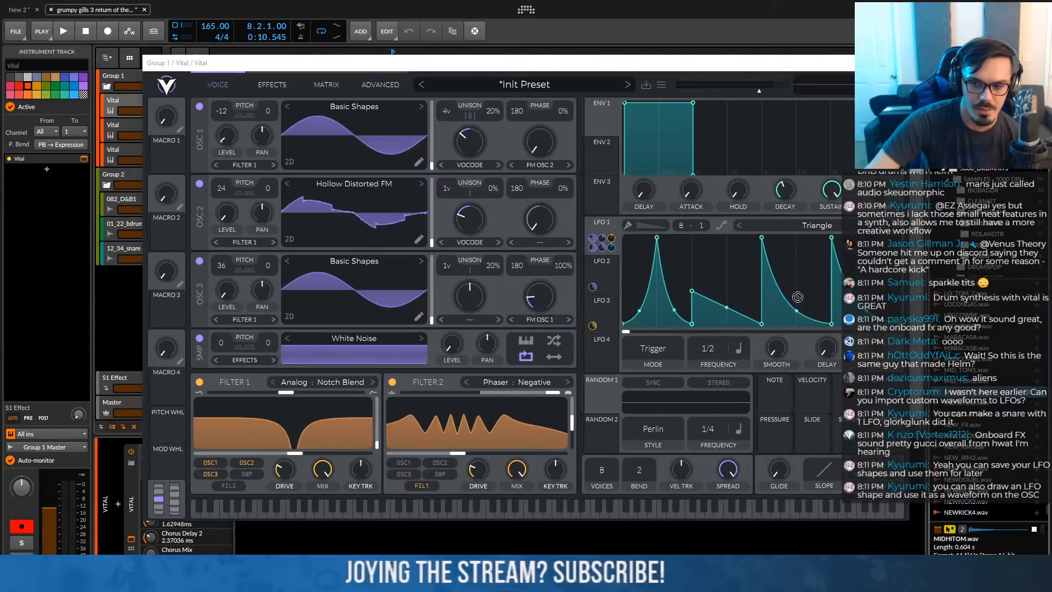
left_click(840, 227)
left_click(891, 91)
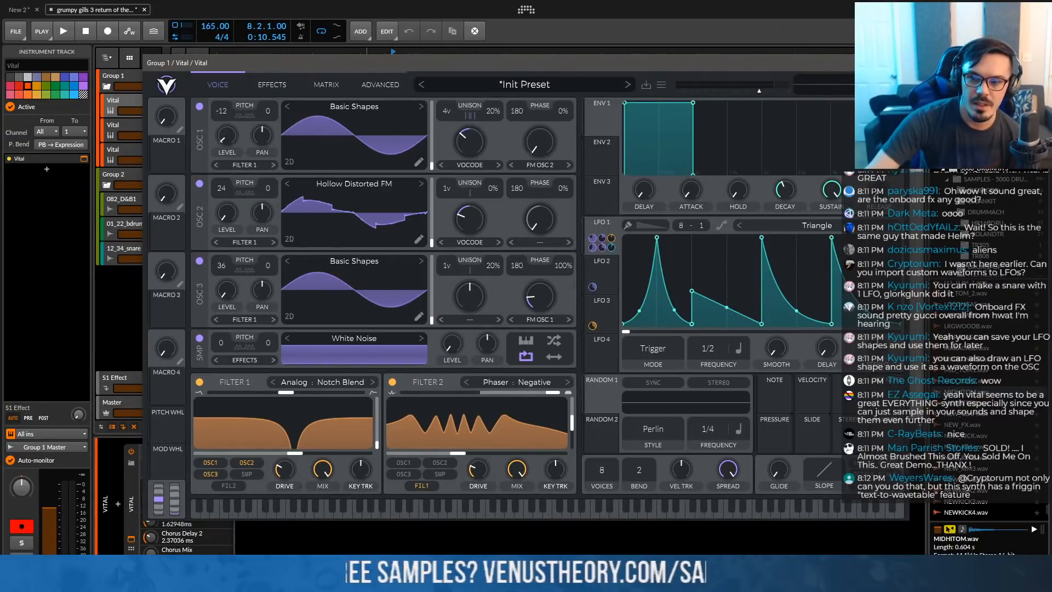
left_click(898, 63)
Set the play position to bar 8 and close the New 2 project without saving its changes
left_click_drag(386, 57, 371, 56)
left_click(370, 57)
left_click(365, 57)
scroll(296, 57, "down", 5)
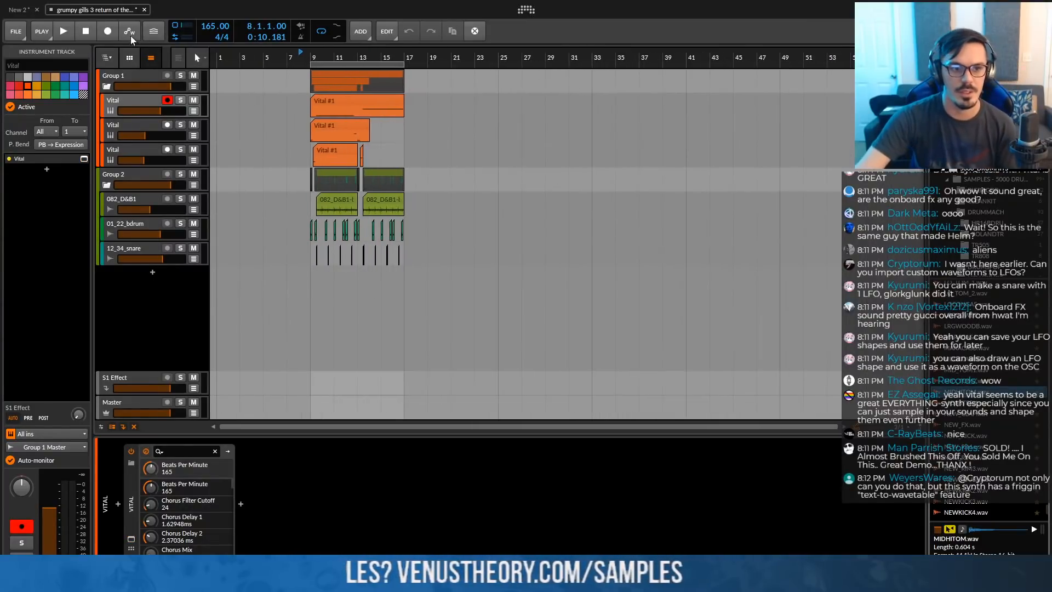
left_click(36, 9)
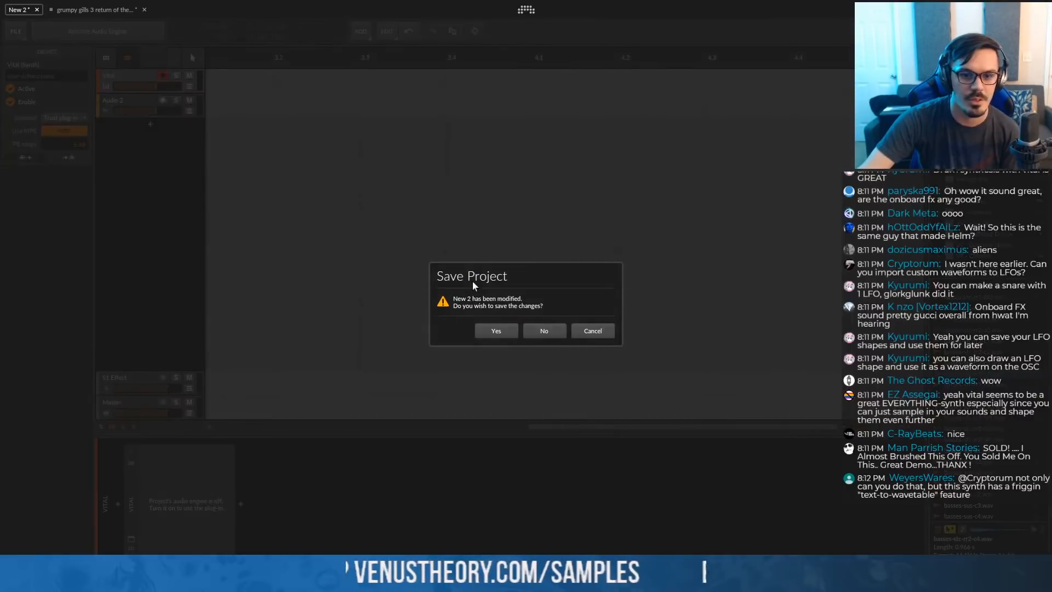
left_click(542, 329)
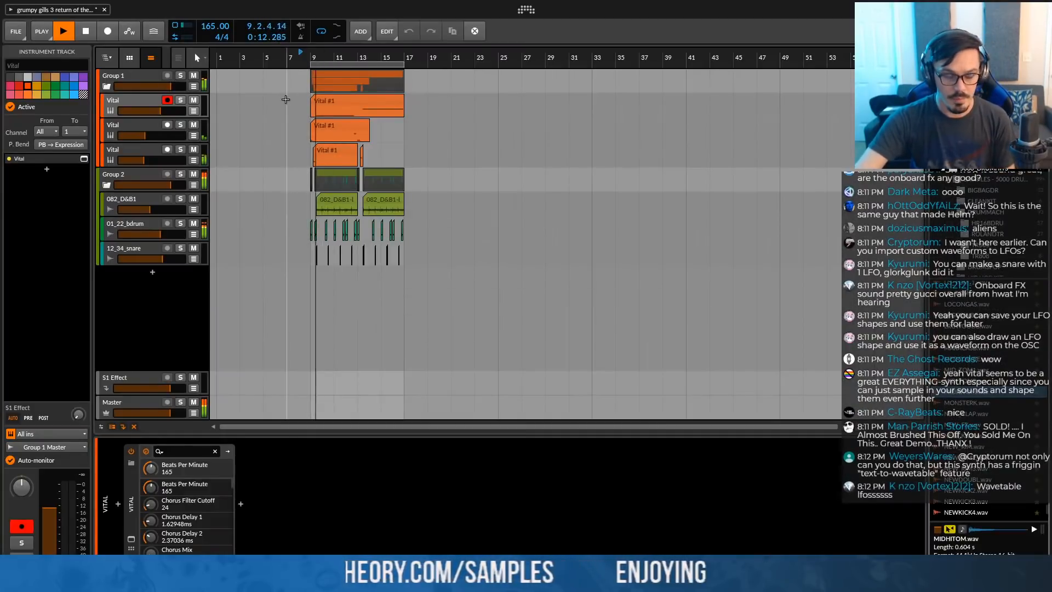
Select the Master track and listen to the drum and bass arrangement
key("space")
left_click(157, 399)
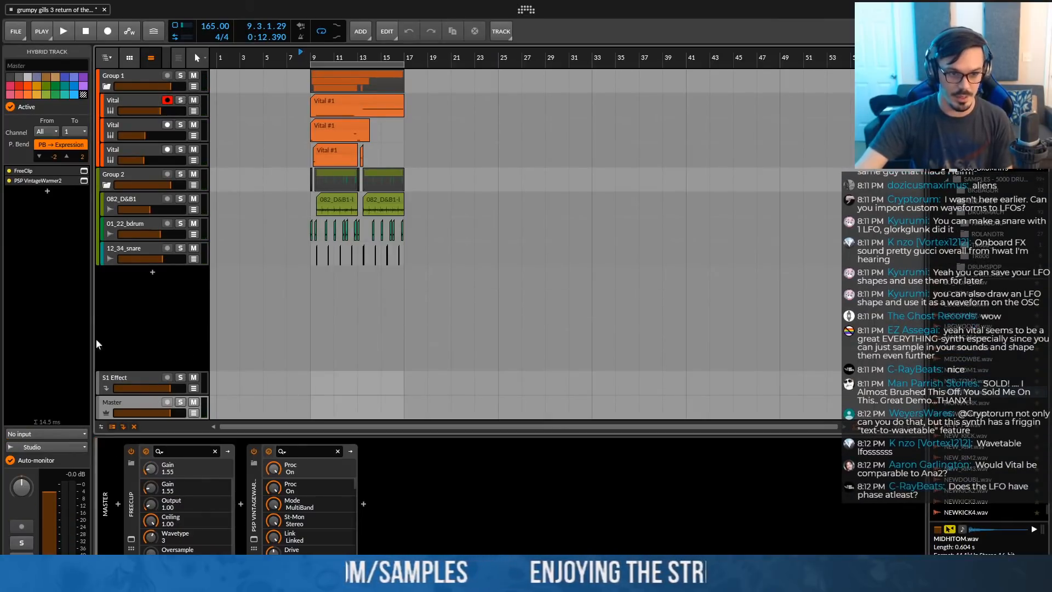
key("space")
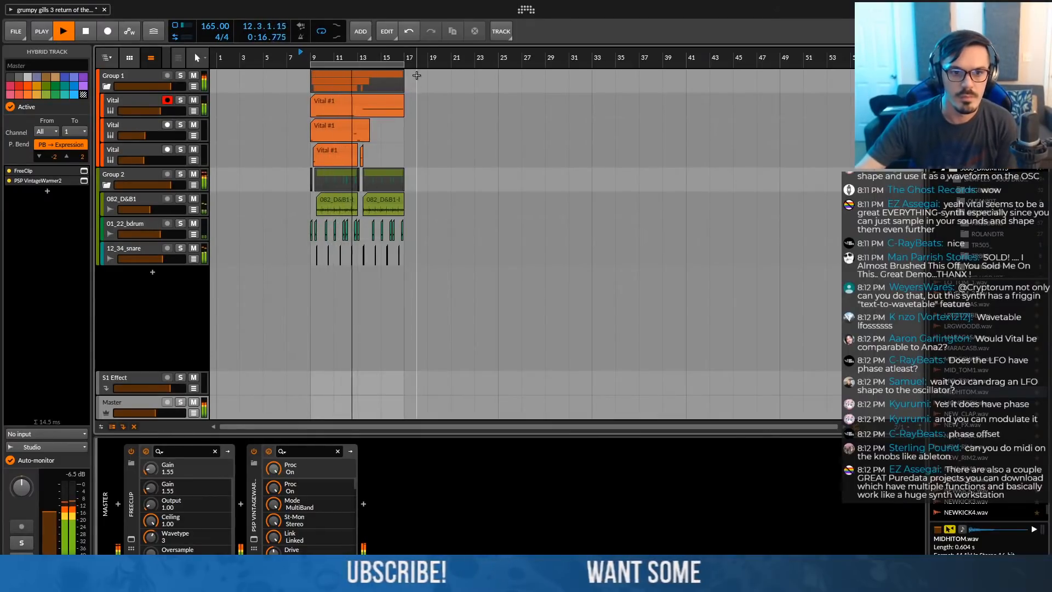
key("space")
Duplicate all clips of bars 9 to 16 directly after themselves and set the play position to bar 9
scroll(417, 75, "up", 2)
left_click(405, 150)
left_click_drag(472, 72, 323, 257)
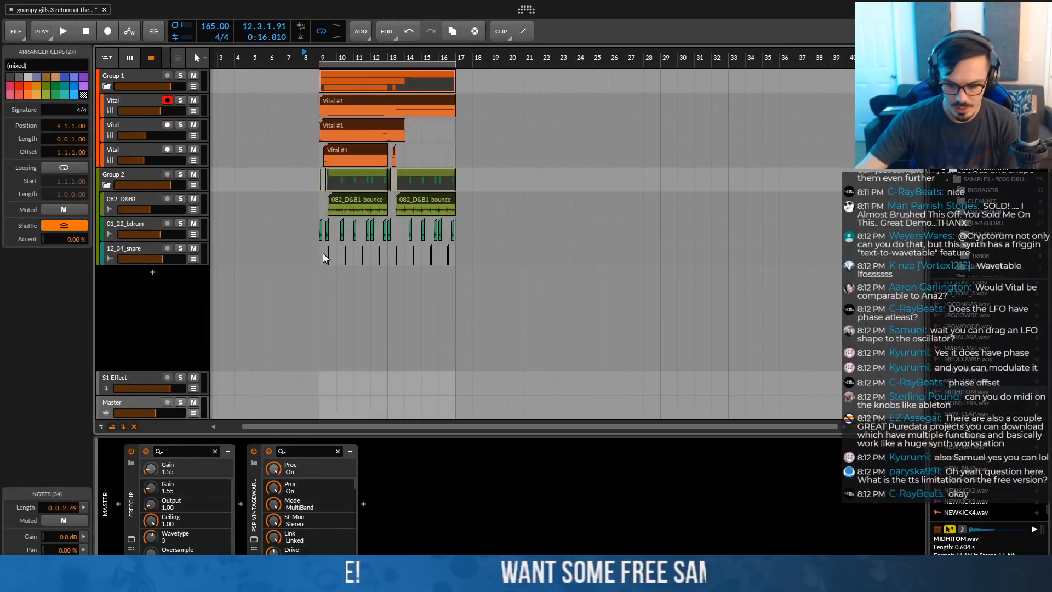
key("ctrl+d")
left_click(424, 56)
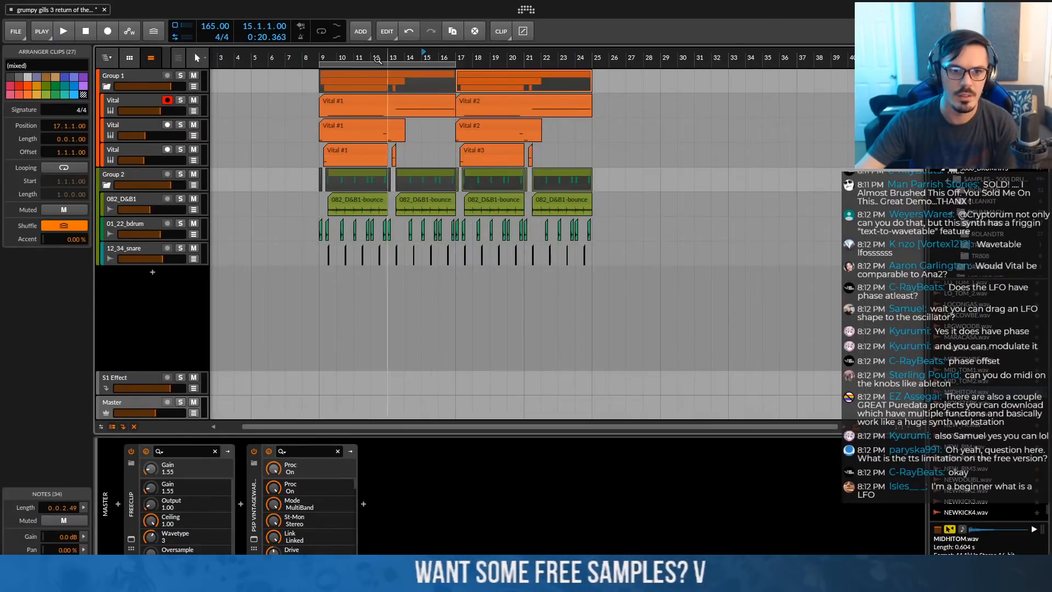
left_click(321, 57)
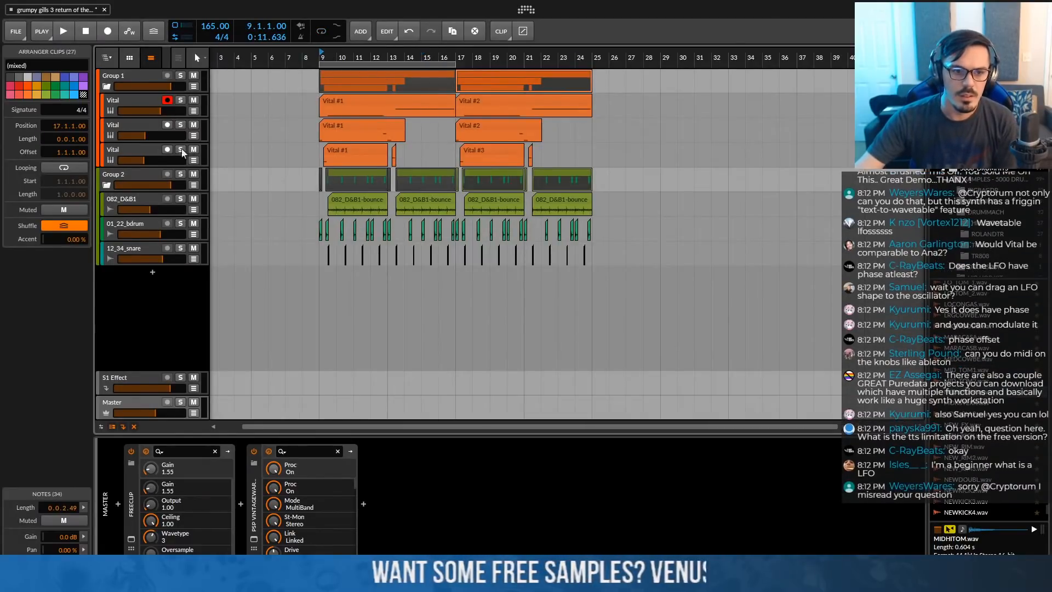
Duplicate the third Vital track in Group 1 and look through the group's tracks
left_click(151, 151)
key("ctrl+d")
left_click(135, 104)
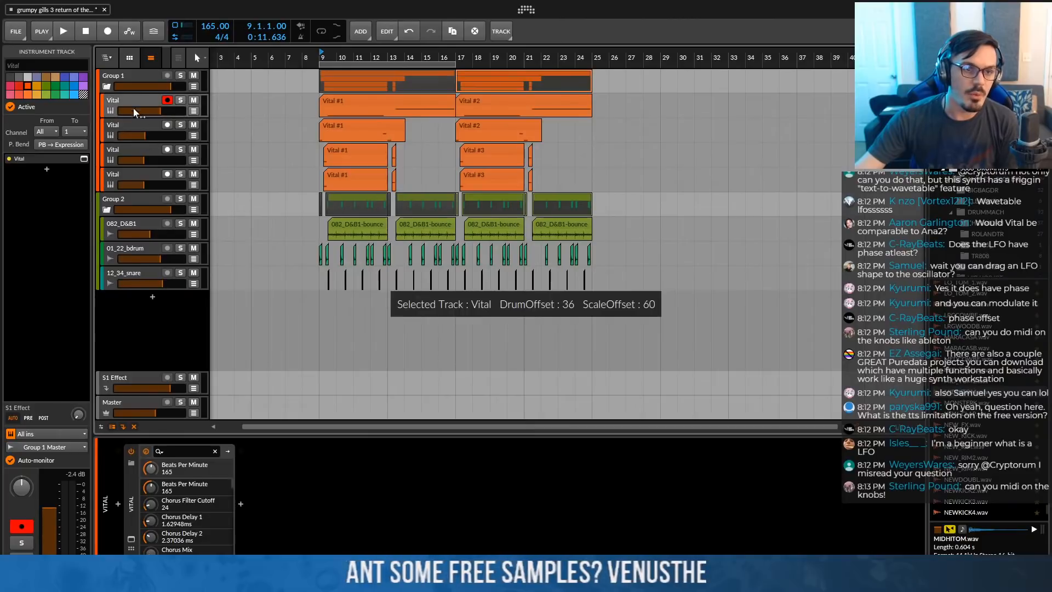
left_click(143, 149)
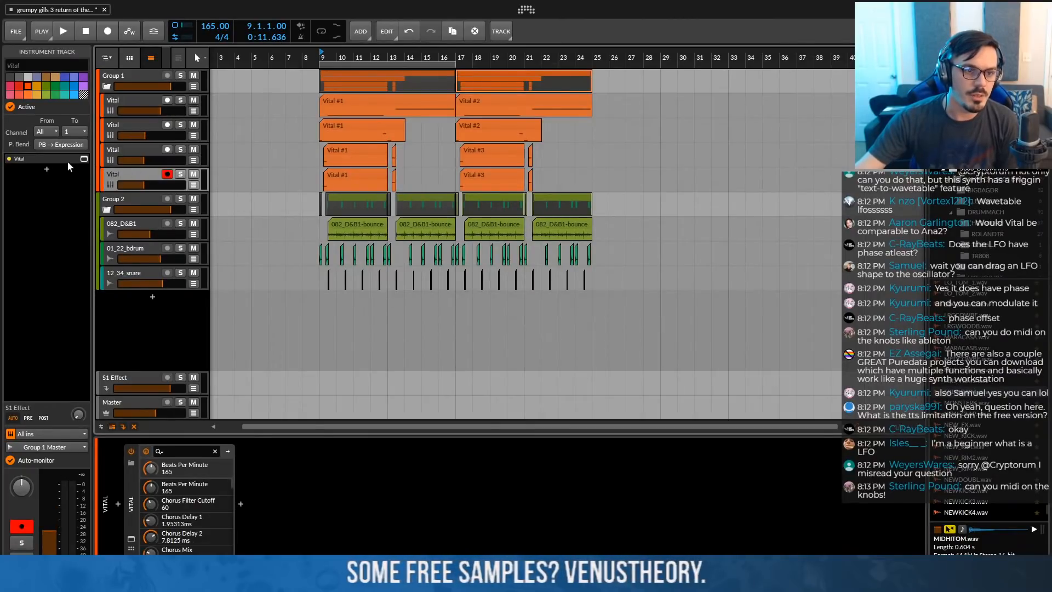
key("Up")
key("Up")
key("Up")
key("Up")
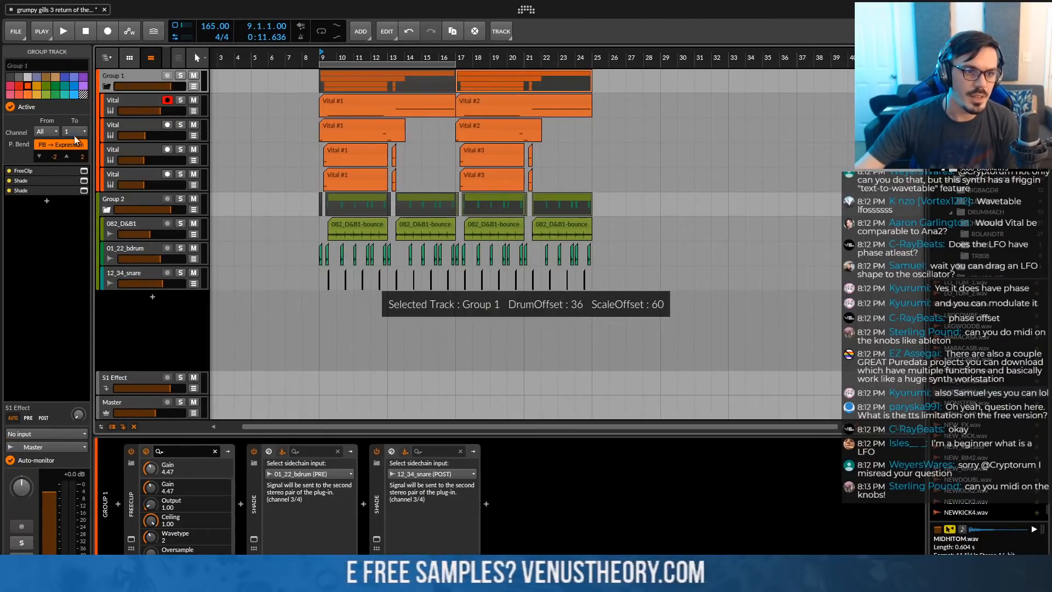
left_click(126, 101)
With playback running from bar 8, delete all clips on the duplicated Vital track and the Vital #2 clip on the first Vital track
left_click_drag(268, 55, 302, 54)
key("space")
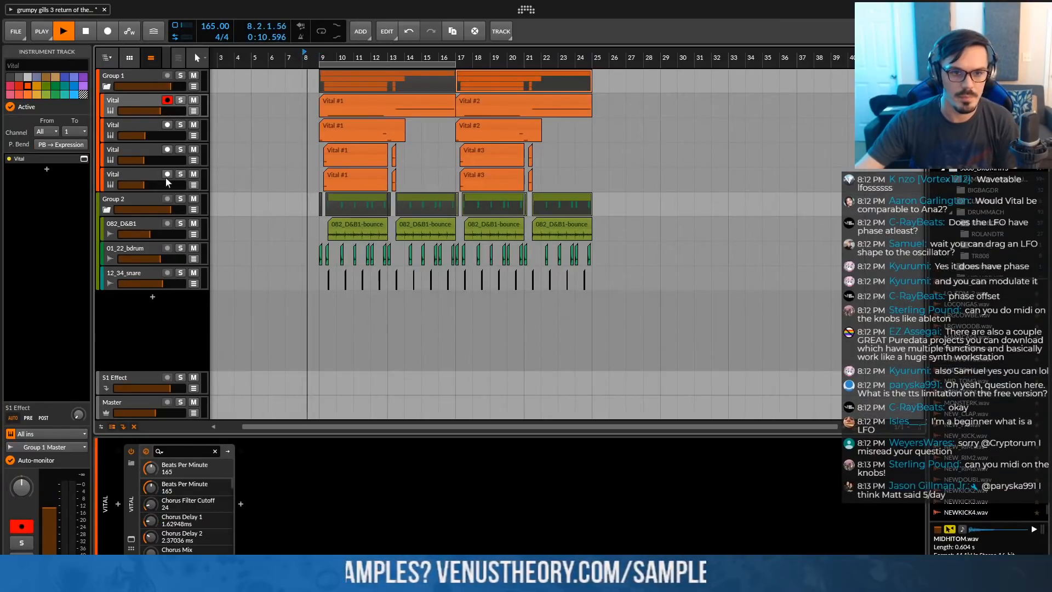
left_click(166, 177)
left_click(341, 174)
key("Delete")
left_click_drag(381, 174, 541, 173)
key("Delete")
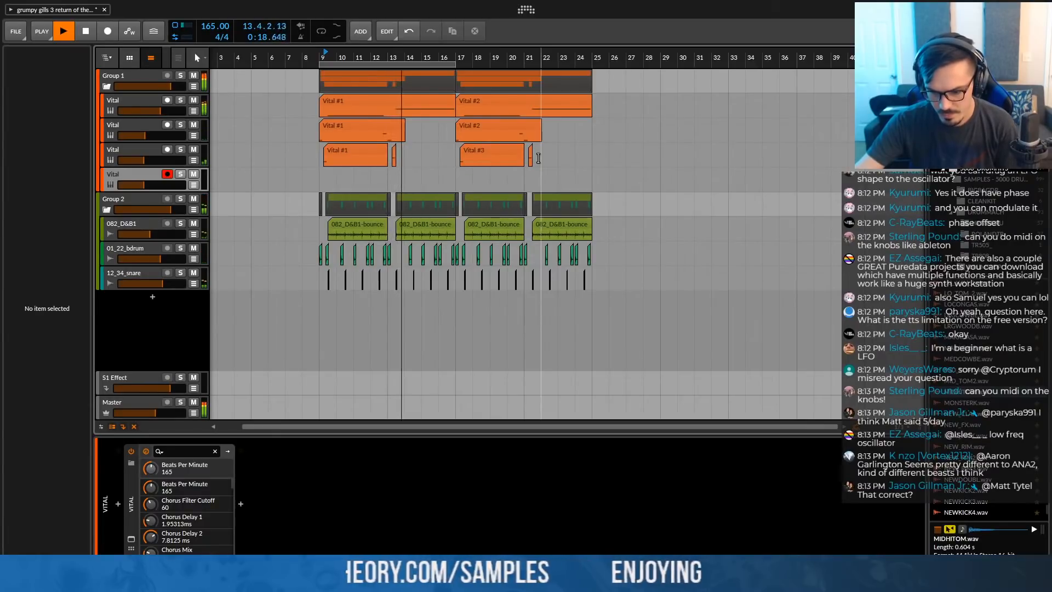
left_click(491, 100)
key("Delete")
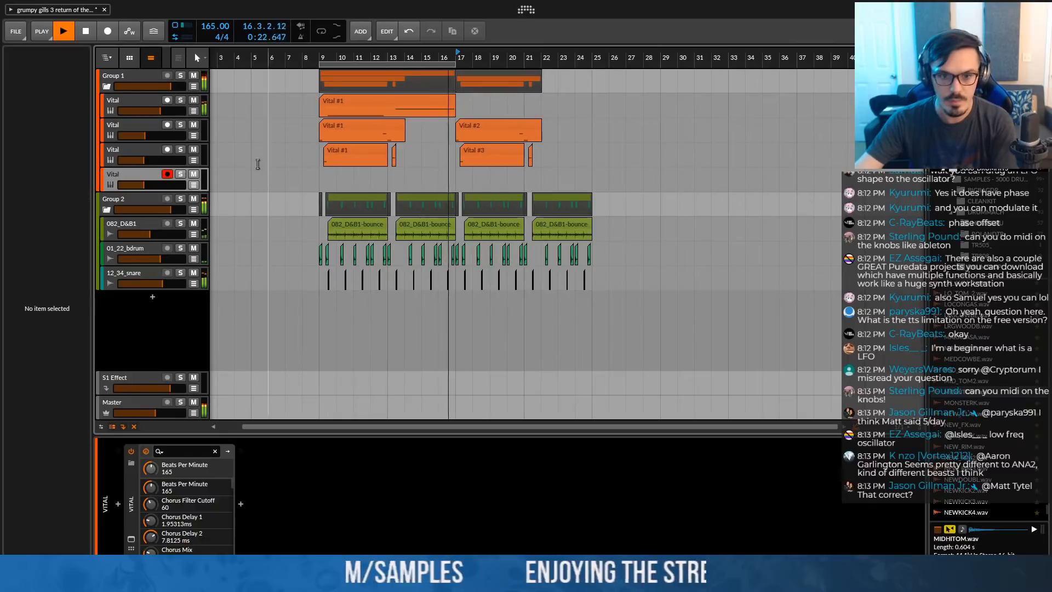
Stop playback, open Vital on the duplicated track and bring up its preset browser sorted by author
left_click(146, 175)
key("space")
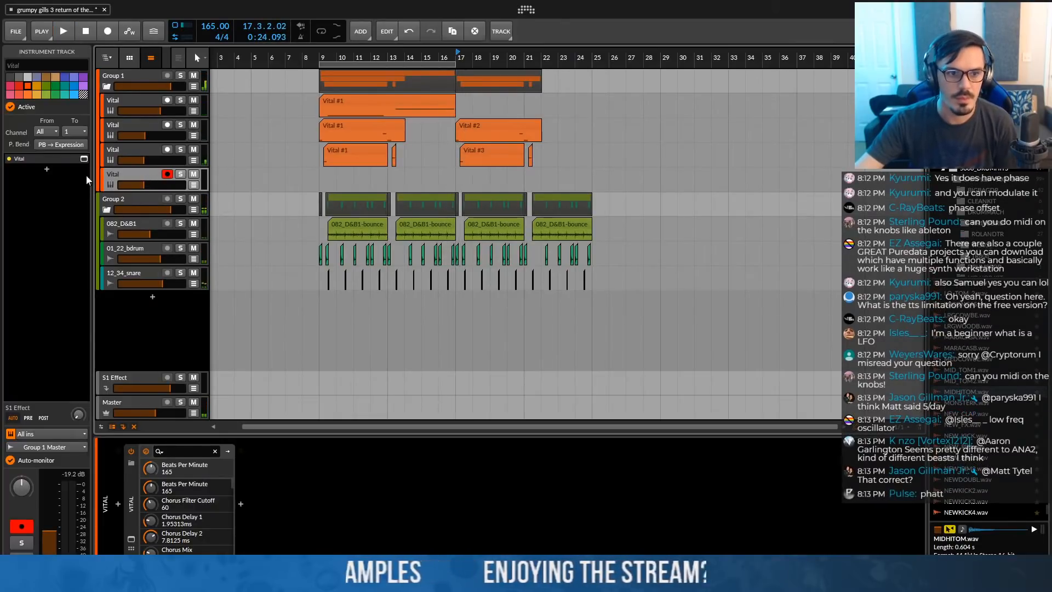
left_click(84, 159)
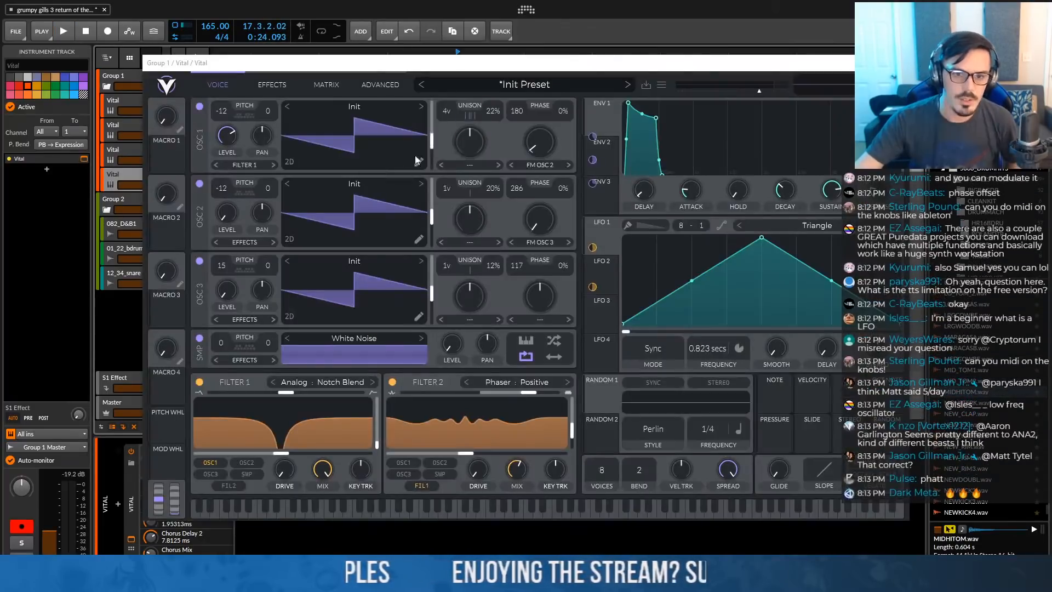
left_click(506, 89)
left_click(707, 107)
scroll(563, 321, "down", 5)
scroll(562, 321, "down", 3)
Audition presets from Ride The Wave down to Trap Brass, load the Tripletz bass preset and close the Vital window
left_click(546, 359)
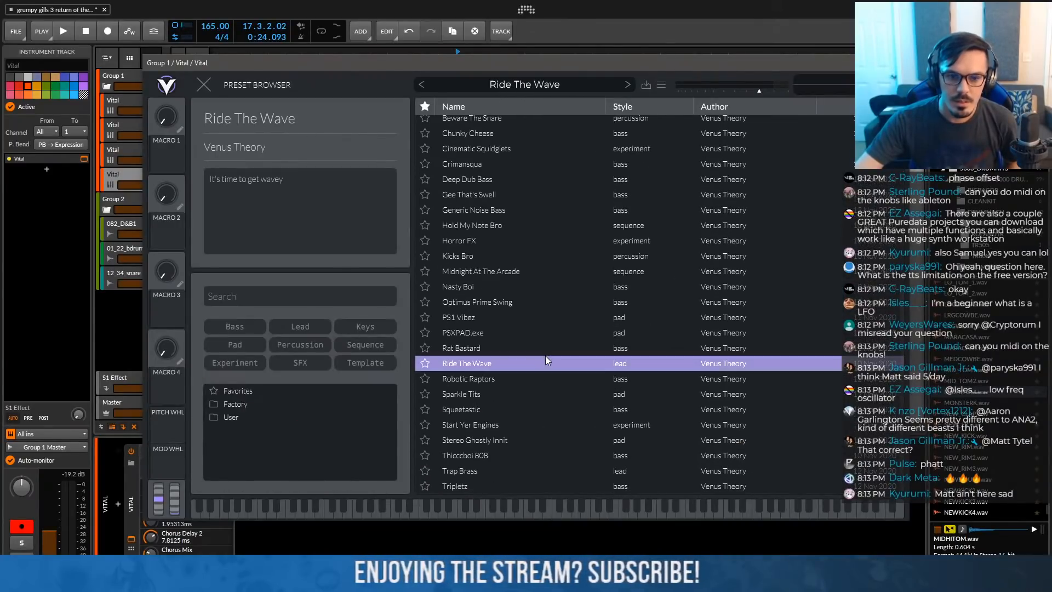
left_click(541, 380)
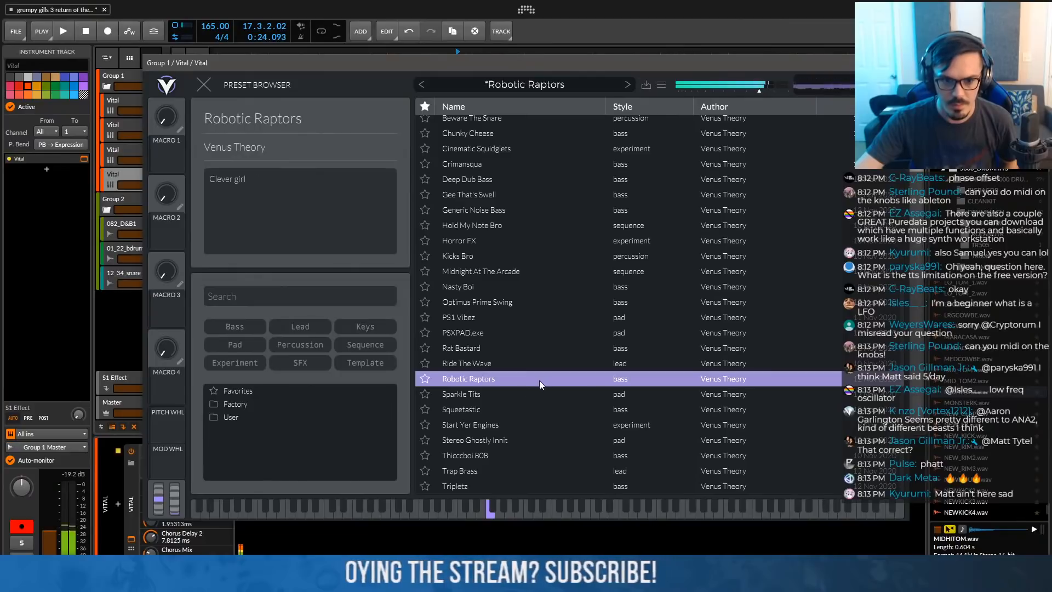
left_click(520, 392)
left_click(512, 406)
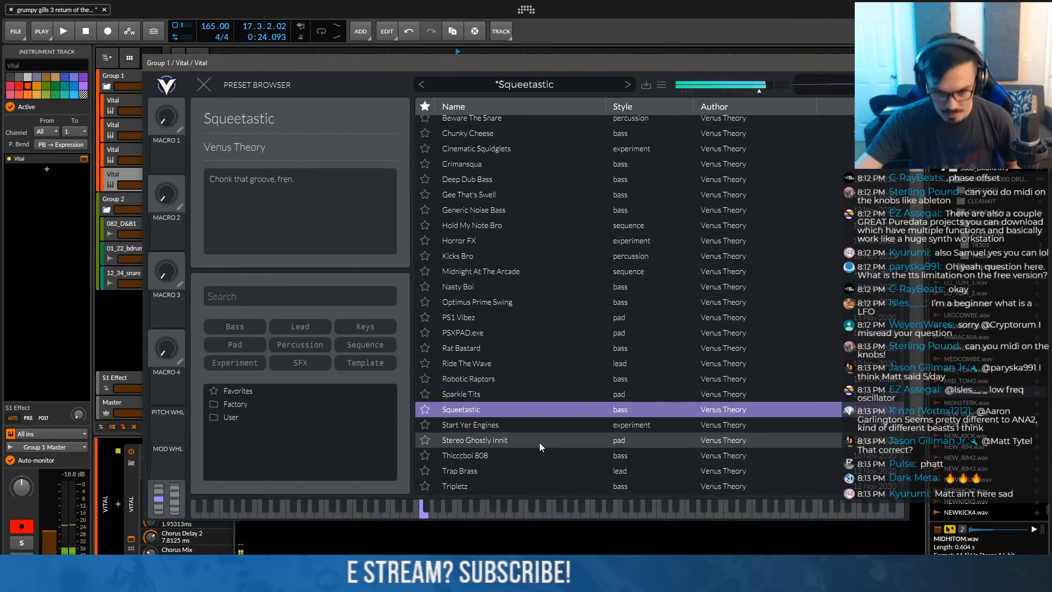
left_click(528, 452)
left_click(520, 464)
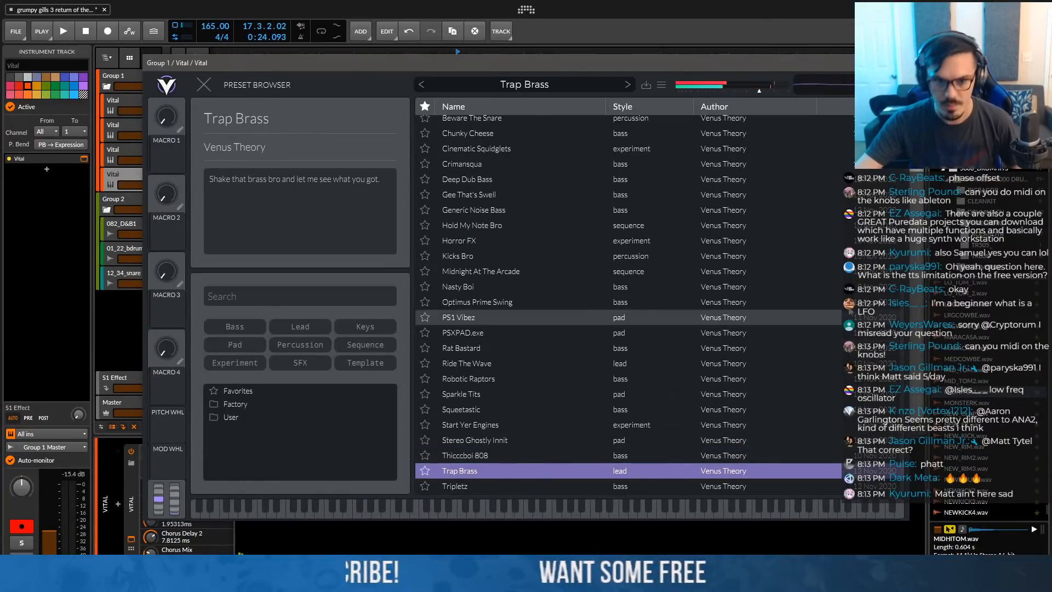
left_click(581, 486)
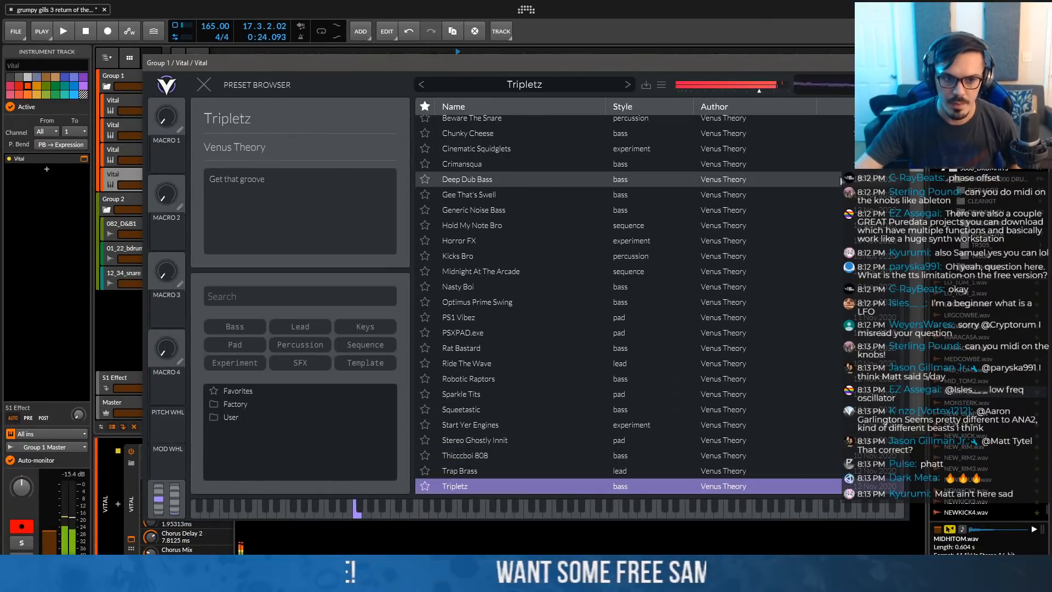
left_click(898, 62)
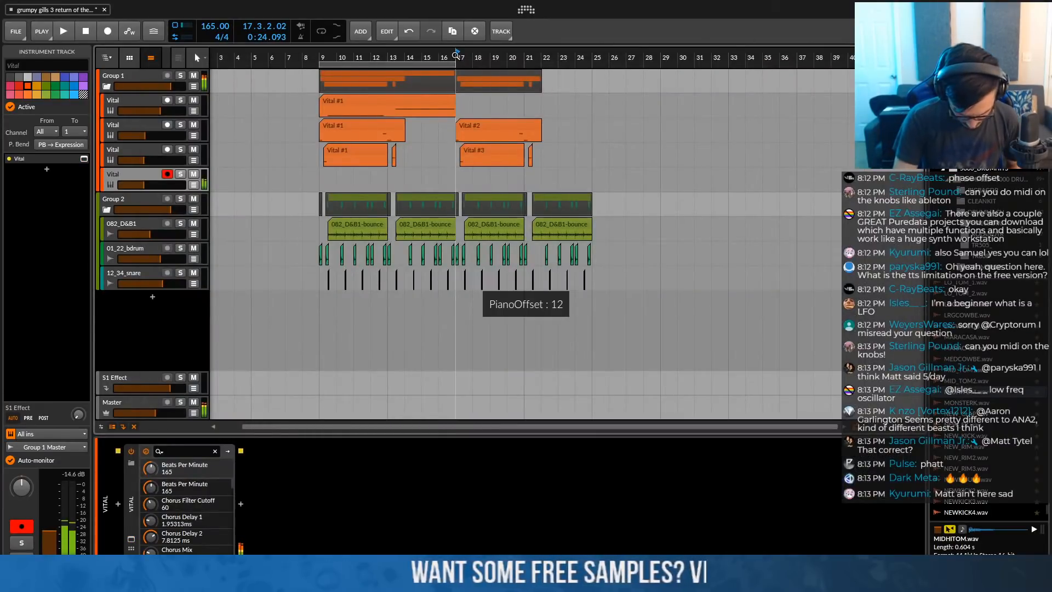
Shift the note keyboard's PianoOffset through 36 to find a playing octave for the Tripletz bass
key("x")
key("x")
key("x")
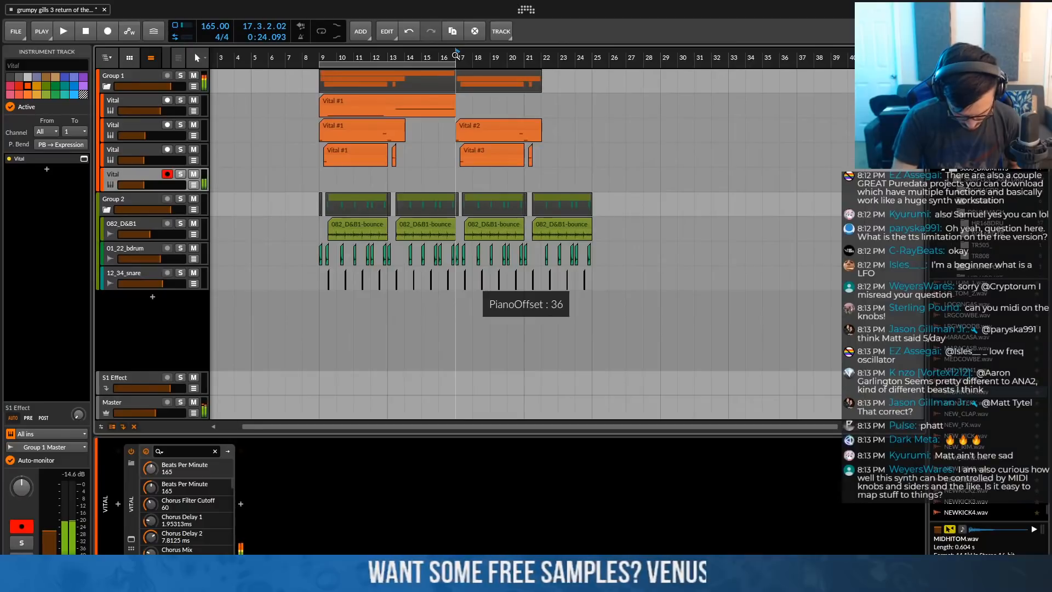
key("x")
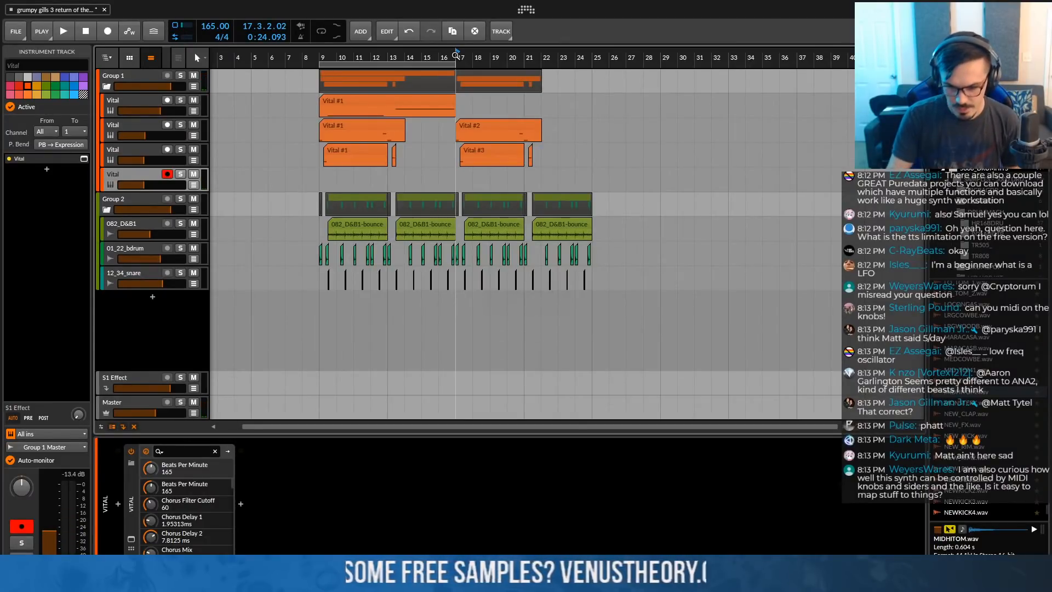
left_click(429, 55)
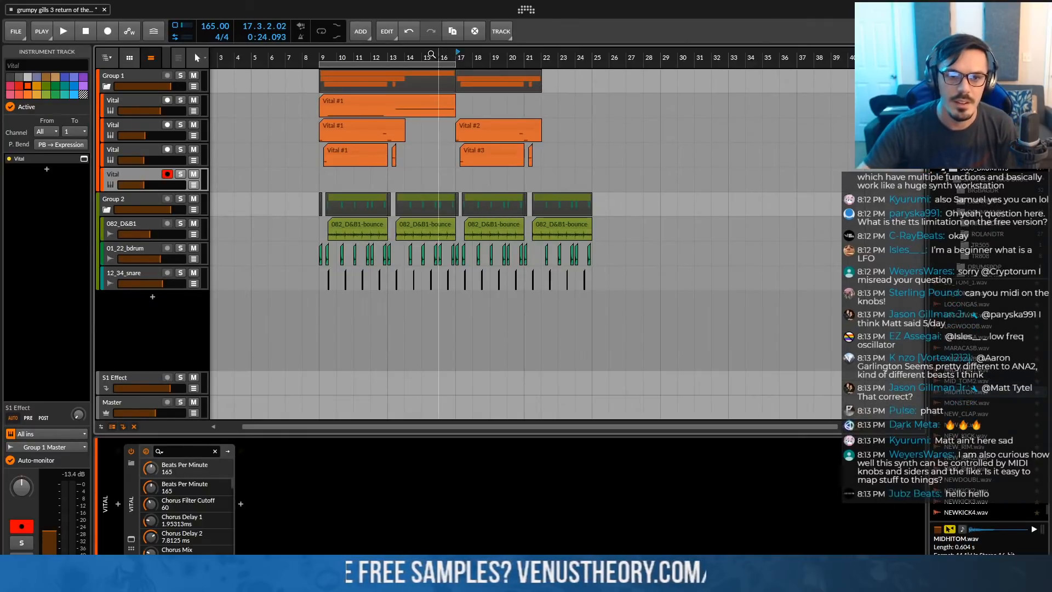
Record a bass part on the fourth Vital track from bar 15, stopping after bar 25, and remove the surplus Vital #2 copy
key("r")
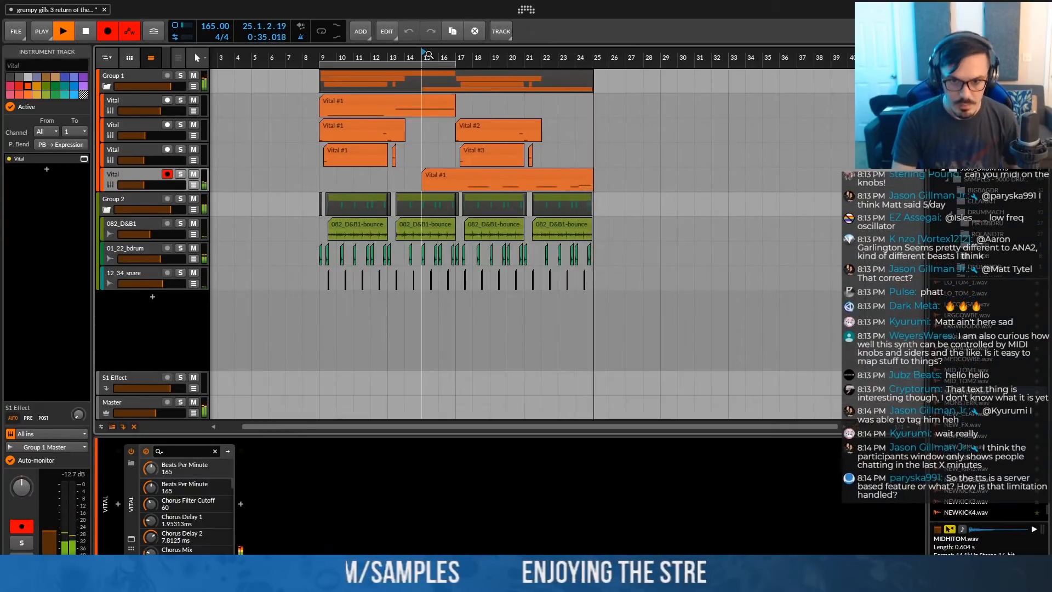
key("space")
left_click(494, 174)
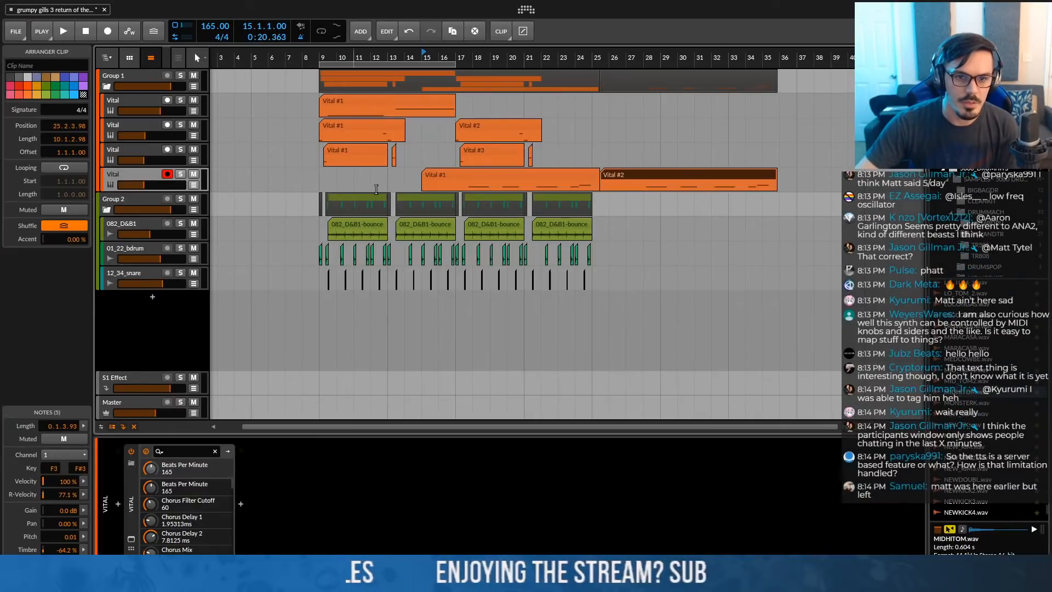
left_click(608, 172)
Duplicate the fourth Vital track and delete the Vital #1 clip on the copy
left_click(148, 184)
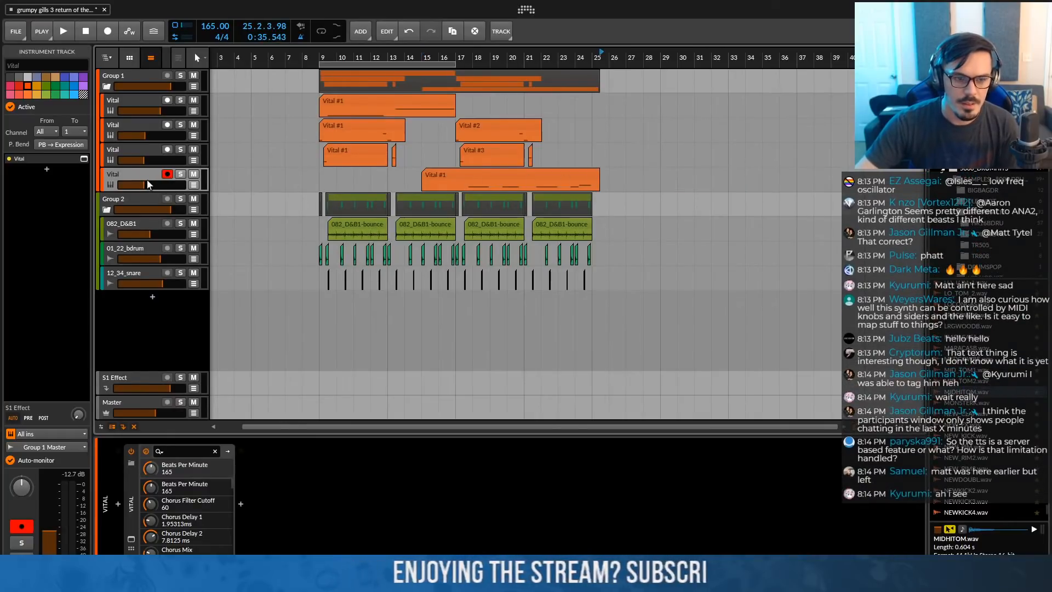
key("ctrl+d")
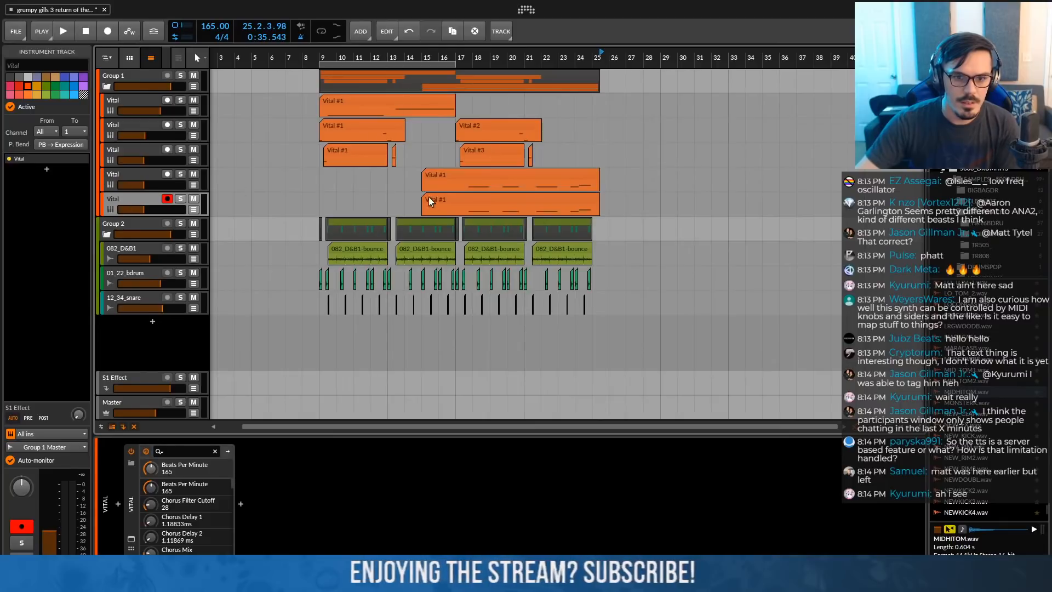
left_click(495, 205)
key("Delete")
Trim the recorded bass clip on the fourth Vital track to bars 17 through 25 by splitting it and deleting the outer pieces
scroll(455, 192, "up", 3)
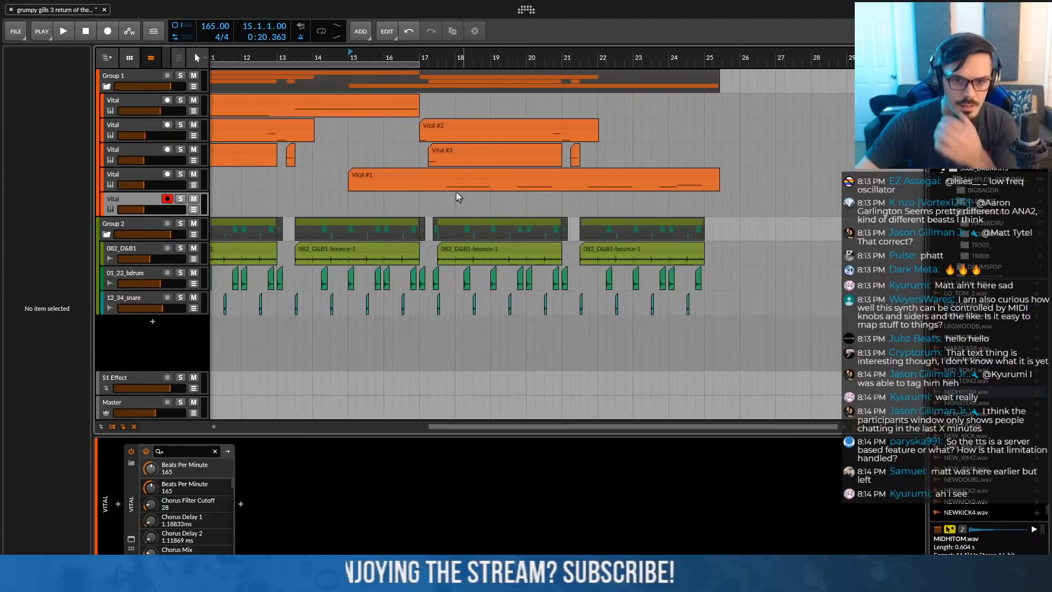
key("ctrl+e")
left_click_drag(719, 181, 712, 170)
left_click(408, 177)
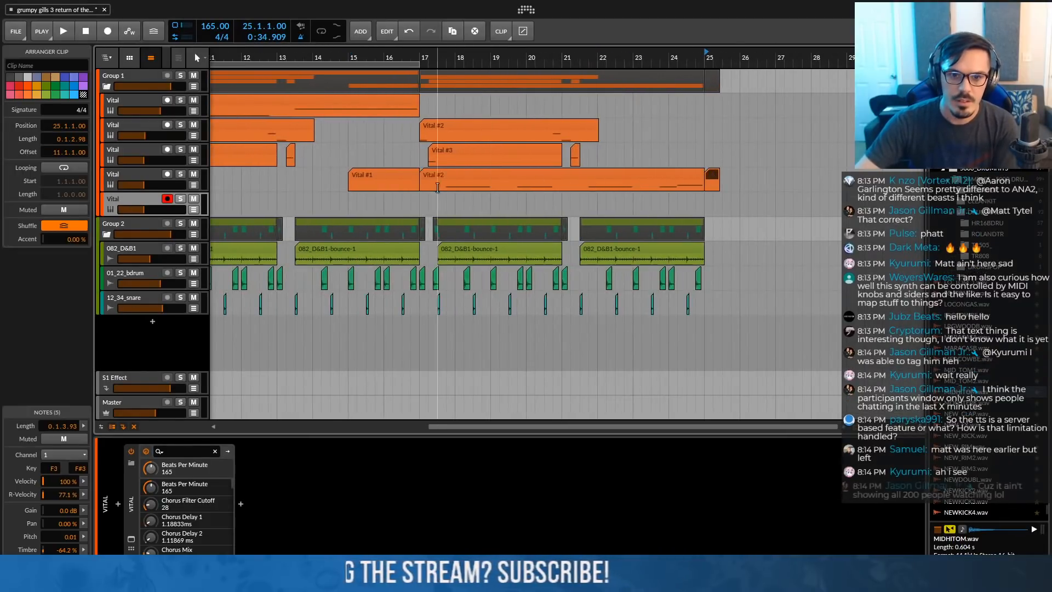
key("Delete")
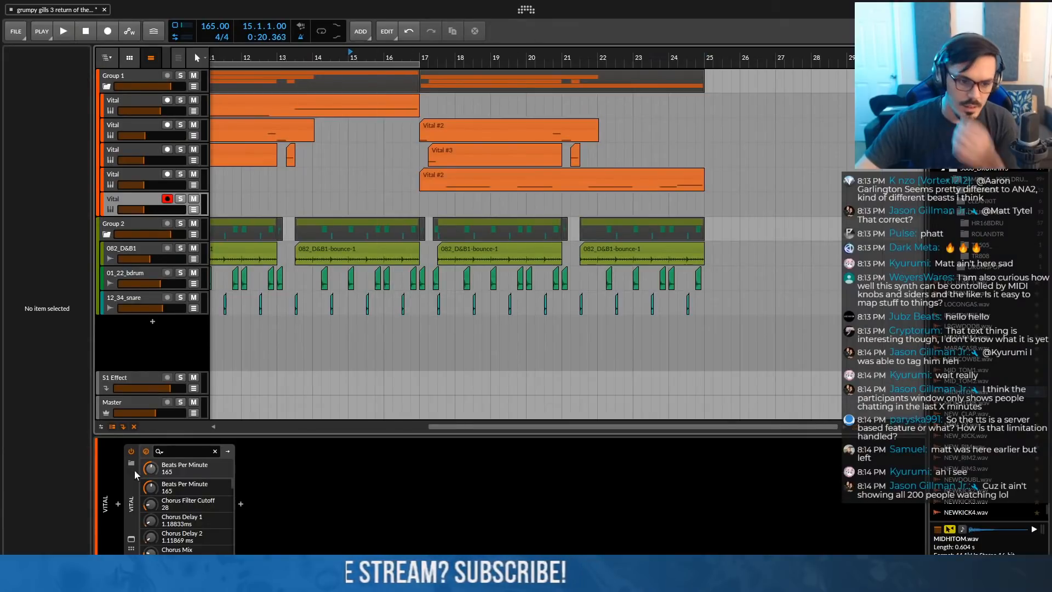
Initialize the preset of Vital on the duplicated track, close its window and set the play start to bar 8
left_click(131, 540)
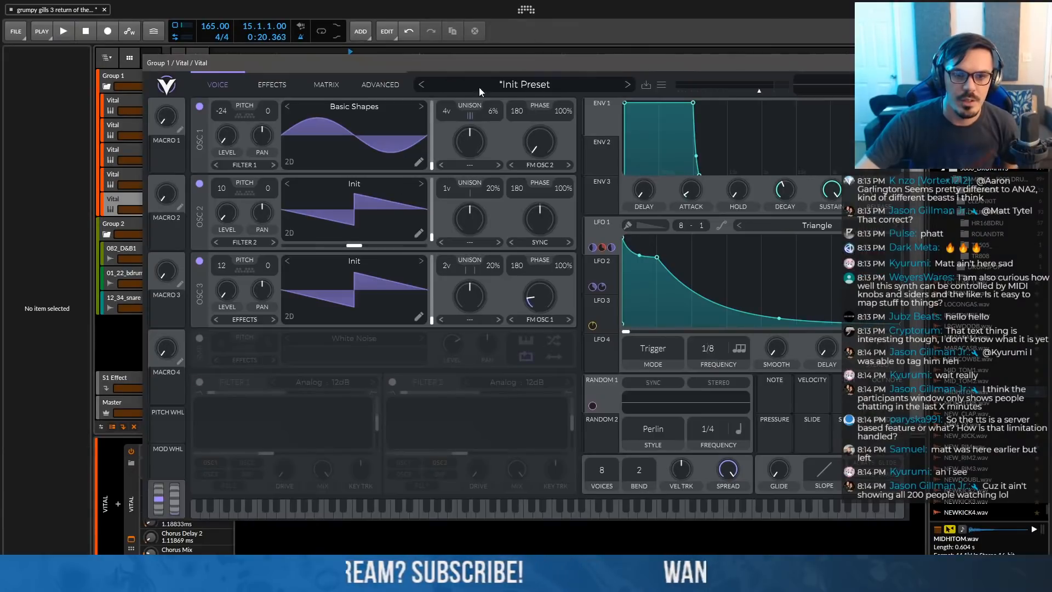
left_click(479, 86)
left_click(468, 193)
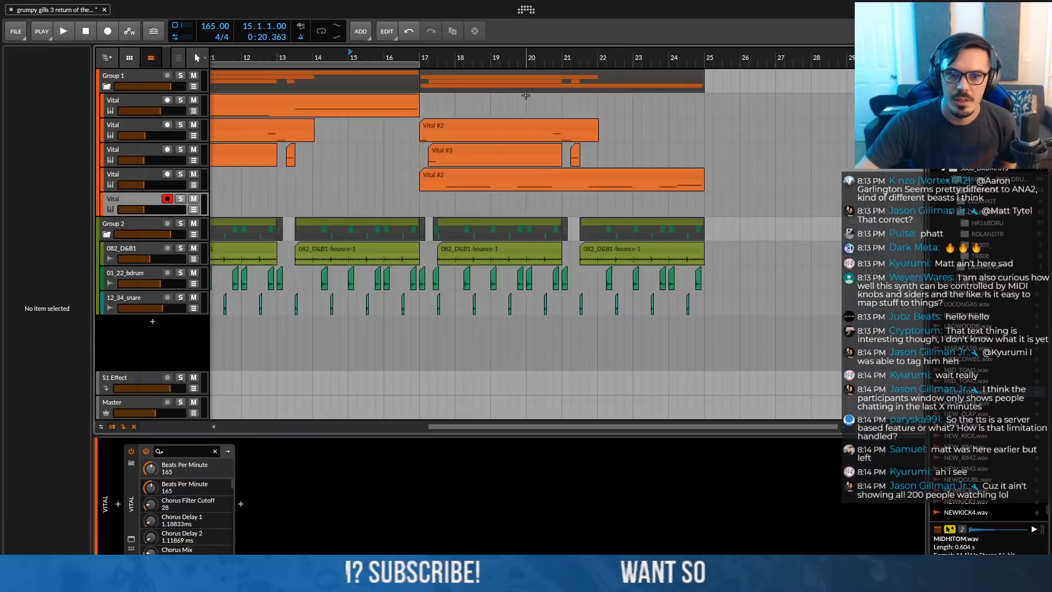
left_click(314, 57)
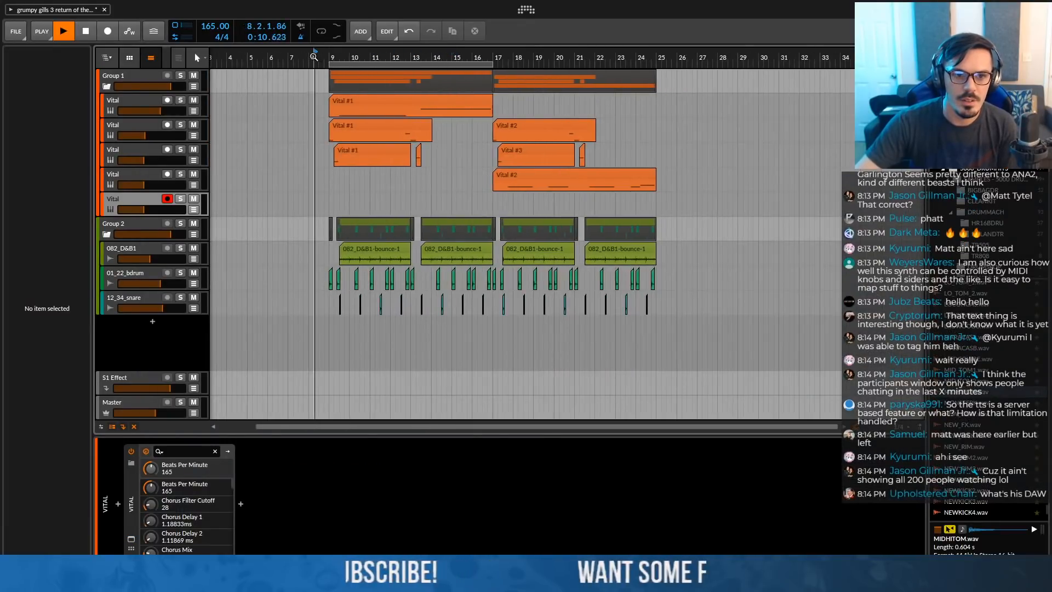
key("space")
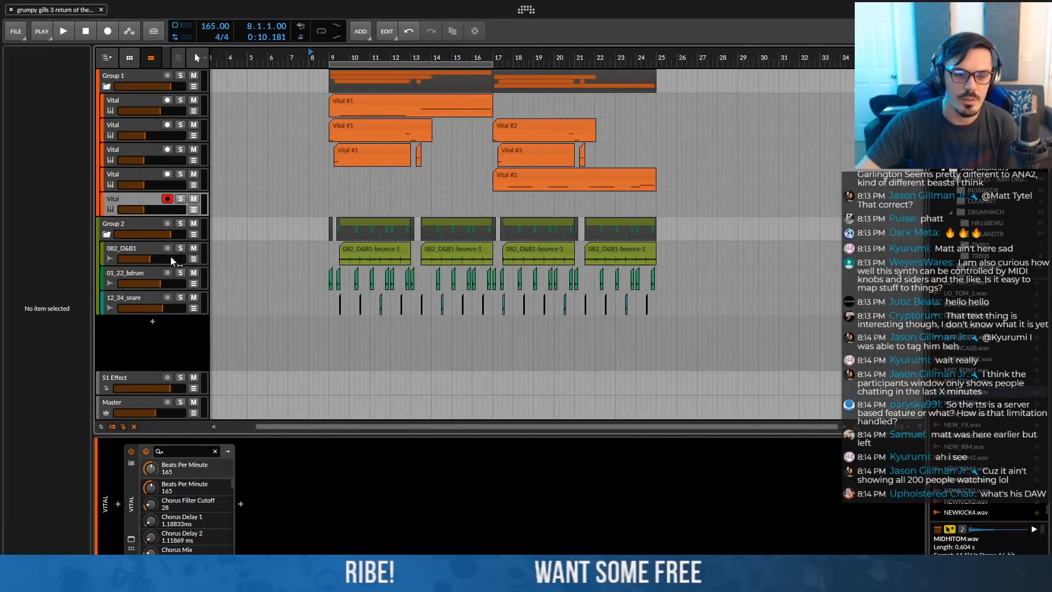
left_click(154, 323)
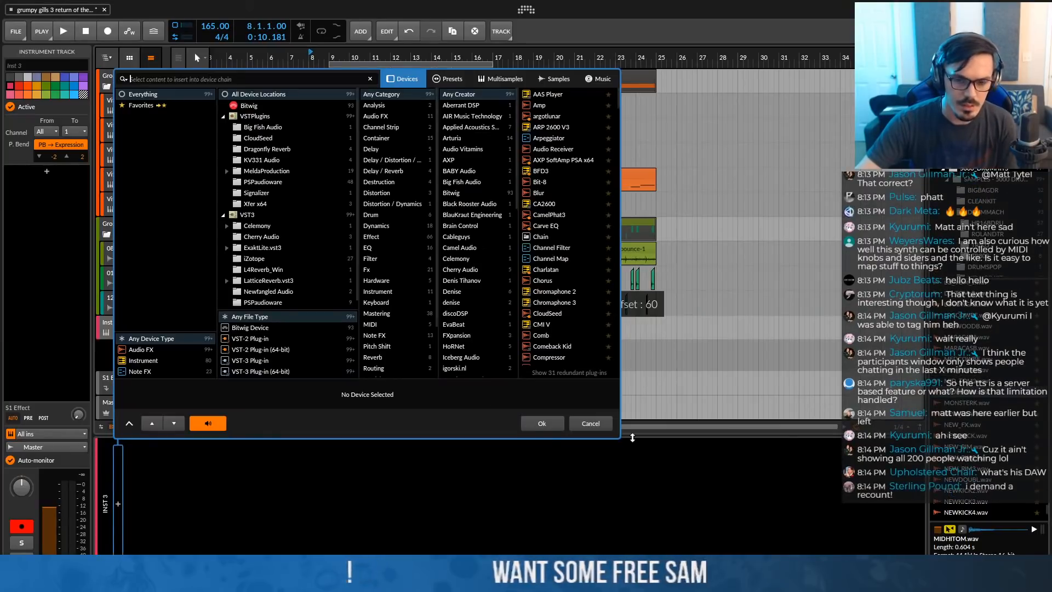
left_click(585, 421)
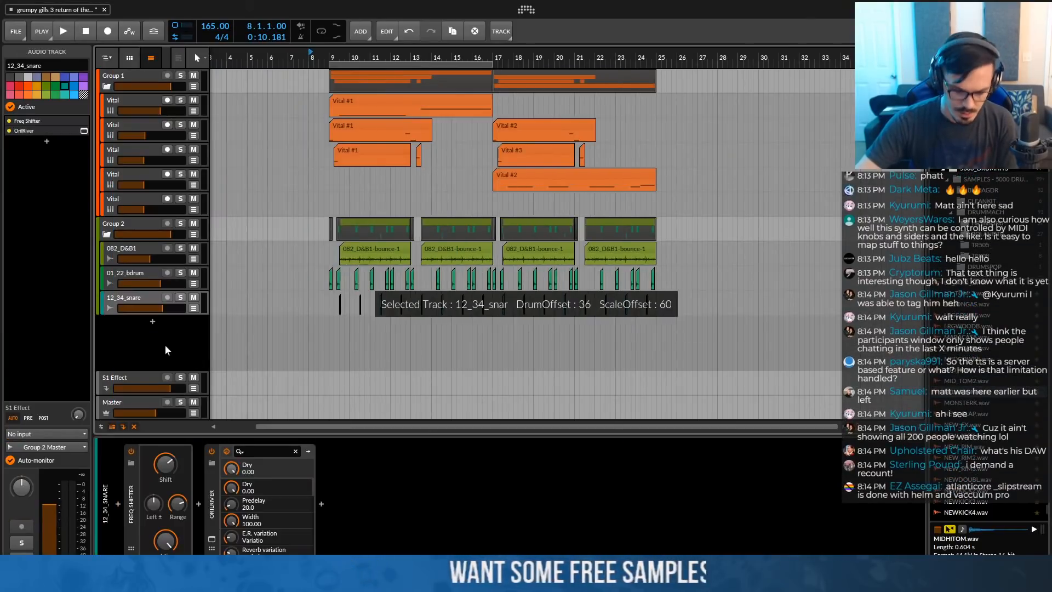
key("ctrl+z")
Add a new audio track below the 12_34_snare track
key("ctrl+shift+t")
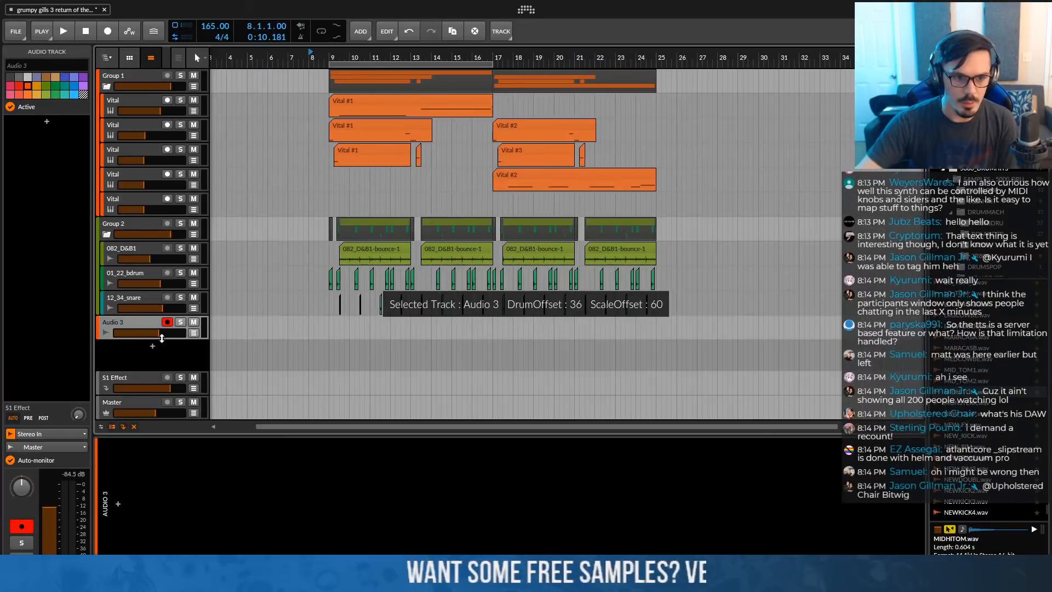
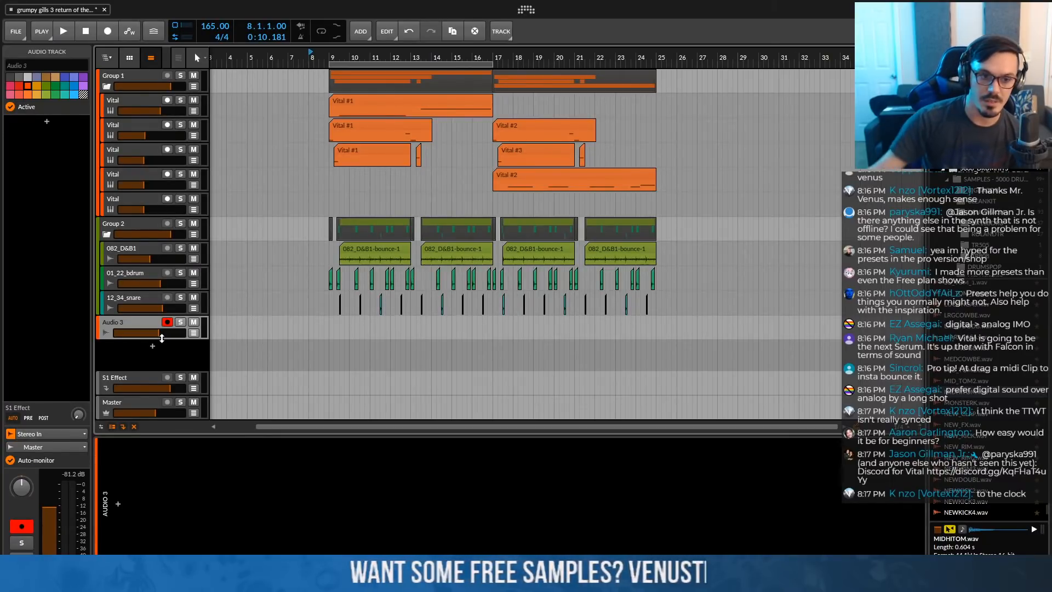
Look over the preset browser of Vital on the fifth Vital track and close the plug-in window
left_click(150, 201)
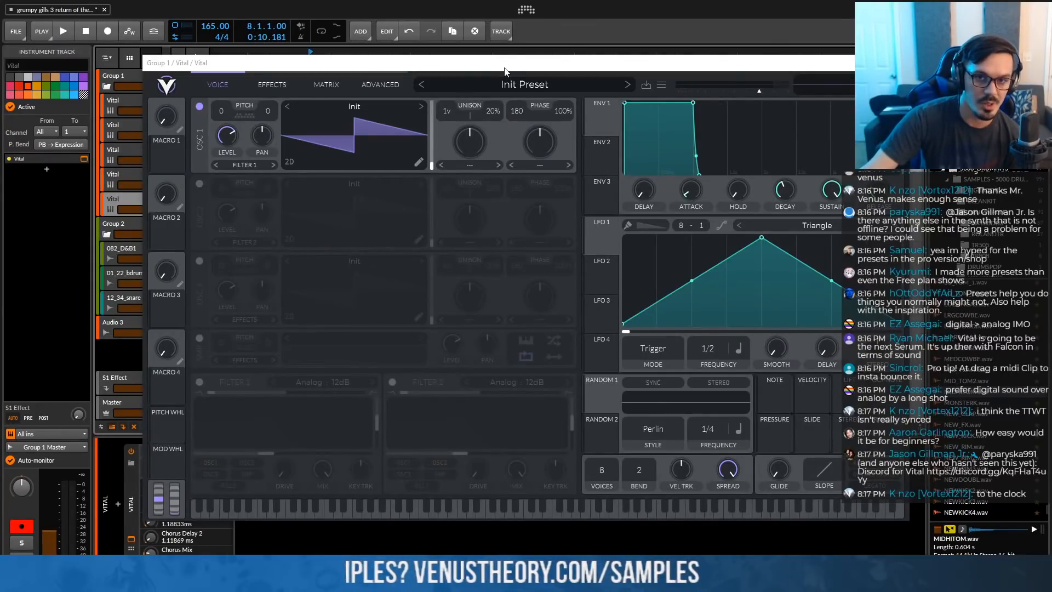
left_click(488, 84)
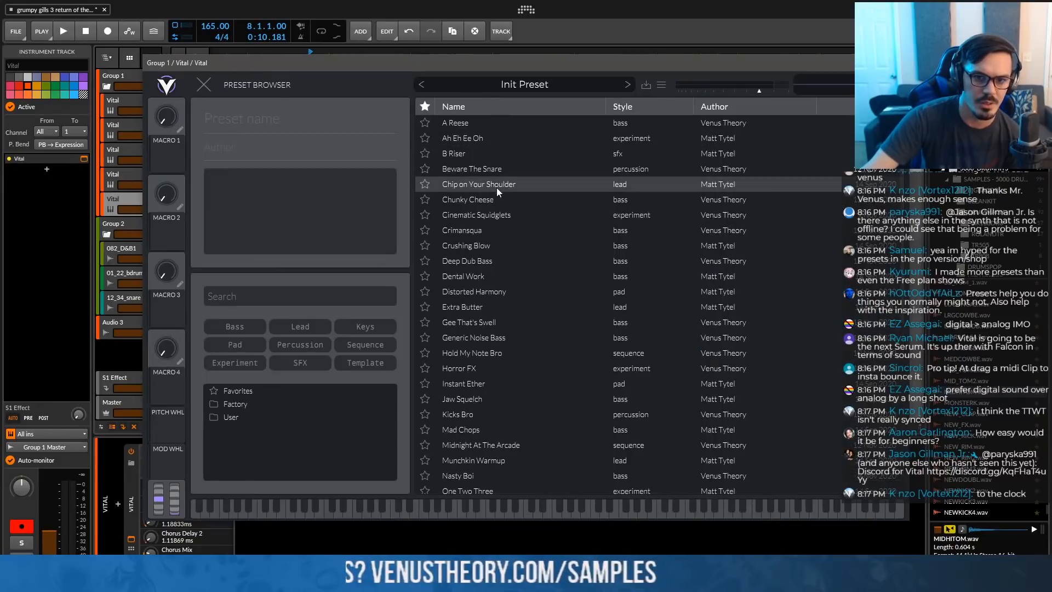
left_click(498, 83)
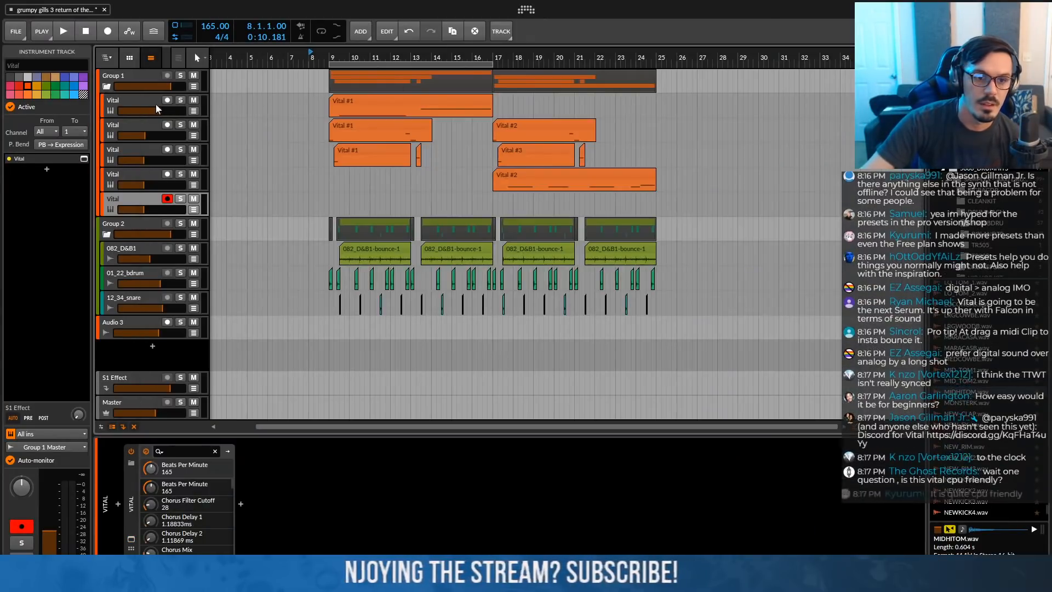
Go through the Vital tracks and view the effects chain inside Vital on the first track, then close its window
left_click(156, 104)
left_click(149, 122)
left_click(144, 150)
left_click(141, 173)
left_click(327, 57)
left_click(304, 58)
left_click(135, 106)
left_click(83, 159)
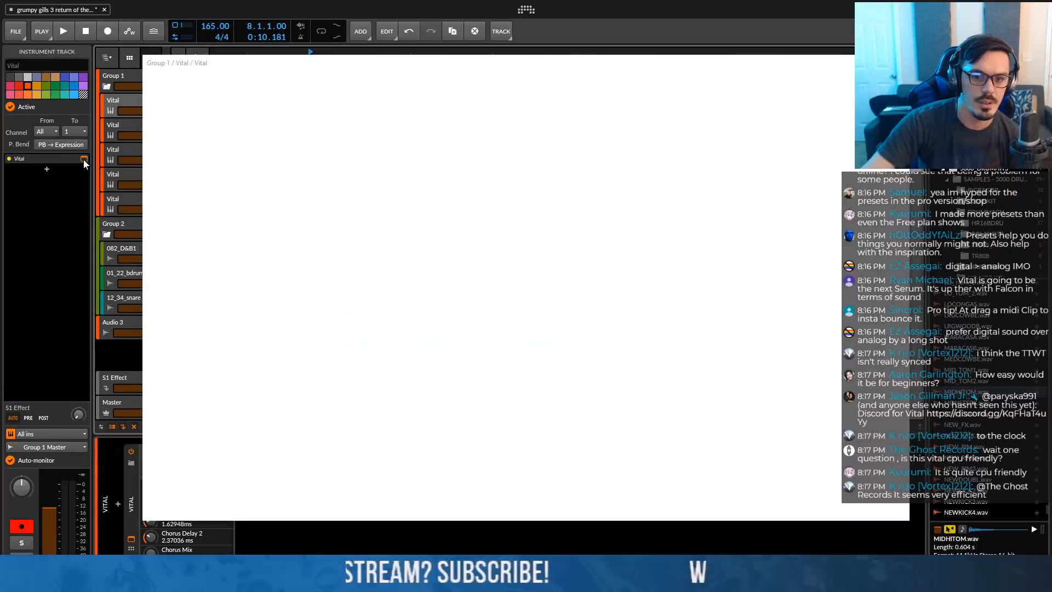
left_click(265, 85)
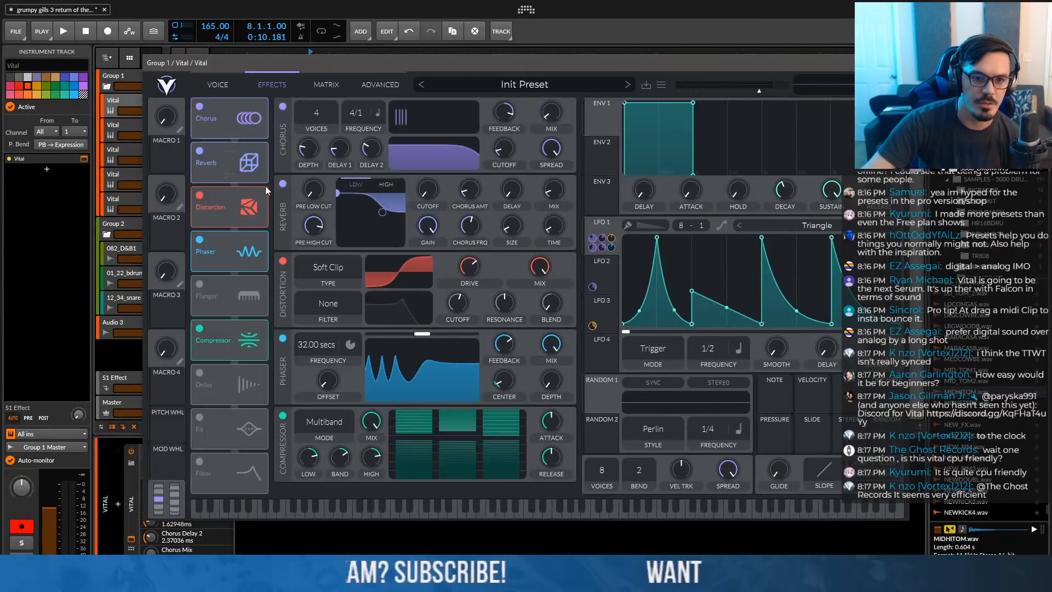
left_click(898, 62)
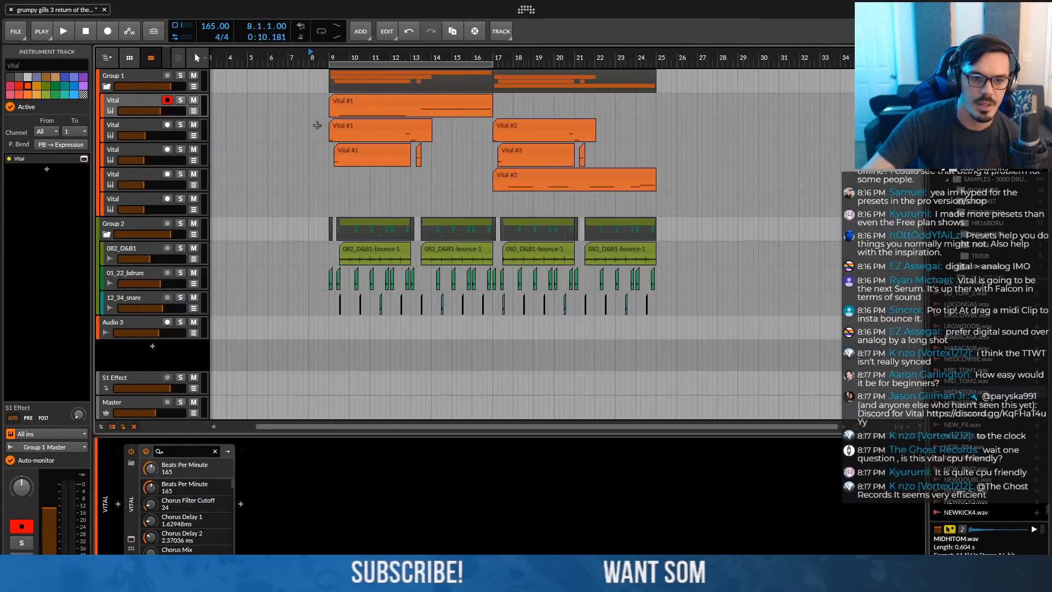
Bring up the DSP Performance Graph below the clips and extend the loop region from bar 9 to a length of 16 bars
left_click(330, 53)
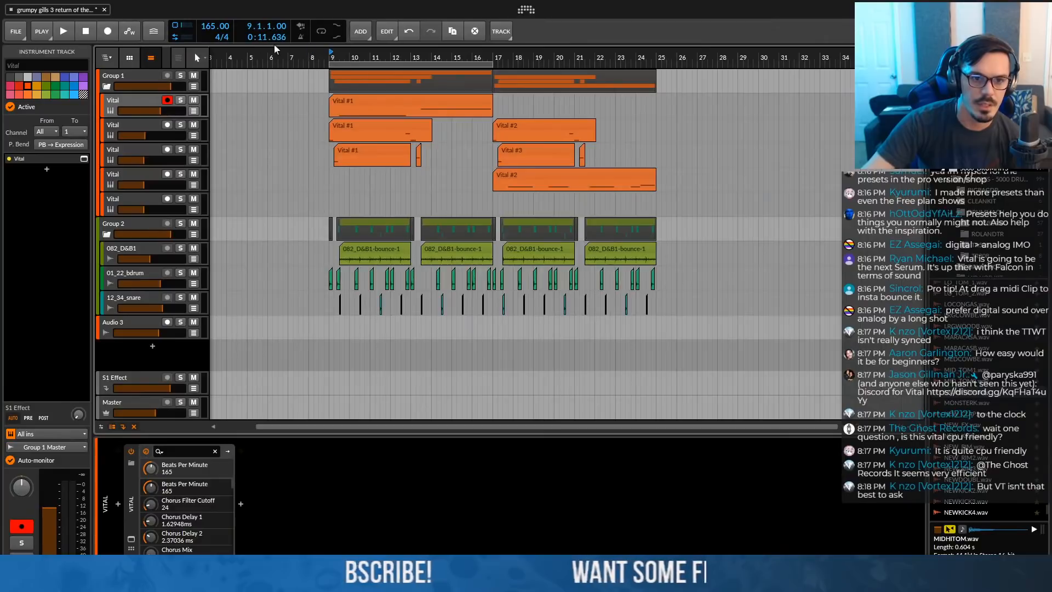
left_click(180, 31)
left_click(498, 63)
left_click_drag(498, 61, 656, 62)
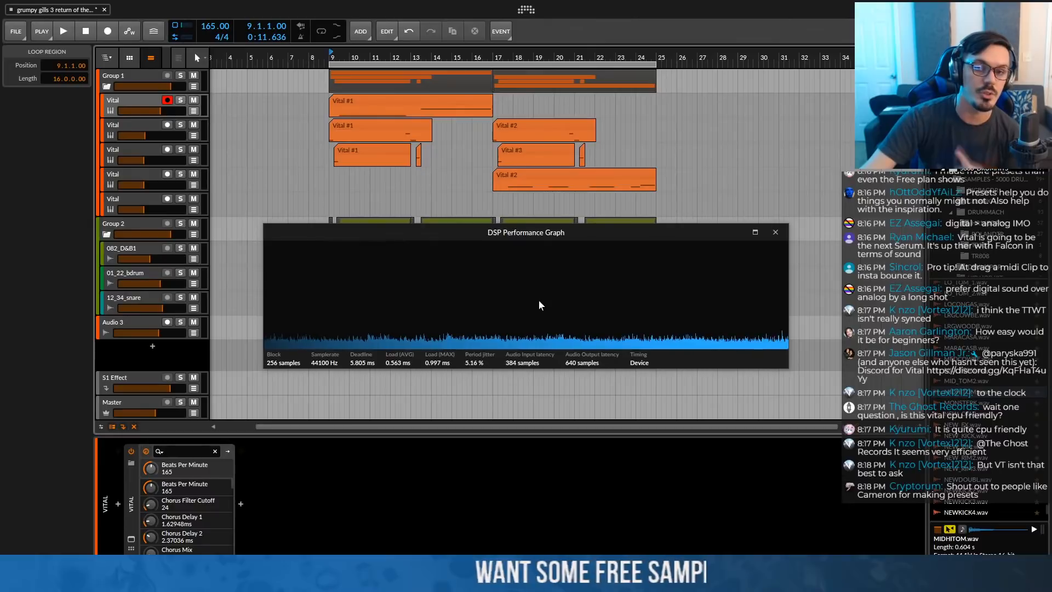
left_click_drag(595, 234, 595, 285)
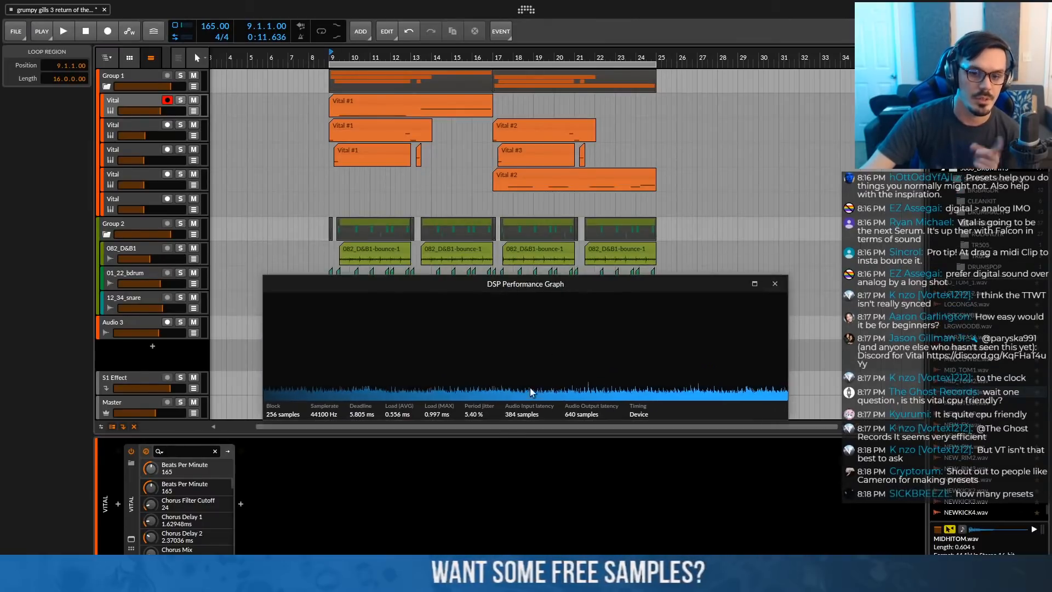
Deactivate Group 2 with all its drum tracks and place the play start at 8.4.1
left_click(310, 87)
left_click(149, 223)
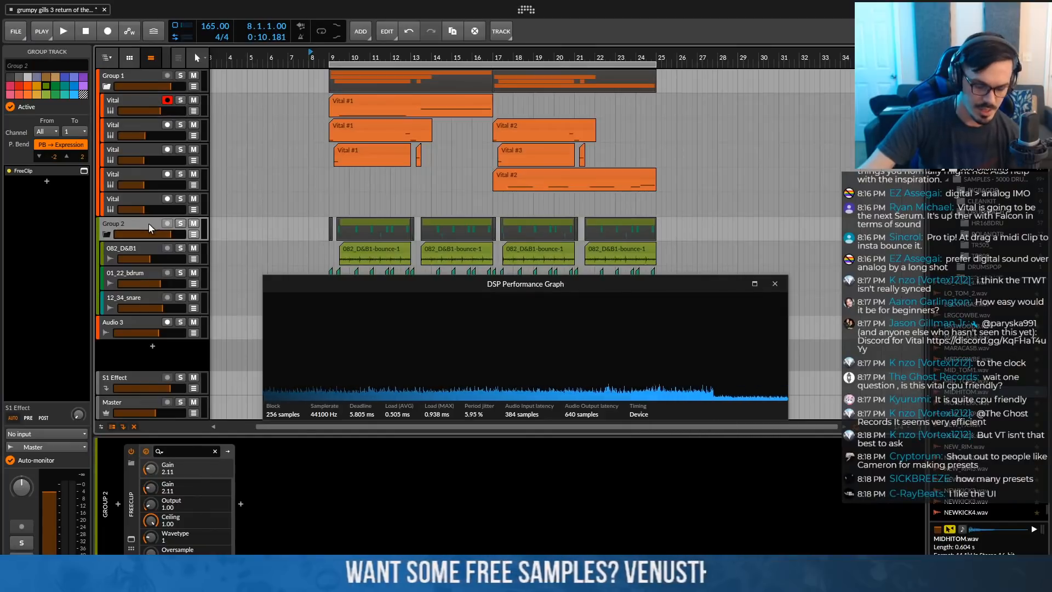
key("super+a")
left_click(149, 228)
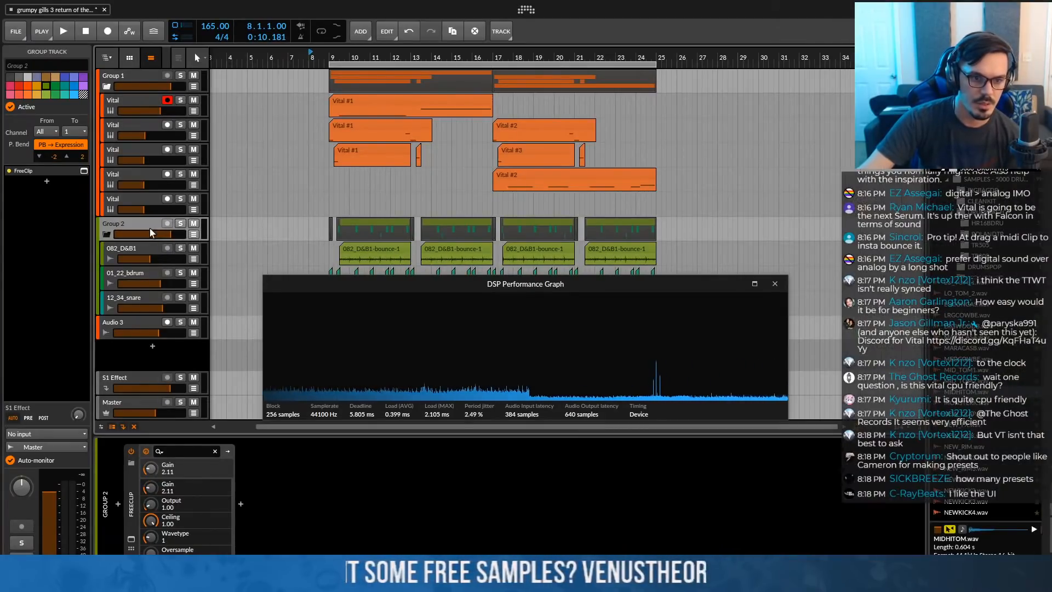
key("alt+a")
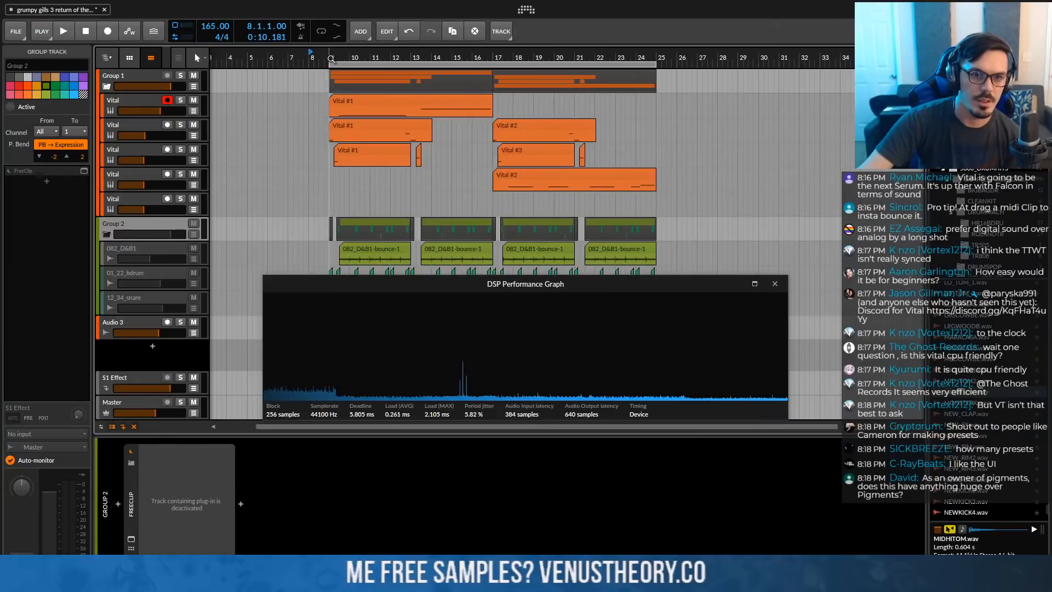
left_click(326, 83)
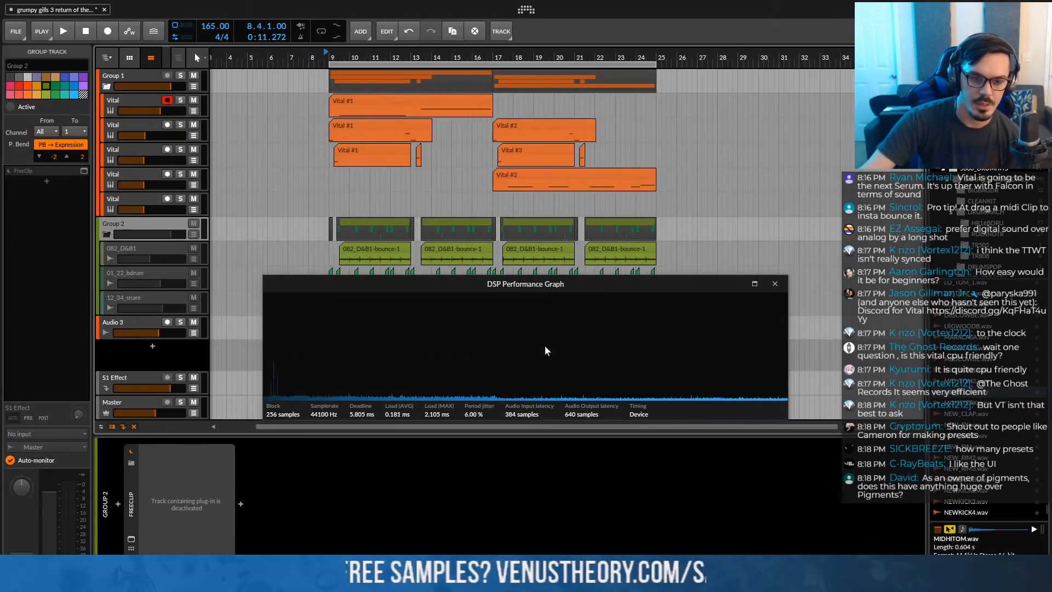
Check the devices on S1 Effect and Master, and deactivate FreeClip and both Shade devices on Group 1
left_click(126, 393)
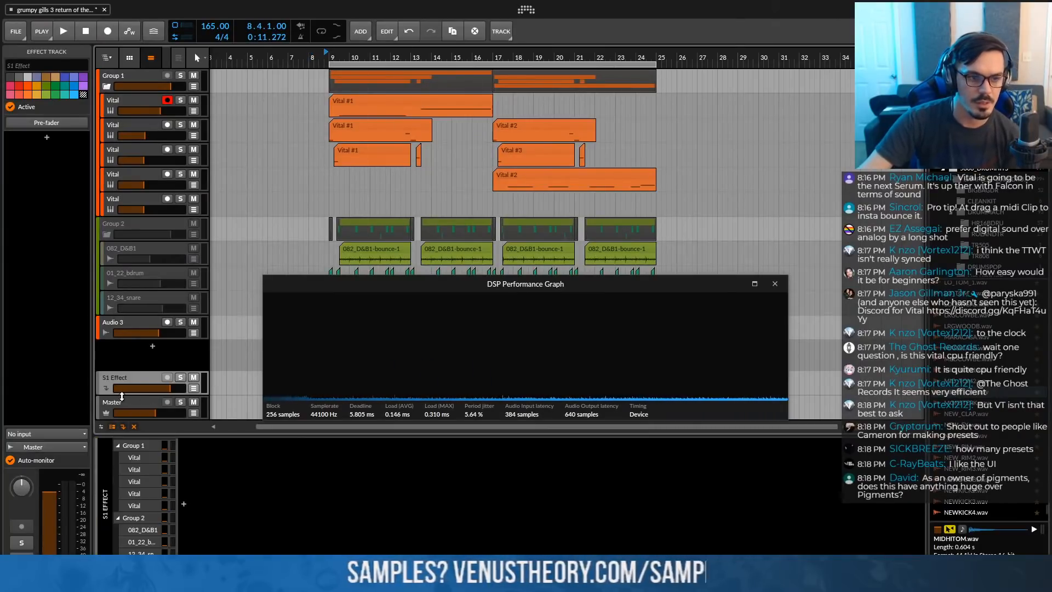
left_click(115, 400)
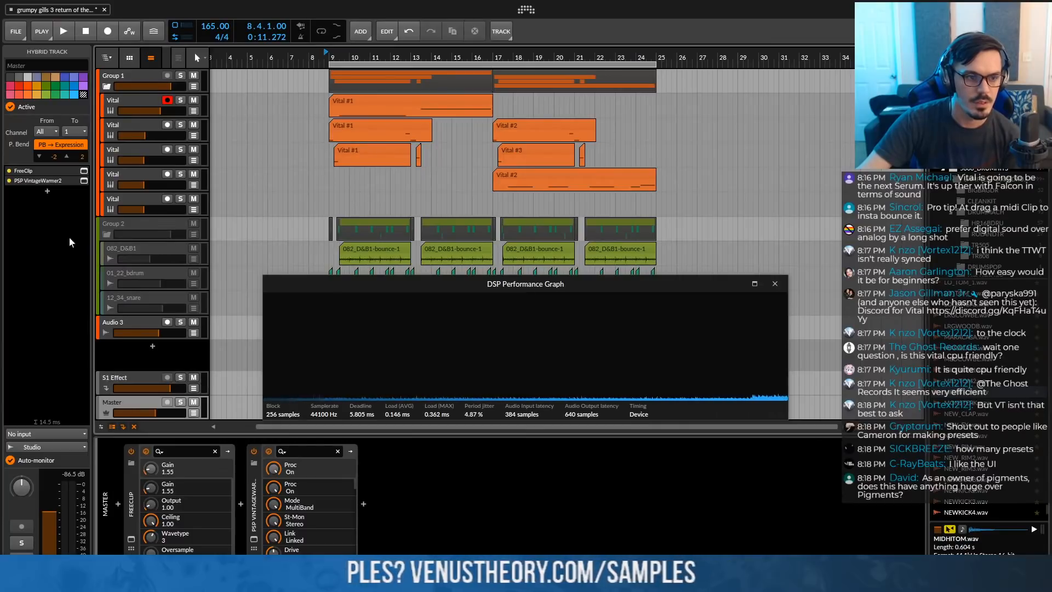
left_click(122, 75)
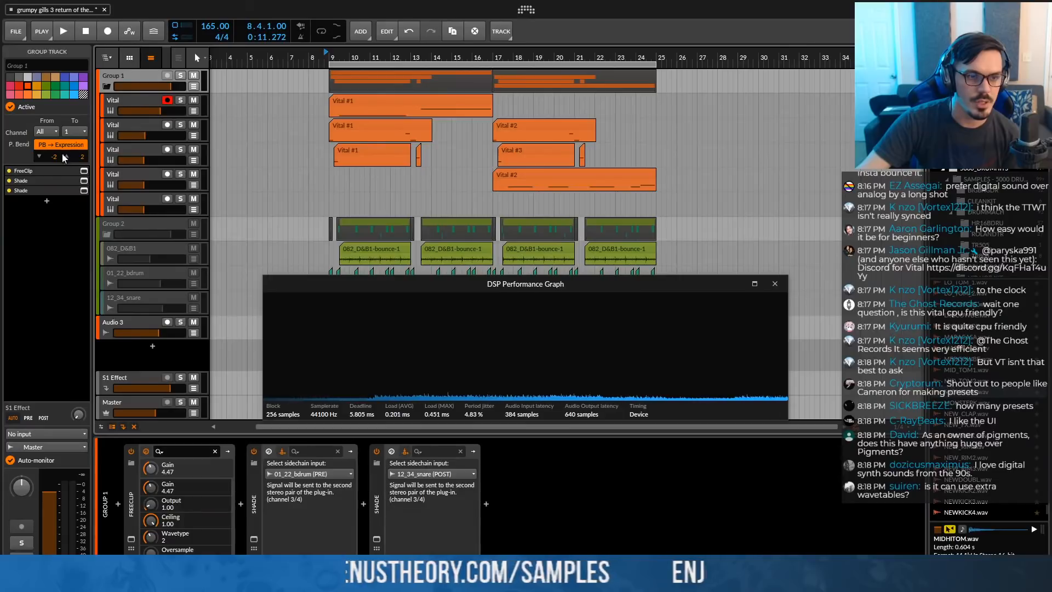
left_click(42, 171)
left_click(37, 179)
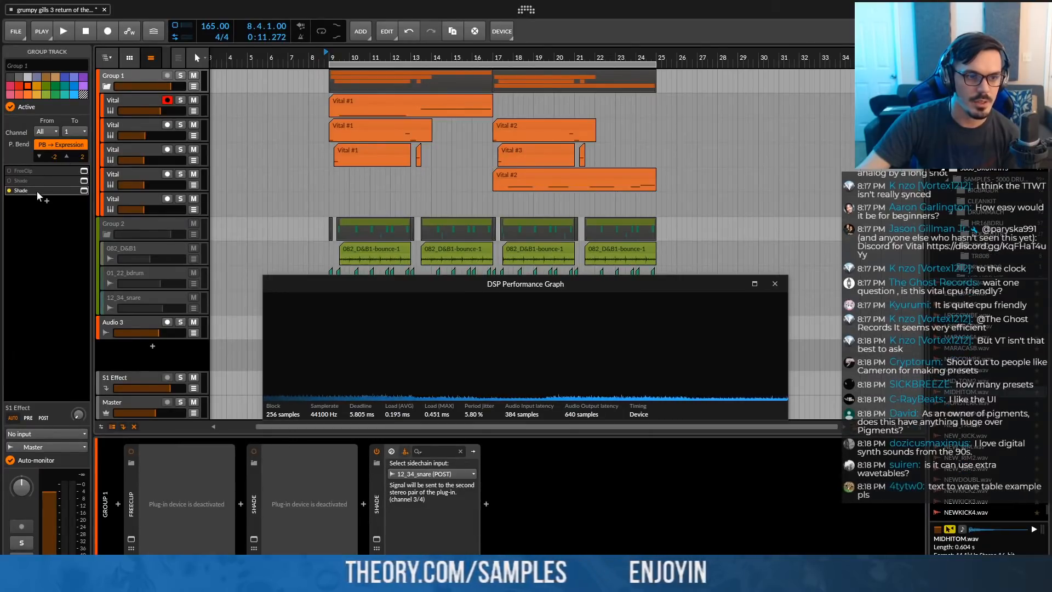
left_click(36, 189)
Play the Vital tracks without drums or group effects and examine the DSP load in the performance graph
key("space")
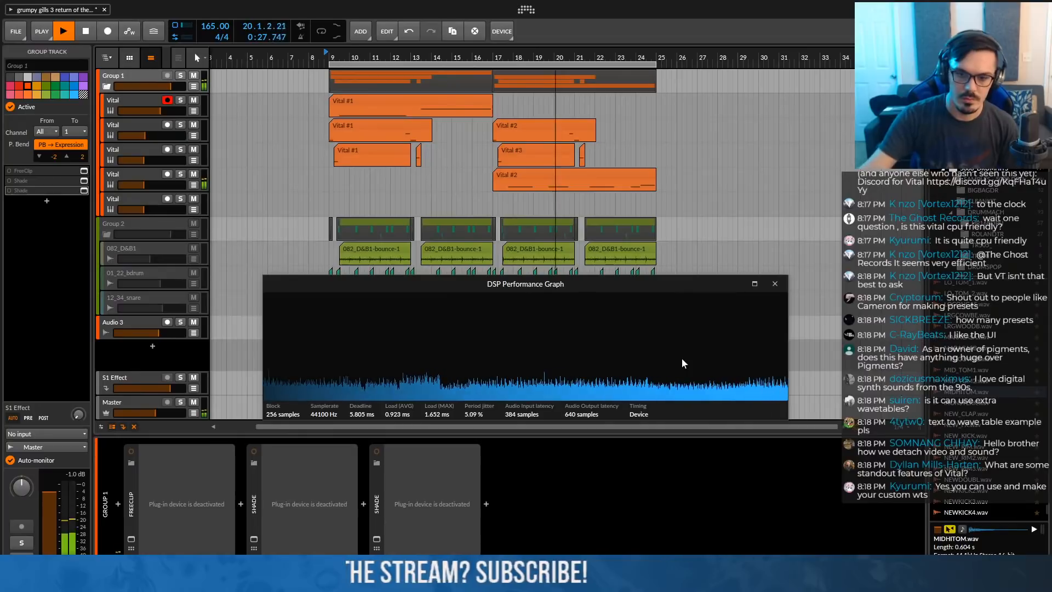
key("space")
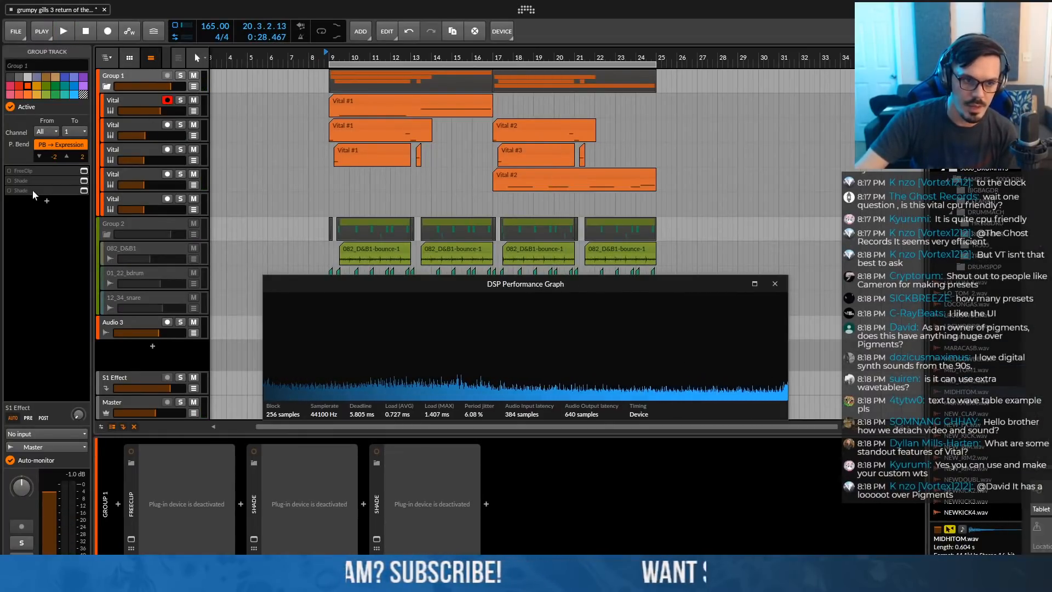
Reactivate FreeClip and both Shade devices on Group 1, the Group 2 drum tracks, and FreeClip and PSP VintageWarmer2 on Master
left_click(31, 171, "shift")
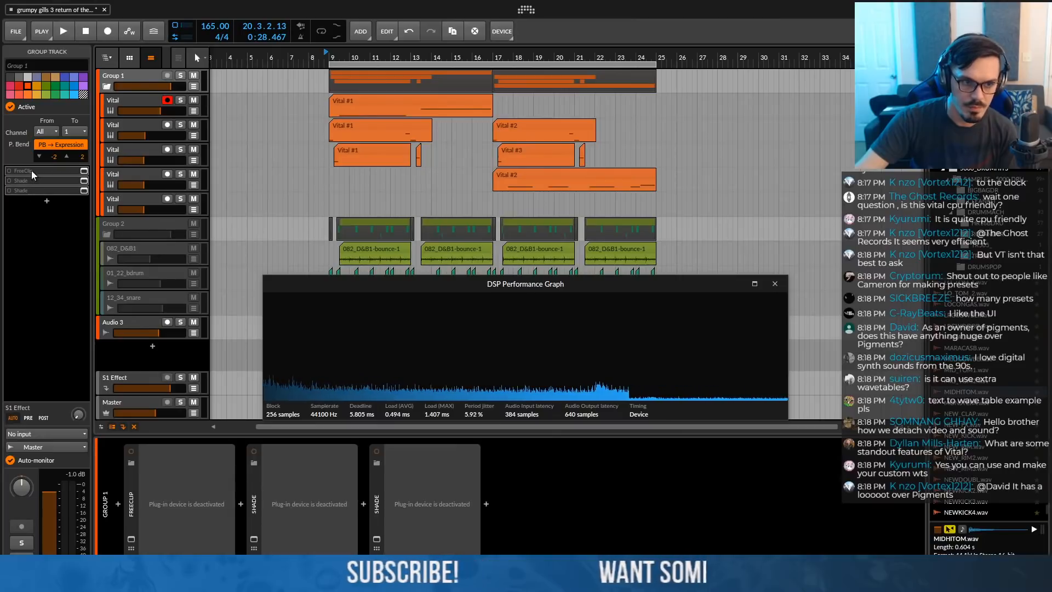
key("alt+a")
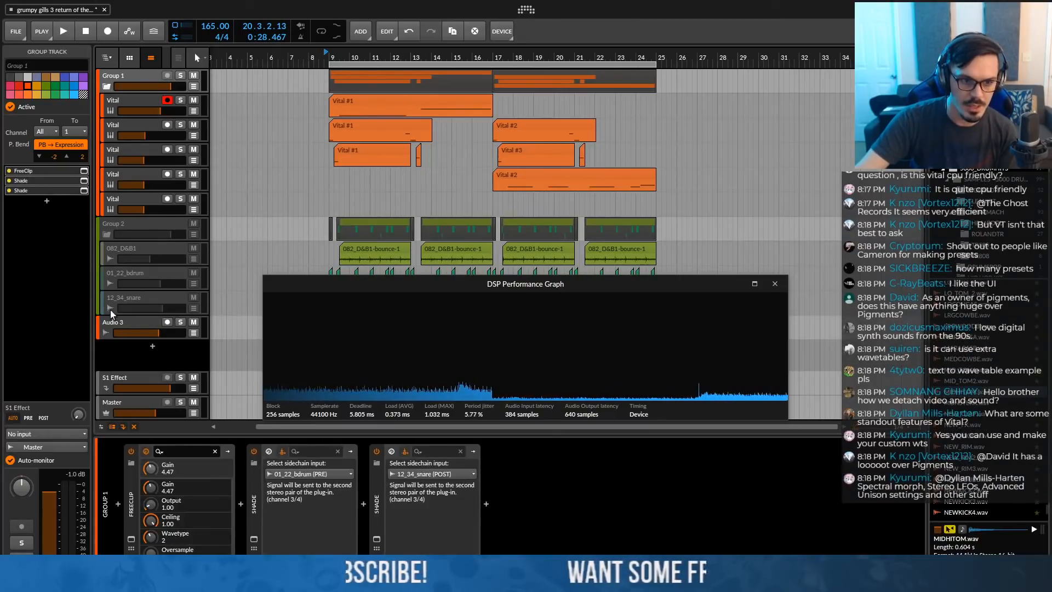
left_click(114, 224)
key("alt+a")
left_click(124, 403)
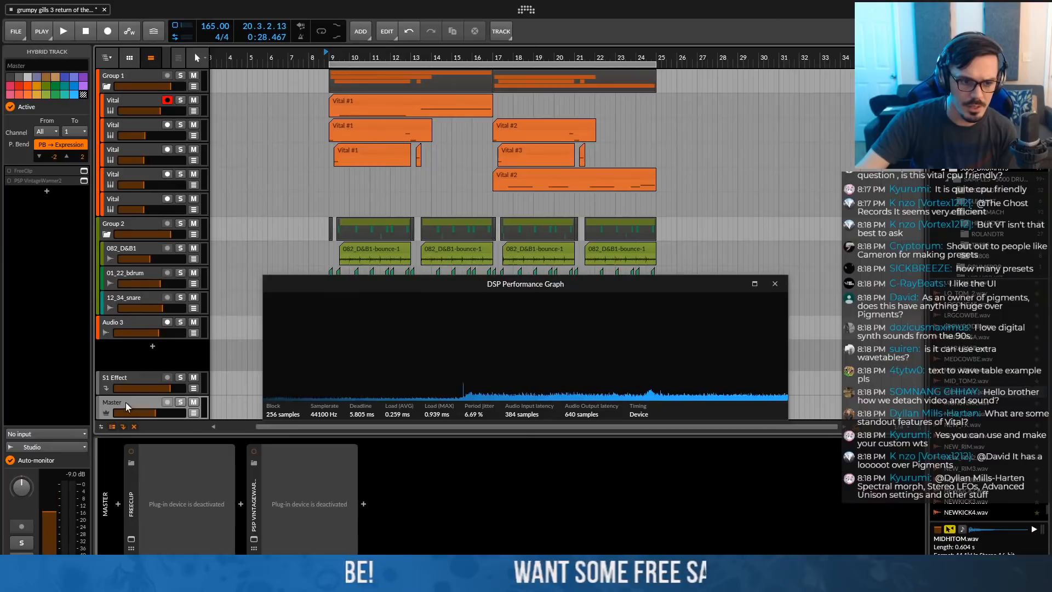
key("alt+a")
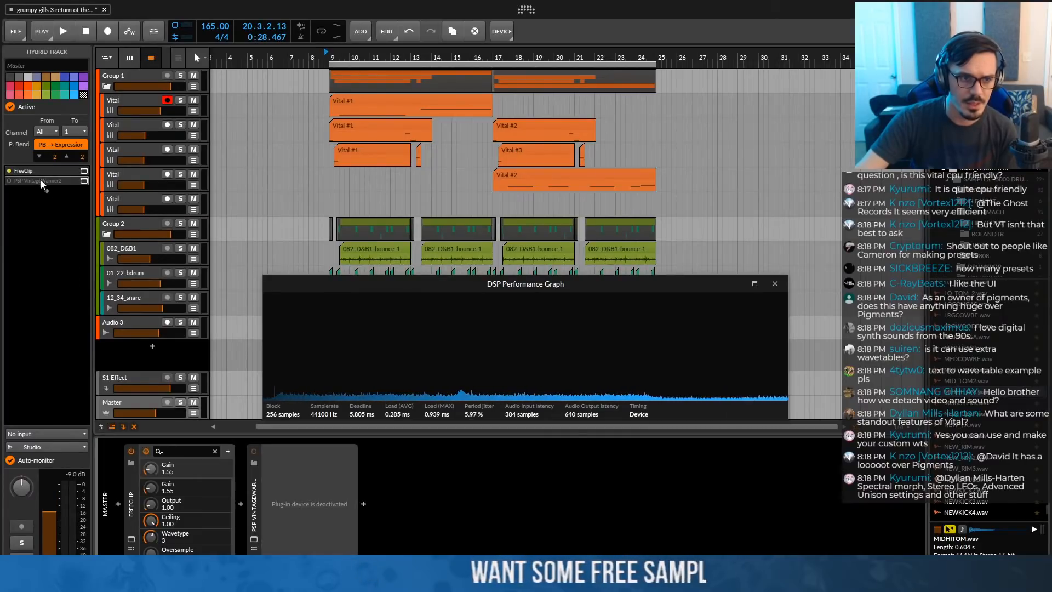
Play the full mix from 8.1.1, examine the DSP load in the performance graph, and close the graph
left_click(312, 55)
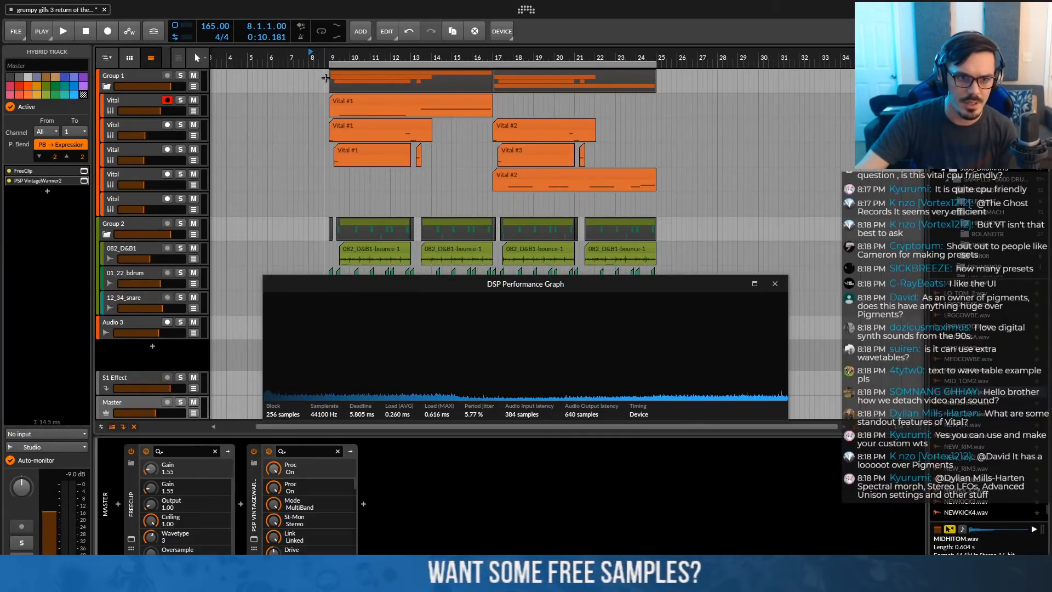
key("space")
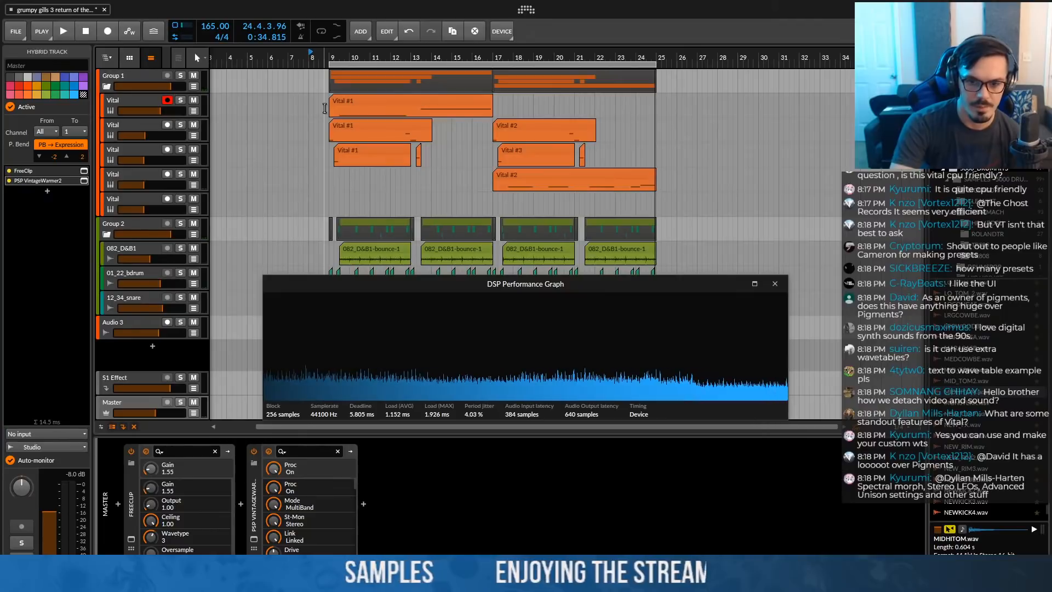
left_click(775, 284)
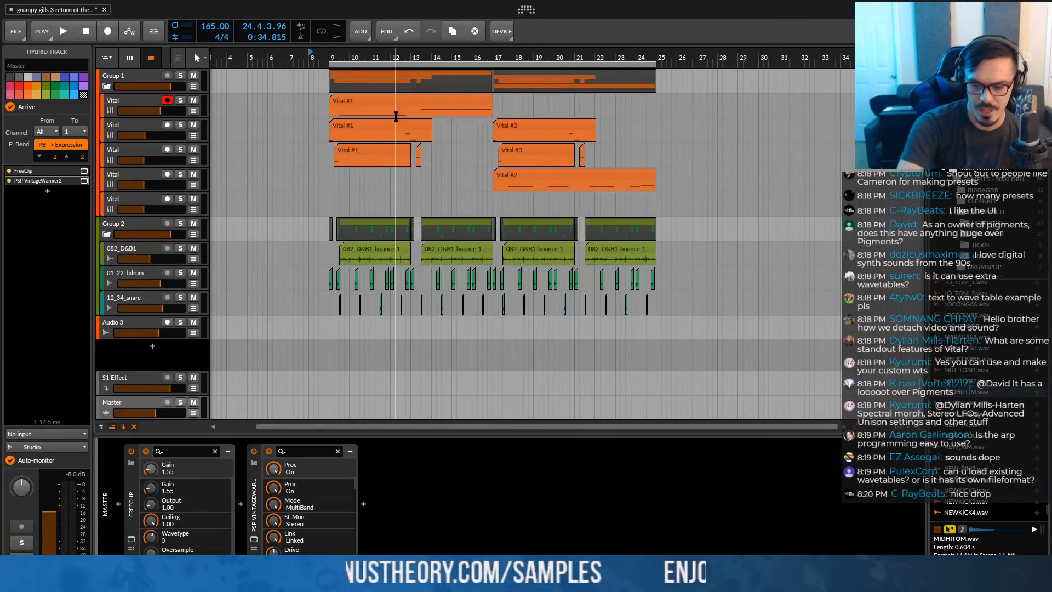
Examine the effects, oscillators and filter type options of Vital on the first Vital track, and close its window
left_click(143, 105)
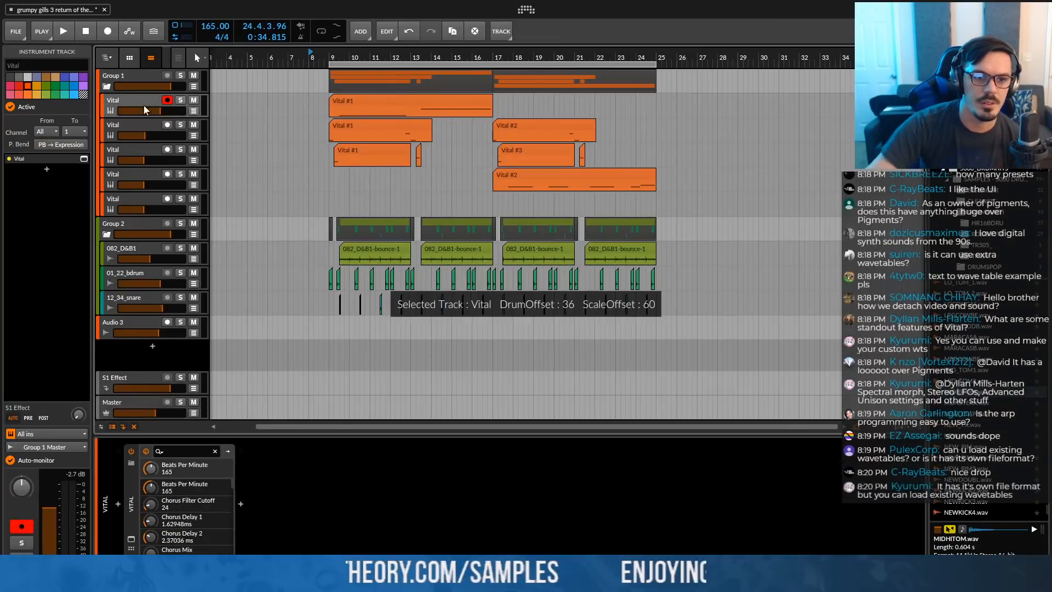
left_click(84, 159)
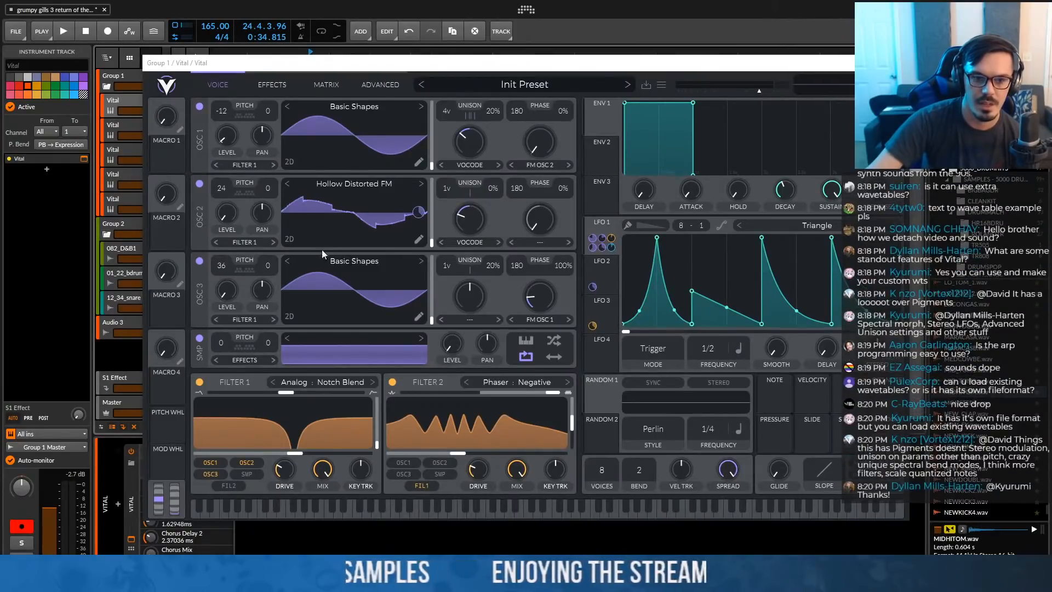
left_click(267, 78)
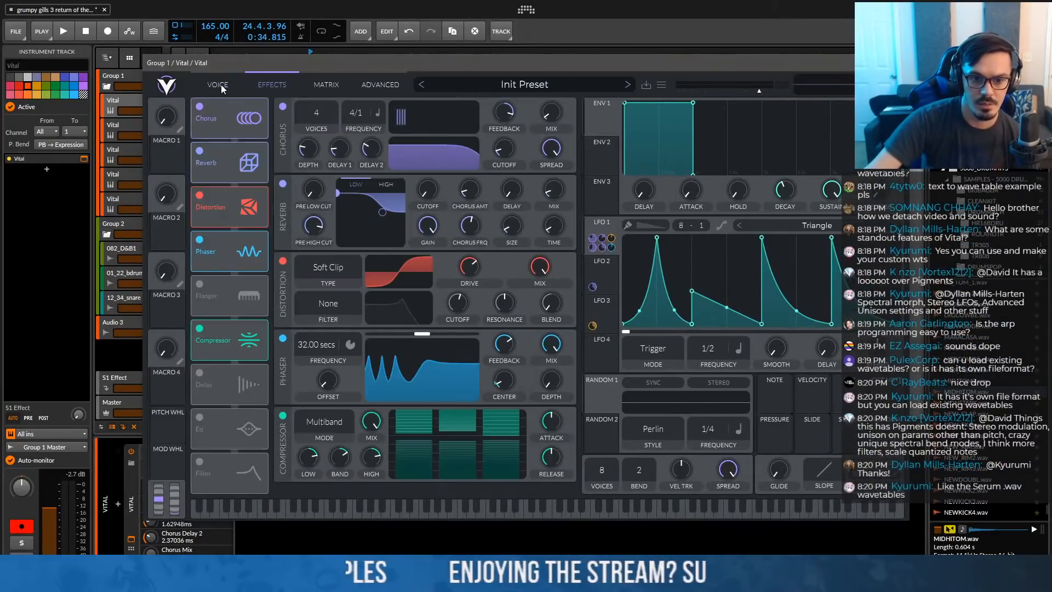
left_click(222, 84)
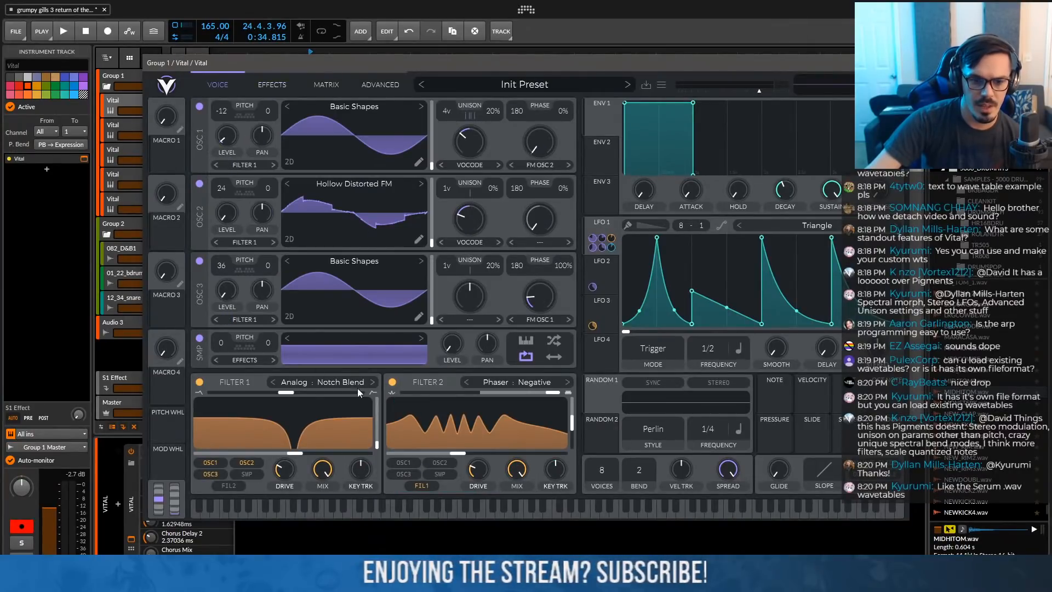
left_click(318, 387)
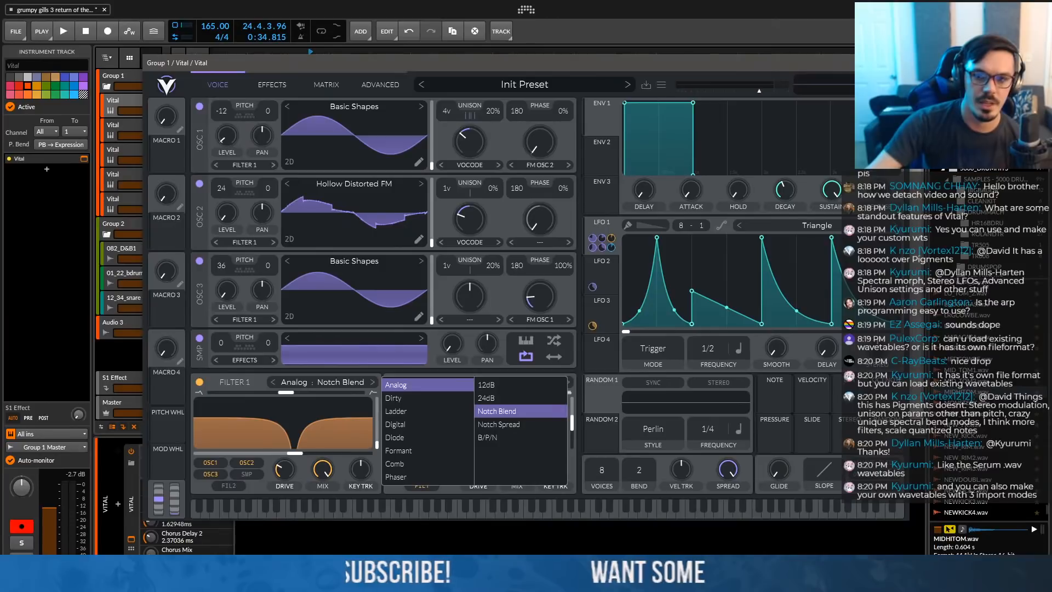
left_click(84, 158)
Open Vital on the empty fifth Vital track and load the LOCONGAS sample as oscillator 1's wavetable
left_click(164, 200)
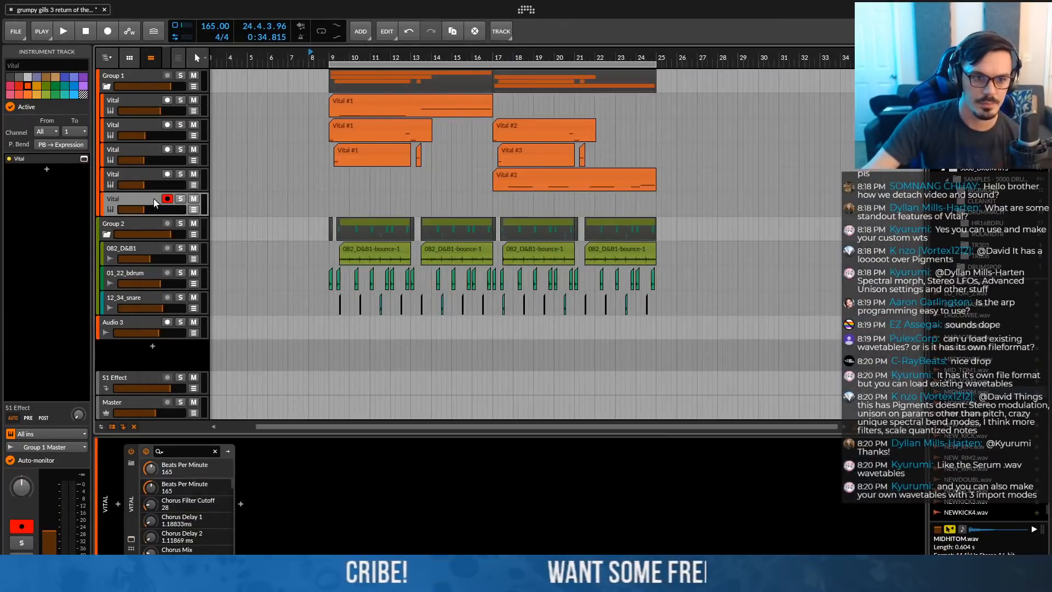
left_click(84, 158)
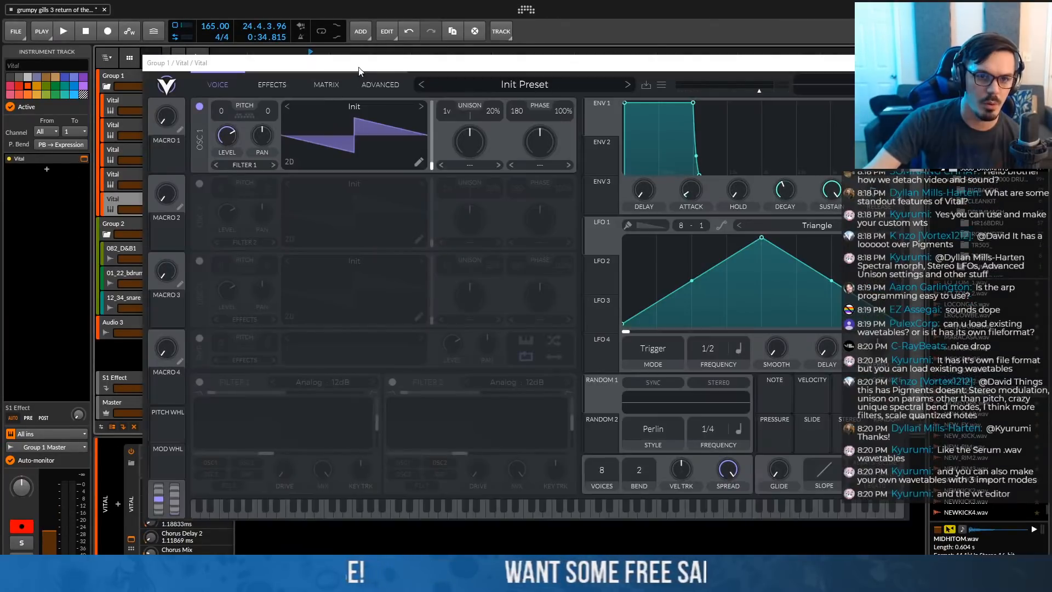
left_click_drag(337, 73, 325, 83)
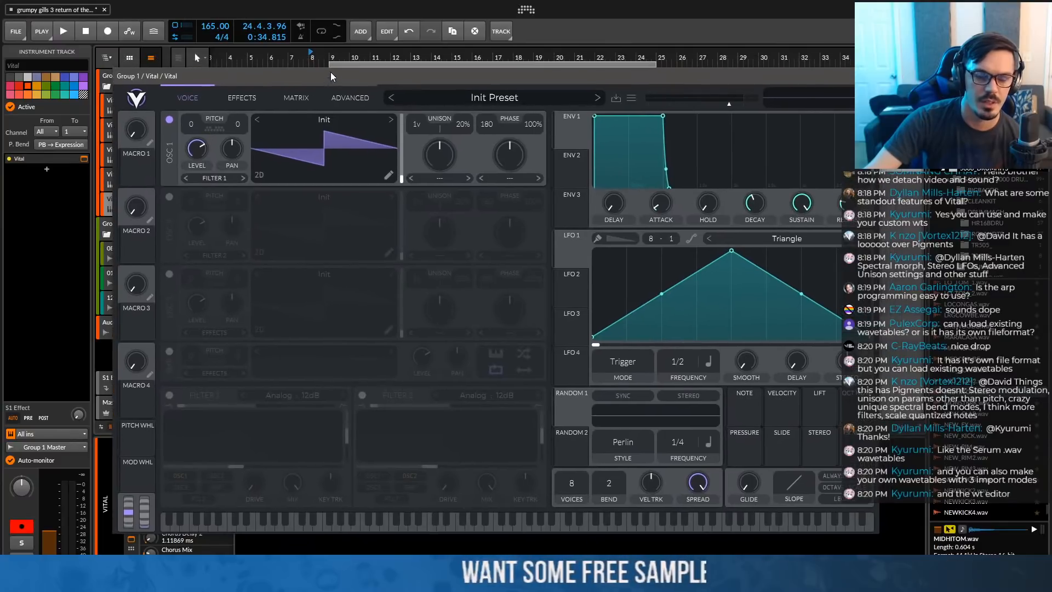
left_click(964, 338)
left_click_drag(965, 305, 341, 136)
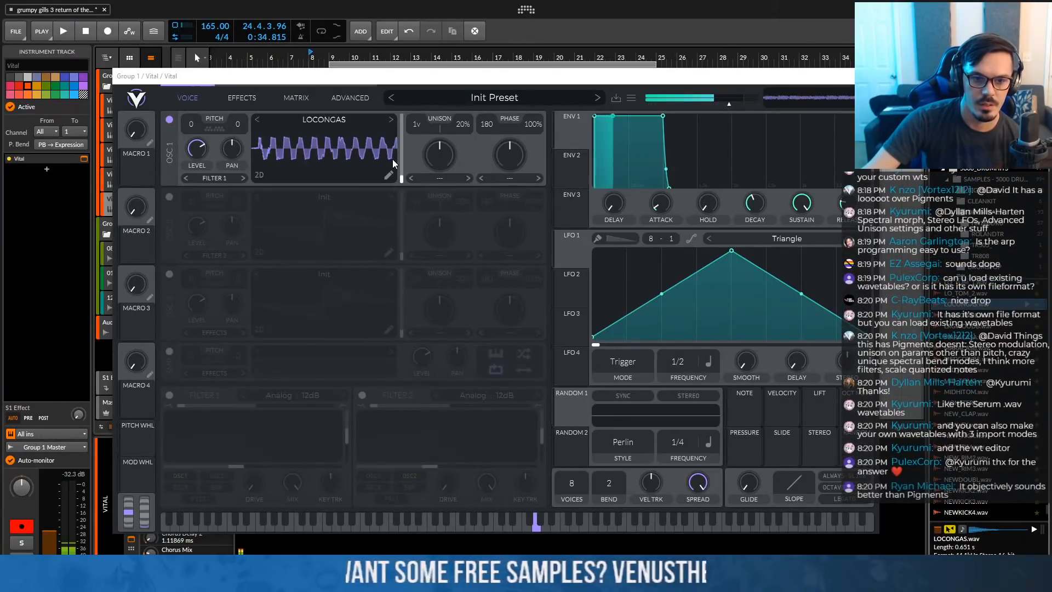
Replace oscillator 1's wavetable with the MID_TOM2 sample and shift its frame position to about the middle
key("Down")
key("Down")
key("Down")
left_click_drag(461, 178, 317, 163)
left_click_drag(403, 174, 402, 155)
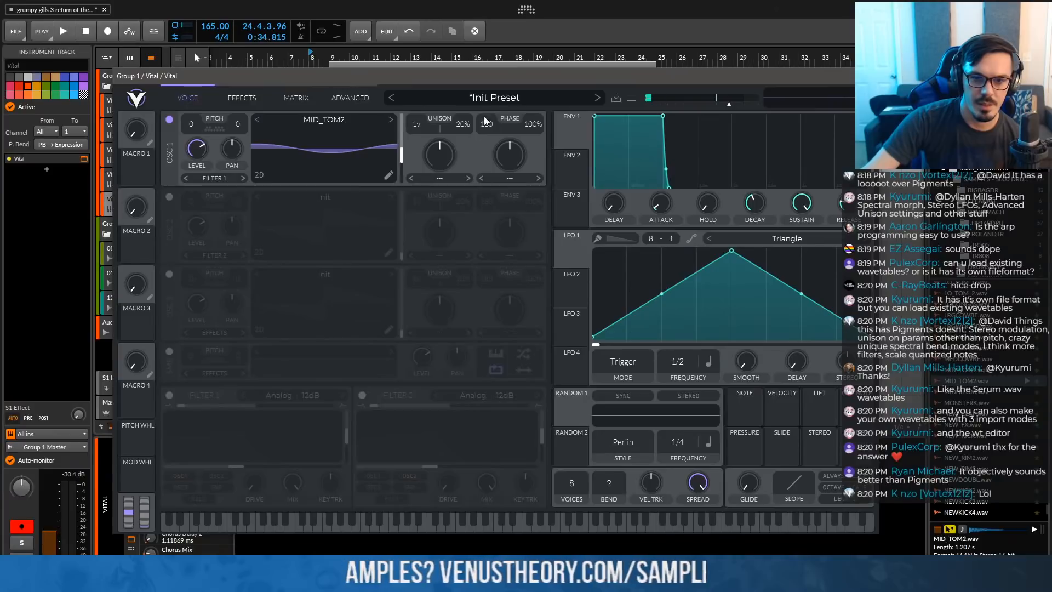
Reinitialise the preset and examine the Init waveform in oscillator 1's wavetable editor
left_click(487, 97)
left_click(432, 202)
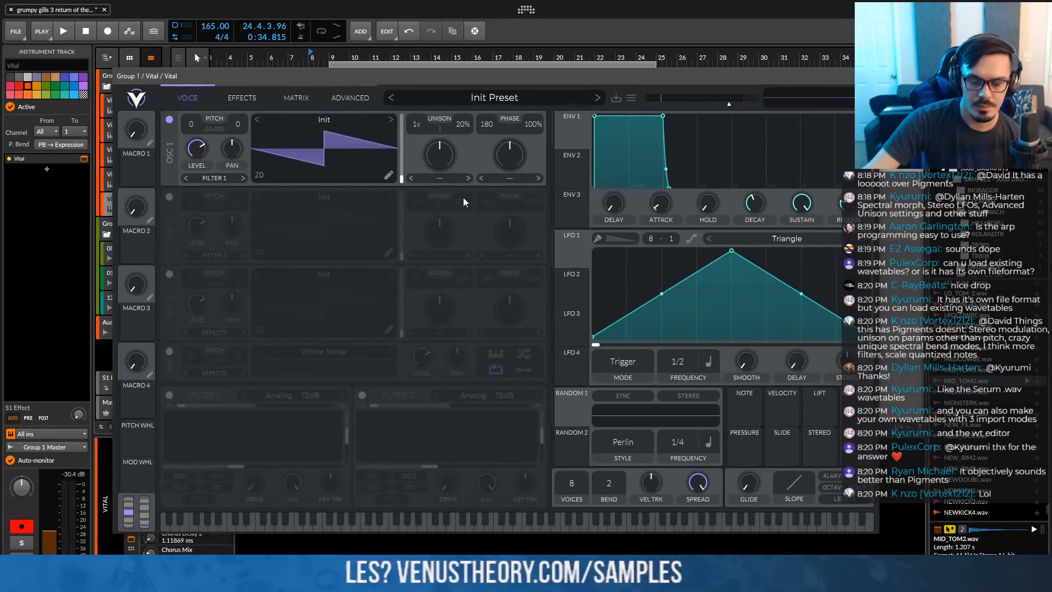
left_click(386, 175)
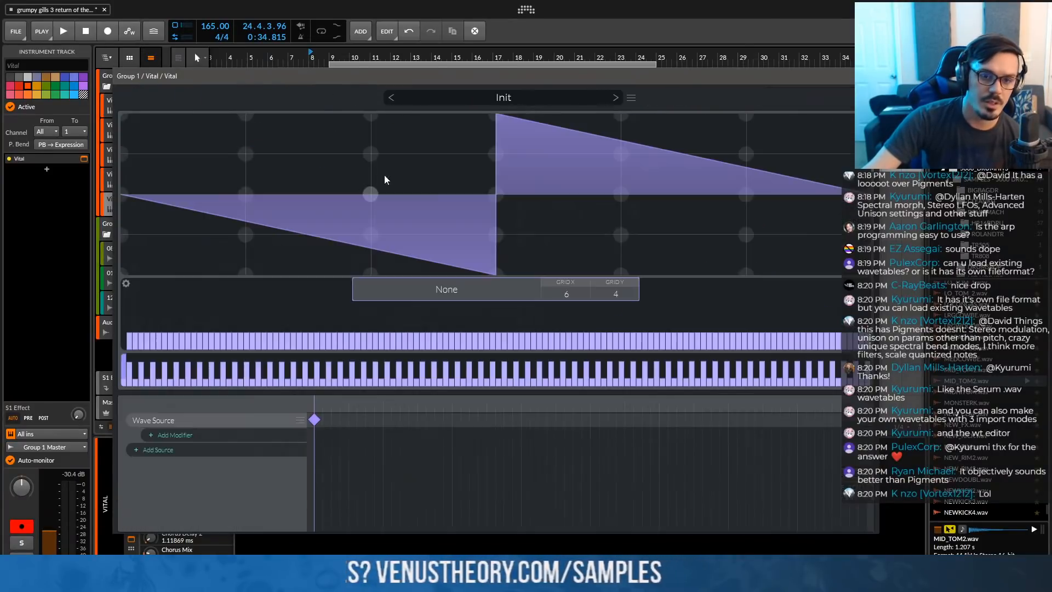
left_click(787, 97)
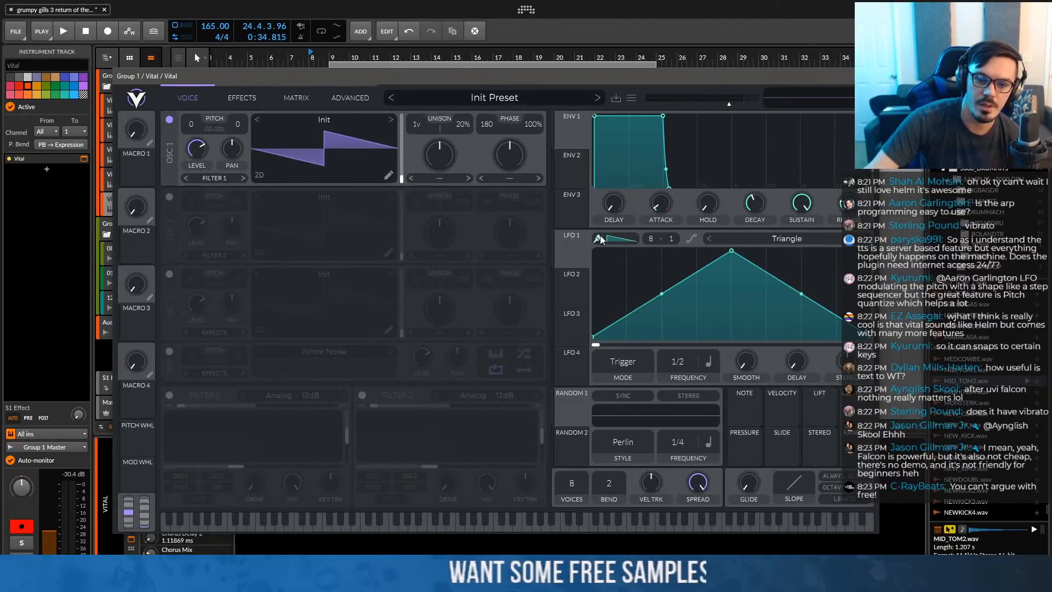
Set LFO 1's paint brush to flat steps with an 8 by 4 grid and paint an uneven step pattern
left_click(616, 240)
left_click(615, 253)
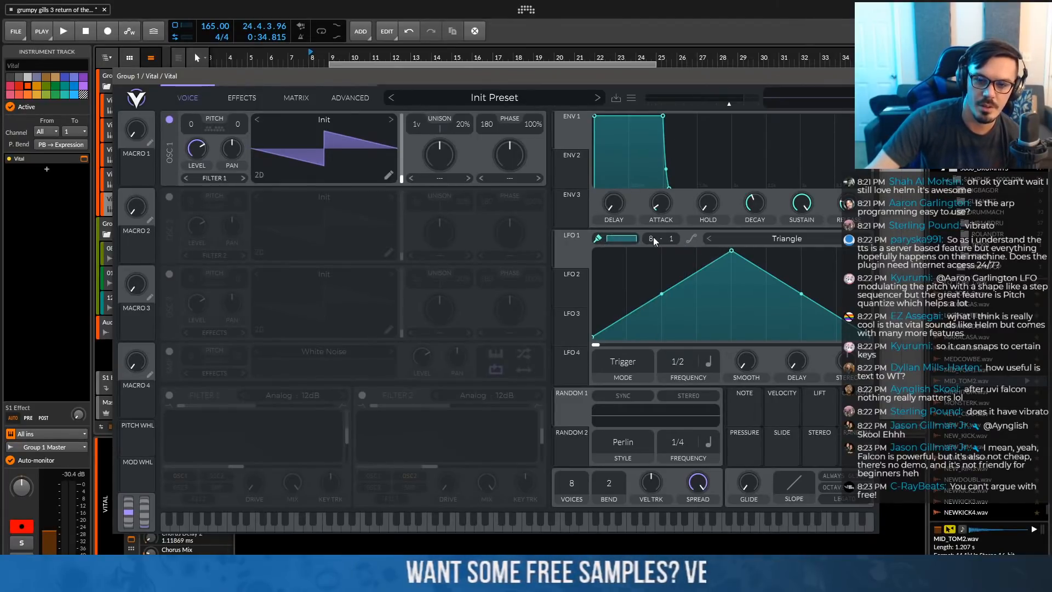
scroll(673, 234, "up", 4)
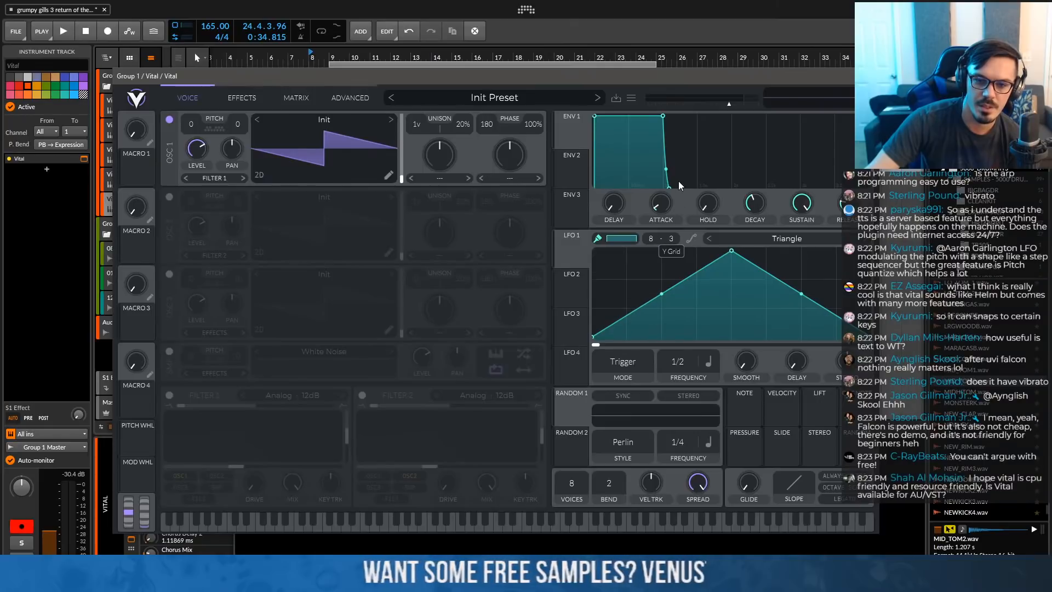
scroll(672, 233, "down", 1)
mouse_move(603, 304)
left_mouse_down()
mouse_move(619, 295)
mouse_move(698, 324)
mouse_move(833, 272)
left_mouse_up()
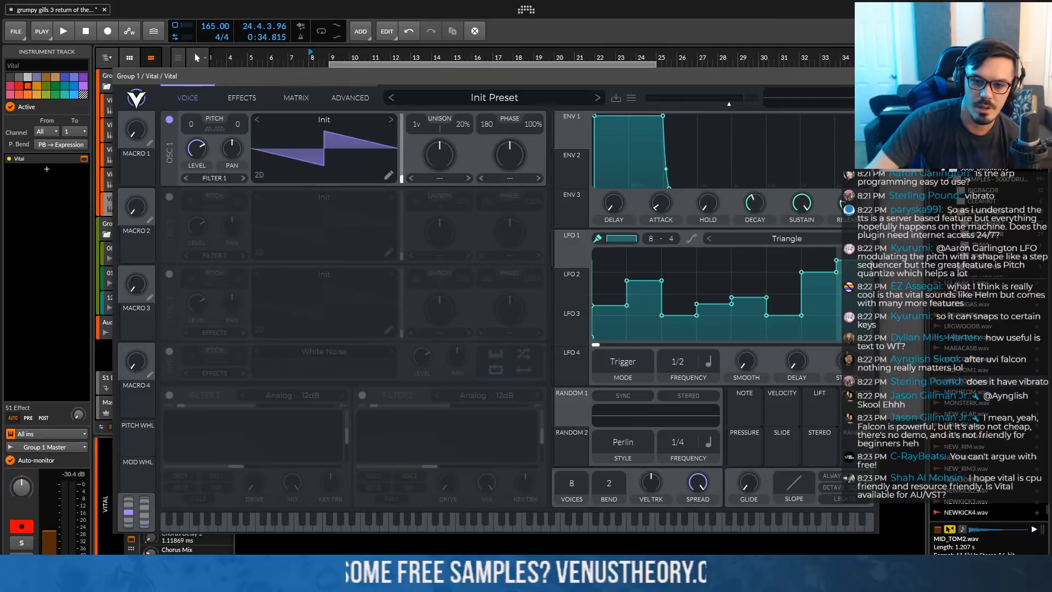
Assign LFO 1 to oscillator 1's transpose and enter a modulation amount
left_click_drag(580, 245, 191, 145)
right_click(193, 146)
left_click(209, 198)
key("Return")
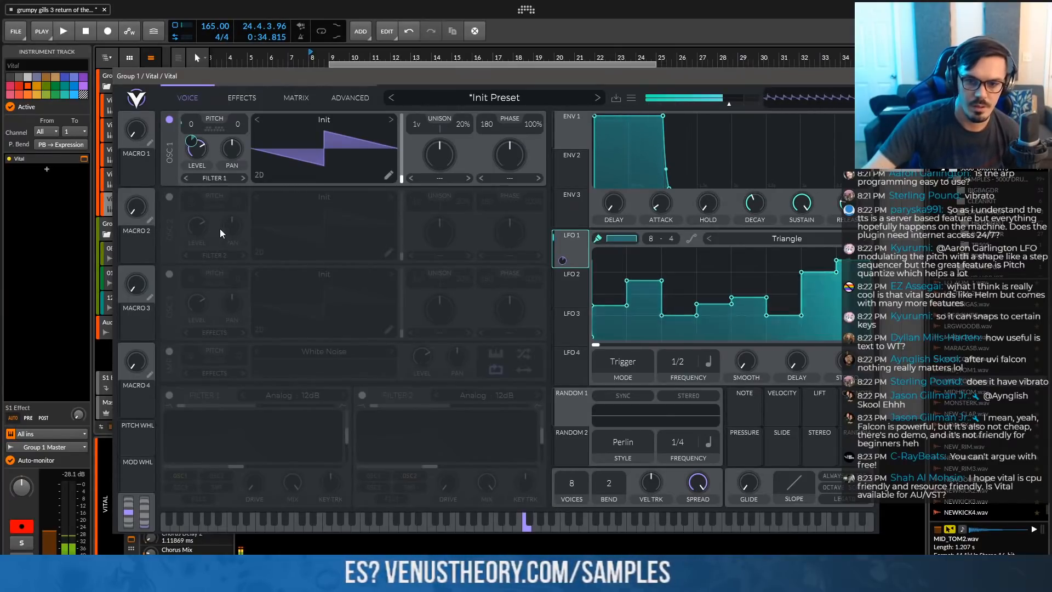
Set LFO 1's frequency to 1/1 and snap oscillator 1's transpose to C, D#, F, G and A#
left_click_drag(677, 363, 677, 389)
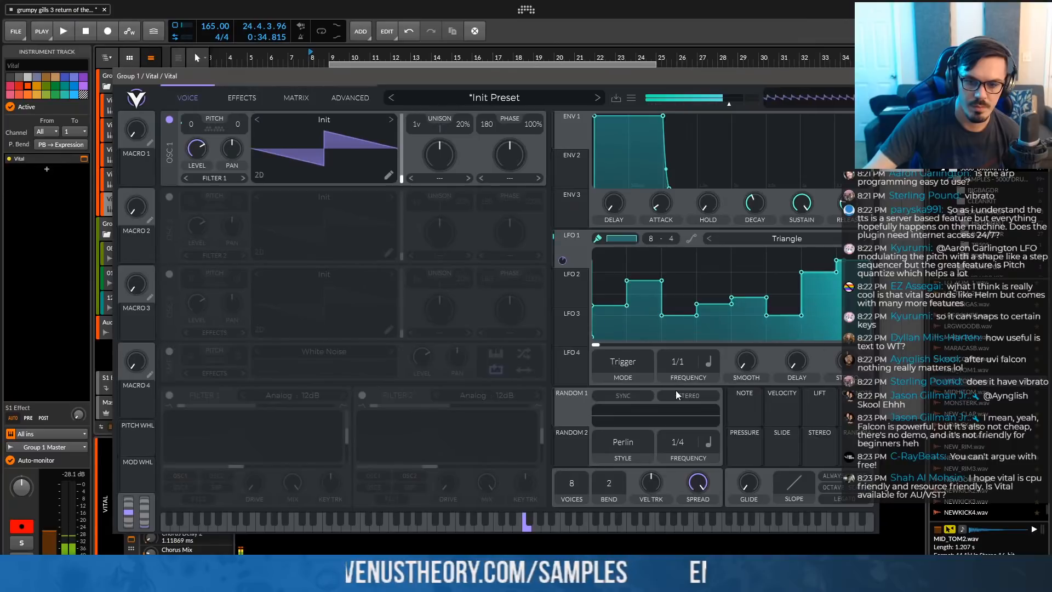
left_click(214, 128)
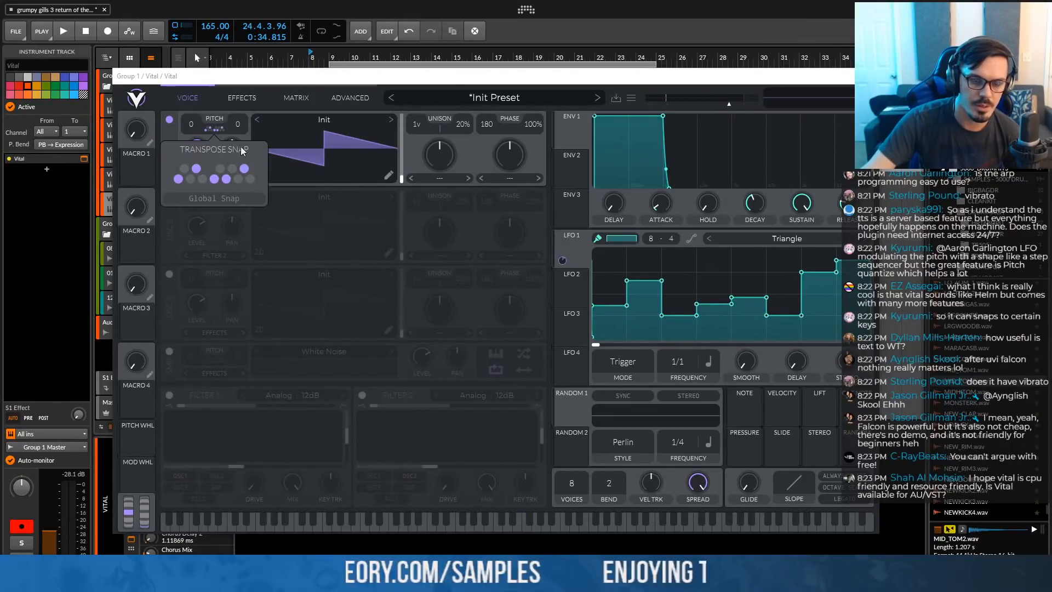
left_click(219, 126)
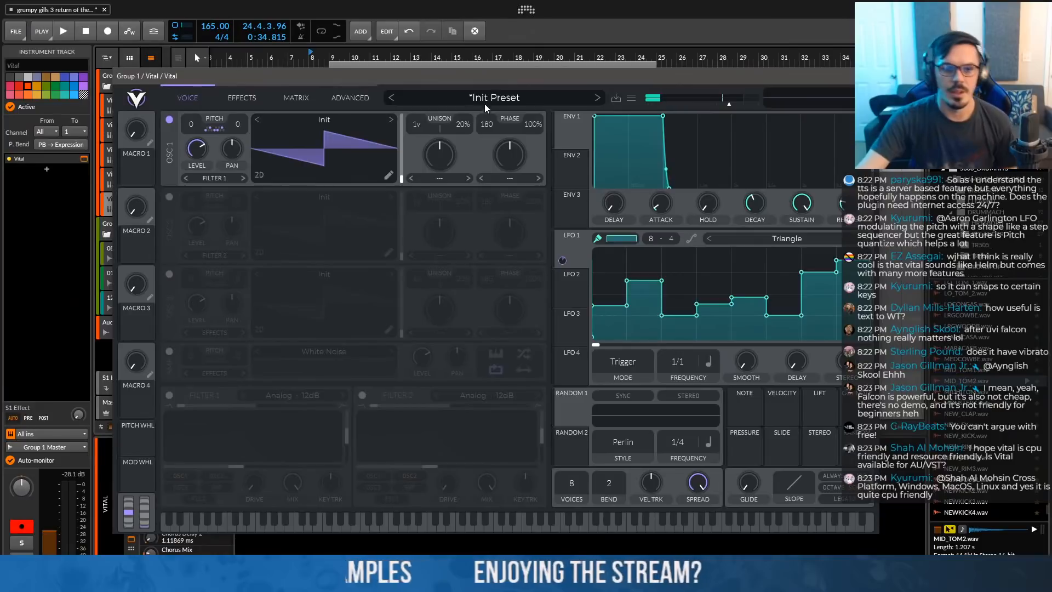
Reinitialise the preset, then load the pad preset PSXPAD.exe and return to its voice settings
right_click(480, 100)
left_click(450, 212)
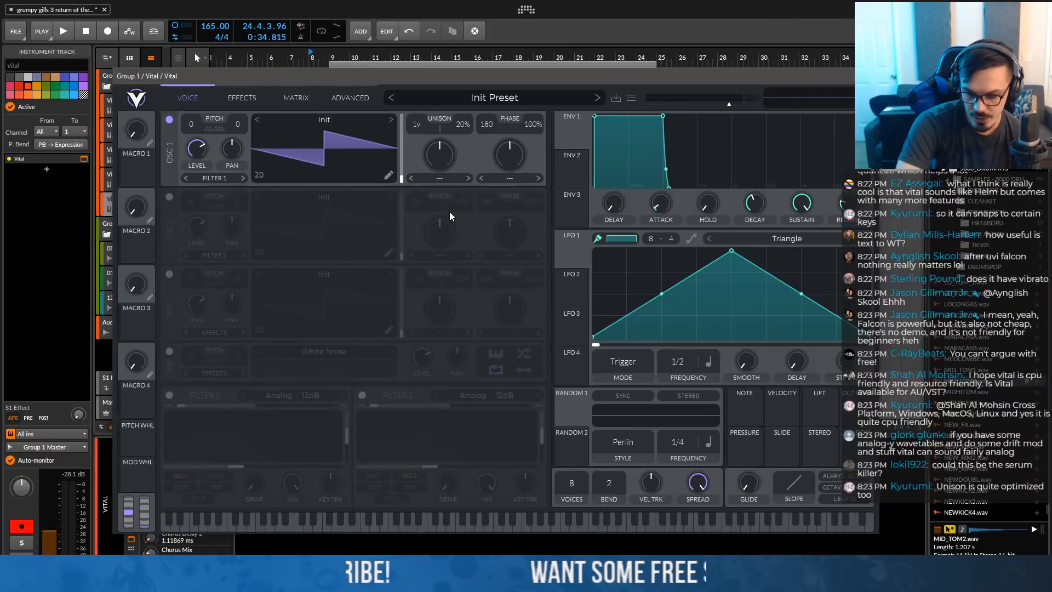
left_click(482, 99)
scroll(491, 470, "down", 3)
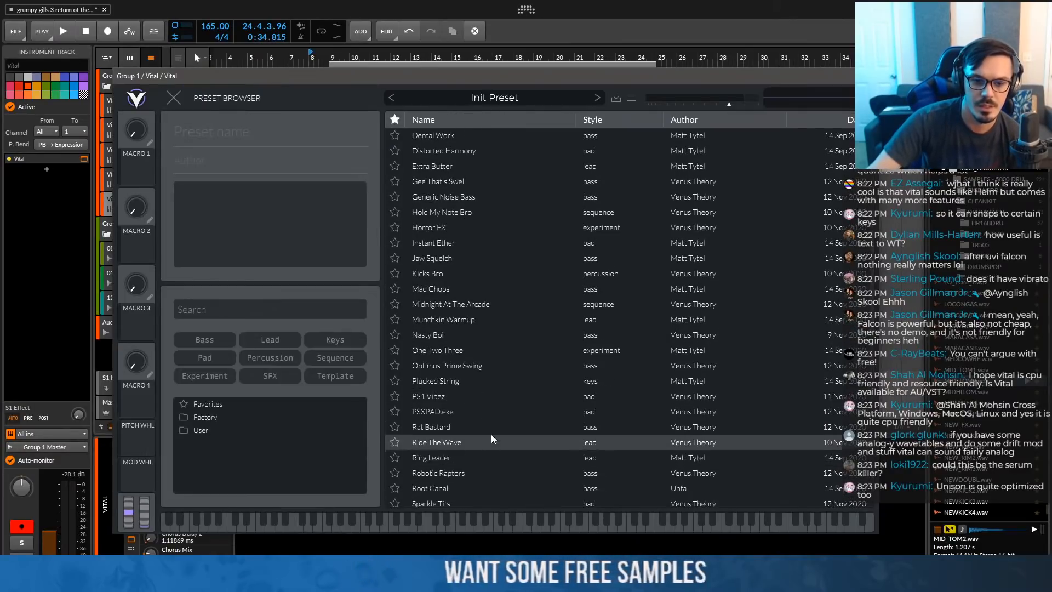
left_click(490, 413)
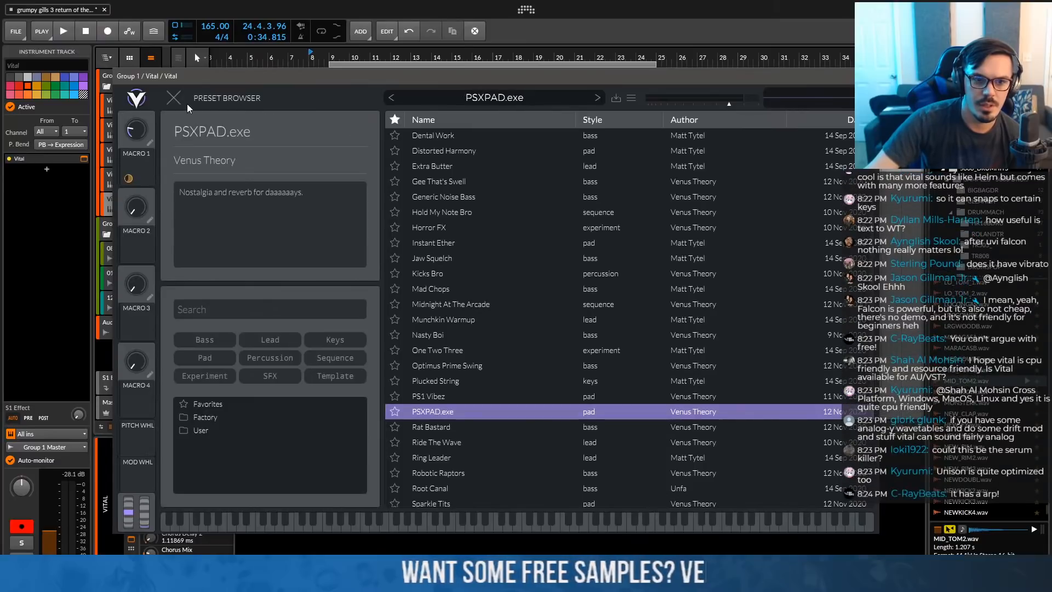
left_click(173, 100)
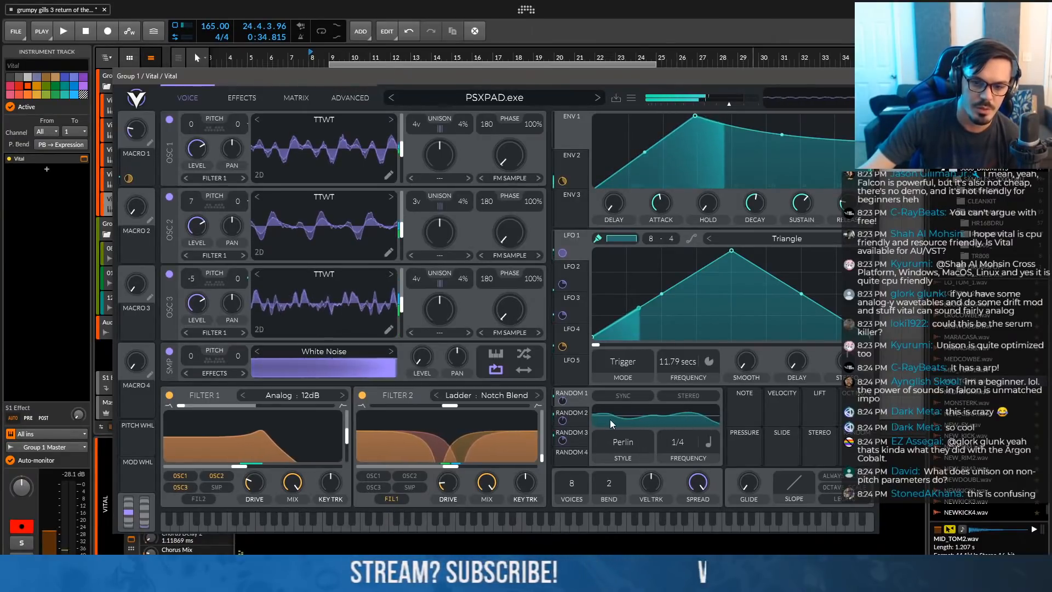
Reinitialise the preset and assign Random 1 to oscillator 1's fine tune
right_click(493, 102)
left_click(460, 206)
left_click_drag(564, 406, 237, 115)
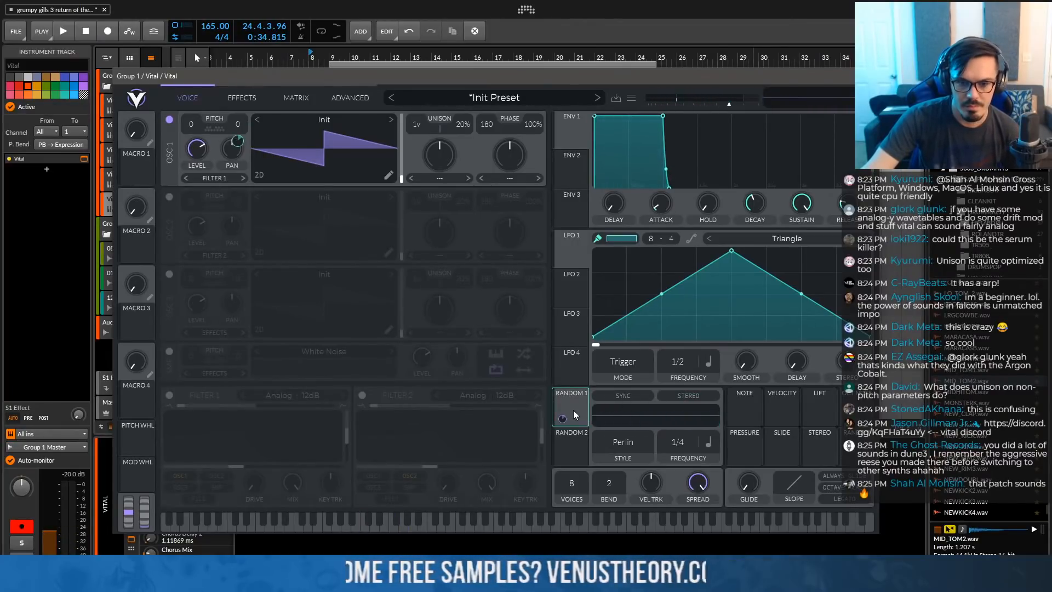
Replace Random 1 with LFO 1 as the modulation source of oscillator 1's fine tune
left_click(579, 331)
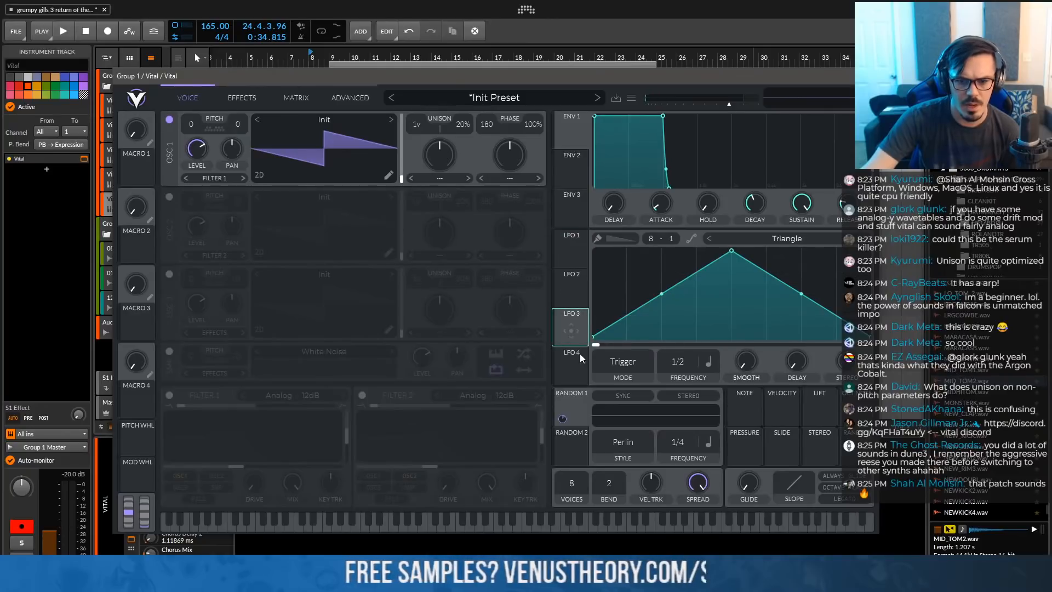
left_click(577, 266)
left_click(568, 419)
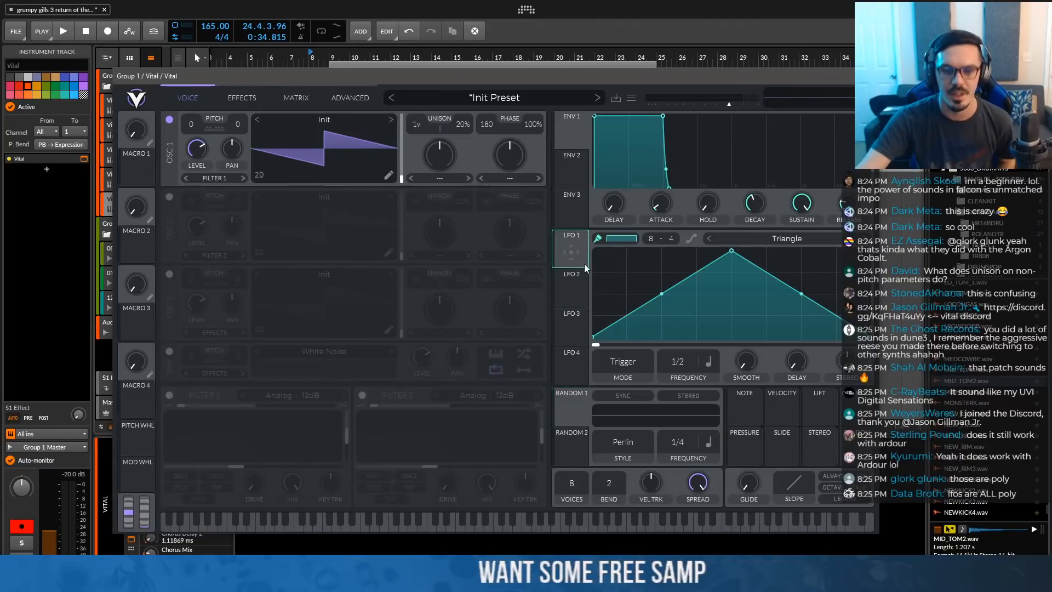
left_click_drag(573, 251, 234, 145)
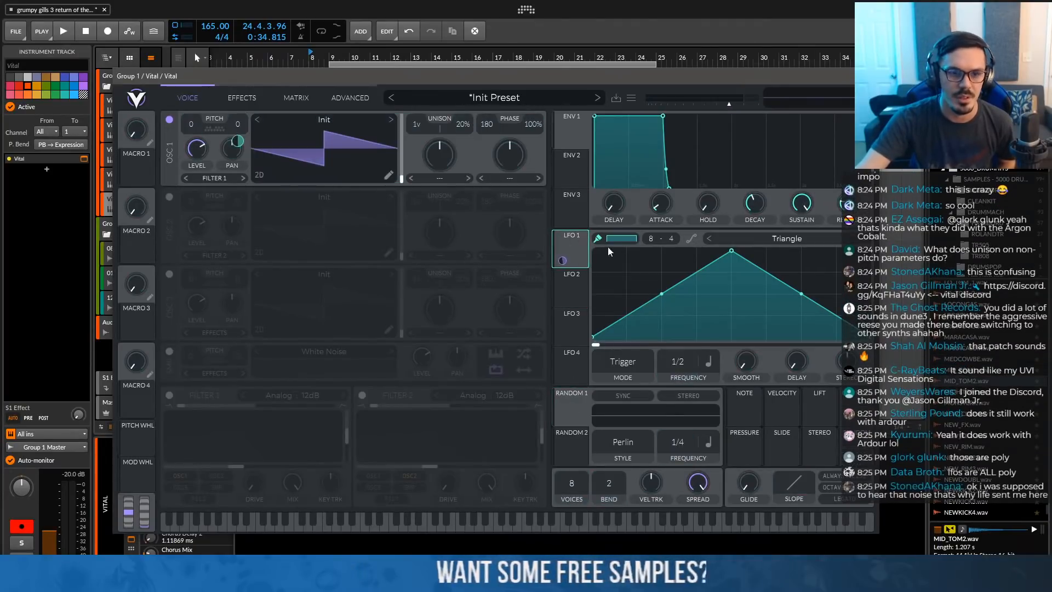
Switch LFO 1's frequency to seconds and redraw the first half of its triangle curve with uneven steps
left_click(707, 362)
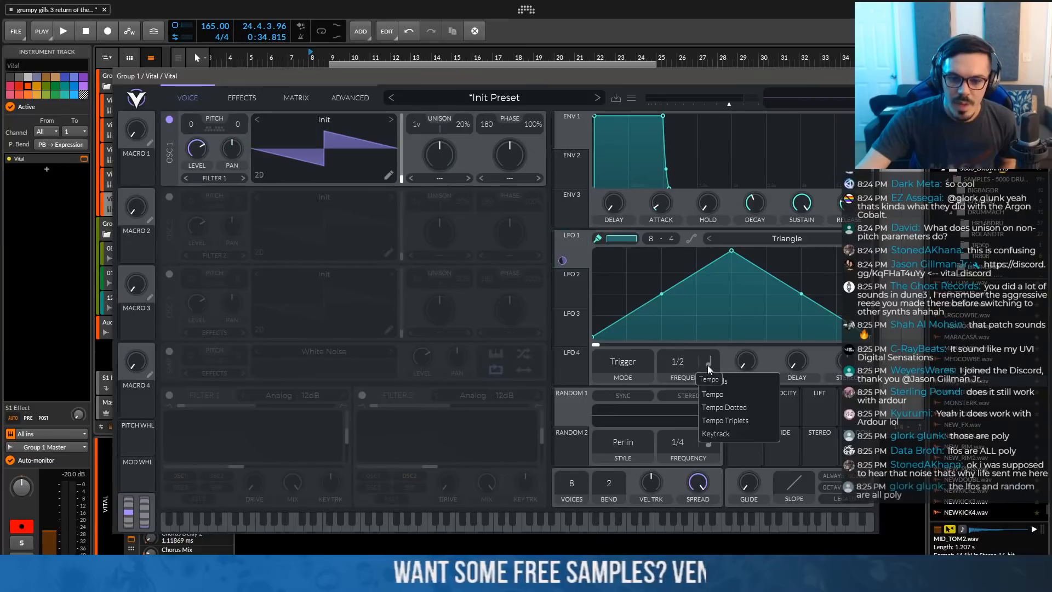
left_click(713, 382)
mouse_move(645, 257)
left_mouse_down()
mouse_move(605, 268)
mouse_move(665, 329)
mouse_move(679, 326)
left_mouse_up()
left_click(596, 241)
left_click(597, 240)
double_click(610, 276)
left_click_drag(627, 273, 611, 331)
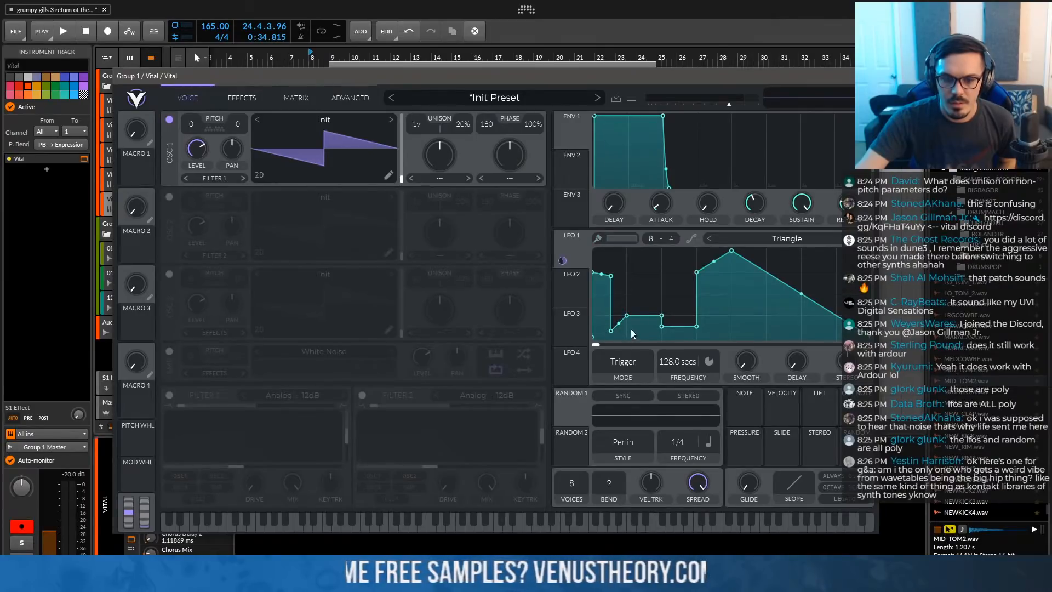
Reshape the LFO 1 curve into irregular peaks and dips across its full length by adding, moving and removing points
double_click(649, 273)
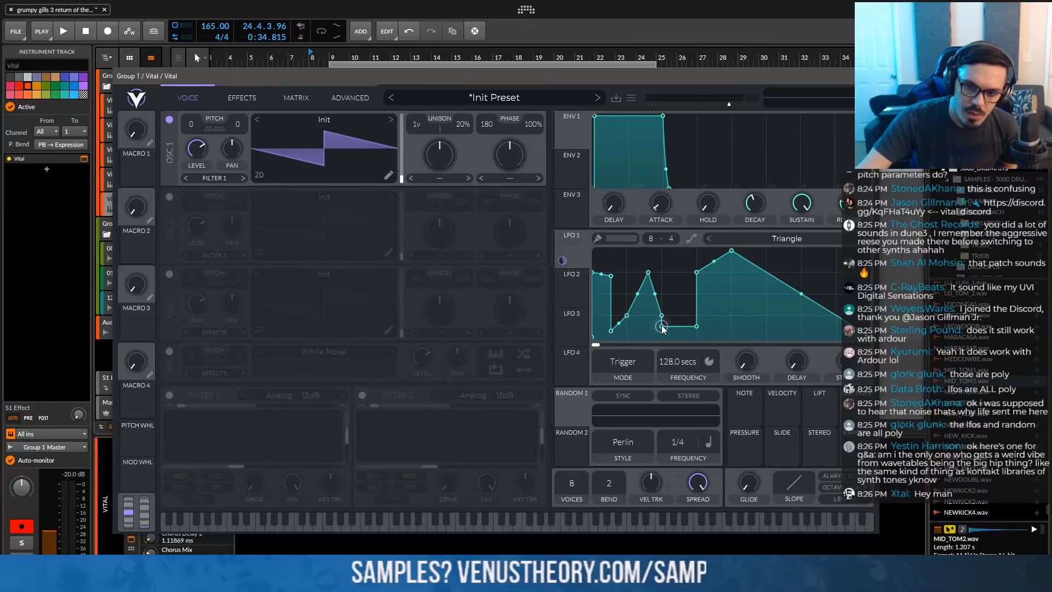
left_click_drag(662, 327, 682, 329)
left_click_drag(696, 272, 731, 294)
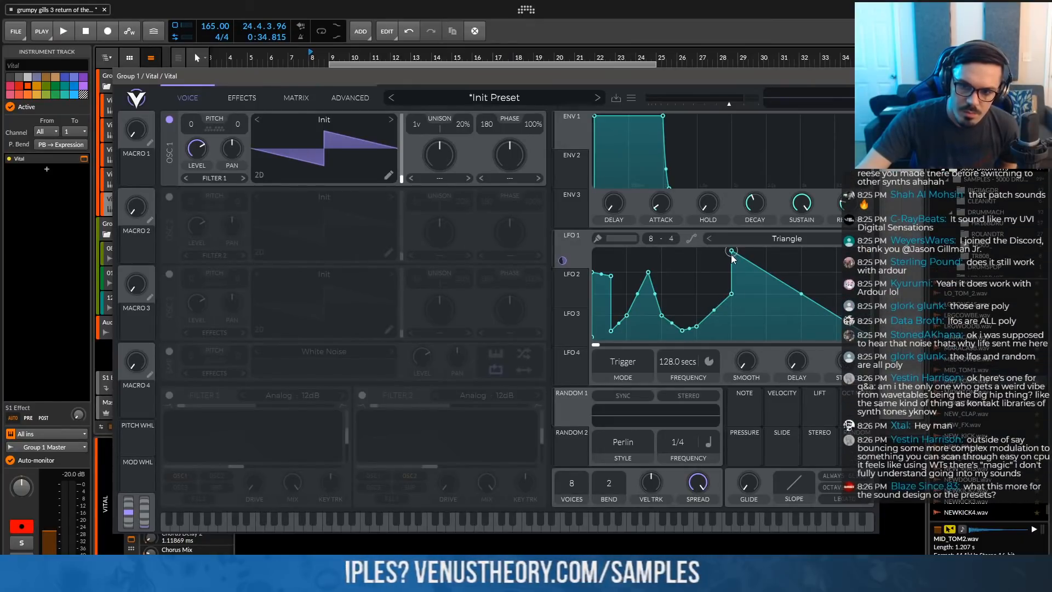
left_click_drag(737, 254, 787, 263)
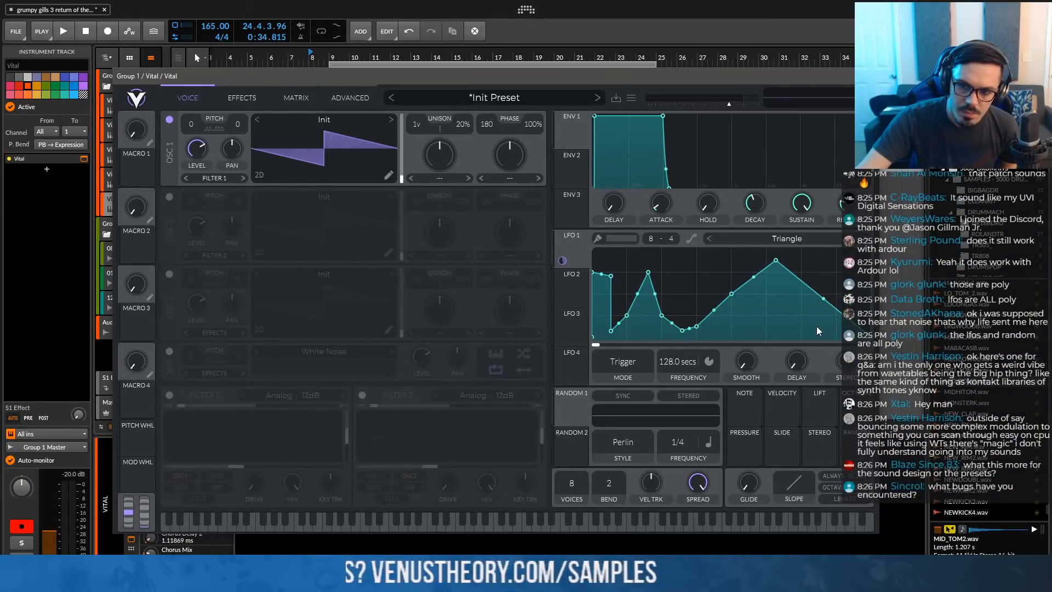
double_click(792, 327)
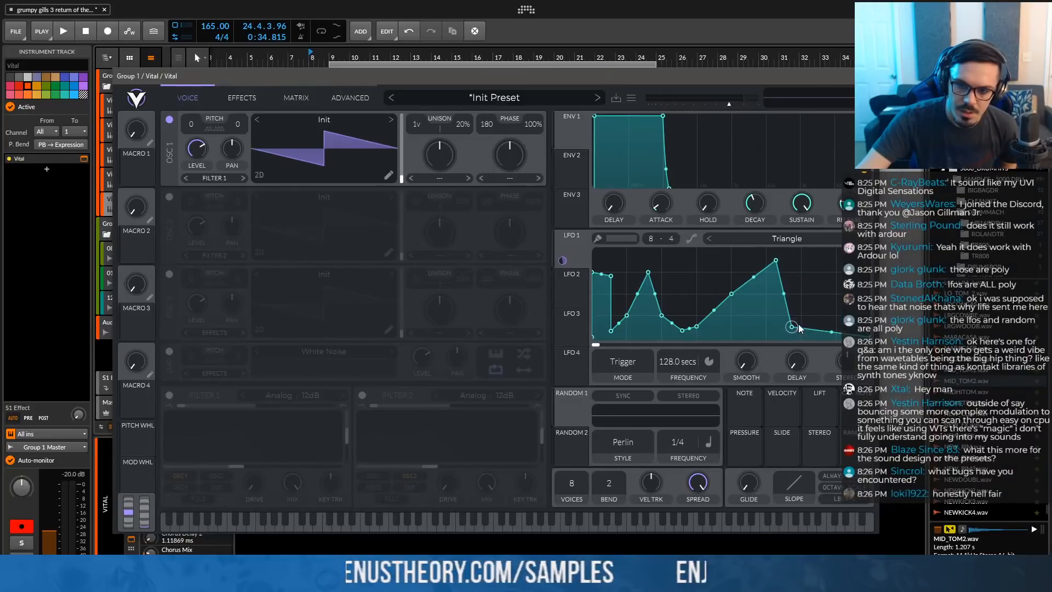
double_click(849, 268)
double_click(814, 269)
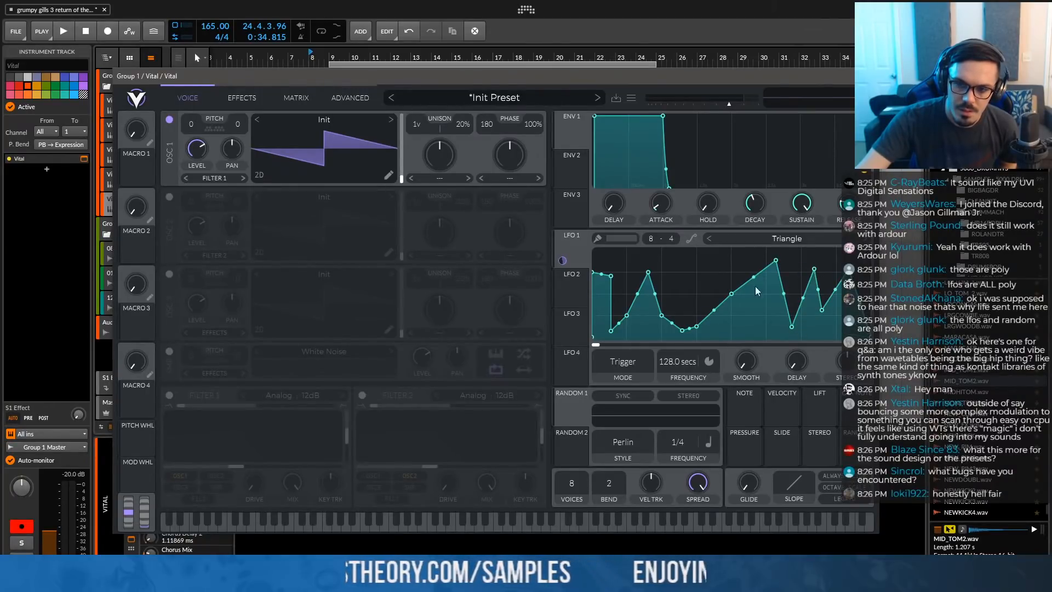
double_click(730, 272)
double_click(749, 304)
double_click(599, 296)
double_click(611, 276)
left_click_drag(612, 330, 627, 326)
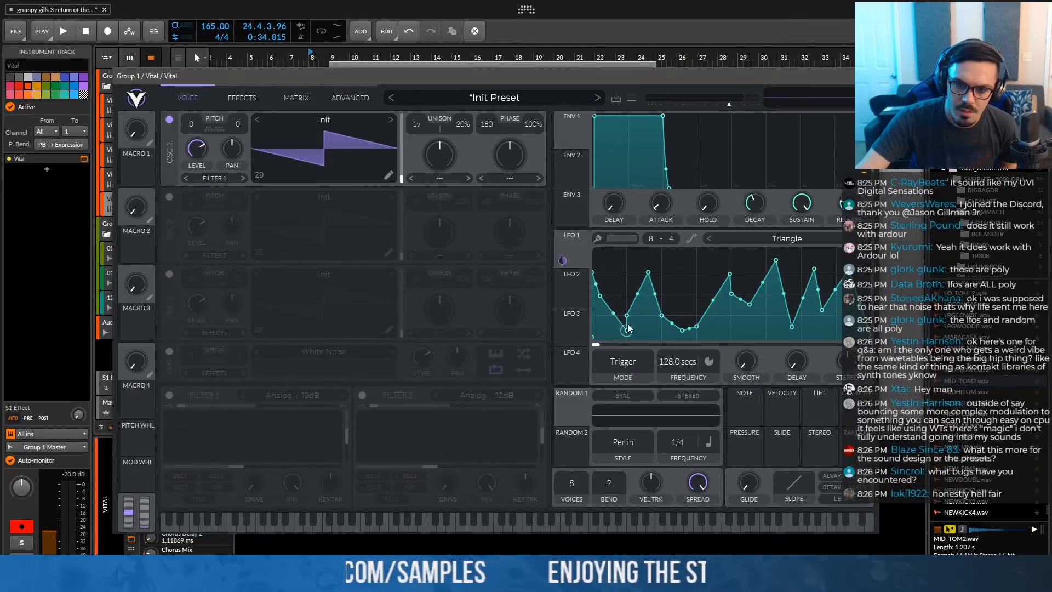
Adjust LFO 1's modulation amount on oscillator 1's fine tune and set LFO 1's frequency to 2.789 seconds
left_click_drag(563, 259, 237, 125)
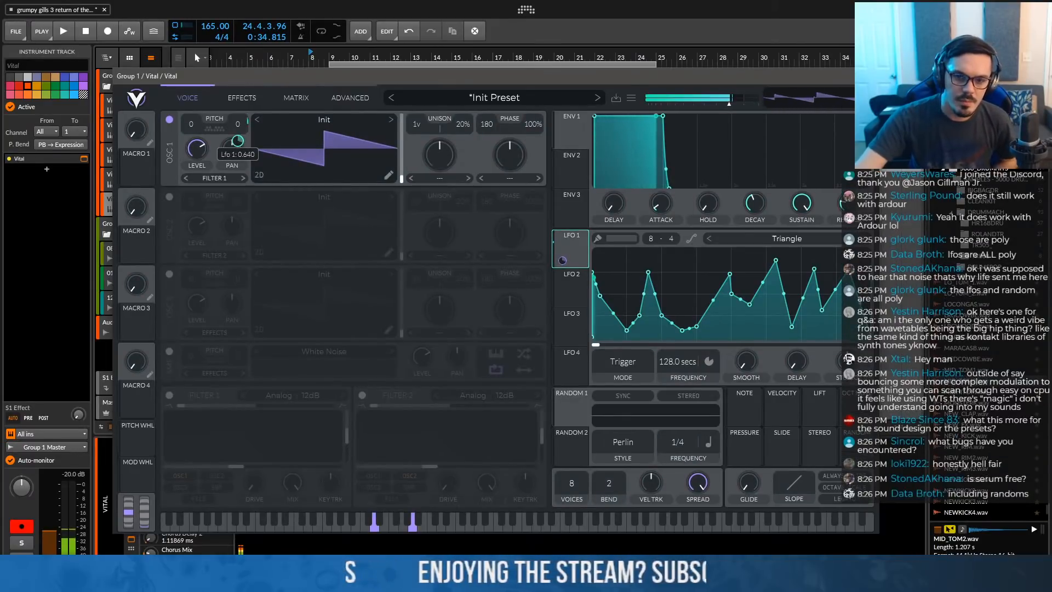
left_click_drag(675, 387, 669, 354)
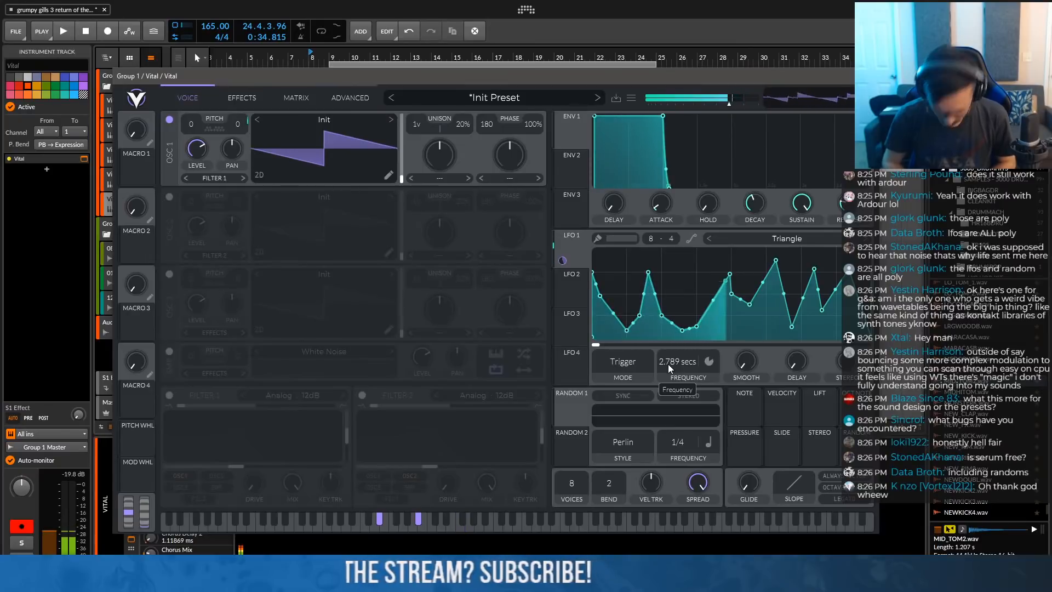
Enable filter 1 and set it to the Ladder 12dB model
left_click(170, 395)
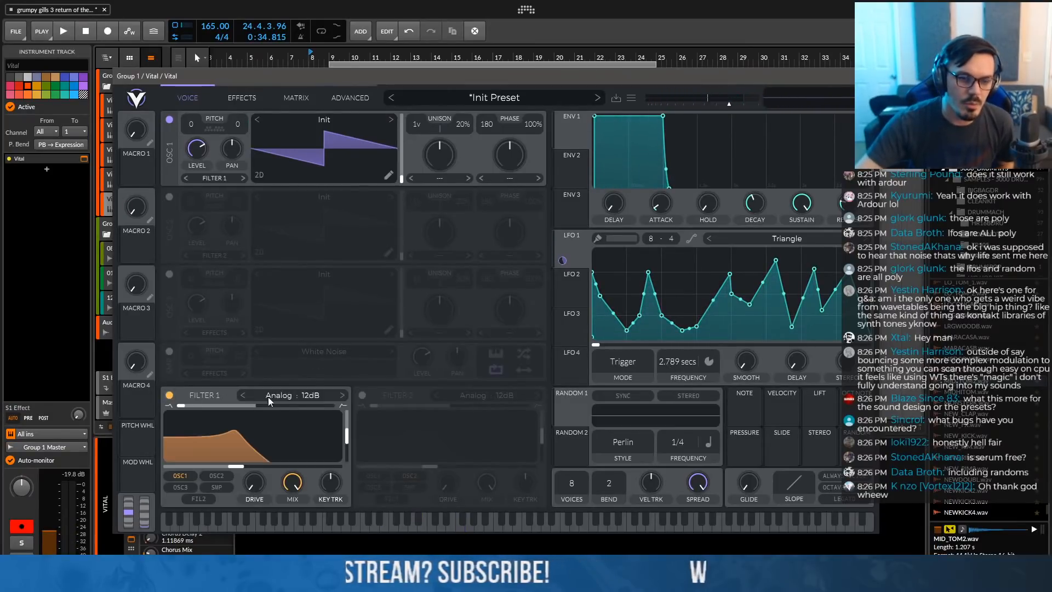
left_click(305, 397)
left_click(377, 425)
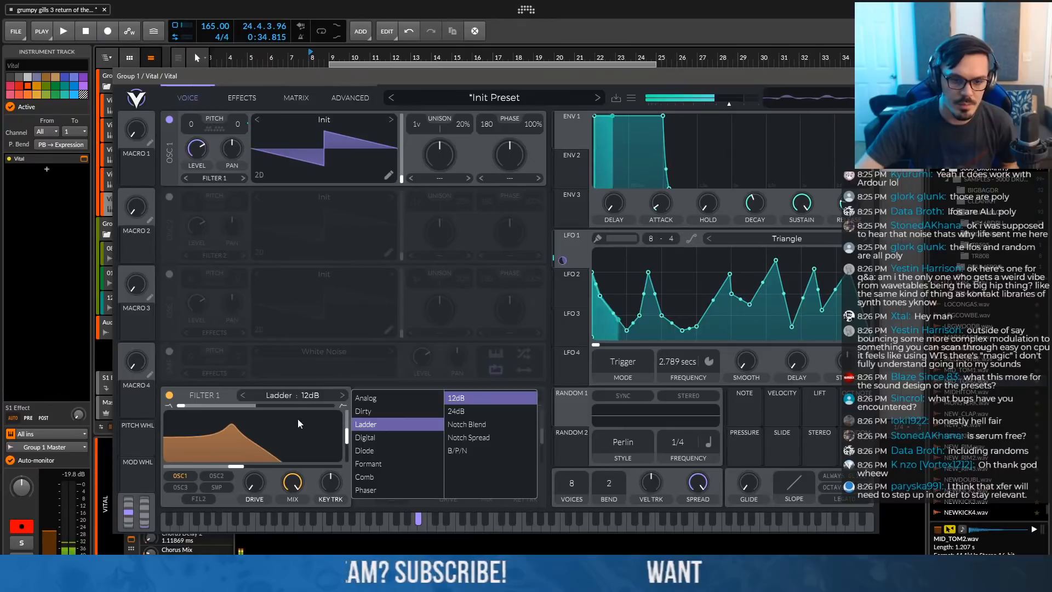
Assign envelope 2 to filter 1's cutoff and give the envelope a slow attack and long decay
left_click_drag(563, 180, 189, 469)
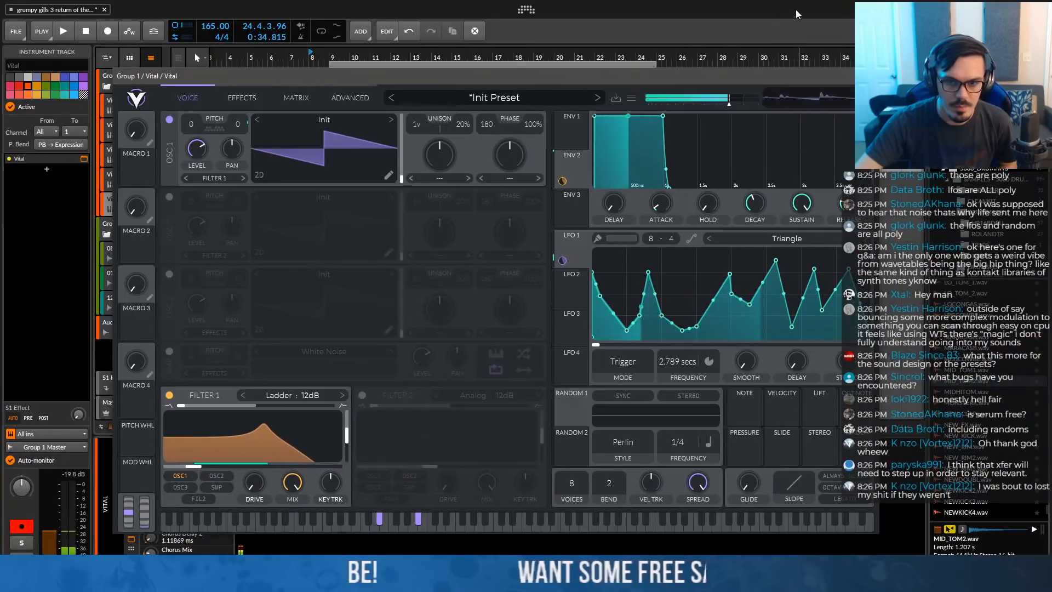
left_click_drag(663, 116, 689, 147)
left_click_drag(594, 116, 707, 115)
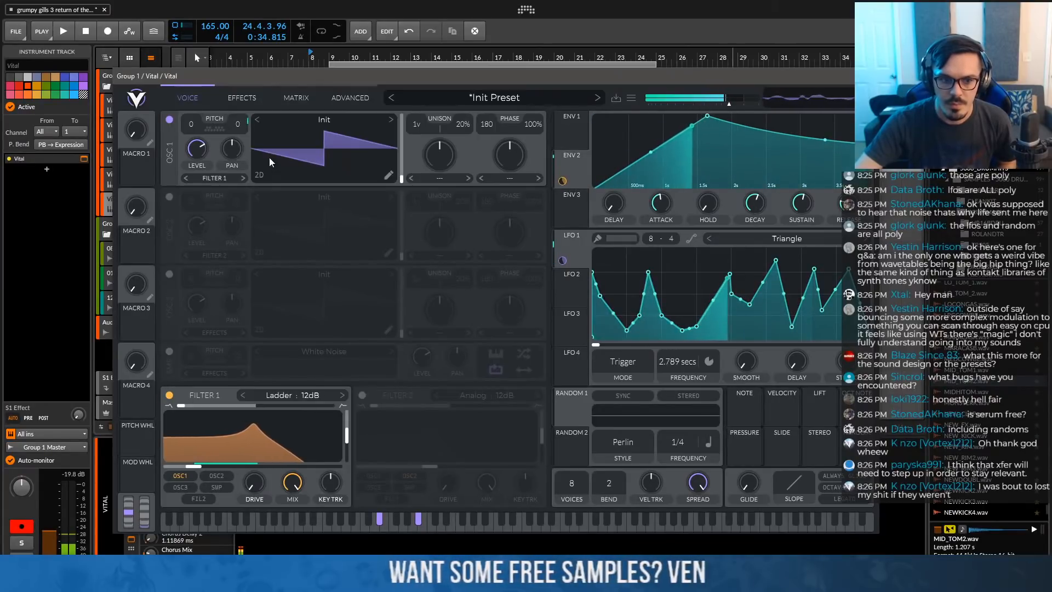
Enable the distortion effect with the Soft Clip type
left_click(244, 97)
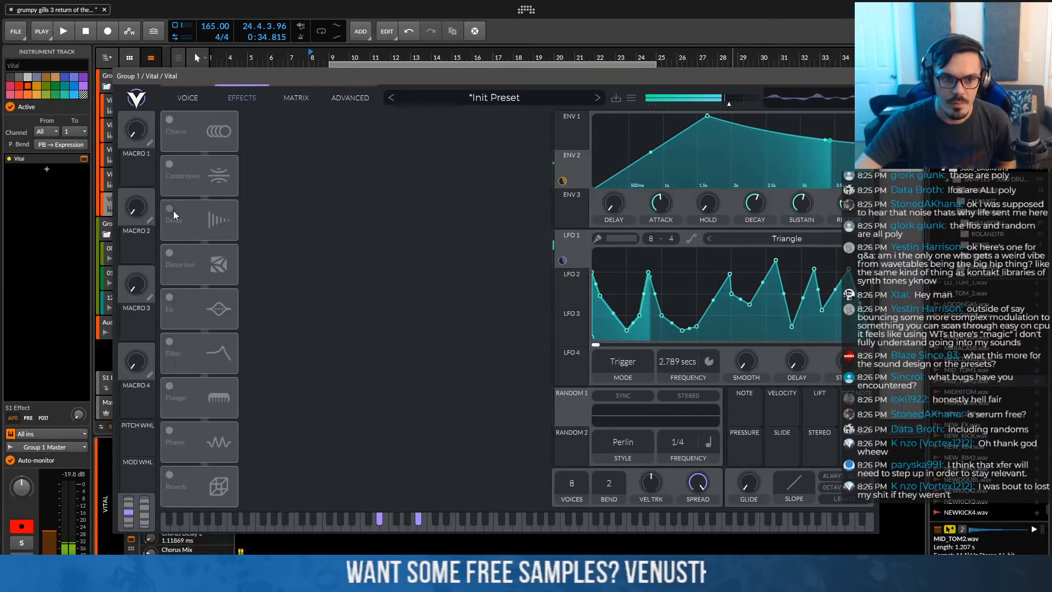
left_click(174, 254)
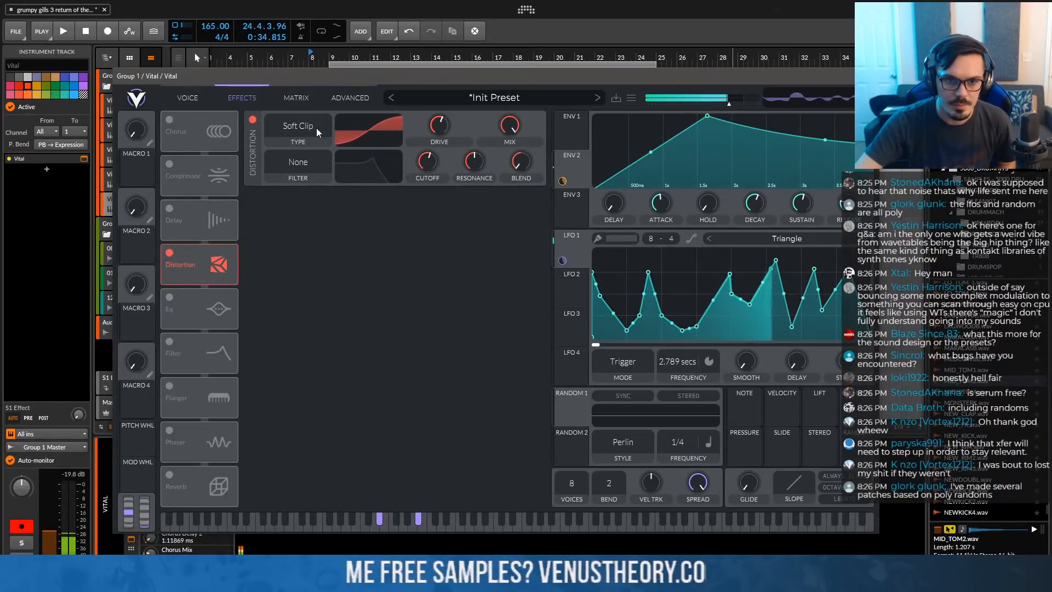
Readjust LFO 1's amount on oscillator 1's fine tune and set its unison to 2 voices with 1% detune
left_click(191, 98)
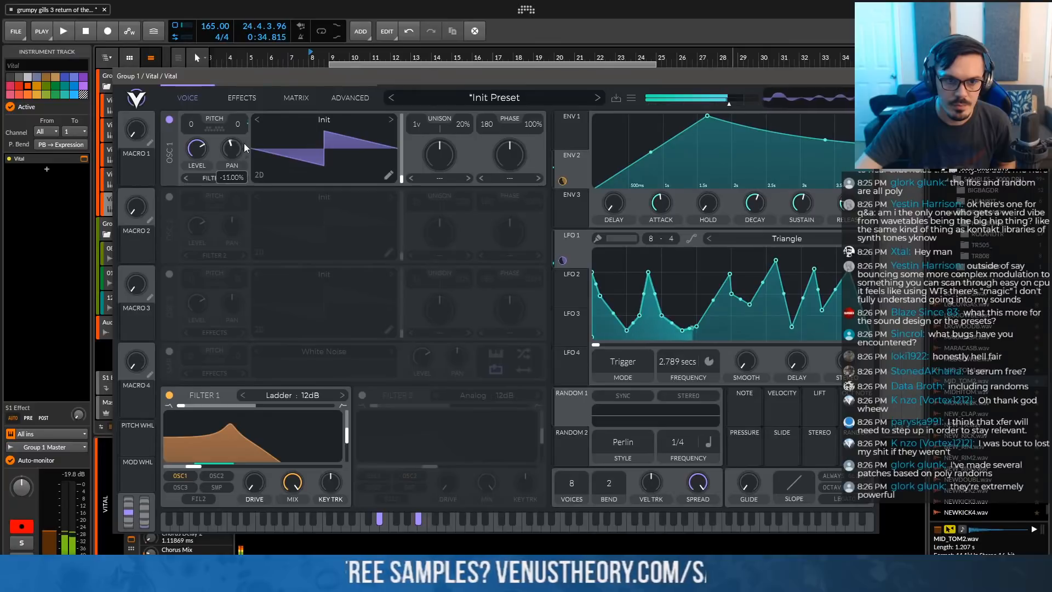
left_click_drag(238, 142, 237, 142)
left_click_drag(416, 124, 462, 131)
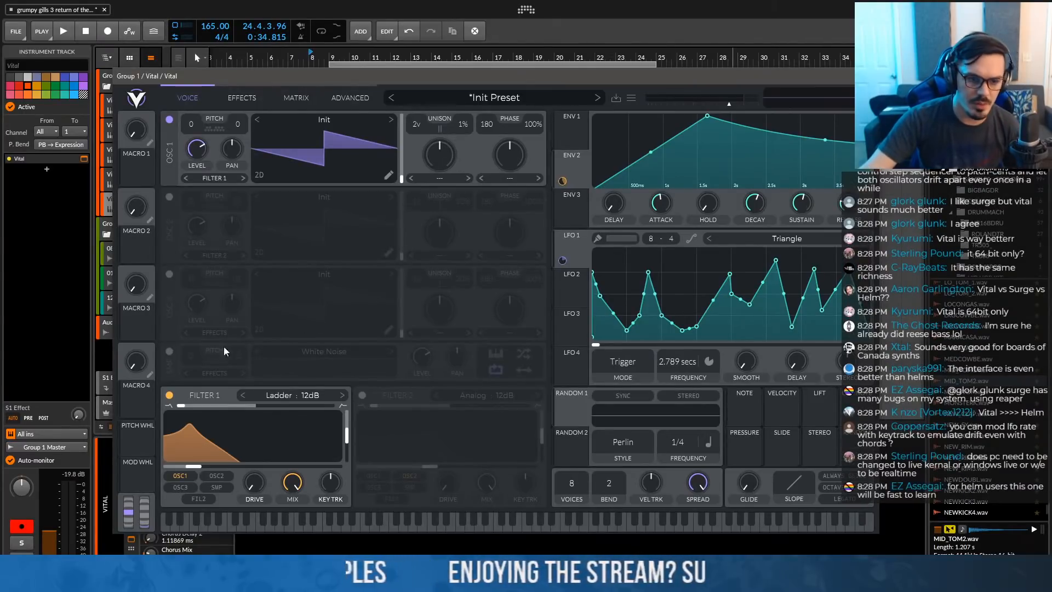
Add the White Noise sample at a low level through filter 1 and readjust the filter's cutoff
left_click(169, 351)
left_click_drag(430, 372, 421, 410)
left_click_drag(201, 469, 261, 469)
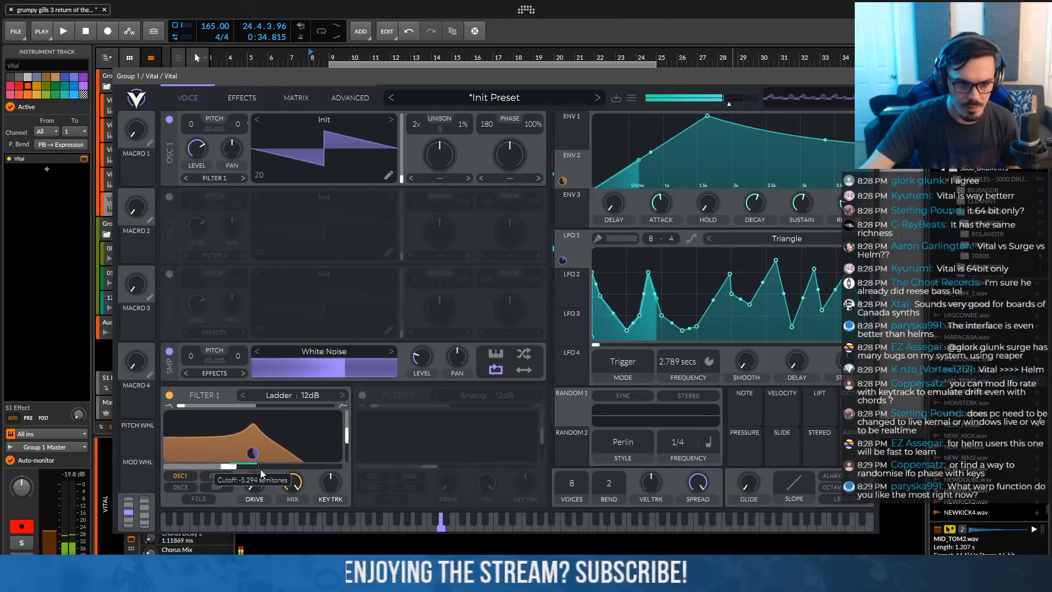
left_click(211, 487)
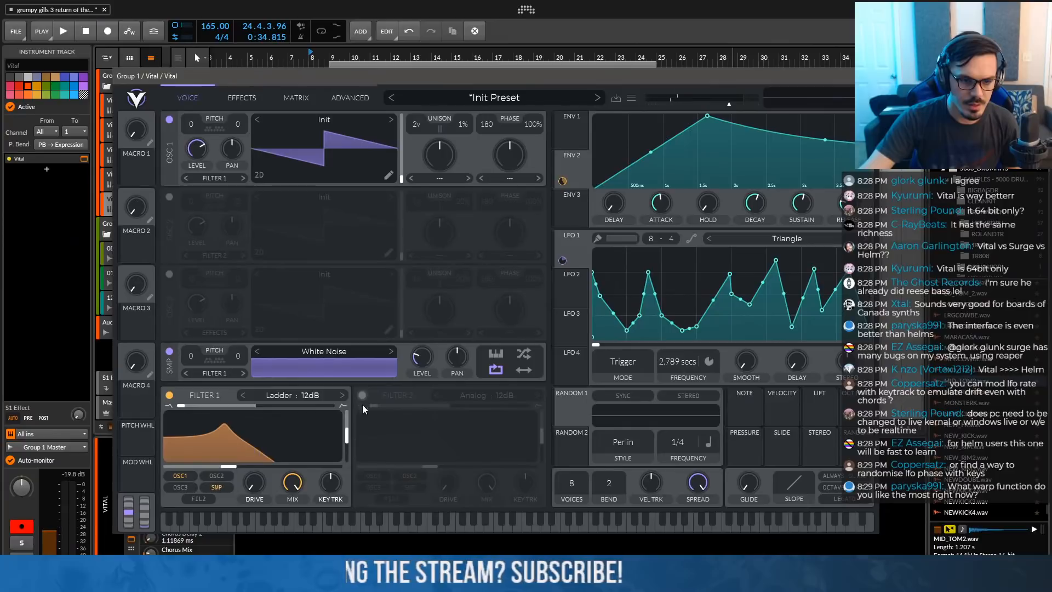
left_click_drag(222, 468, 204, 468)
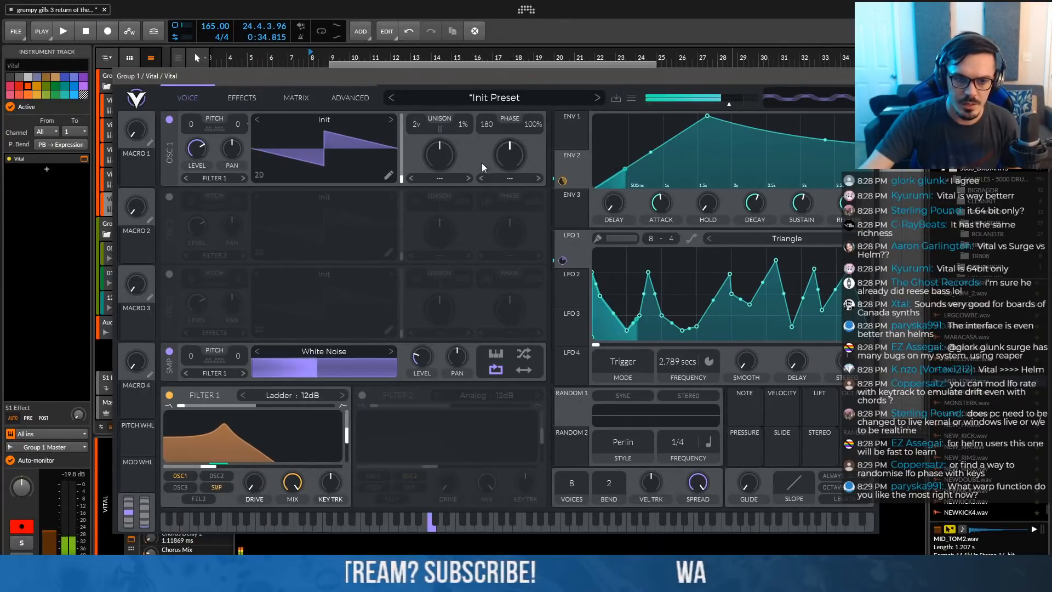
Enable oscillator 2 transposed up 7 semitones, routed to Filter 1+2 at a lower level
left_click(170, 197)
left_click_drag(205, 205, 199, 170)
left_click(216, 248)
left_click_drag(203, 237, 202, 258)
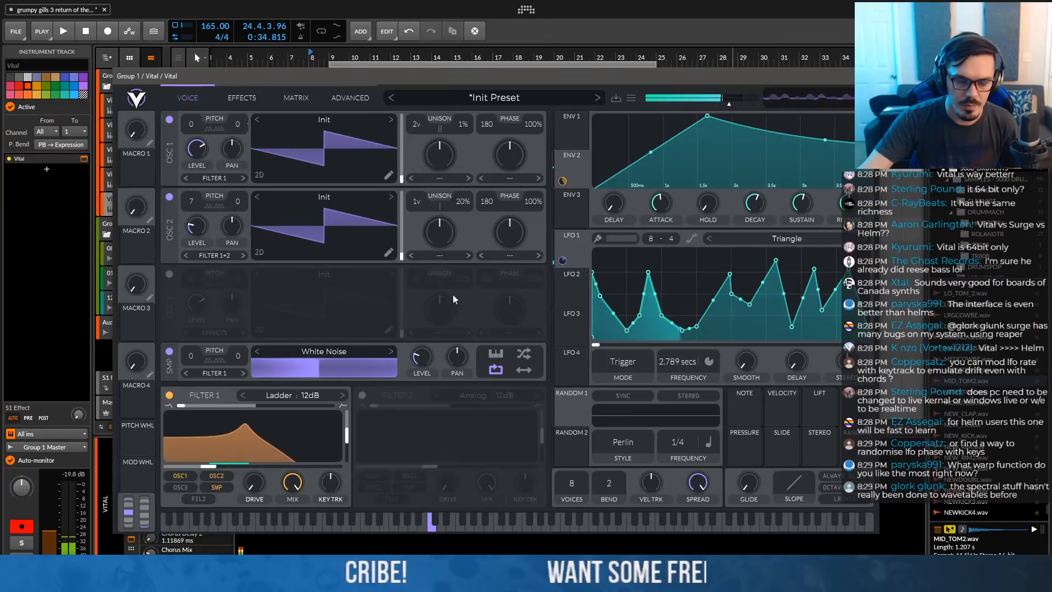
Modulate oscillator 2's fine tune with LFO 1 at -0.320 and set its unison to 2 voices with 16% detune
left_click_drag(563, 260, 237, 219)
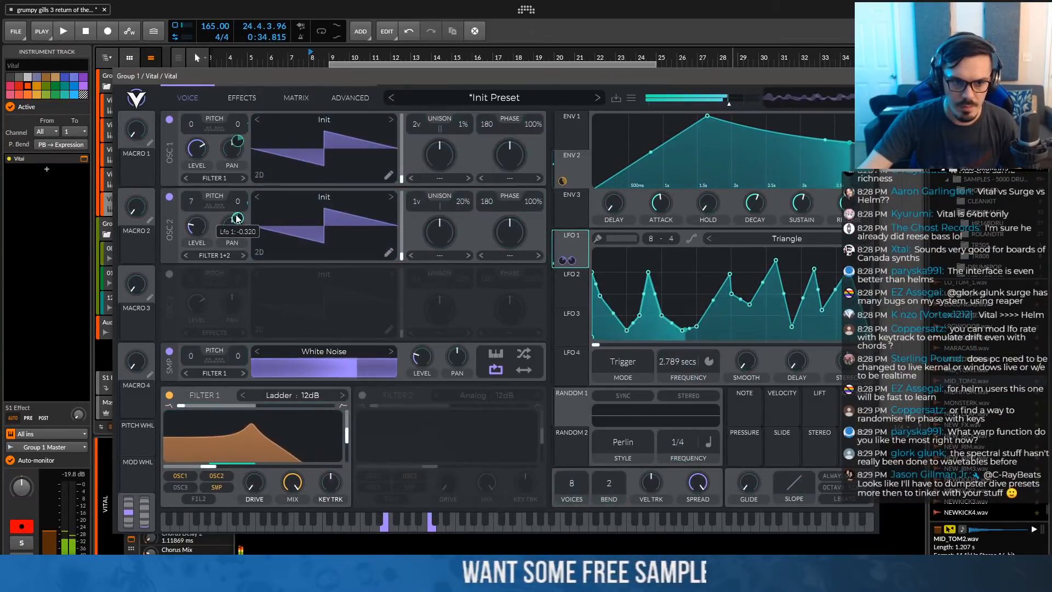
scroll(408, 205, "up", 1)
scroll(462, 203, "down", 2)
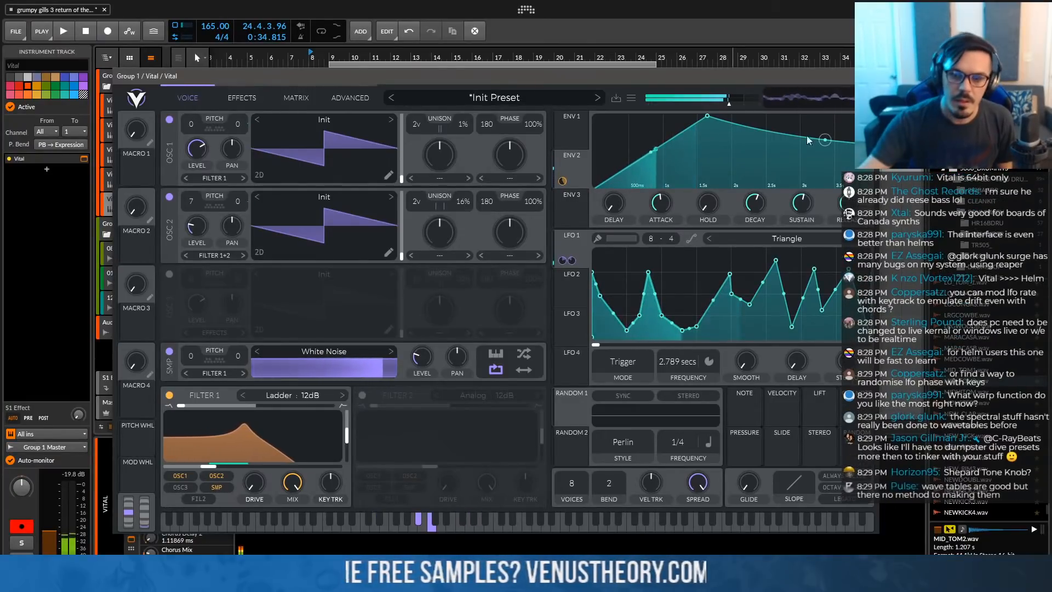
Lengthen envelope 1's attack and decay
left_click(572, 124)
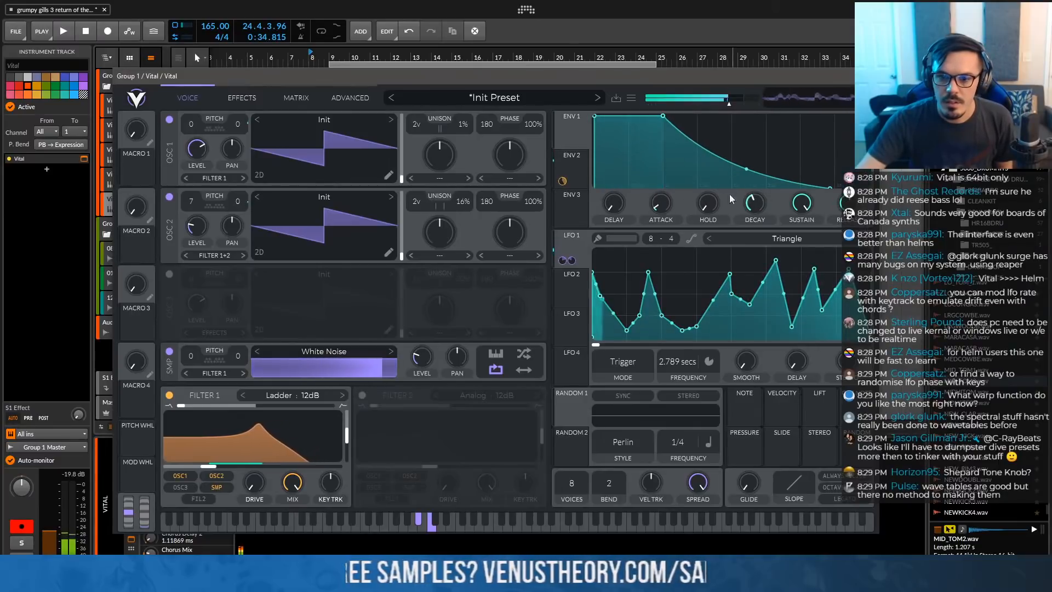
left_click_drag(658, 206, 660, 189)
left_click_drag(761, 206, 762, 183)
Enable the reverb and move it ahead of the distortion in the effects chain
left_click(235, 100)
left_click(169, 475)
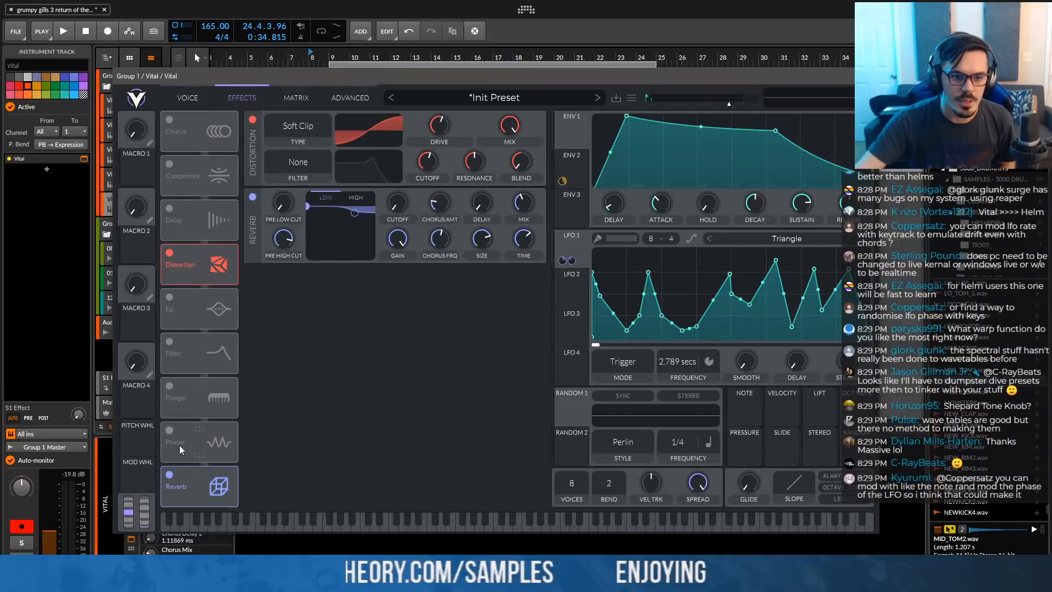
left_click_drag(192, 471, 201, 282)
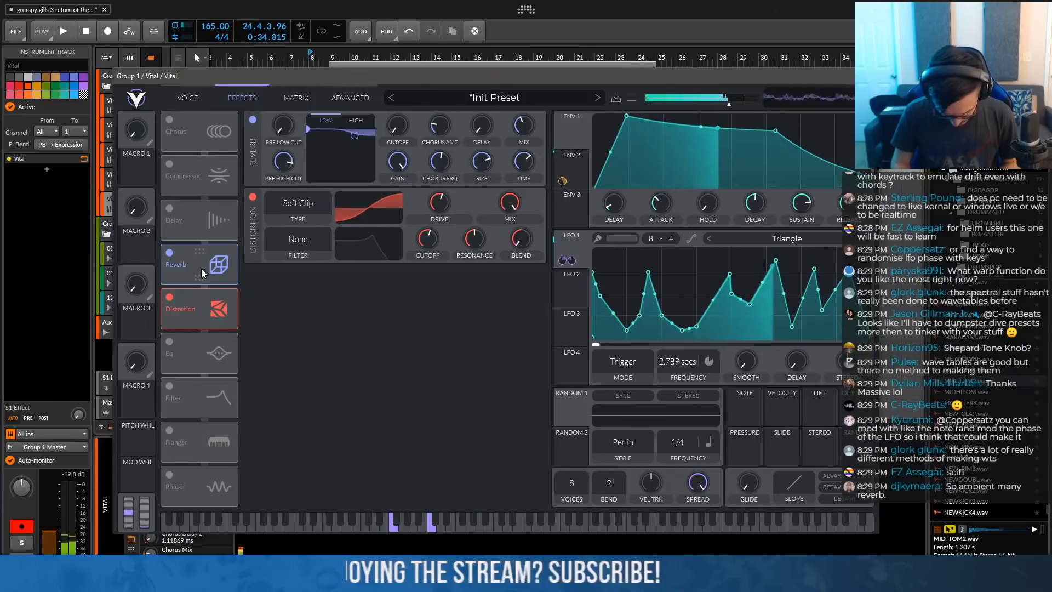
Enable the phaser, place it directly after the distortion and lower its mix
left_click(169, 475)
left_click_drag(188, 474, 199, 349)
left_click_drag(521, 279, 518, 365)
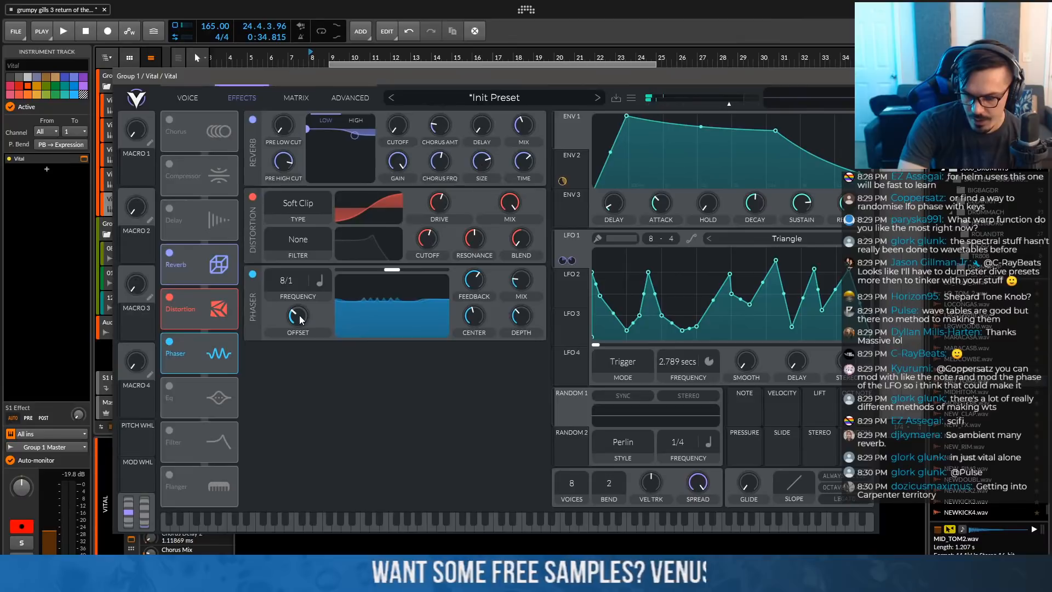
Try the Shepard Tone spectral morph on oscillator 2
left_click(187, 98)
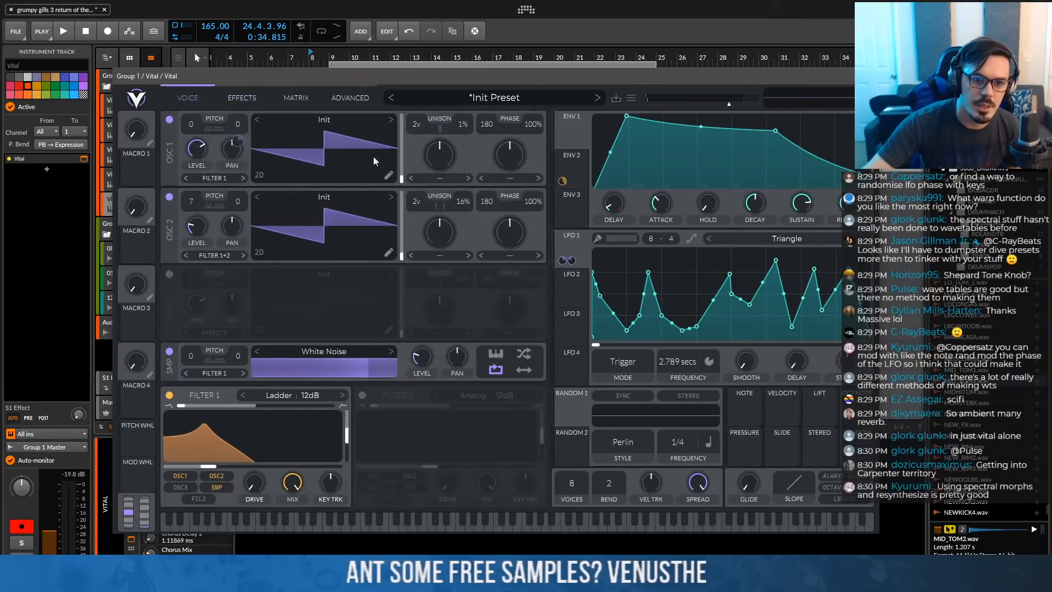
left_click(446, 255)
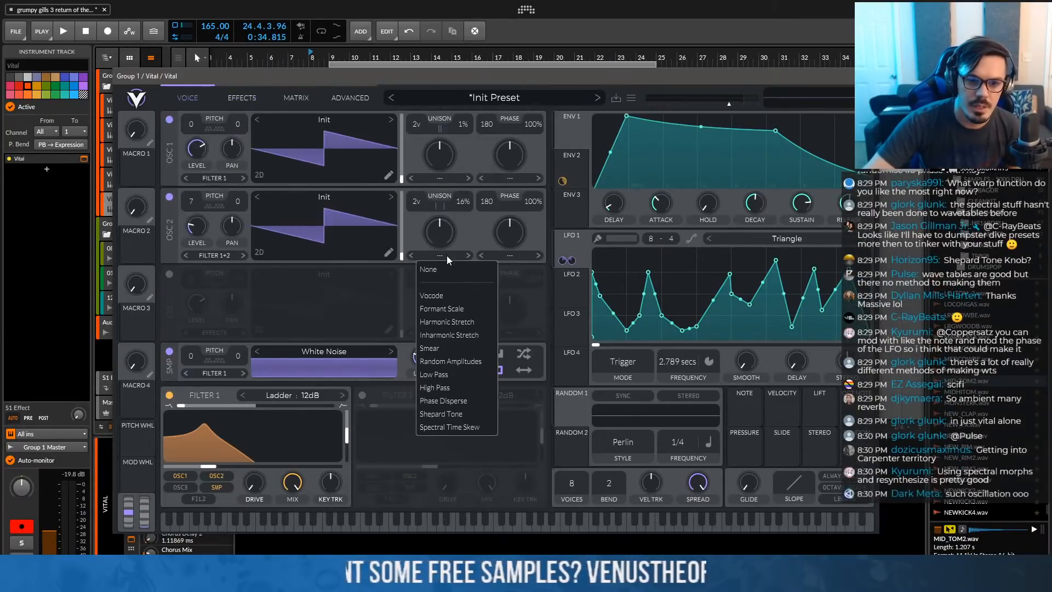
left_click(460, 408)
left_click_drag(429, 242, 431, 190)
Reinitialise the preset and set oscillator 1's spectral morph to Shepard Tone
left_click(485, 97)
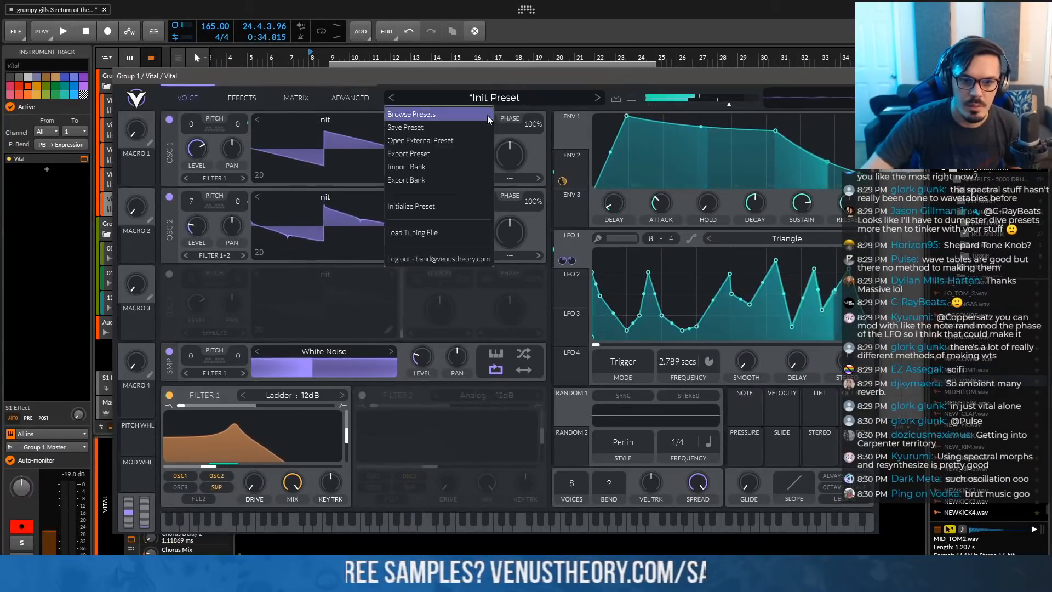
left_click(445, 208)
left_click(447, 178)
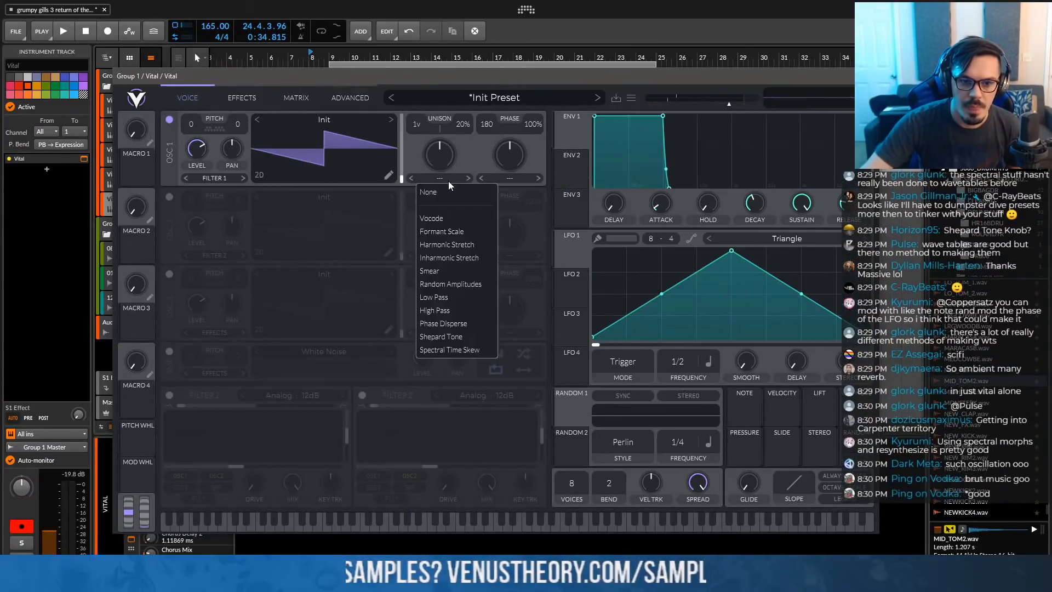
left_click(441, 336)
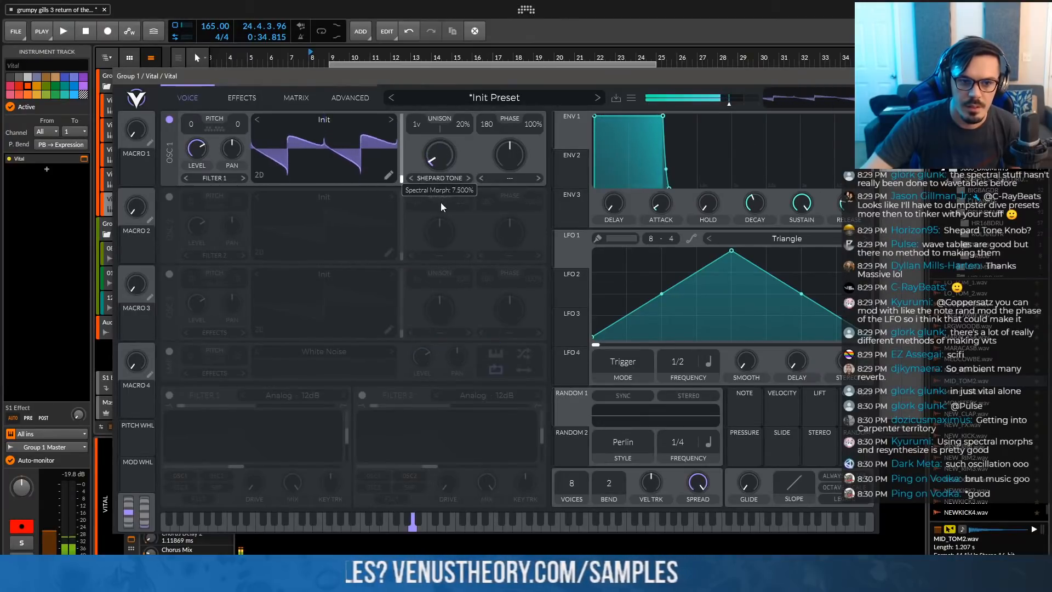
Set the Shepard Tone amount to minimum, modulate it with LFO 1 at 1.000 and reshape LFO 1 into a rising ramp
left_click_drag(438, 211, 435, 278)
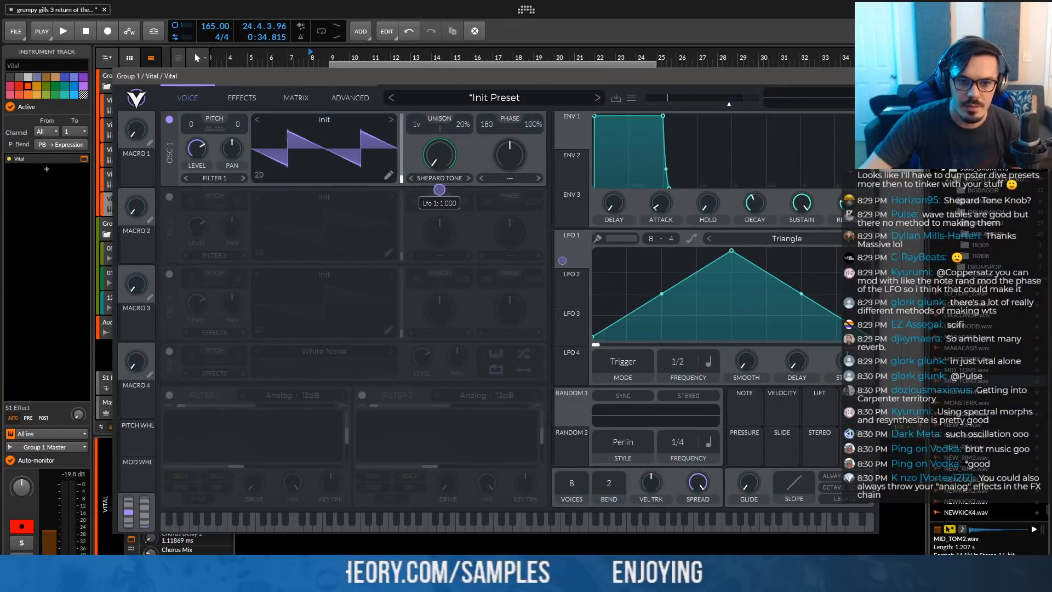
left_click_drag(729, 251, 870, 251)
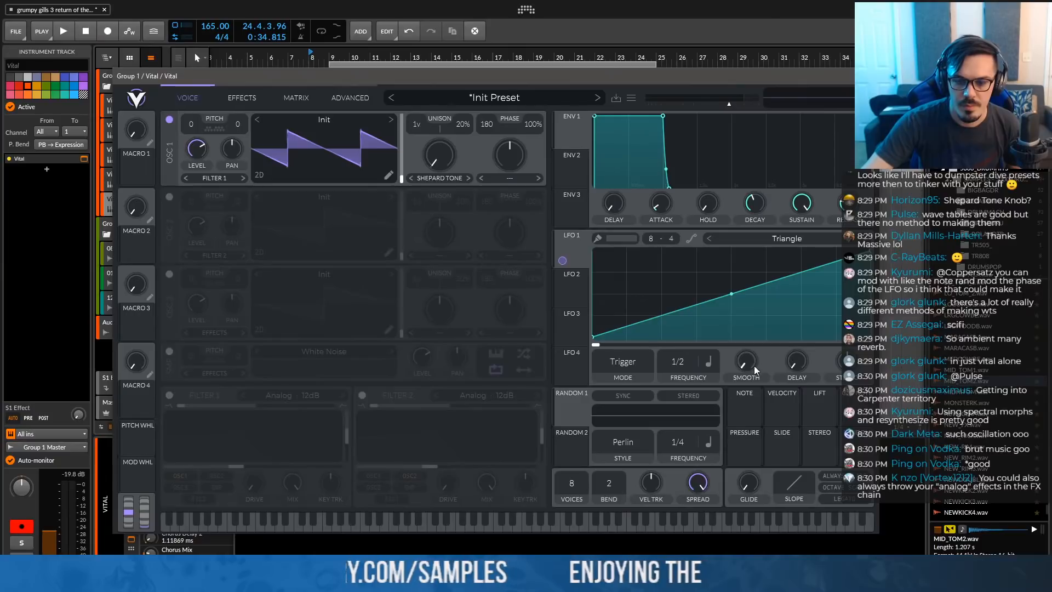
Set LFO 1's frequency to 4/1 and try the Smear spectral morph on oscillator 1
left_click_drag(675, 369, 684, 331)
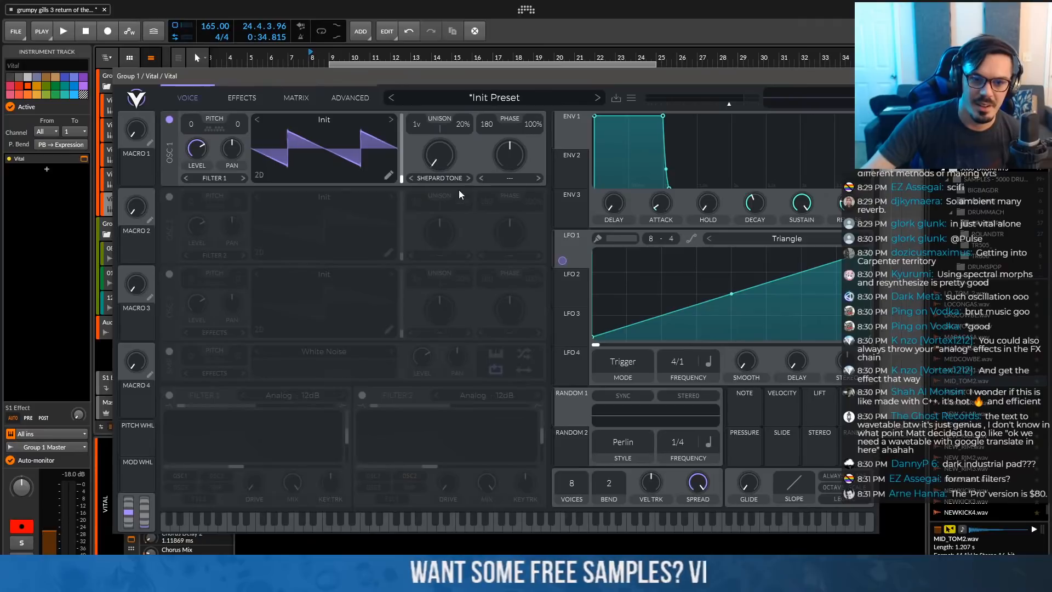
left_click(433, 175)
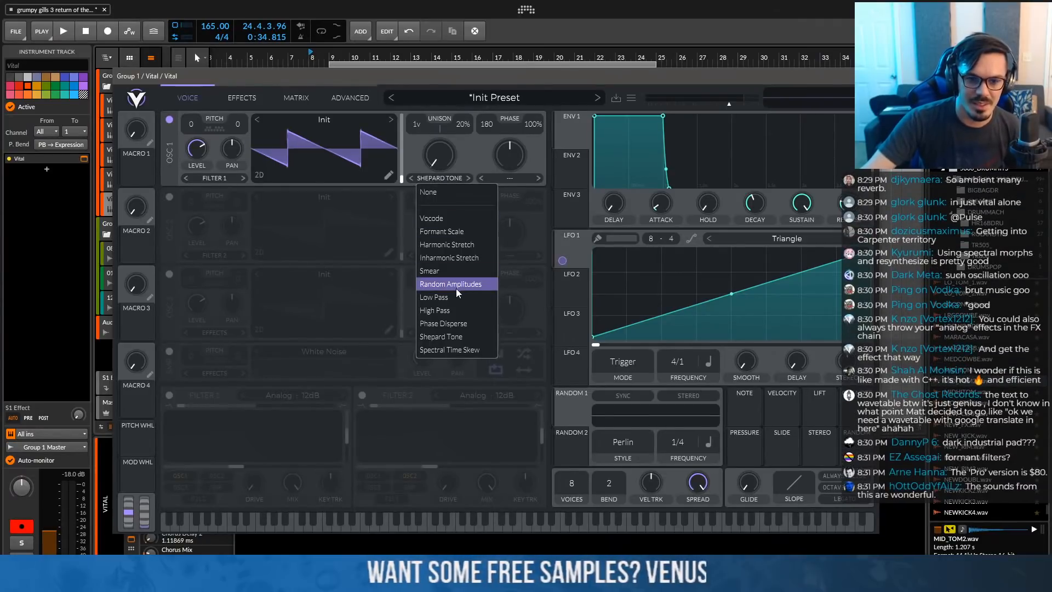
left_click(446, 268)
mouse_move(434, 163)
left_mouse_down()
mouse_move(445, 114)
mouse_move(448, 183)
mouse_move(452, 175)
left_mouse_up()
Try the Harmonic Stretch and Phase Disperse spectral morphs on oscillator 1, varying the morph amount
left_click(451, 177)
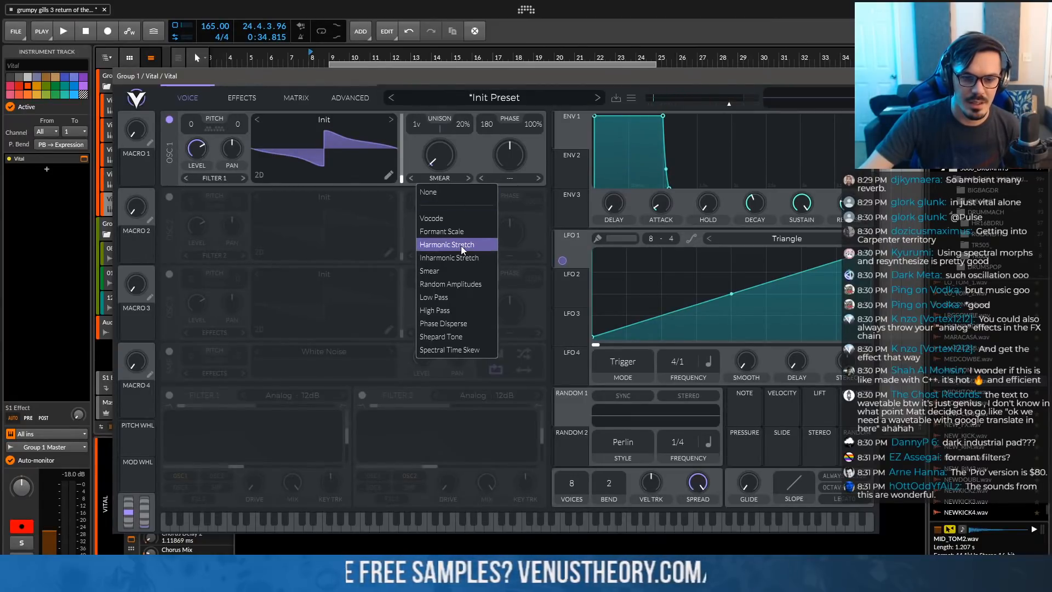
left_click(461, 246)
left_click_drag(434, 121, 437, 90)
left_click(446, 178)
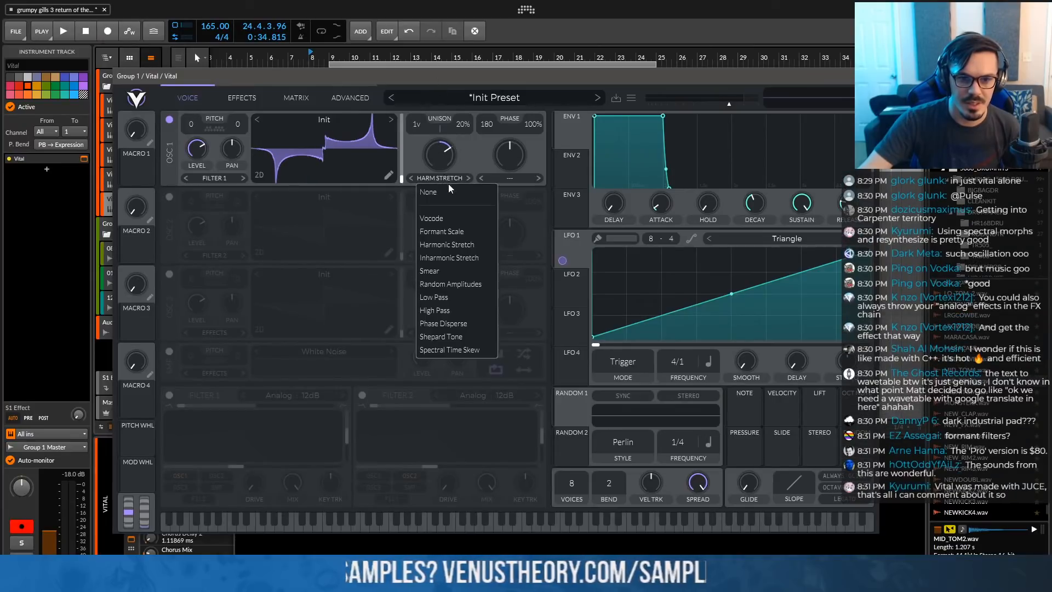
left_click(443, 324)
mouse_move(439, 161)
left_mouse_down()
mouse_move(438, 129)
mouse_move(444, 192)
mouse_move(440, 150)
left_mouse_up()
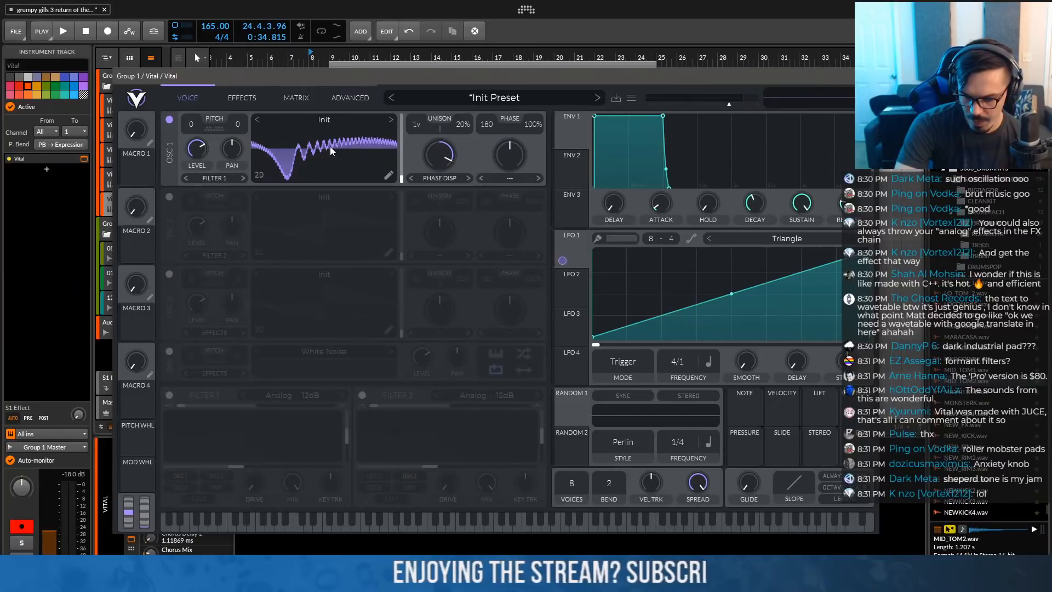
Enable filter 1 as a Formant AOIE filter and sweep its vowel position and formant transpose
left_click(169, 395)
left_click(281, 396)
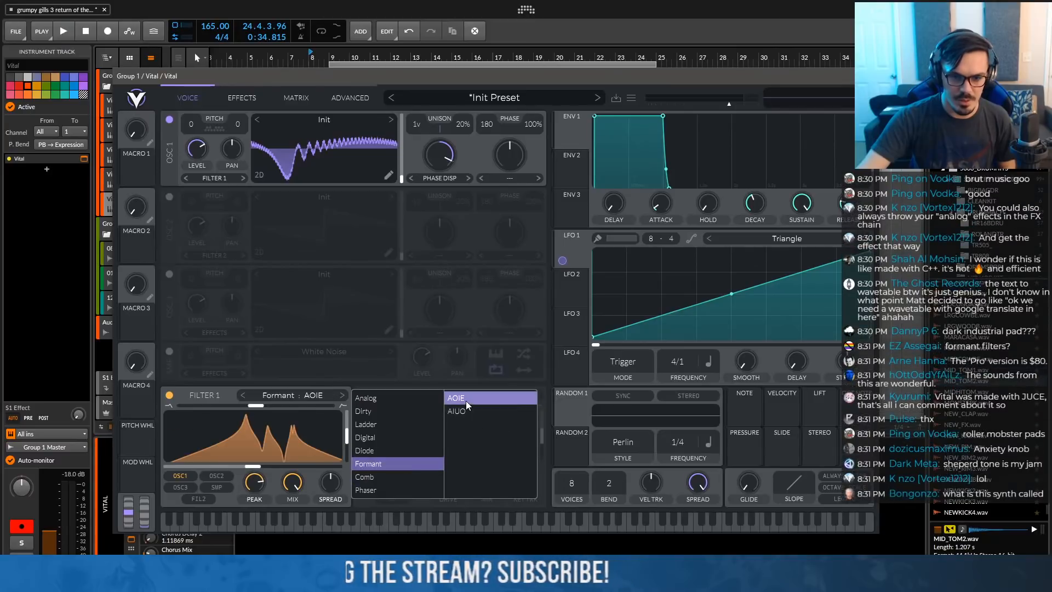
left_click(466, 400)
mouse_move(286, 465)
left_mouse_down()
mouse_move(193, 468)
mouse_move(310, 462)
mouse_move(174, 465)
mouse_move(277, 464)
left_mouse_up()
mouse_move(260, 406)
left_mouse_down()
mouse_move(337, 404)
mouse_move(183, 412)
mouse_move(313, 419)
mouse_move(272, 411)
left_mouse_up()
left_click_drag(346, 414, 347, 444)
mouse_move(277, 466)
left_mouse_down()
mouse_move(202, 465)
mouse_move(269, 459)
left_mouse_up()
Switch filter 1 to the Formant AIUO model and sweep its vowel position and formant transpose
left_click(341, 395)
left_click_drag(272, 405, 311, 433)
mouse_move(288, 466)
left_mouse_down()
mouse_move(187, 463)
mouse_move(288, 465)
left_mouse_up()
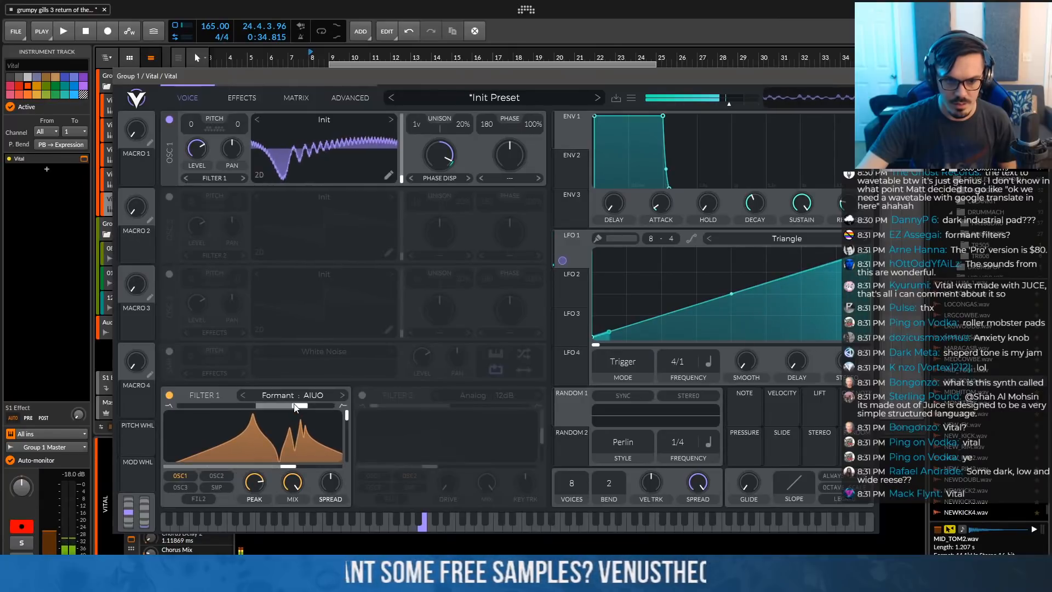
left_click_drag(296, 406, 230, 409)
mouse_move(289, 466)
left_mouse_down()
mouse_move(239, 465)
mouse_move(300, 465)
left_mouse_up()
left_click_drag(239, 405, 247, 437)
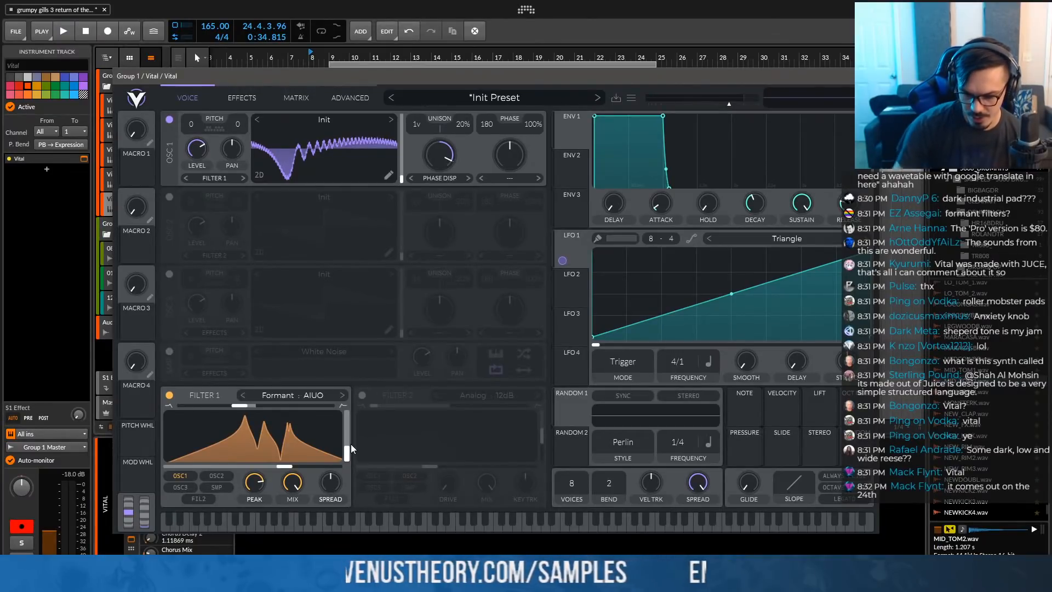
Sort the preset browser by author and load the A Reese preset
left_click(296, 100)
left_click(534, 96)
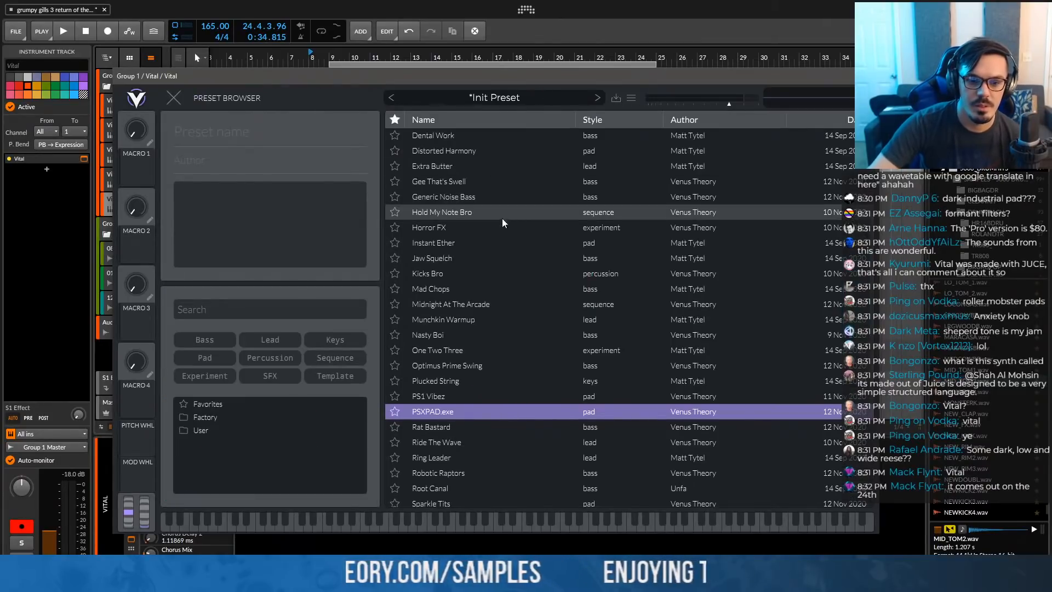
left_click(704, 118)
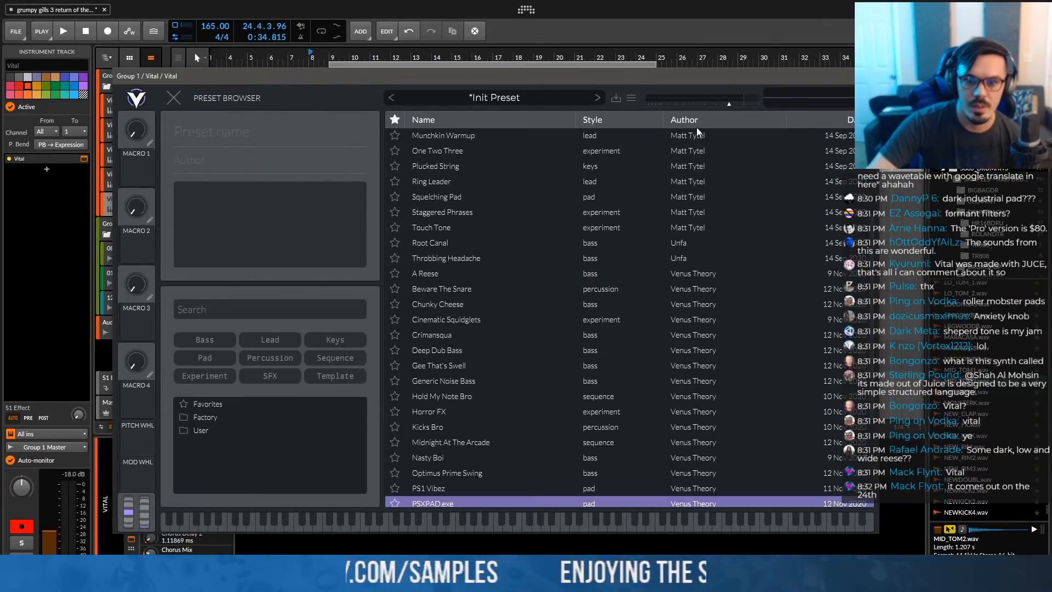
left_click(651, 274)
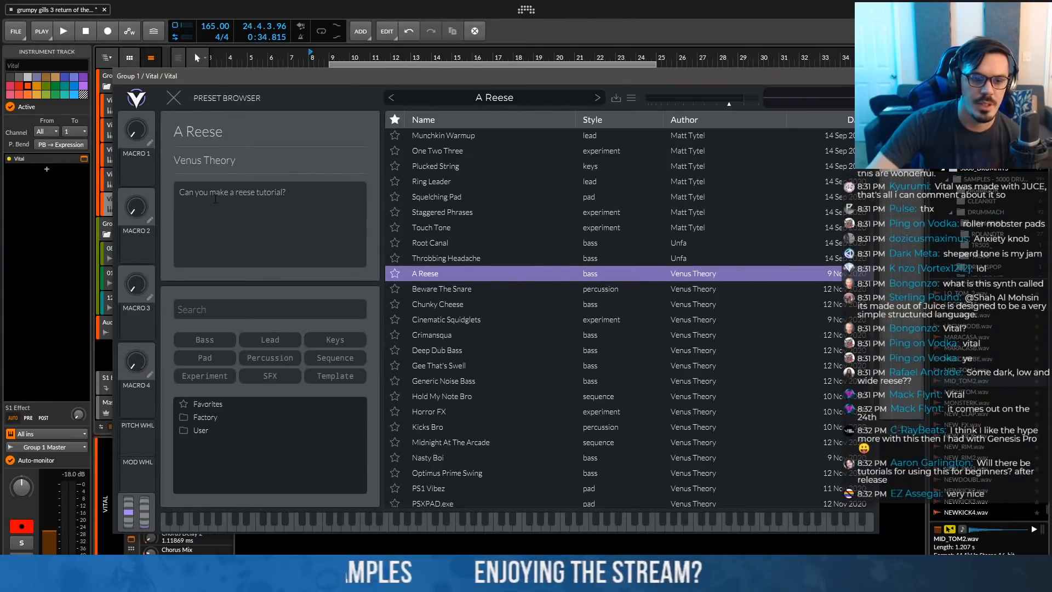
left_click(171, 101)
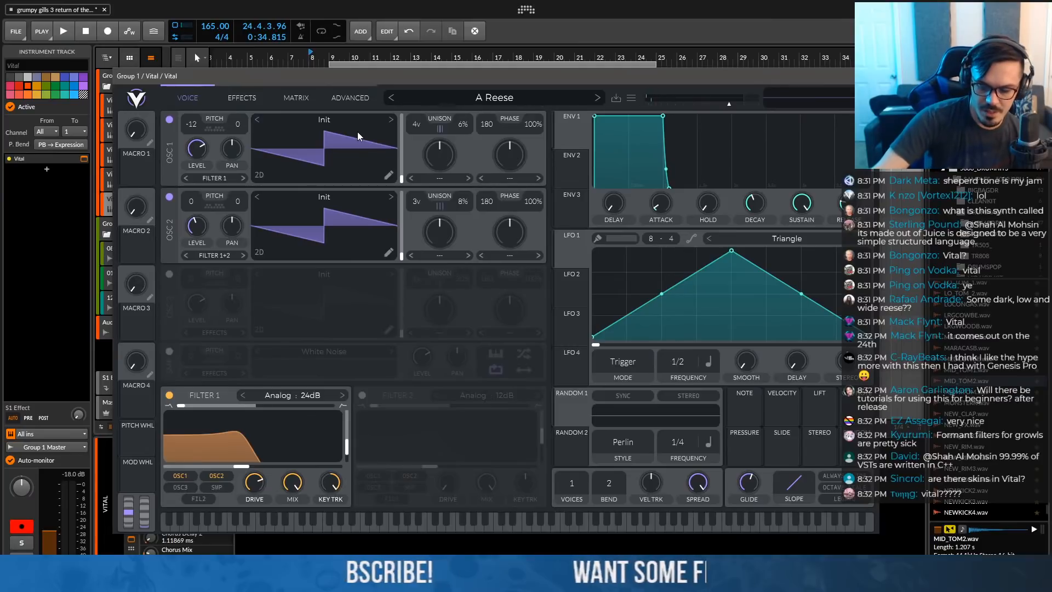
Examine the A Reese preset's effects, advanced and voice settings
left_click(249, 97)
left_click(193, 100)
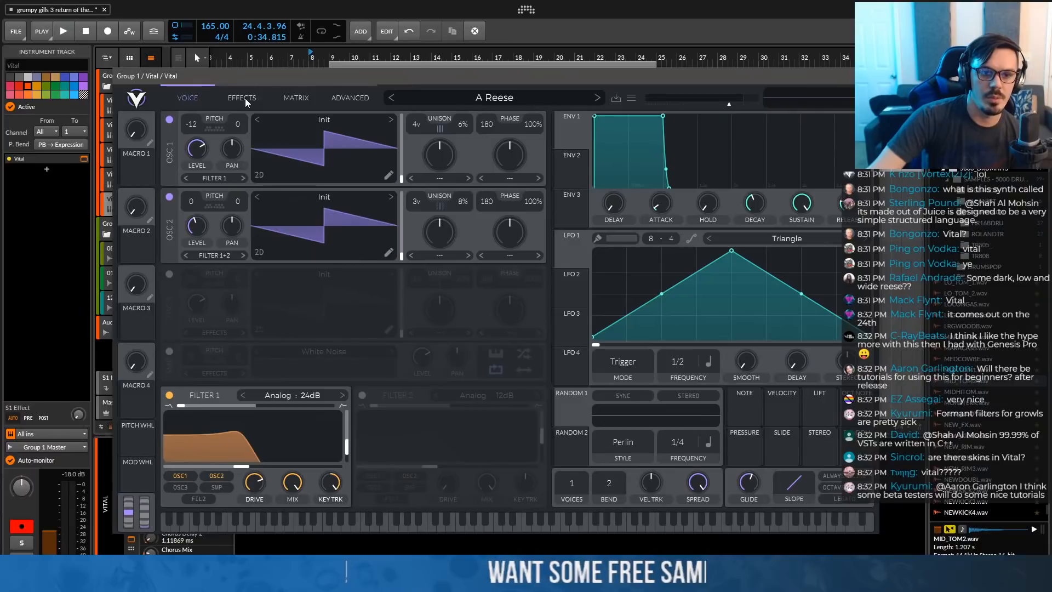
left_click(337, 97)
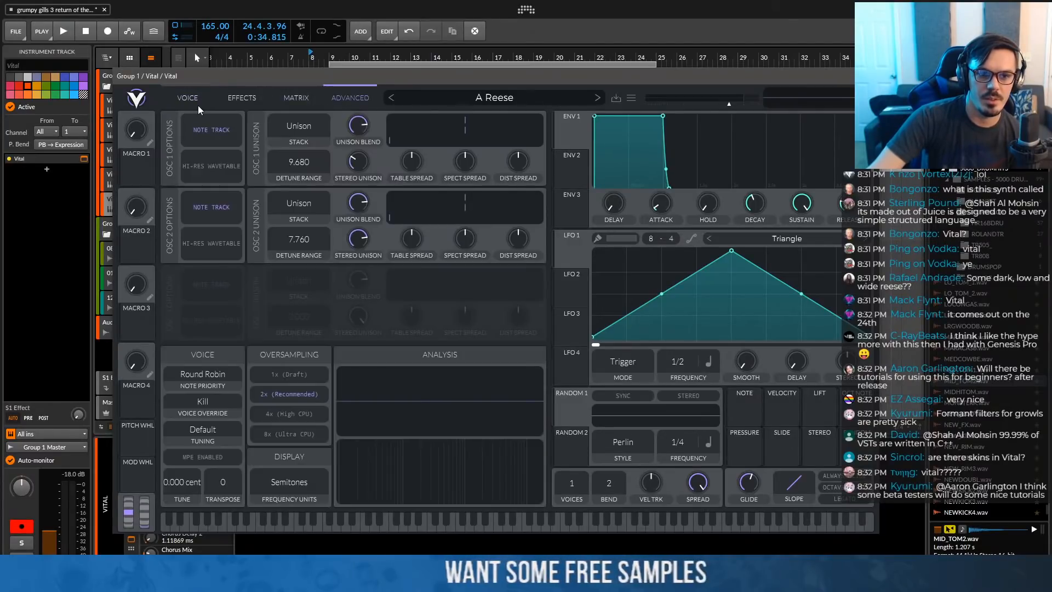
left_click(191, 98)
left_click(241, 97)
left_click(187, 97)
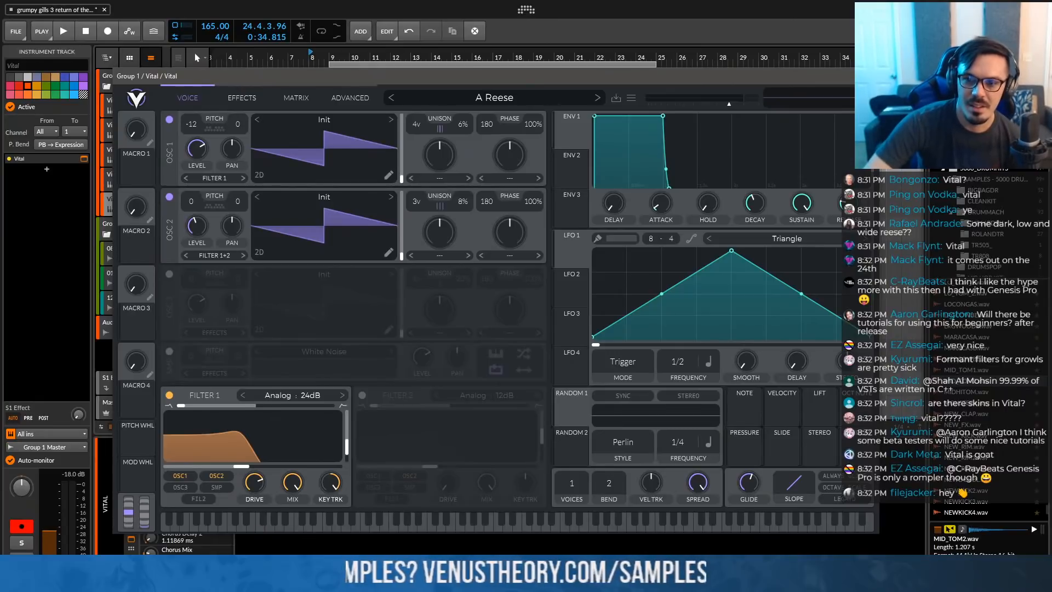
Reinitialise the Vital preset and close the synth window
left_click(515, 101)
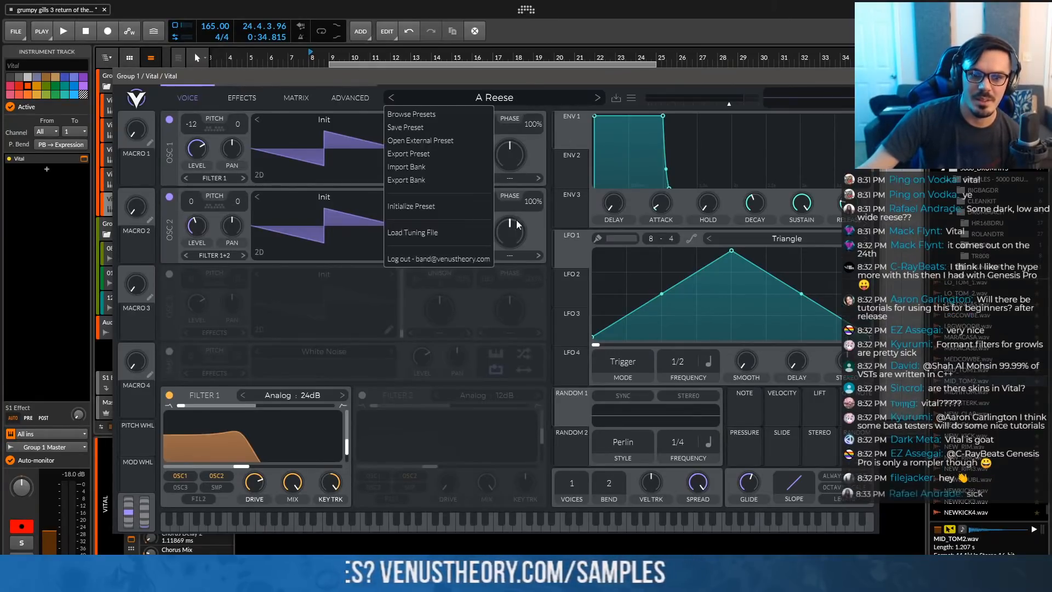
left_click(459, 207)
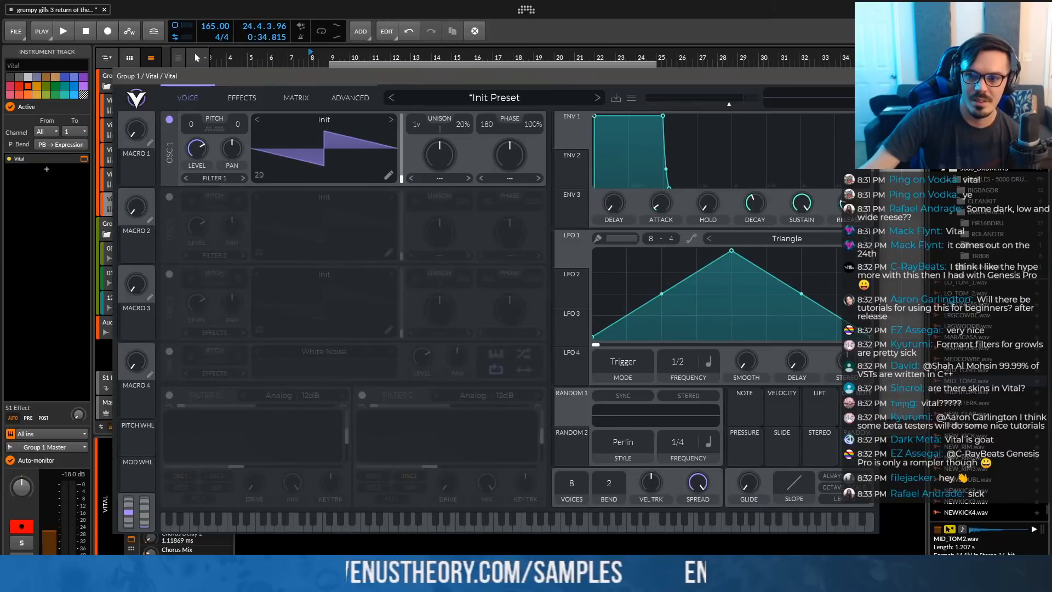
left_click(867, 76)
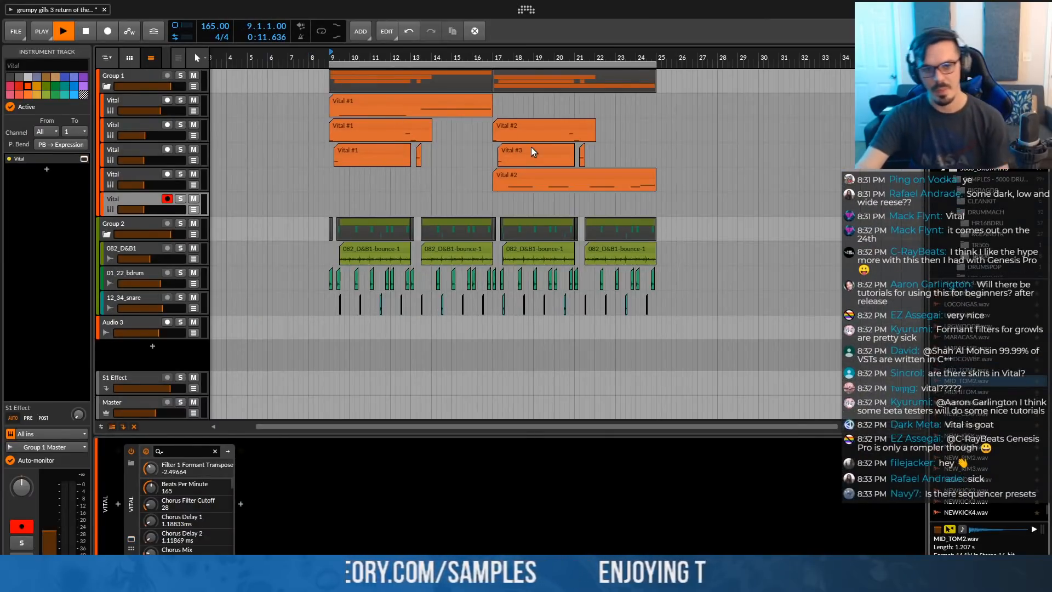
Play the arrangement, then copy the short bar 21 clip from the third Vital track to the fifth, midway through bar 17
key("space")
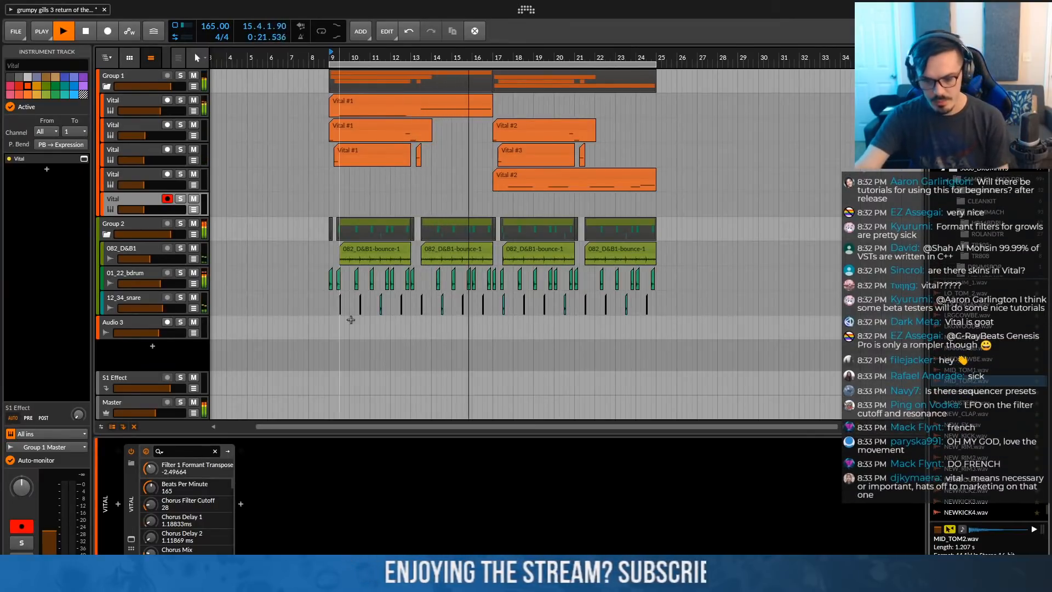
scroll(532, 225, "up", 3)
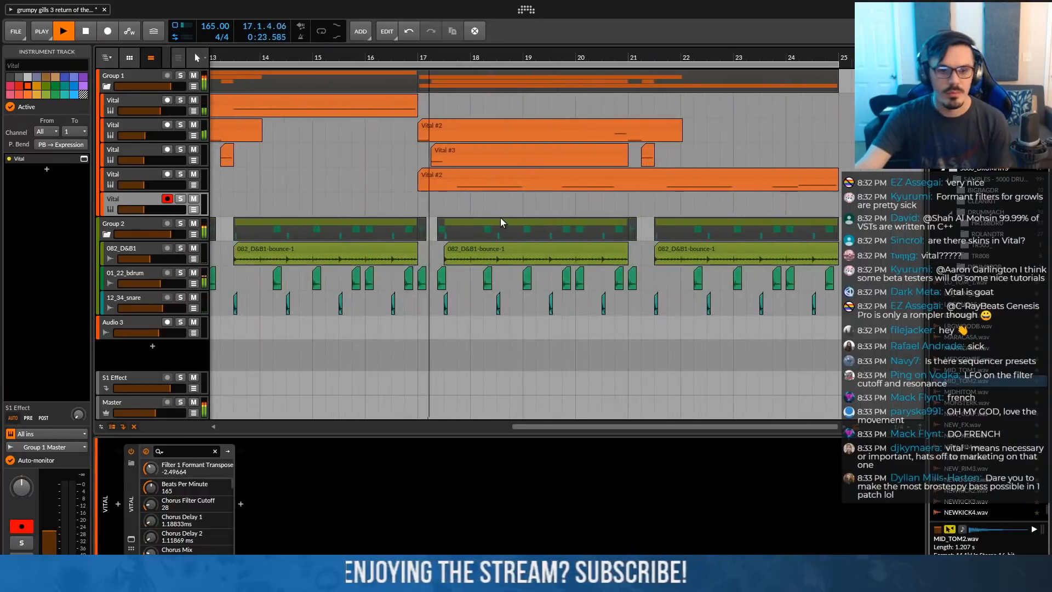
key("space")
left_click_drag(649, 157, 451, 206)
Change the displayed LFO in the fourth Vital track's Tripletz patch to a straight tempo-synced 1/8 rate
left_click(116, 173)
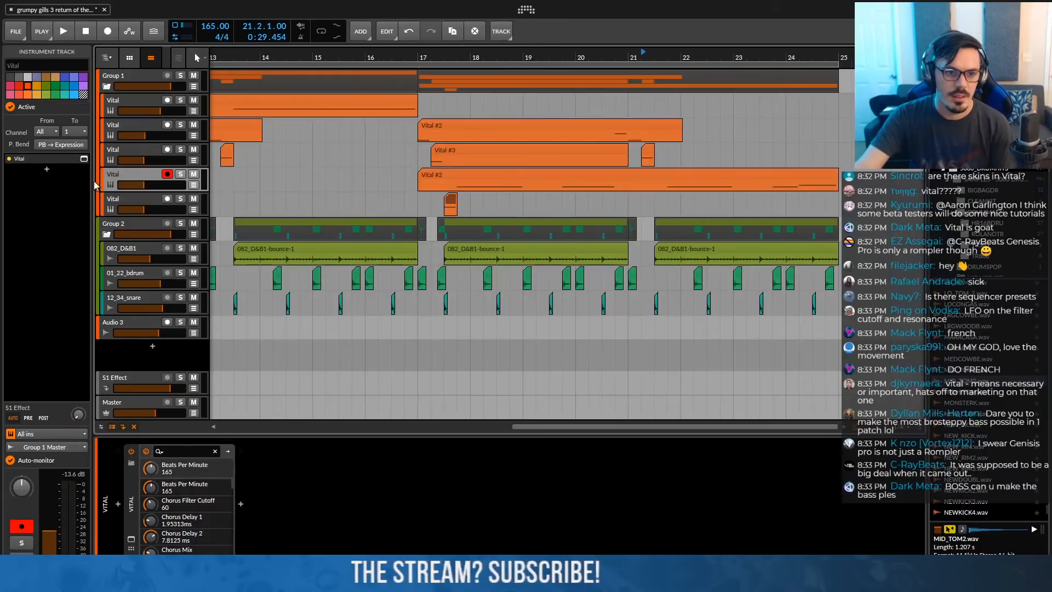
key("alt+p")
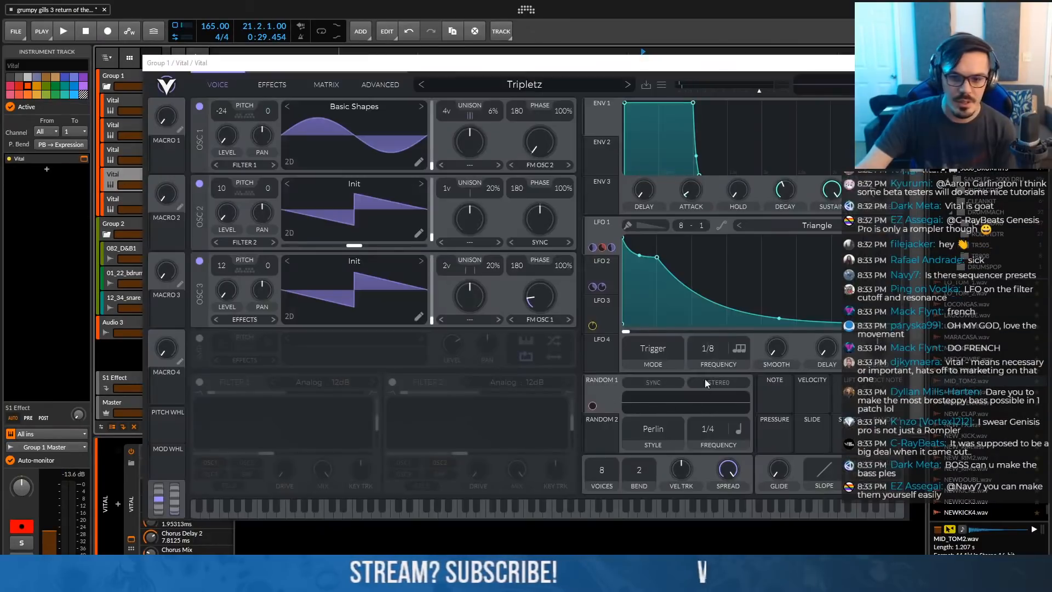
left_click(740, 347)
left_click(751, 380)
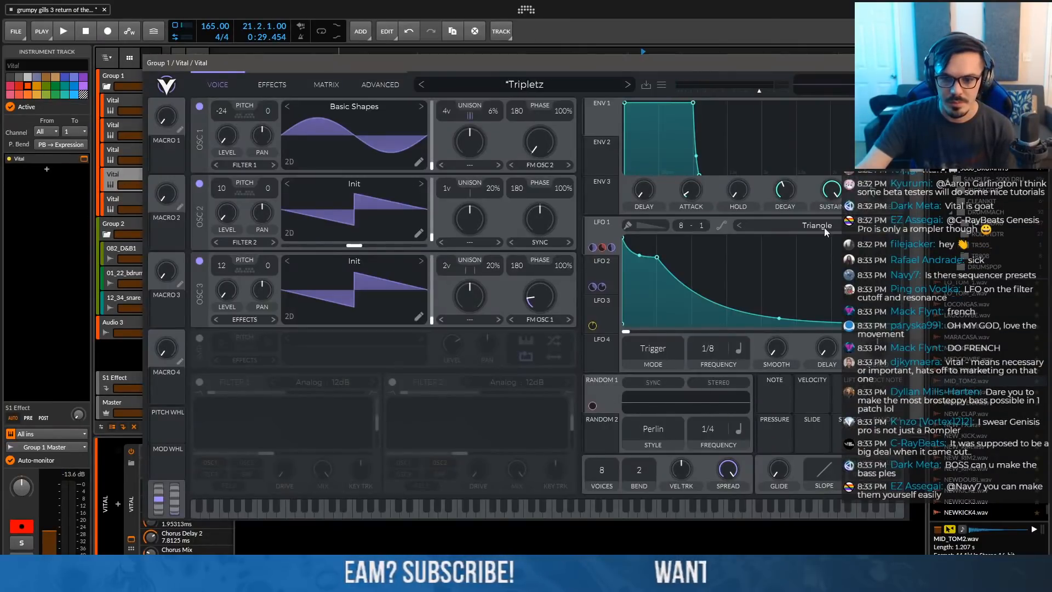
key("alt+p")
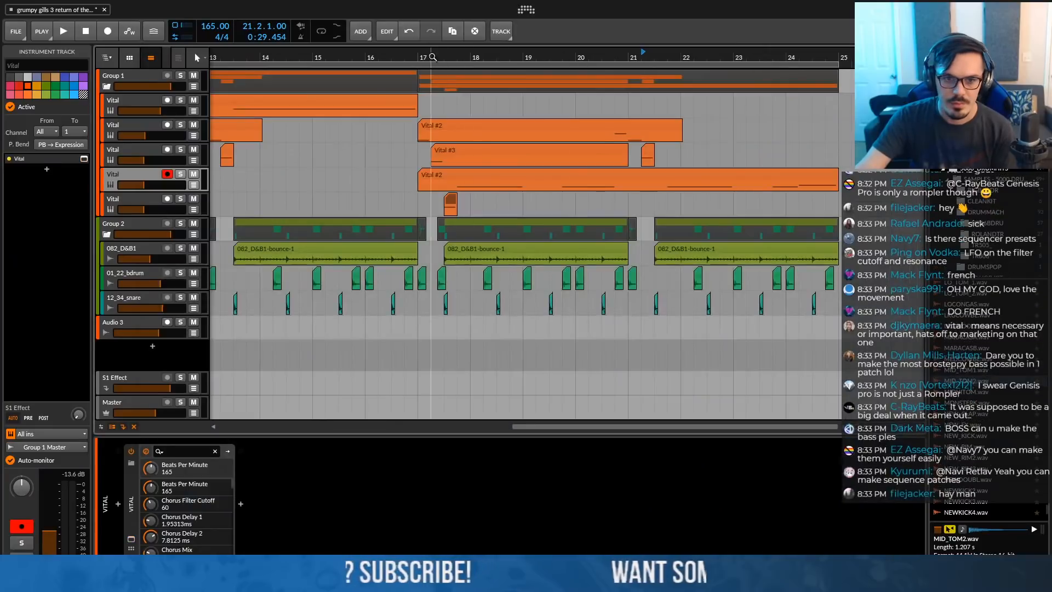
Play the arrangement from bar 17 to hear the changed LFO timing
left_click(435, 57)
key("space")
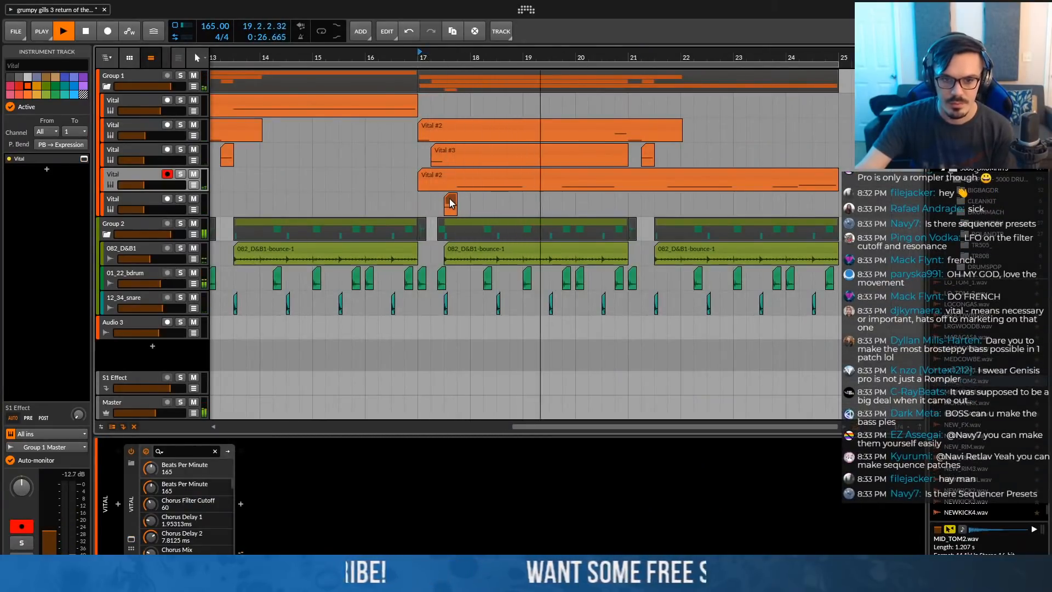
key("space")
In the fifth track's Vital, load the Basic Shapes wavetable into oscillator 1 and enable oscillator 2
key("Down")
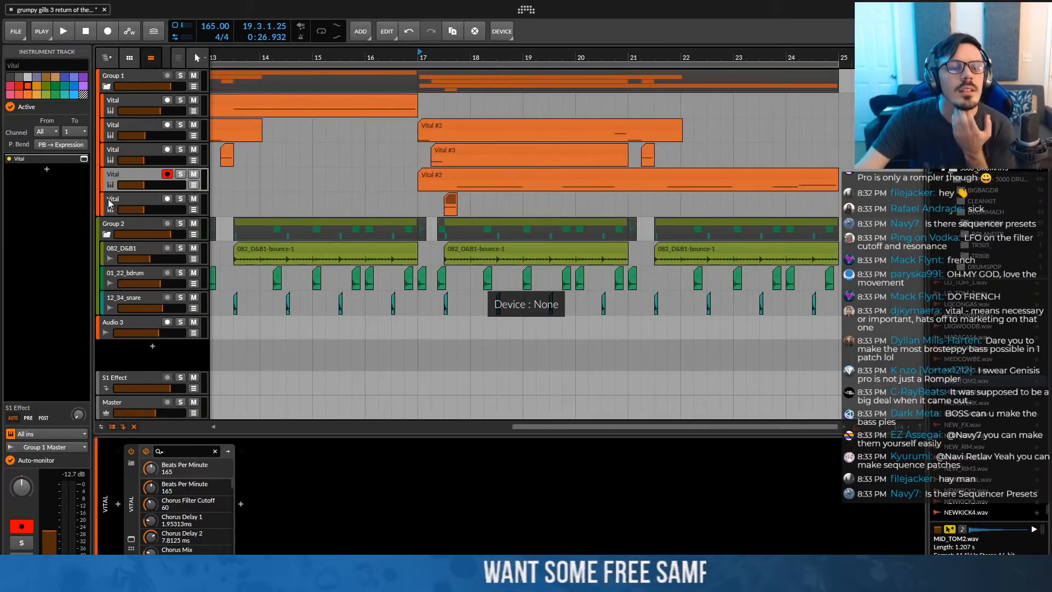
left_click(84, 160)
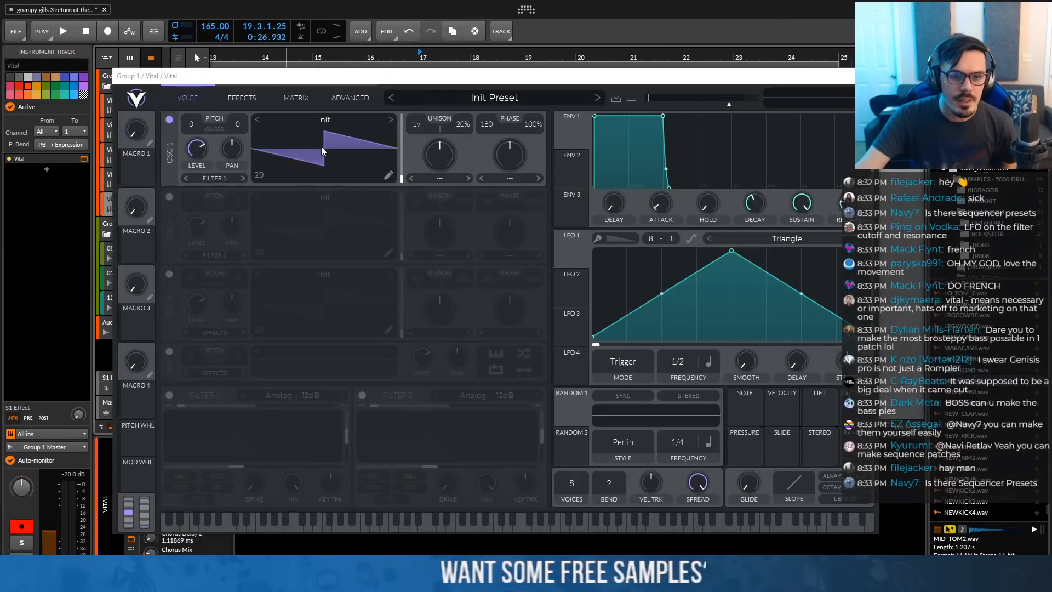
left_click(324, 120)
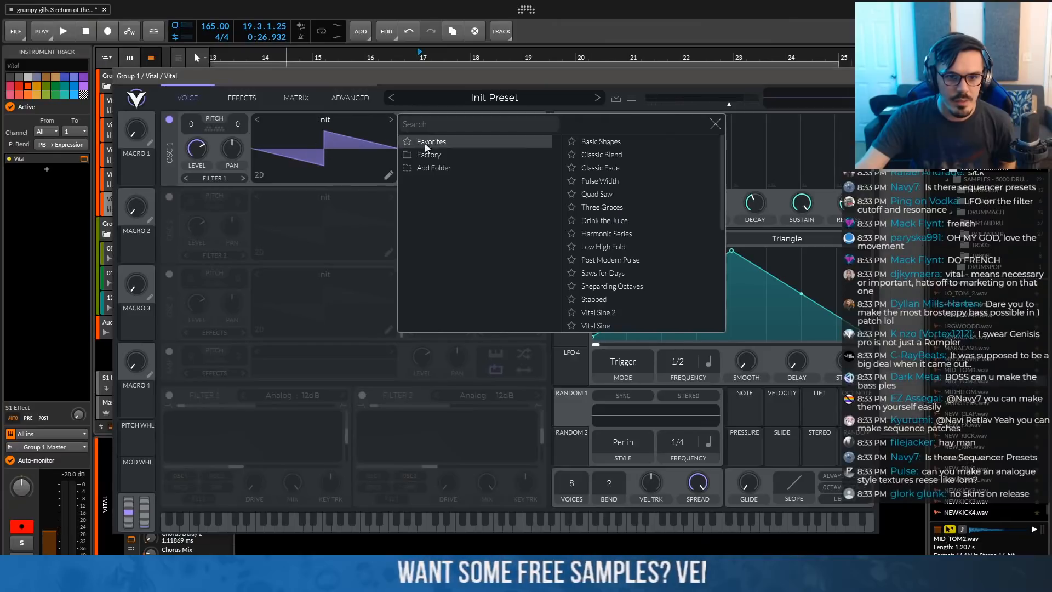
left_click(589, 141)
left_click(300, 182)
left_click(169, 196)
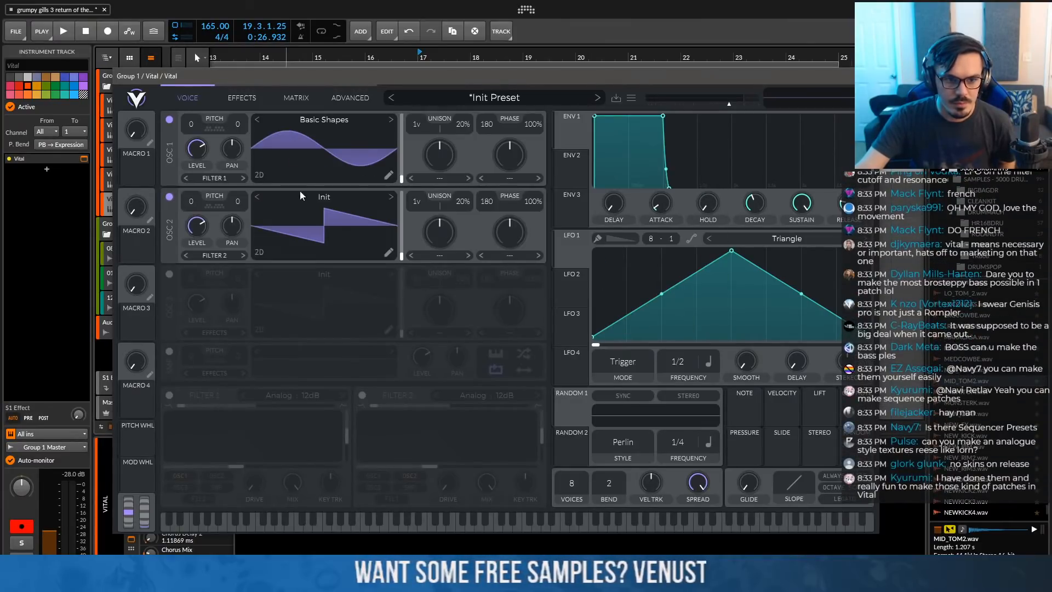
Set oscillator 1 to FM Osc 2 at minimum amount, modulate it with LFO 1, and turn oscillator 2's level fully down
left_click(510, 179)
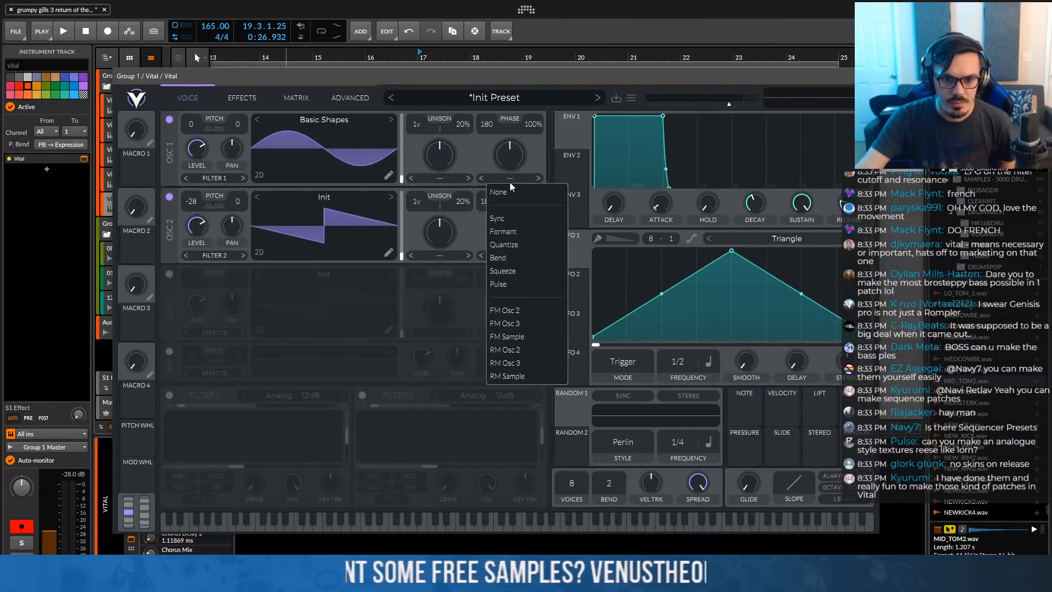
left_click(518, 310)
left_click_drag(521, 175, 545, 184)
left_click_drag(575, 249, 510, 157)
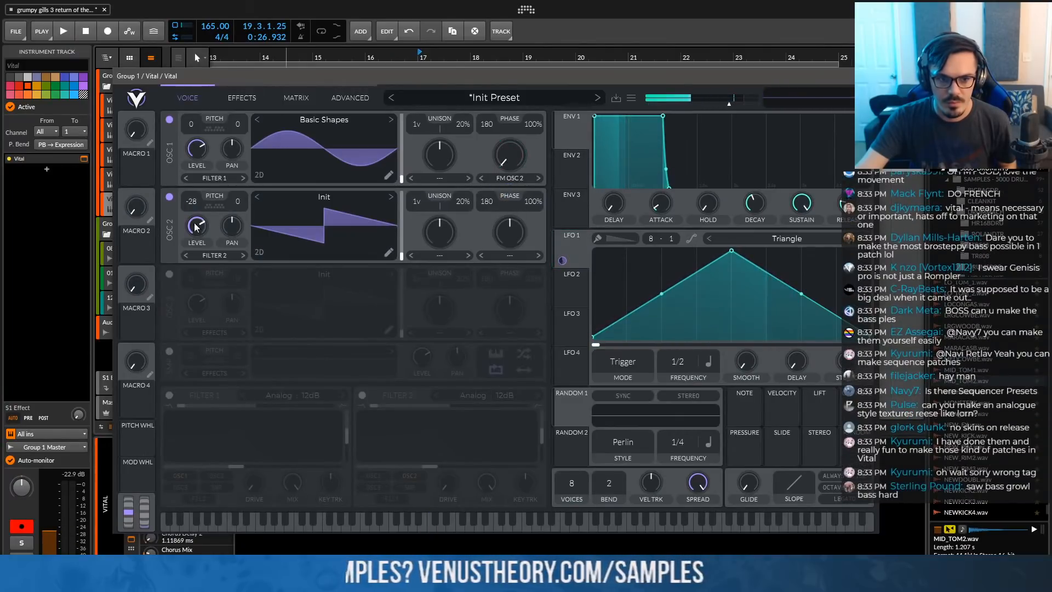
left_click_drag(196, 225, 197, 256)
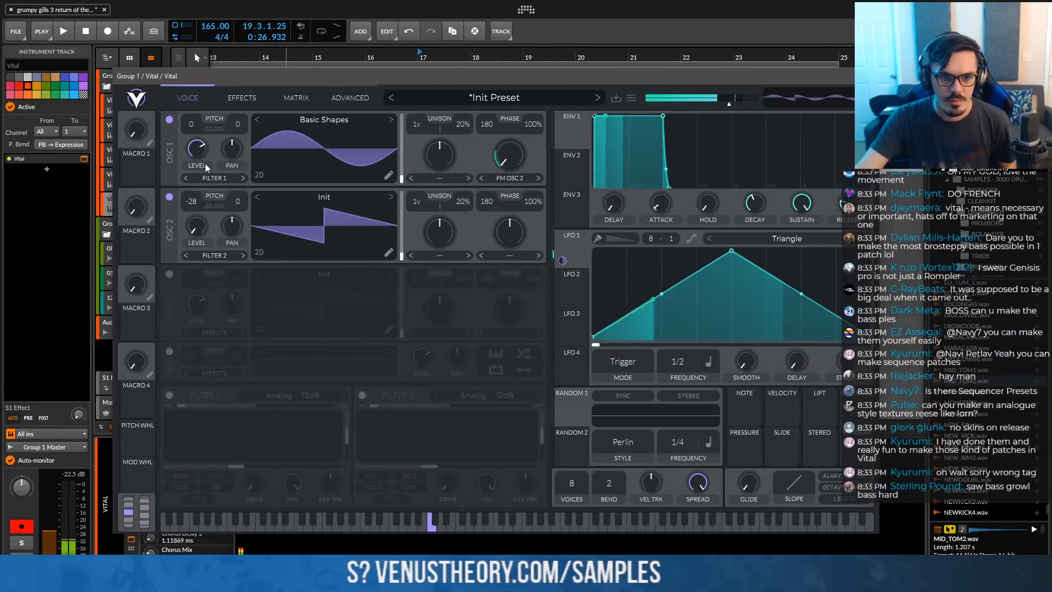
Transpose oscillator 2 to 21 and oscillator 1 to -12, and give oscillator 1 five unison voices with 48% detune
left_click_drag(203, 37, 204, 141)
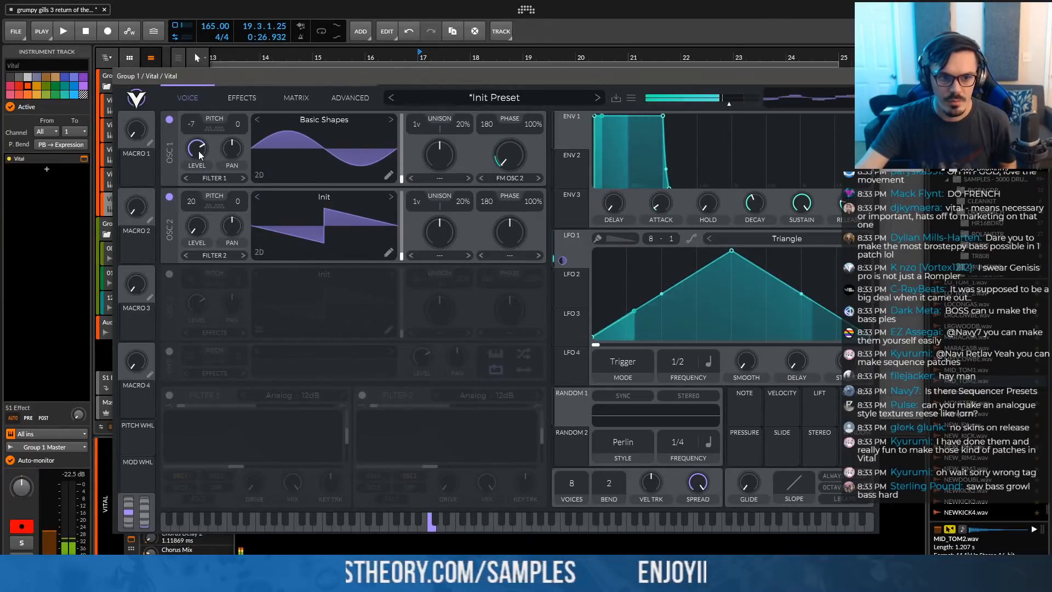
left_click_drag(198, 153, 198, 158)
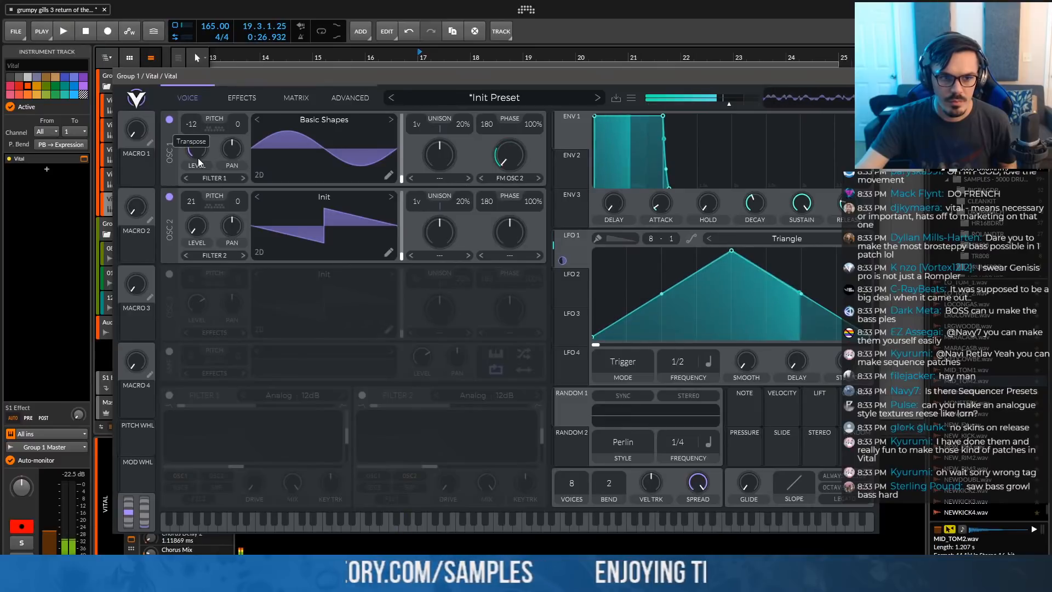
left_click_drag(424, 119, 461, 189)
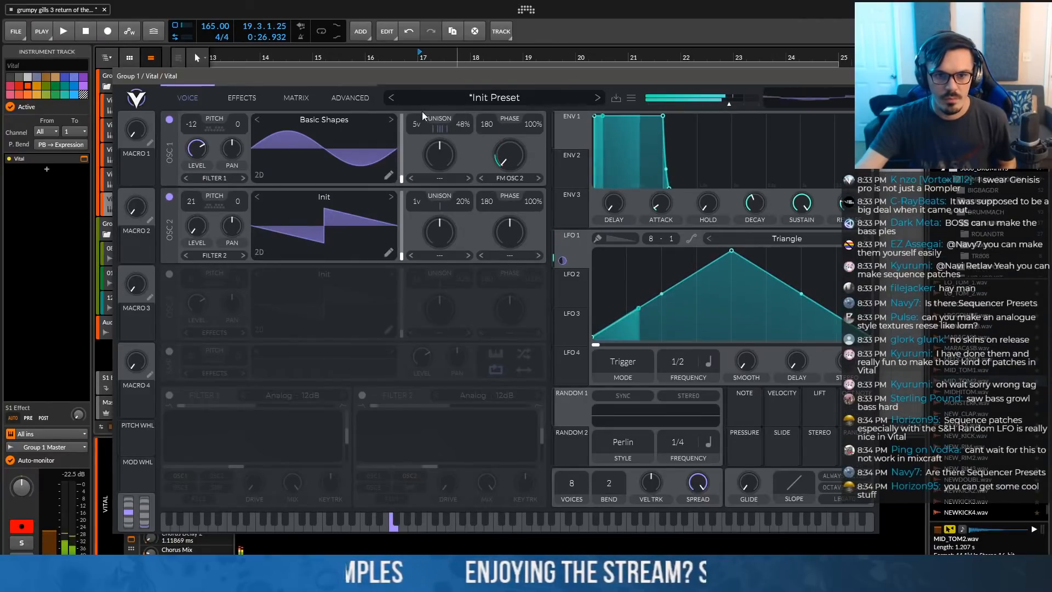
Reduce oscillator 1's stereo unison to 39% and enable a Soft Clip distortion with about 9.6 dB of drive
left_click(358, 99)
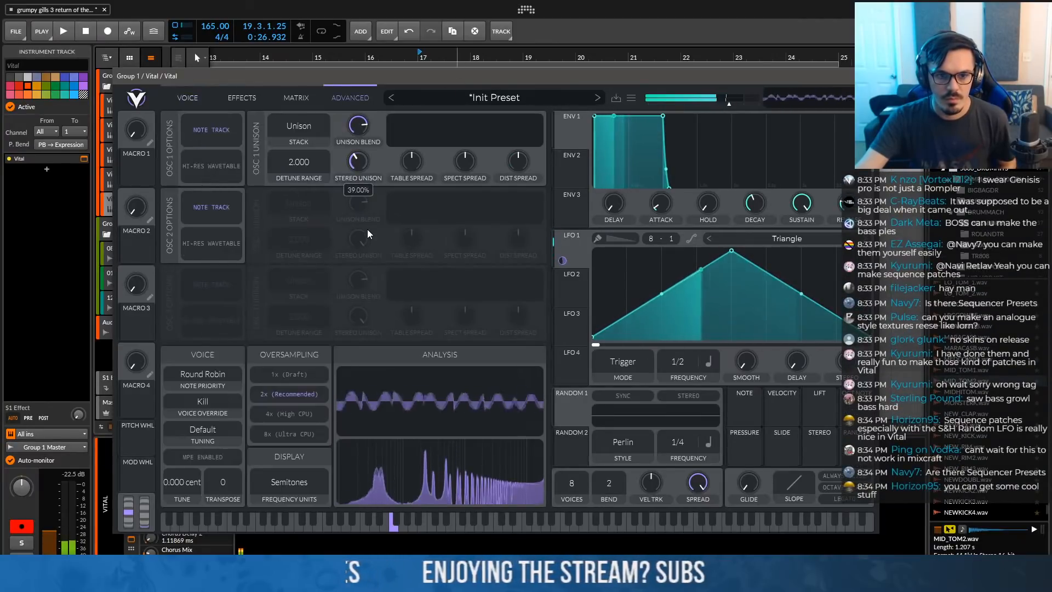
left_click(245, 101)
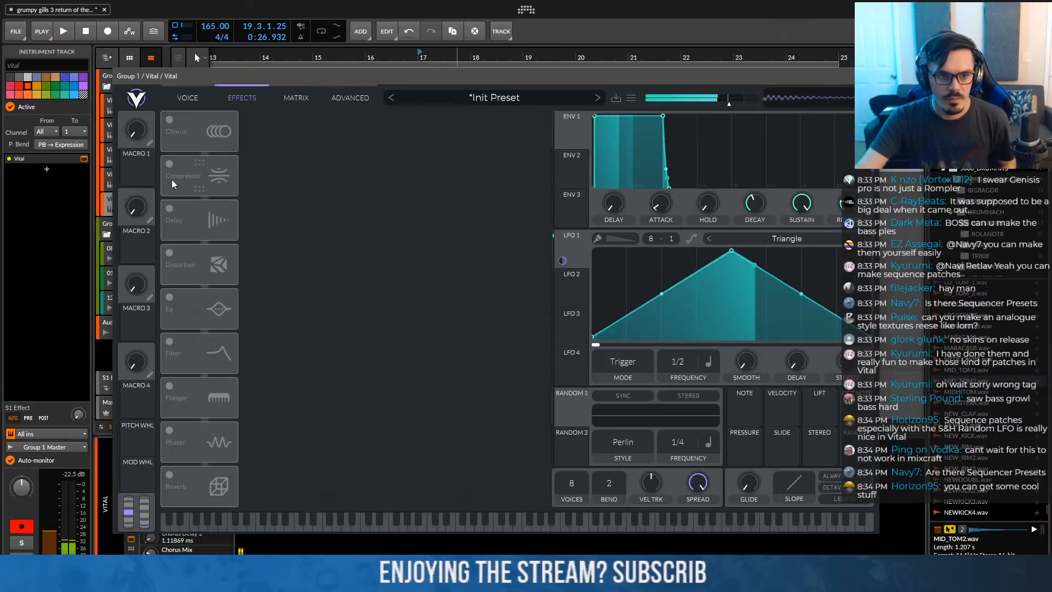
left_click(192, 170)
left_click(168, 163)
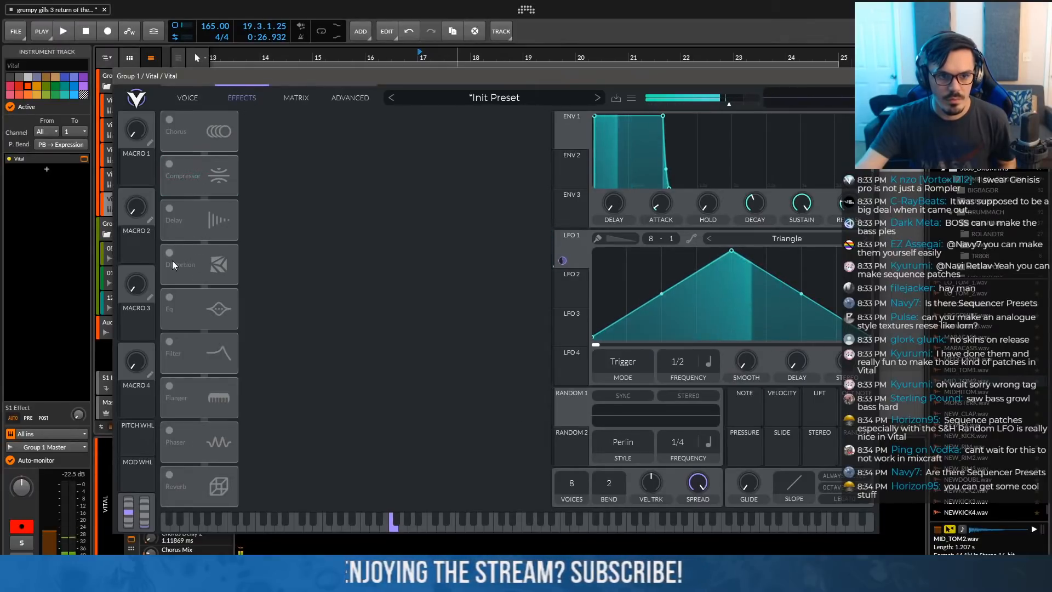
left_click(185, 258)
left_click_drag(416, 143, 431, 107)
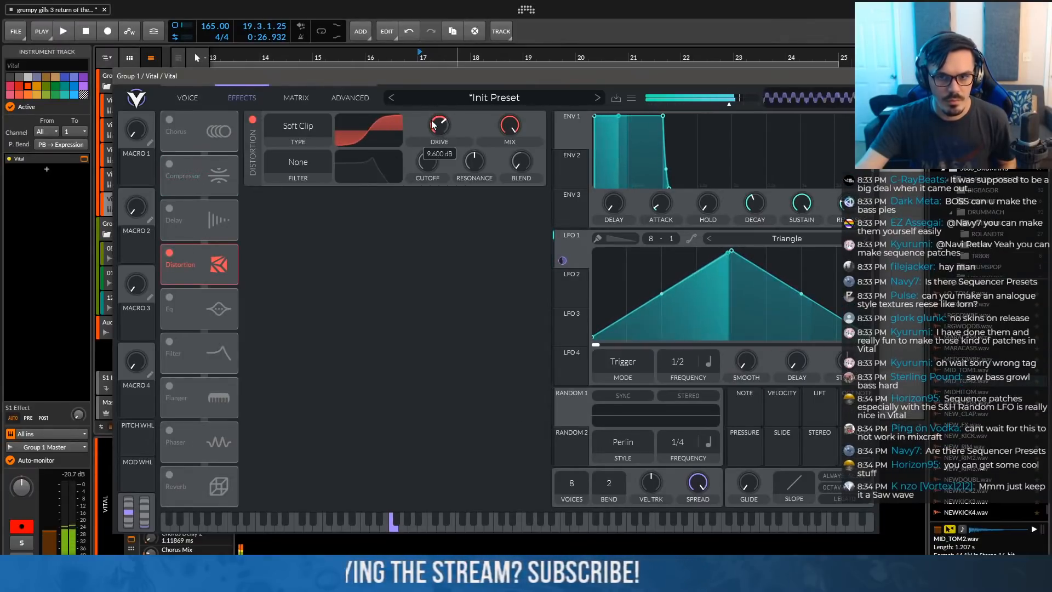
Give oscillator 1 two unison voices and enable filter 1 as Analog Notch Blend, with blend at 1.000 and a raised cutoff
left_click(188, 98)
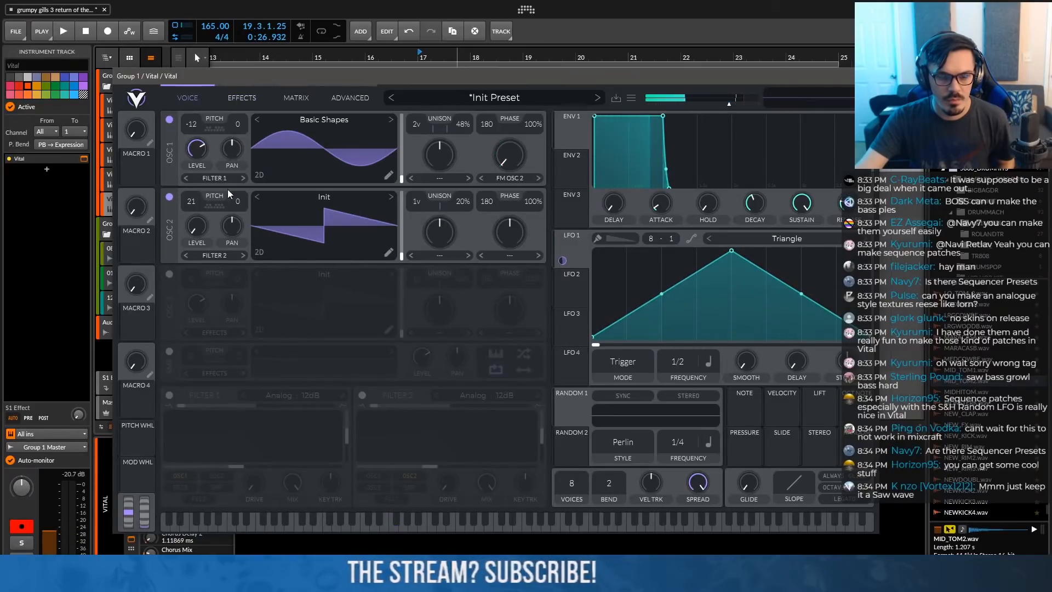
left_click(169, 395)
left_click(281, 400)
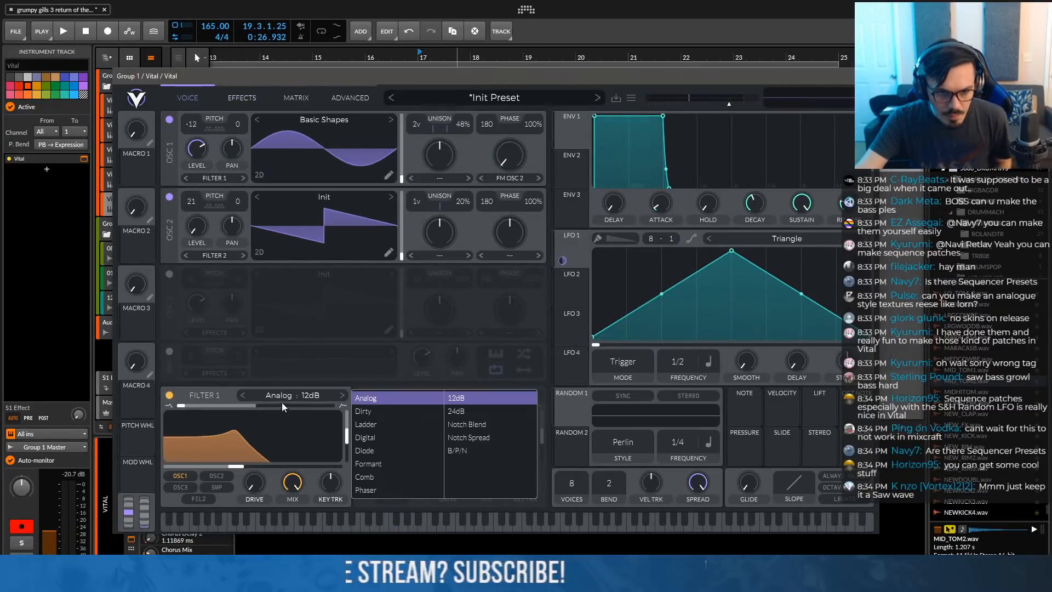
left_click(466, 424)
left_click_drag(267, 406, 336, 402)
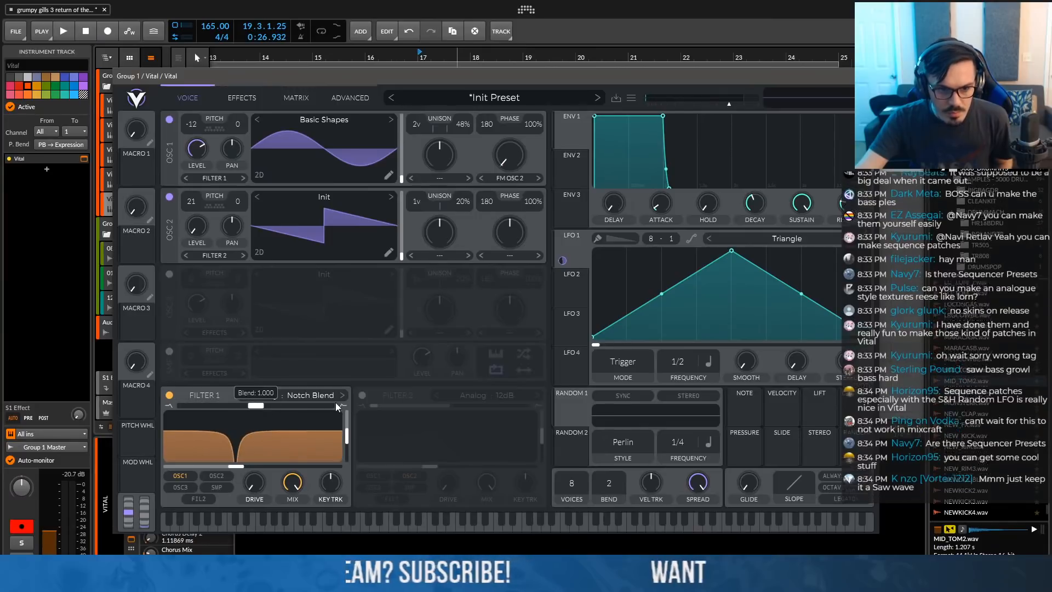
left_click_drag(260, 464, 306, 464)
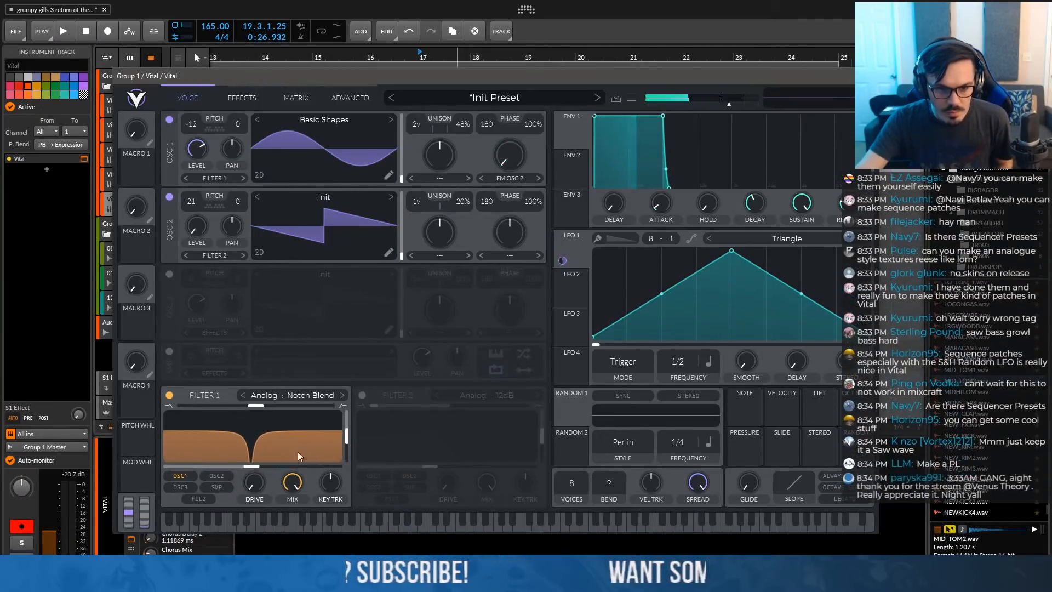
Modulate filter 1's cutoff with LFO 2 and lower the filter's resonance
left_click_drag(571, 289, 297, 440)
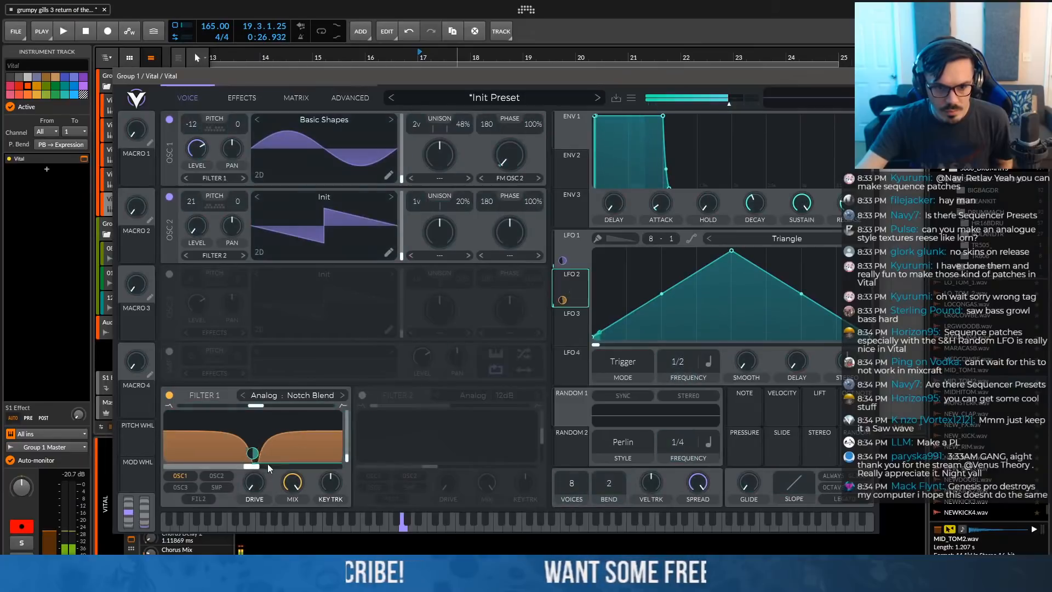
right_click(563, 301)
left_click(590, 335)
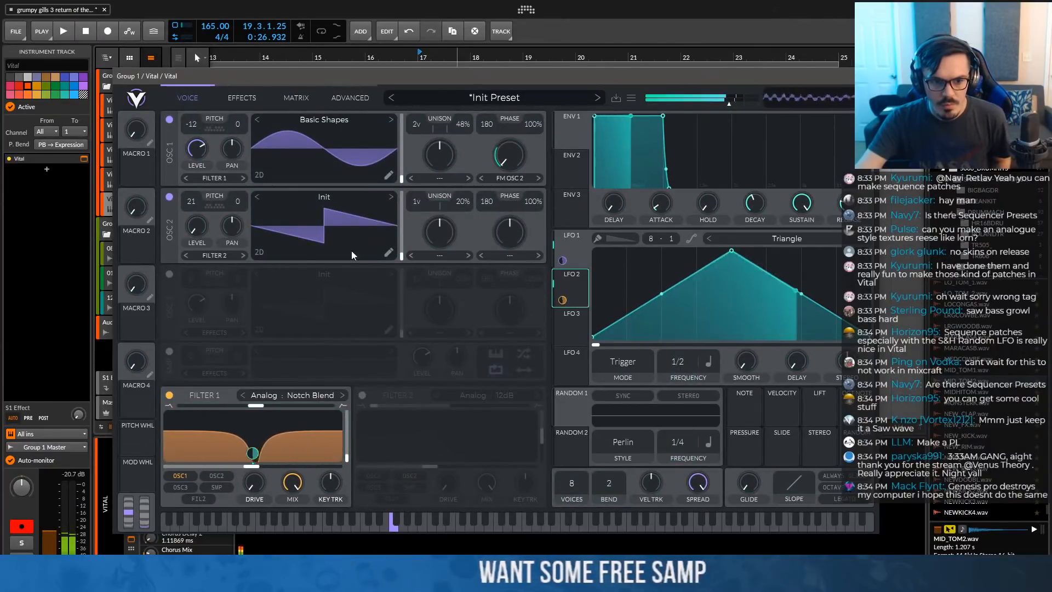
Enable the chorus effect and reduce its mix
left_click(245, 100)
left_click(171, 119)
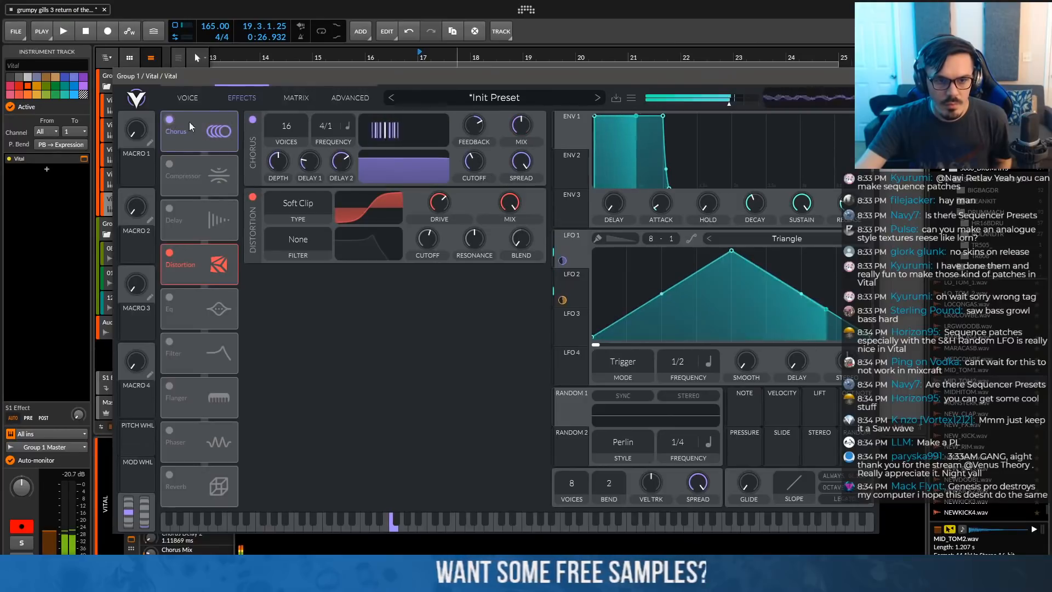
left_click_drag(517, 156, 477, 176)
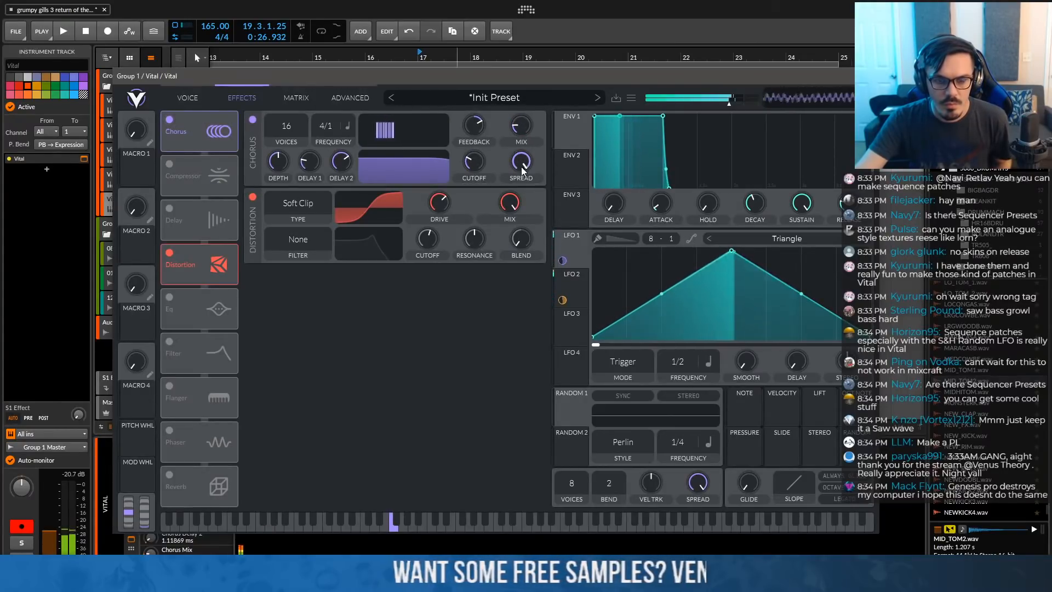
Transpose oscillator 2 to 28 with four unison voices, and enable oscillator 3 transposed to 24
left_click(187, 98)
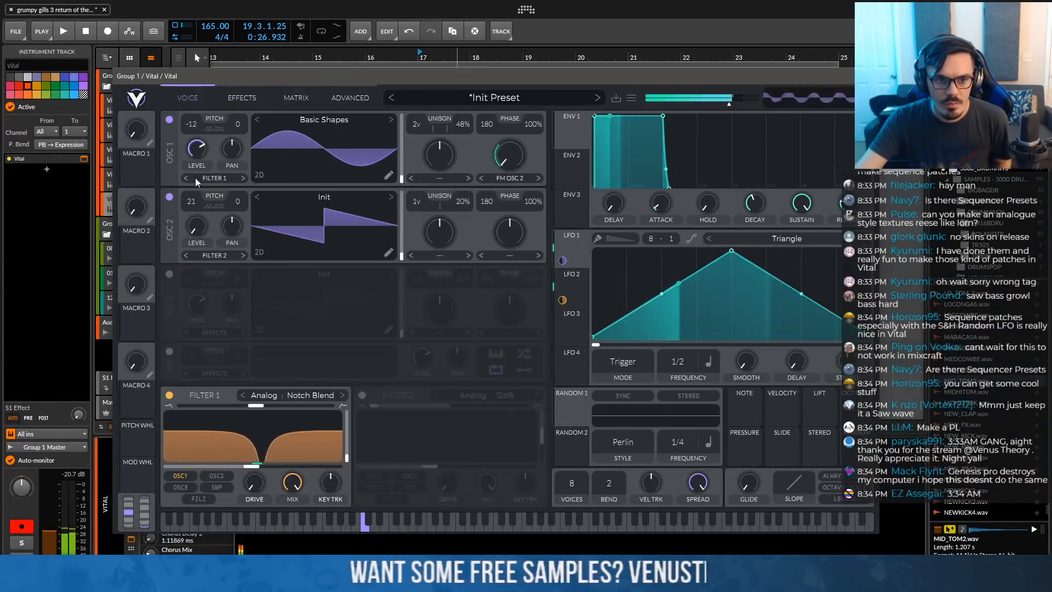
left_click_drag(200, 151, 199, 164)
left_click_drag(417, 201, 417, 167)
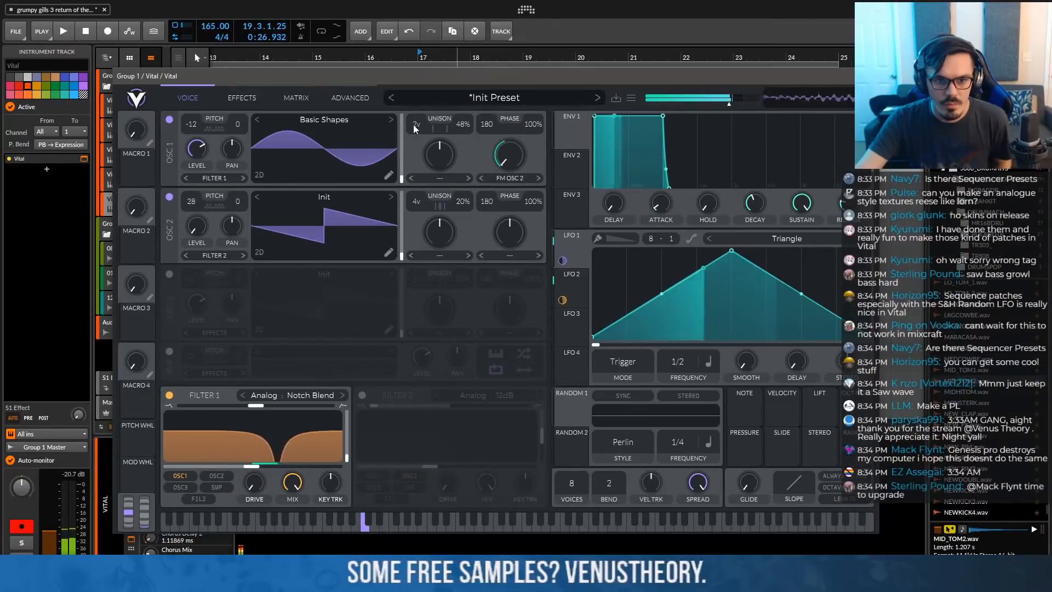
left_click(170, 274)
left_click_drag(191, 278, 212, 157)
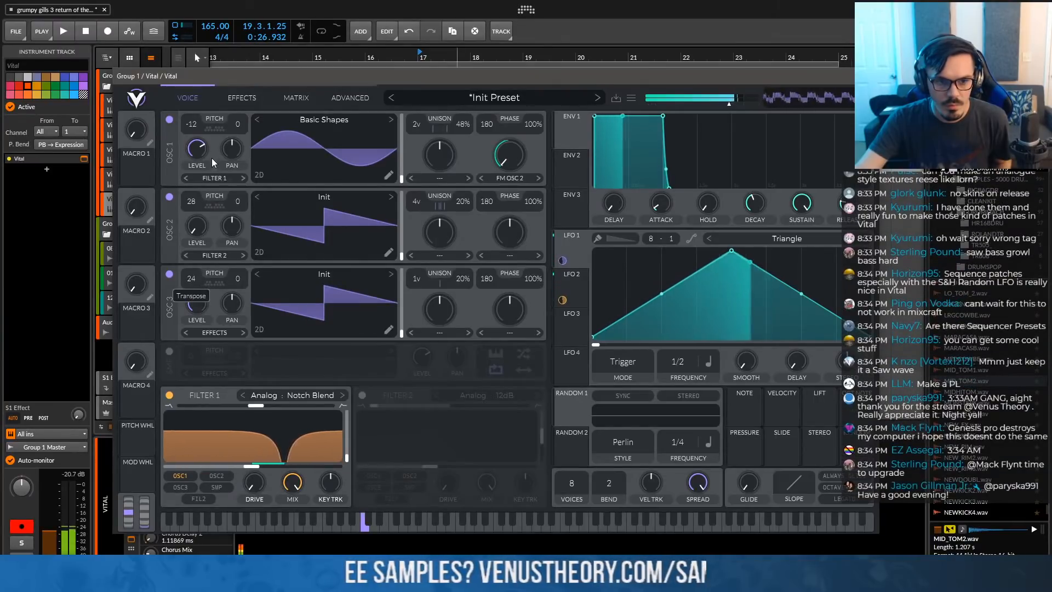
Set oscillator 2 to FM Osc 3 at minimum amount, modulated by envelope 2 shaped into a short spike without sustain
left_click(498, 255)
left_click(522, 396)
left_click_drag(509, 232, 517, 332)
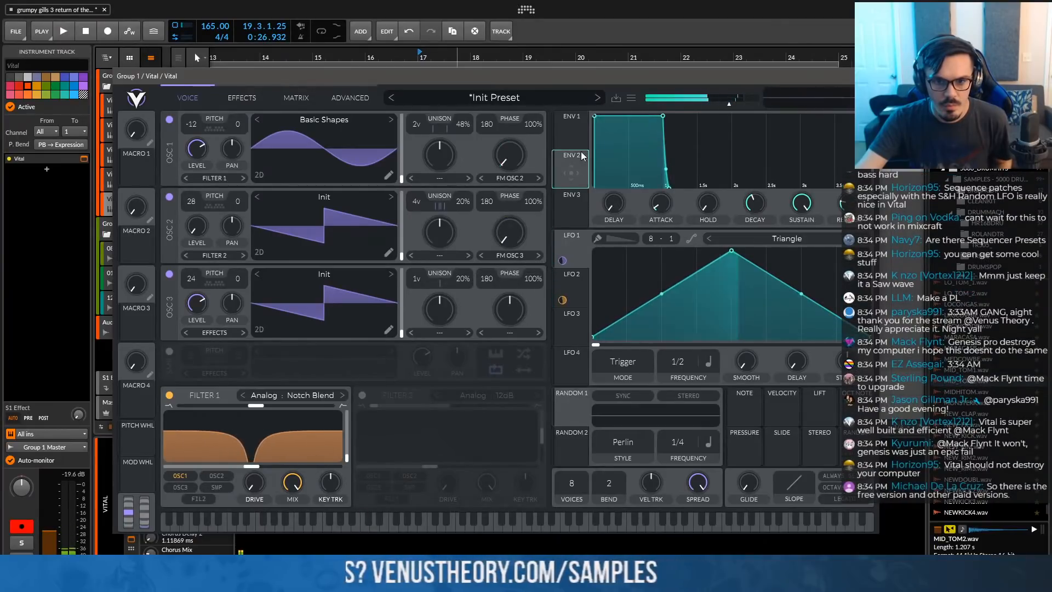
left_click_drag(532, 205, 509, 267)
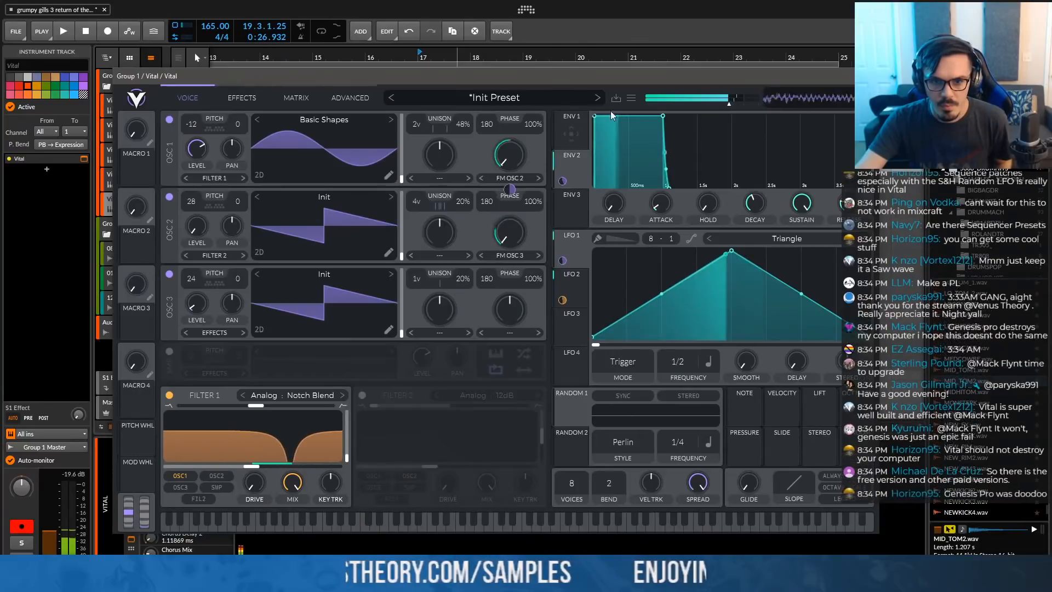
mouse_move(596, 113)
left_mouse_down()
mouse_move(612, 113)
mouse_move(599, 107)
left_mouse_up()
left_click_drag(669, 115, 616, 186)
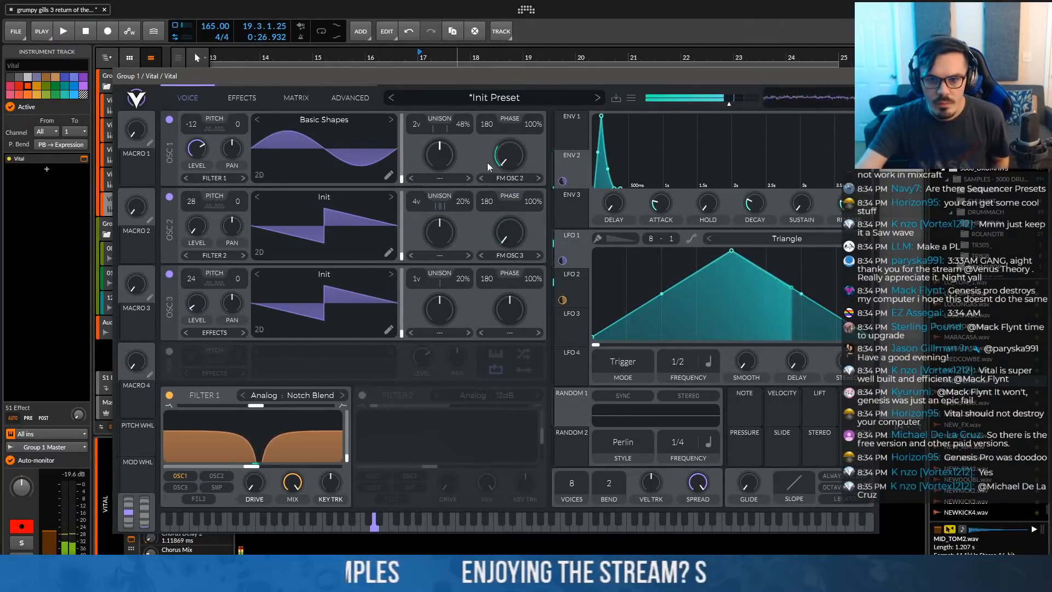
Enable filter 2 as Comb Low High Flange-, feed it from filter 1, and modulate its lowered cutoff with envelope 2
left_click(362, 395)
left_click(473, 396)
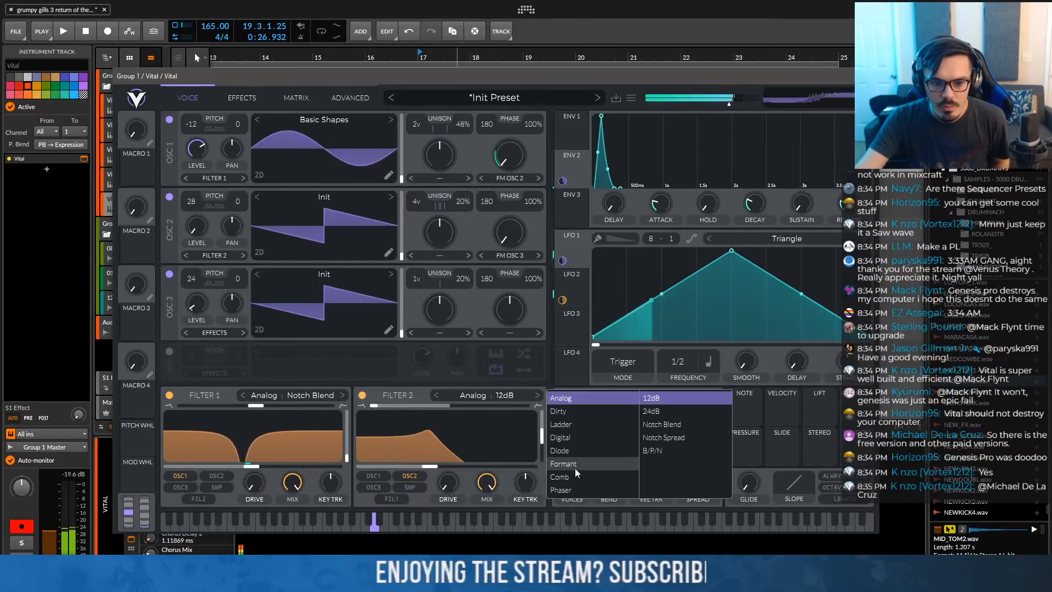
mouse_move(564, 477)
left_click(655, 425)
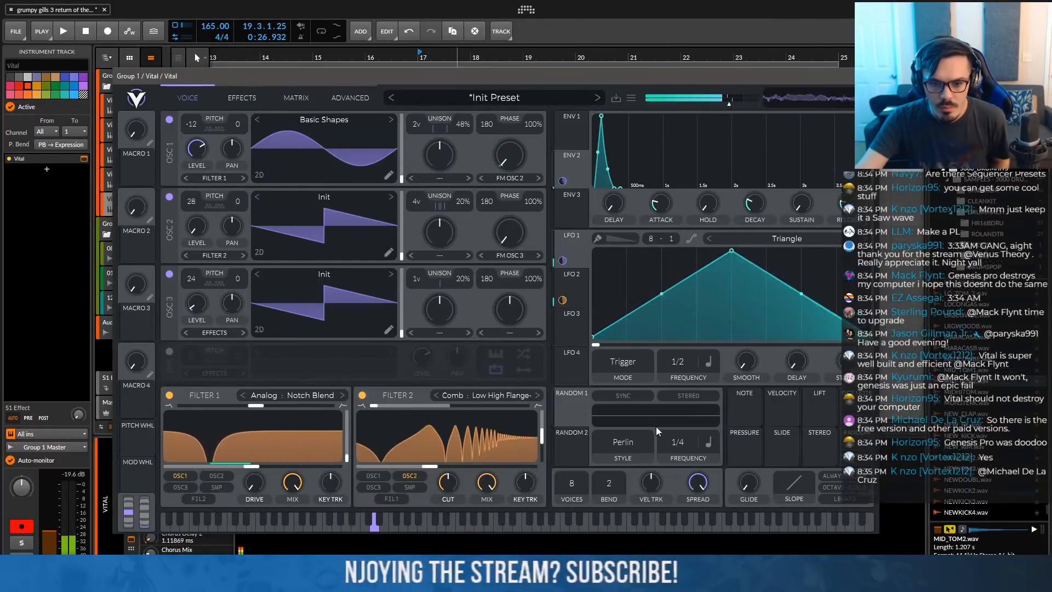
left_click(390, 495)
left_click_drag(428, 466, 395, 468)
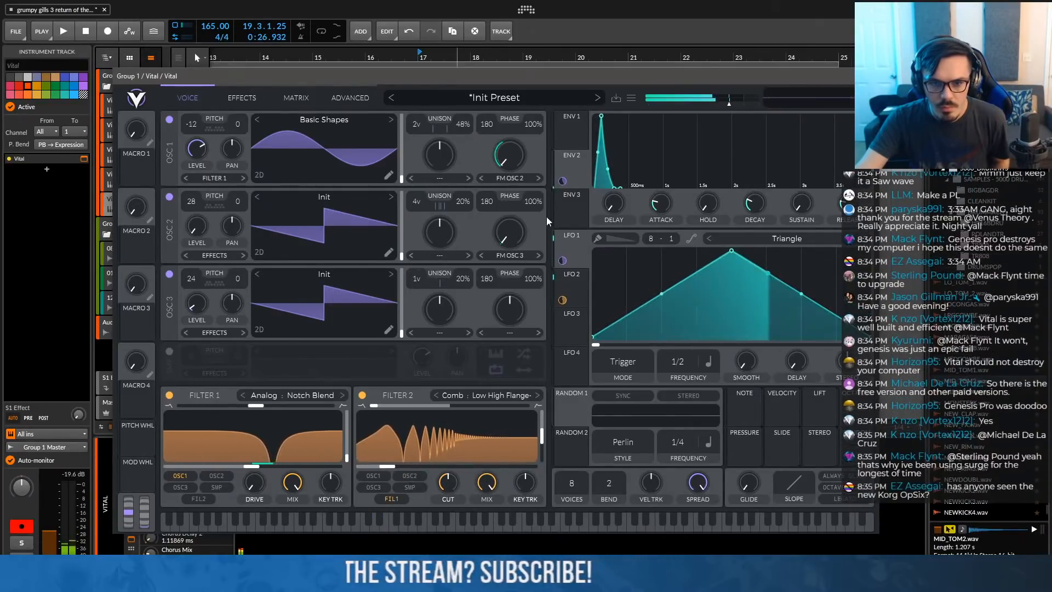
left_click_drag(562, 180, 446, 452)
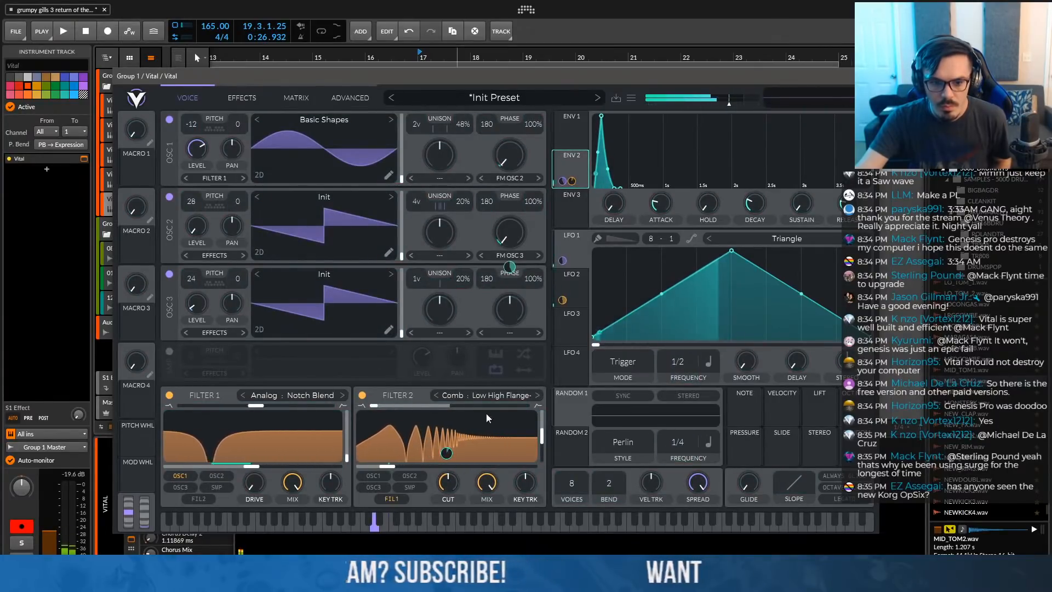
Enable the multiband compressor, place it after the distortion, and adjust its band gain
left_click(244, 101)
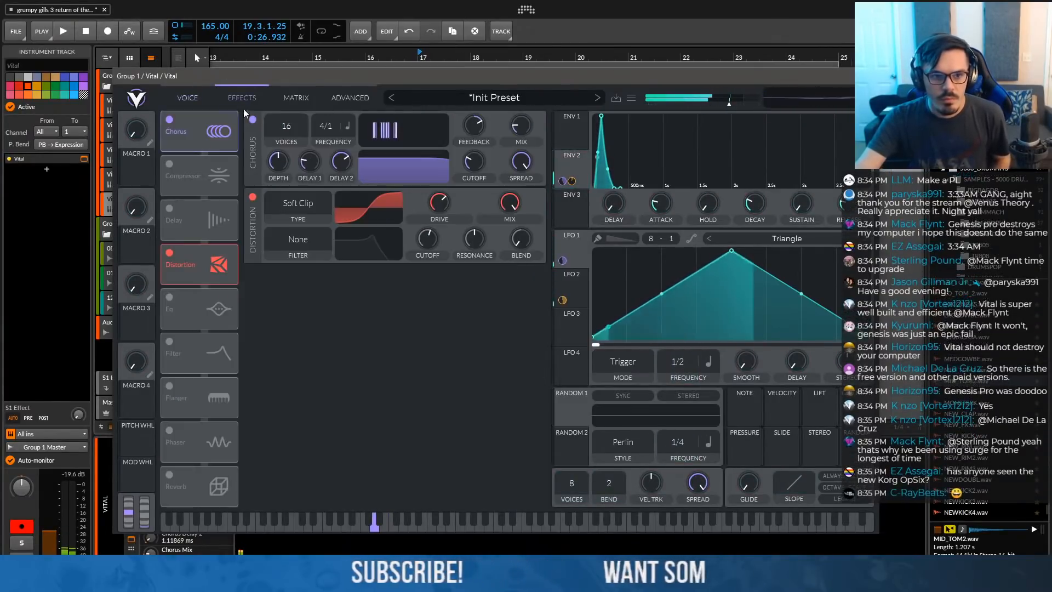
left_click(186, 175)
left_click_drag(196, 171, 222, 267)
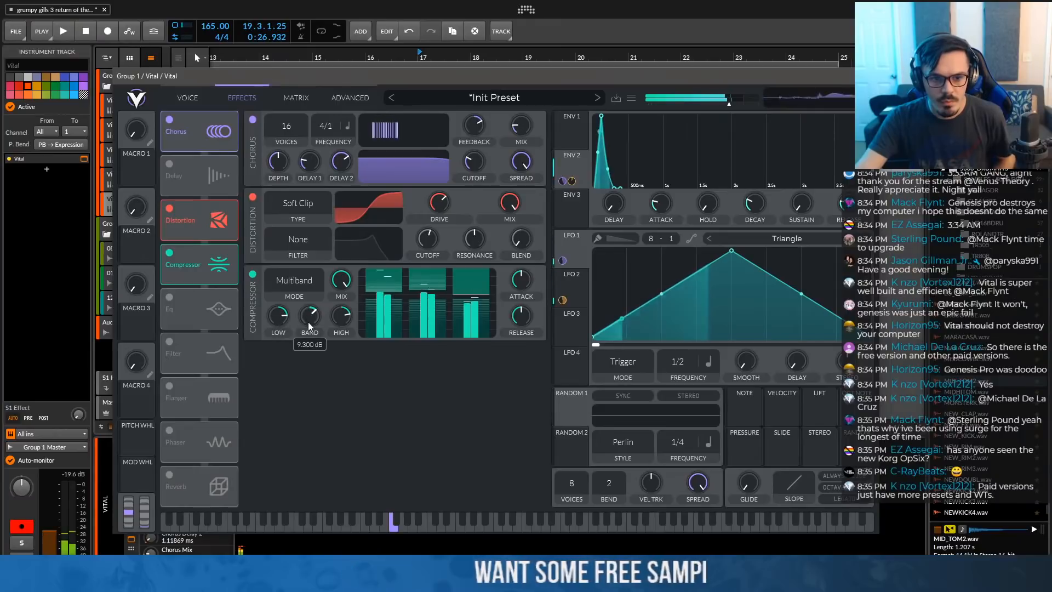
left_click_drag(311, 315, 311, 316)
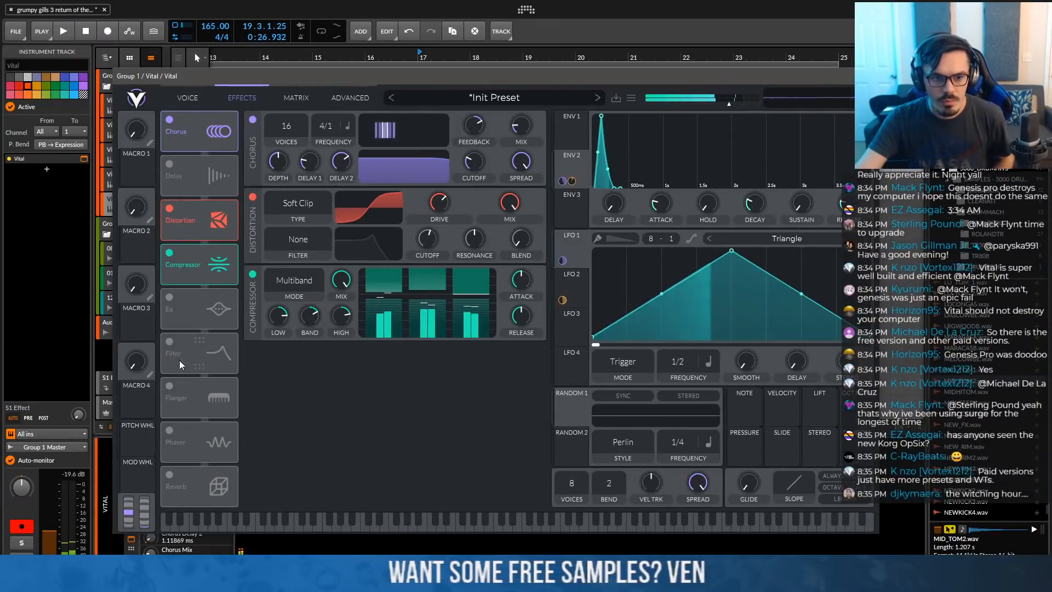
Enable the phaser, place it between the chorus and the distortion, and adjust its center frequency
left_click(170, 430)
left_click_drag(170, 430, 177, 221)
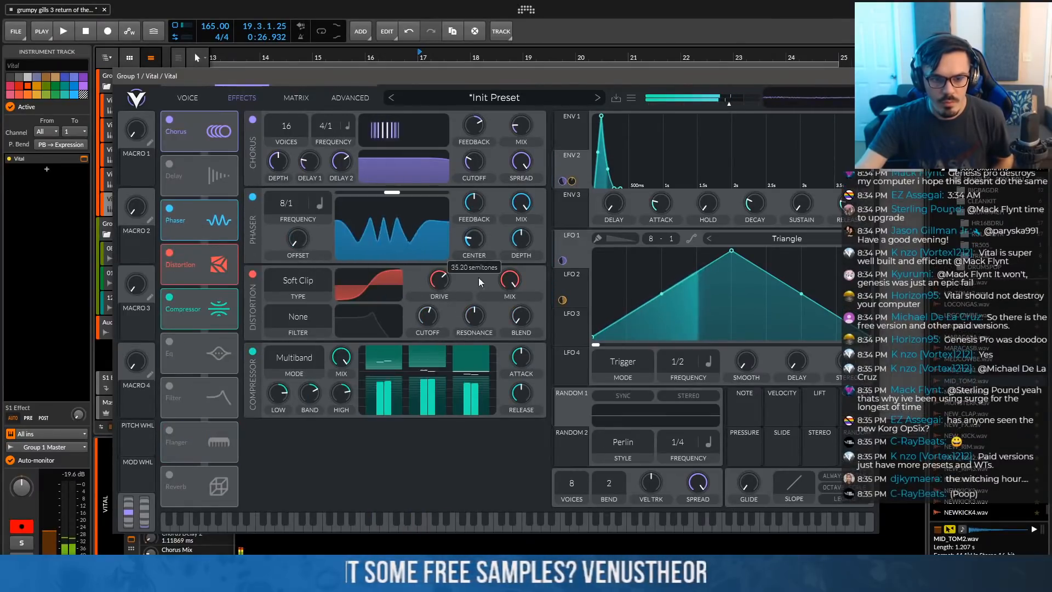
mouse_move(474, 241)
left_mouse_down()
mouse_move(478, 213)
mouse_move(488, 234)
left_mouse_up()
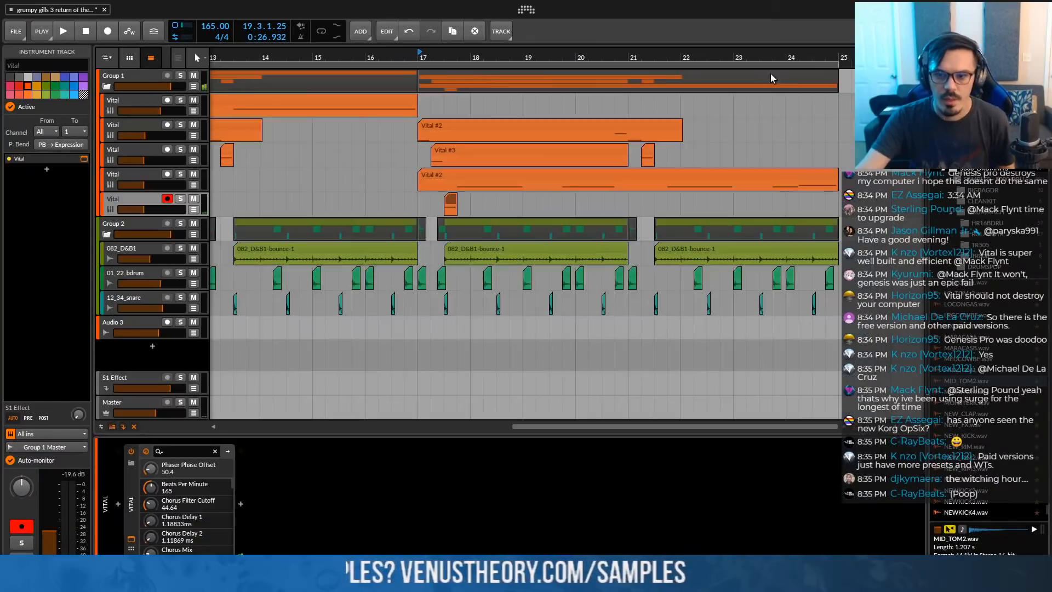
Delete the short clip on the fifth Vital track and play the arrangement without it
left_click(427, 66)
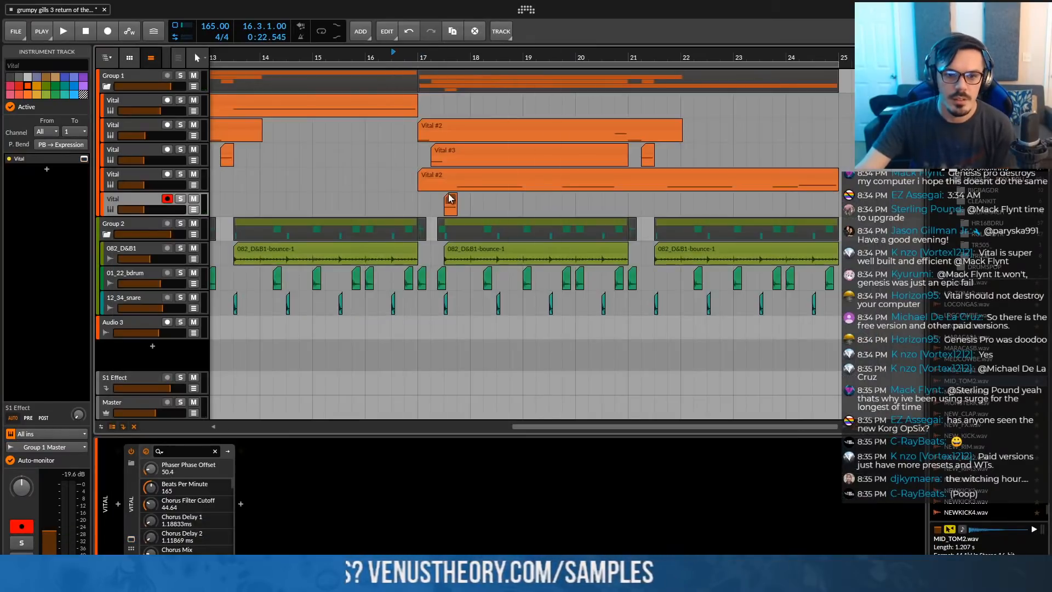
key("Delete")
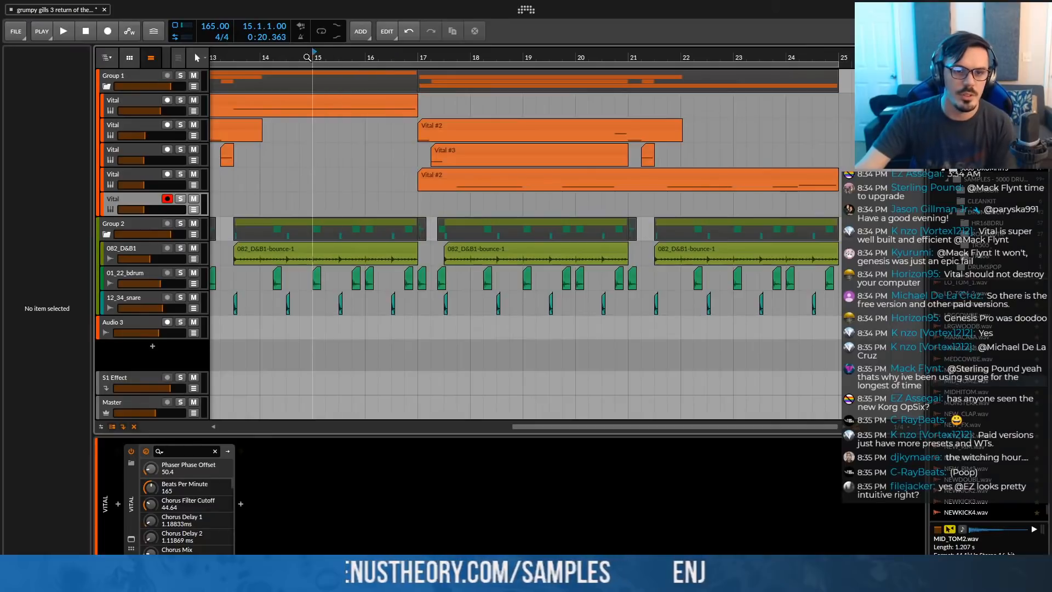
key("space")
left_click_drag(238, 58, 230, 91)
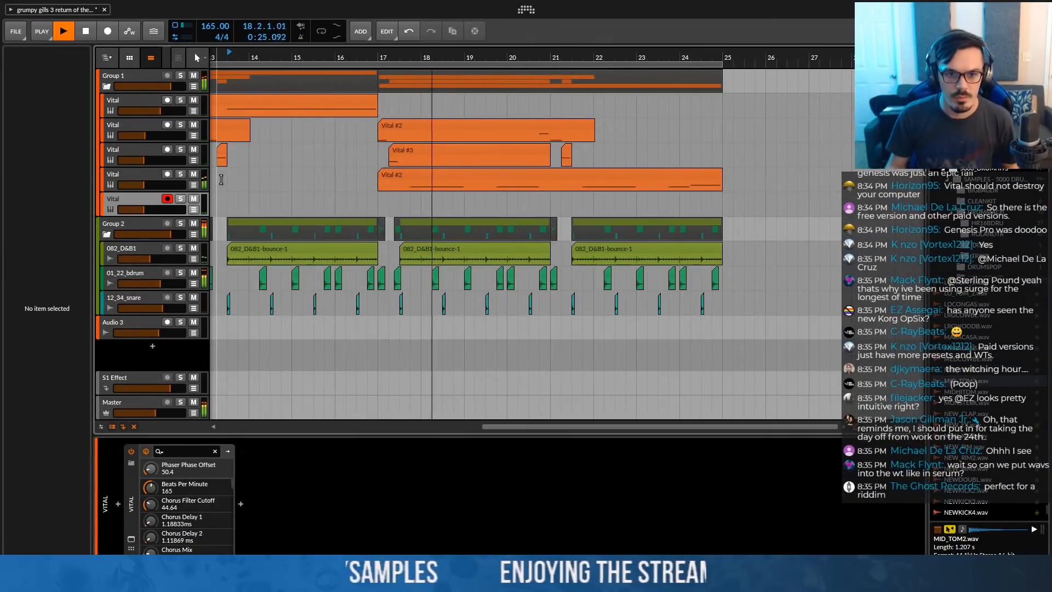
key("space")
Copy the third Vital track's short clip near bar 21 to 17.3 on the fifth track and raise that track's volume
left_click_drag(567, 156, 395, 208)
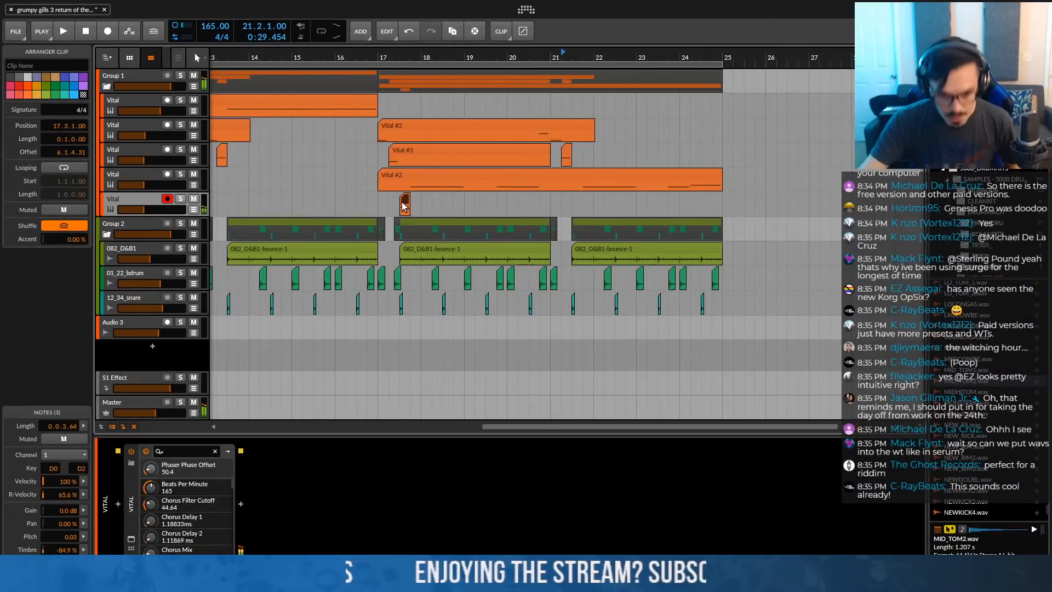
left_click(147, 206)
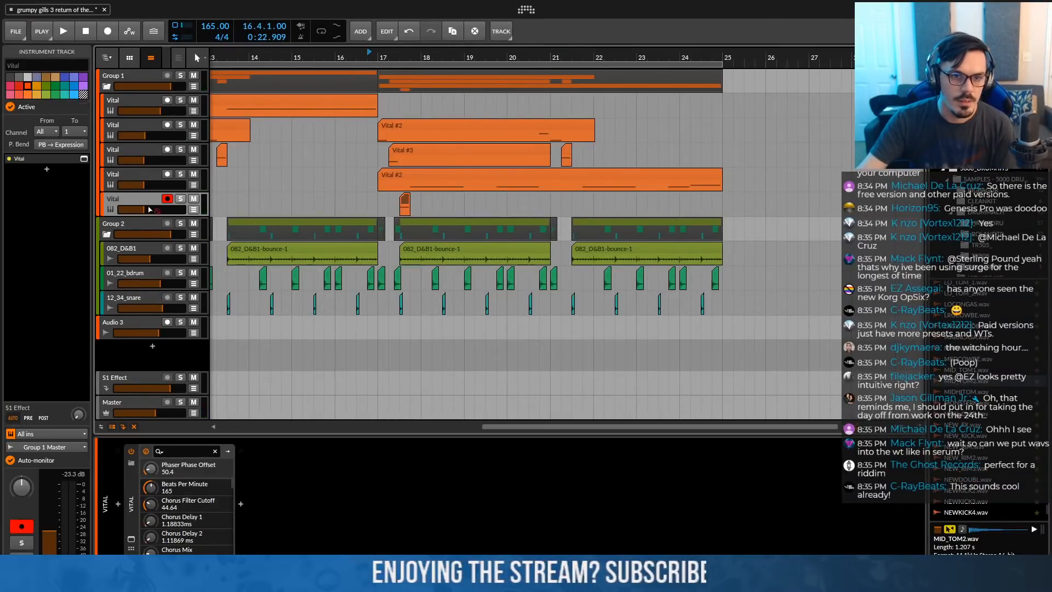
left_click_drag(145, 210, 165, 209)
Play the arrangement from 16.4 to hear the new bass hit in context
key("space")
key("space")
key("space")
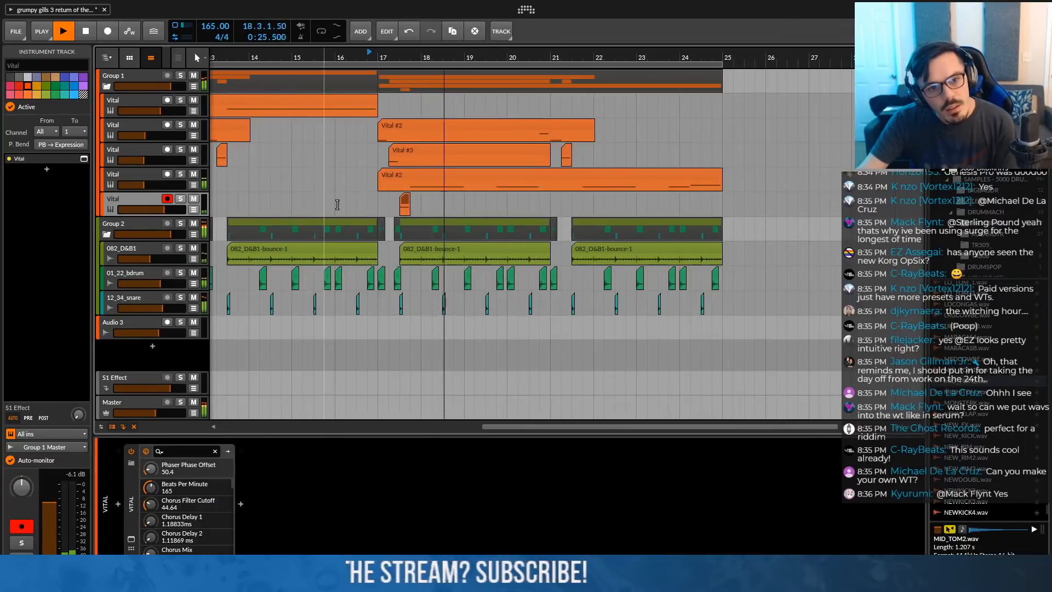
key("space")
Copy the short clip to 19.1, 19.3 and 21.3 on the fifth track and 19.2 on the third, playing the result
left_click_drag(404, 204, 491, 208)
key("space")
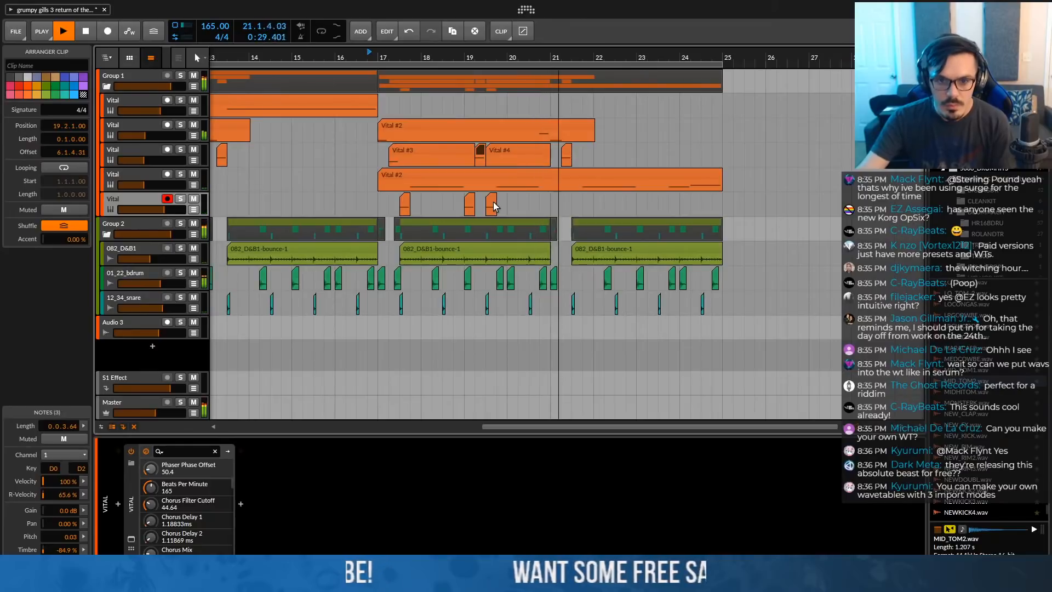
key("ctrl+v")
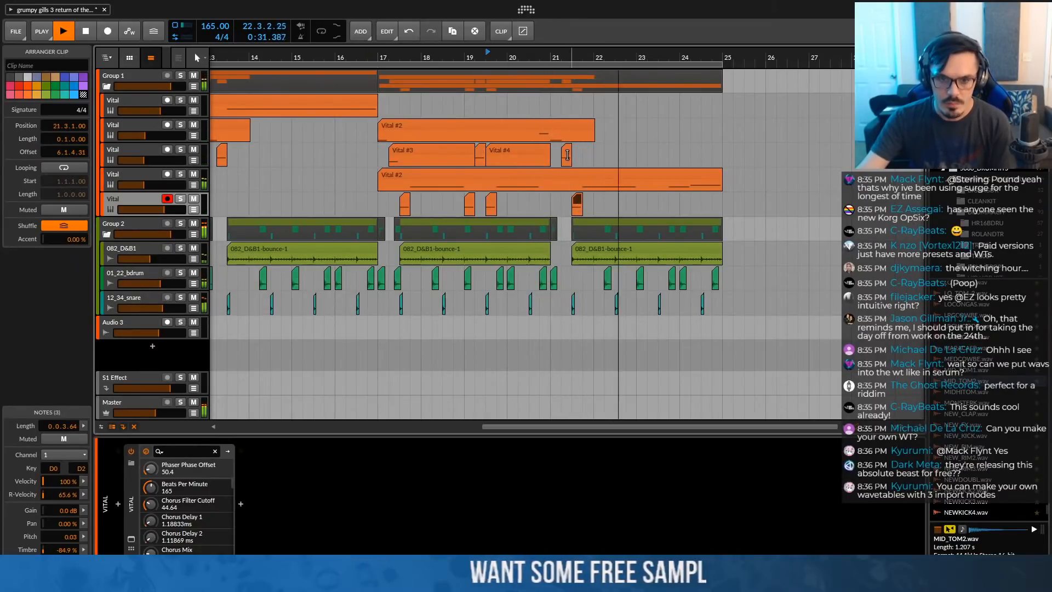
Copy short bass clips to 23.1 on the second Vital track, 23.3 on the fifth and 24.1 on the third, clearing the fourth track beneath
left_click_drag(542, 137, 656, 131)
key("space")
left_click(577, 201)
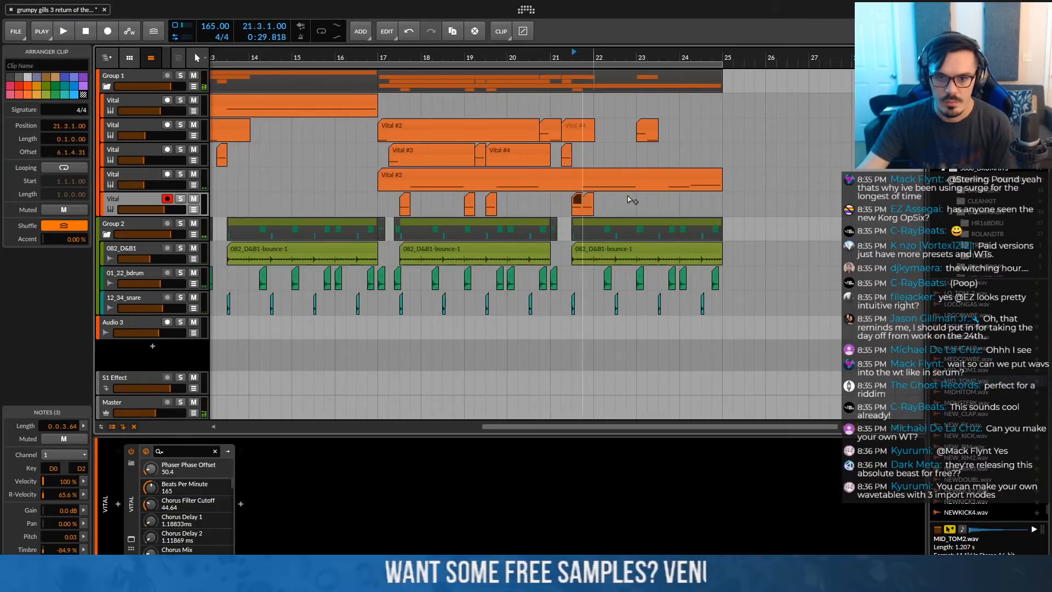
left_click(663, 201)
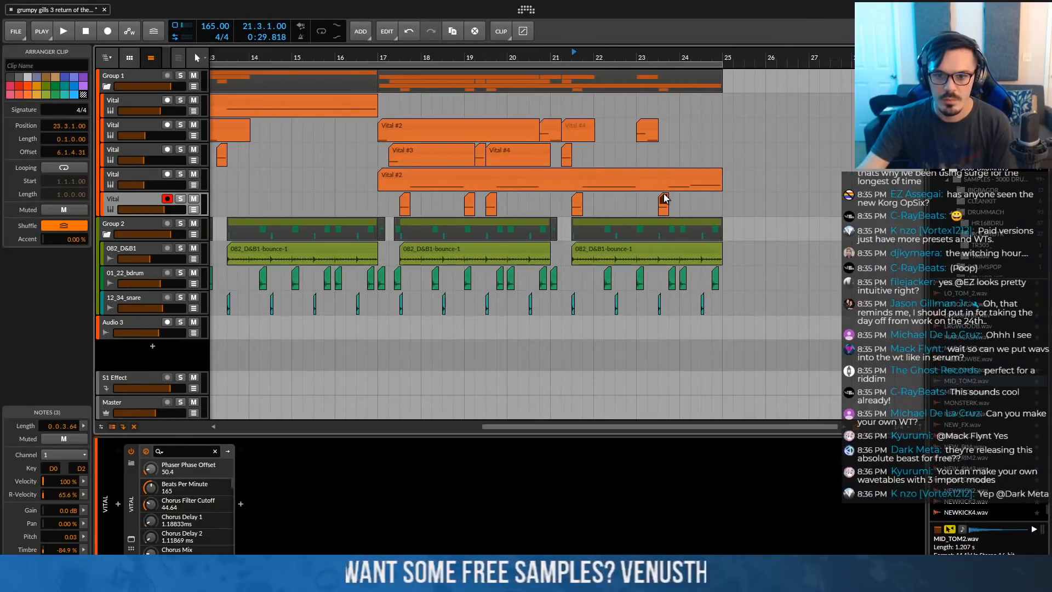
left_click(686, 175, "alt")
Play the arrangement from bar 17 through its end to hear the added bass hits
left_click(379, 106)
key("space")
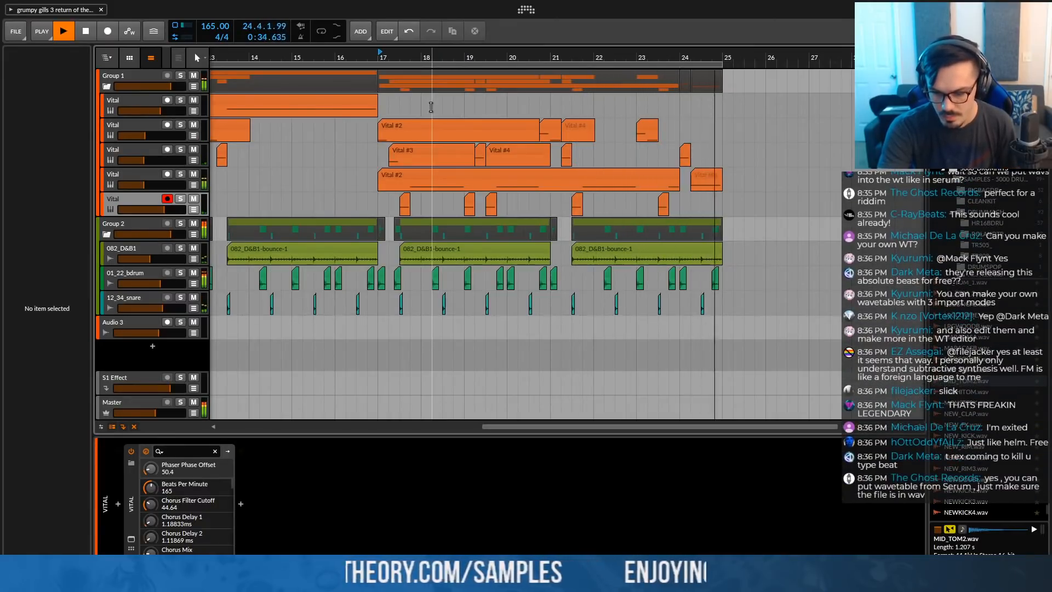
key("space")
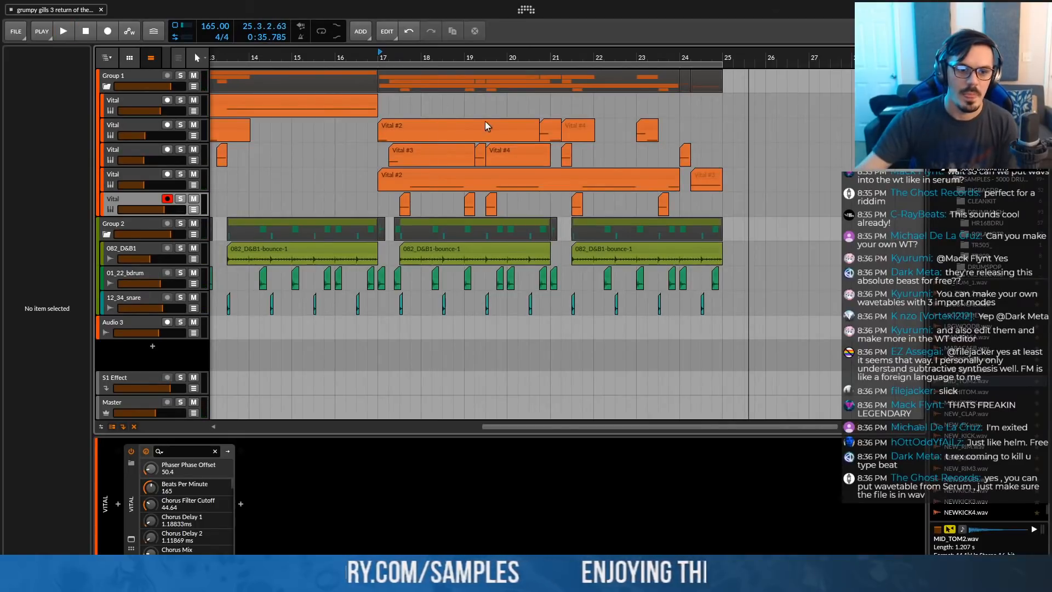
Select the fifth Vital track and play the whole arrangement from bar 7 to its end
scroll(488, 126, "down", 3)
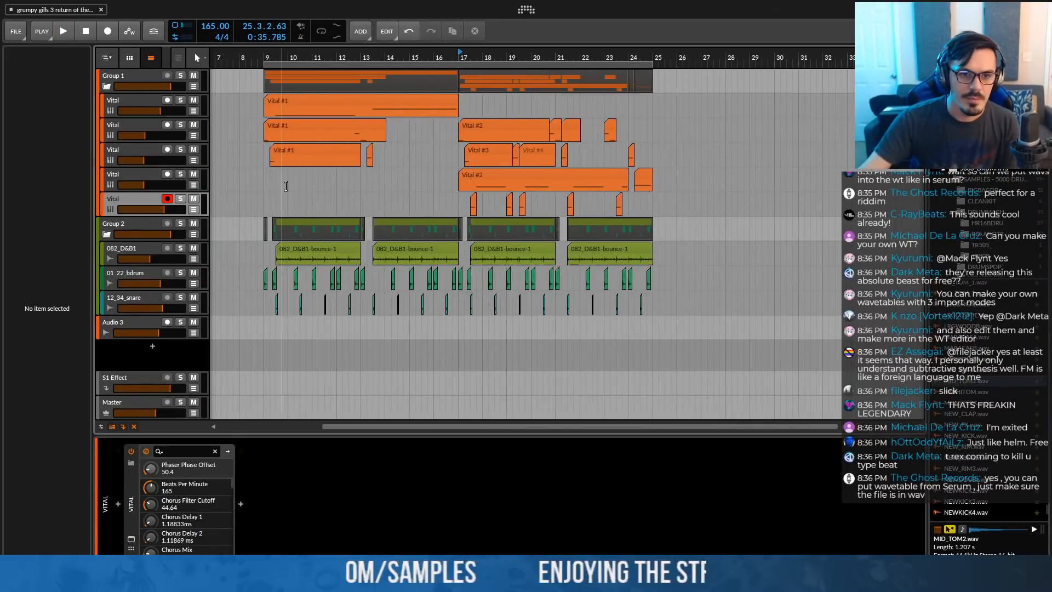
scroll(283, 184, "down", 2)
left_click(250, 137)
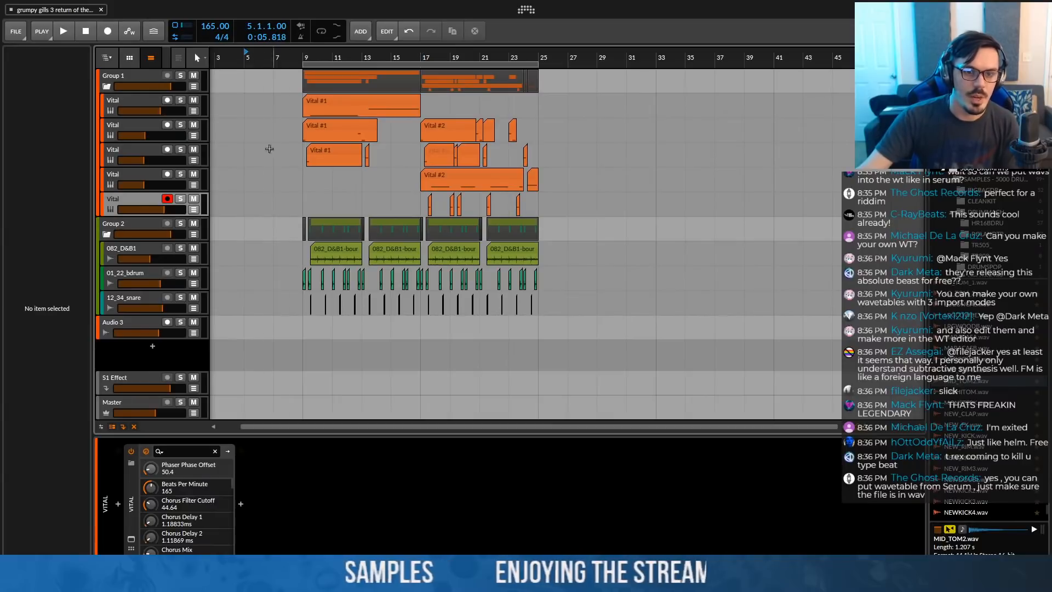
left_click(130, 132)
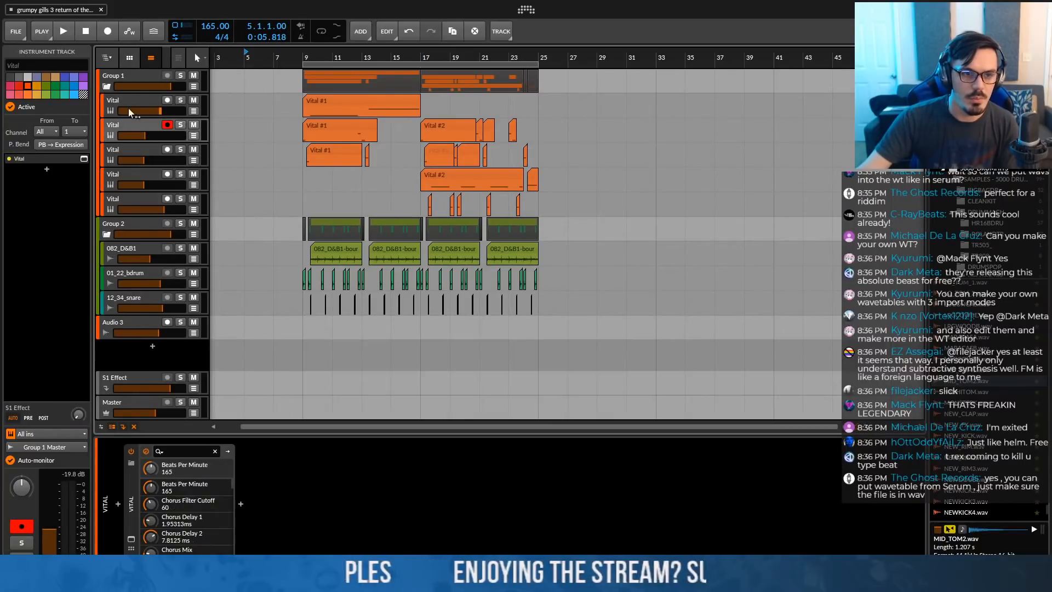
left_click(132, 200)
left_click(274, 61)
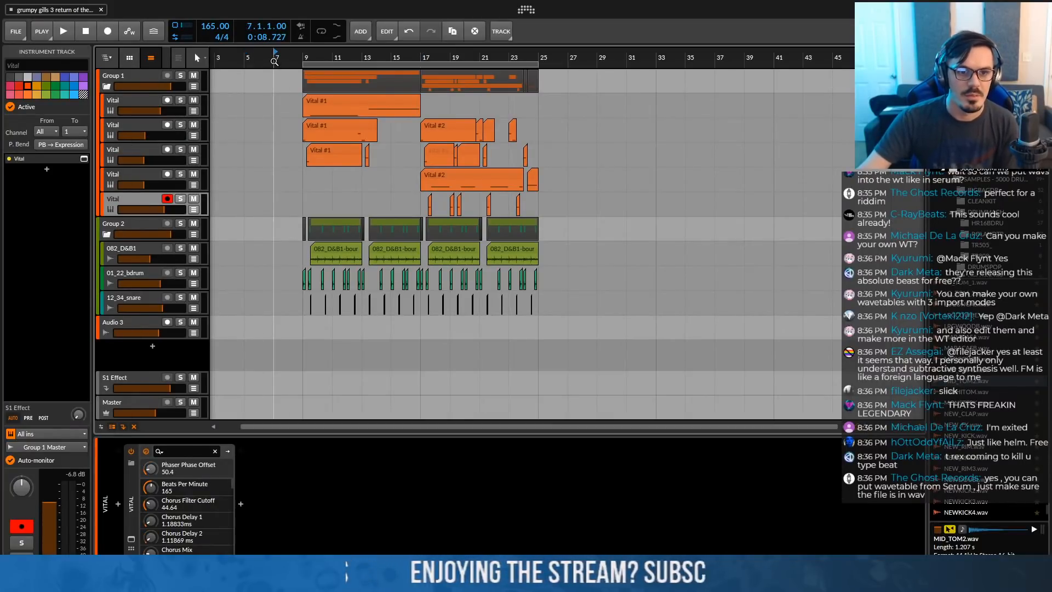
key("space")
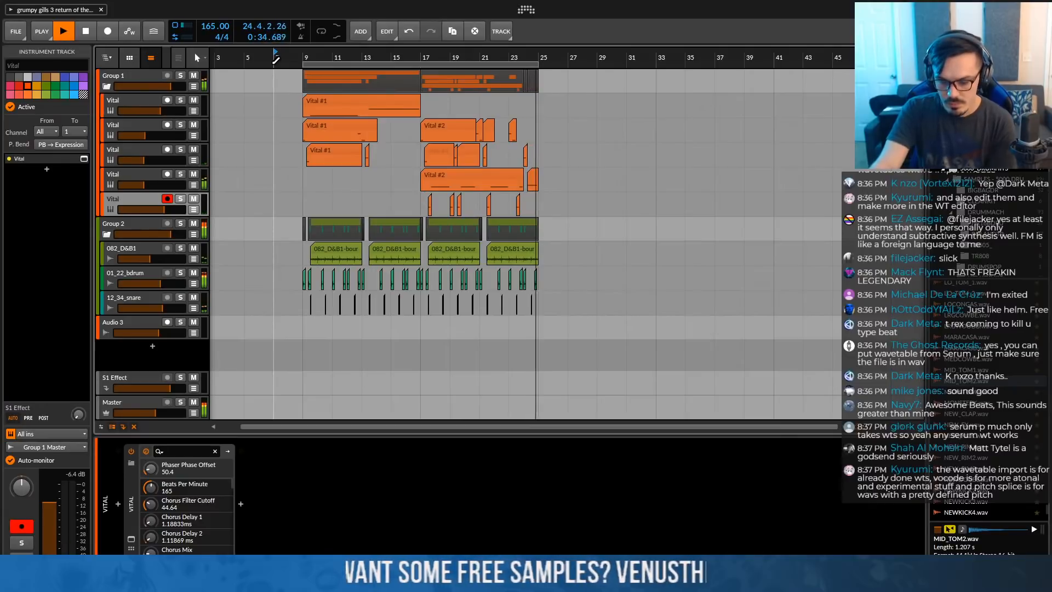
key("space")
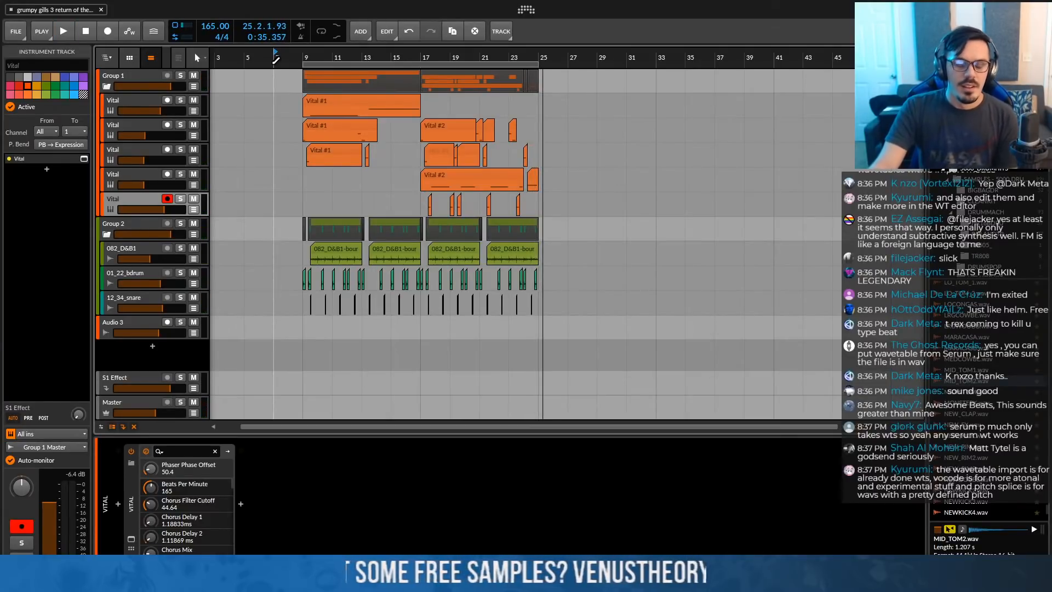